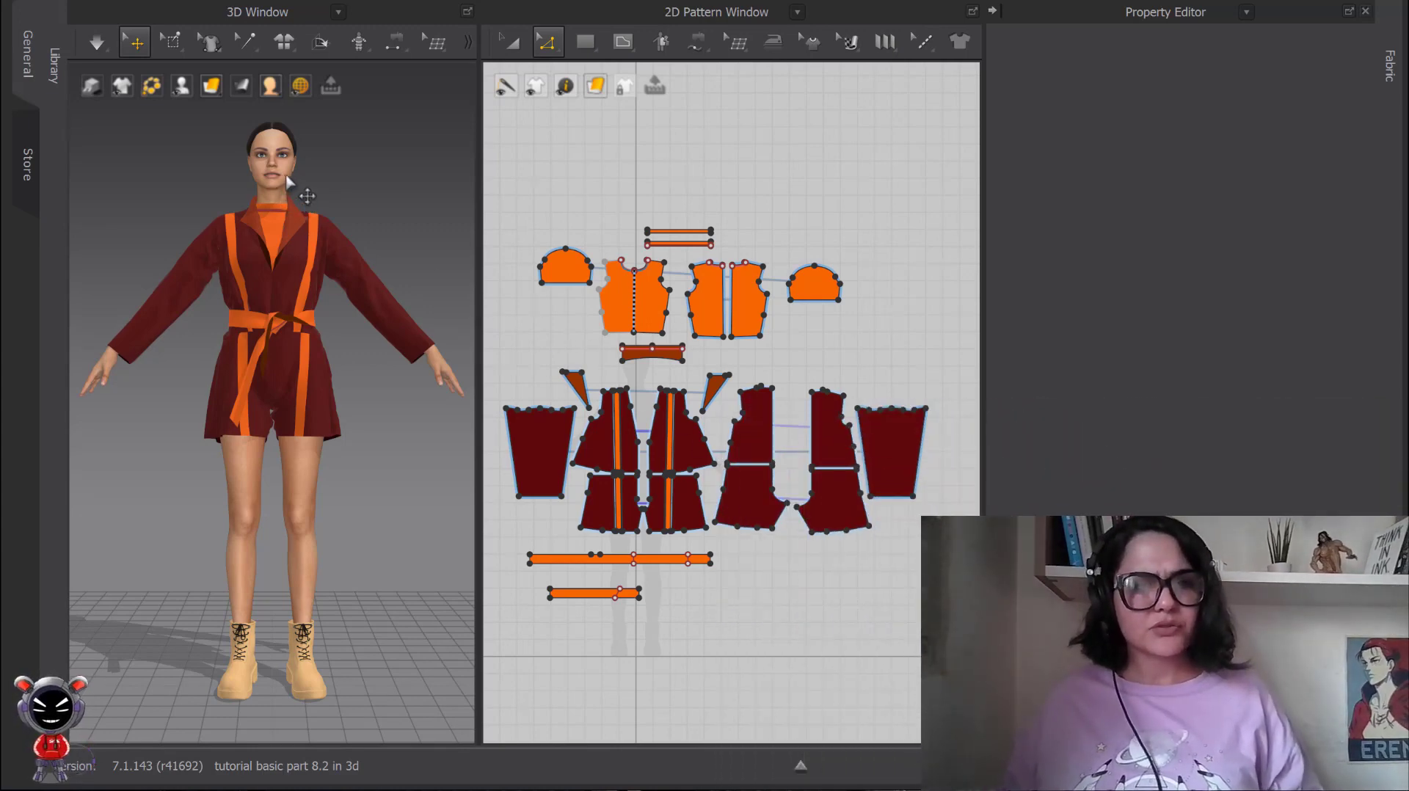
Select the jacket's front panel and the avatar's left sleeve in 3D with Select/Move, and clear the selection.
left_click(135, 47)
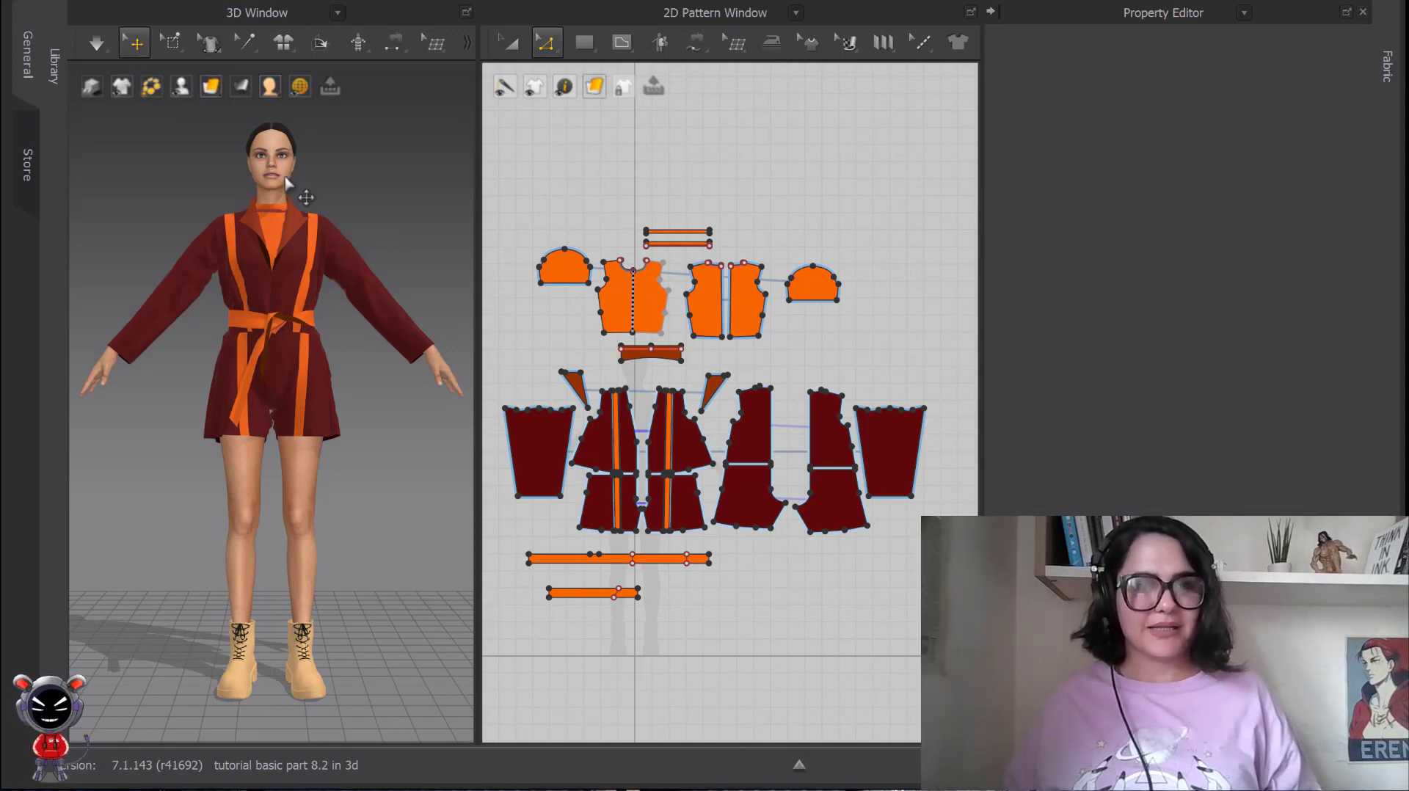
left_click(252, 275)
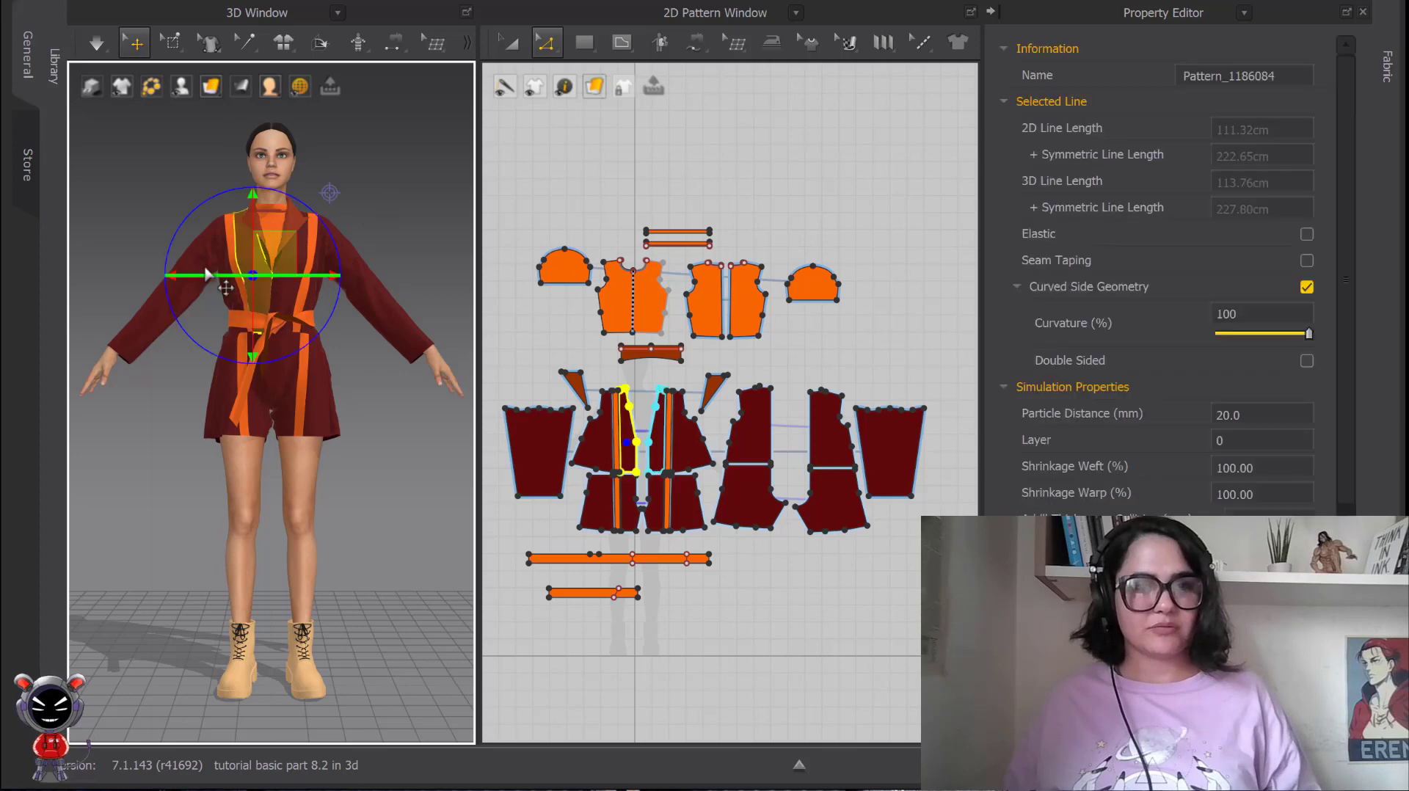
left_click(183, 256)
left_click(191, 254)
left_click(355, 288)
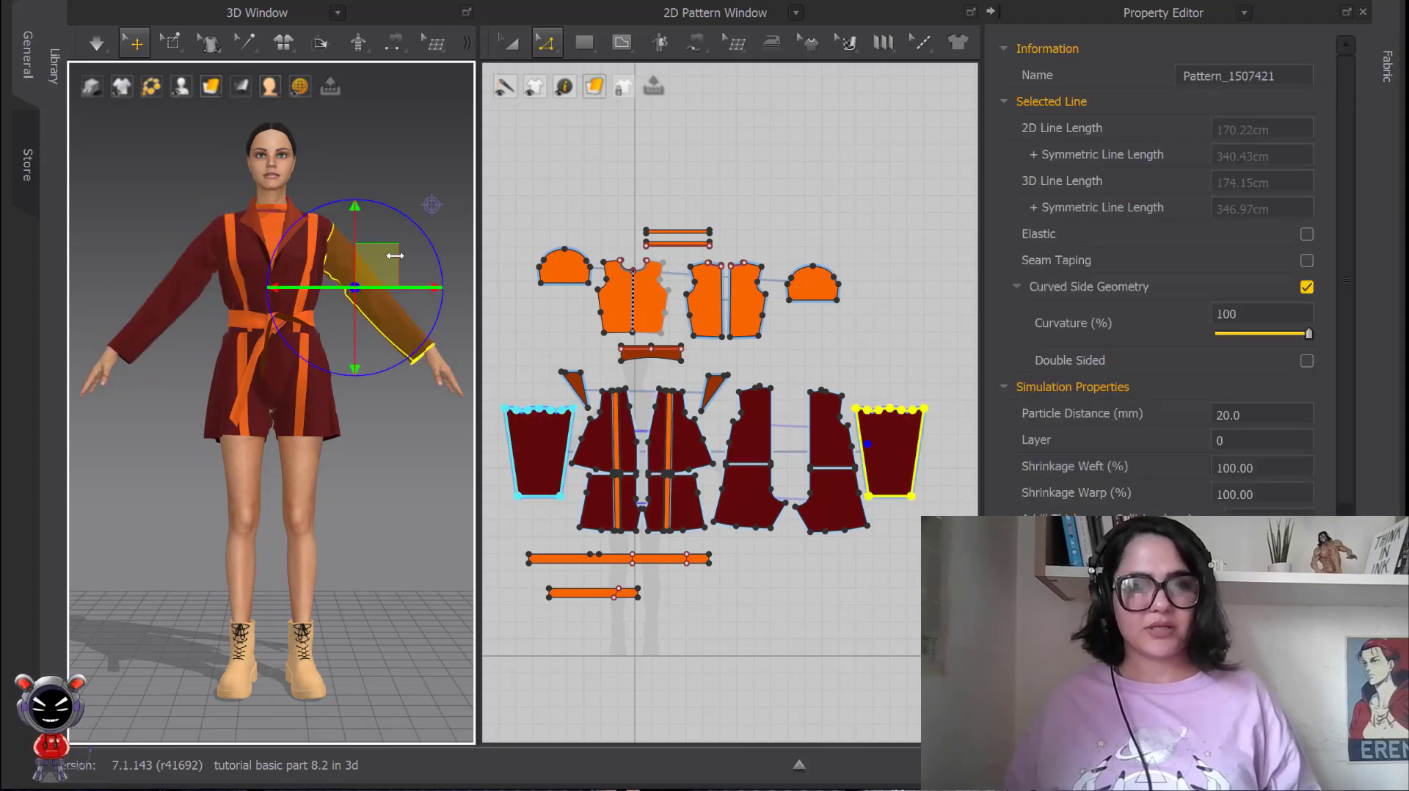
left_click(406, 153)
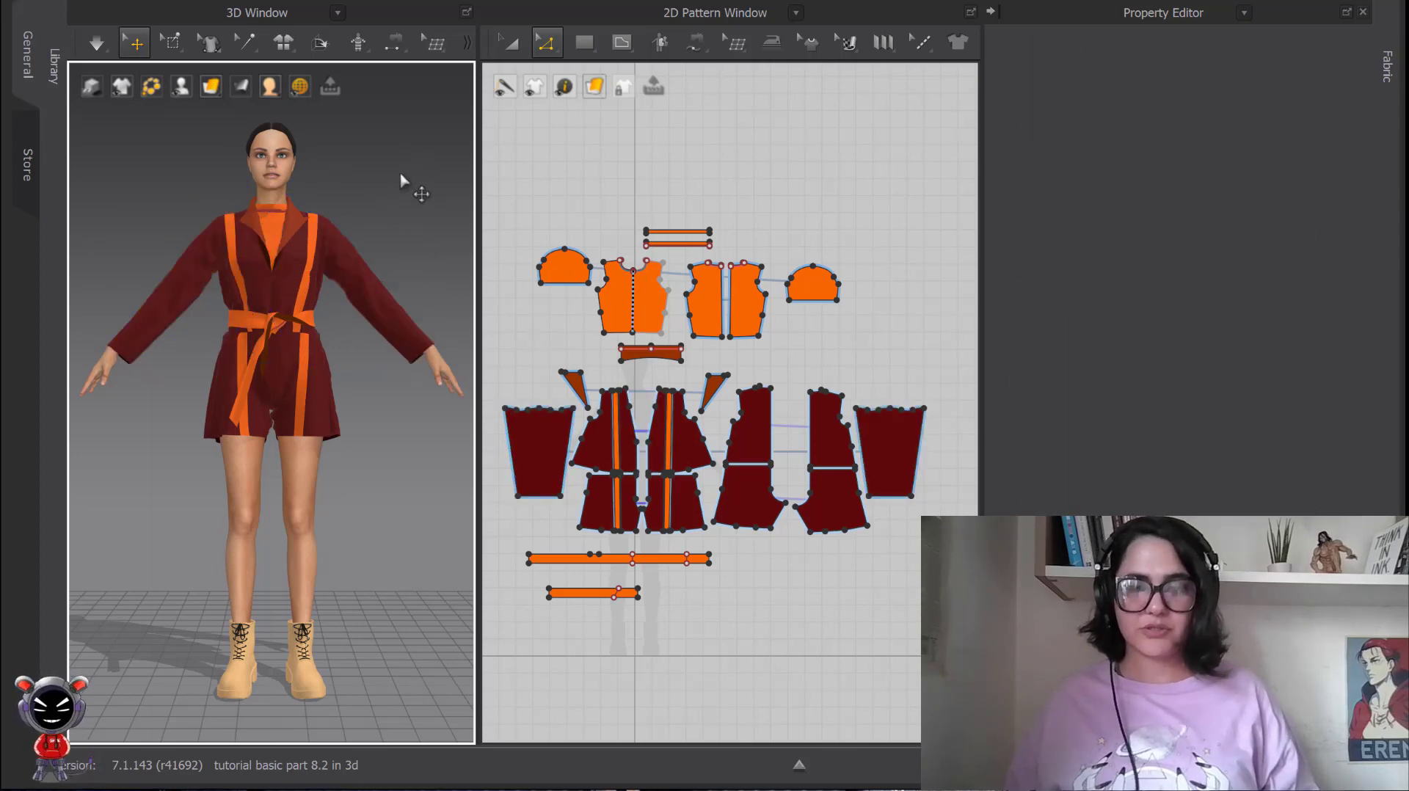
Bring up the context options of the empty 3D background to review the available view and display commands.
right_click(388, 195)
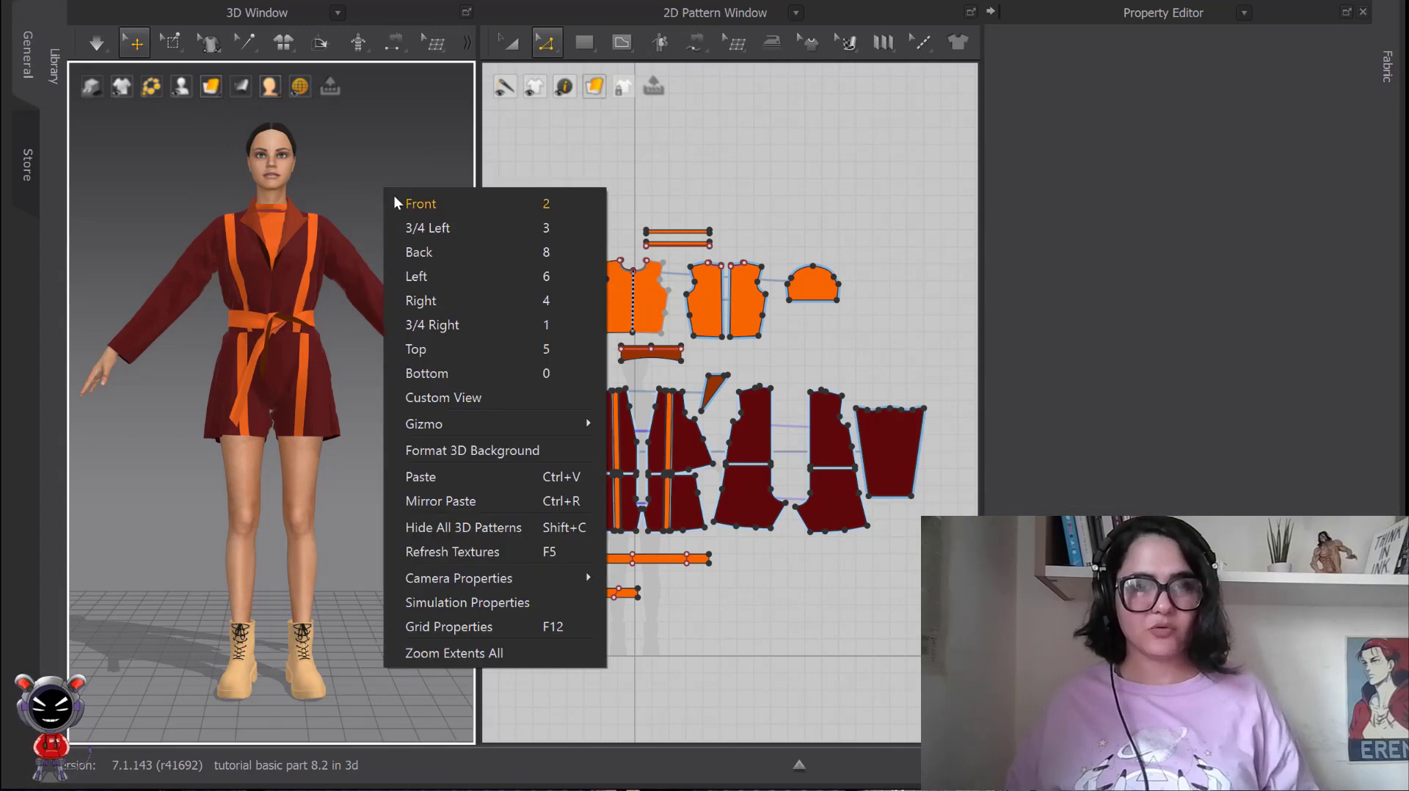
right_click(403, 125)
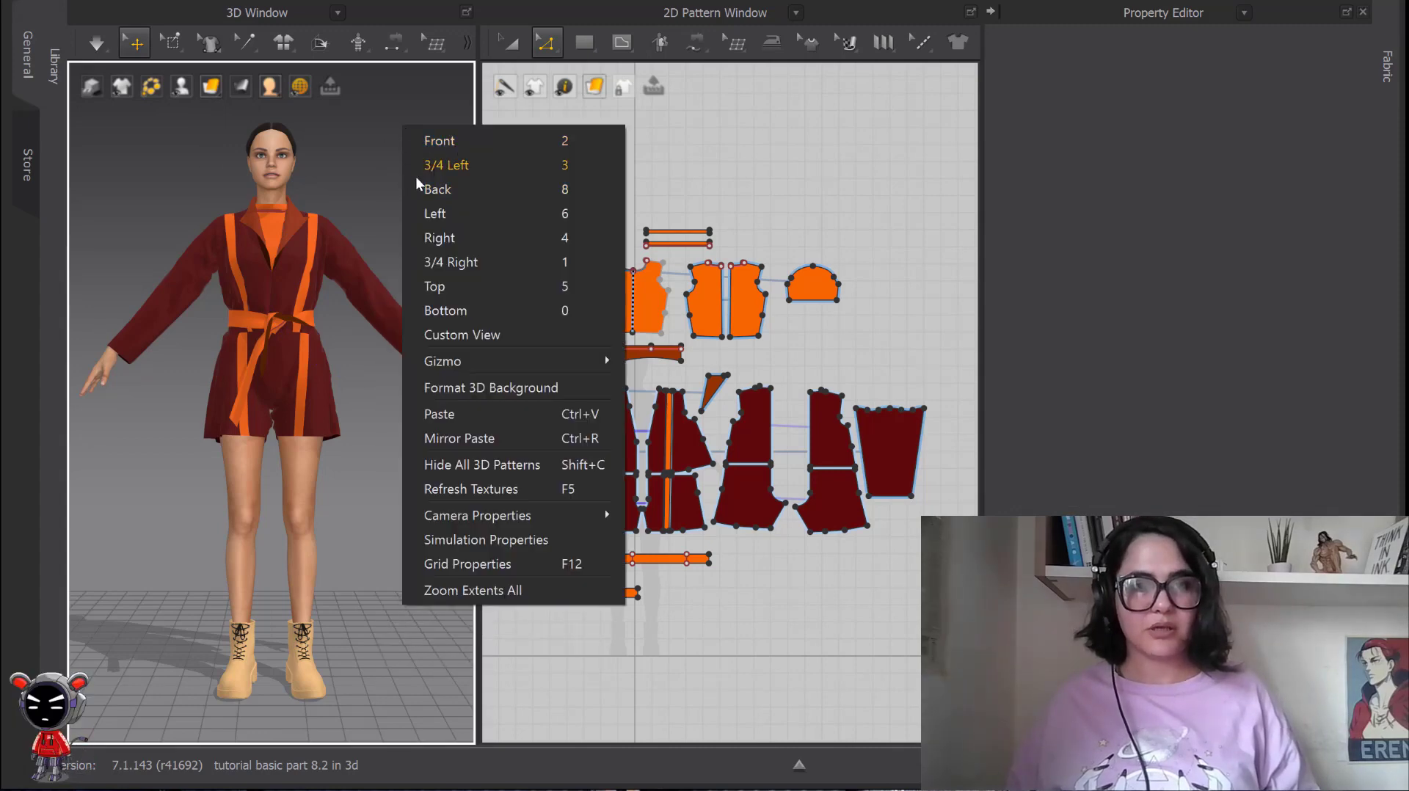
right_click(381, 139)
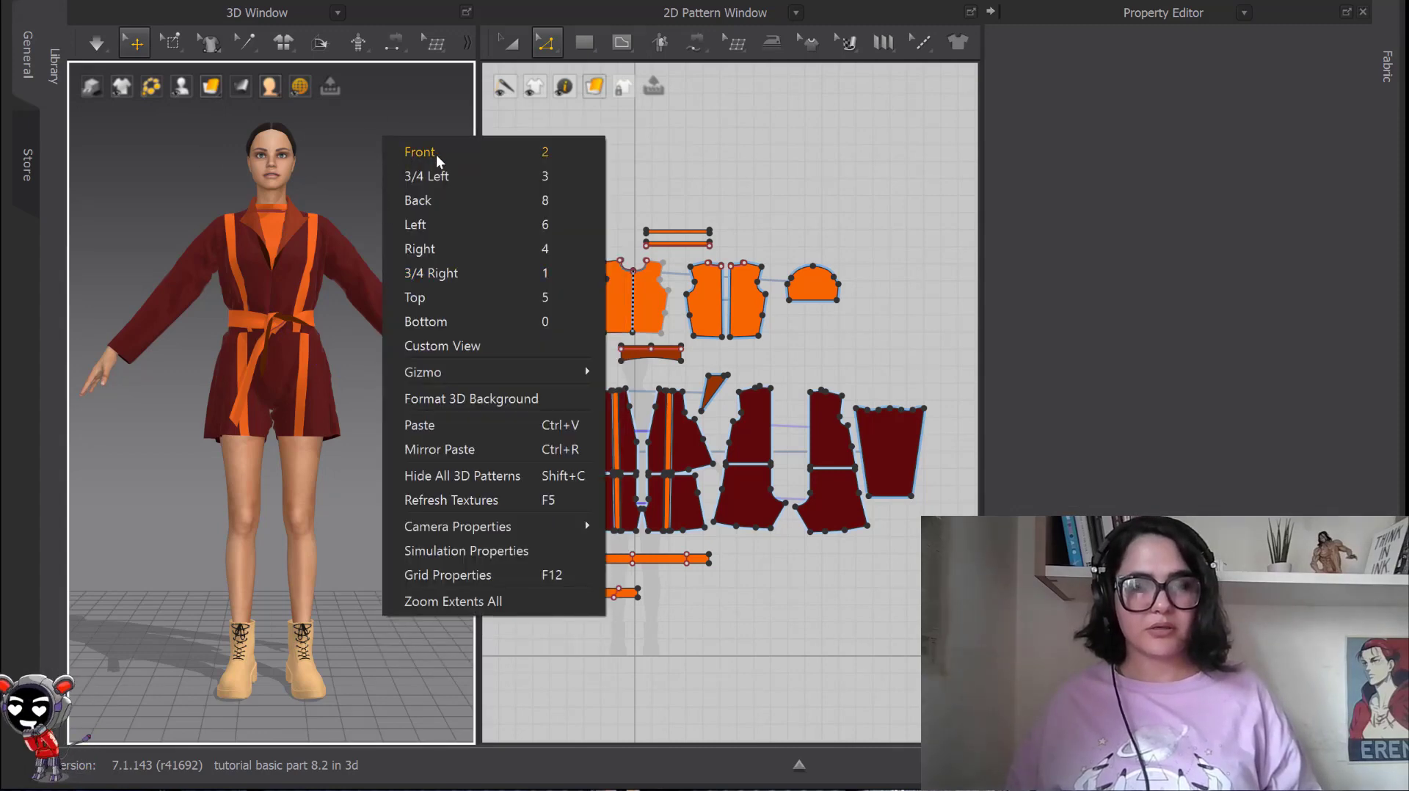
Review the pattern context options for the left sleeve and the jacket's front panel, and dismiss them.
left_click(338, 254)
right_click(338, 256)
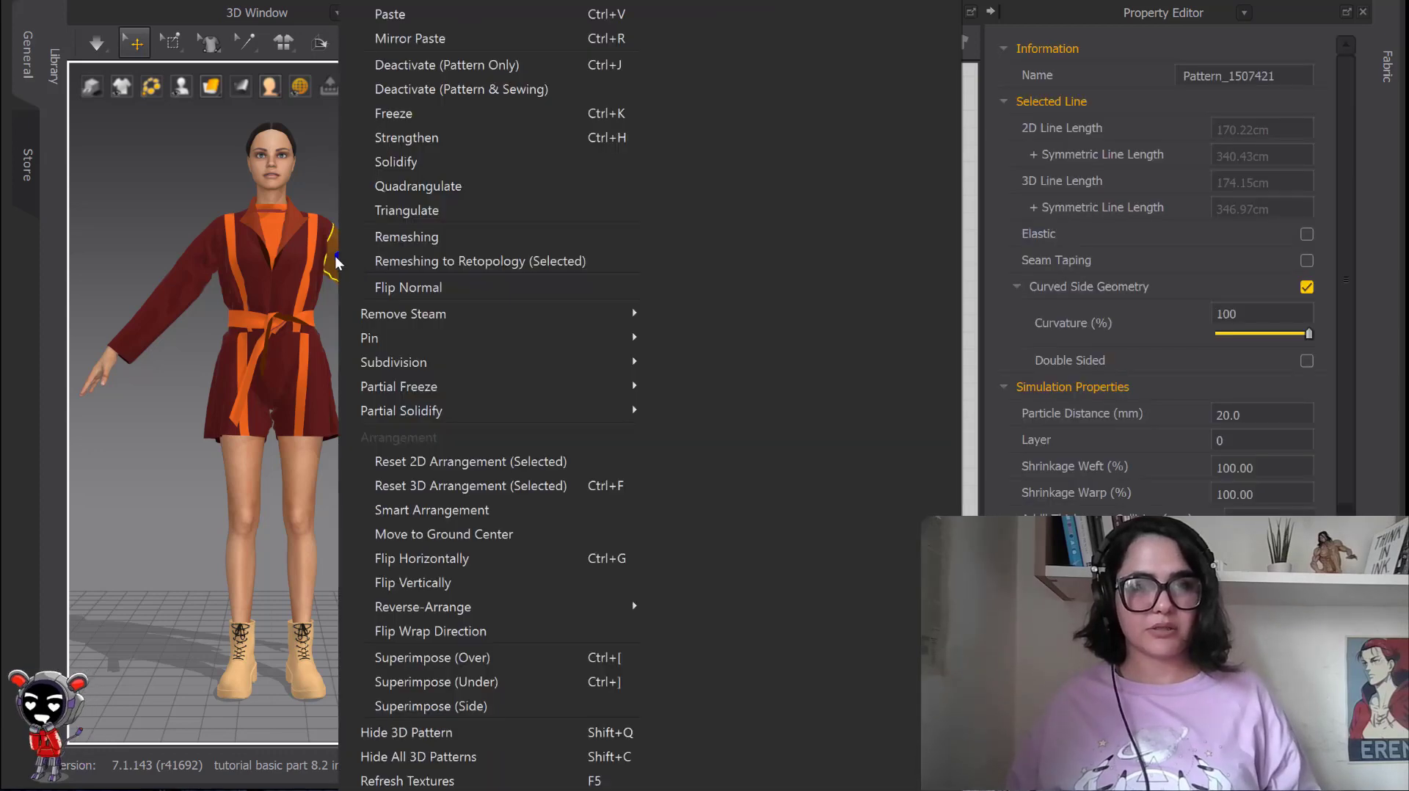
left_click(290, 275)
right_click(289, 275)
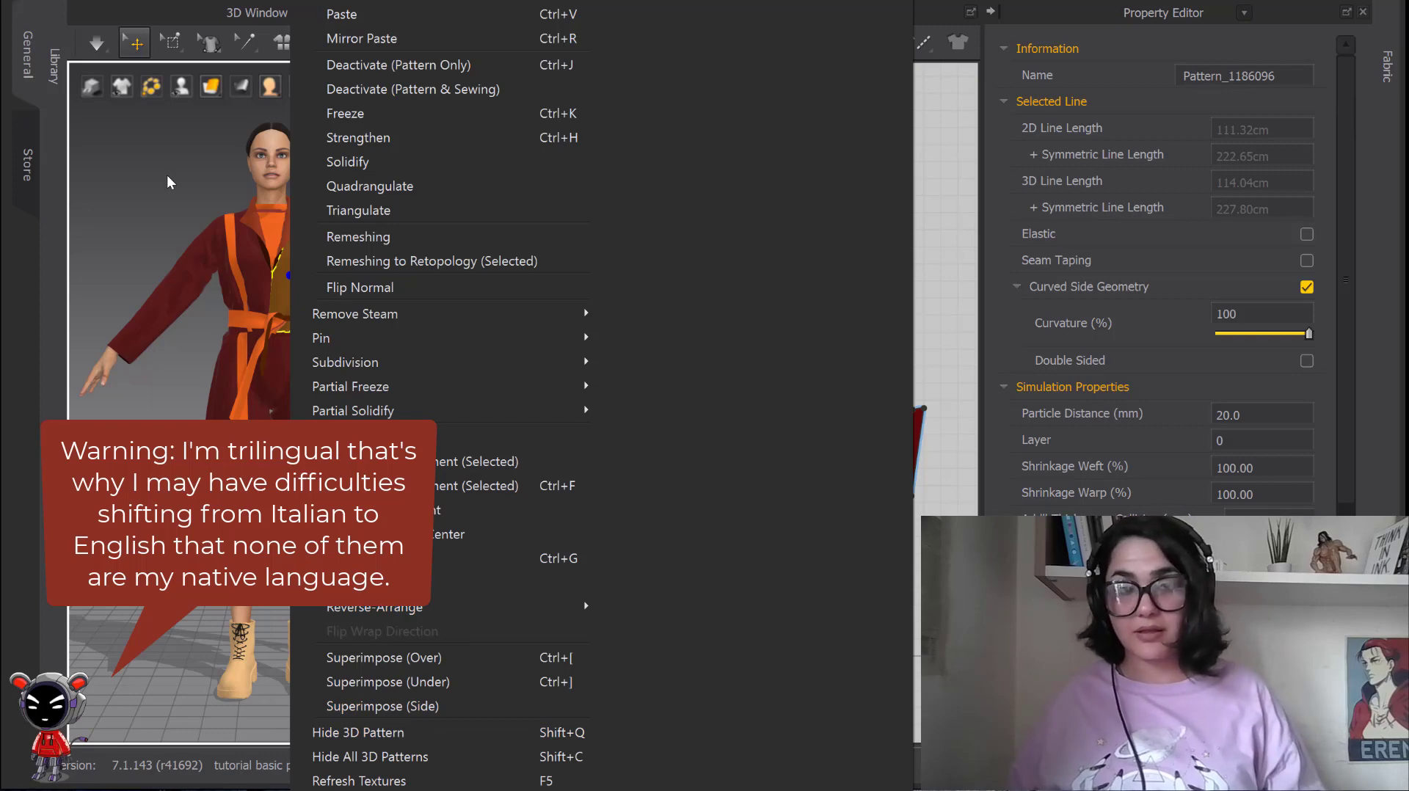
left_click(305, 187)
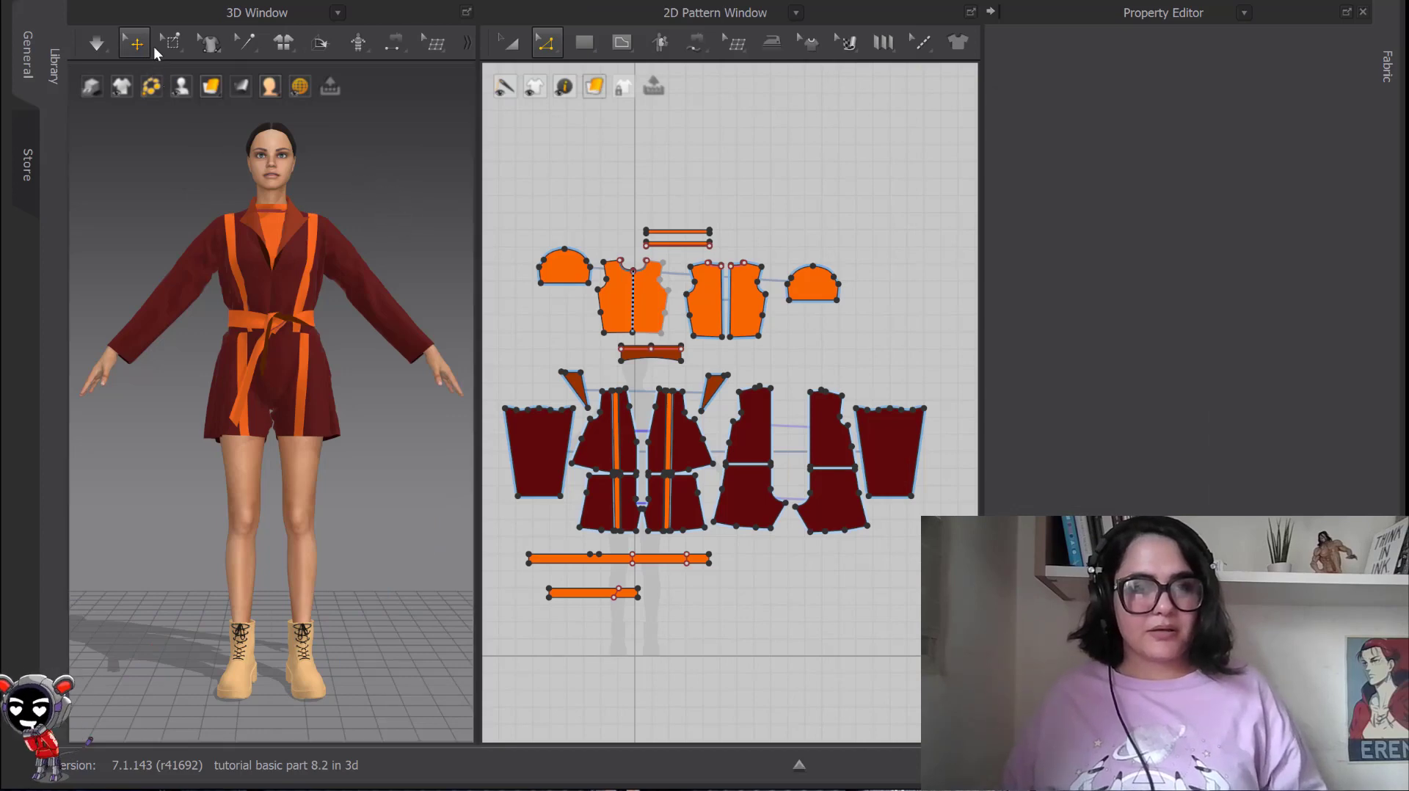
Select the avatar's left sleeve in 3D and examine its matching pattern piece in 2D.
scroll(399, 294, "up", 1)
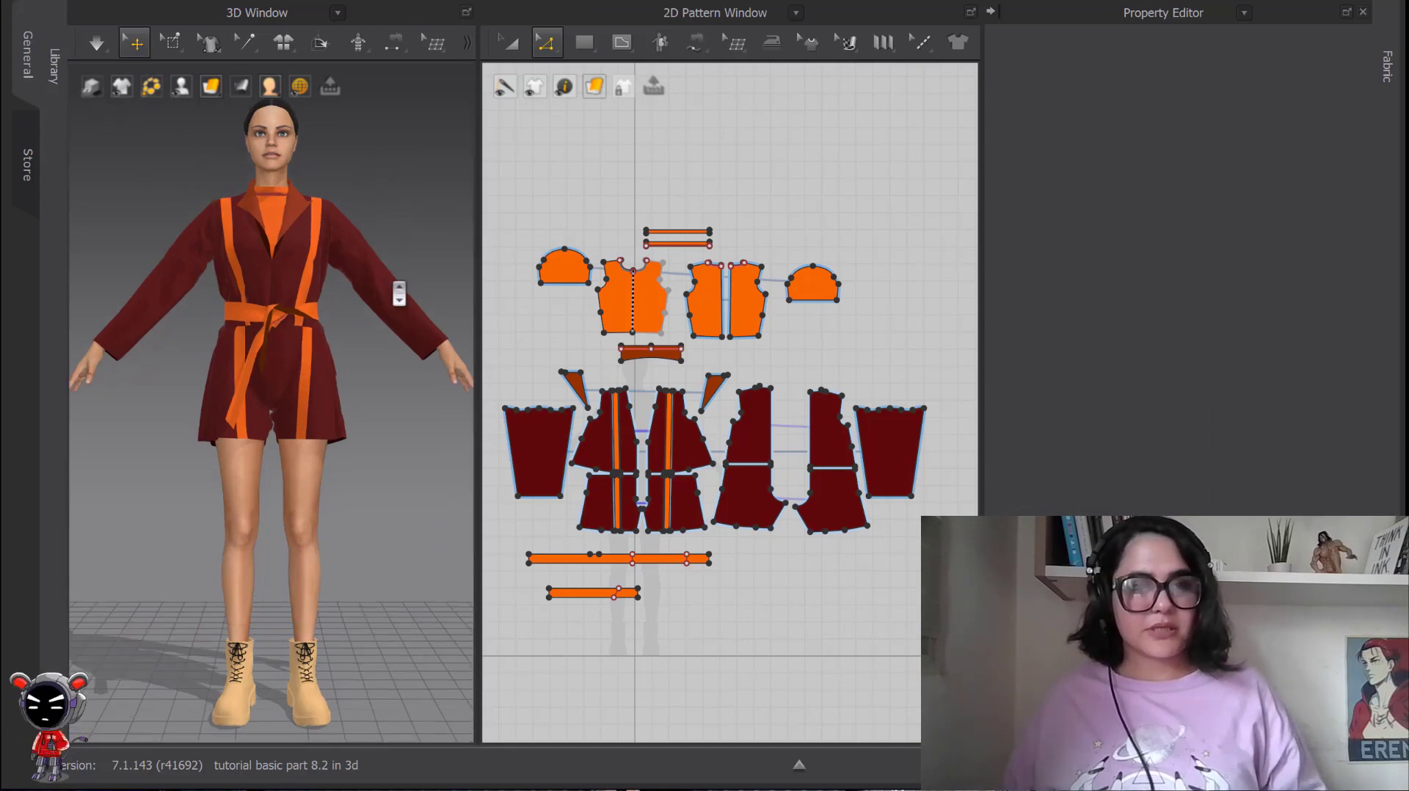
left_click(353, 240)
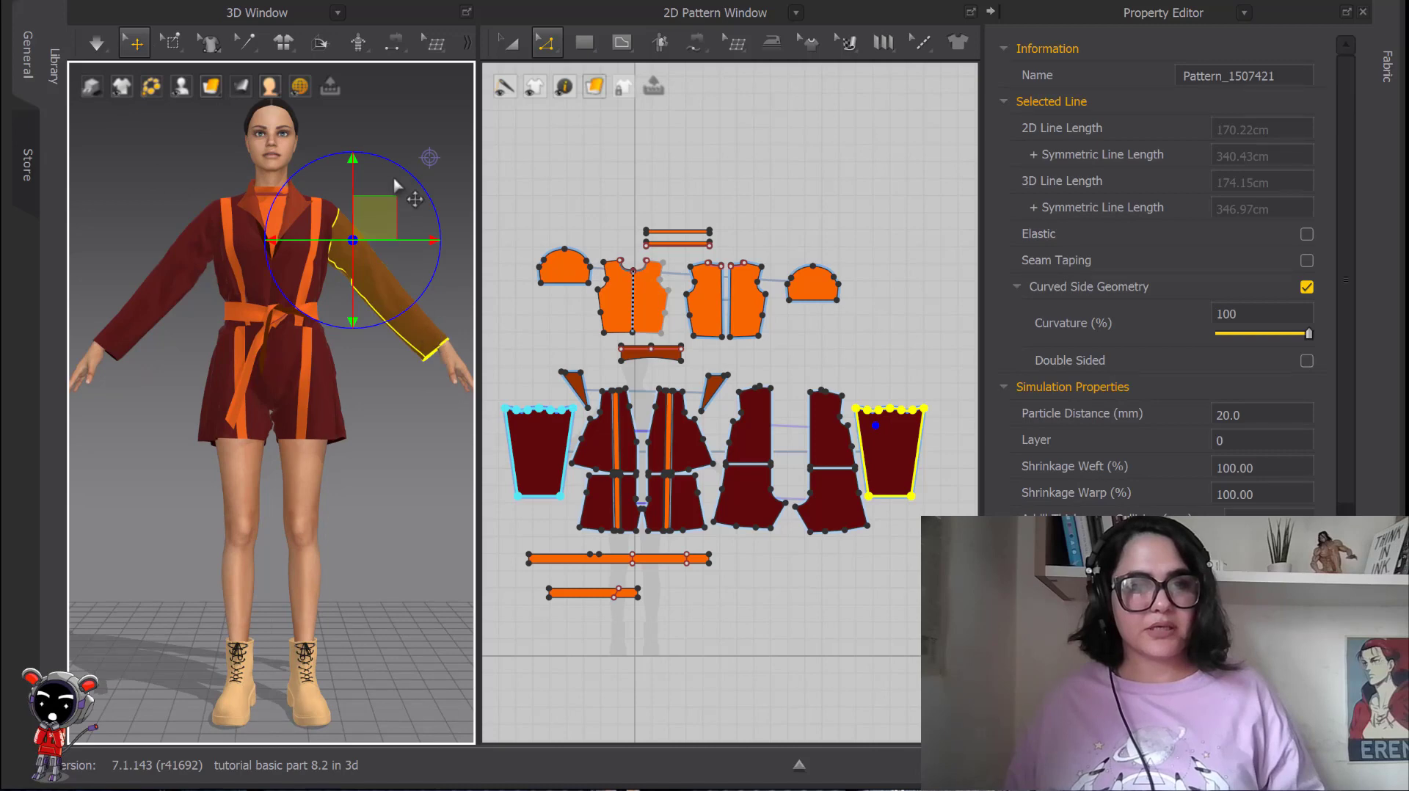
middle_click_drag(885, 455, 878, 402)
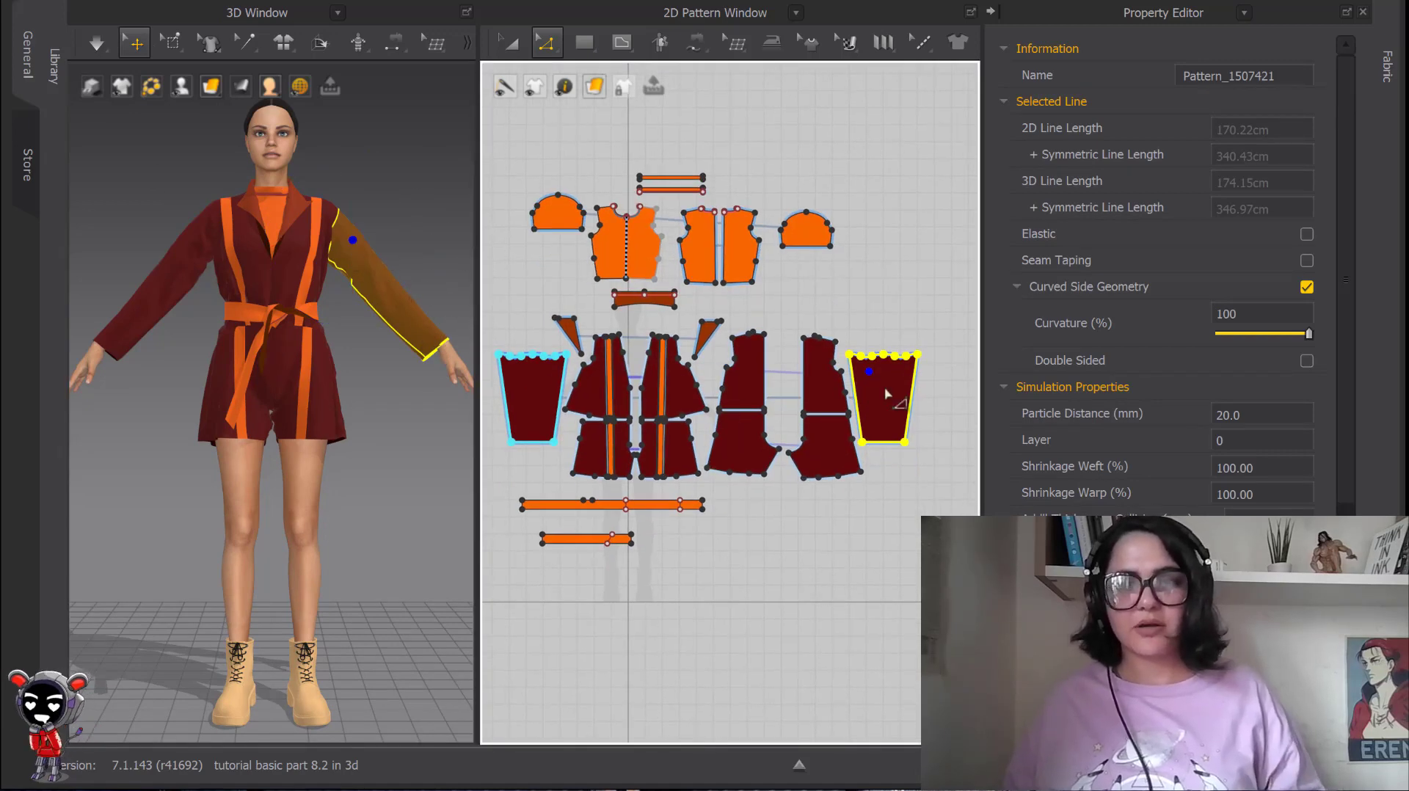
scroll(697, 231, "up", 5)
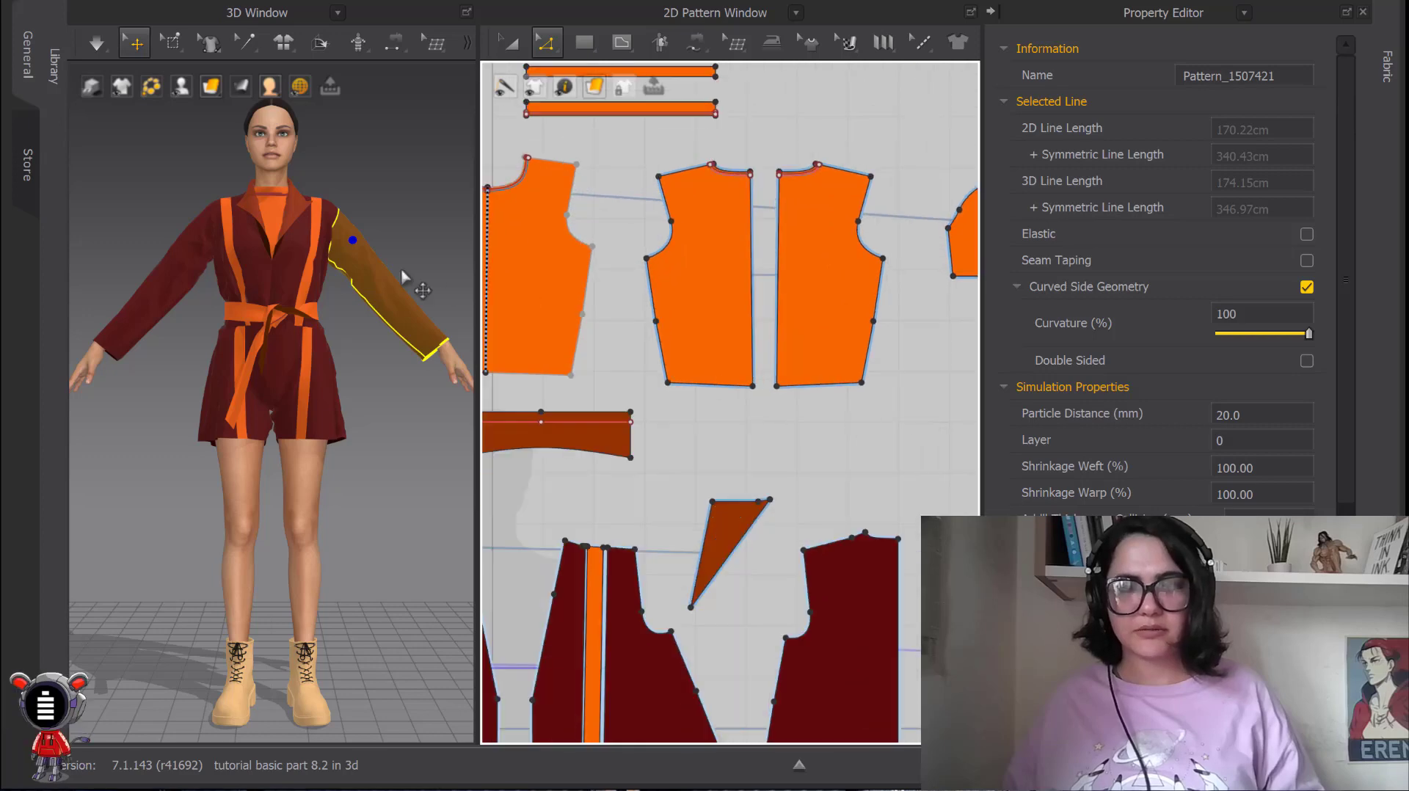
Select the orange top's front in 3D and locate its pattern piece in the 2D layout.
left_click(272, 210)
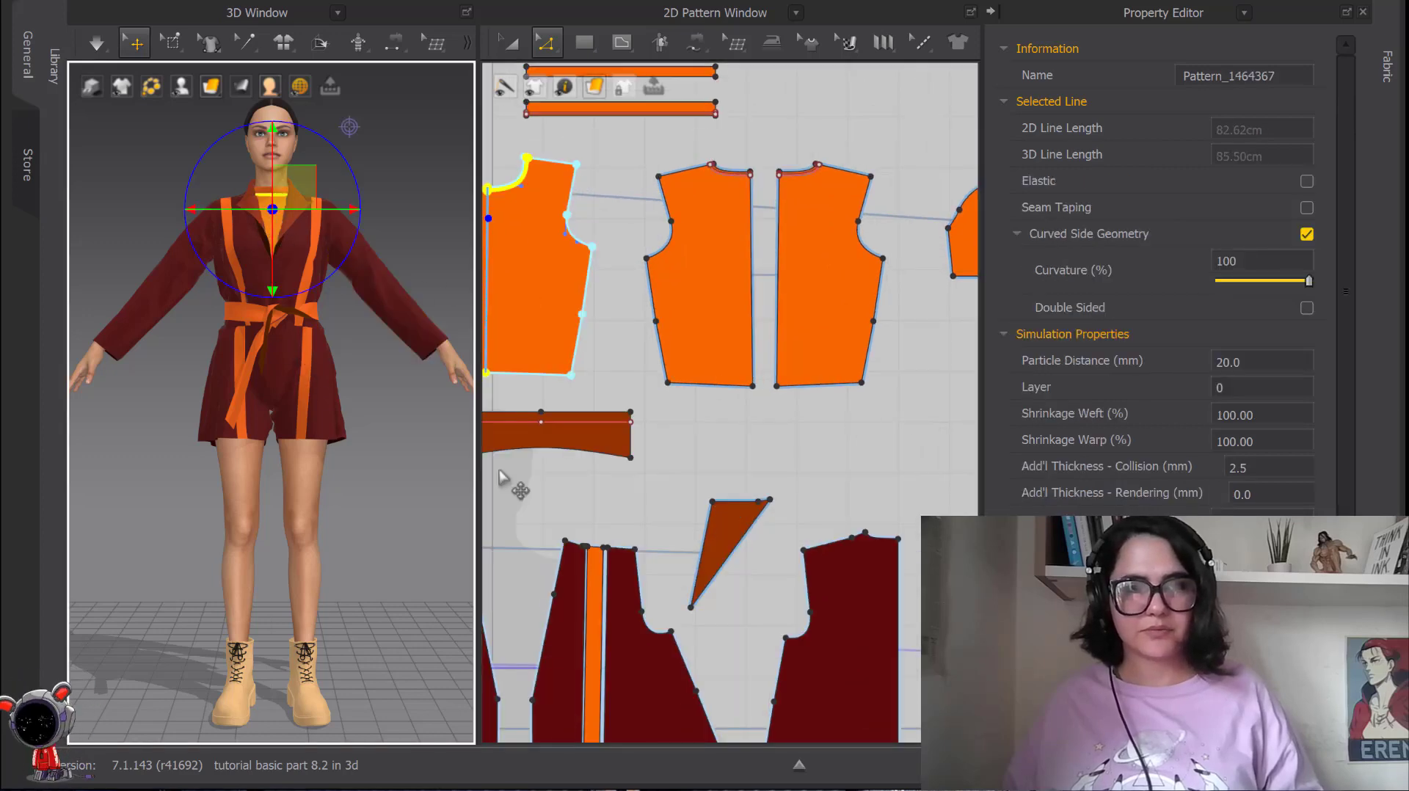
scroll(720, 400, "down", 3)
scroll(719, 400, "down", 8)
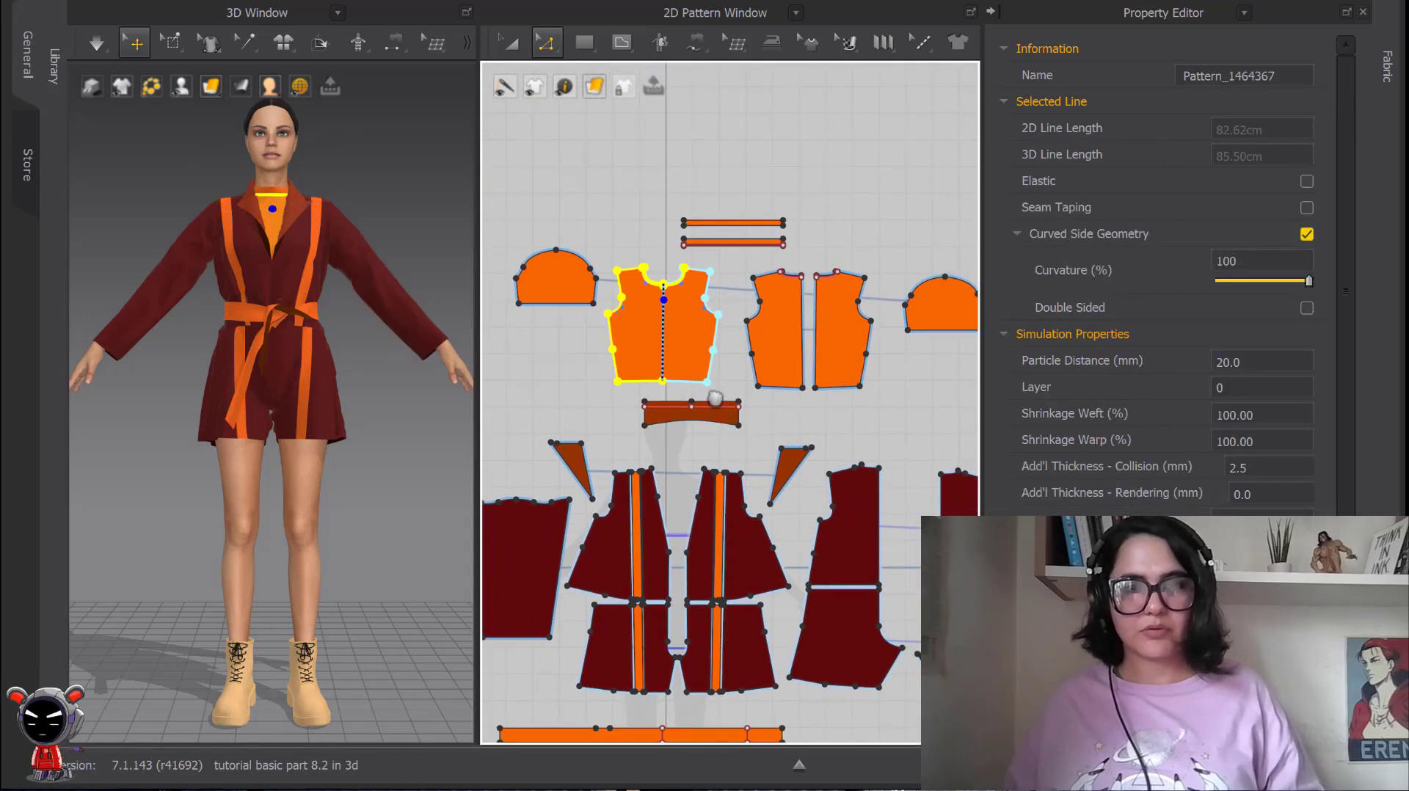
middle_click_drag(747, 355, 759, 456)
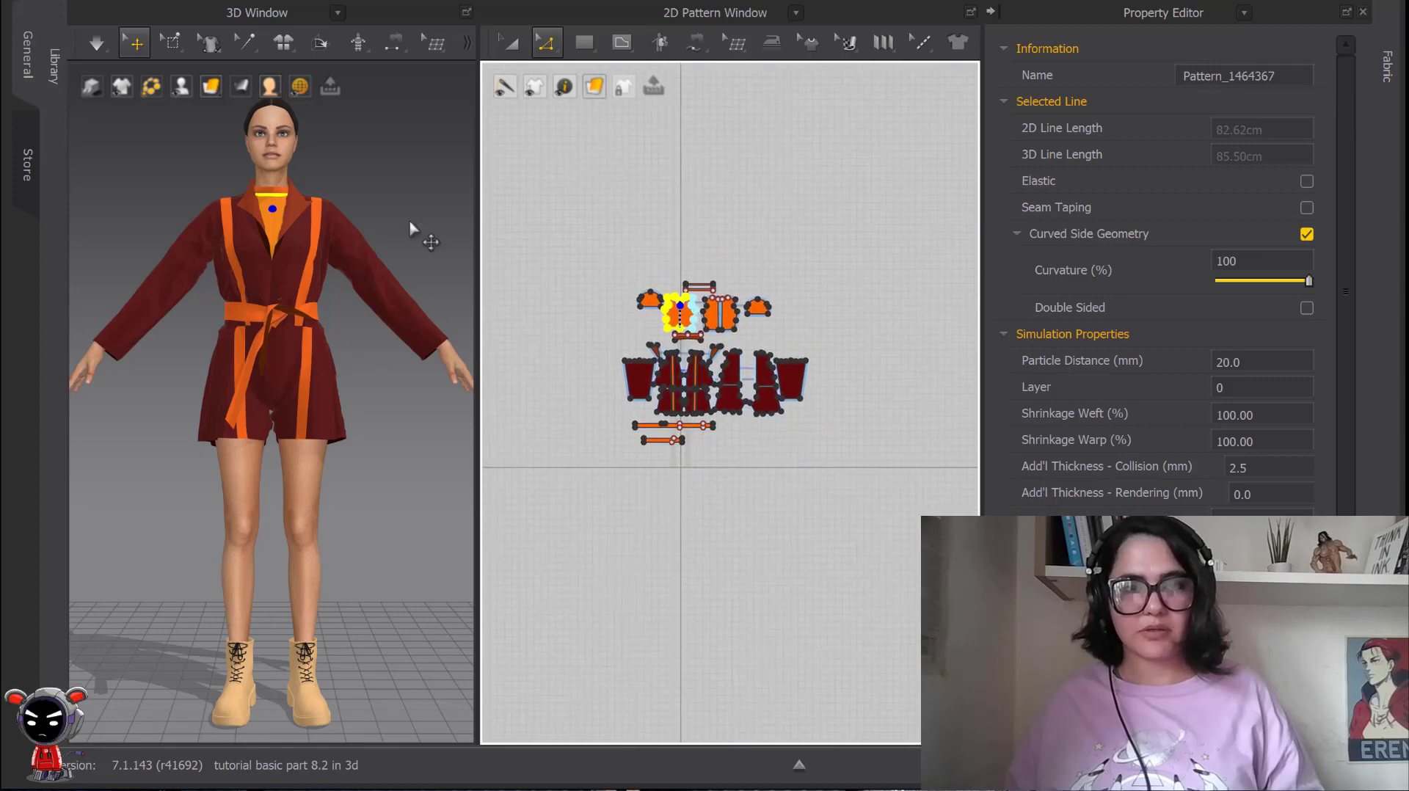
Select the orange strip on the jacket's upper front in 3D, examine its 2D pattern piece, and clear the selection.
left_click(413, 235)
left_click(229, 241)
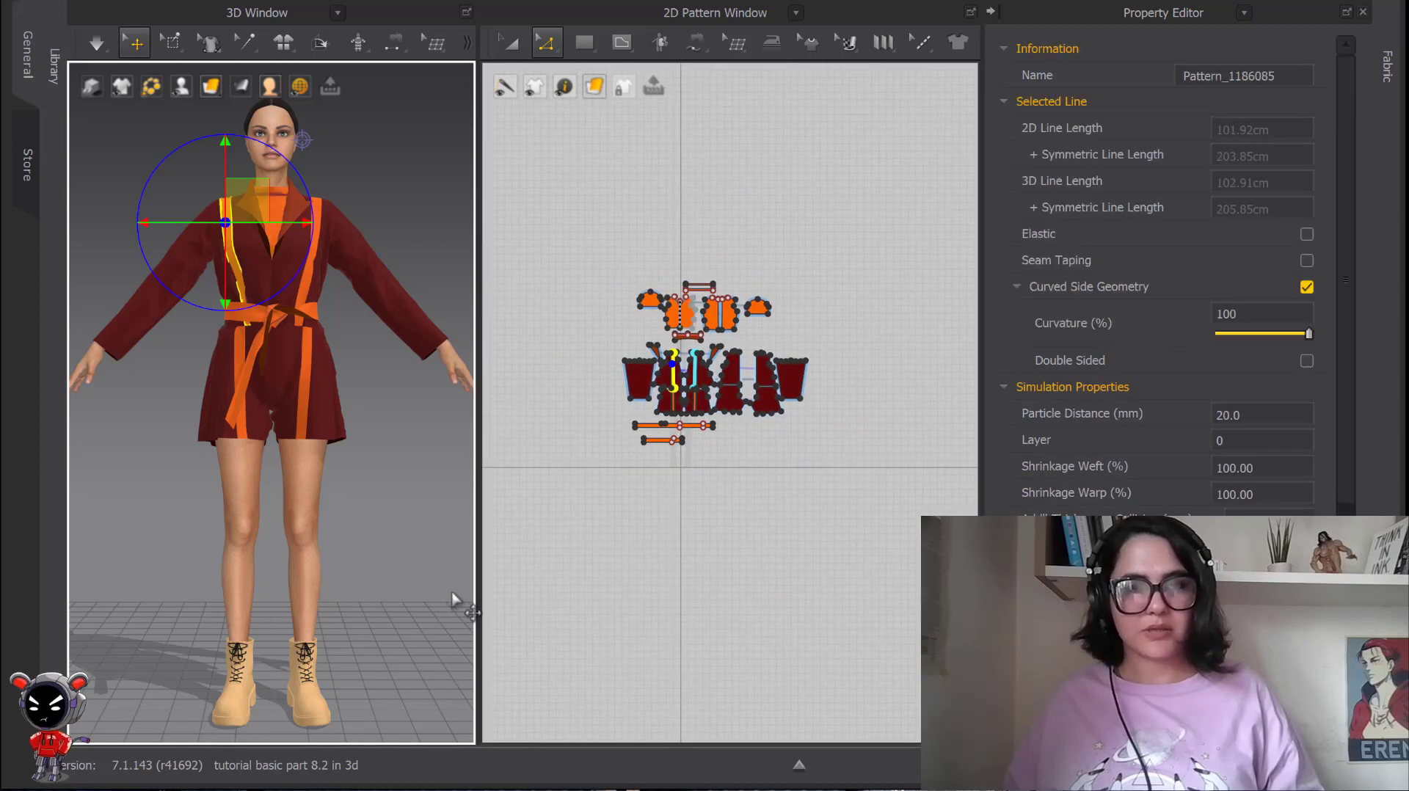
scroll(724, 413, "up", 2)
scroll(723, 414, "up", 6)
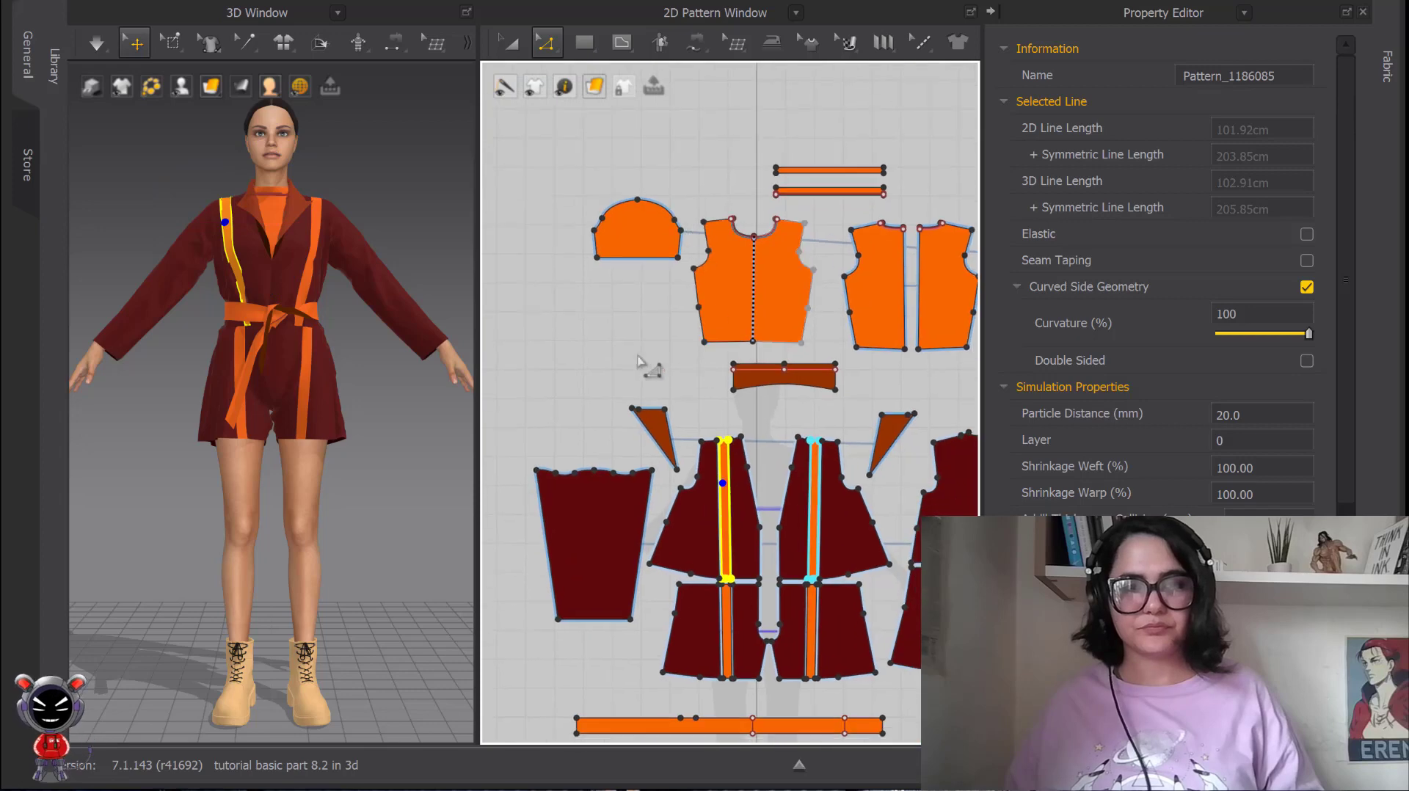
middle_click_drag(674, 247, 678, 242)
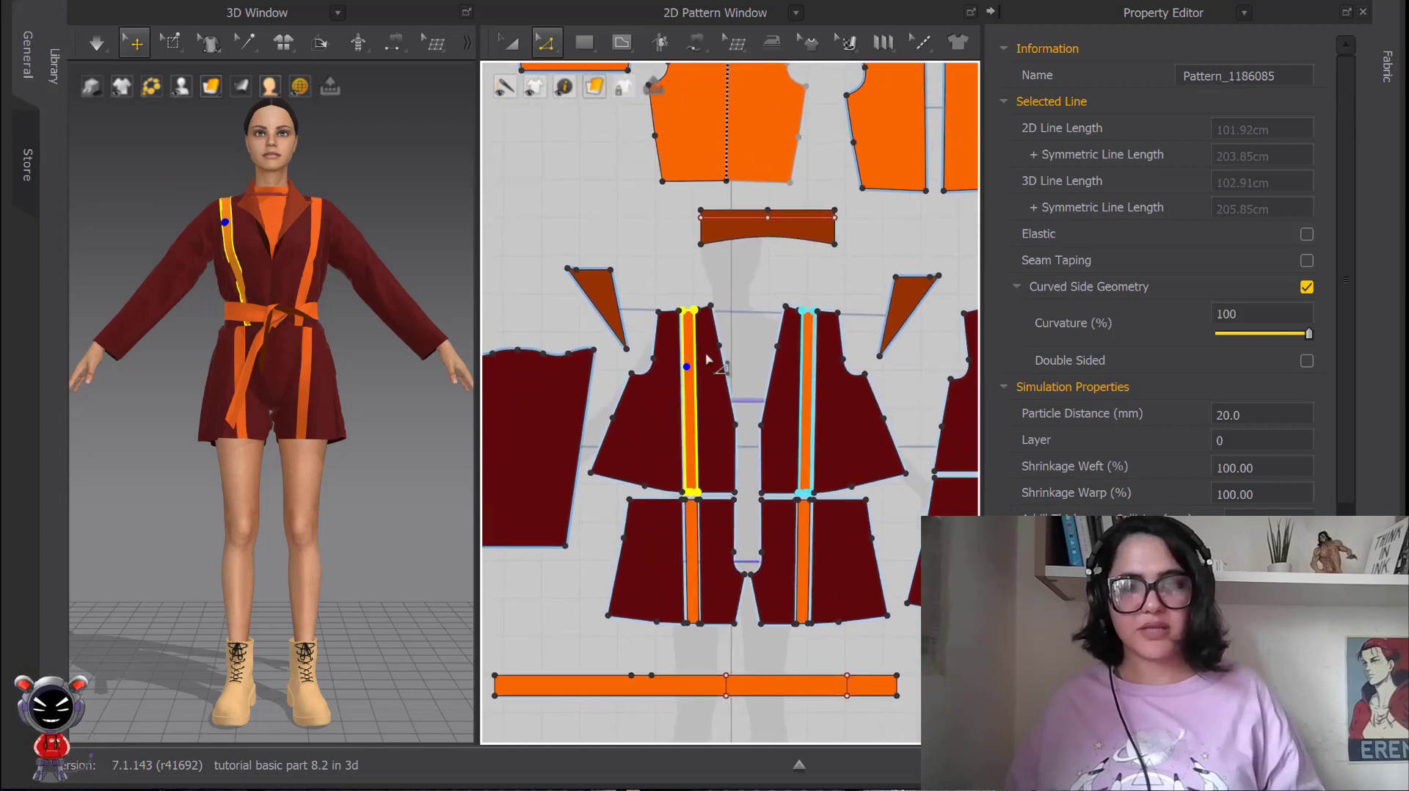
scroll(707, 358, "up", 10)
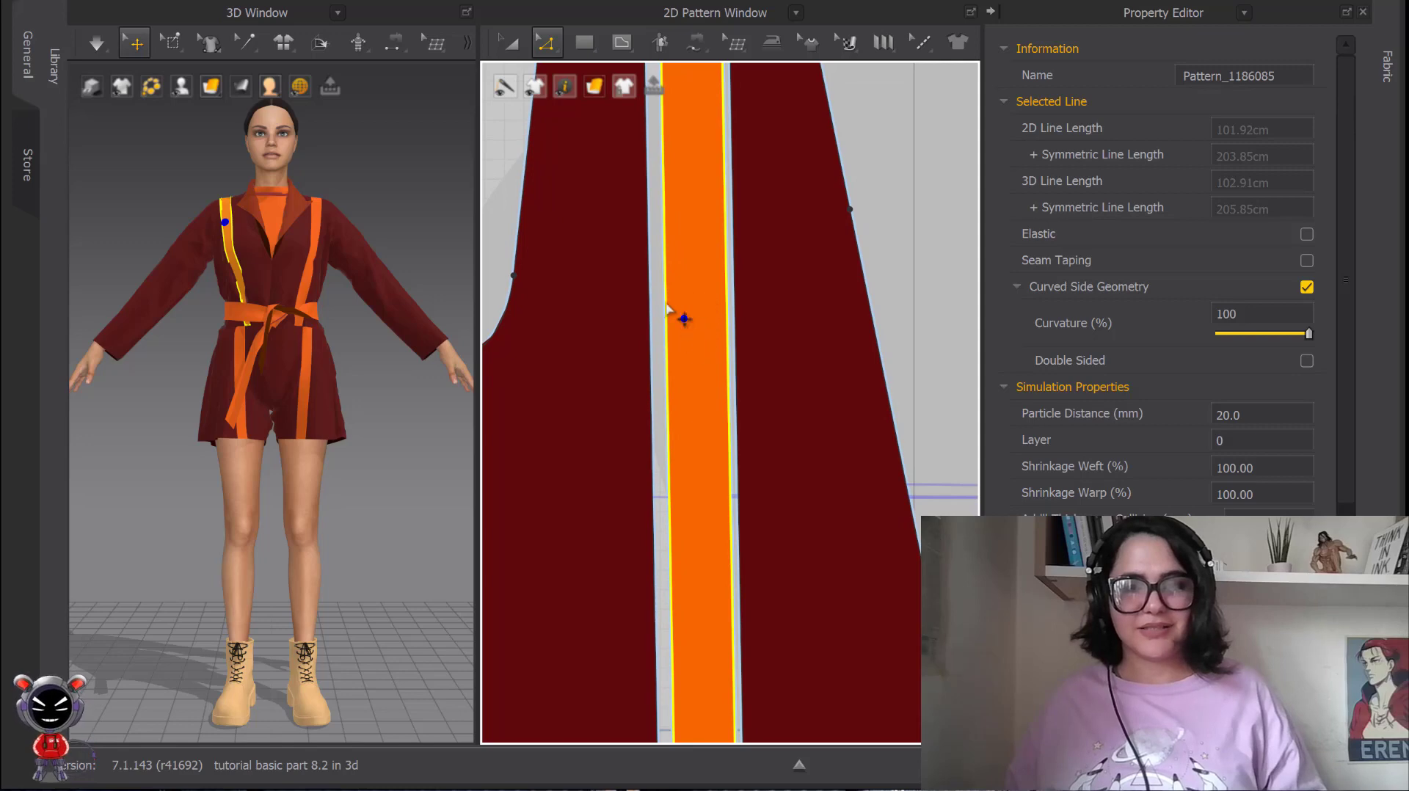
scroll(701, 323, "down", 10)
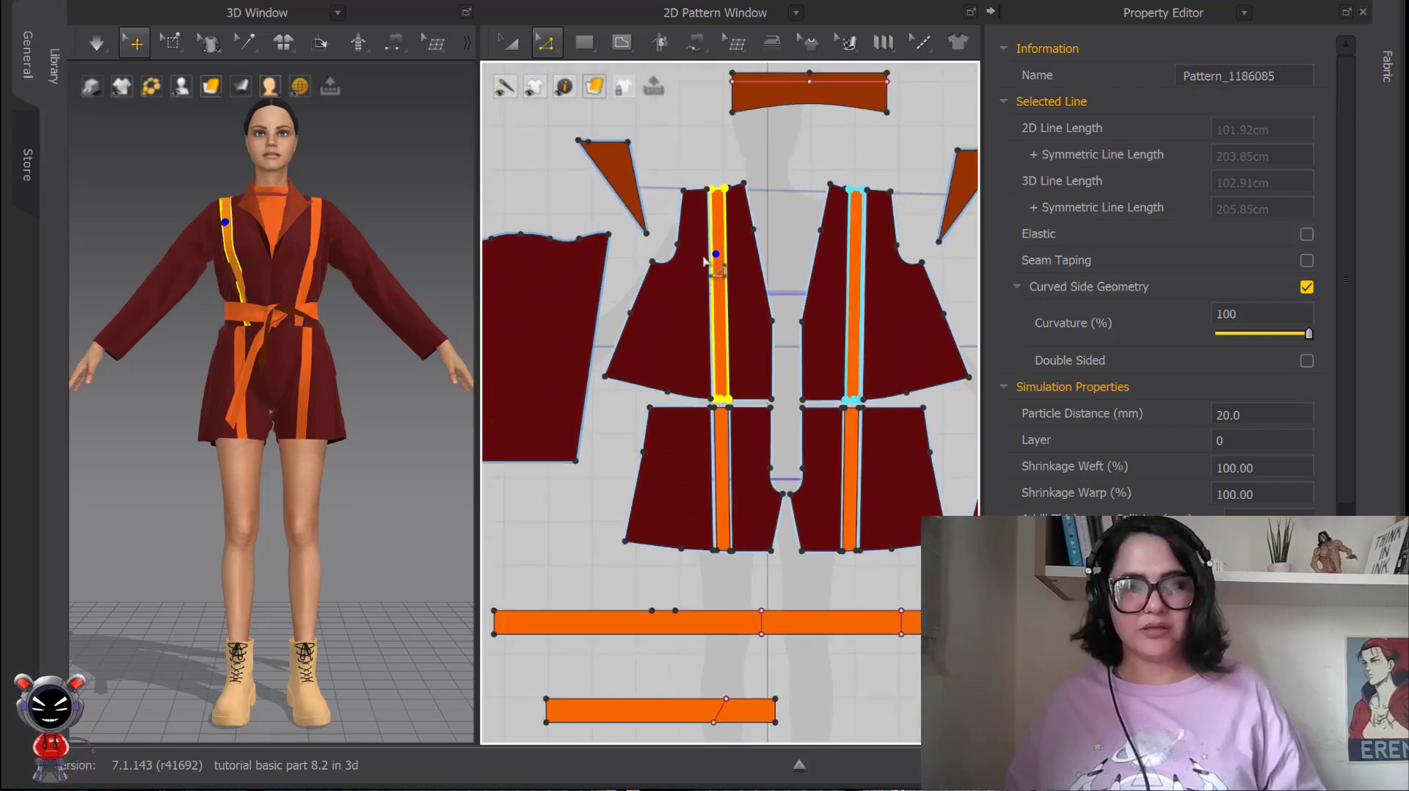
scroll(699, 244, "up", 4)
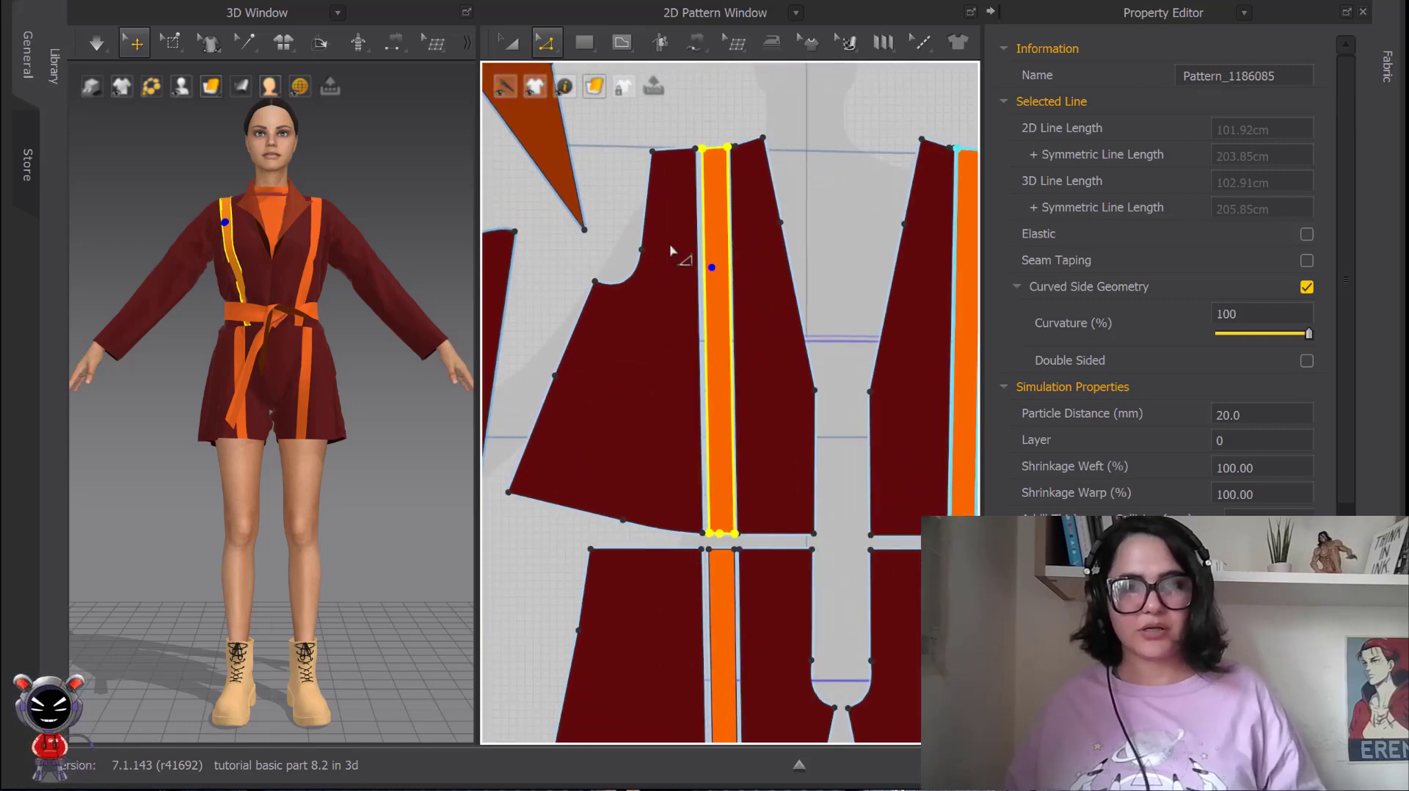
scroll(125, 273, "down", 3)
scroll(664, 377, "down", 6)
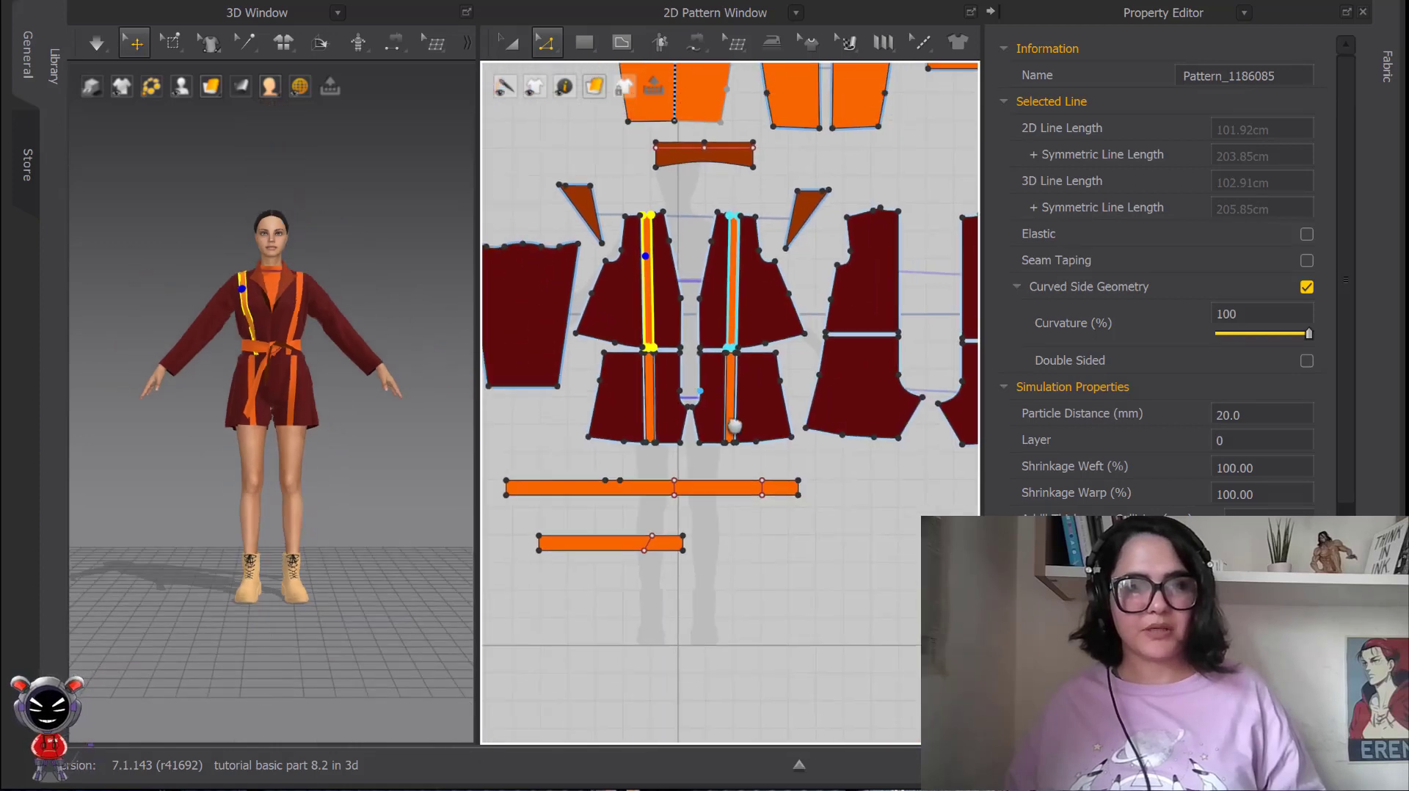
middle_click_drag(633, 383, 589, 413)
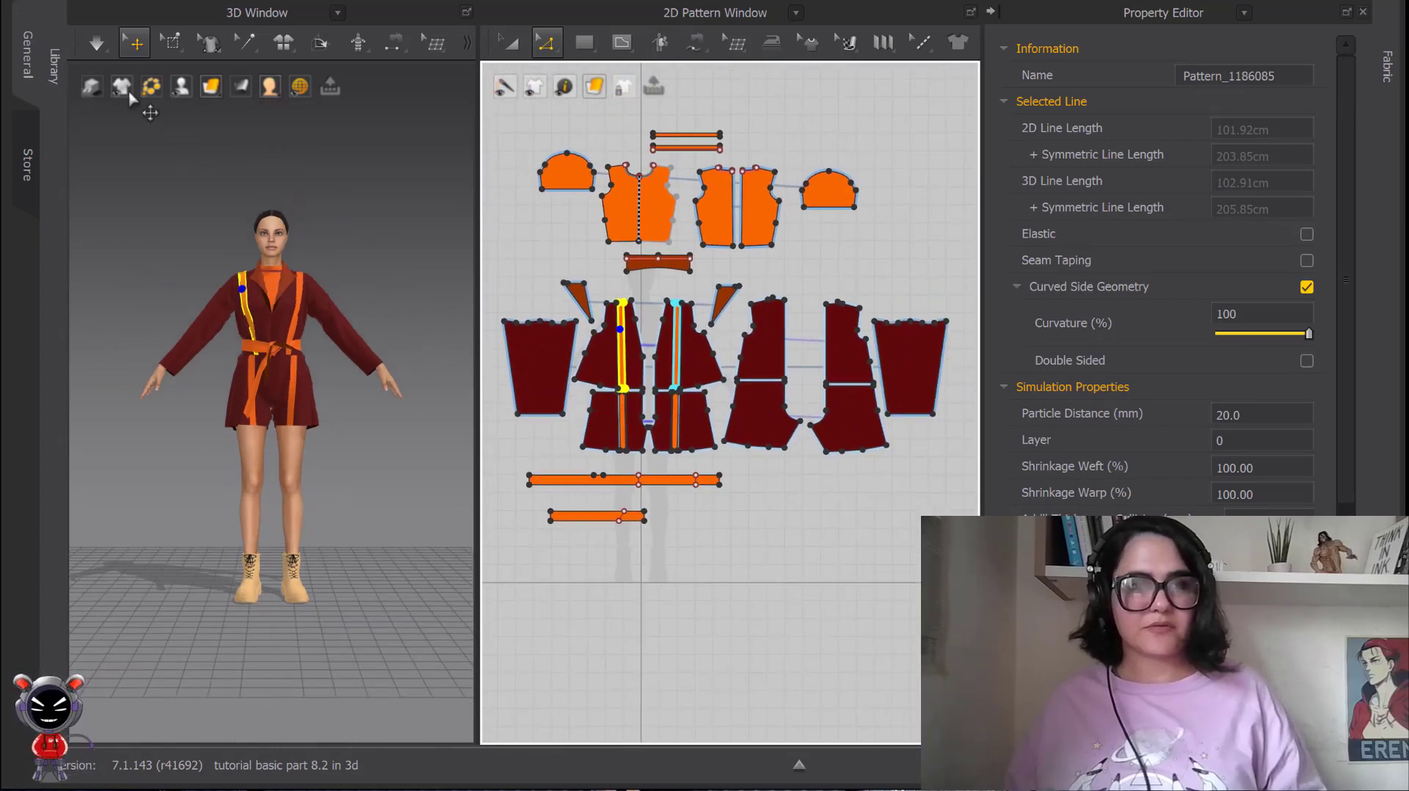
scroll(335, 315, "up", 2)
left_click(346, 277)
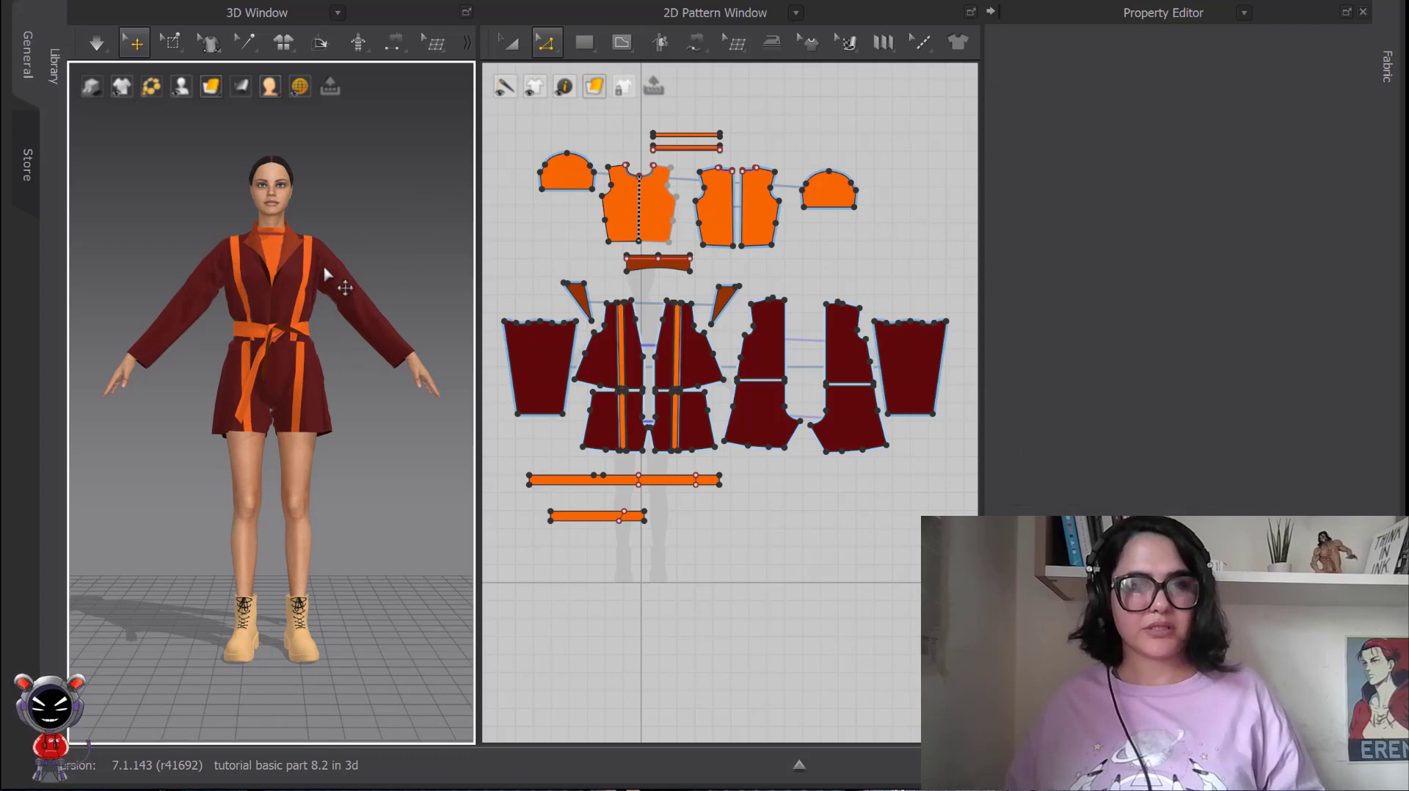
Start the simulation, tug the avatar's left sleeve, and pull the right sleeve up toward the elbow.
left_click(100, 46)
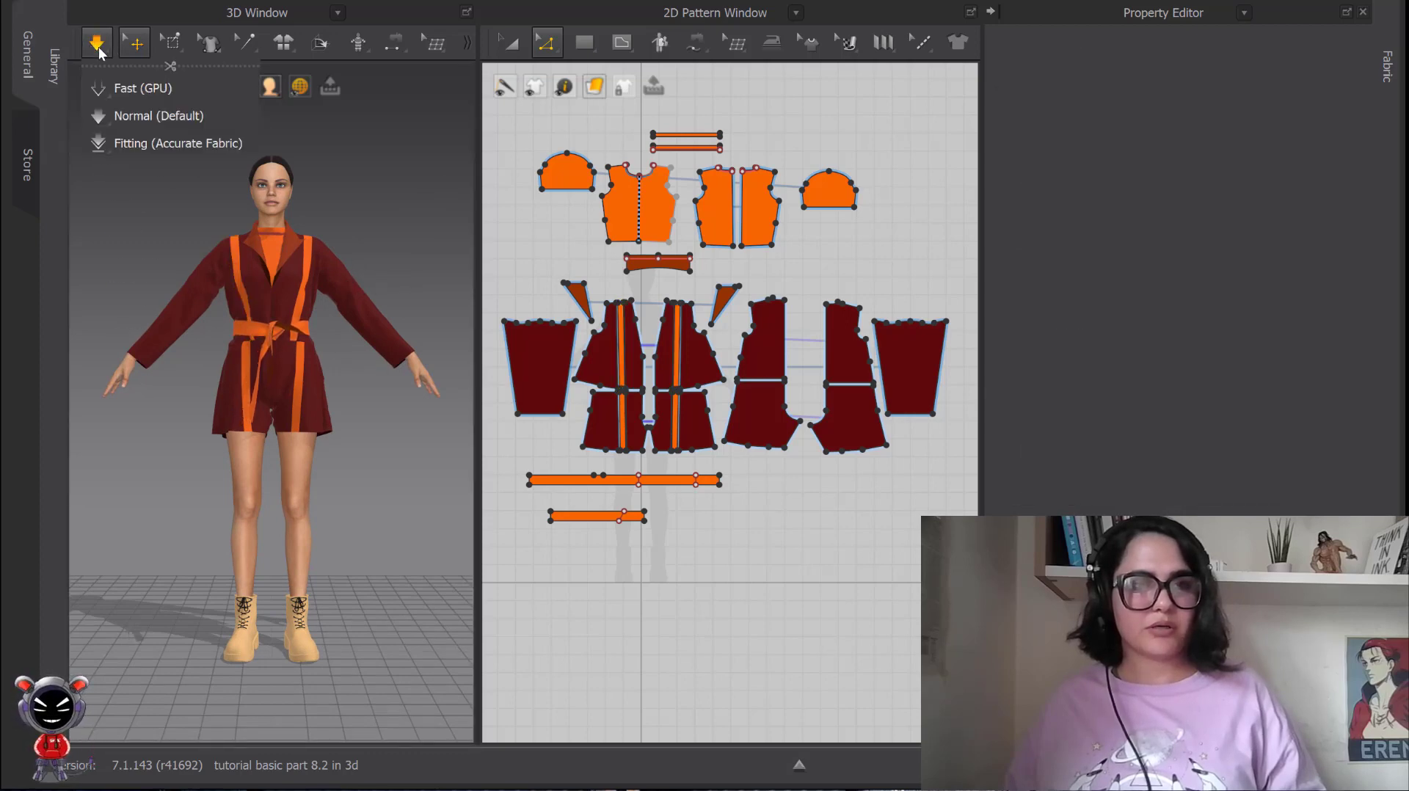
left_click(350, 275)
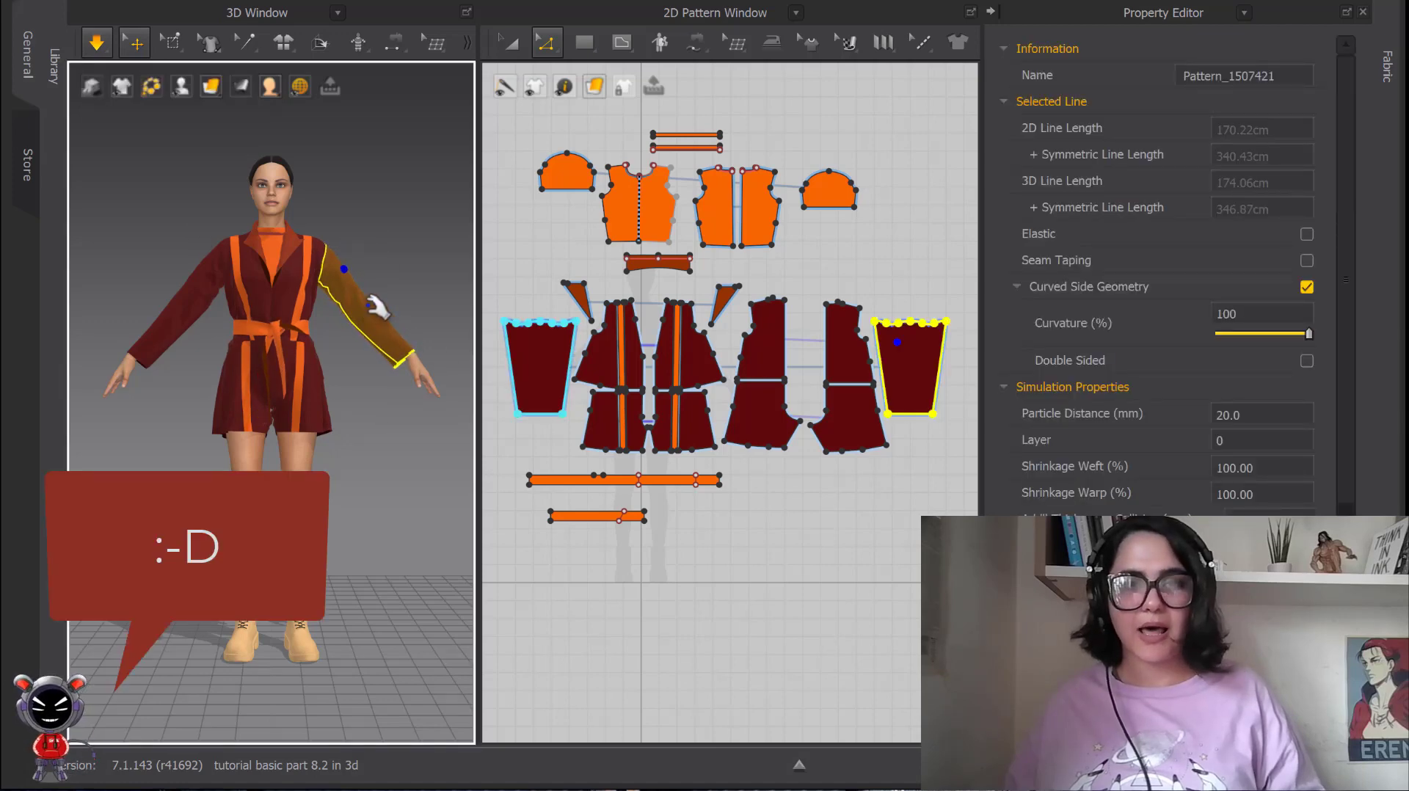
mouse_move(382, 276)
left_mouse_down()
mouse_move(354, 285)
mouse_move(373, 251)
mouse_move(357, 287)
mouse_move(354, 250)
mouse_move(356, 269)
mouse_move(389, 283)
mouse_move(372, 247)
left_mouse_up()
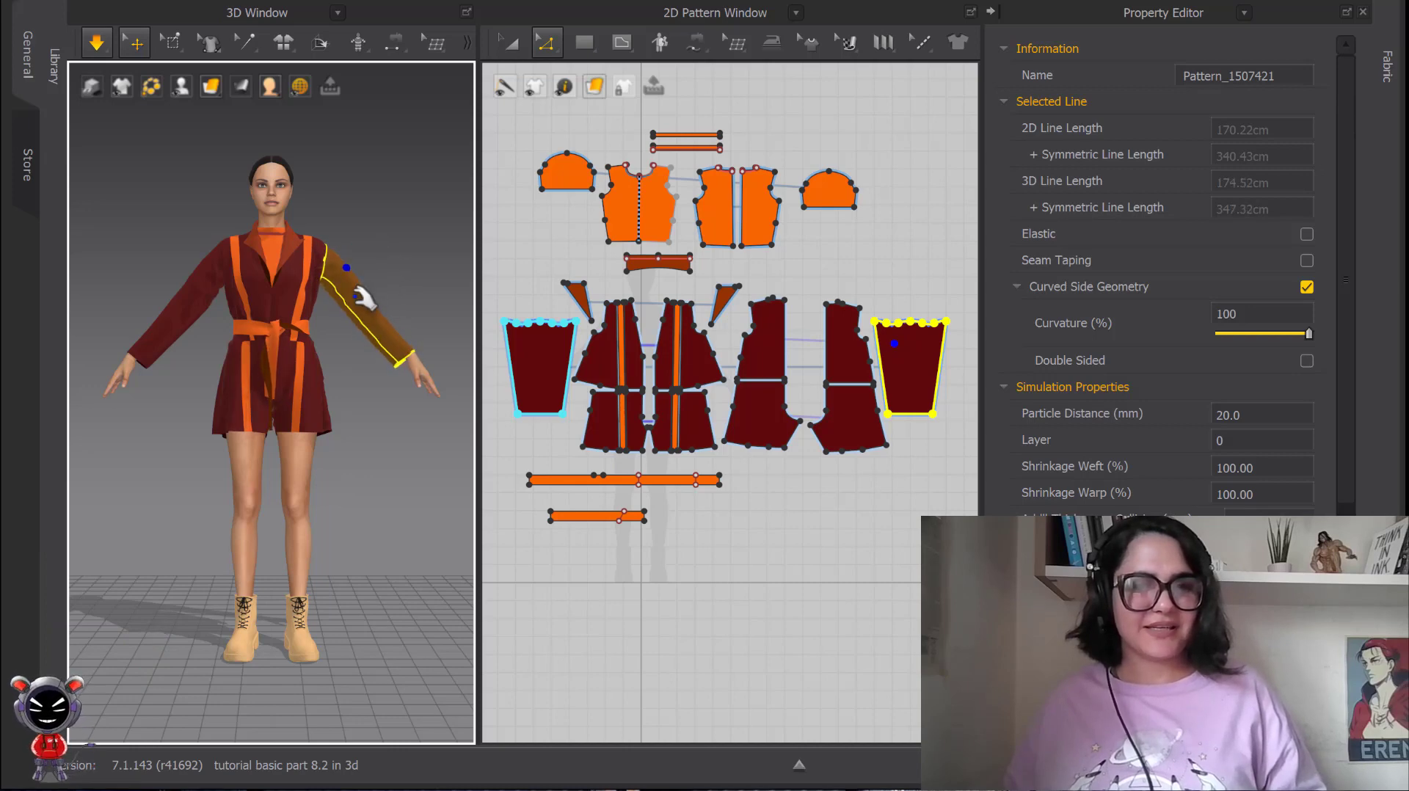
left_click(220, 229)
mouse_move(220, 229)
left_mouse_down()
mouse_move(177, 308)
mouse_move(191, 312)
mouse_move(214, 281)
left_mouse_up()
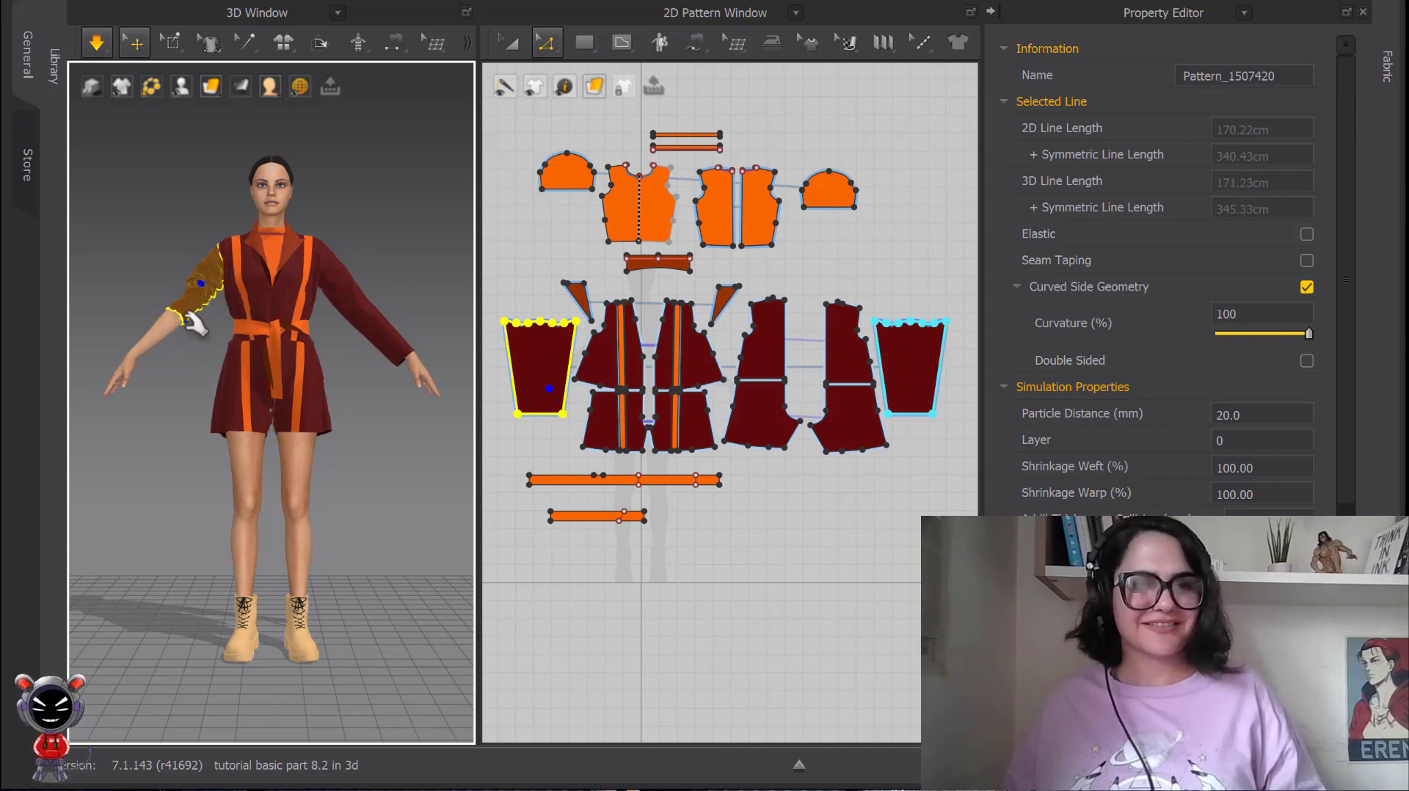
Adjust the avatar's left sleeve near the cuff during the simulation so it sits at the wrist.
left_click(346, 283)
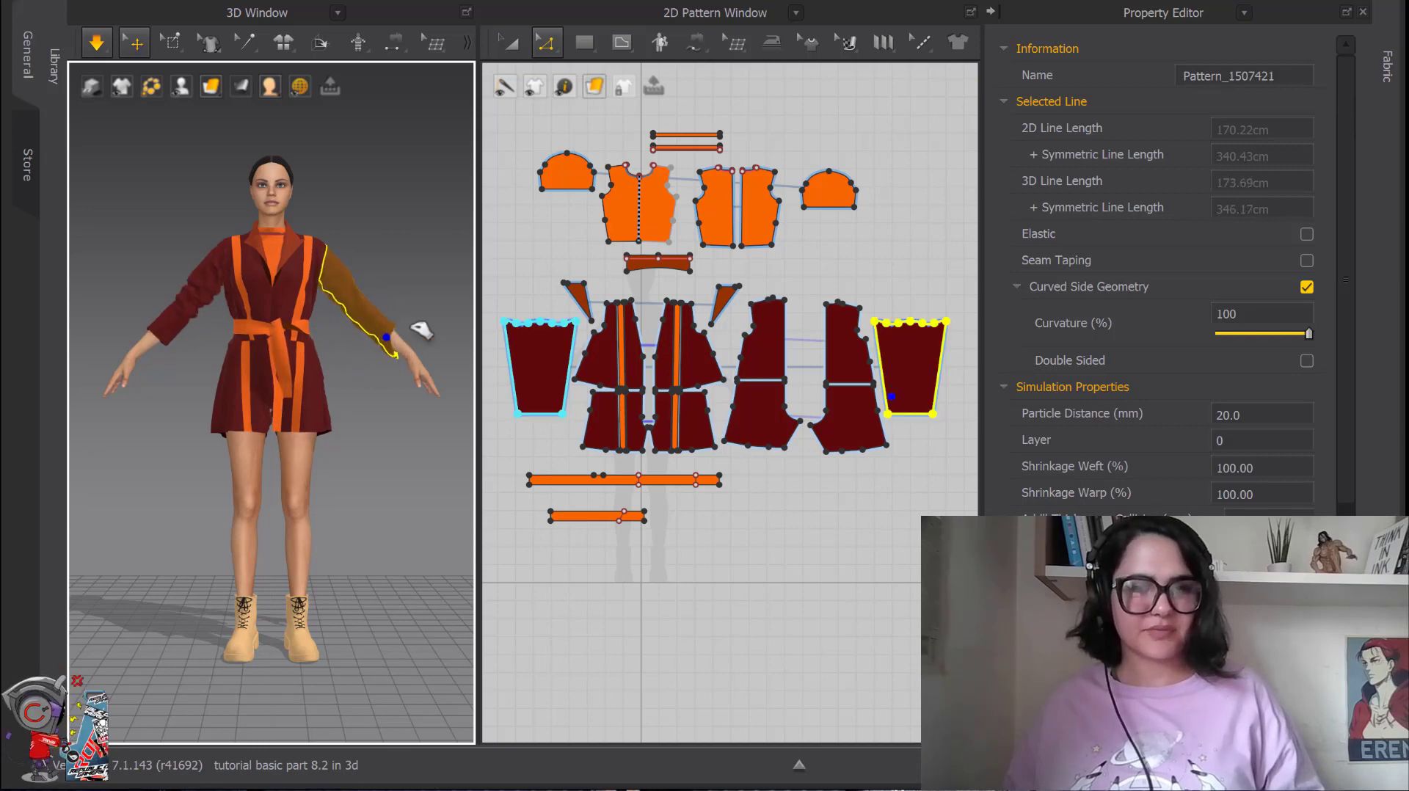
scroll(424, 367, "up", 3)
right_click_drag(425, 382, 329, 396)
scroll(329, 396, "up", 5)
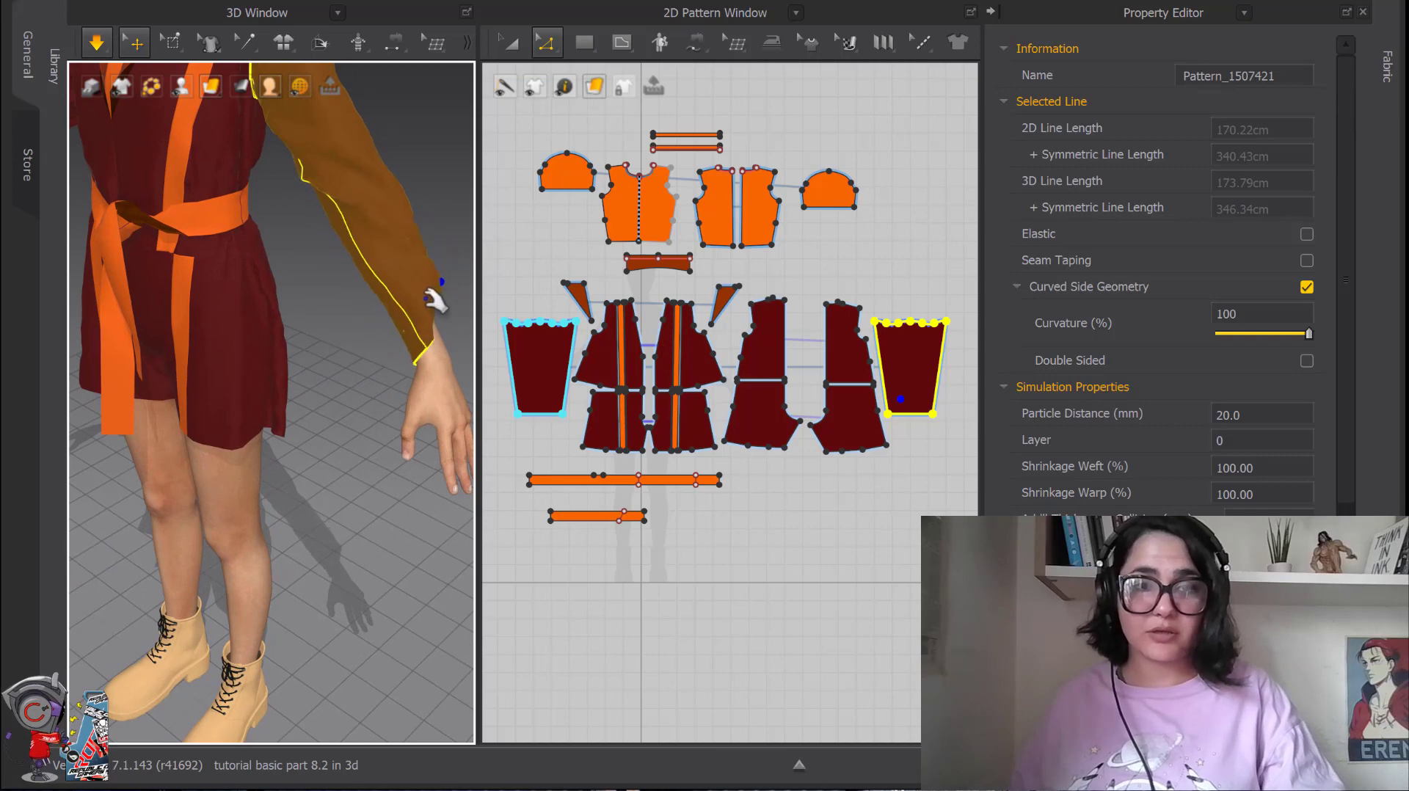
scroll(425, 306, "down", 5)
right_click_drag(425, 306, 378, 288)
left_click_drag(382, 344, 368, 350)
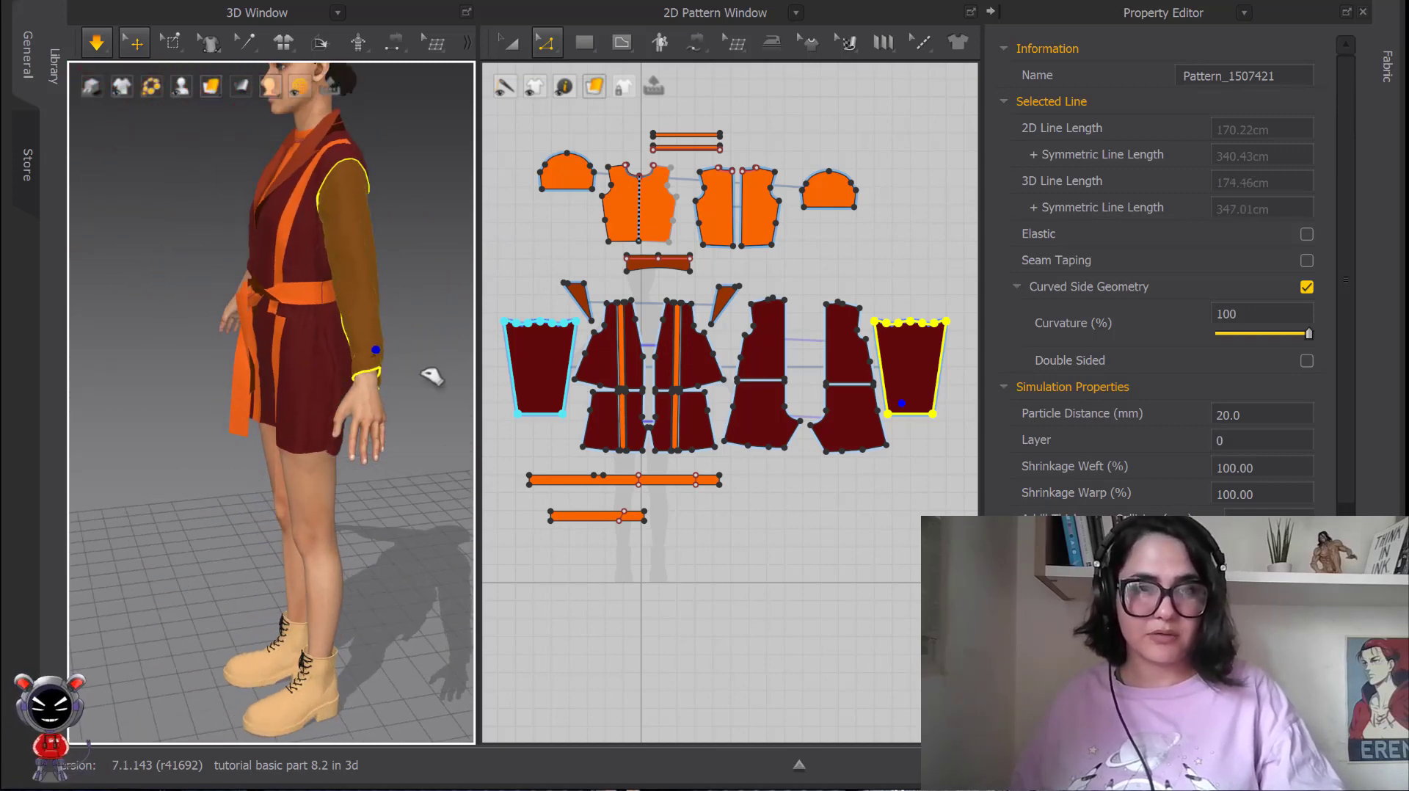
Stop the garment simulation.
scroll(410, 355, "down", 2)
right_click_drag(361, 341, 424, 323)
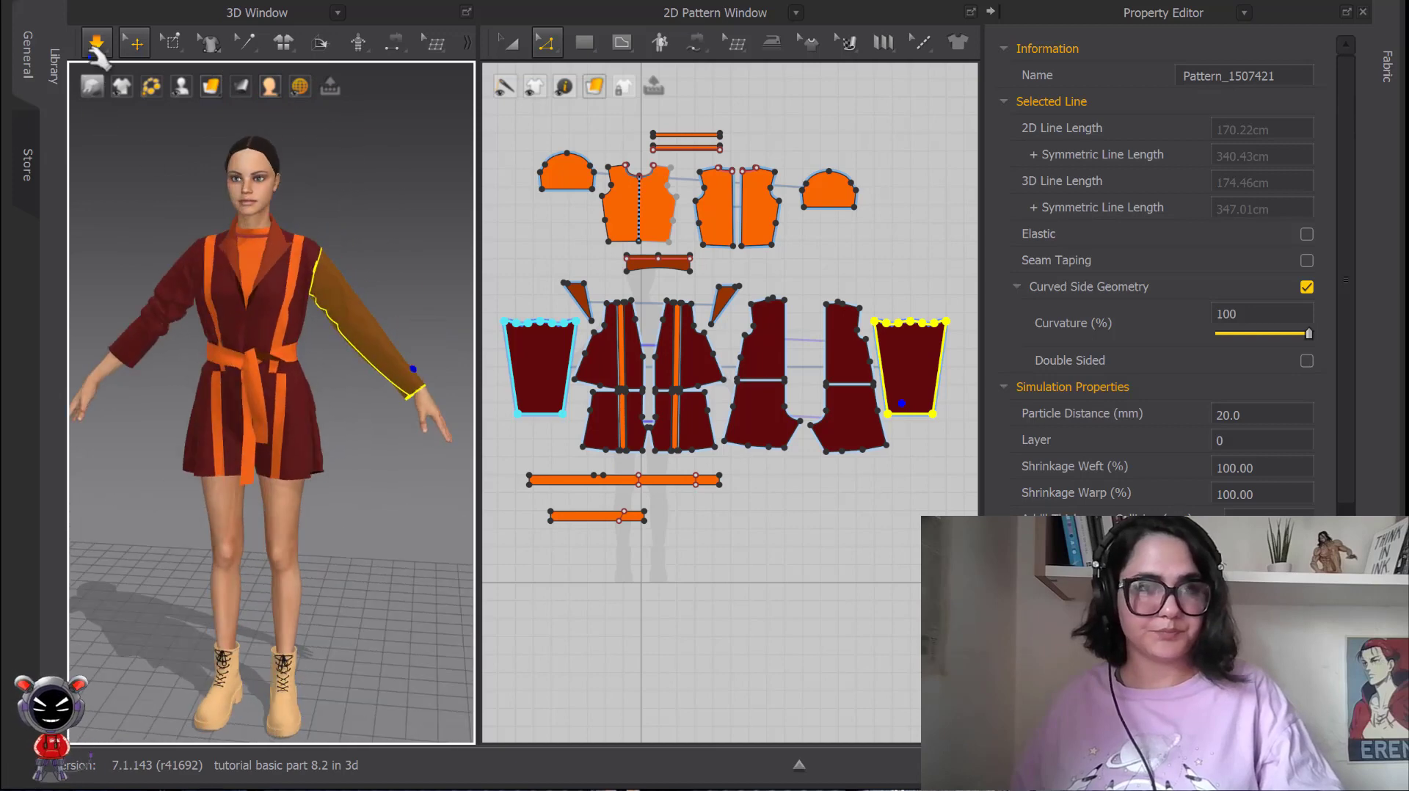
left_click(96, 43)
scroll(222, 301, "down", 3)
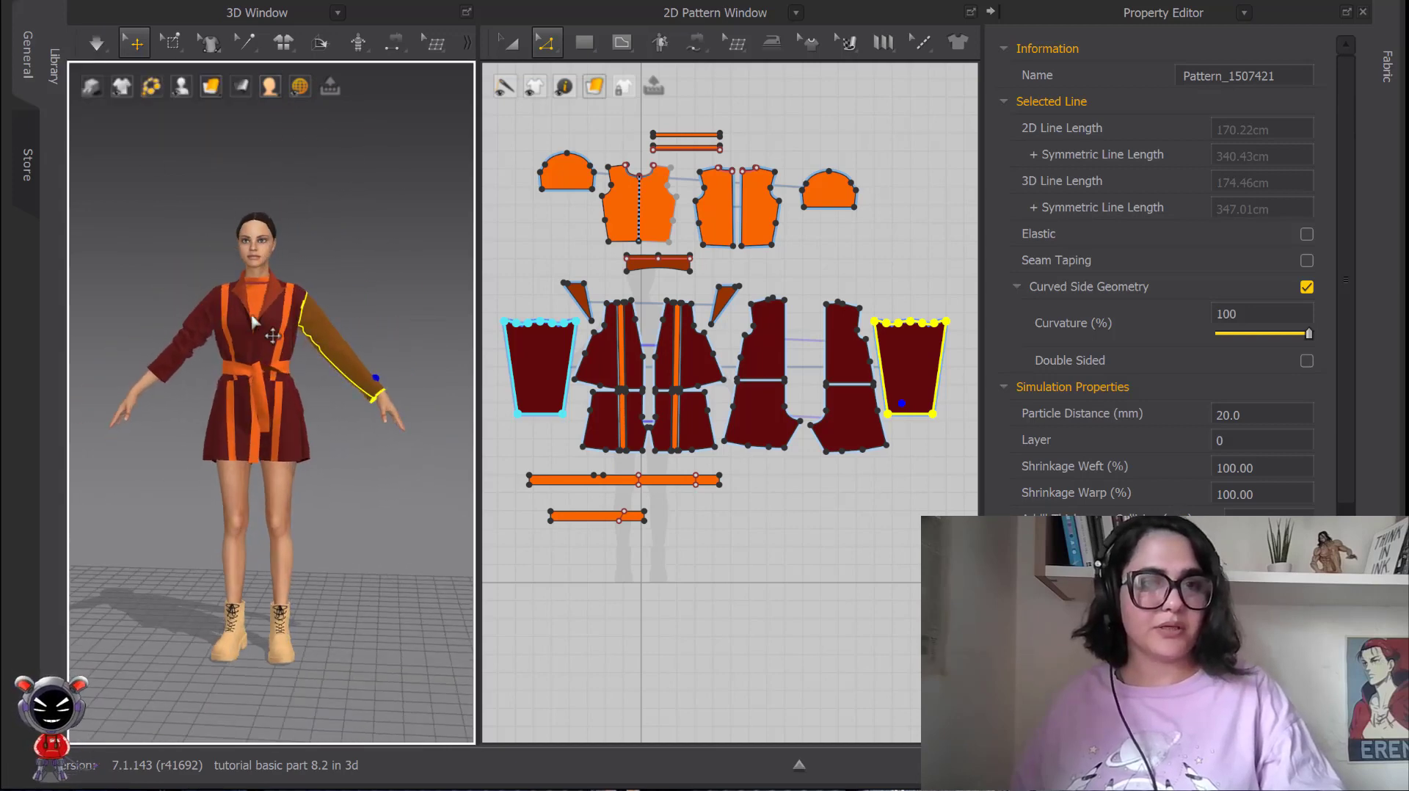
Clear the sleeve selection and set the 3D view to the Front preset.
scroll(296, 299, "up", 2)
right_click(411, 176)
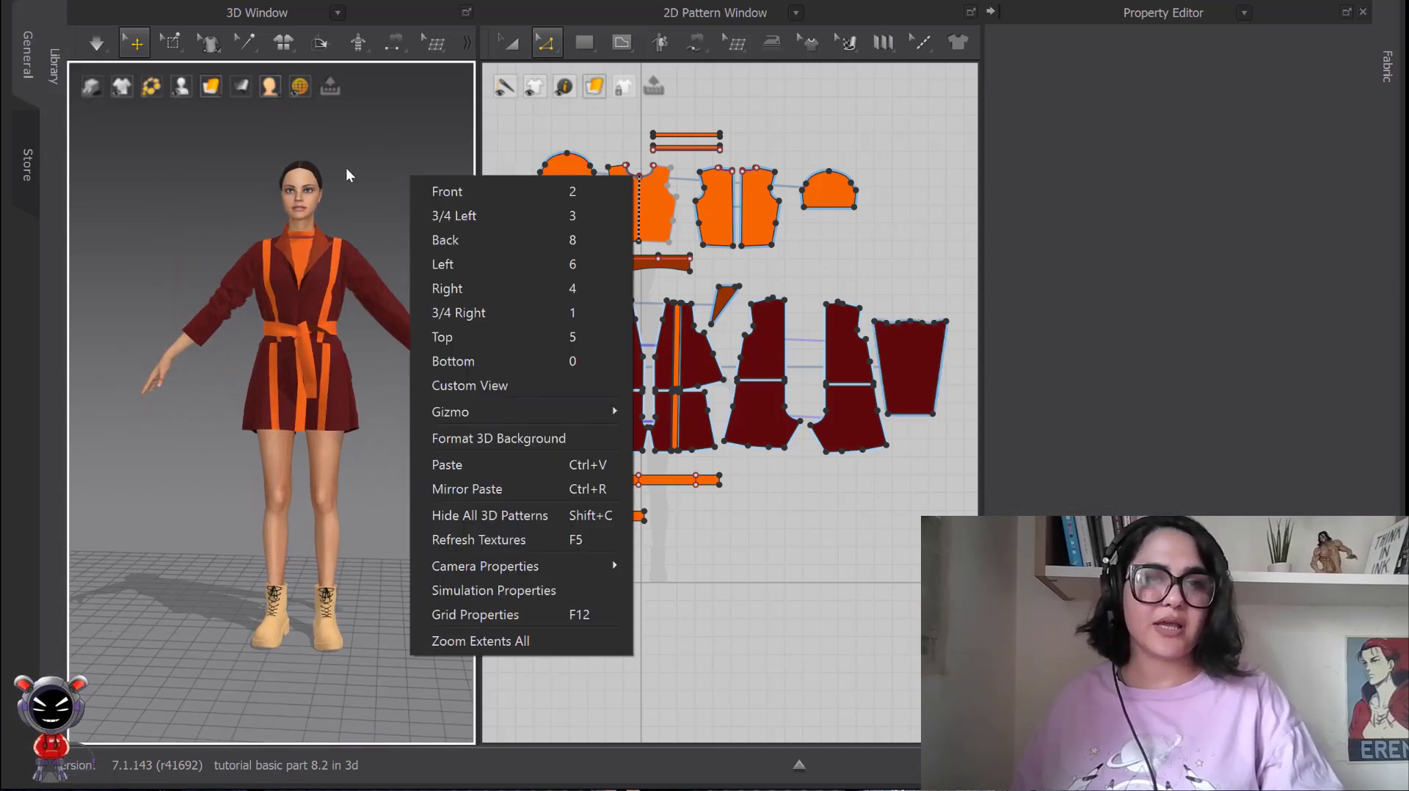
middle_click_drag(381, 173, 348, 171)
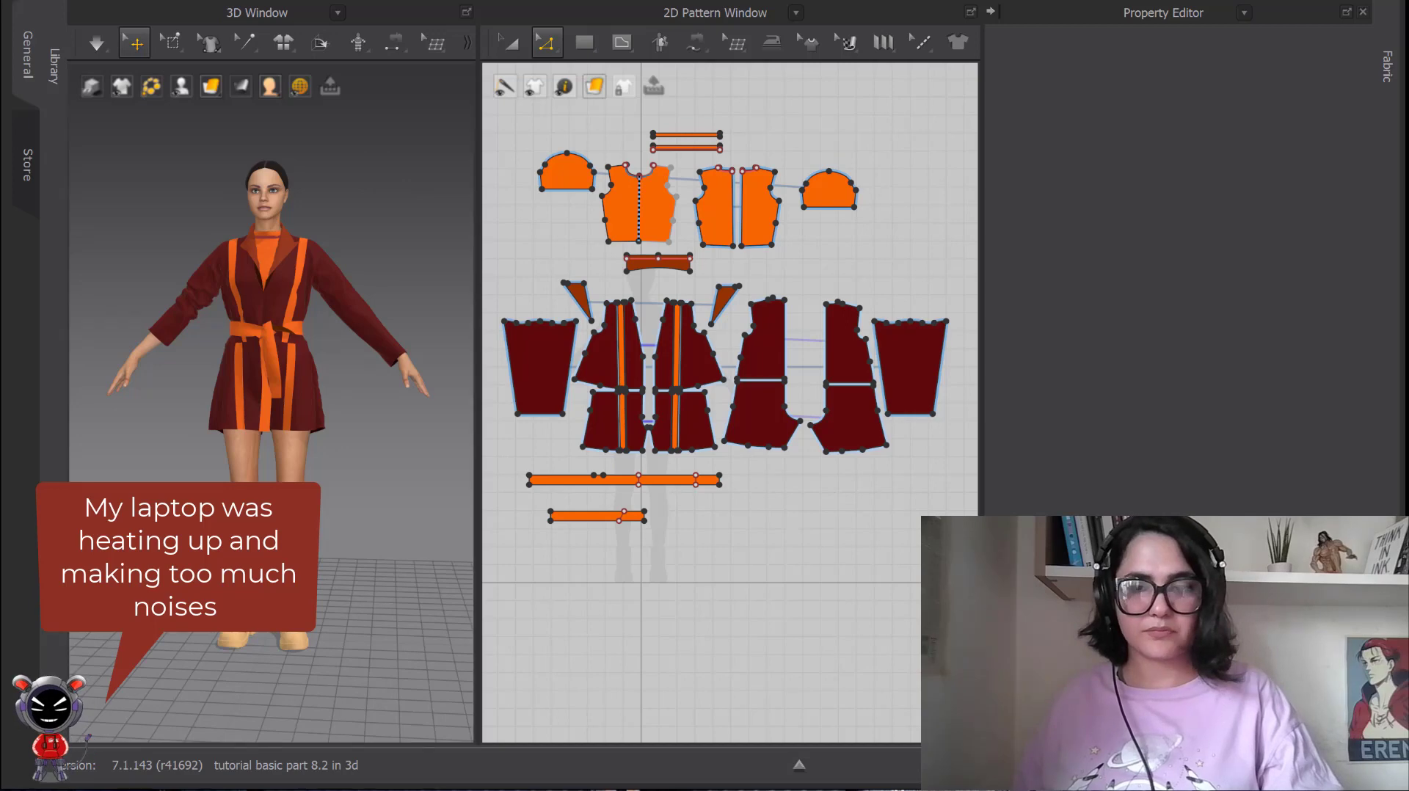
right_click(392, 154)
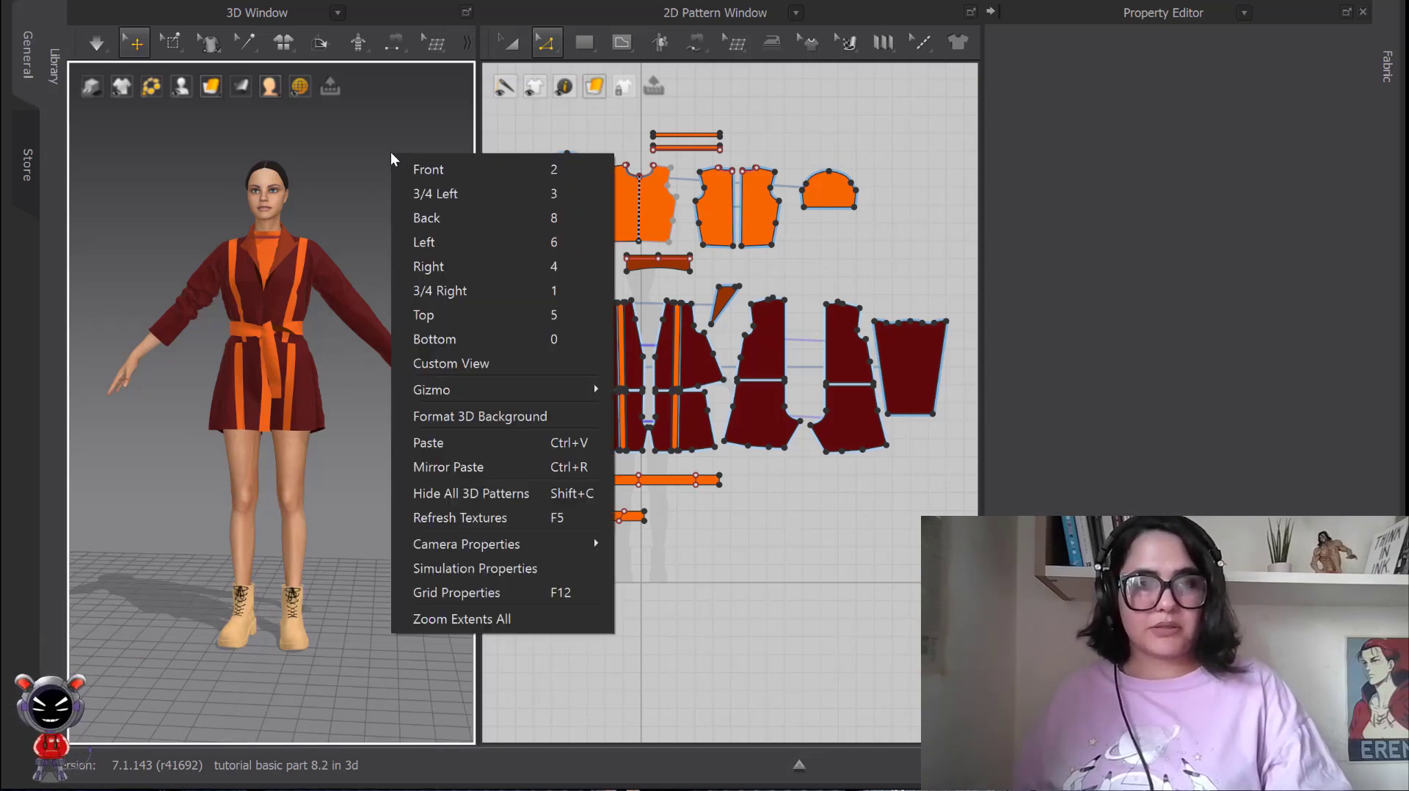
right_click(400, 115)
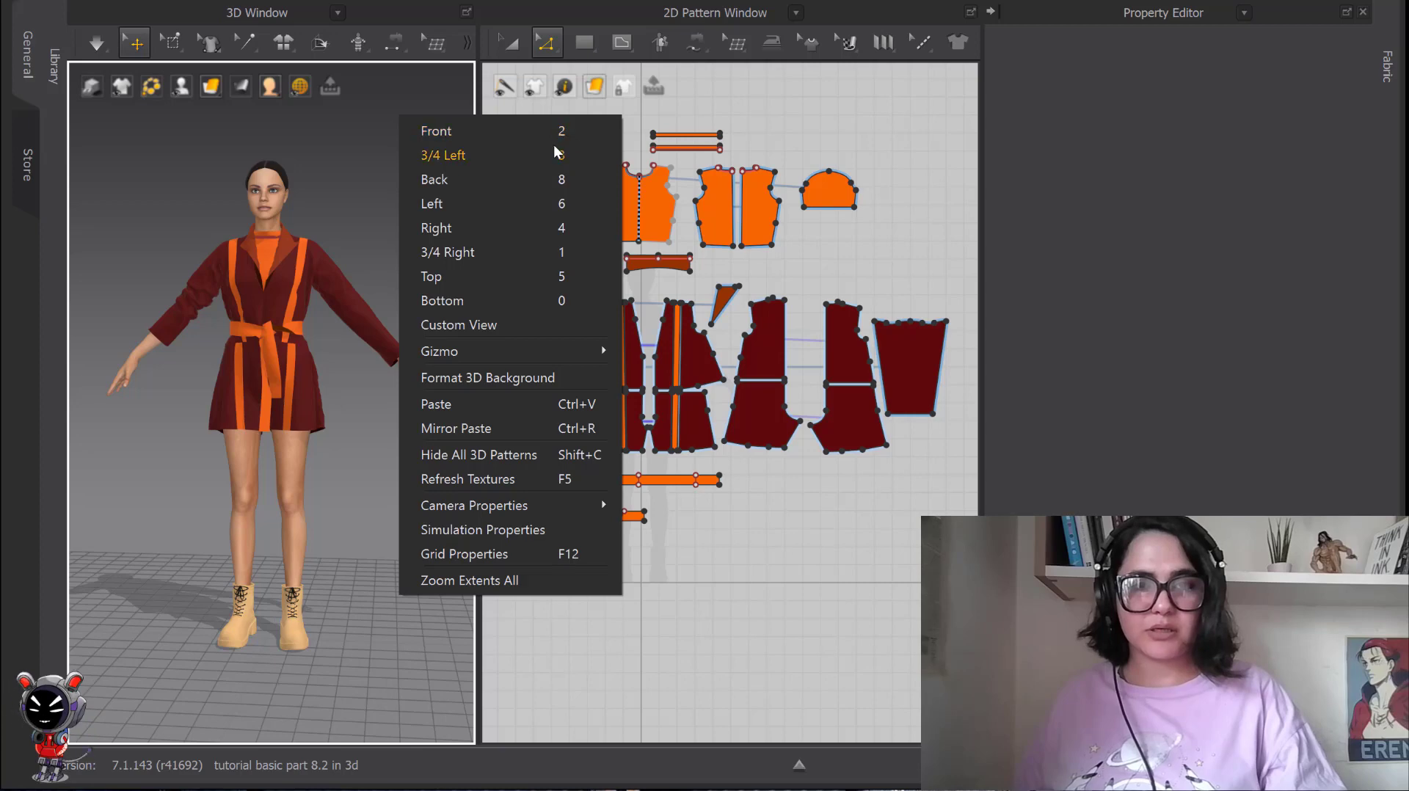
left_click(438, 136)
View the avatar through the 3/4 Left, Left and Right preset views.
right_click(411, 188)
left_click(450, 233)
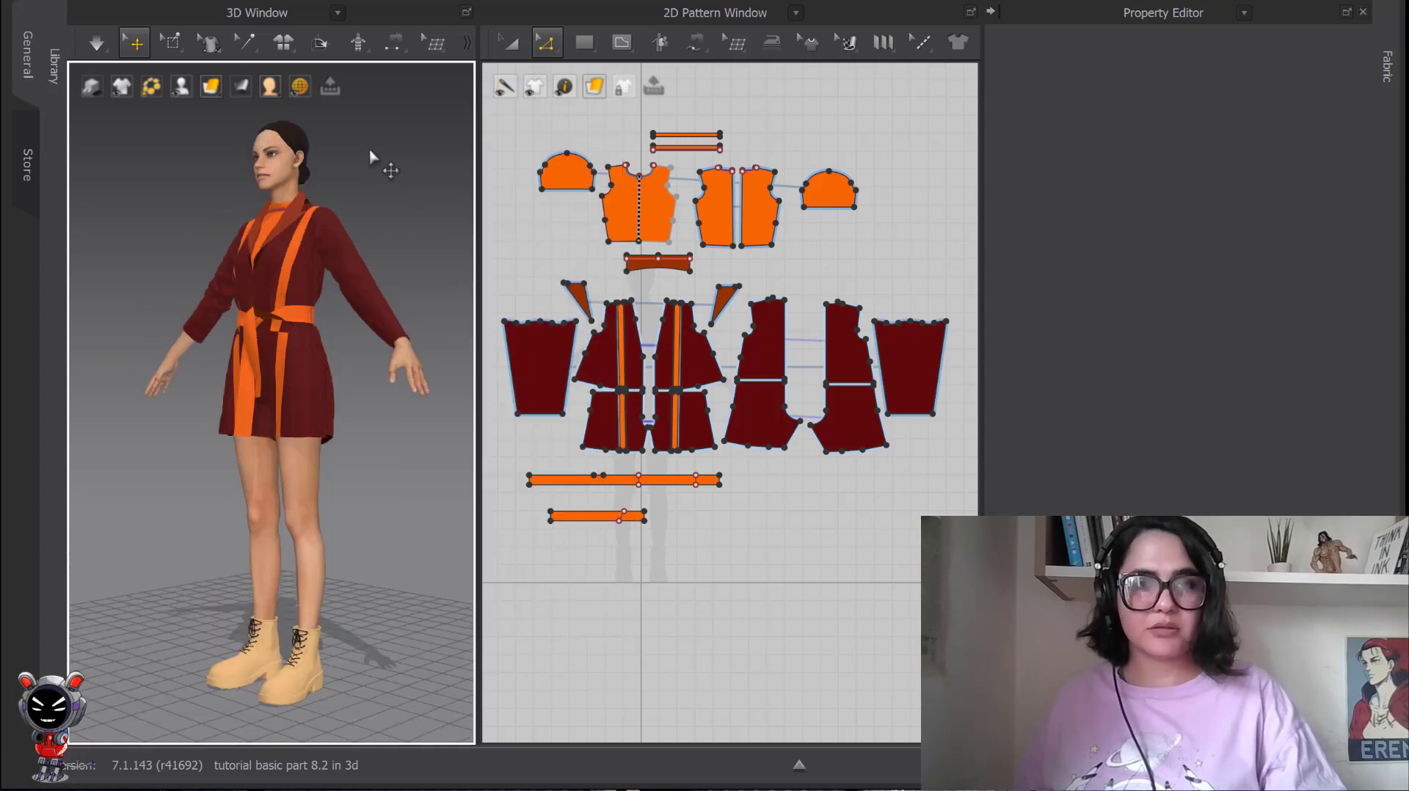
right_click(371, 150)
left_click(421, 234)
right_click(365, 160)
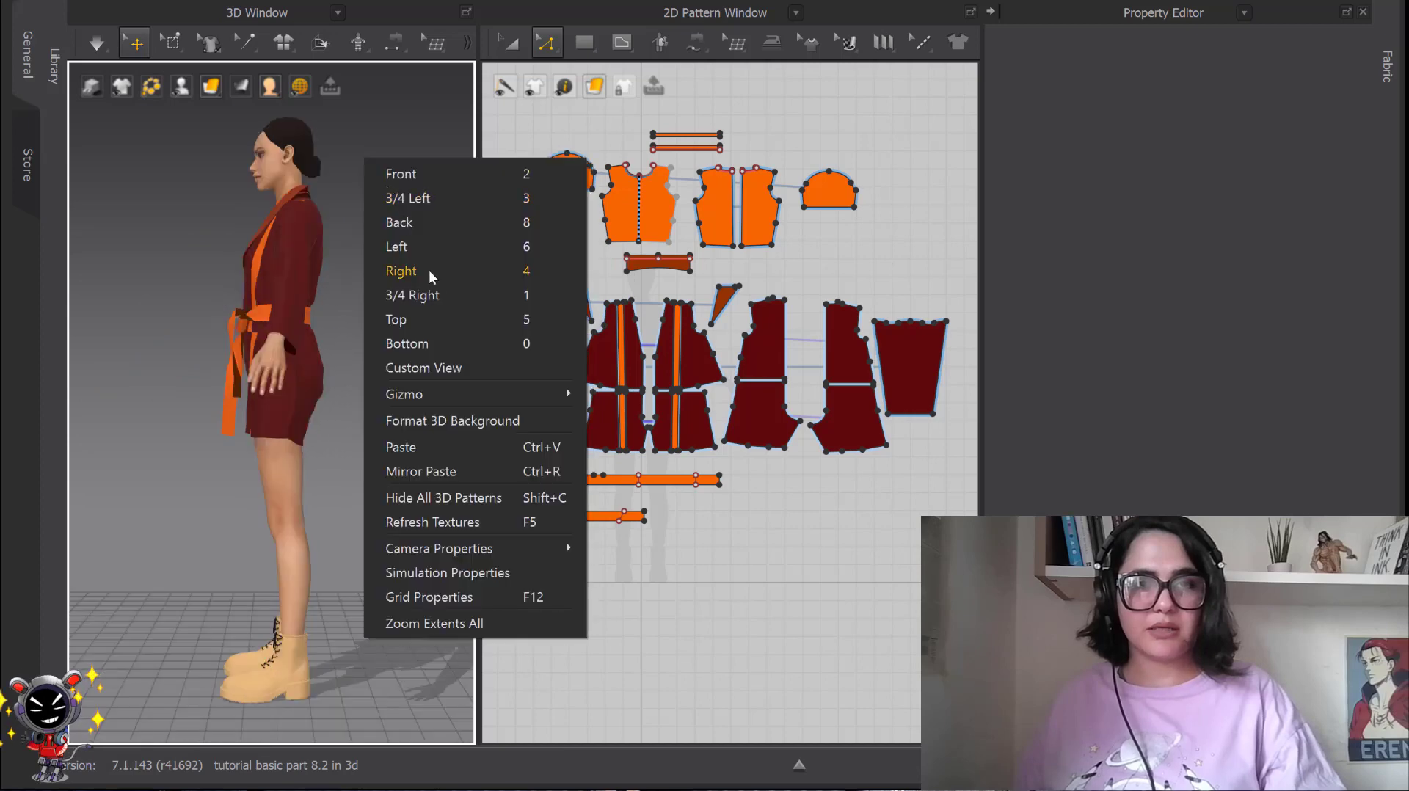
left_click(415, 273)
right_click(354, 184)
left_click(387, 167)
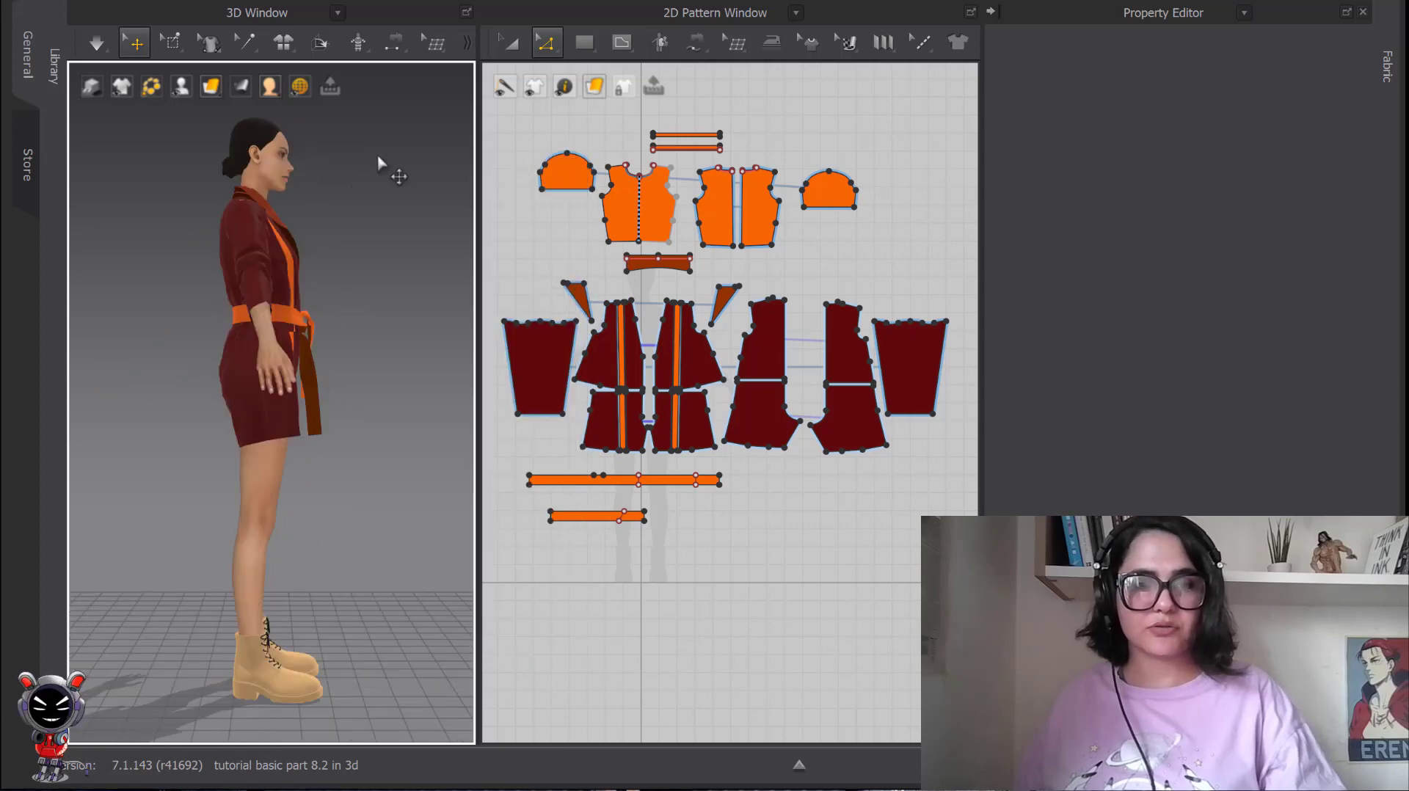
Switch the 3D view between the Front and Back presets, ending at Front.
key("2")
key("8")
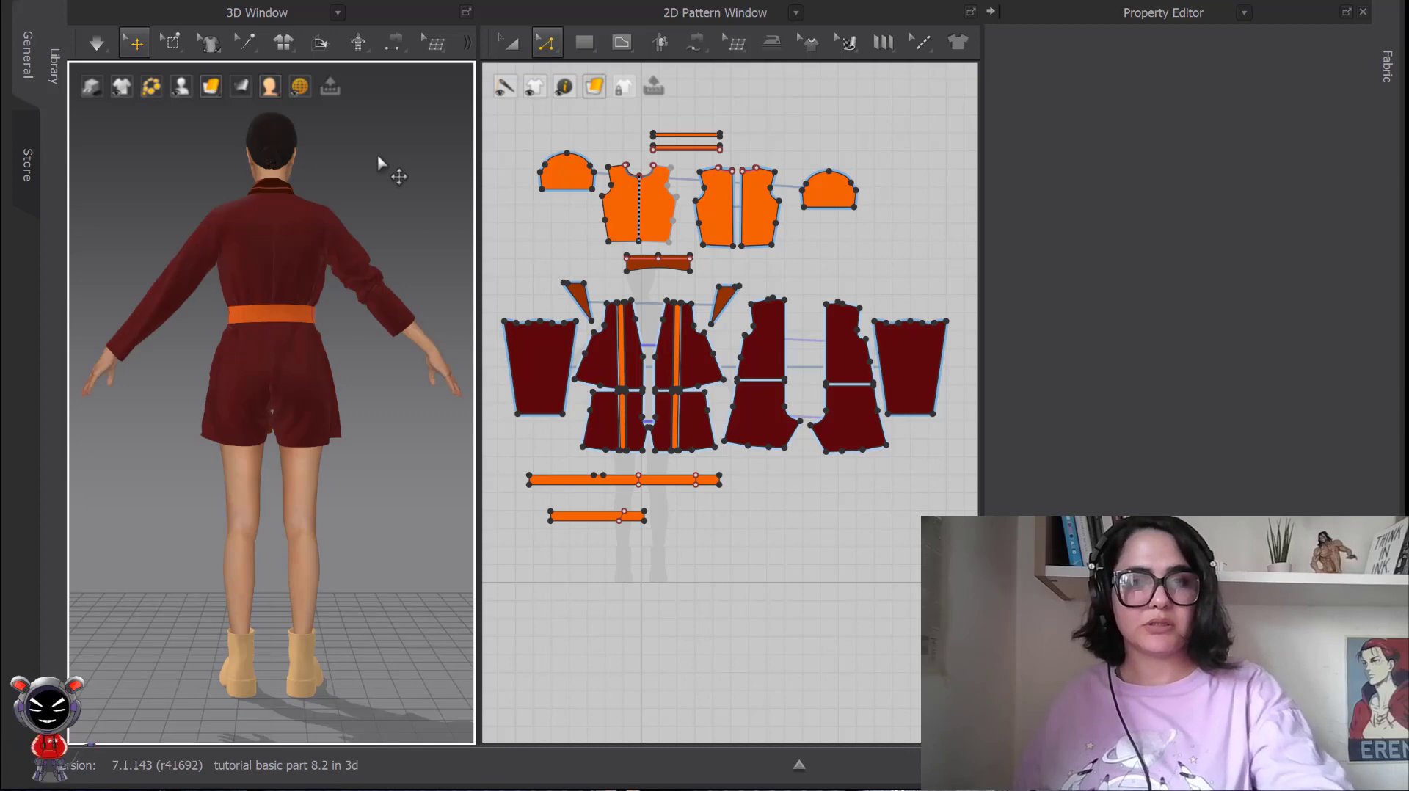
key("2")
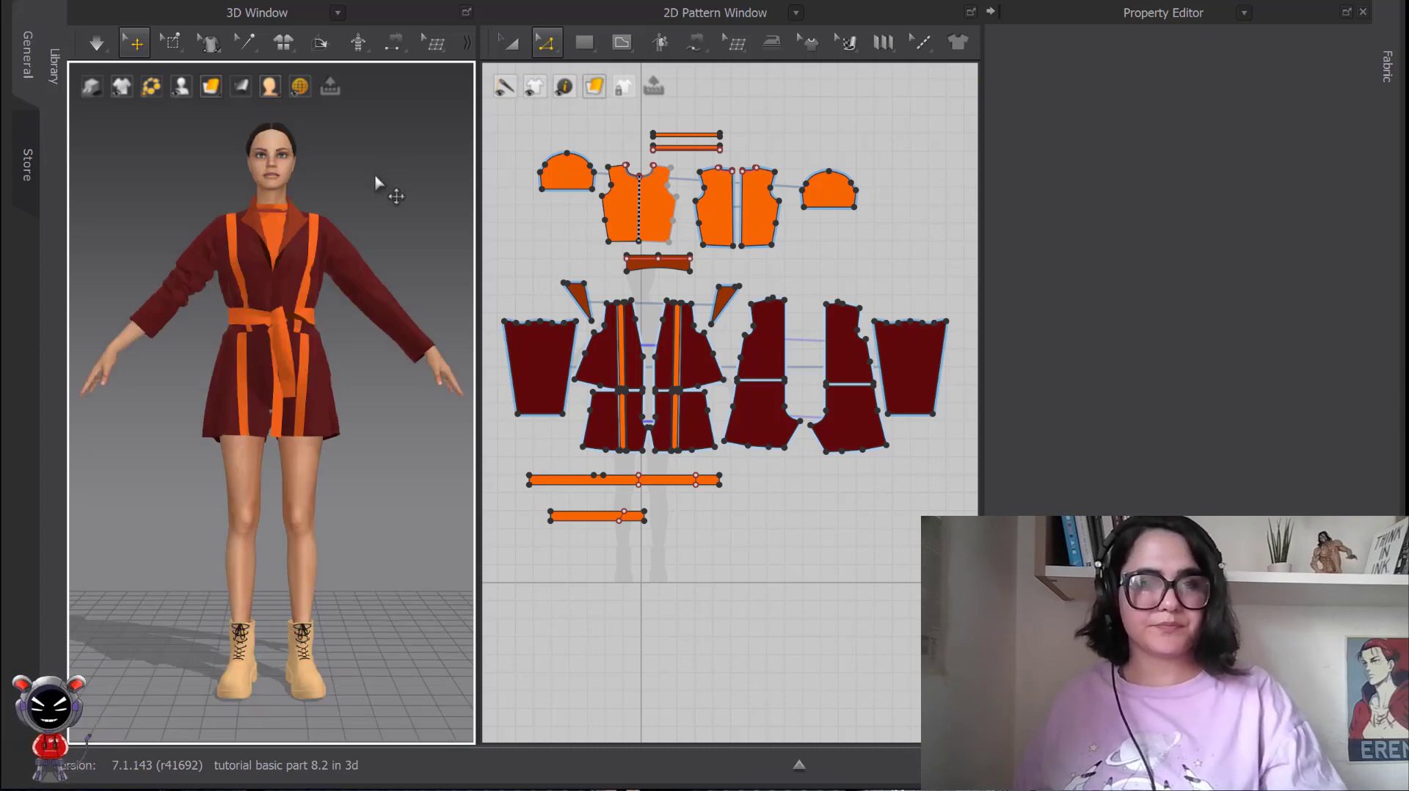
Orbit the avatar to an angled front view and add that viewpoint to the custom views.
right_click(375, 175)
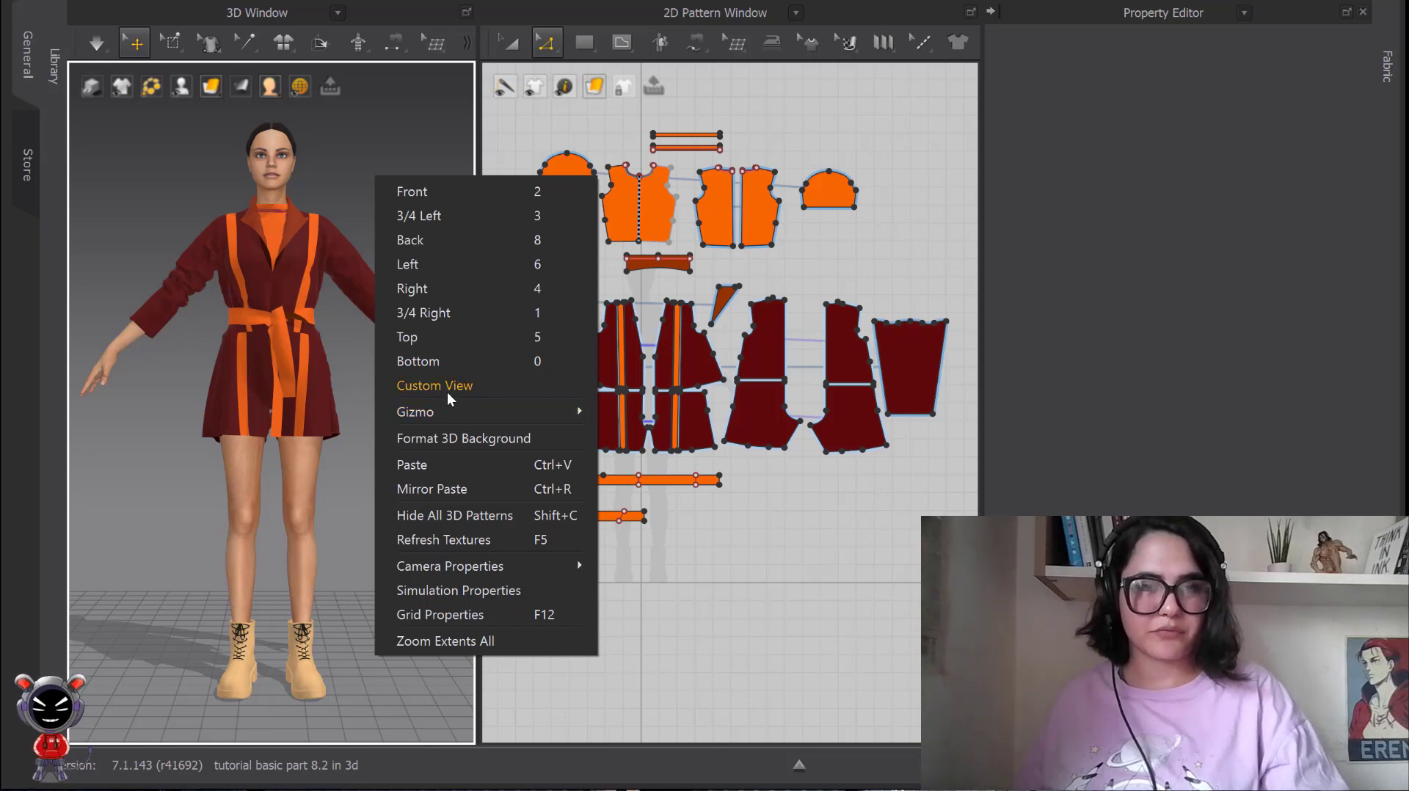
left_click(355, 205)
mouse_move(396, 258)
right_mouse_down()
mouse_move(340, 254)
mouse_move(381, 278)
right_mouse_up()
scroll(323, 243, "down", 2)
scroll(382, 274, "up", 1)
middle_click_drag(374, 260, 389, 220)
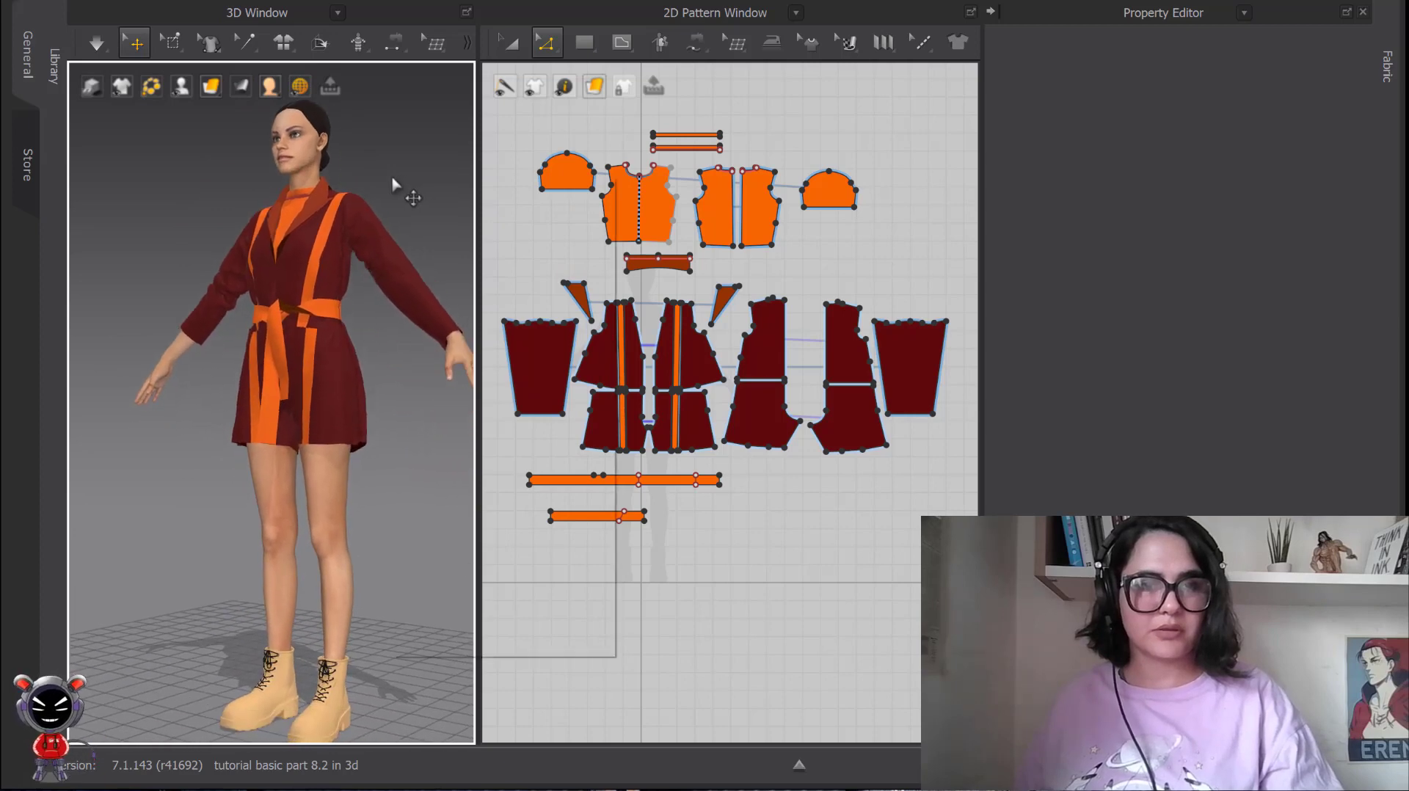
right_click(402, 185)
left_click(456, 380)
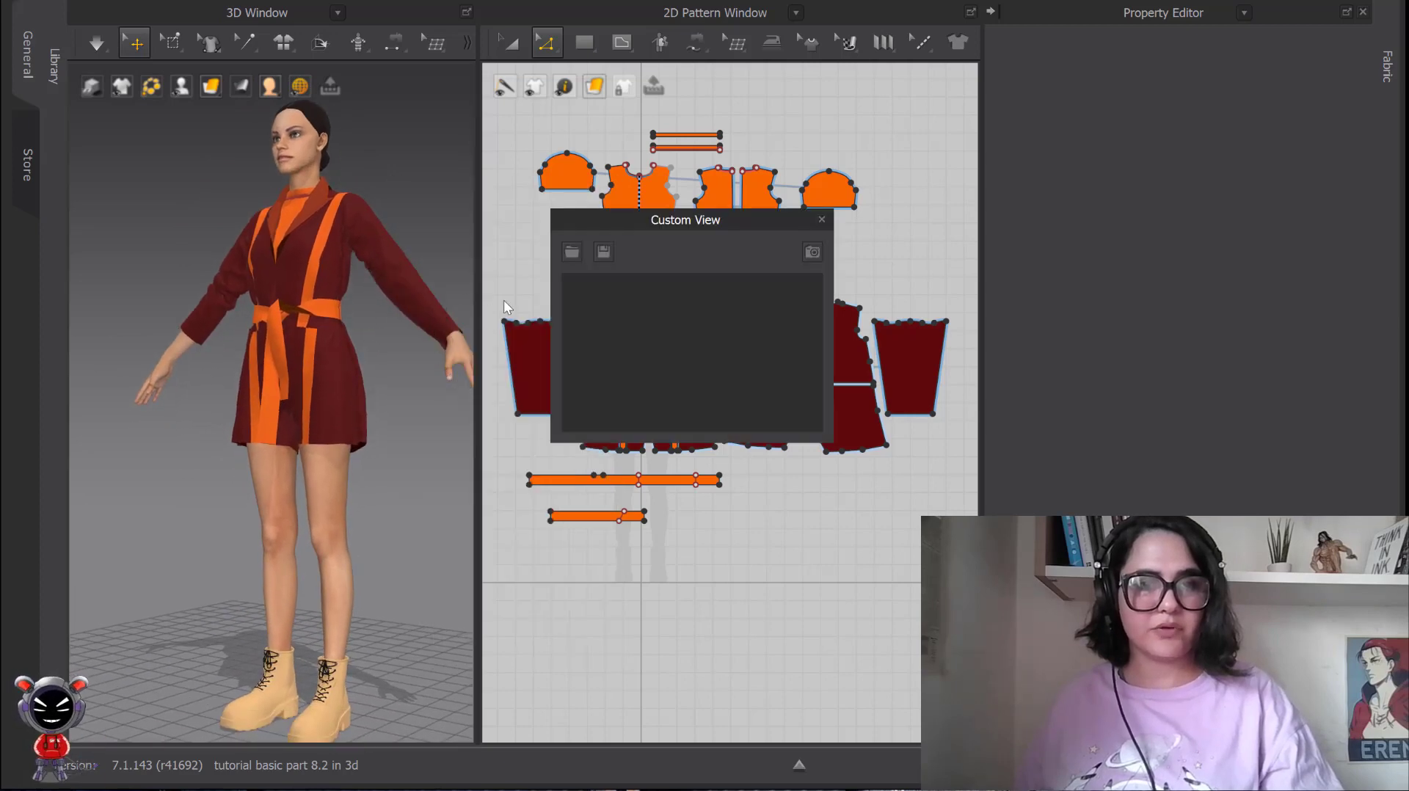
left_click(812, 252)
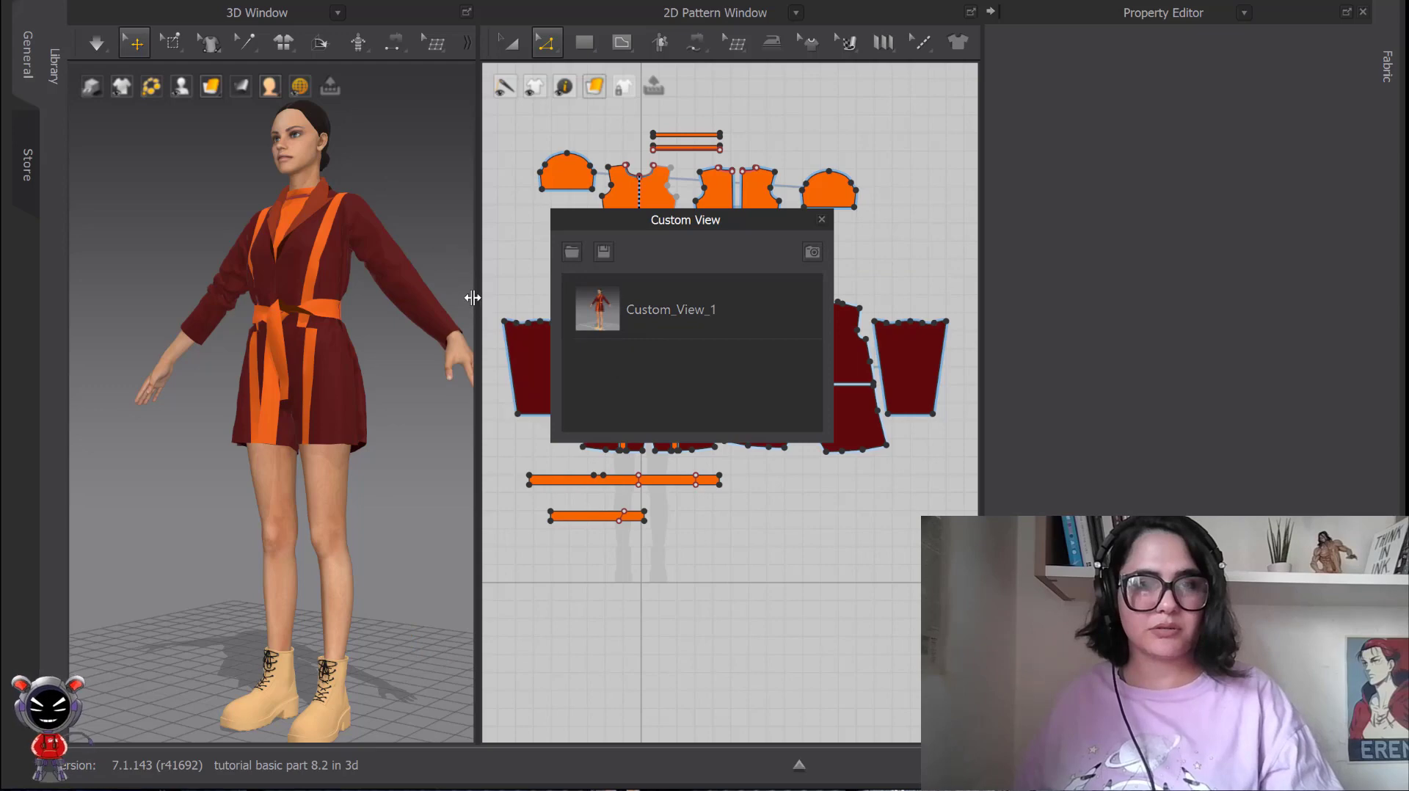
Add a second custom viewpoint showing the avatar from behind, and close the Custom View window.
right_click_drag(376, 256, 355, 314)
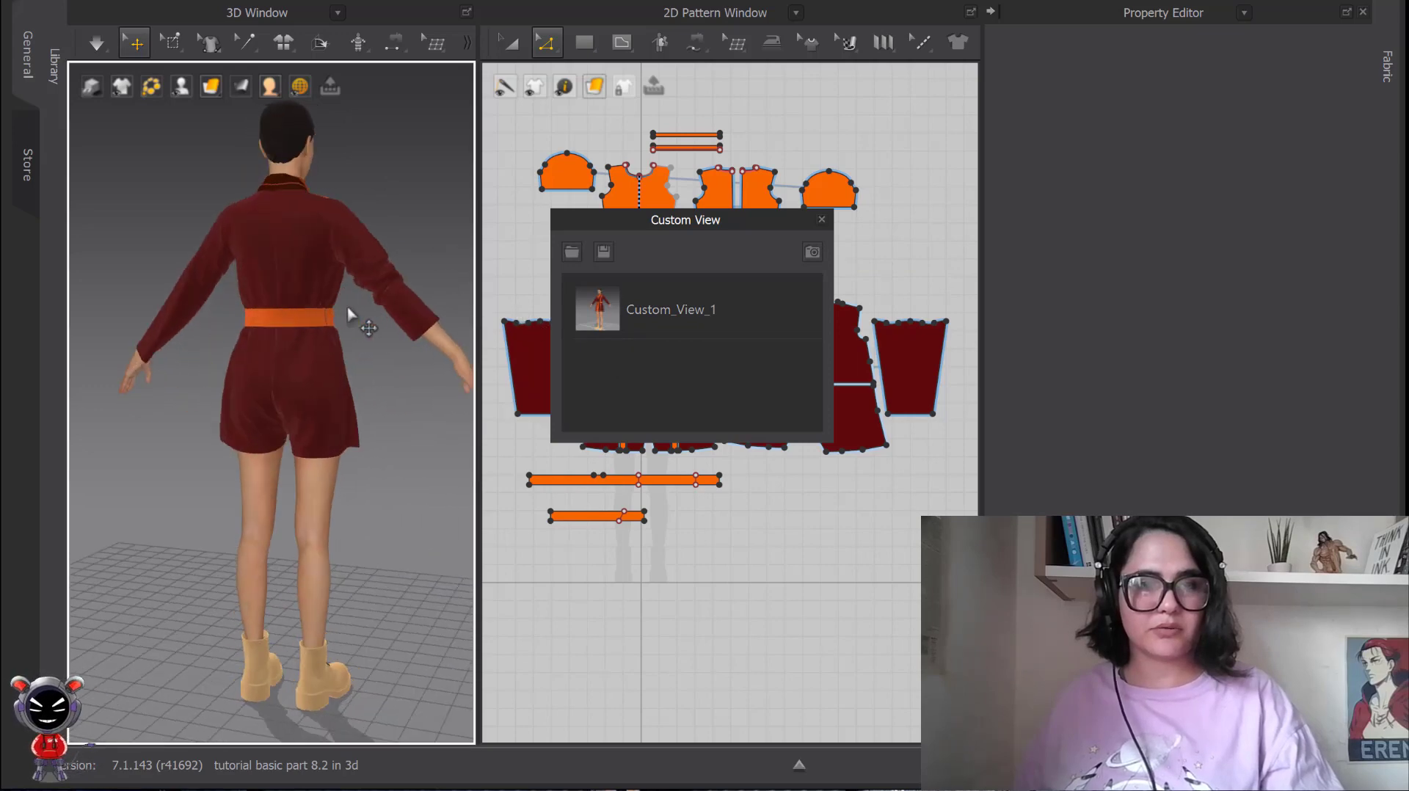
left_click(810, 252)
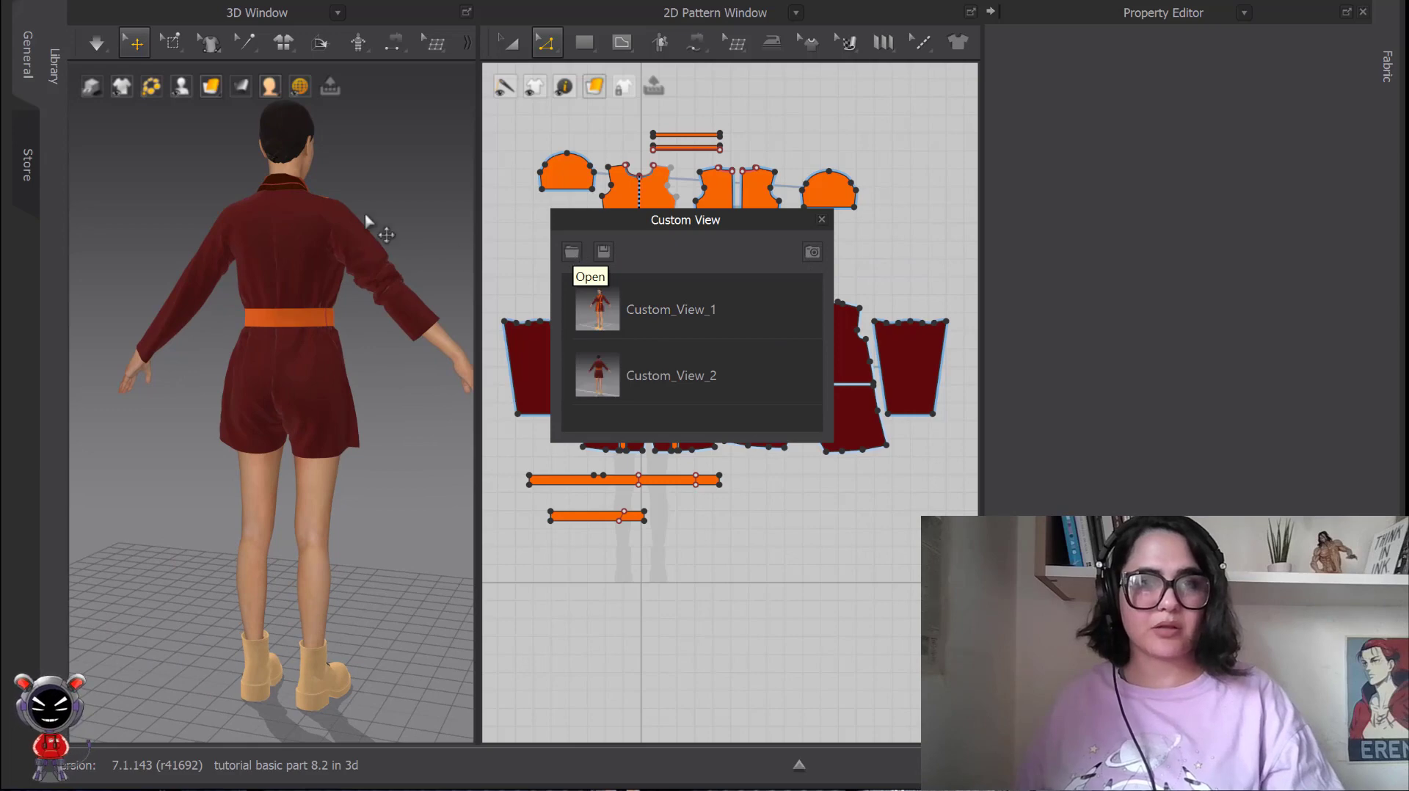
scroll(365, 215, "down", 1)
right_click_drag(309, 214, 124, 200)
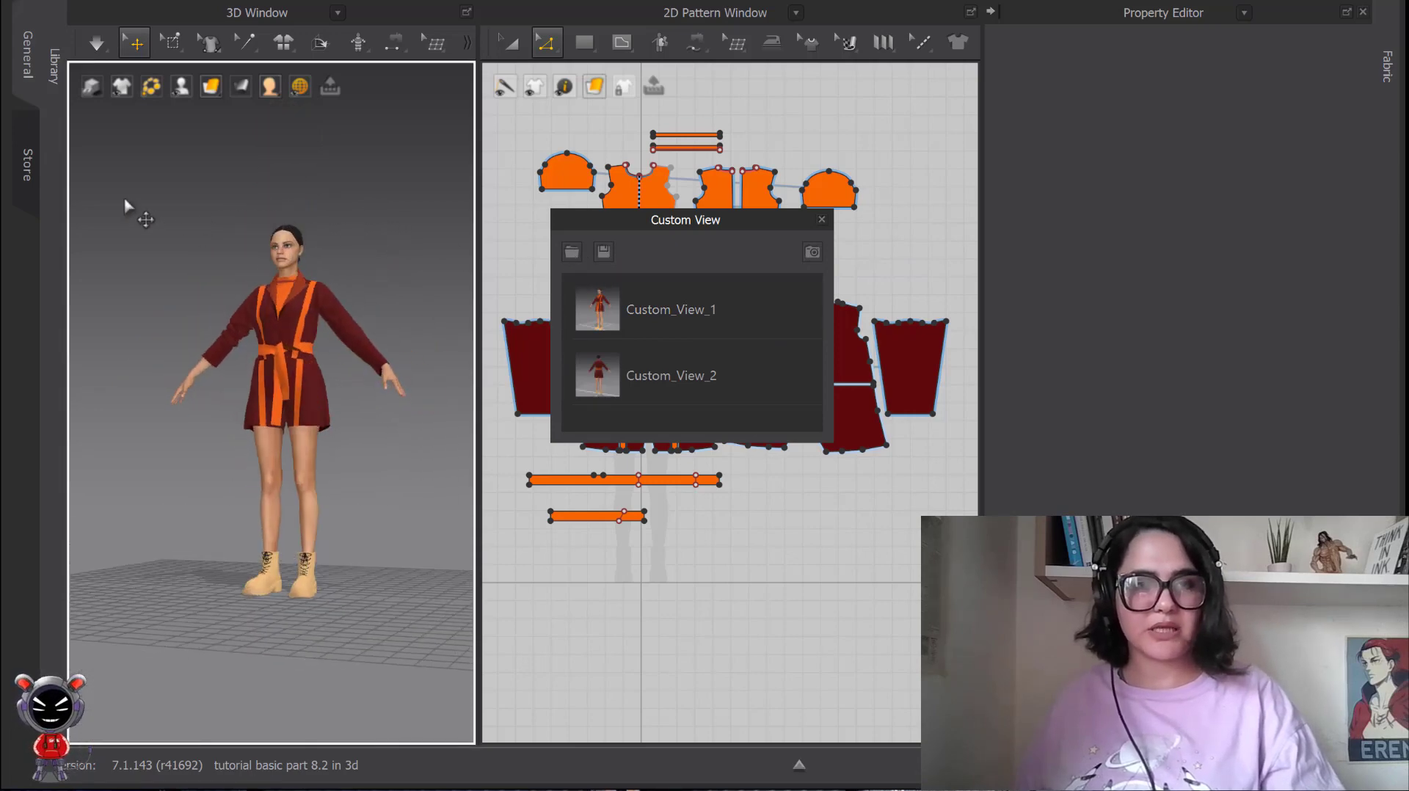
scroll(355, 306, "up", 5)
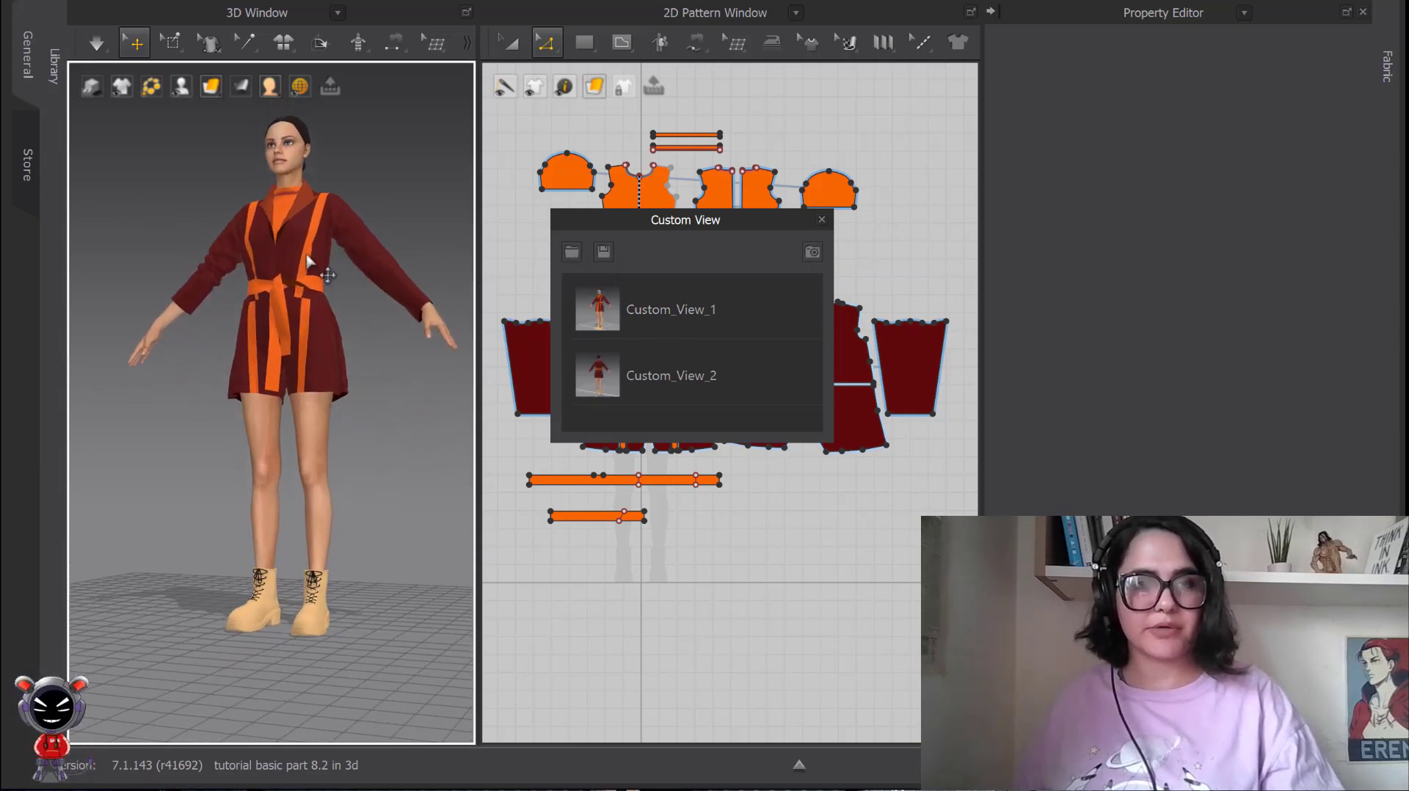
right_click_drag(331, 314, 326, 312)
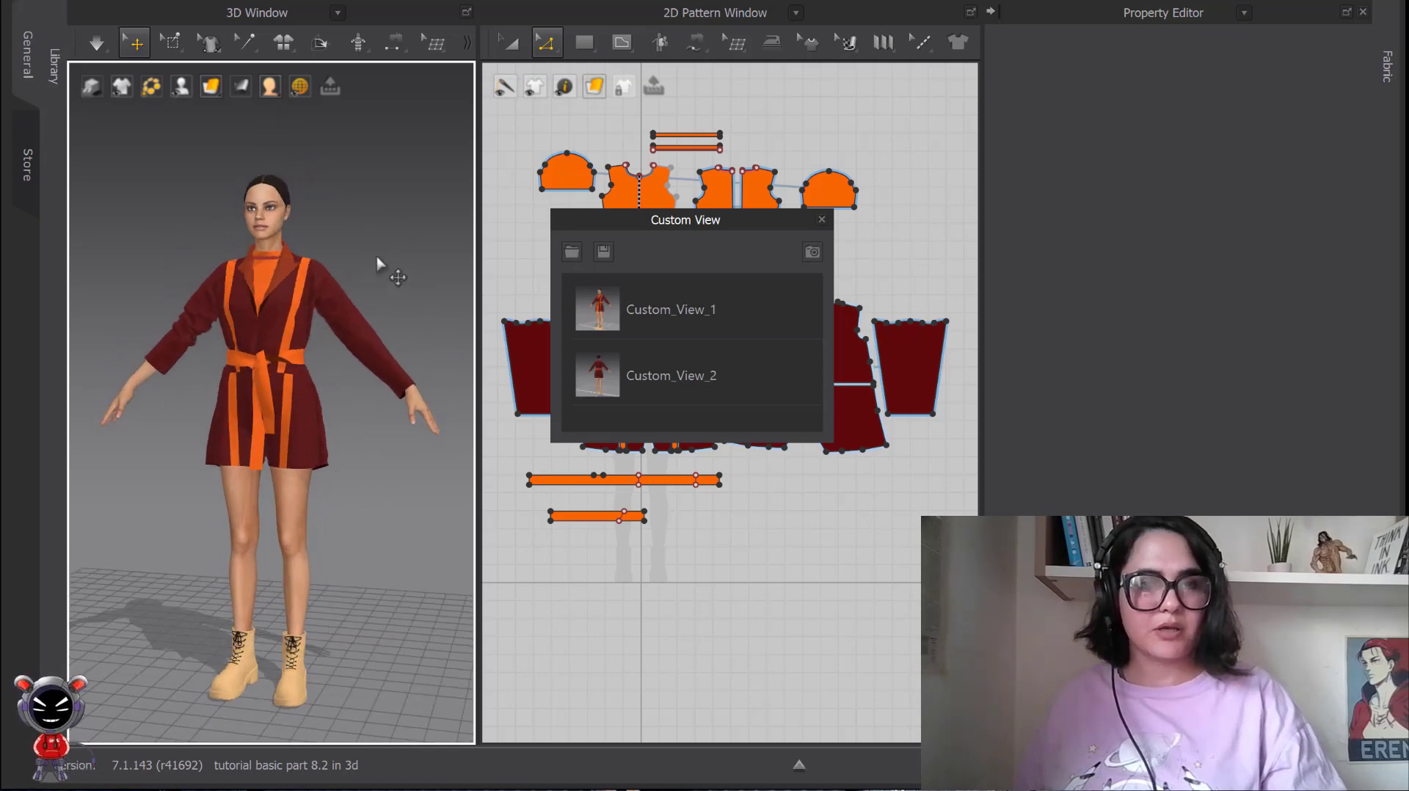
middle_click_drag(378, 260, 408, 197)
left_click(822, 221)
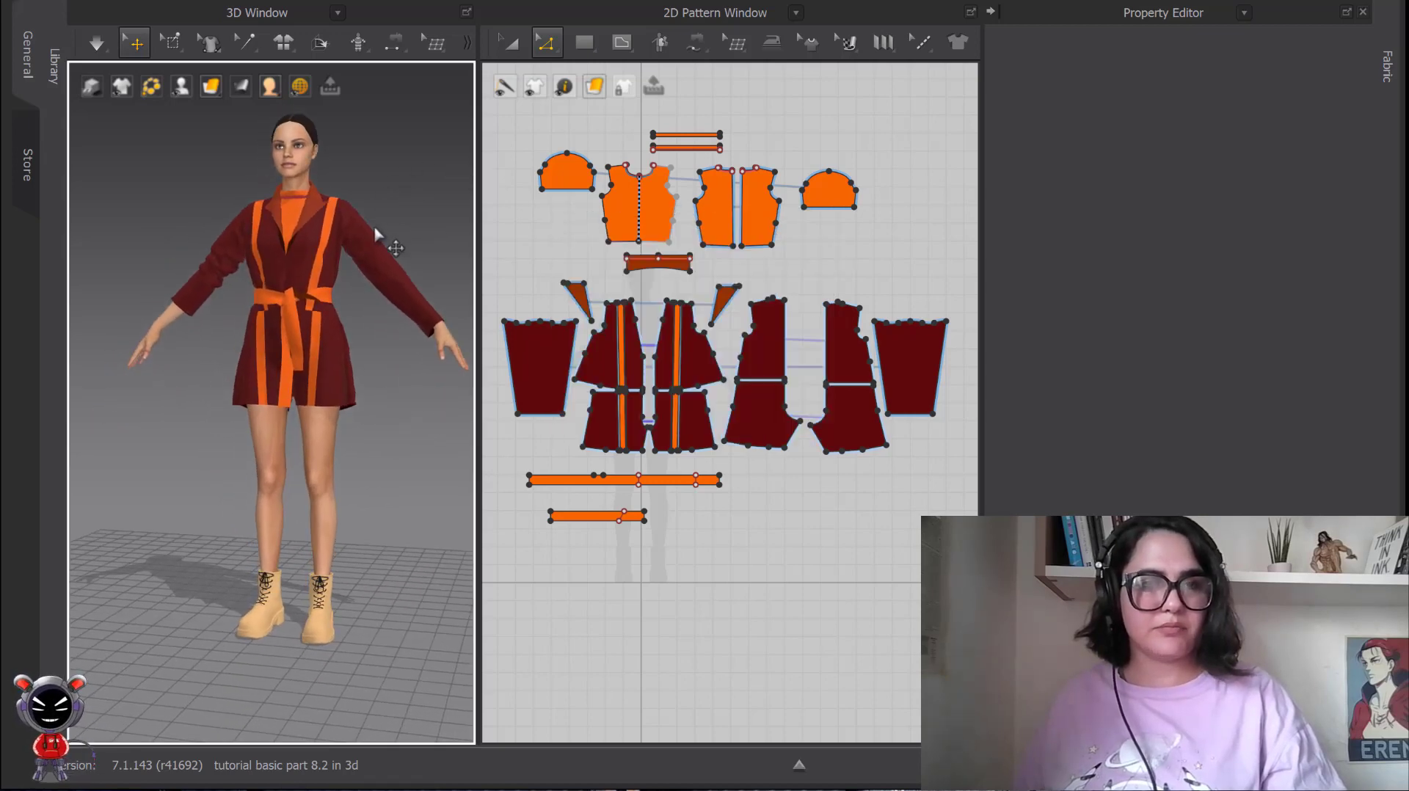
Return the 3D view to Front and reopen the list of saved custom views.
right_click_drag(373, 223, 380, 235)
key("2")
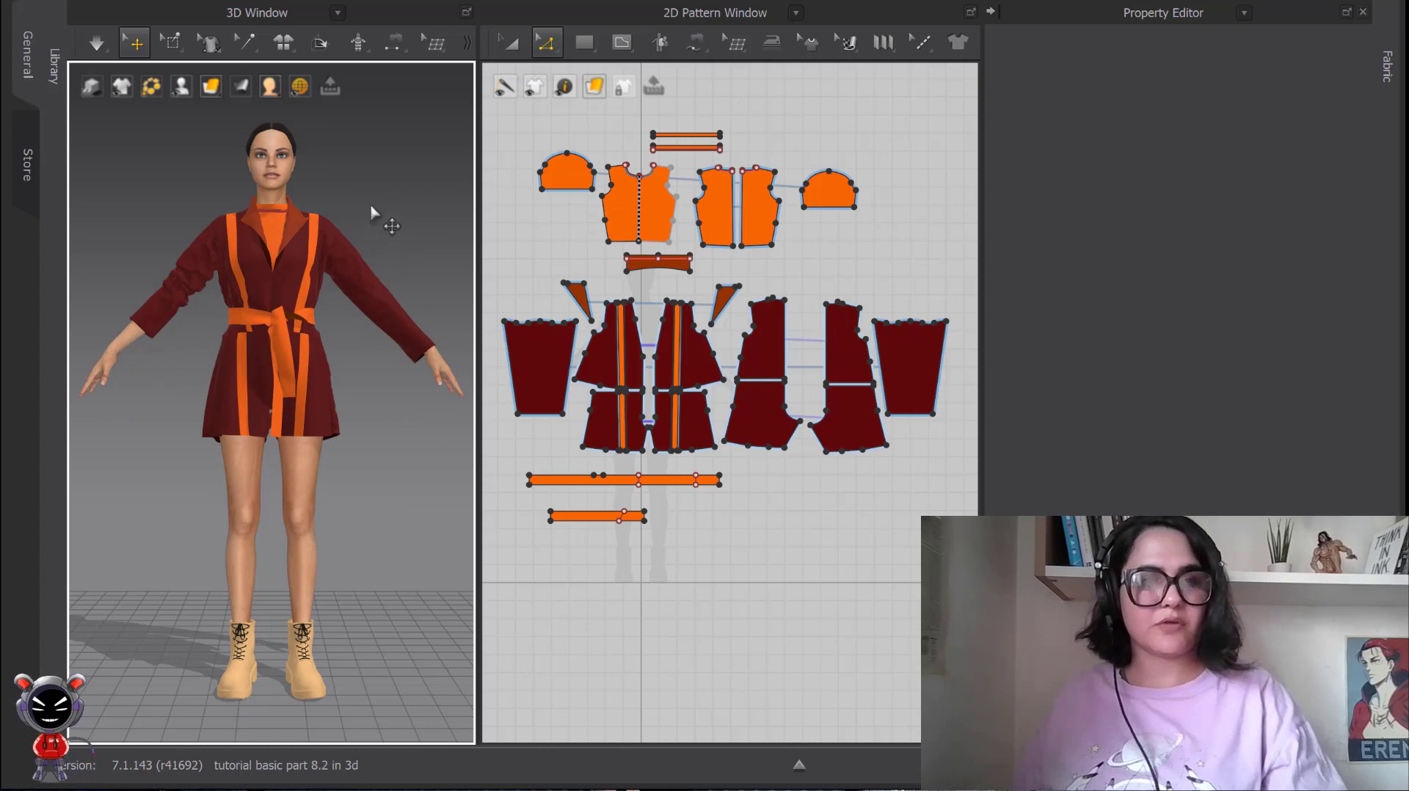
right_click(406, 195)
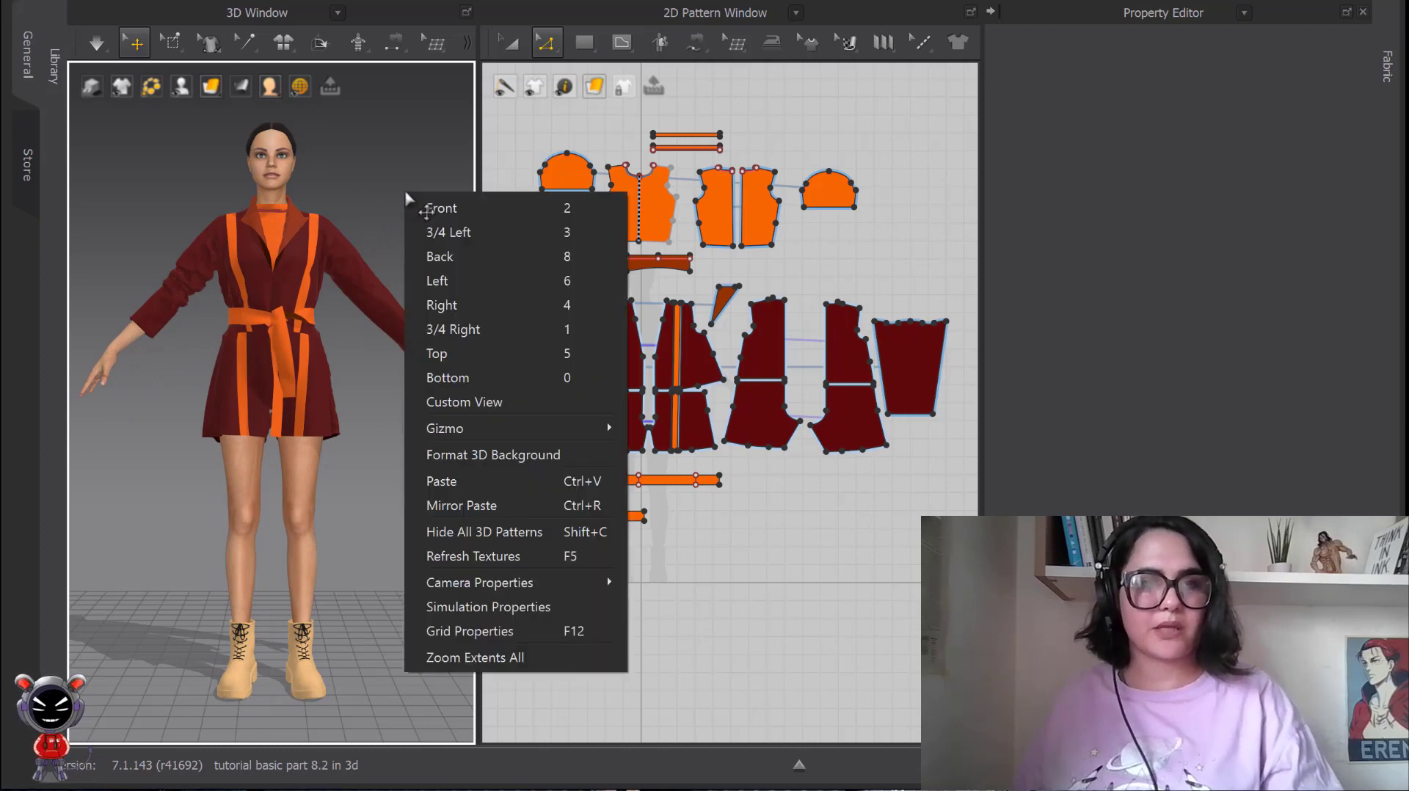
left_click(483, 402)
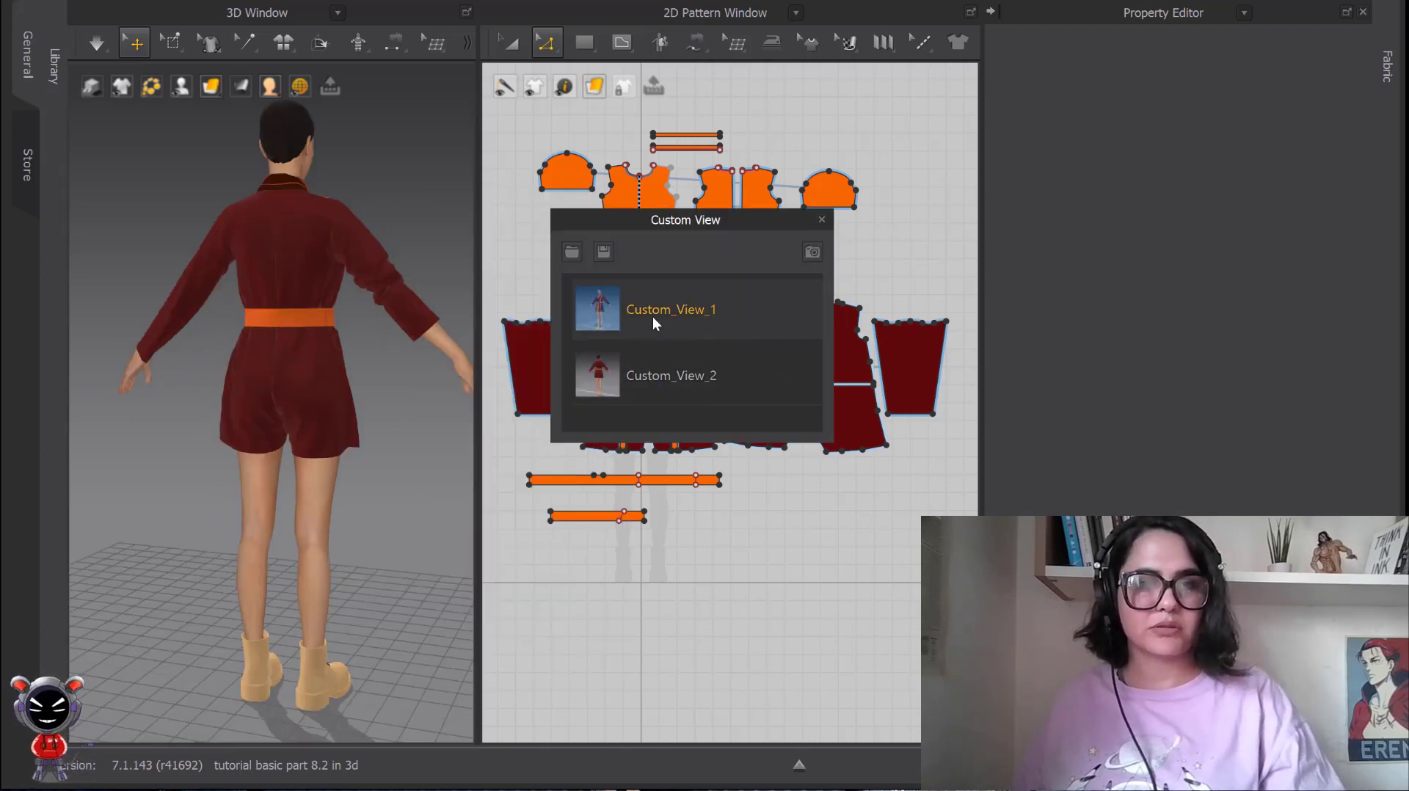
Recall the angled front custom view and open its name for editing.
double_click(768, 312)
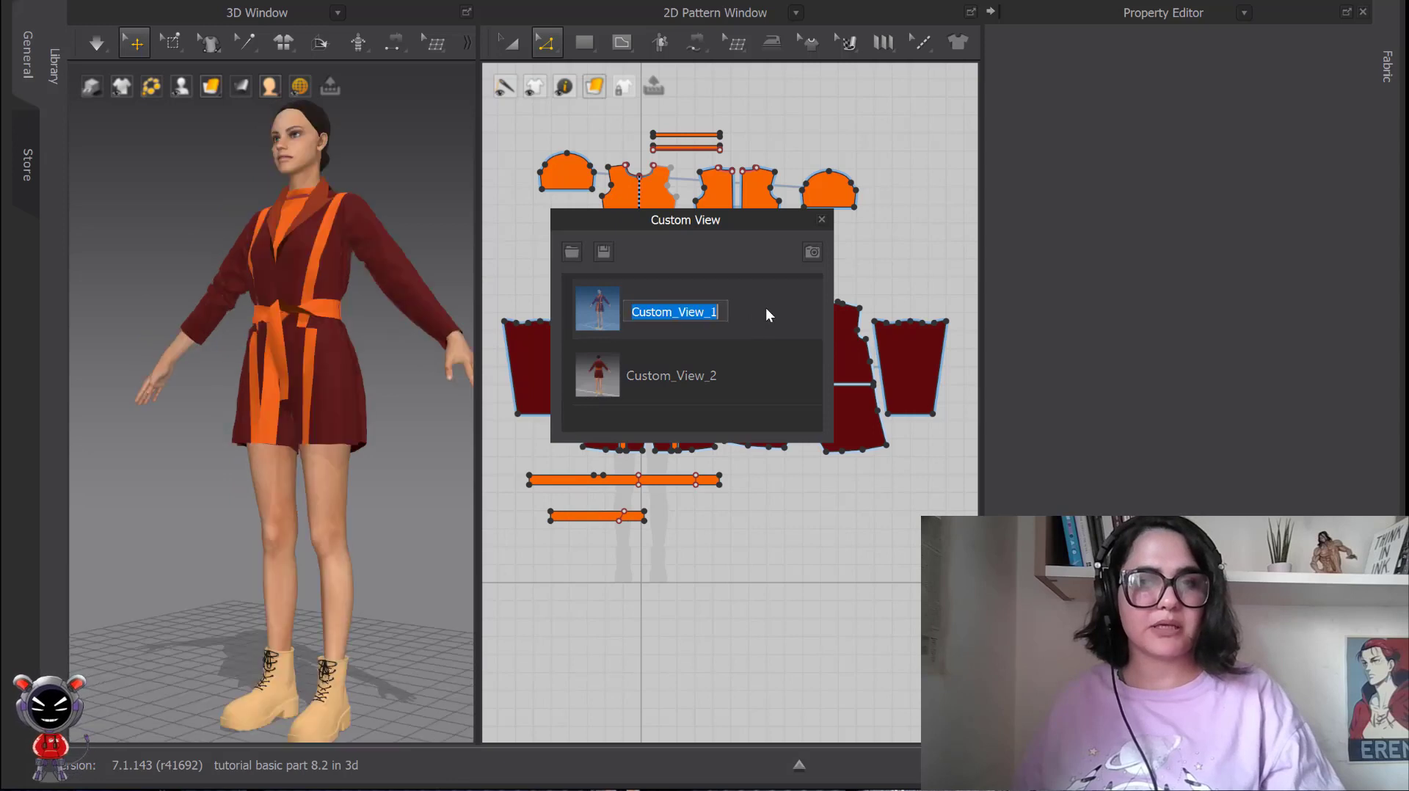
left_click(589, 306)
double_click(661, 313)
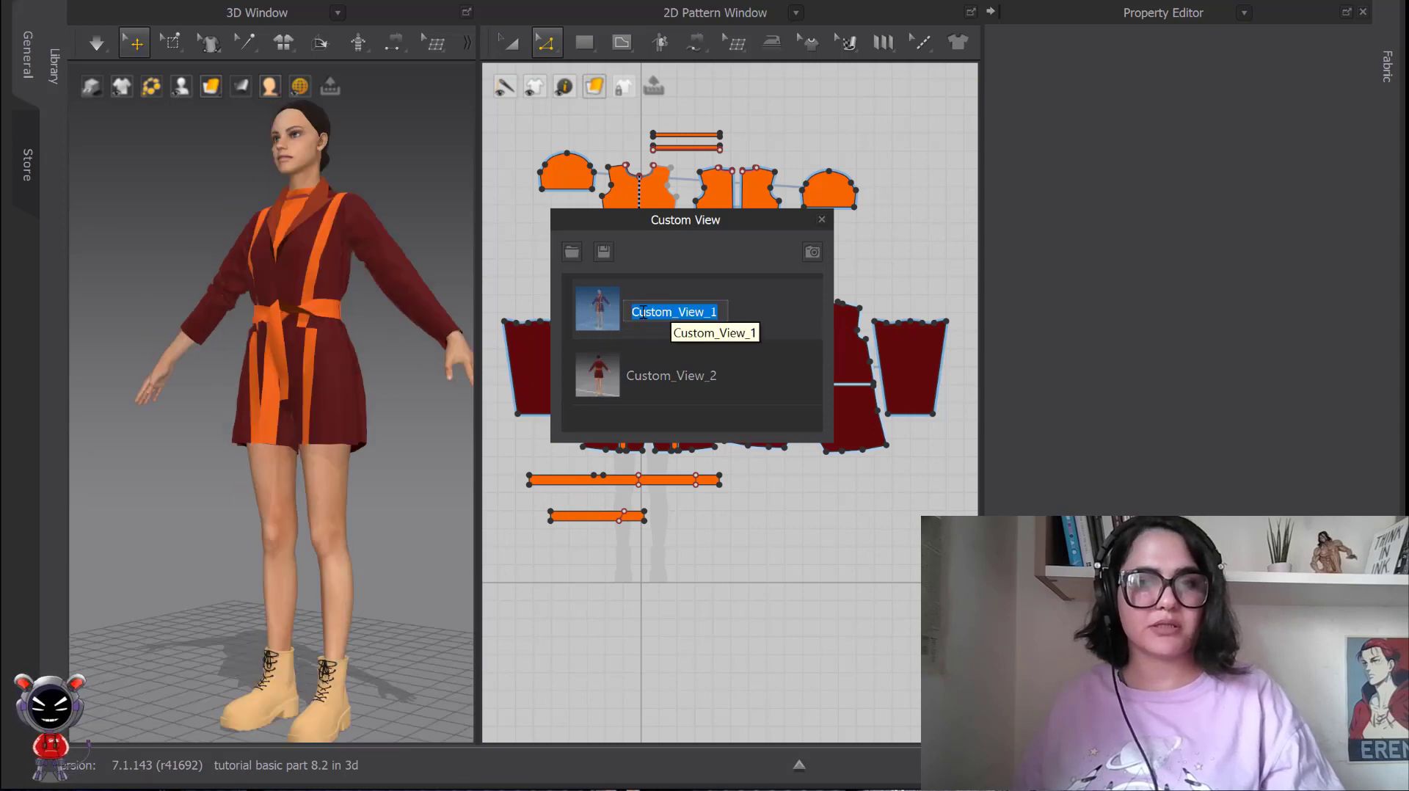
left_click(759, 323)
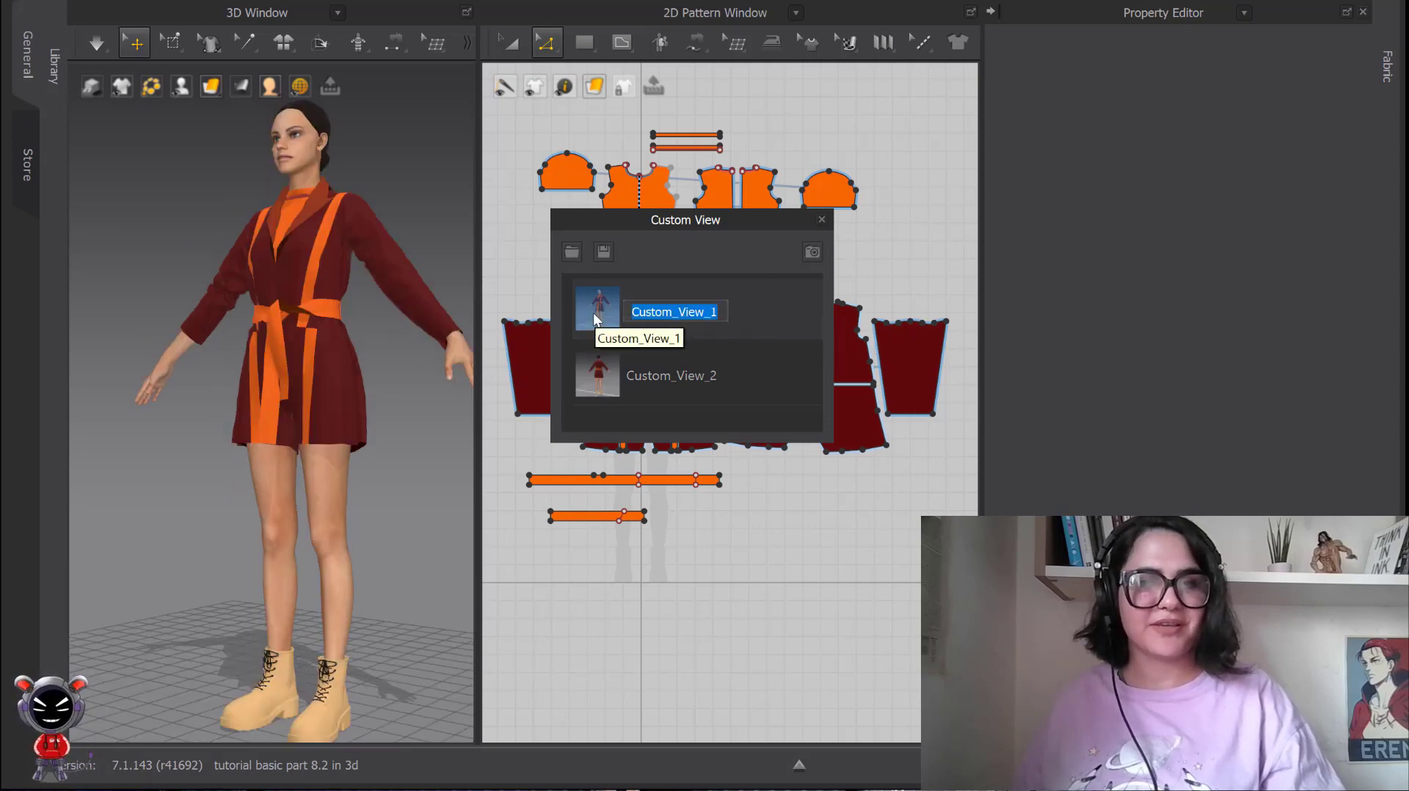
Alternate between the two saved custom views, ending on the back one, and close the Custom View window.
left_click(734, 376)
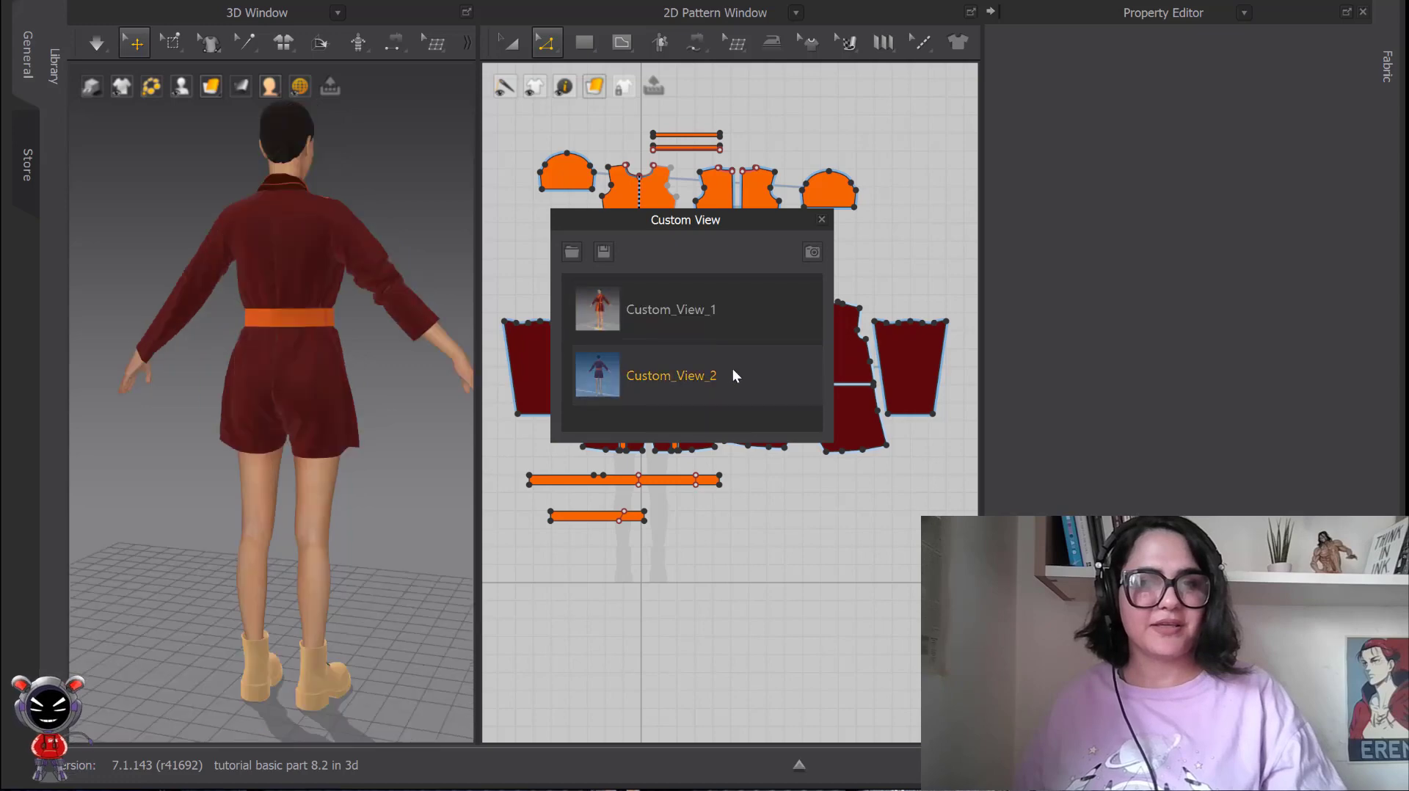
left_click(779, 314)
left_click(770, 376)
left_click(760, 319)
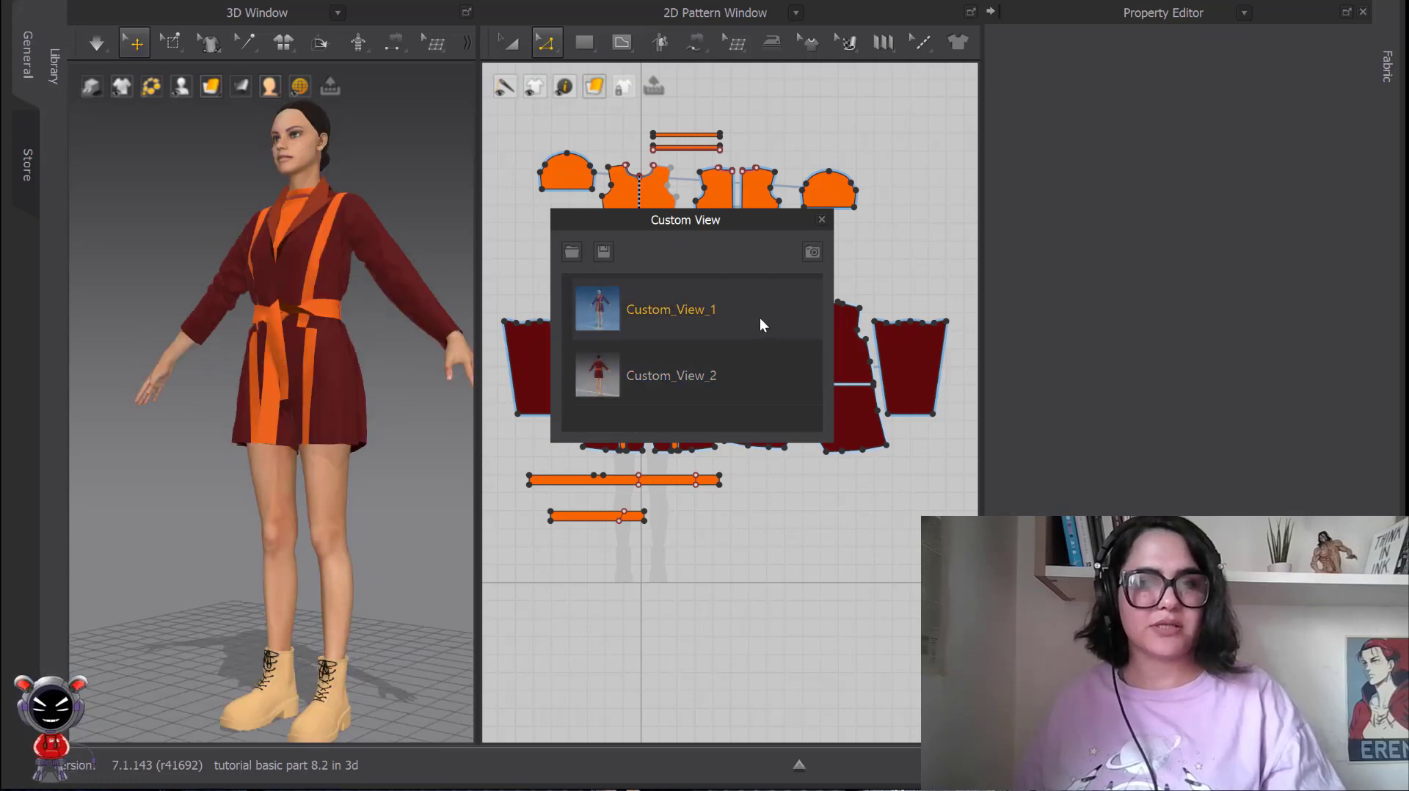
left_click(764, 354)
left_click(822, 219)
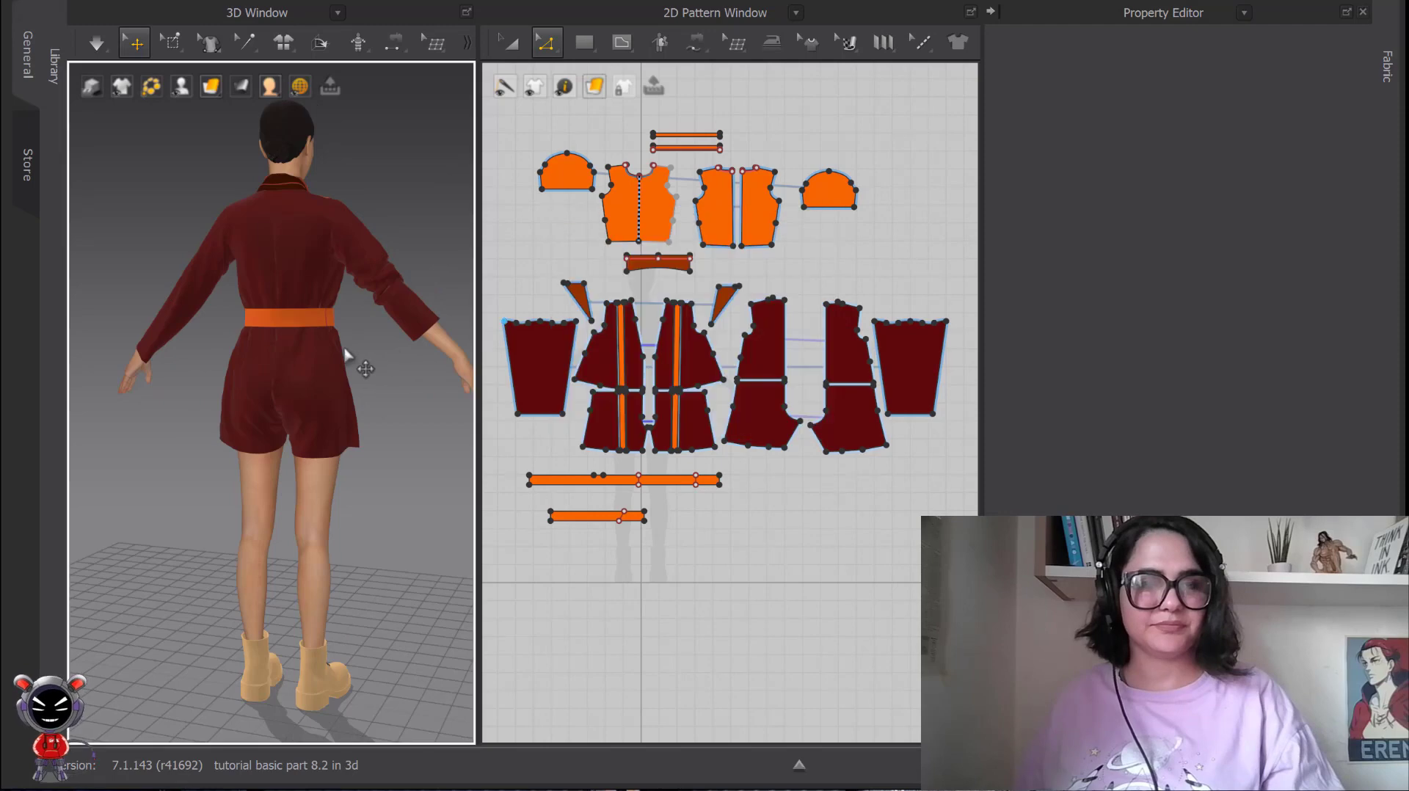
Return the 3D view to Front and check the available Gizmo coordinate and scale options.
key("2")
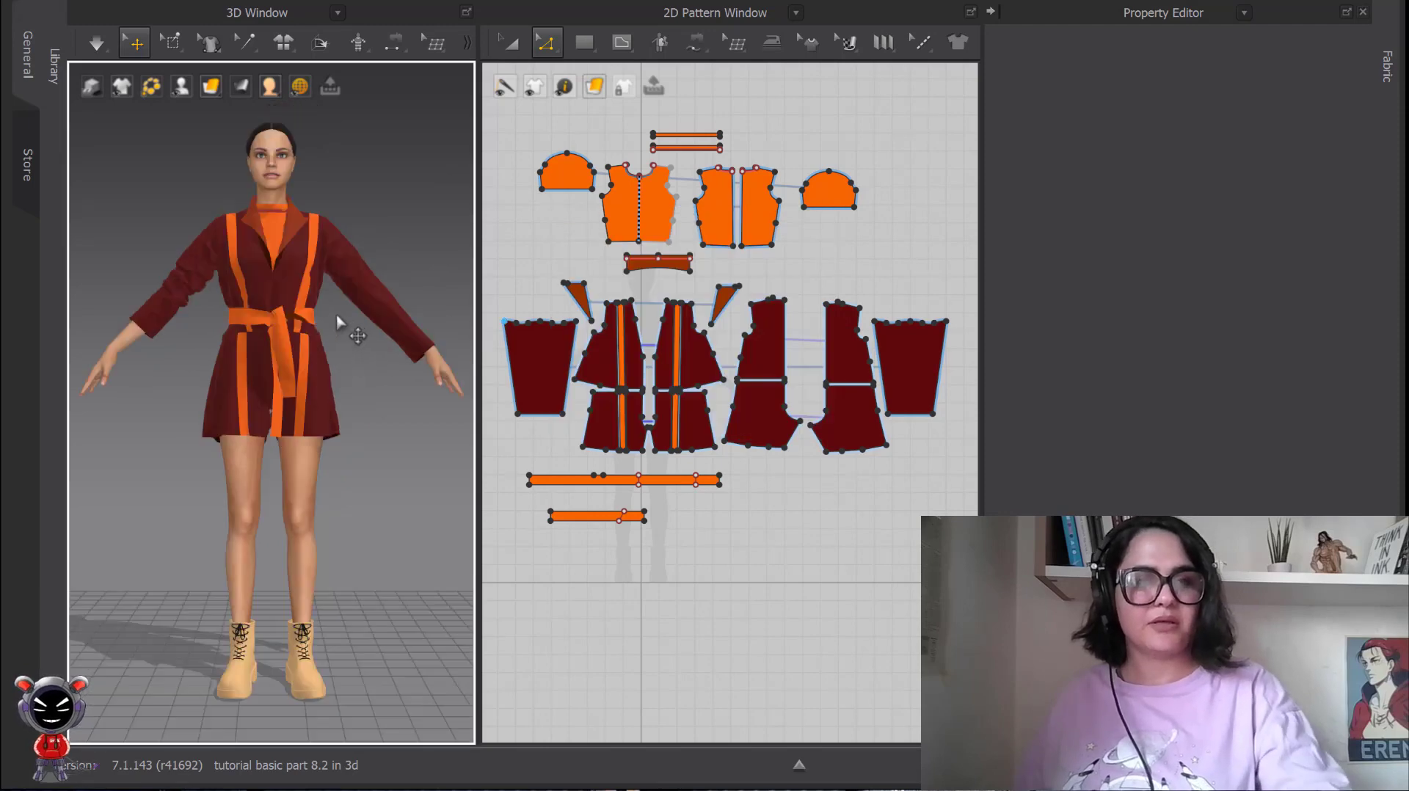
right_click(385, 205)
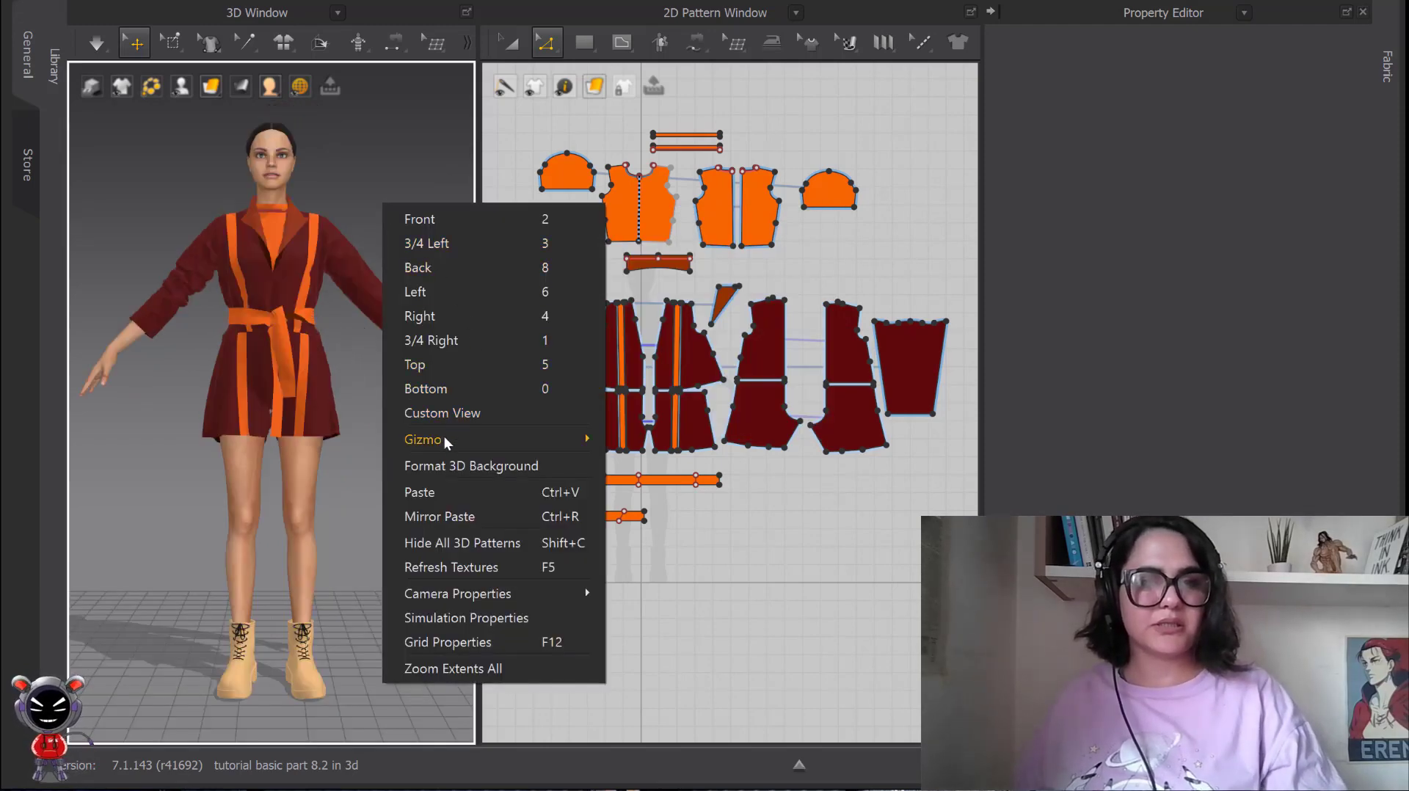
mouse_move(442, 439)
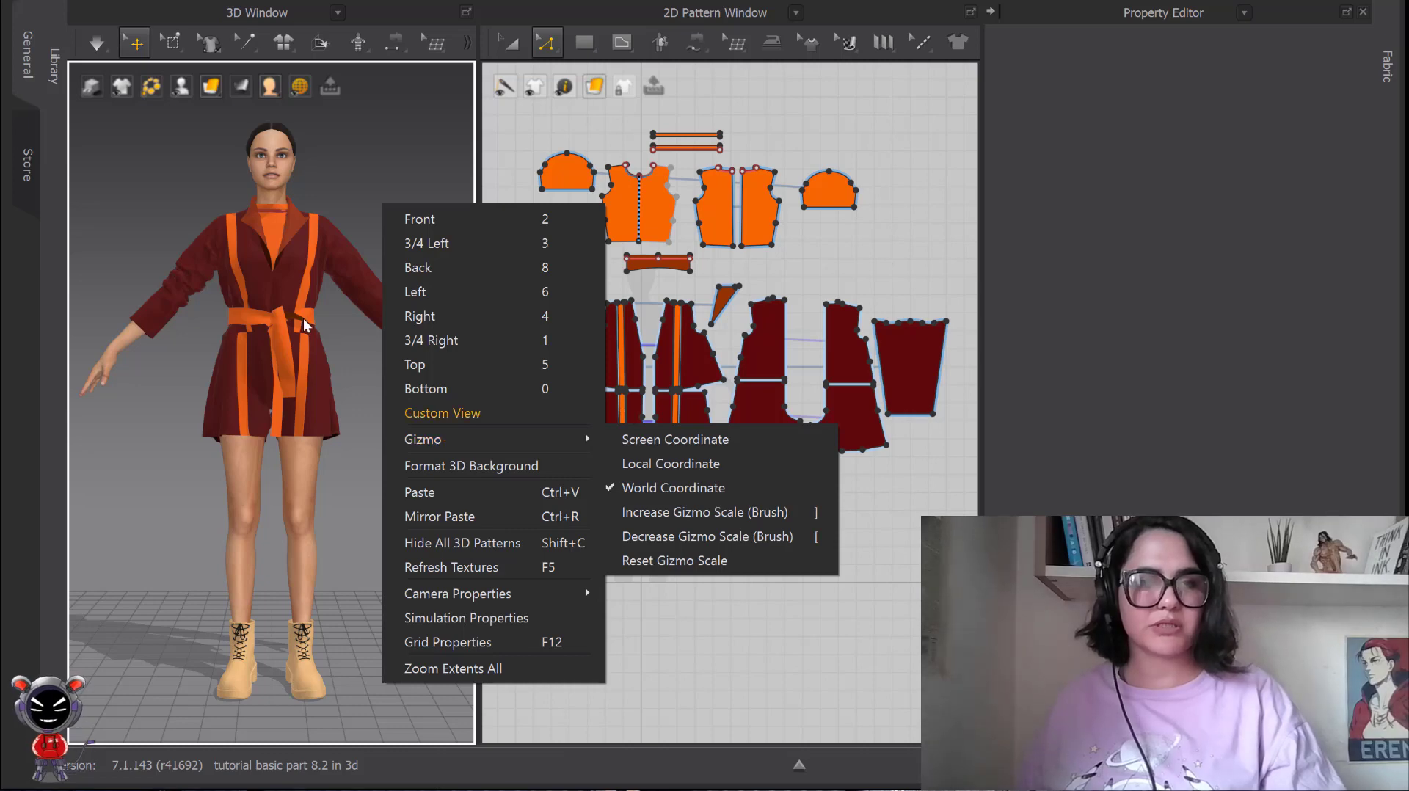
left_click(375, 172)
Select the jacket's inner front panel on the avatar's left side and examine its gizmo from a raised angle.
left_click(292, 275)
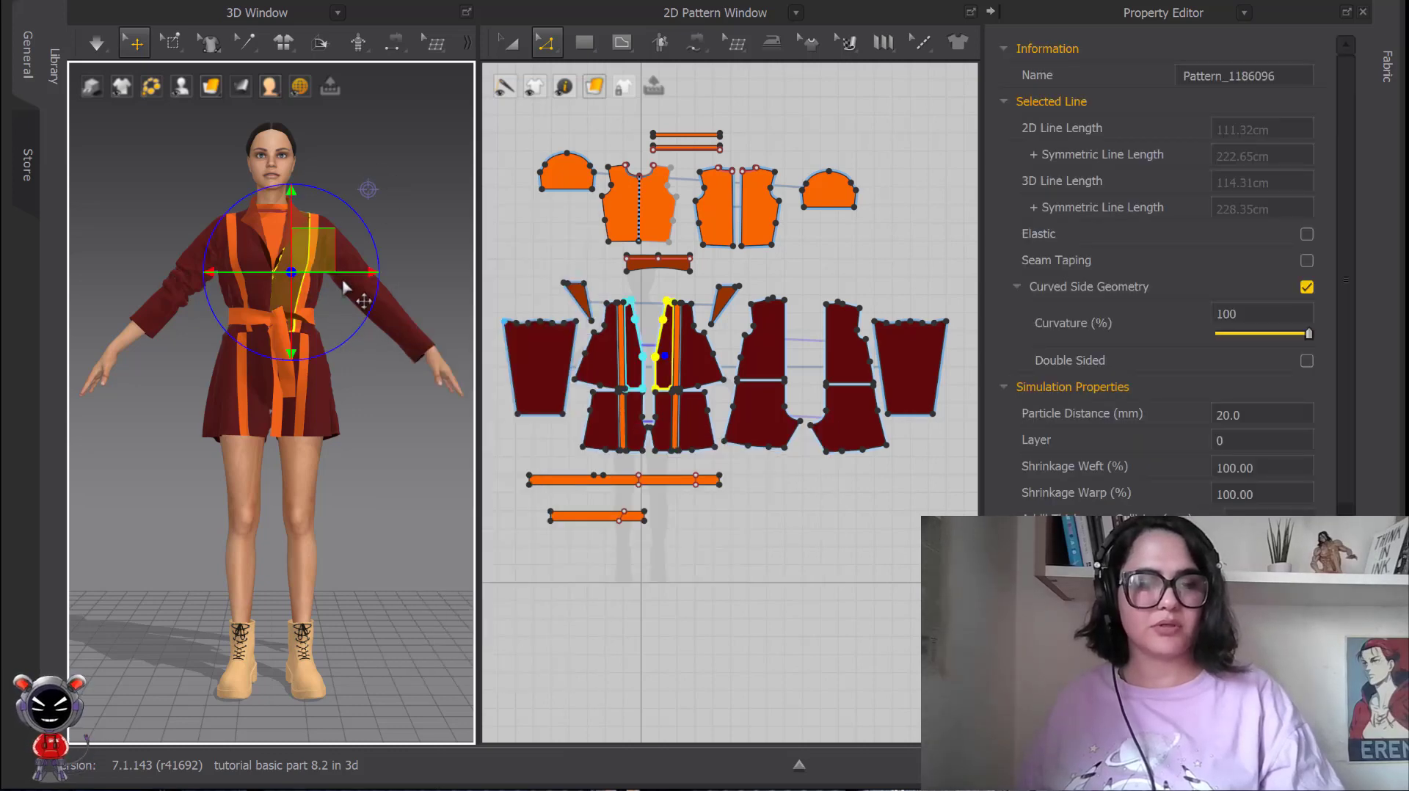
right_click_drag(344, 286, 306, 305)
middle_click_drag(369, 236, 348, 327)
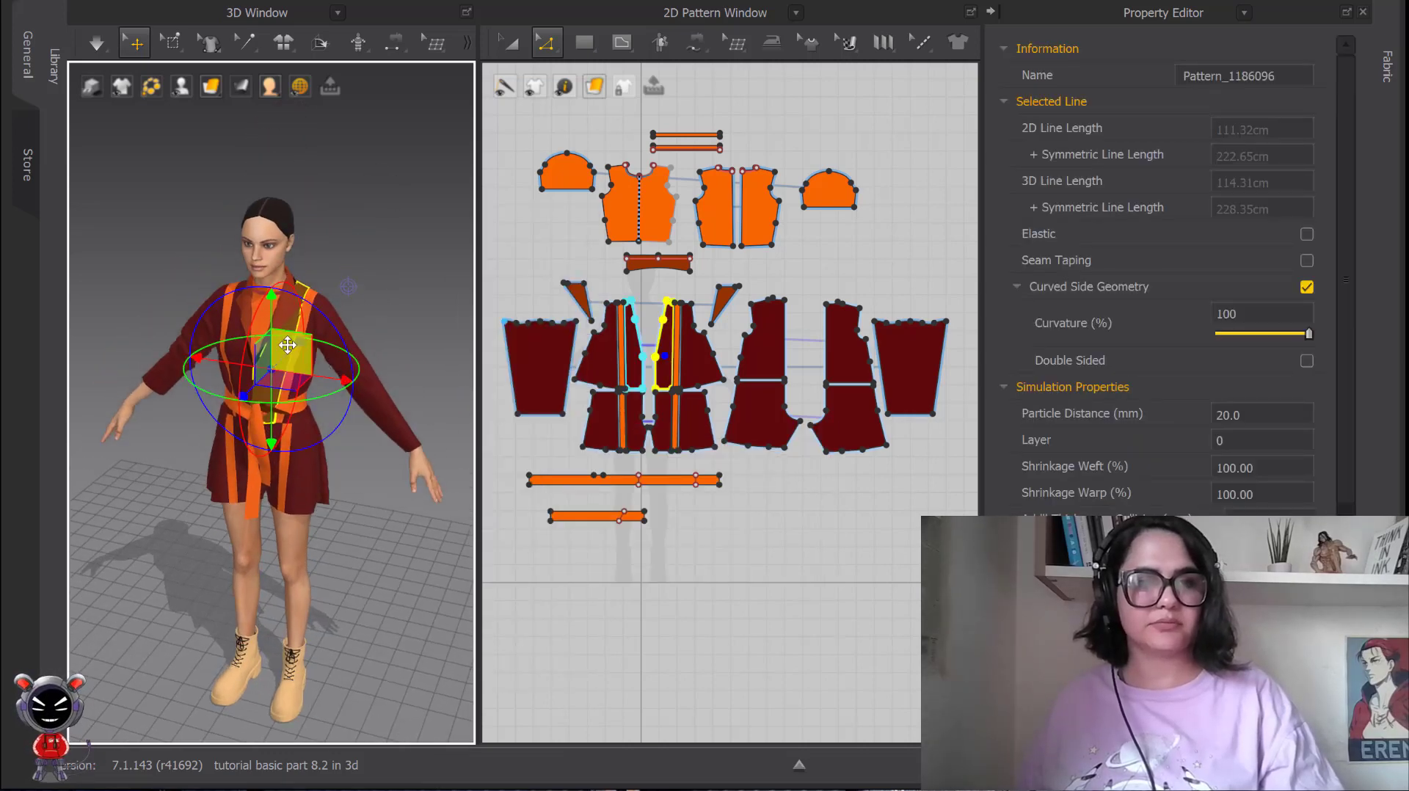
scroll(352, 257, "up", 2)
middle_click_drag(361, 389, 329, 407)
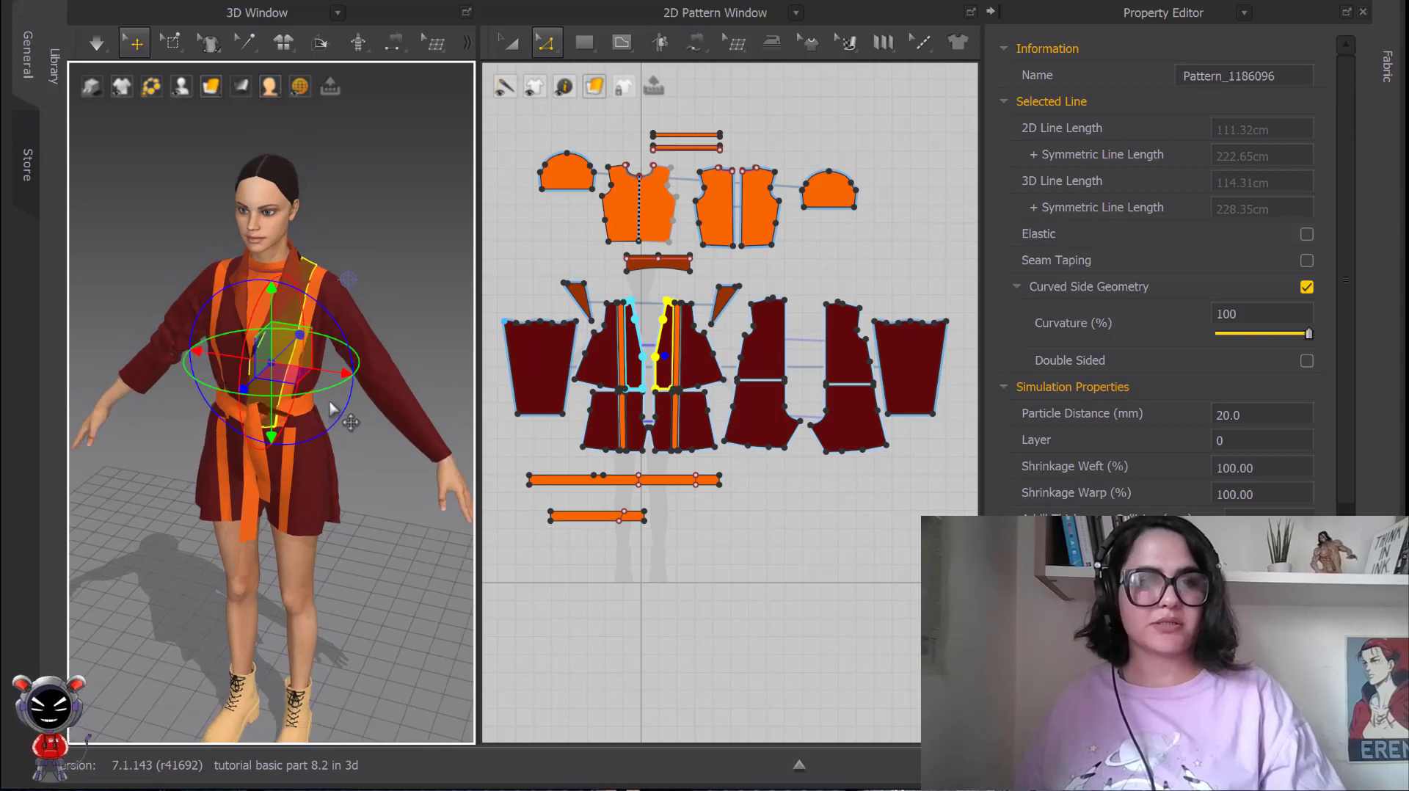
Select the sleeve on the avatar's left arm instead and examine its gizmo from the side.
left_click(394, 299)
left_click(366, 366)
right_click_drag(371, 369, 428, 382)
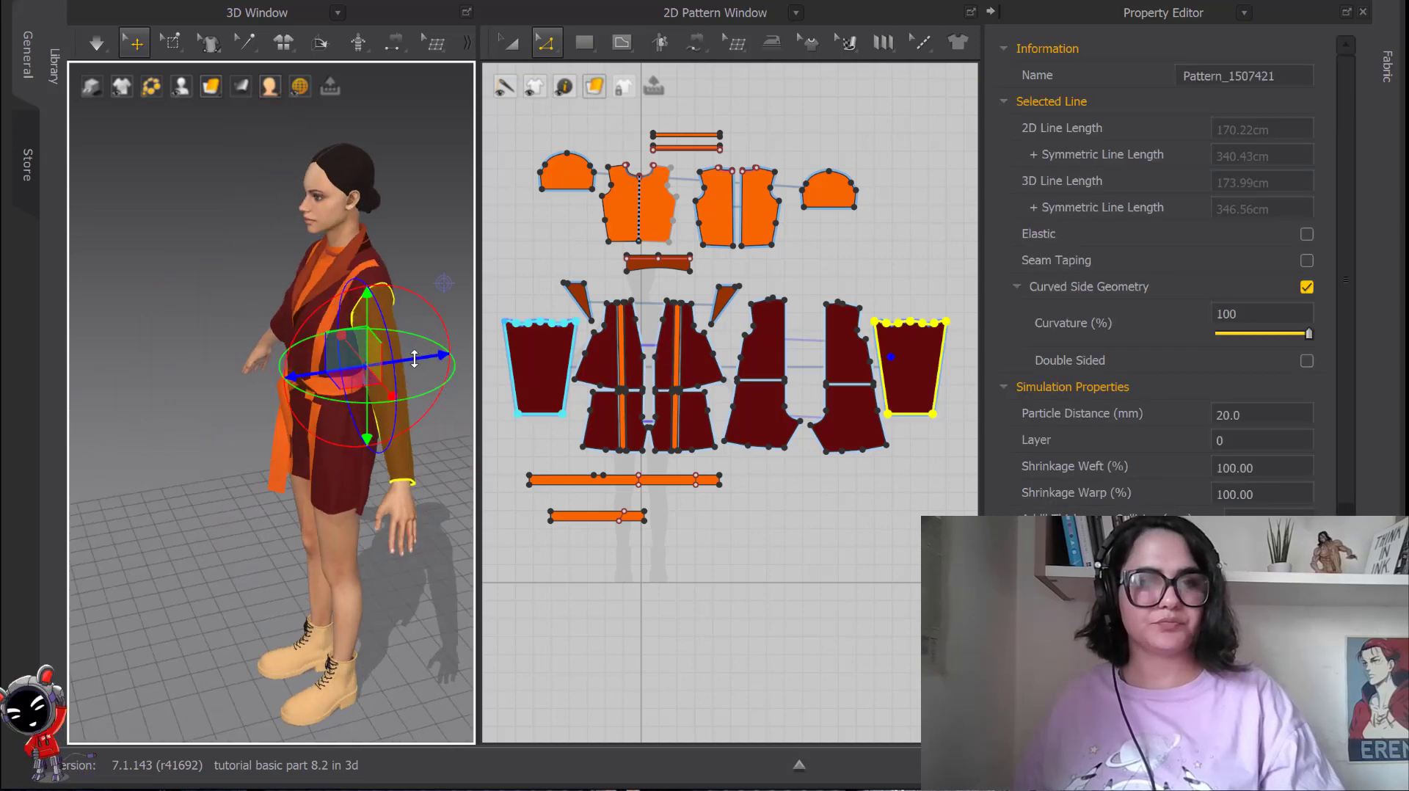
Move the sleeve off the avatar's left arm and rotate it in front of the body with the gizmo.
left_click_drag(414, 358, 225, 390)
right_click_drag(289, 374, 420, 396)
middle_click_drag(420, 397, 343, 386)
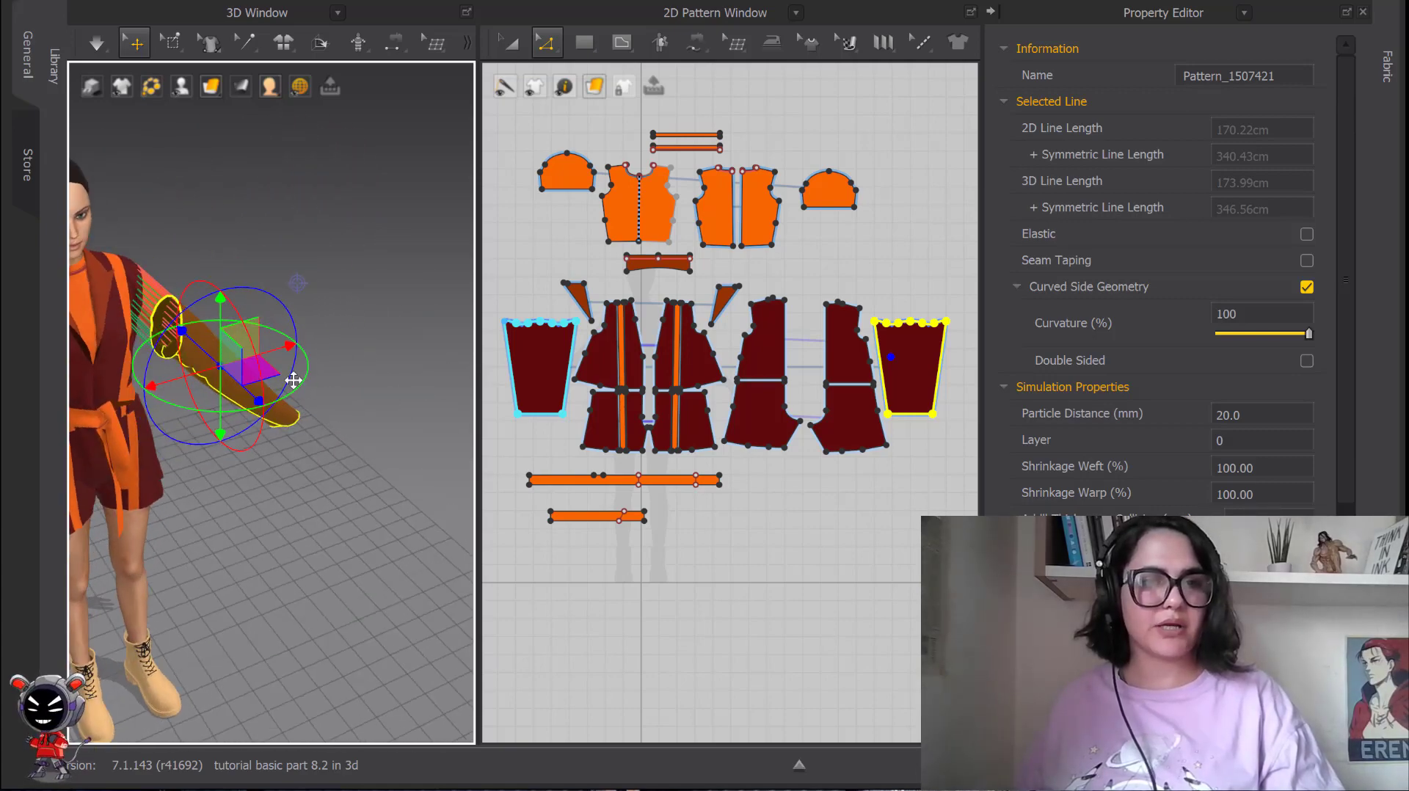
mouse_move(273, 365)
right_mouse_down()
mouse_move(193, 374)
mouse_move(271, 371)
right_mouse_up()
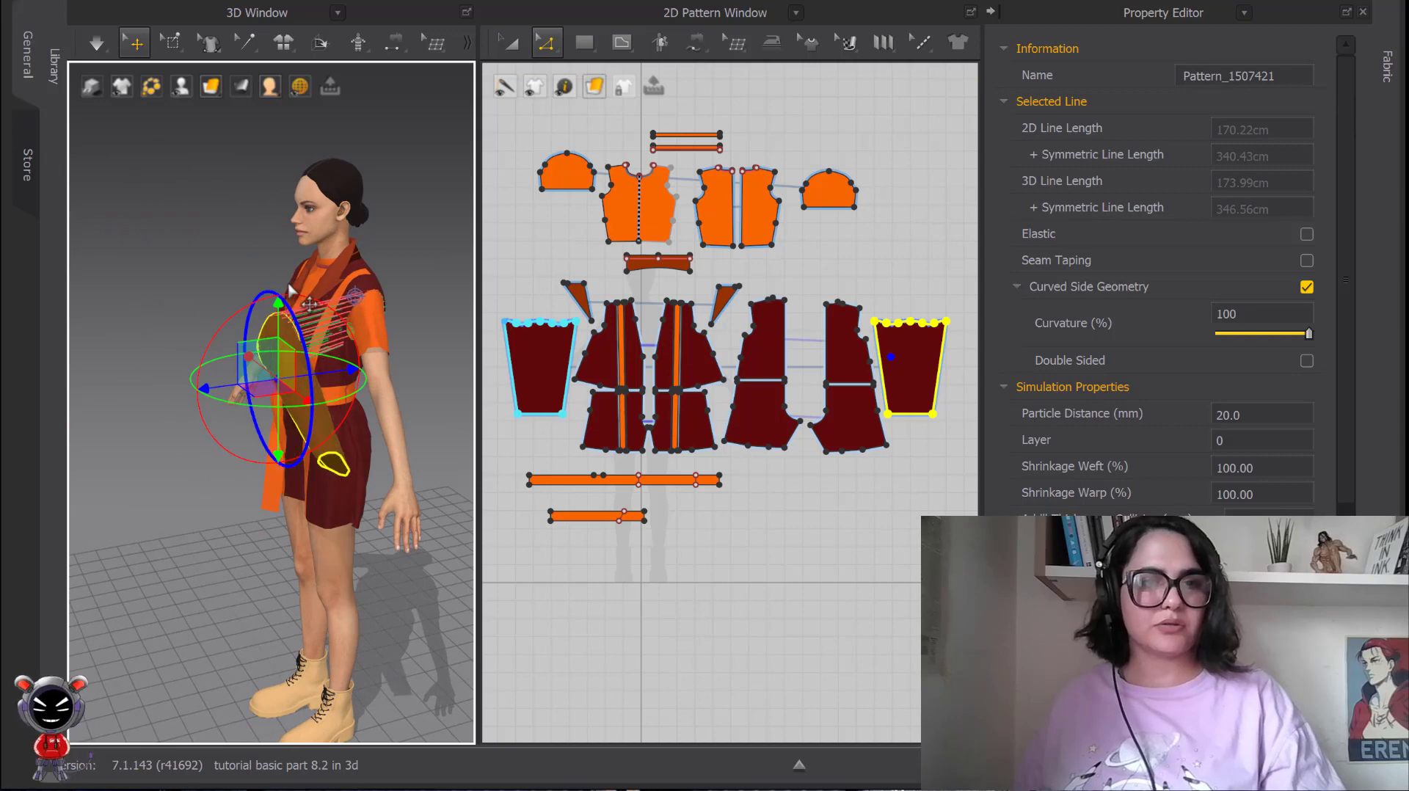
left_click_drag(282, 289, 307, 365)
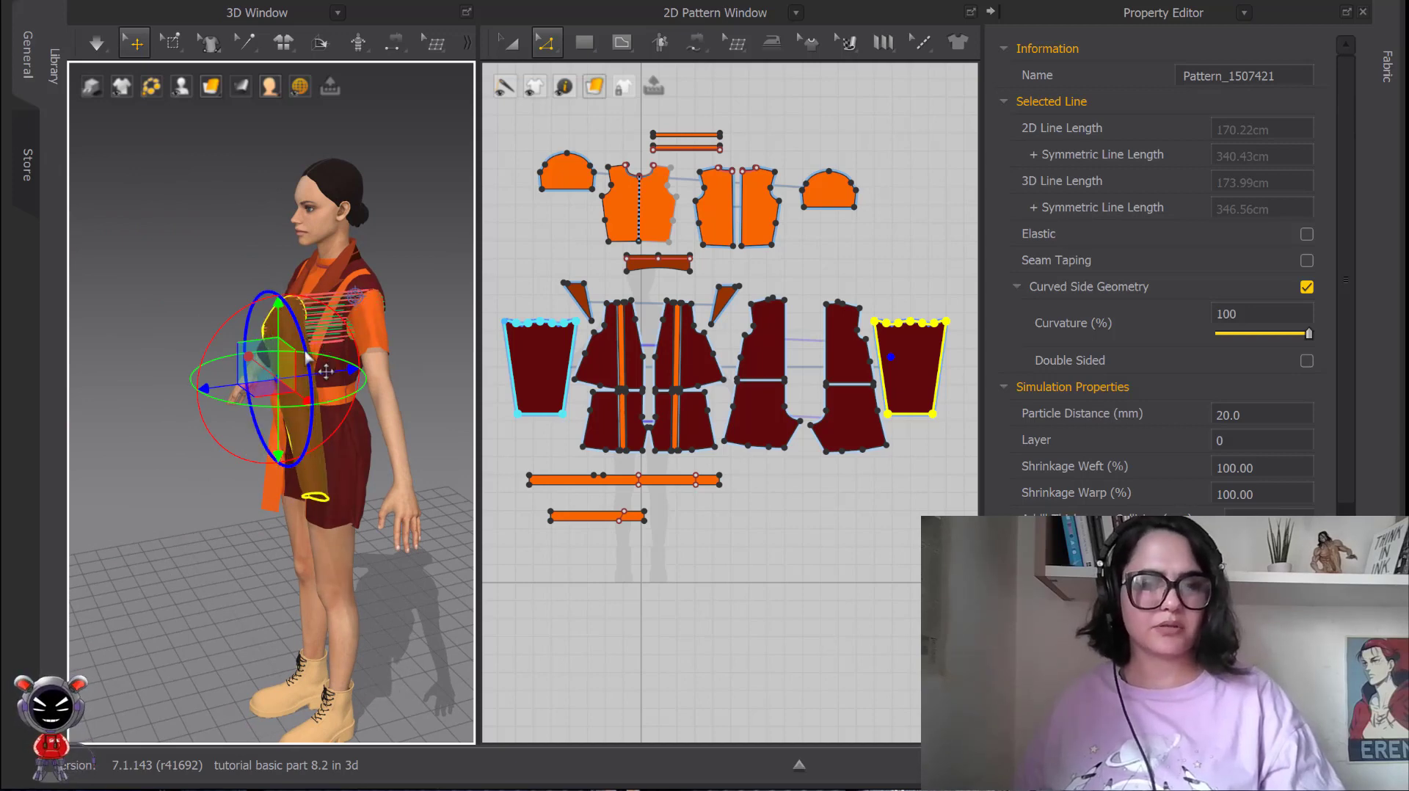
right_click_drag(301, 334, 351, 345)
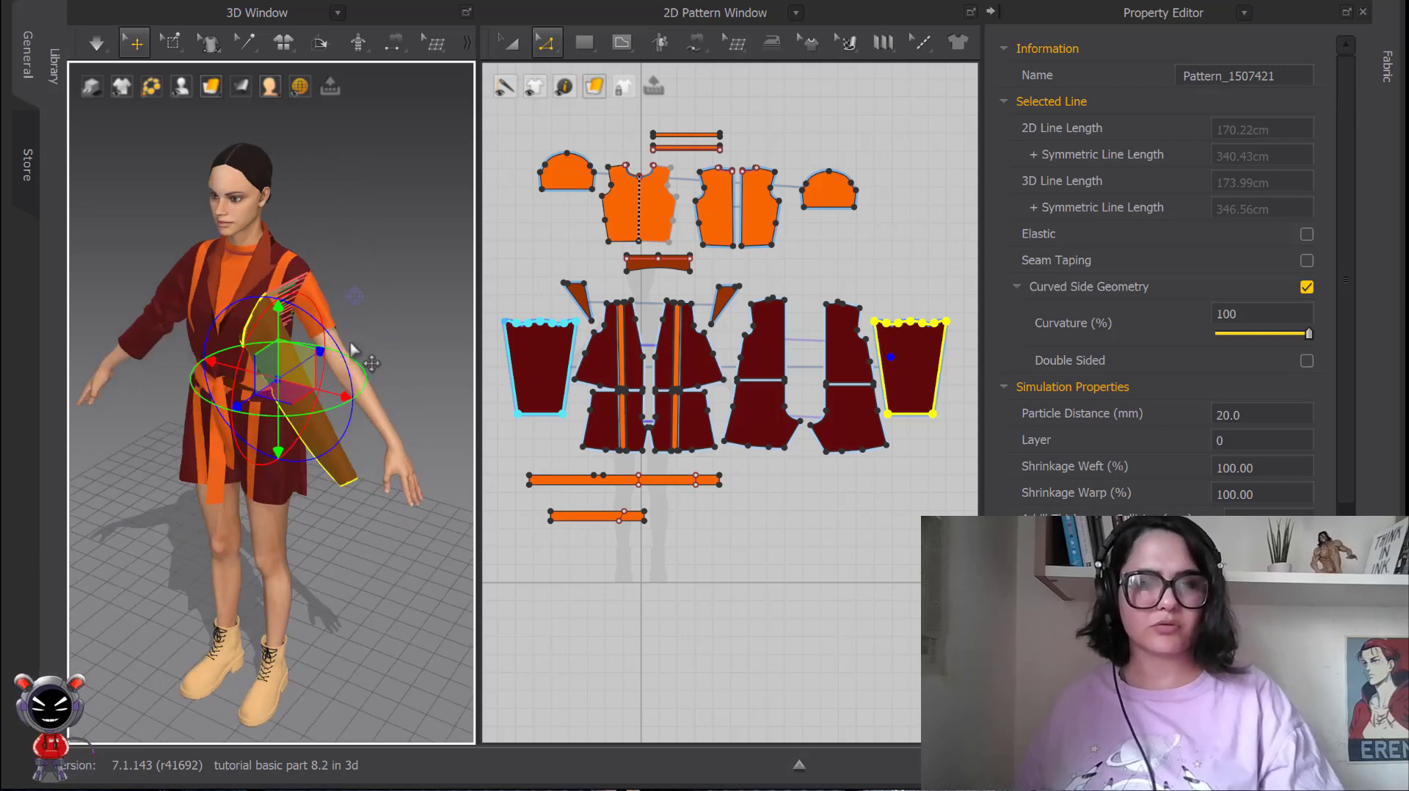
Examine the sleeve back on the avatar's left arm from the front and side, close up and at full-body distance.
left_click_drag(331, 334, 316, 347)
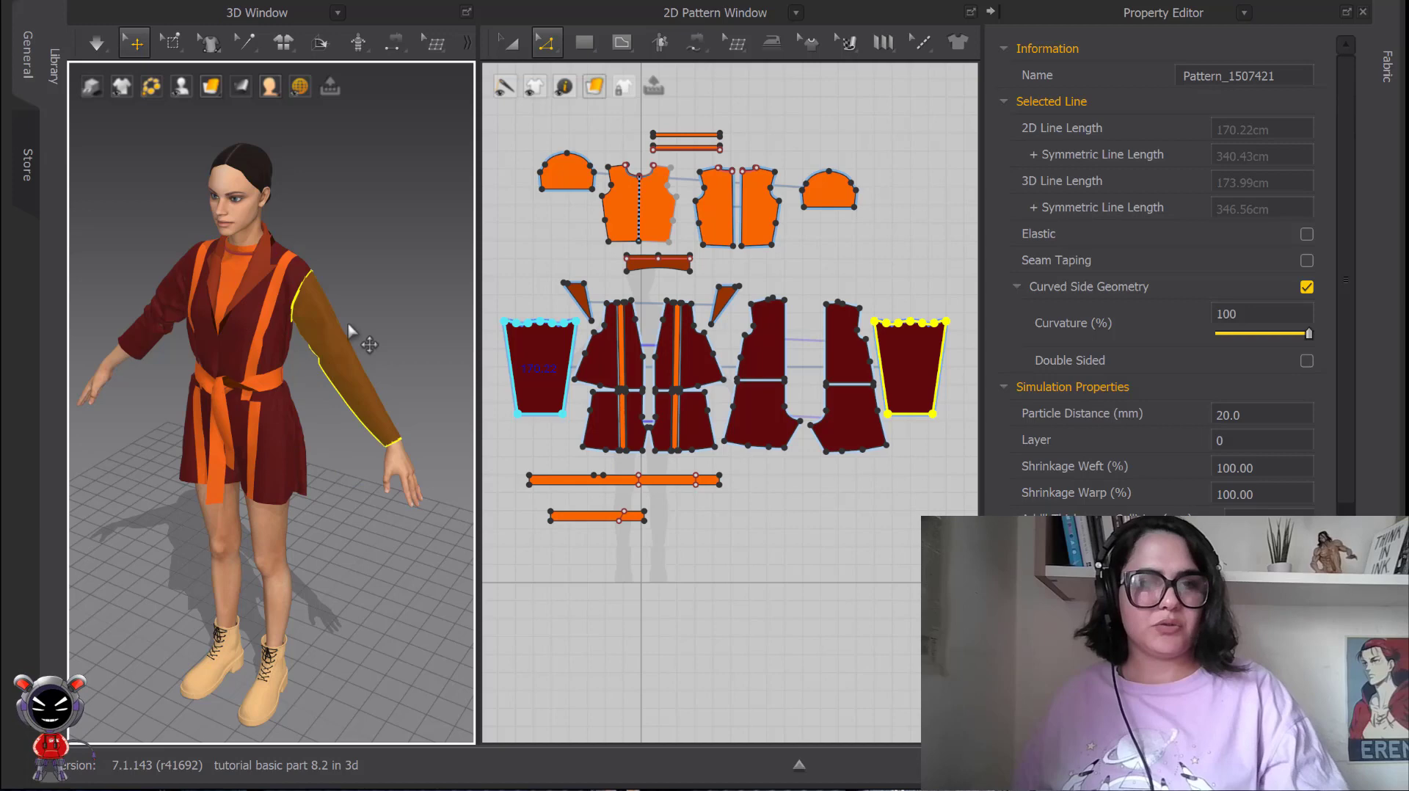
scroll(373, 312, "up", 4)
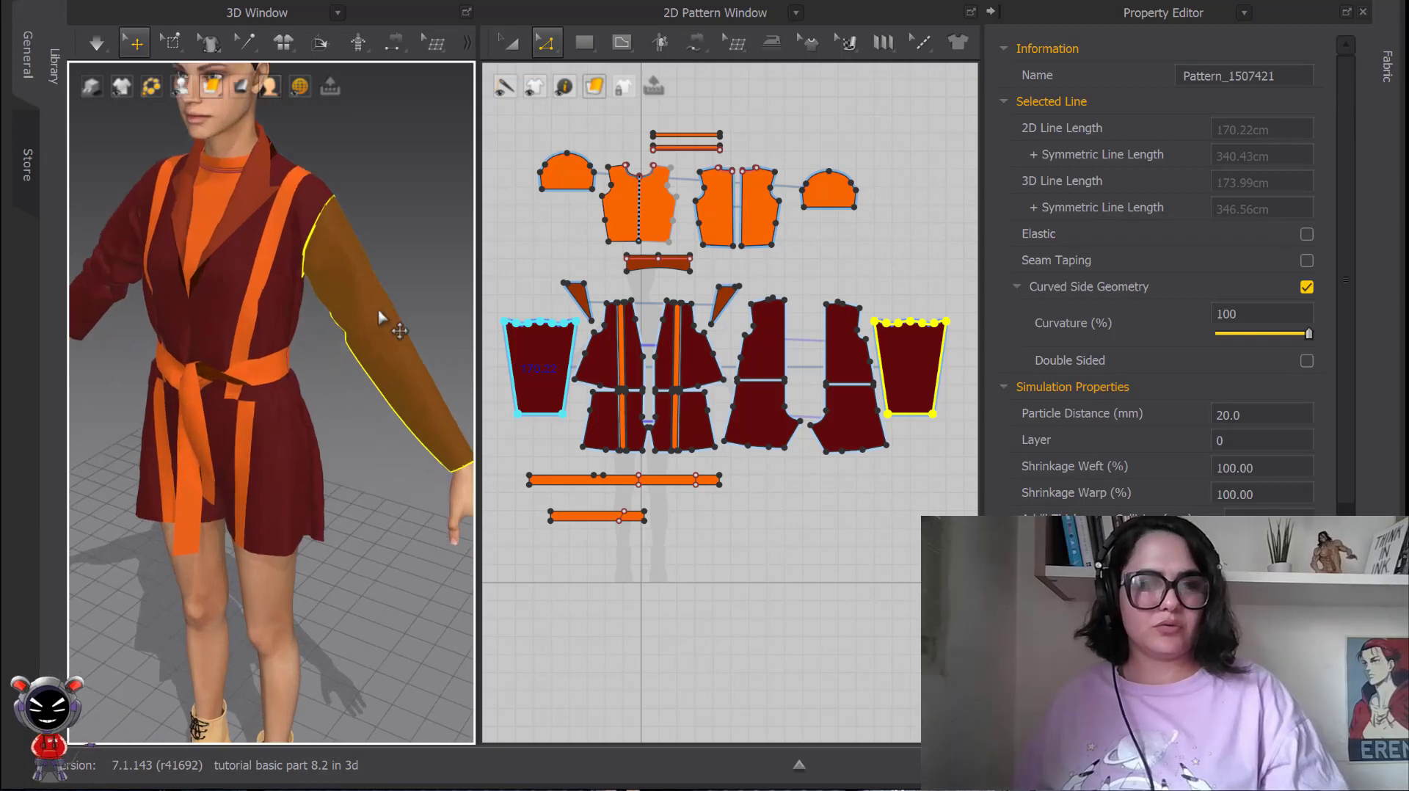
right_click_drag(379, 312, 291, 295)
middle_click_drag(350, 327, 188, 304)
scroll(266, 354, "down", 2)
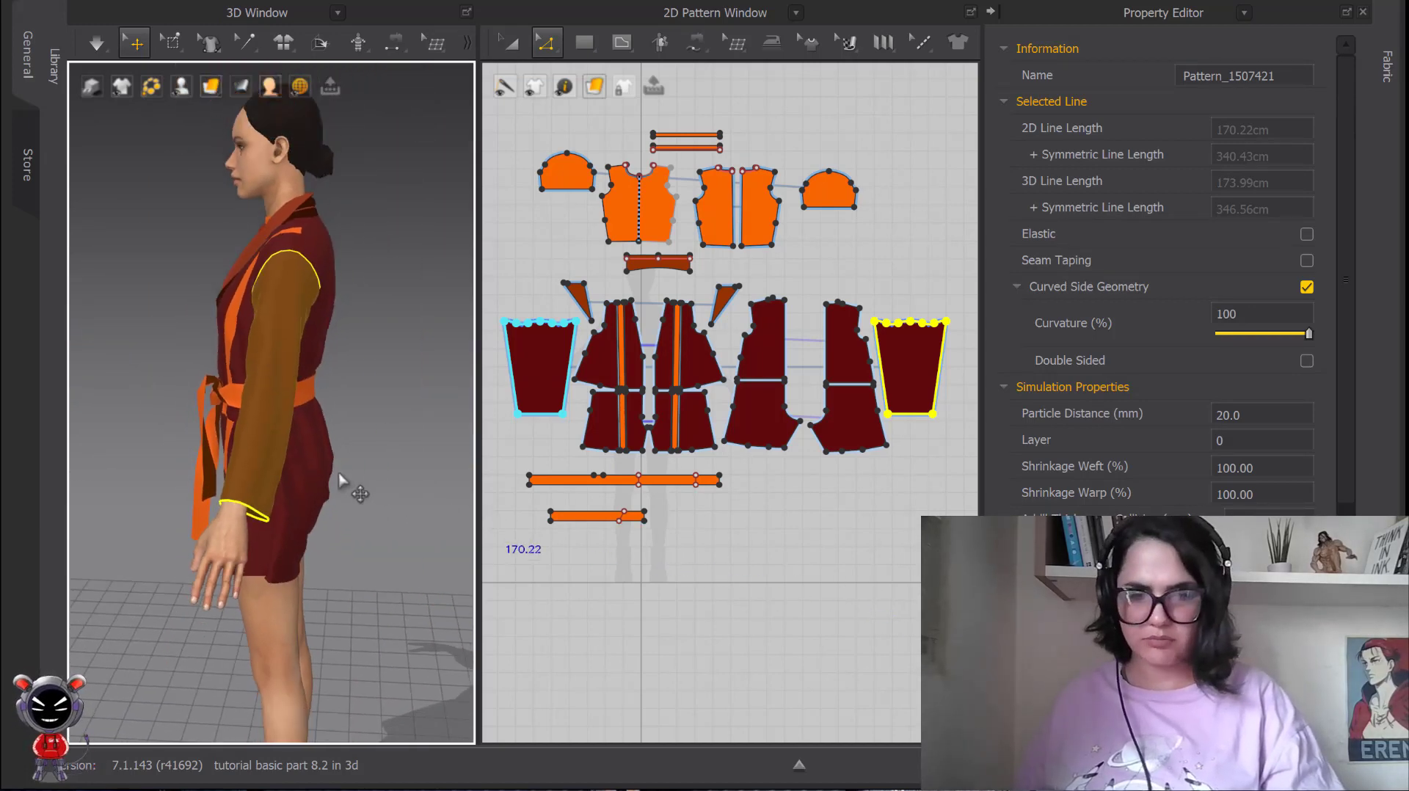
right_click_drag(355, 488, 337, 465)
scroll(265, 442, "up", 3)
scroll(262, 443, "down", 5)
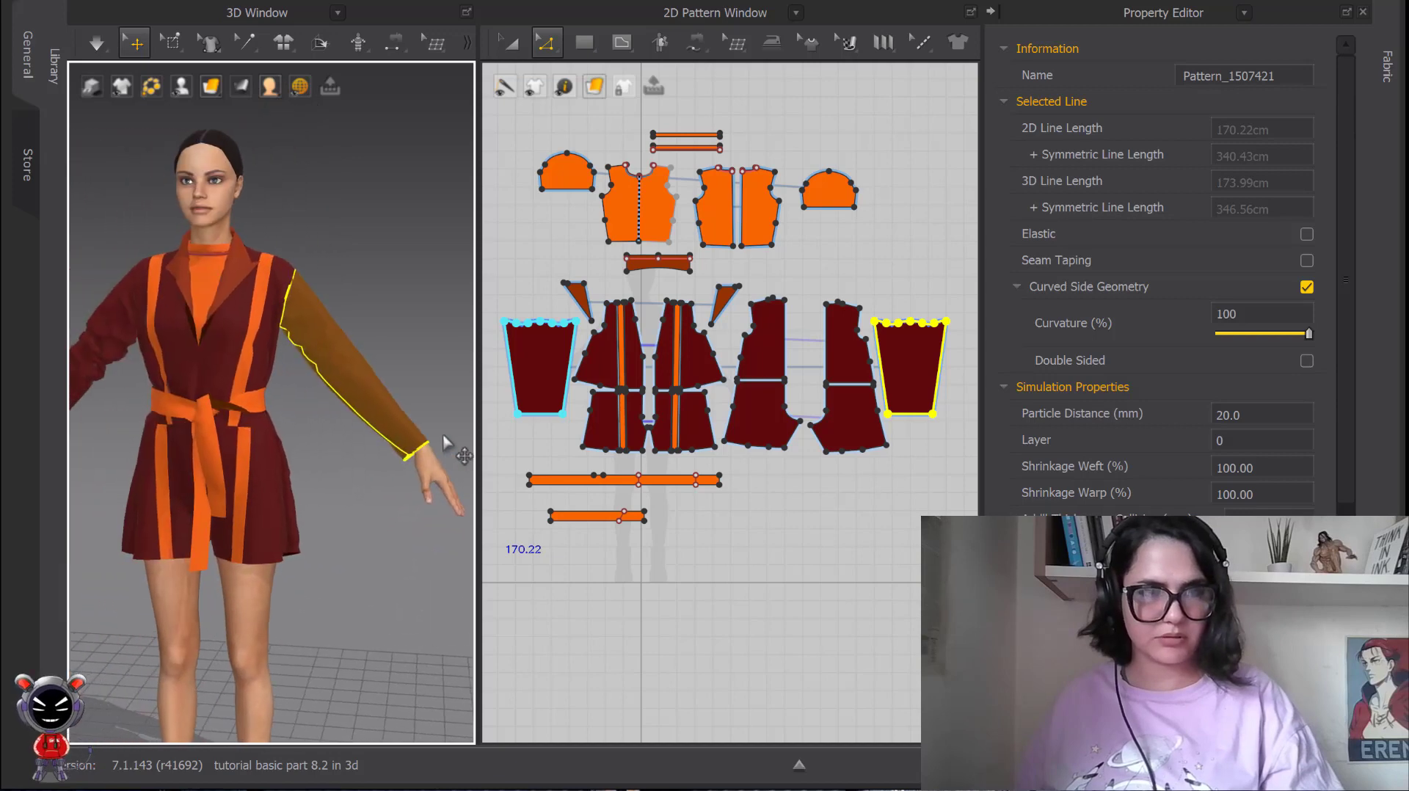
scroll(328, 431, "up", 2)
scroll(362, 377, "down", 3)
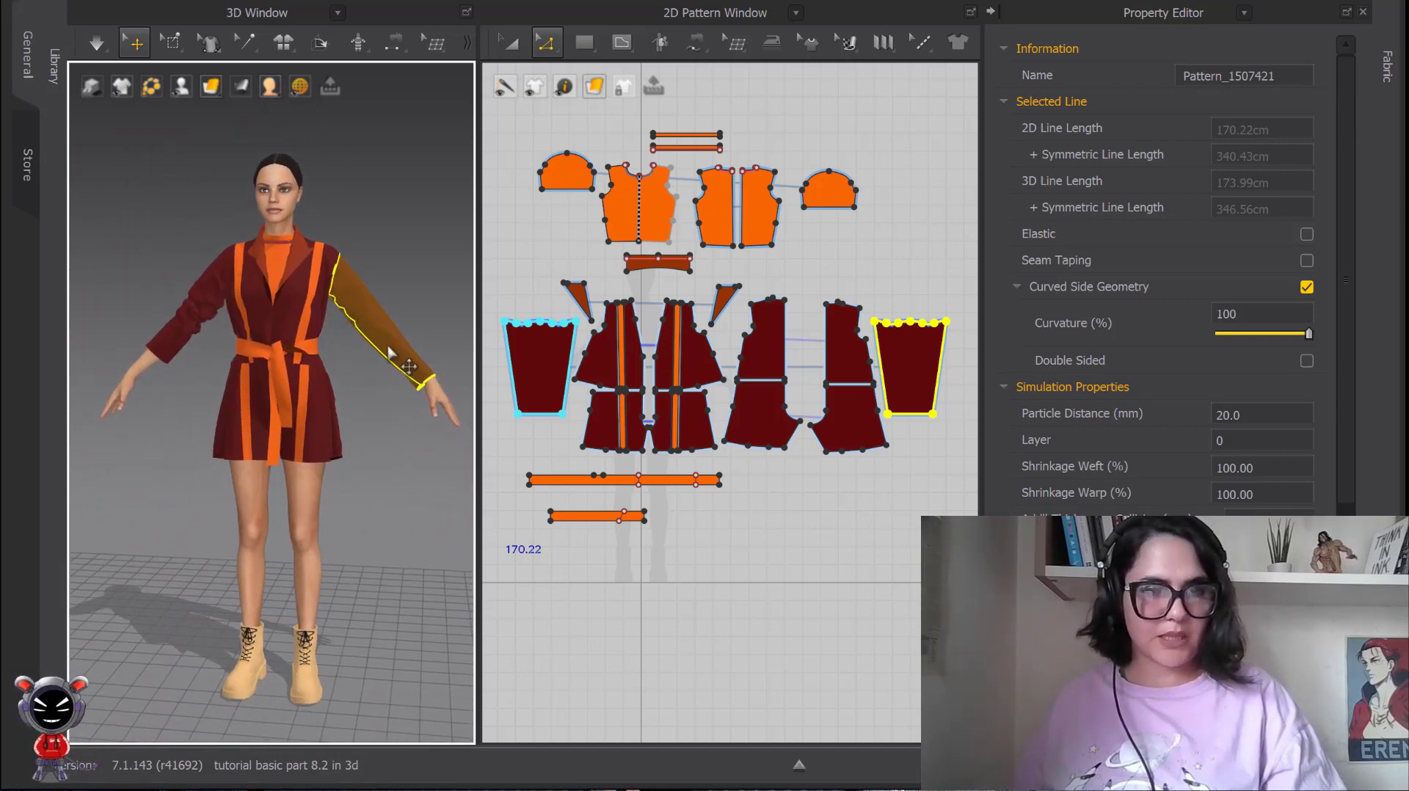
Review the Gizmo coordinate and scale options of the 3D window and the context options of the jacket's inner front panel.
right_click(385, 374)
mouse_move(456, 417)
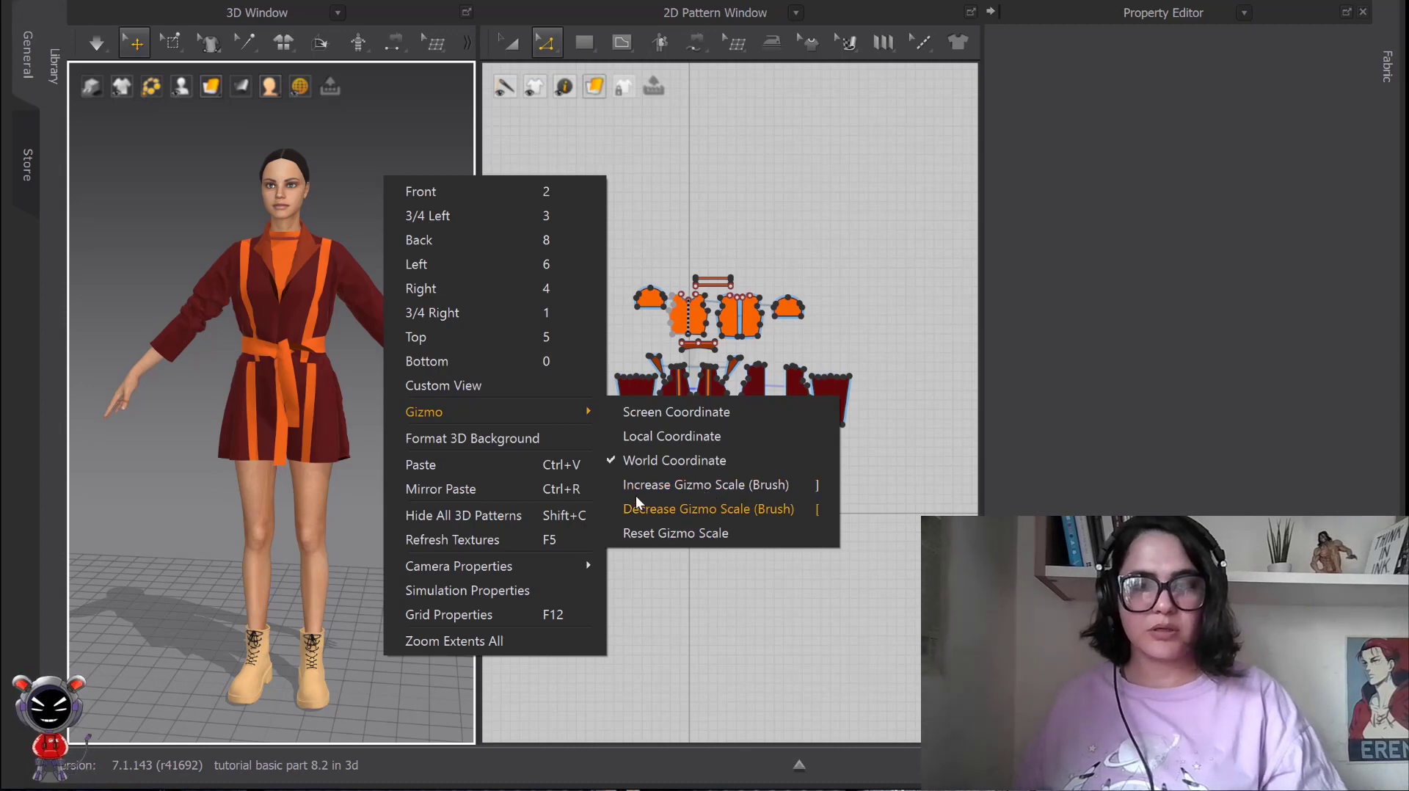
left_click(297, 301)
right_click(416, 257)
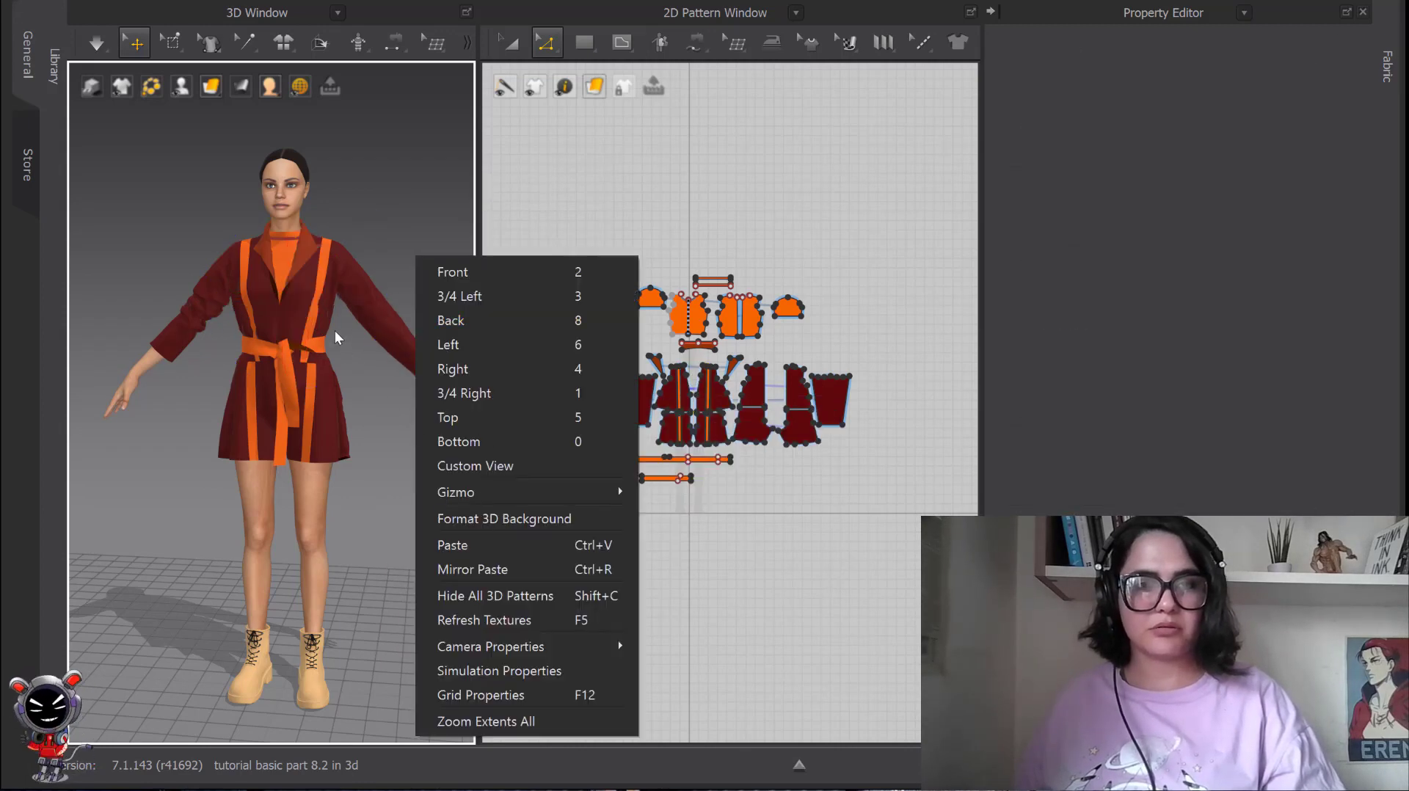
left_click(301, 317)
right_click(301, 317)
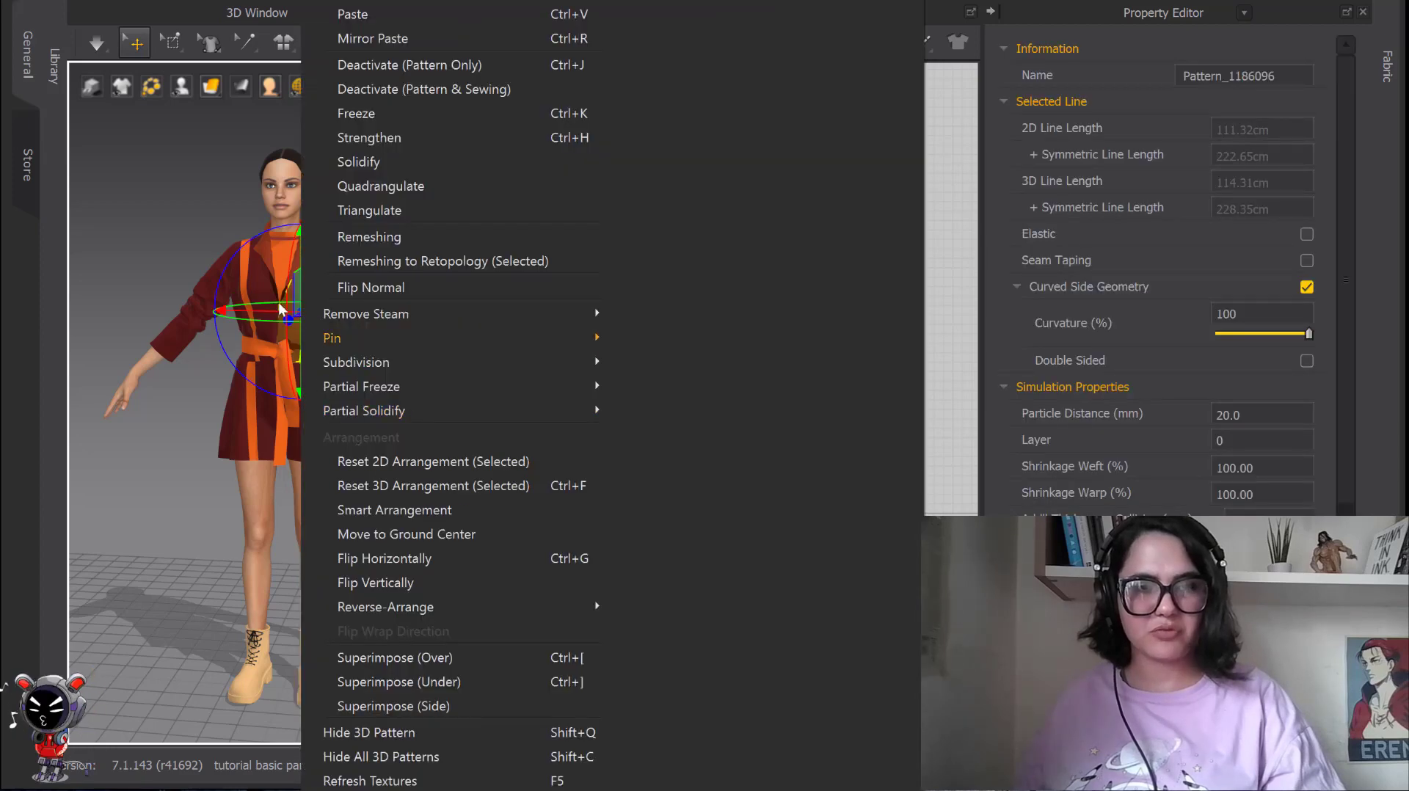
right_click(196, 197)
Increase the gizmo scale and select the jacket's inner front panel to check the gizmo's size.
right_click(393, 160)
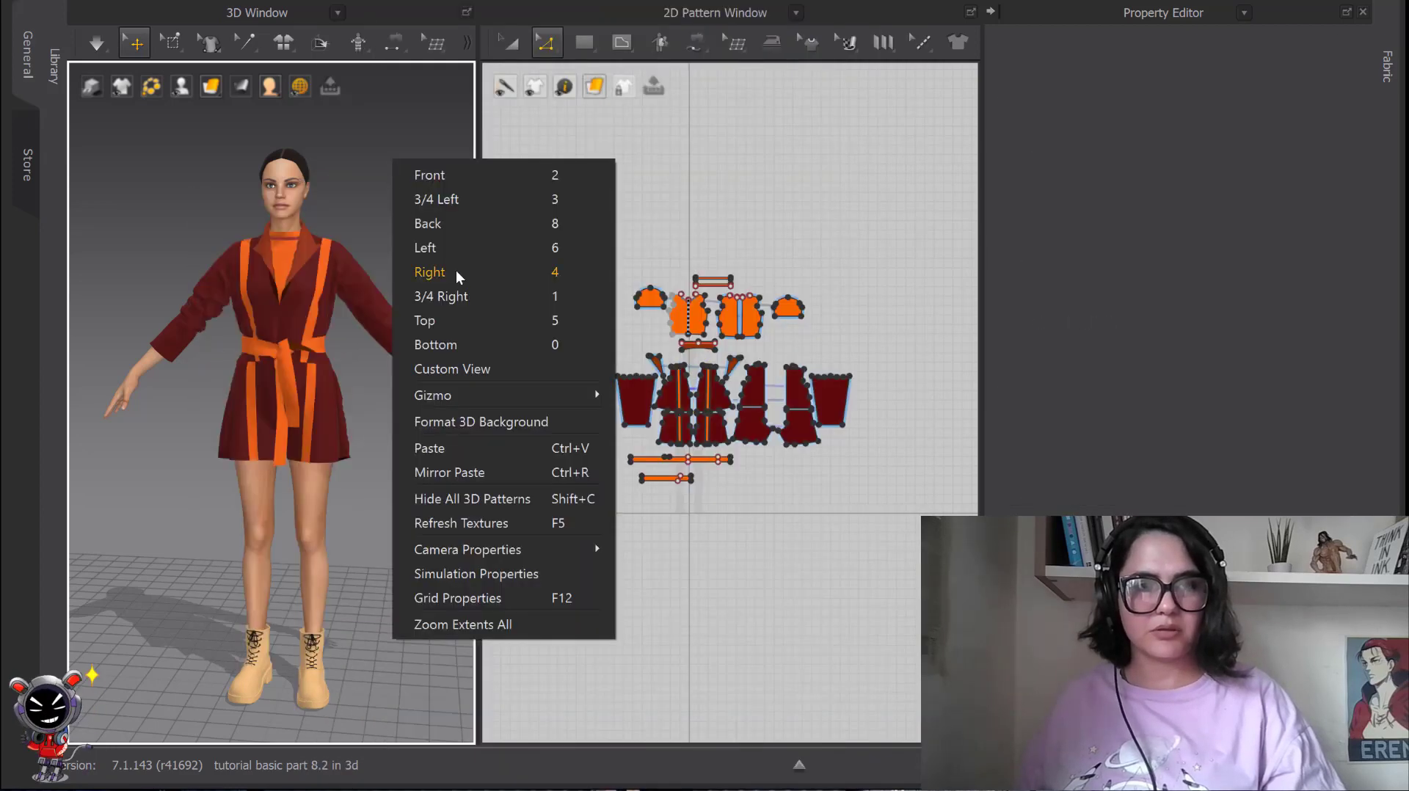
mouse_move(456, 392)
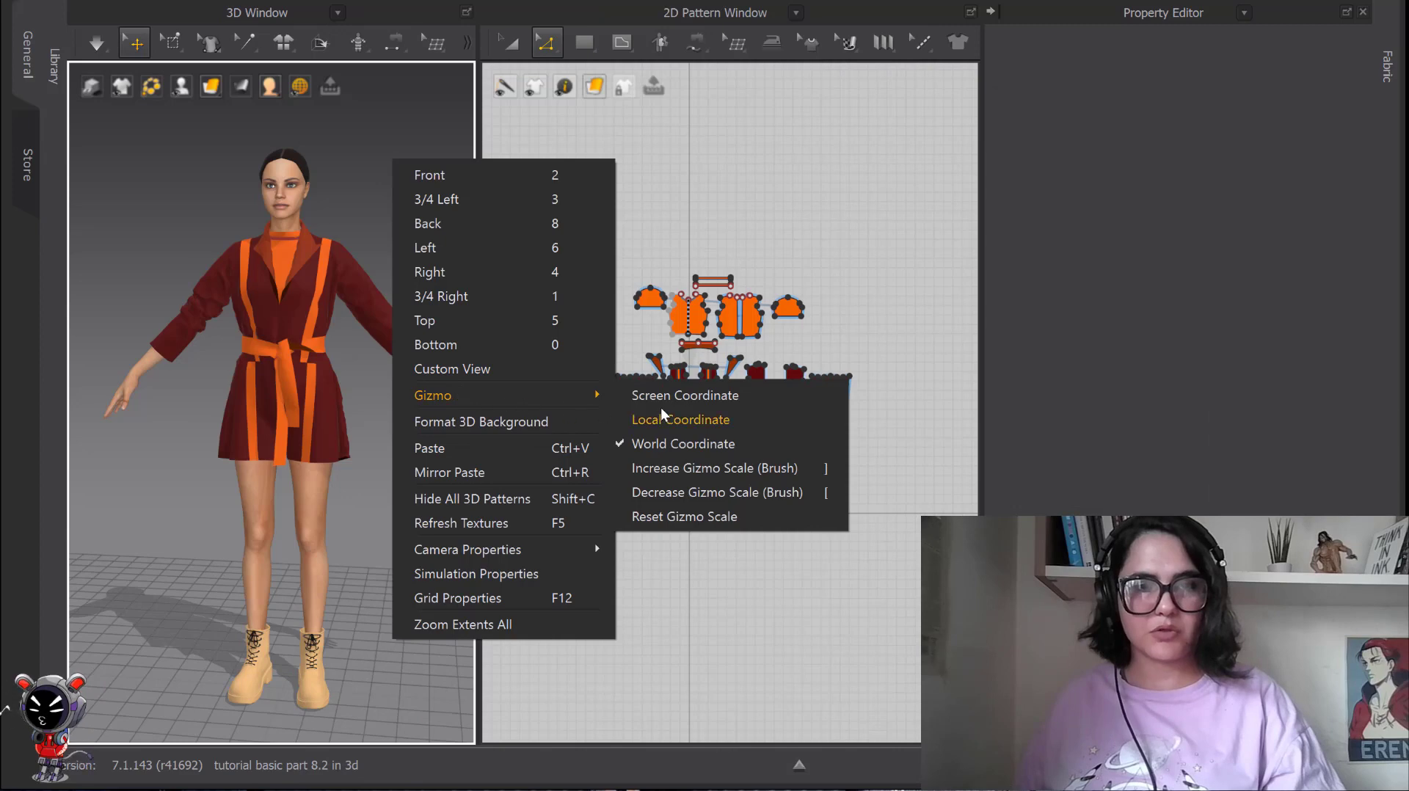
left_click(681, 489)
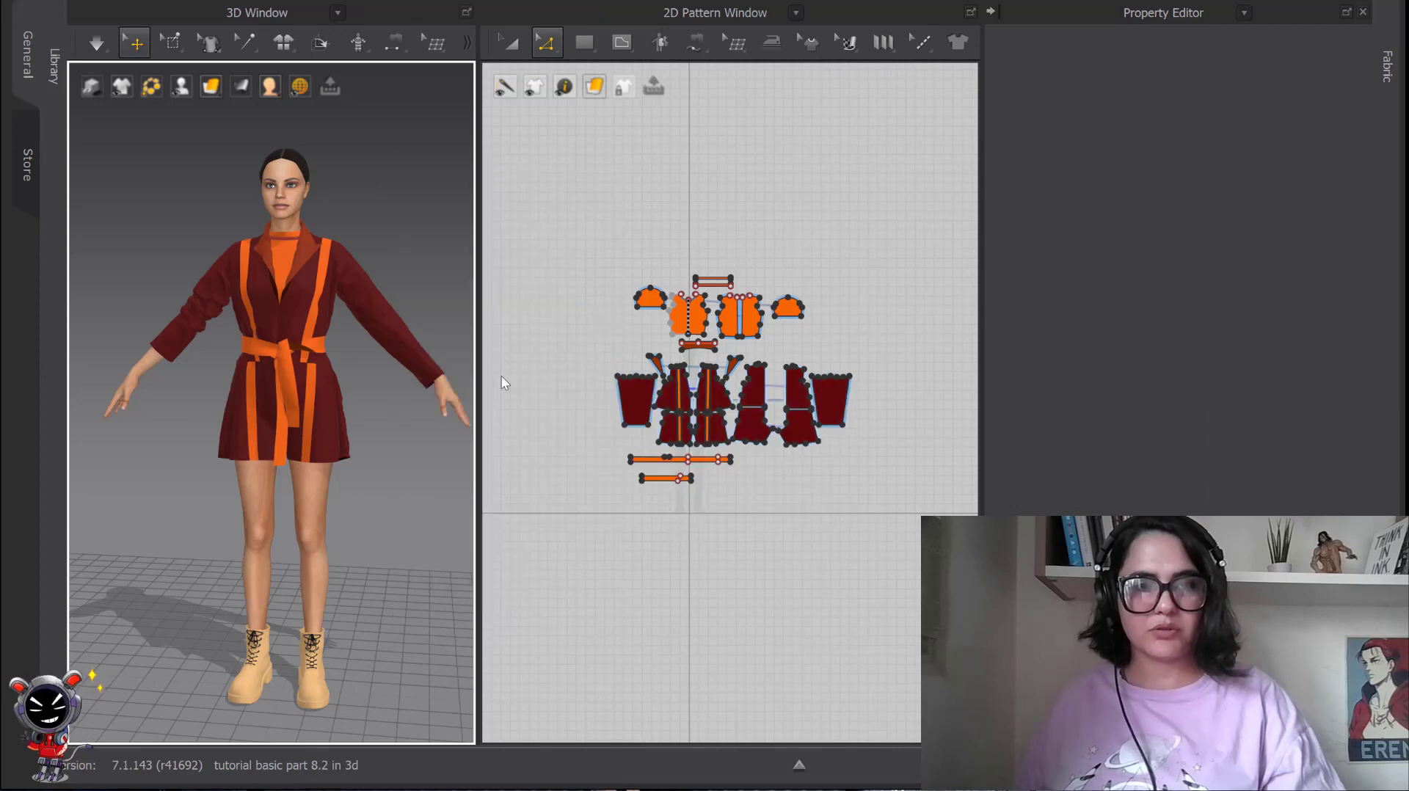
left_click(304, 311)
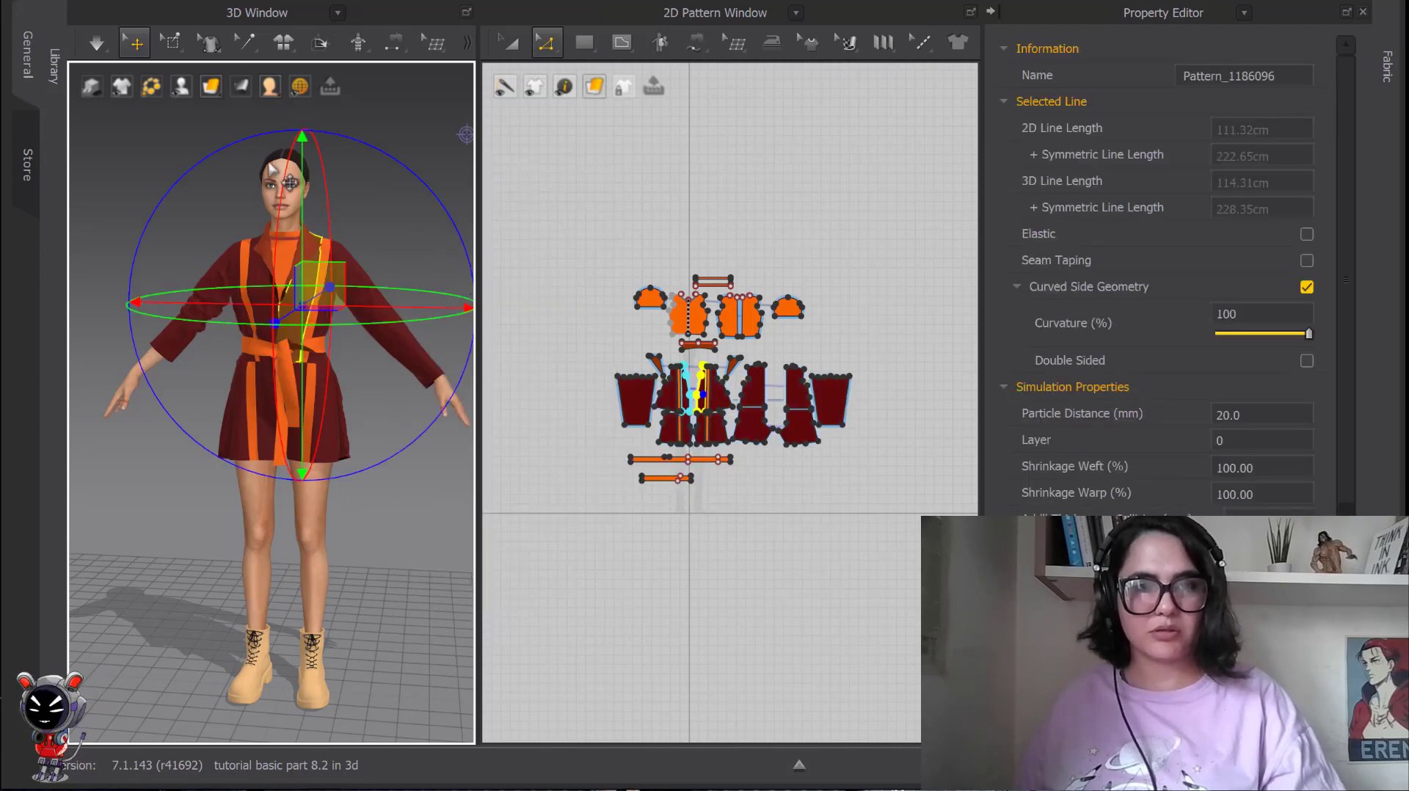
Reset the gizmo scale and select the orange strip on the jacket's front, avatar's left side, to check the gizmo.
right_click(405, 222)
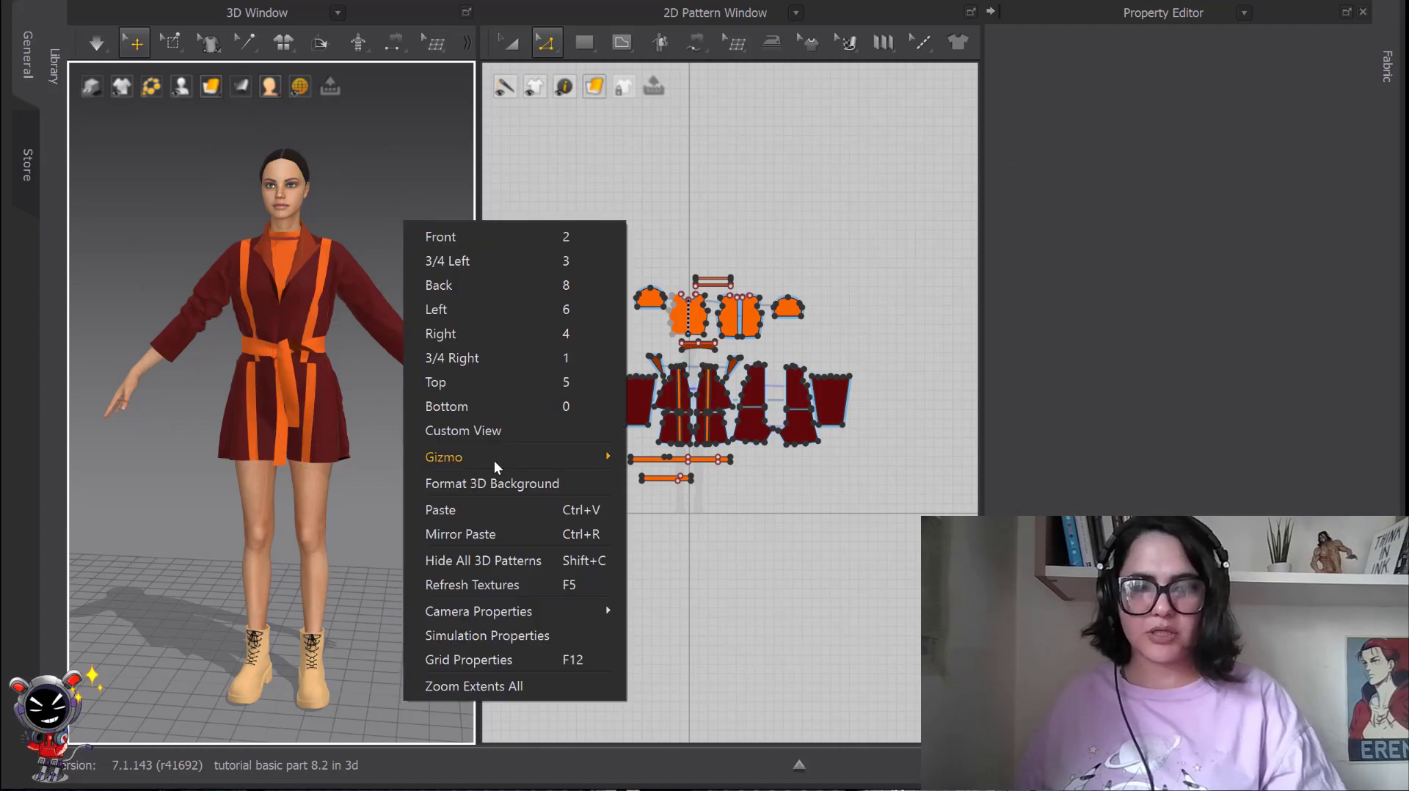
mouse_move(495, 462)
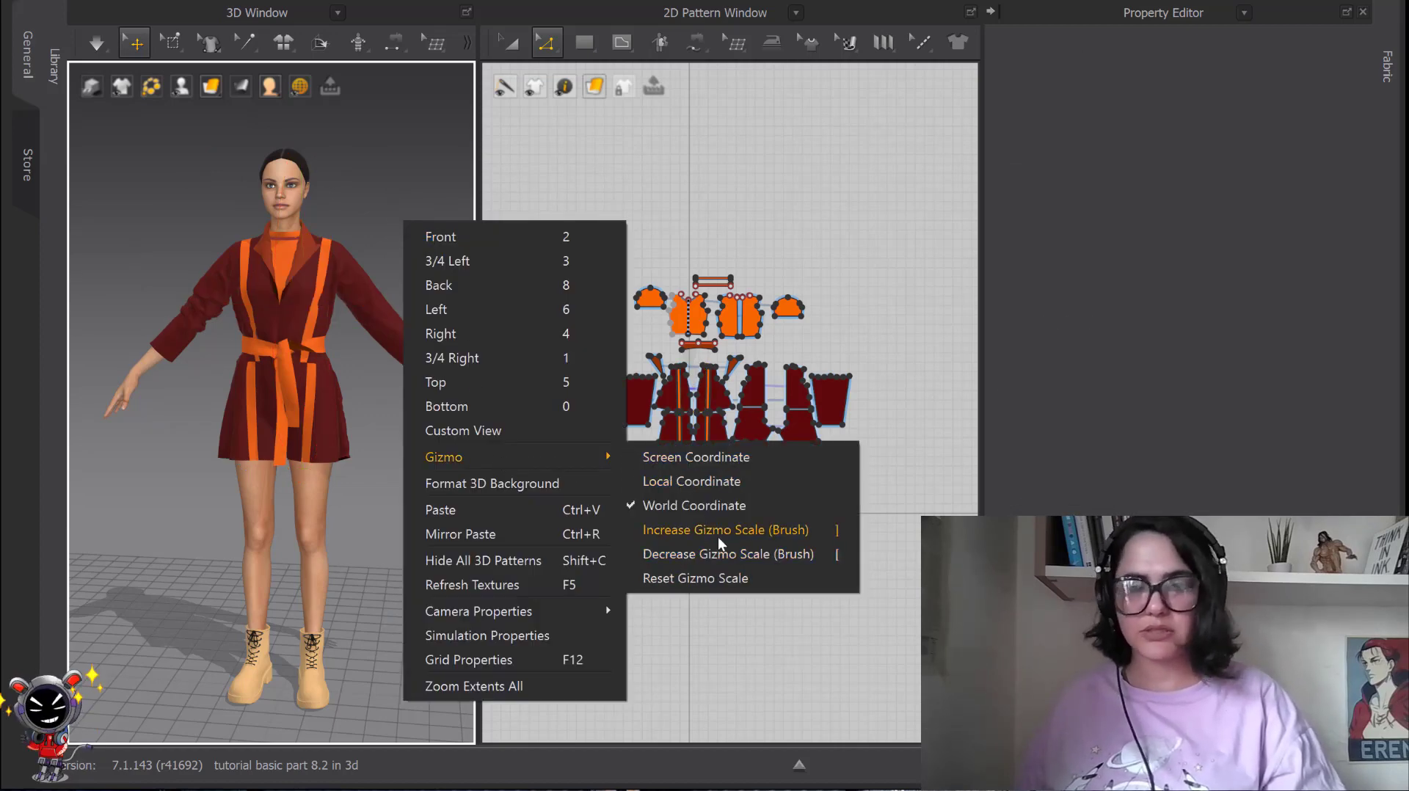
left_click(671, 578)
left_click(313, 313)
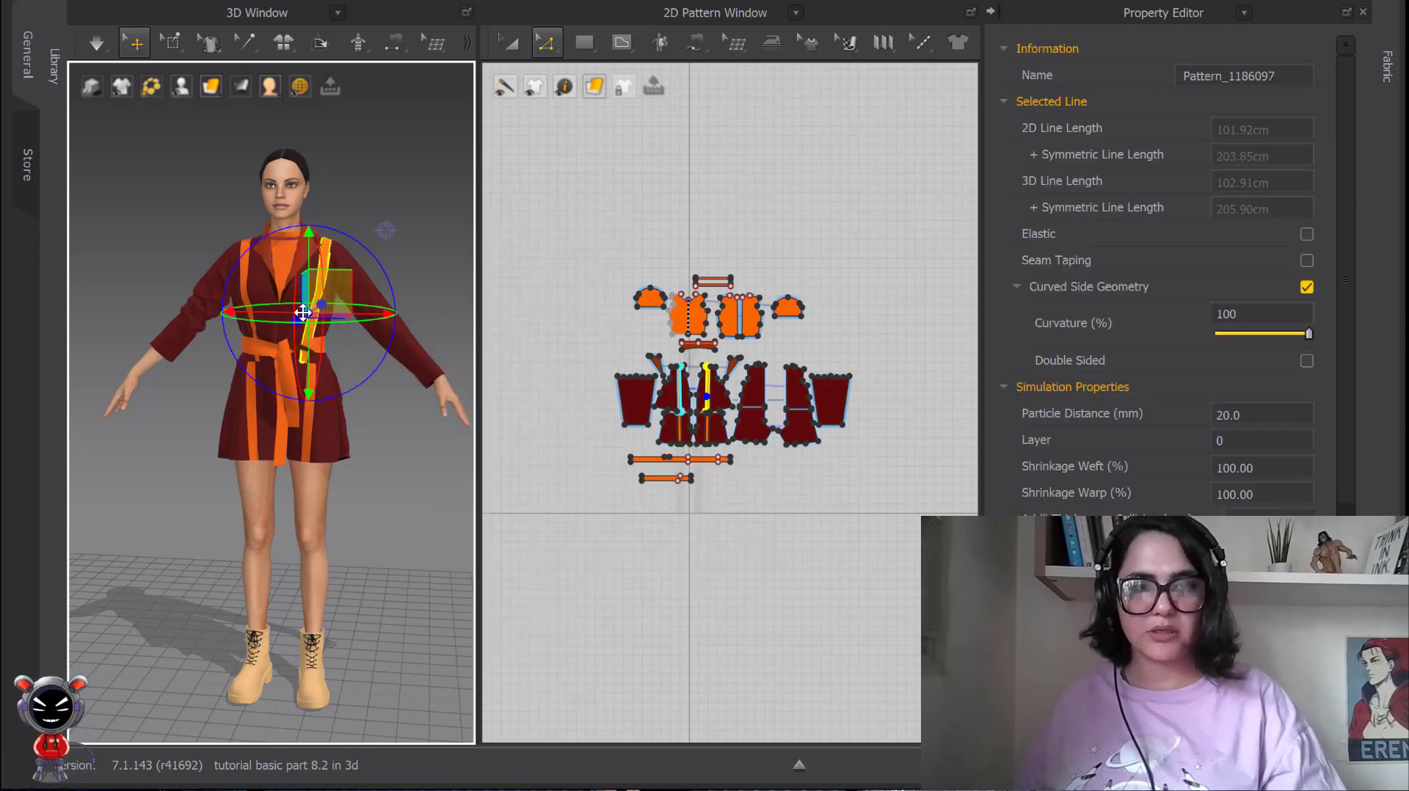
Select the jacket's lower front panel and the sleeve on the avatar's left arm in turn to compare their gizmos.
left_click(255, 280)
left_click(334, 422)
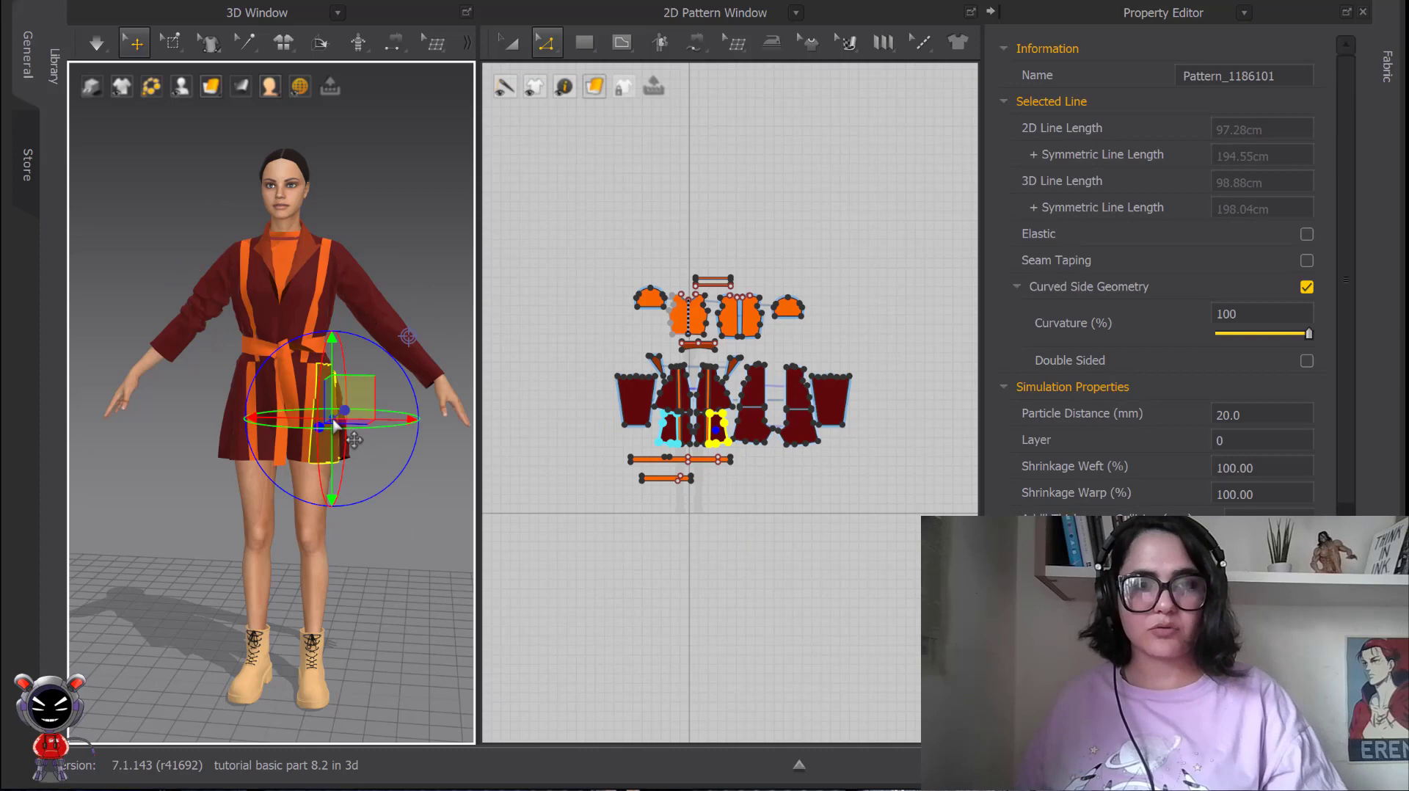
left_click(355, 279)
right_click(354, 279)
left_click(325, 134)
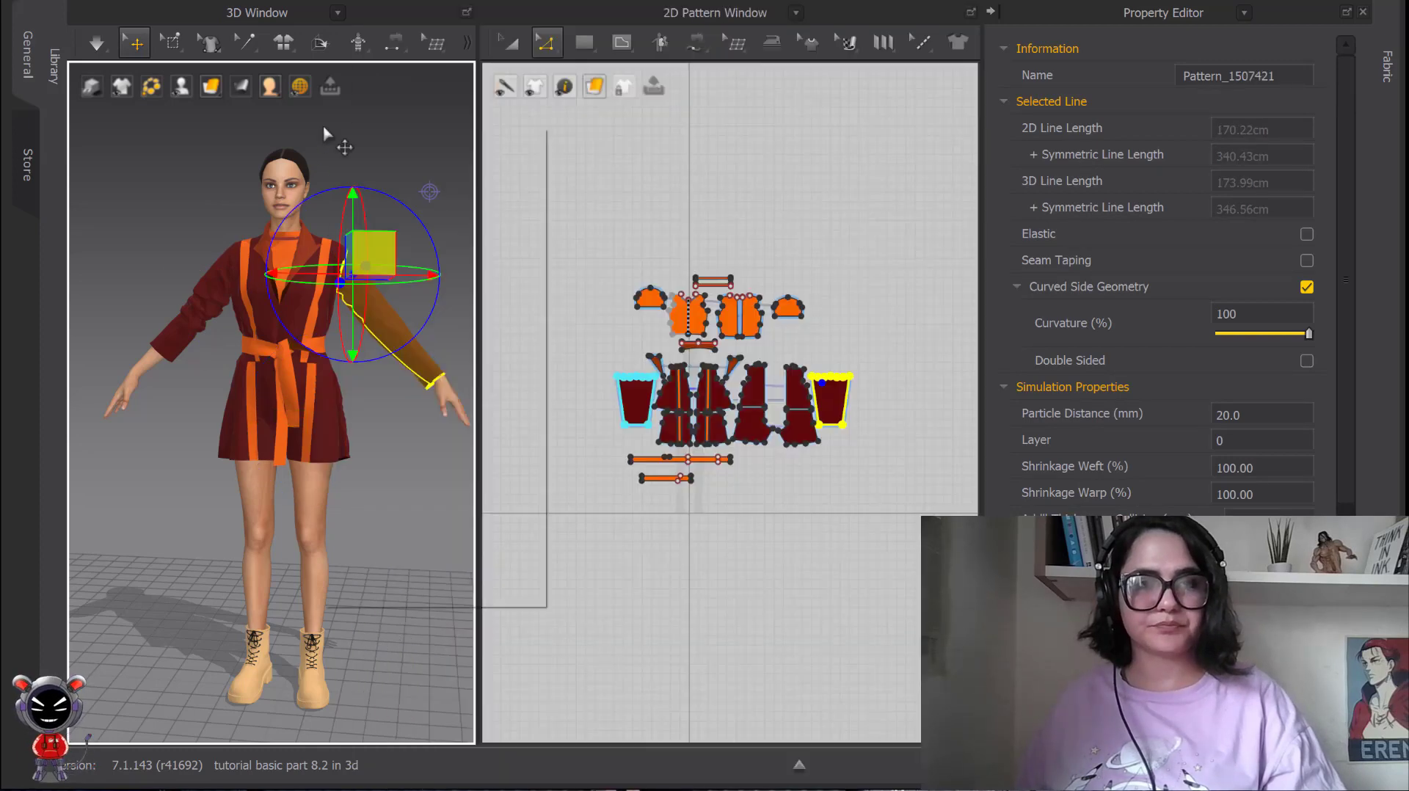
Check the gizmo coordinate options and view the World Coordinate gizmo of the jacket's inner front panel from a raised angle.
right_click(325, 129)
mouse_move(394, 361)
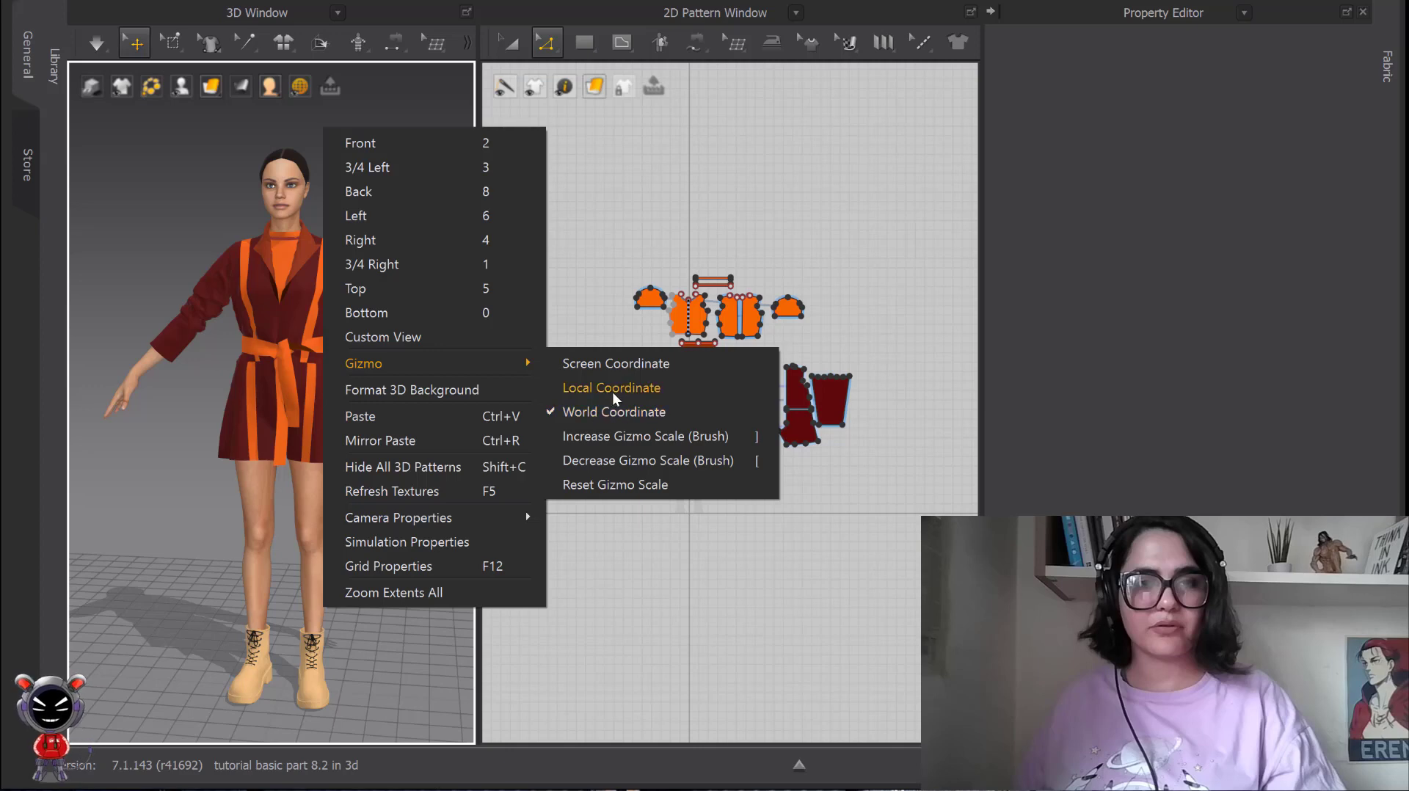
left_click(289, 275)
scroll(282, 279, "up", 3)
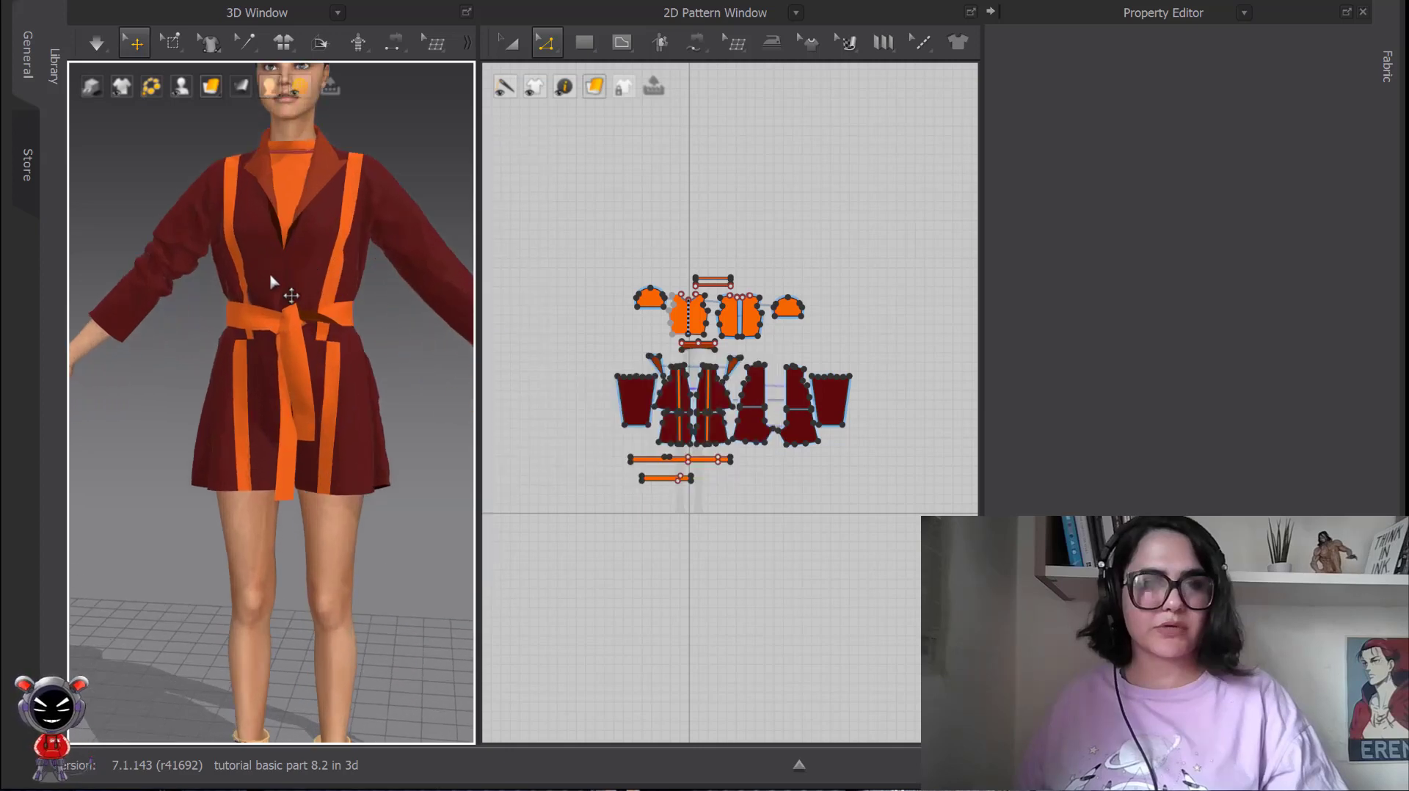
right_click(423, 167)
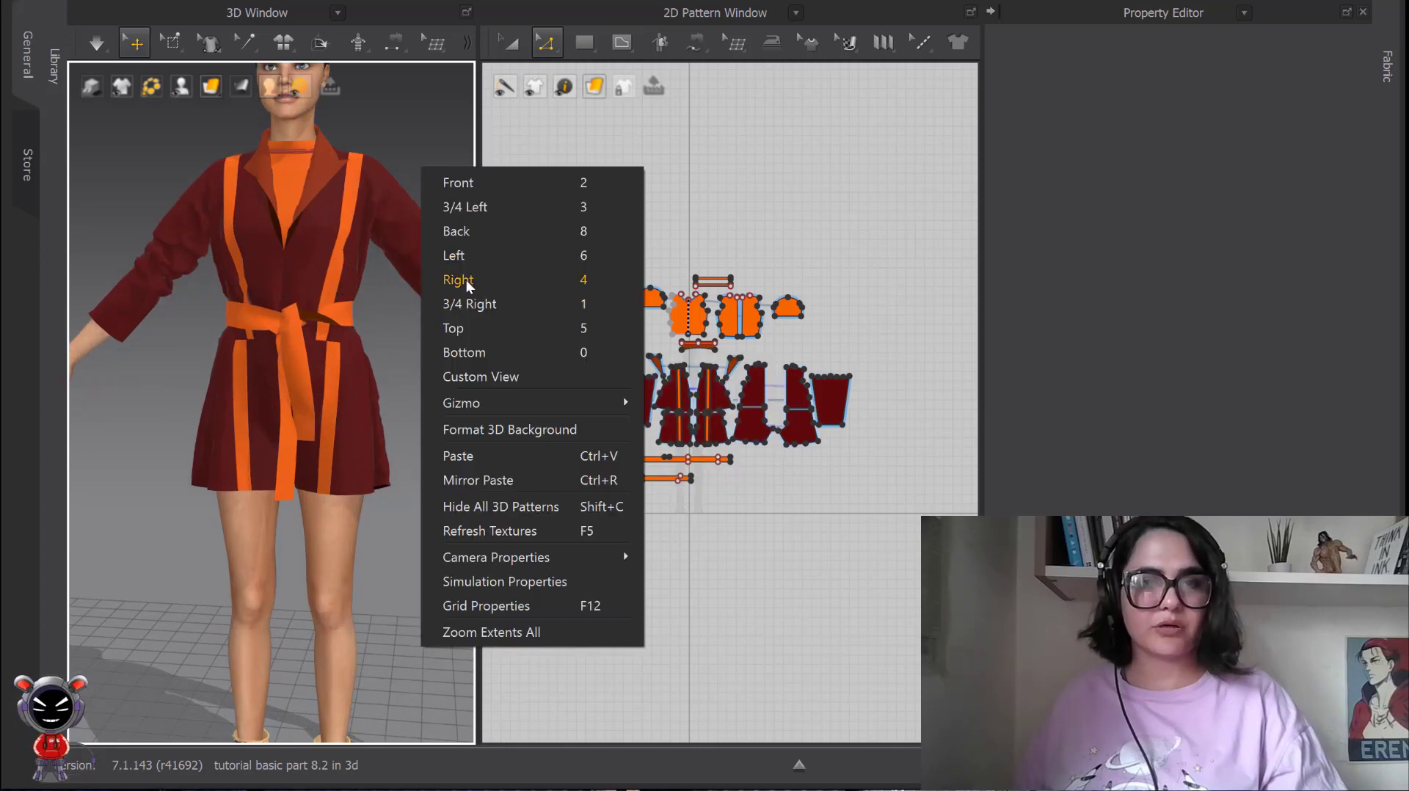
mouse_move(514, 400)
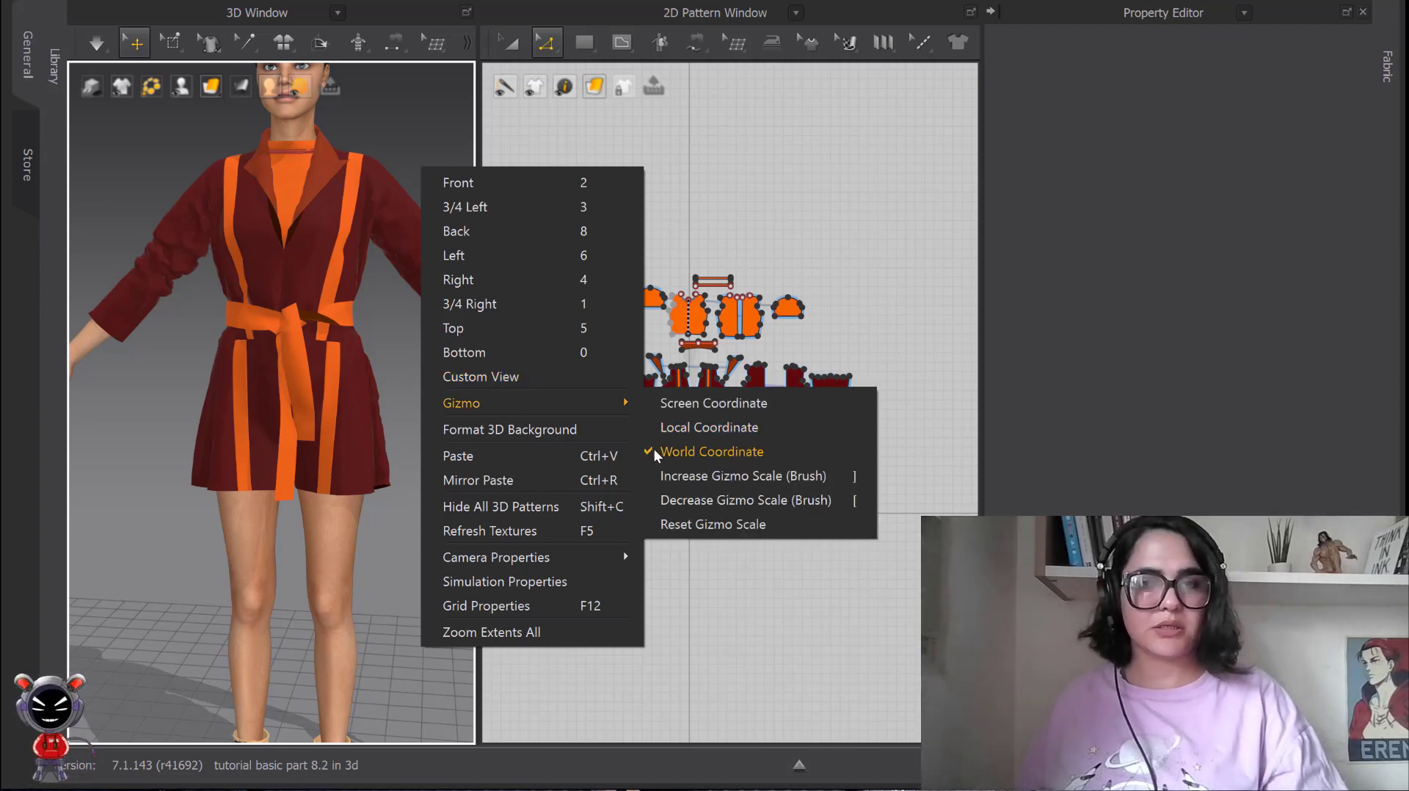
left_click(288, 242)
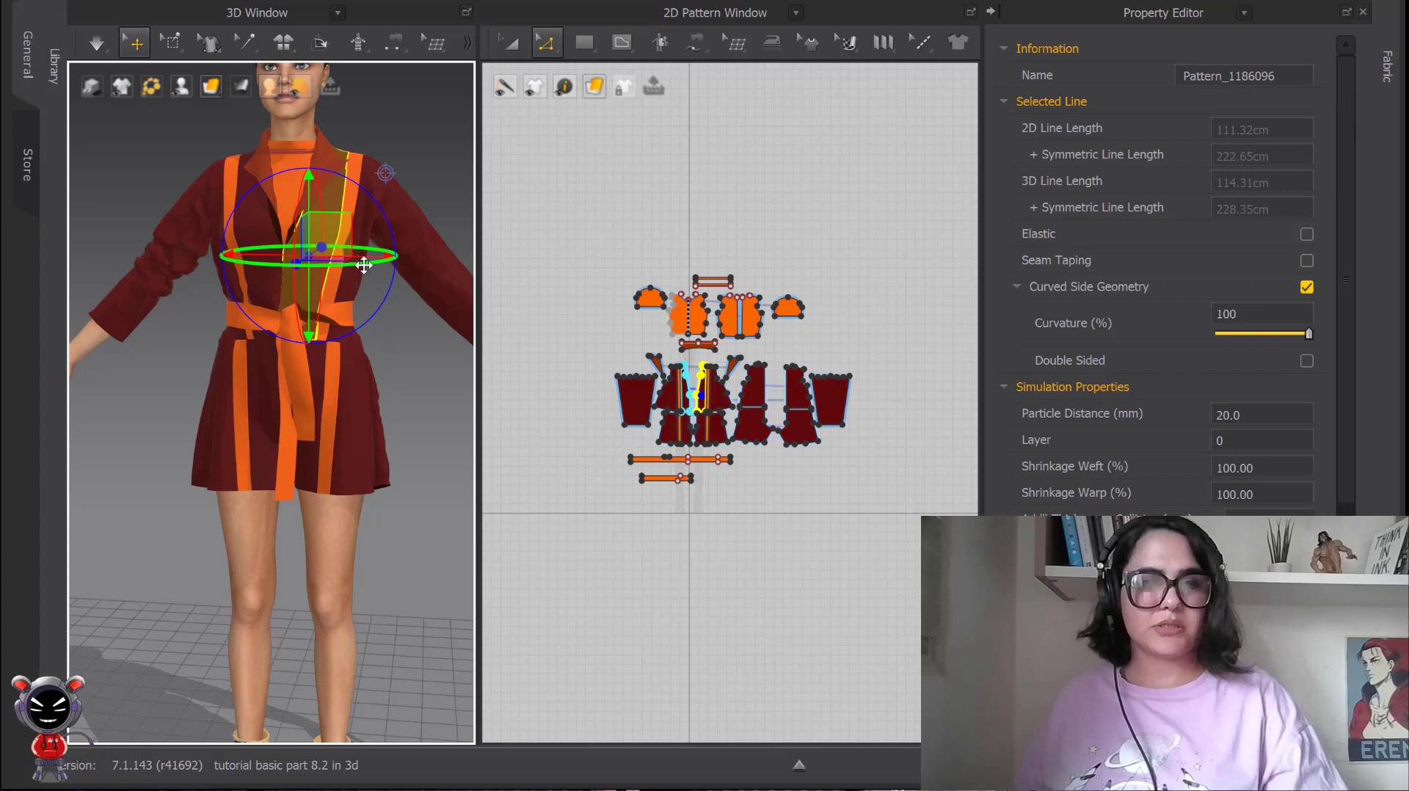
right_click_drag(361, 261, 389, 223)
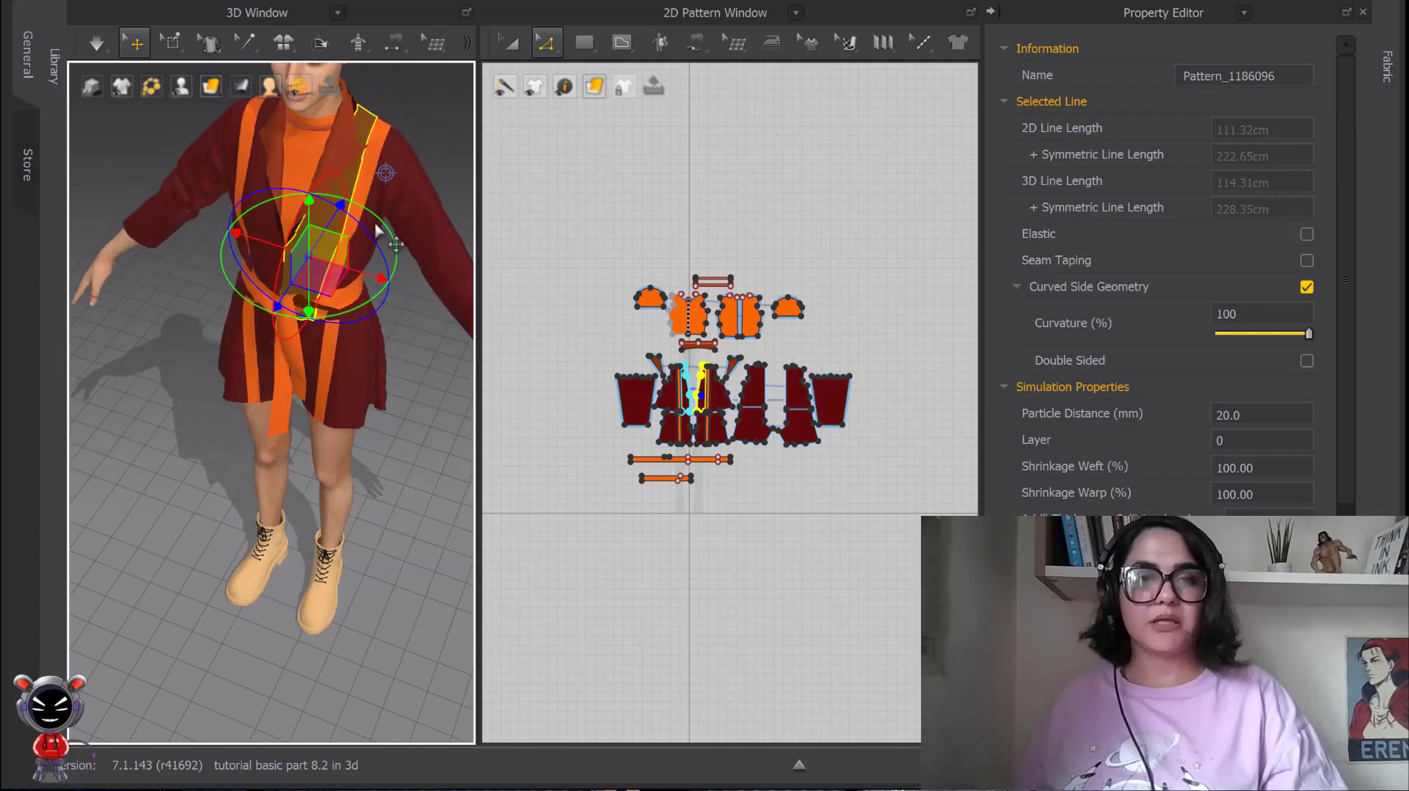
Switch the gizmo to Screen Coordinate through the application's preference settings.
left_click(393, 184)
right_click(398, 184)
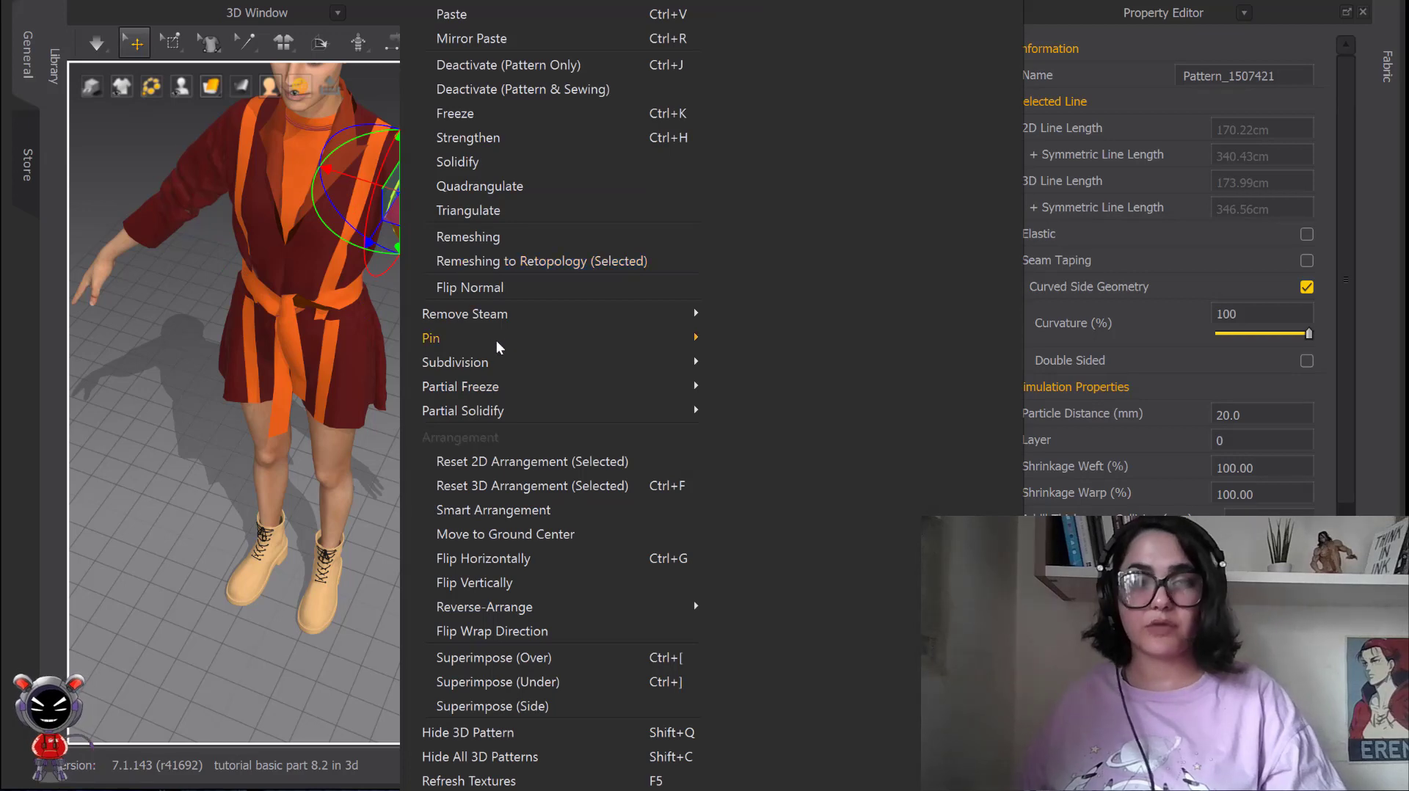
left_click(395, 475)
right_click(394, 483)
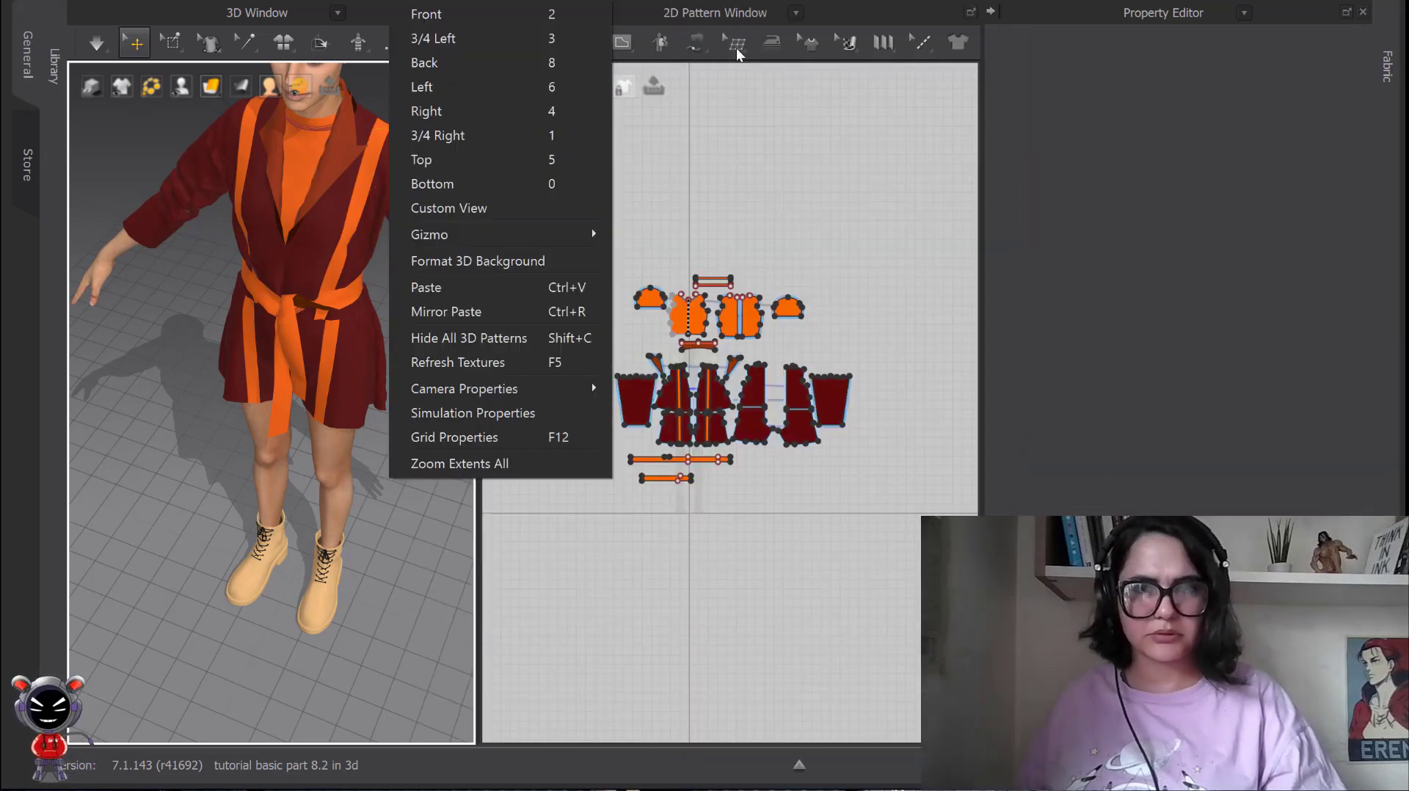
left_click(825, 0)
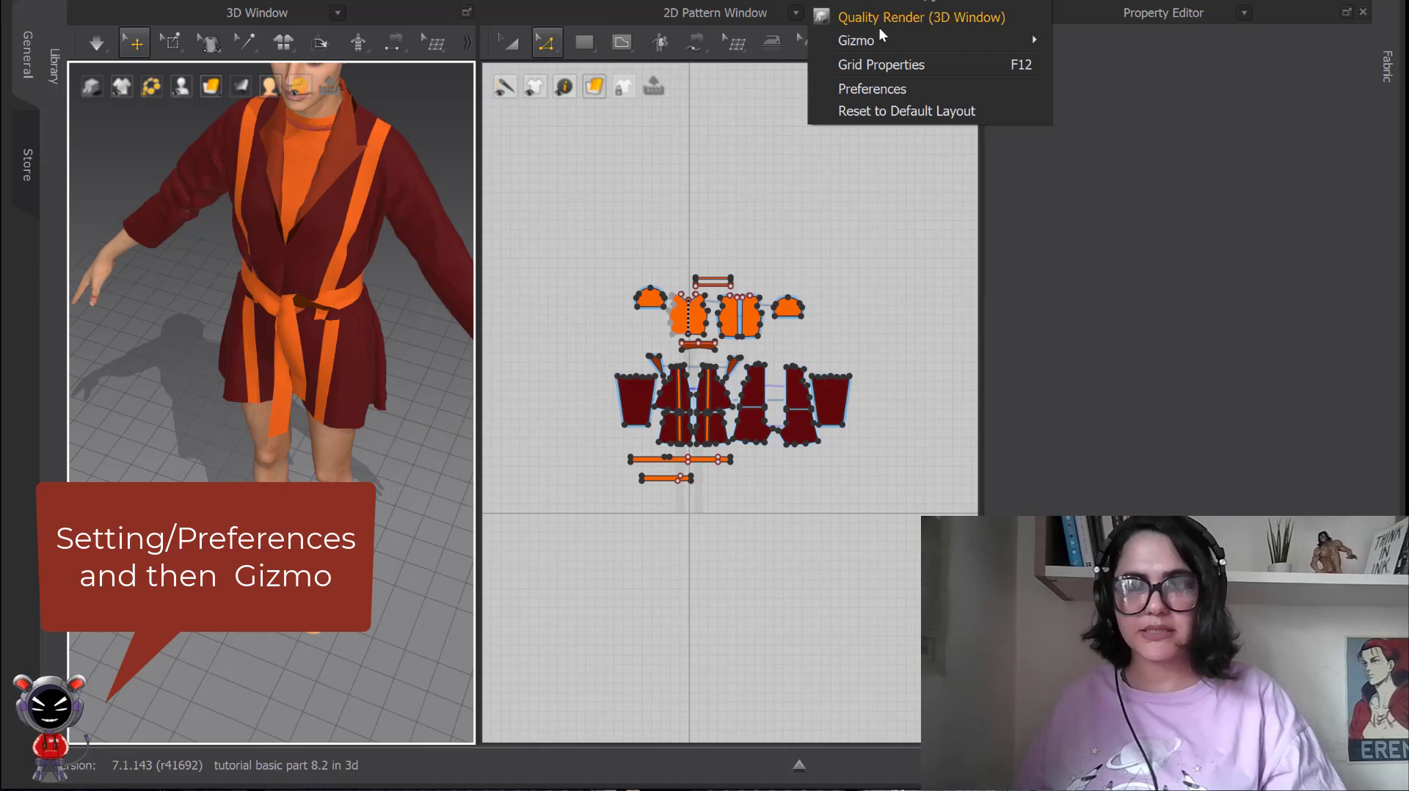
mouse_move(869, 42)
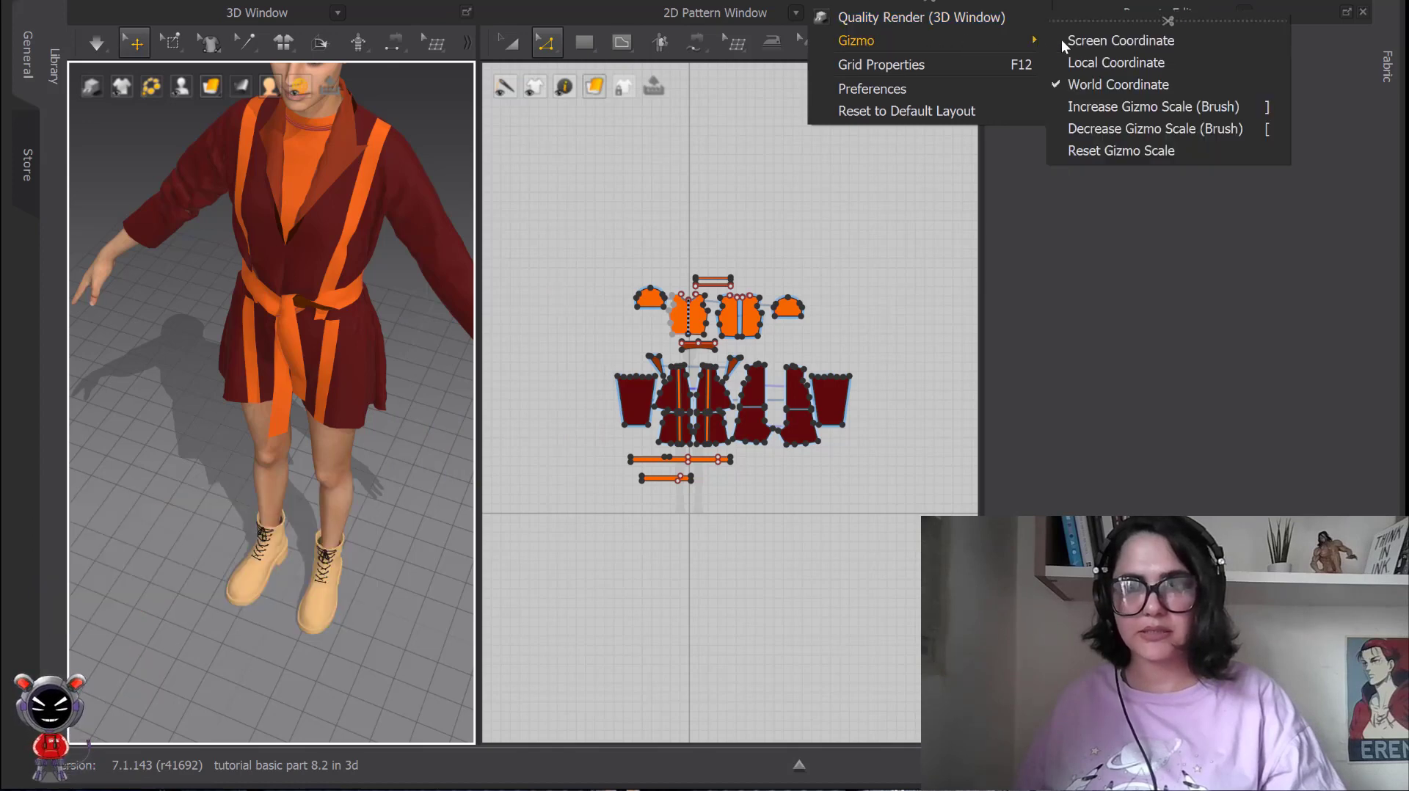
left_click(1097, 40)
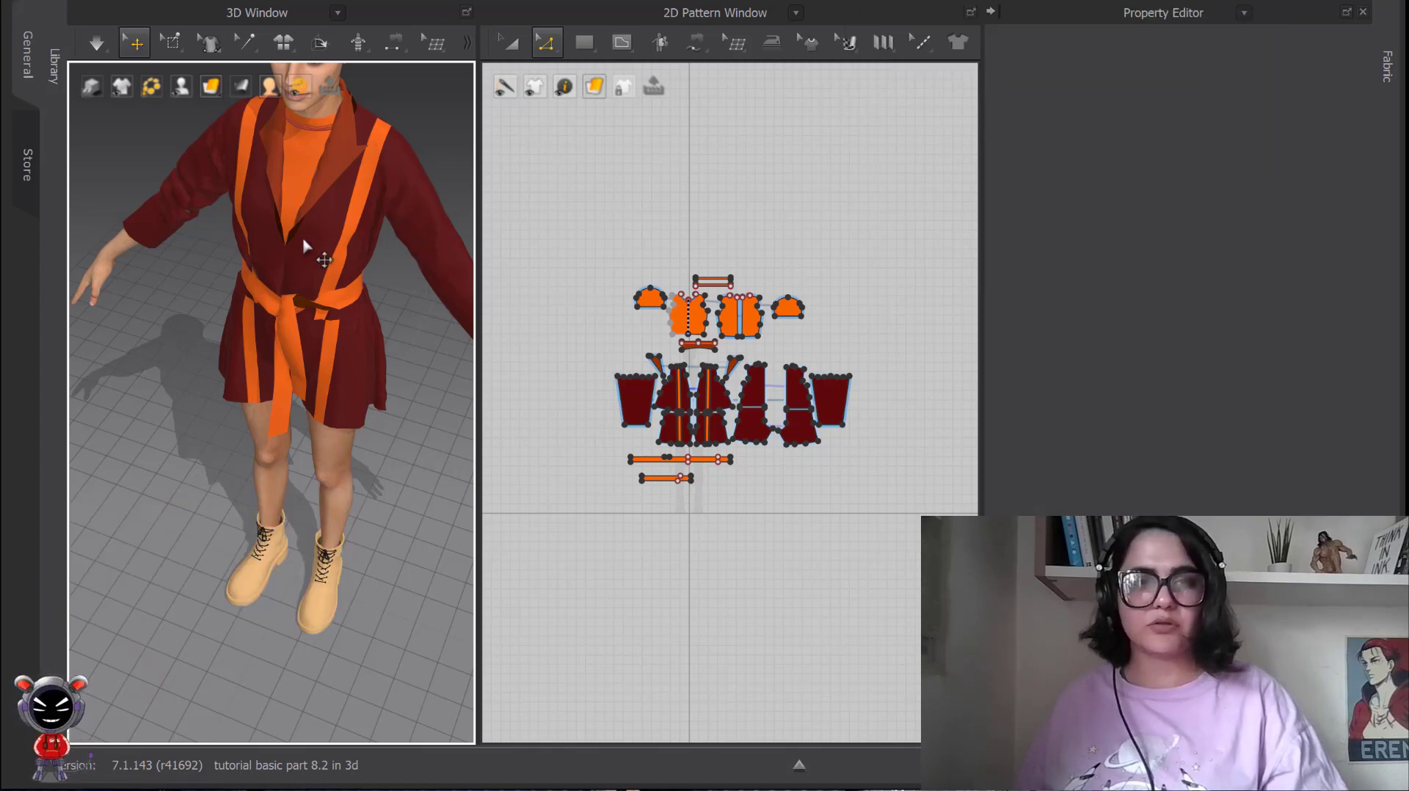
Select the jacket's inner front panel and examine its Screen Coordinate gizmo from a lower, rotated angle.
right_click(308, 266)
left_click(197, 305)
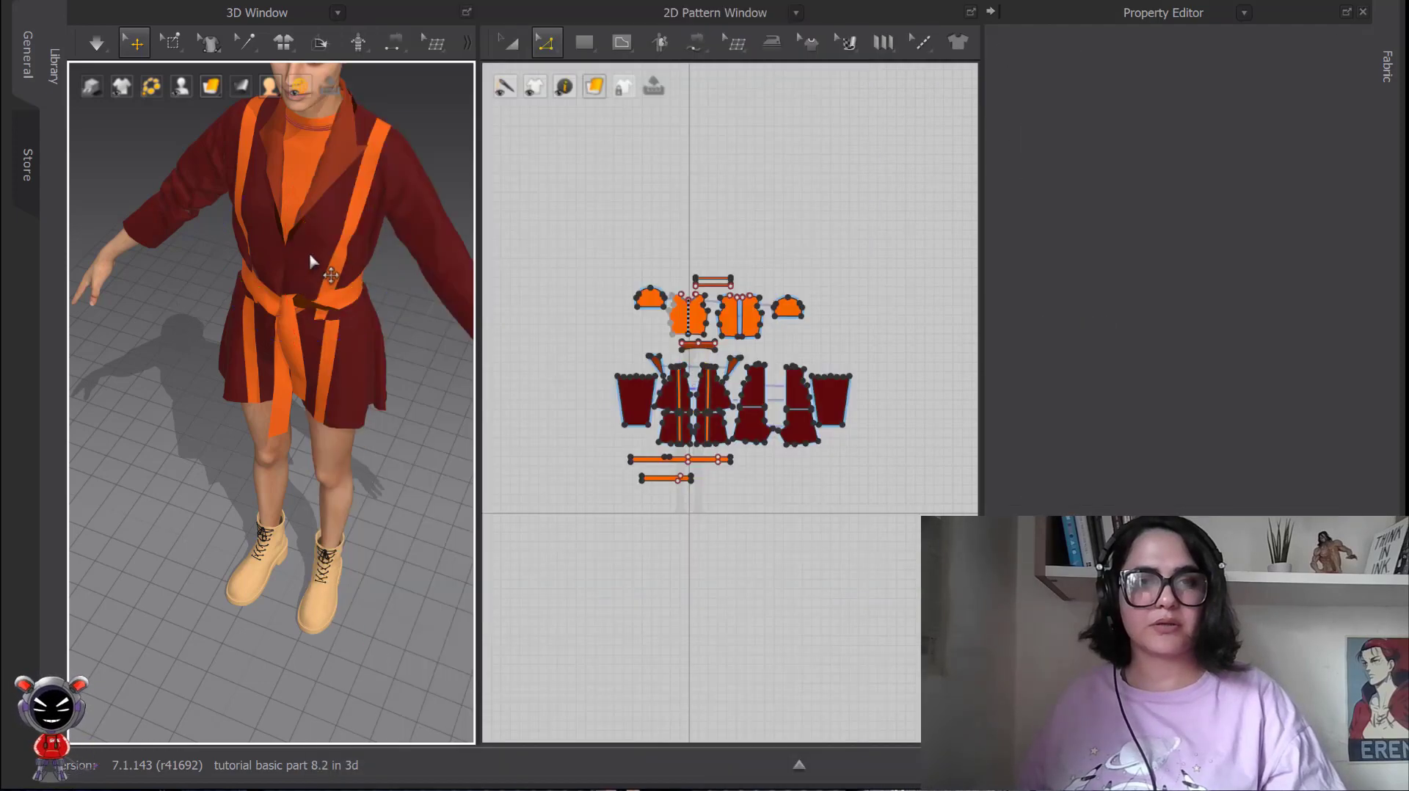
left_click(312, 260)
right_click_drag(316, 259, 298, 216)
Switch the gizmo back to World Coordinate, check it on the inner front panel, and deselect the panel.
left_click(829, 2)
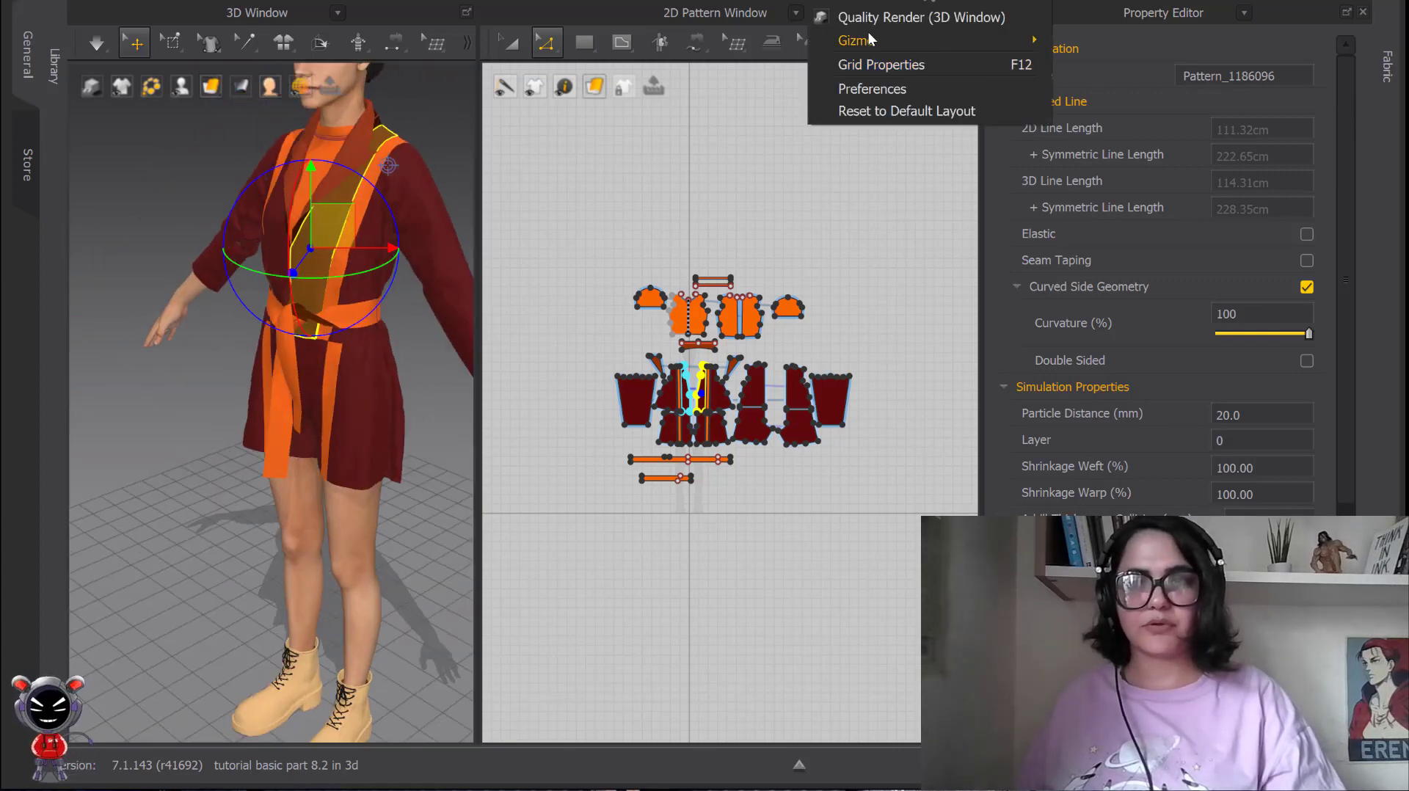
mouse_move(869, 38)
left_click(1142, 86)
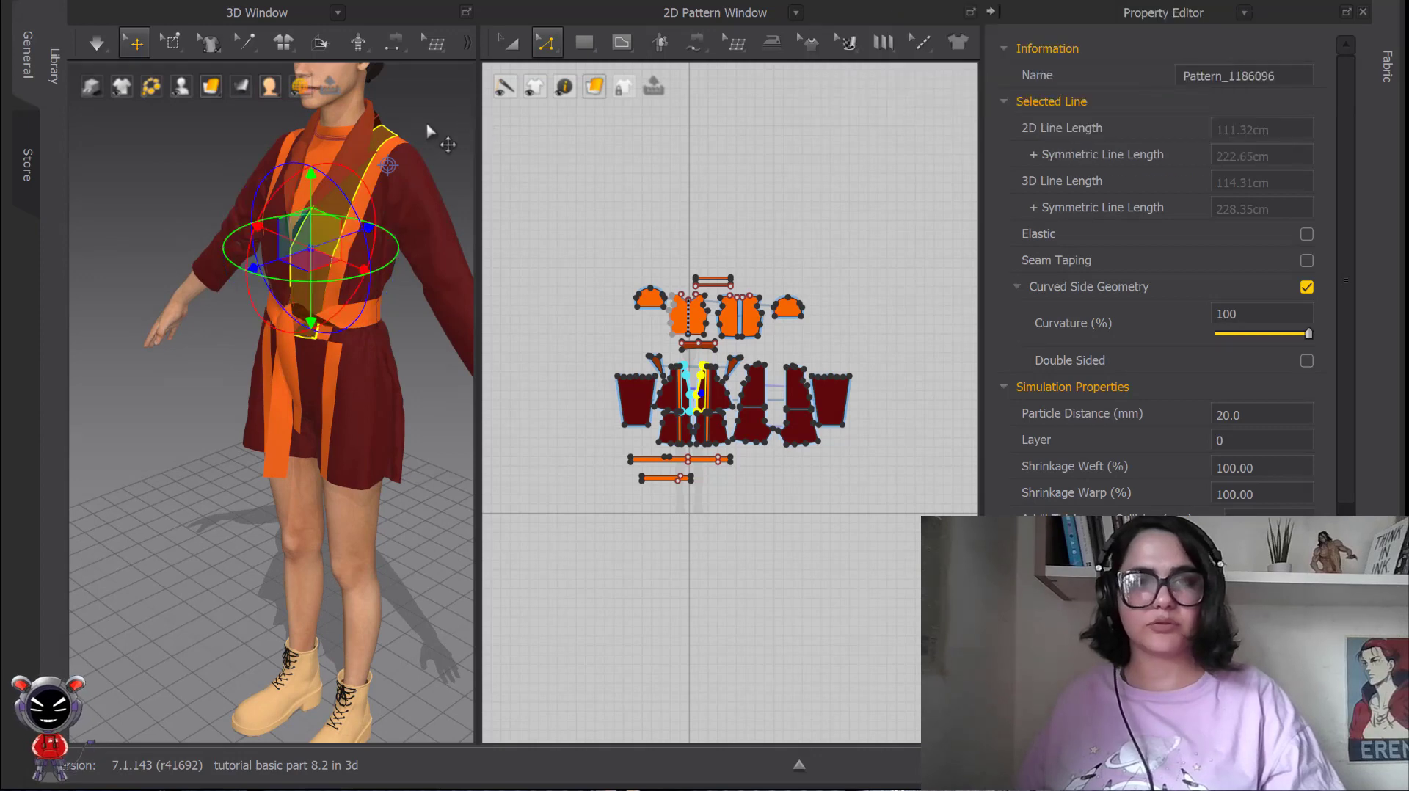
scroll(427, 127, "down", 3)
left_click(405, 169)
right_click_drag(405, 171, 427, 164)
middle_click_drag(427, 166, 400, 117)
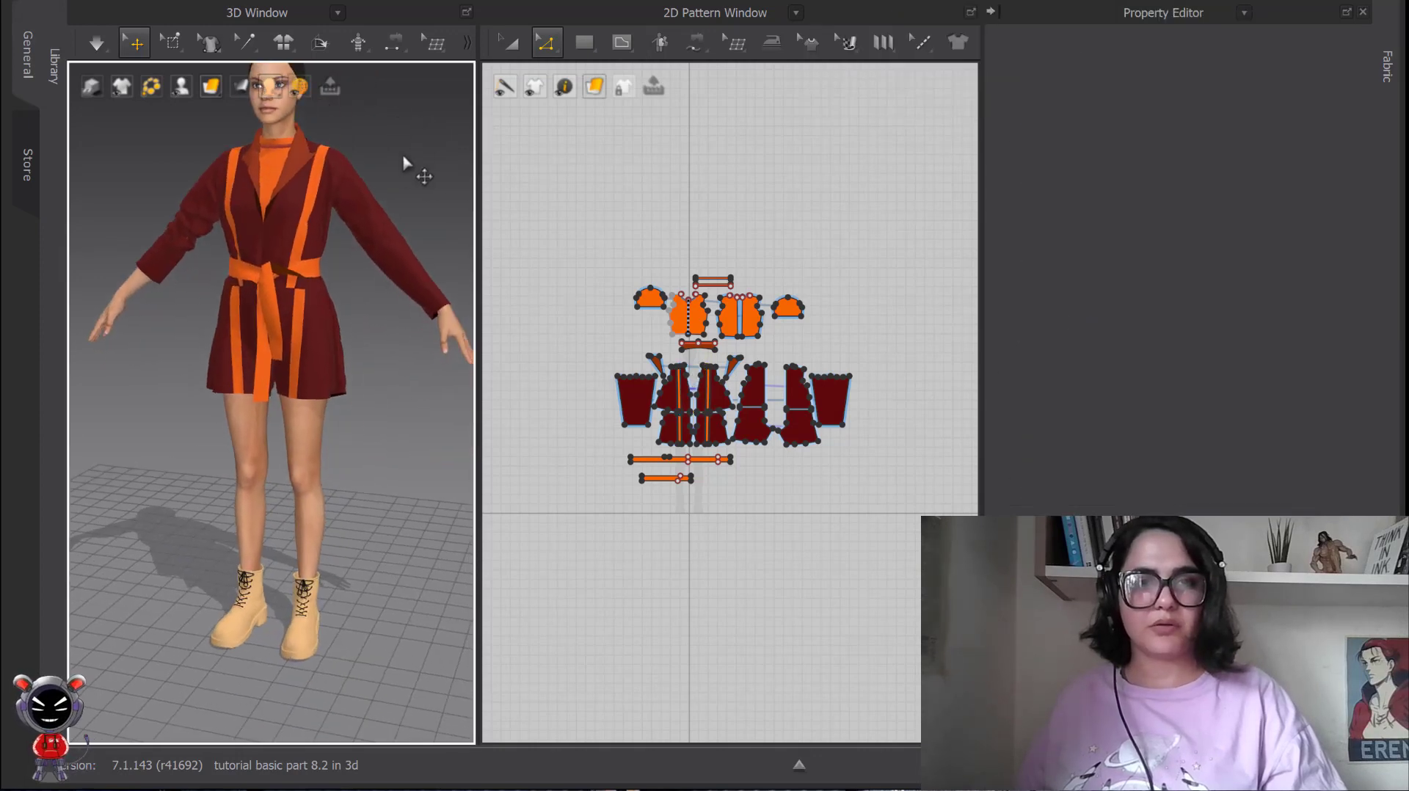
Try a solid fill with different colours for the 3D window background, discard the colour choice and reset the background.
right_click(404, 157)
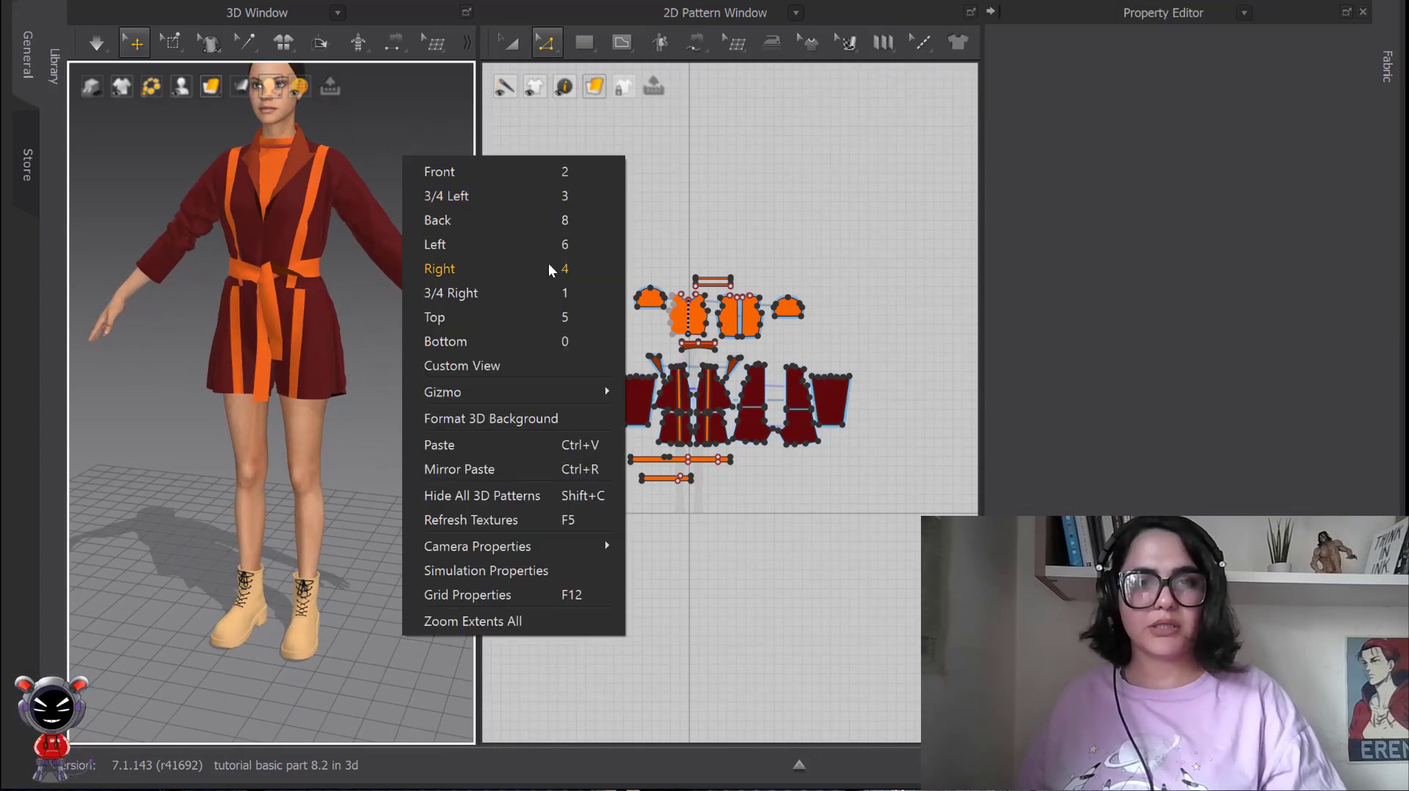
left_click(464, 425)
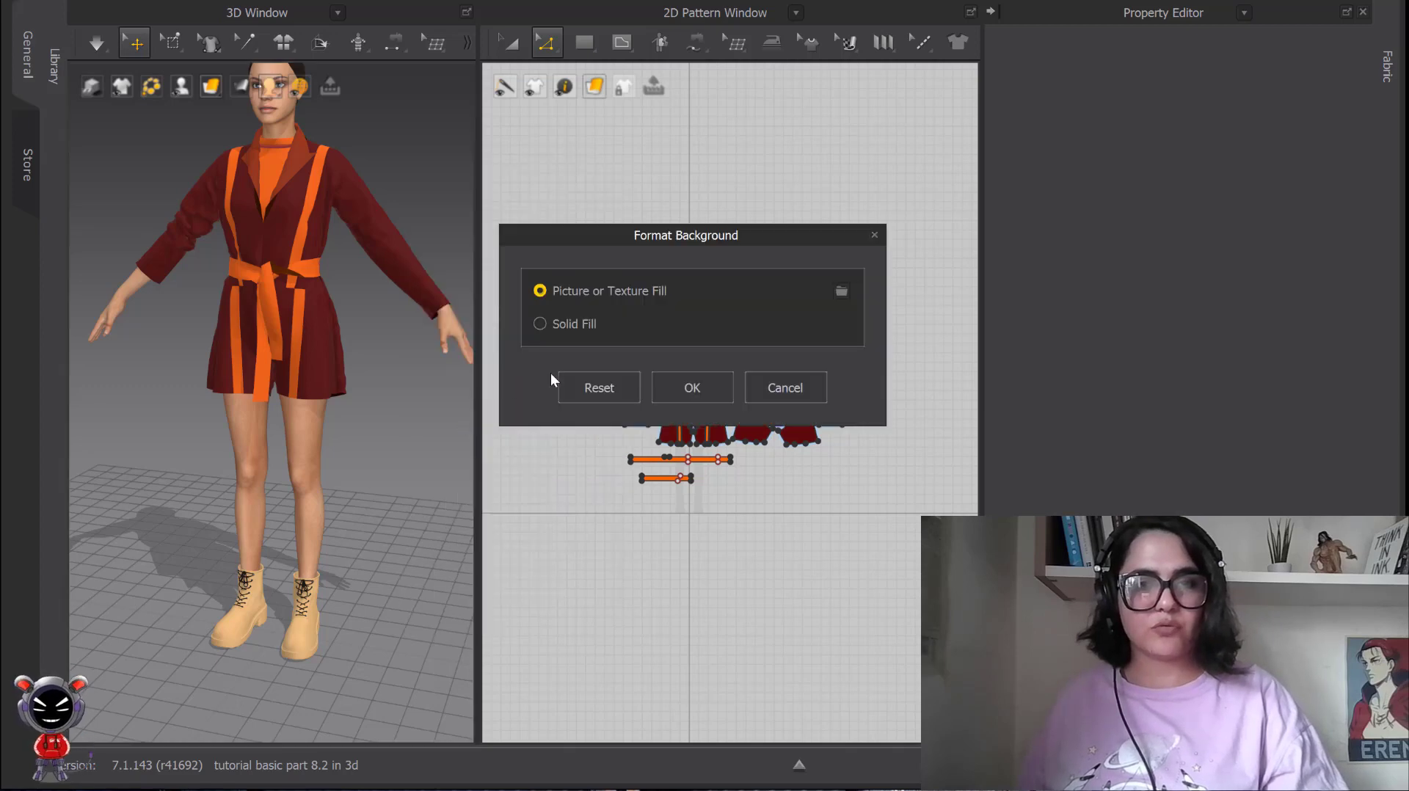
left_click(541, 325)
left_click(821, 327)
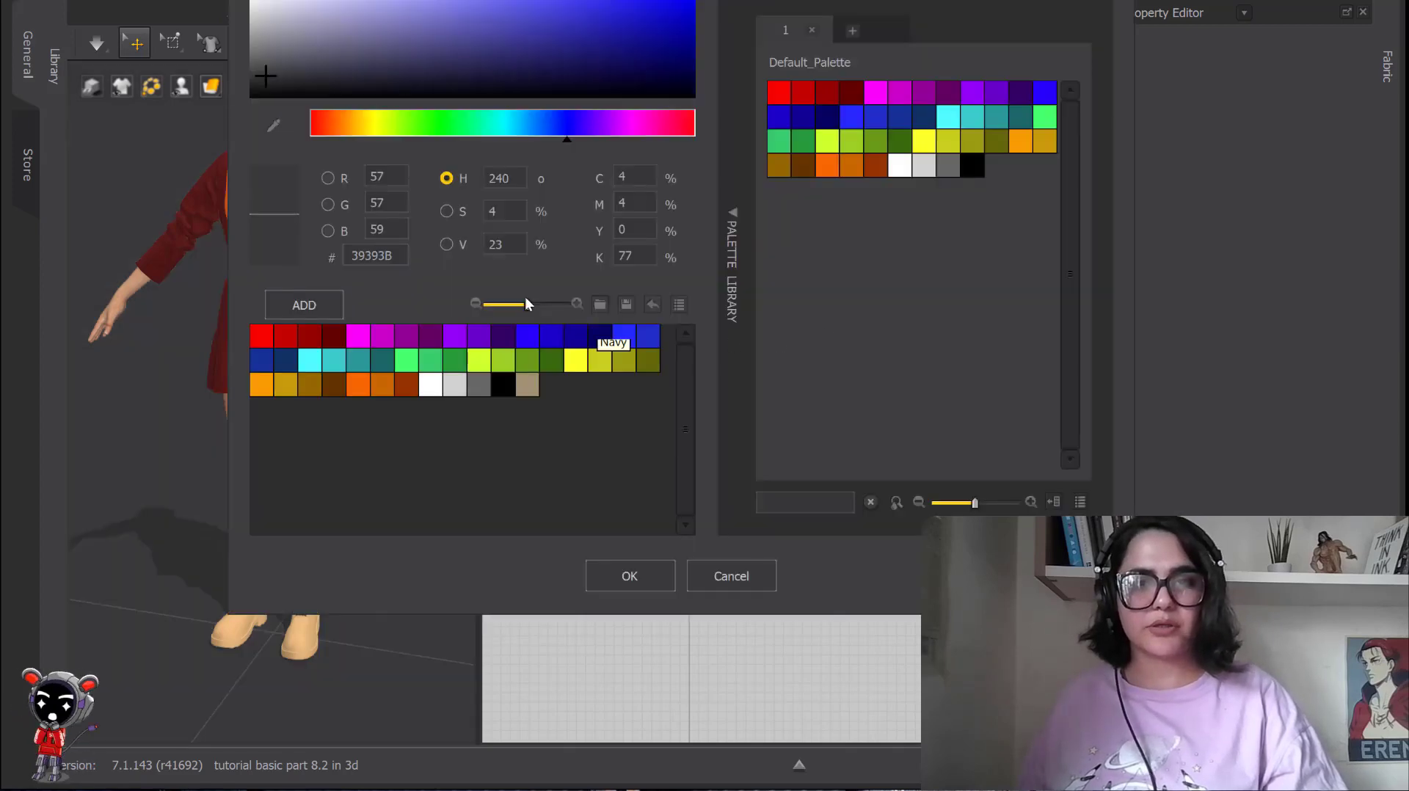
left_click(558, 362)
left_click(514, 359)
left_click(624, 336)
left_click(731, 579)
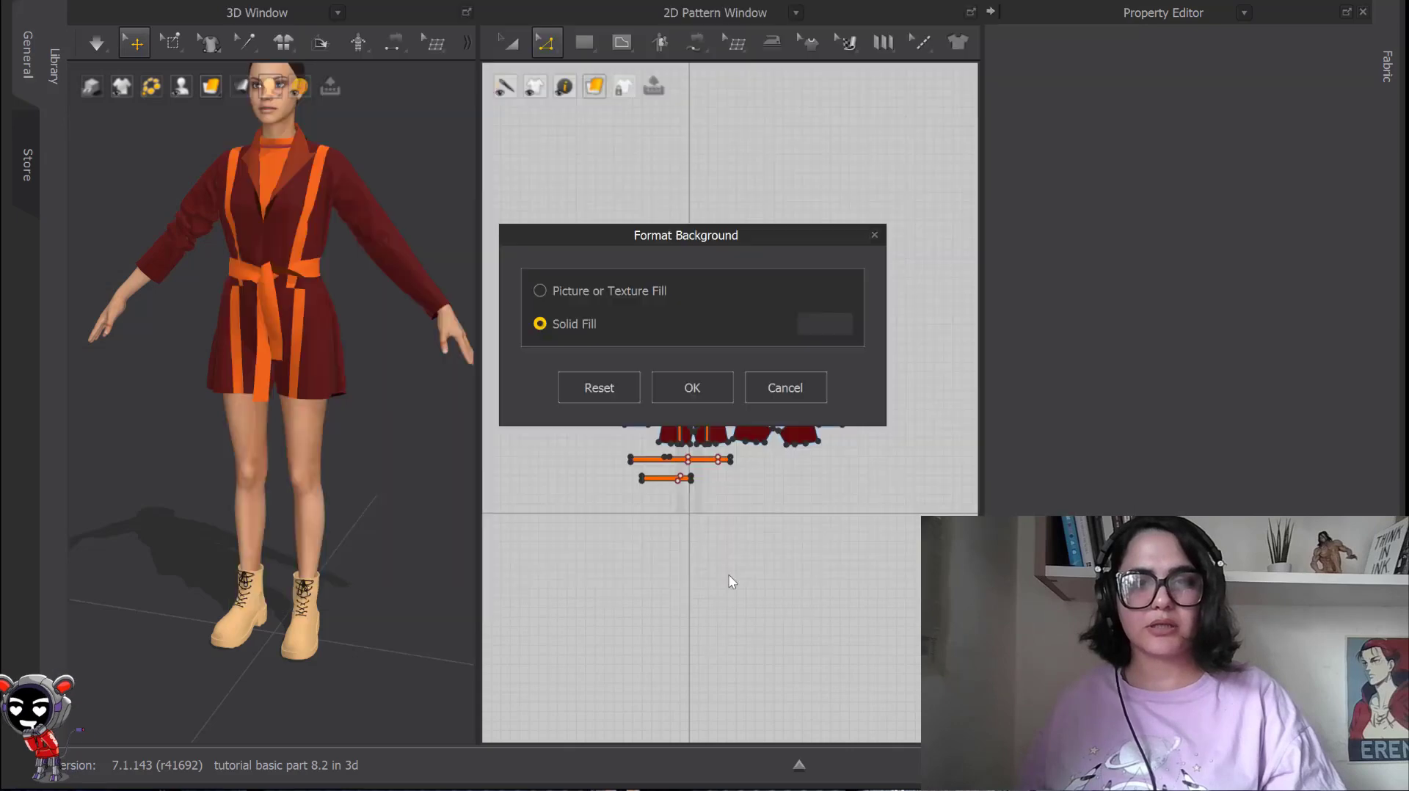
left_click(601, 387)
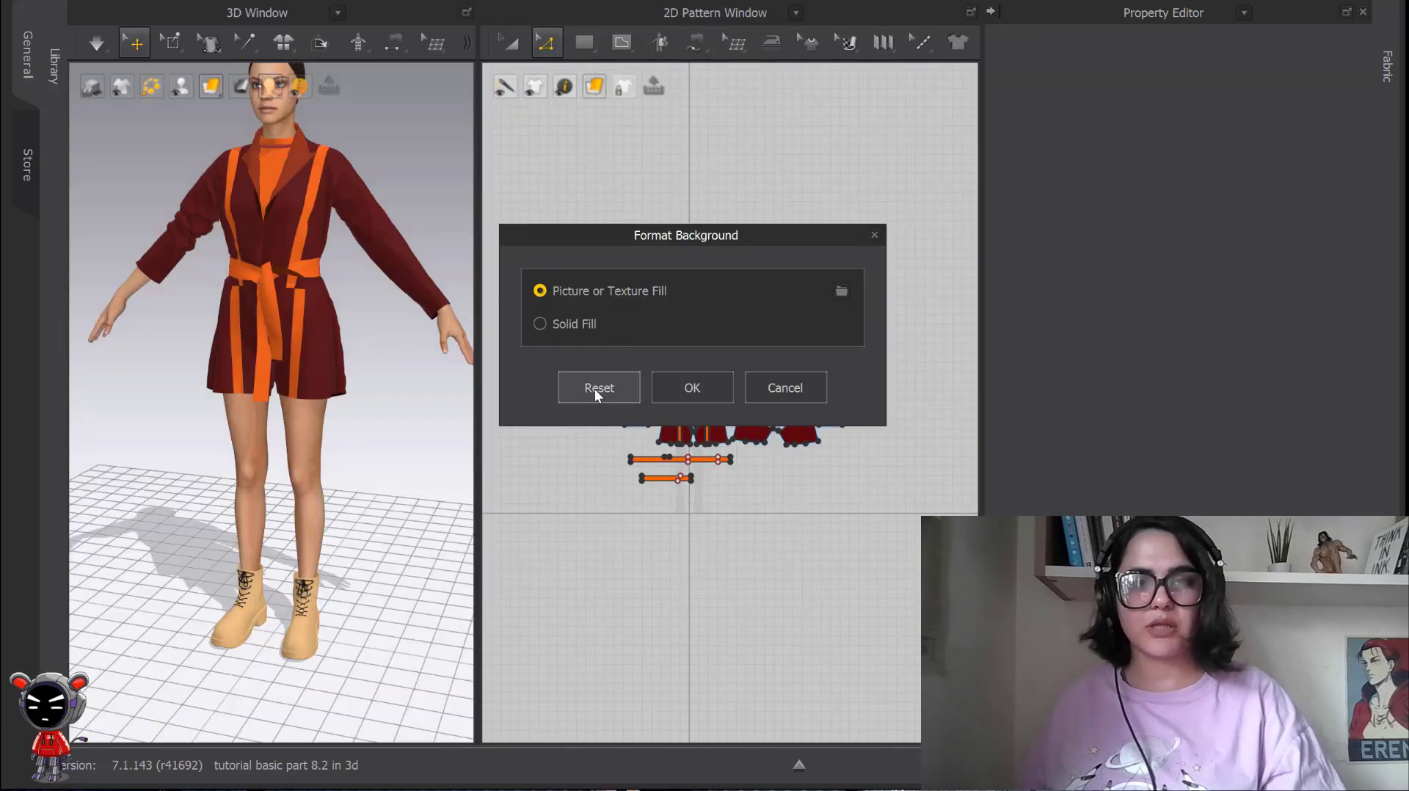
left_click(680, 388)
Hide all 3D patterns on the avatar and show the garment again through the garment display options.
scroll(422, 219, "down", 3)
mouse_move(376, 238)
right_mouse_down()
mouse_move(401, 244)
mouse_move(343, 254)
mouse_move(371, 252)
right_mouse_up()
scroll(341, 257, "up", 2)
key("v")
right_click(396, 255)
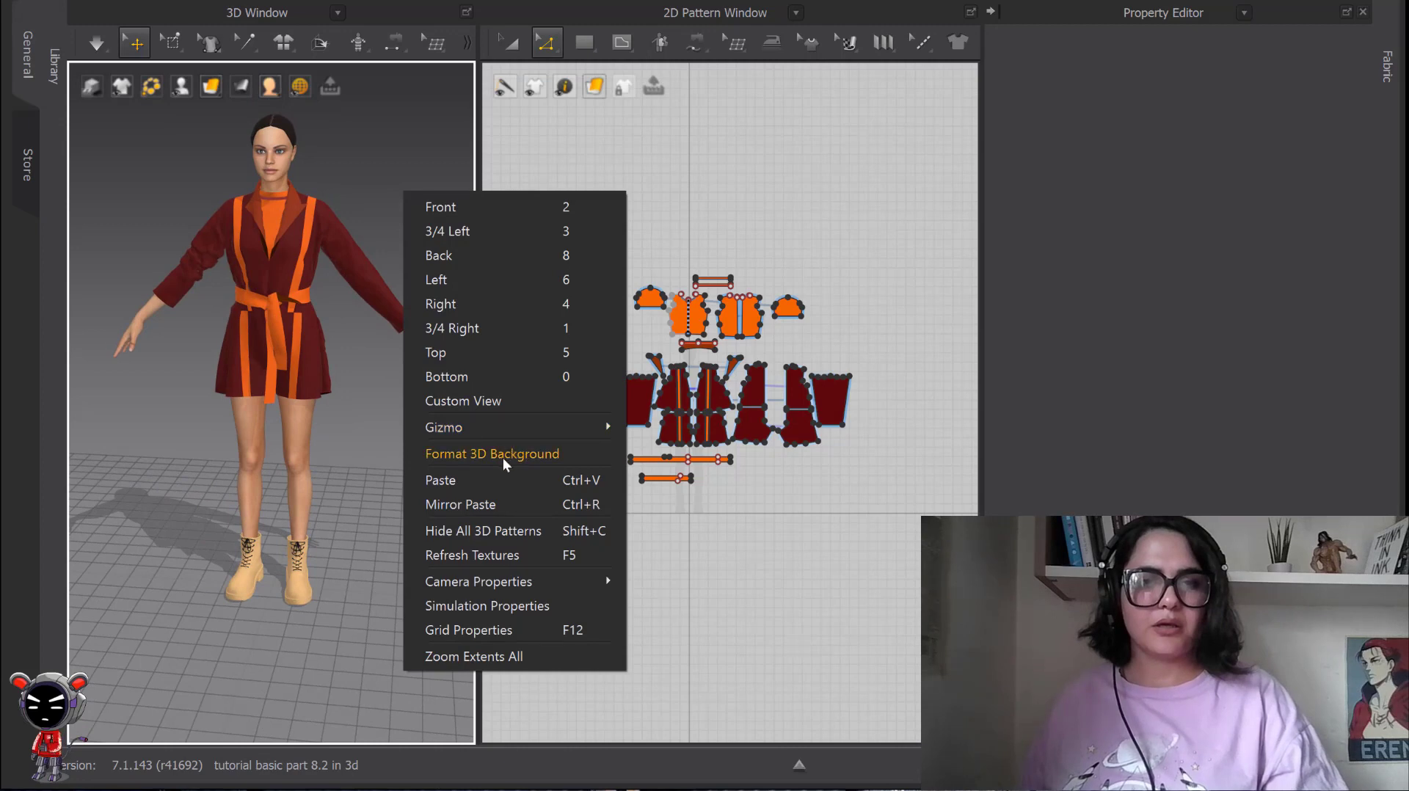
left_click(468, 536)
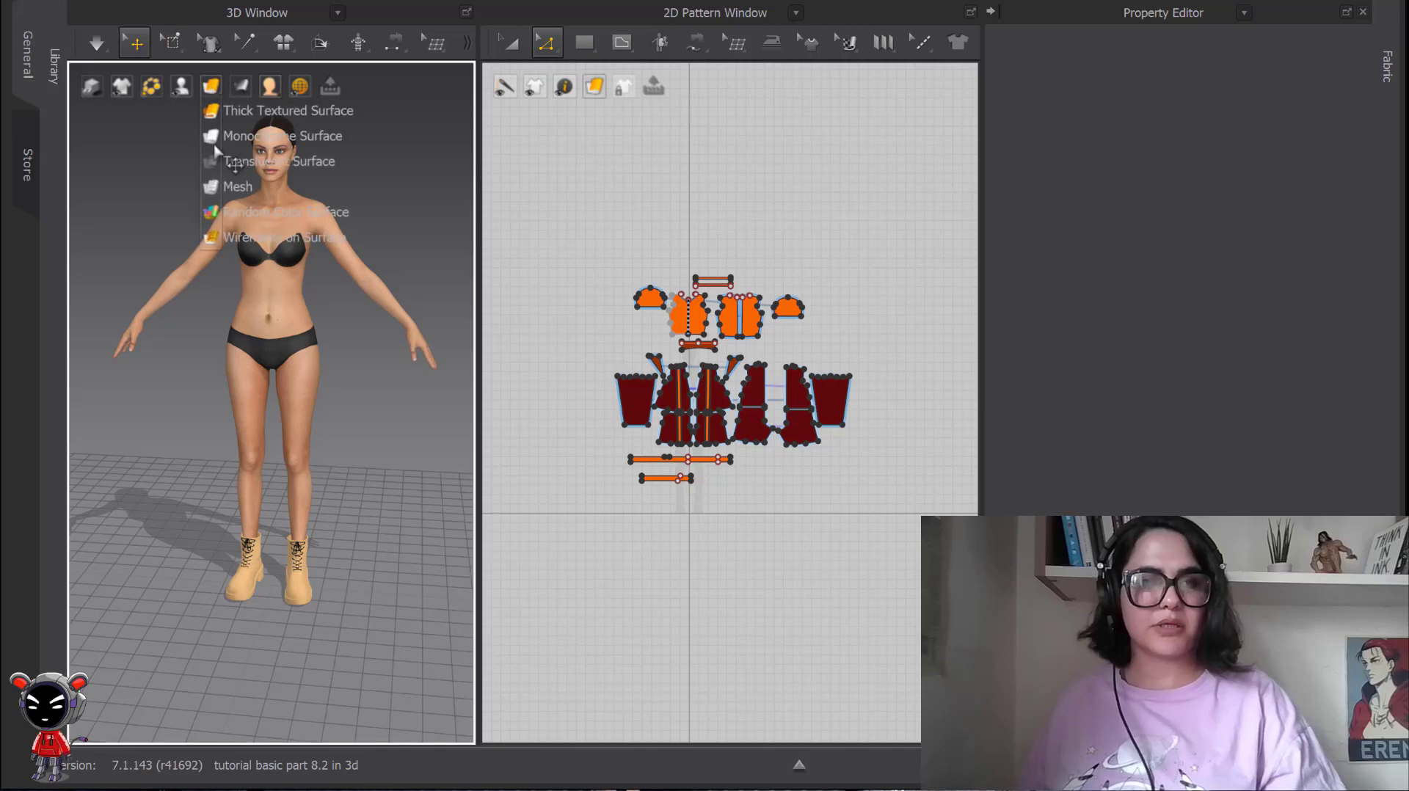
mouse_move(181, 86)
mouse_move(124, 83)
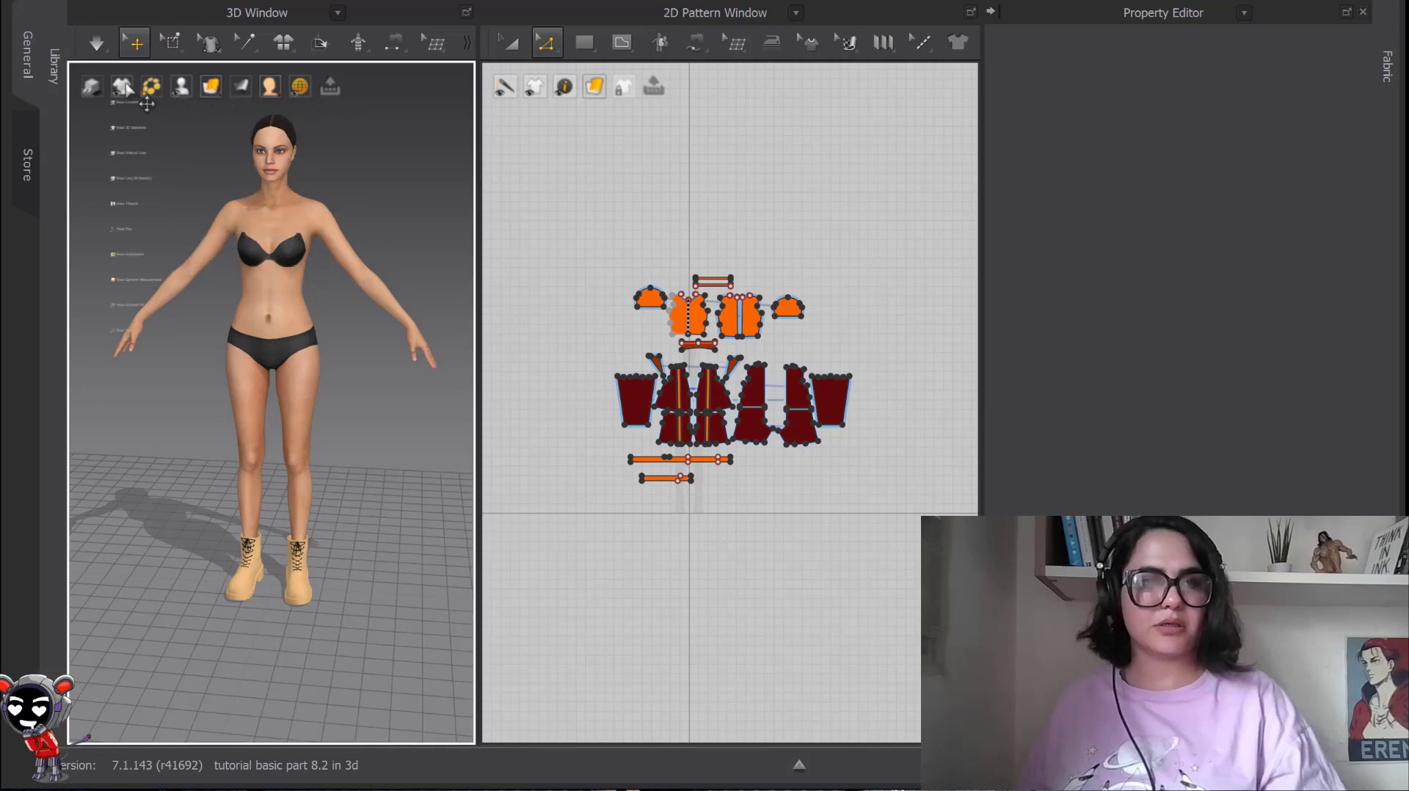
left_click(123, 112)
Repeat hiding all 3D patterns and restore the whole garment through the 3D view's own options.
right_click(393, 185)
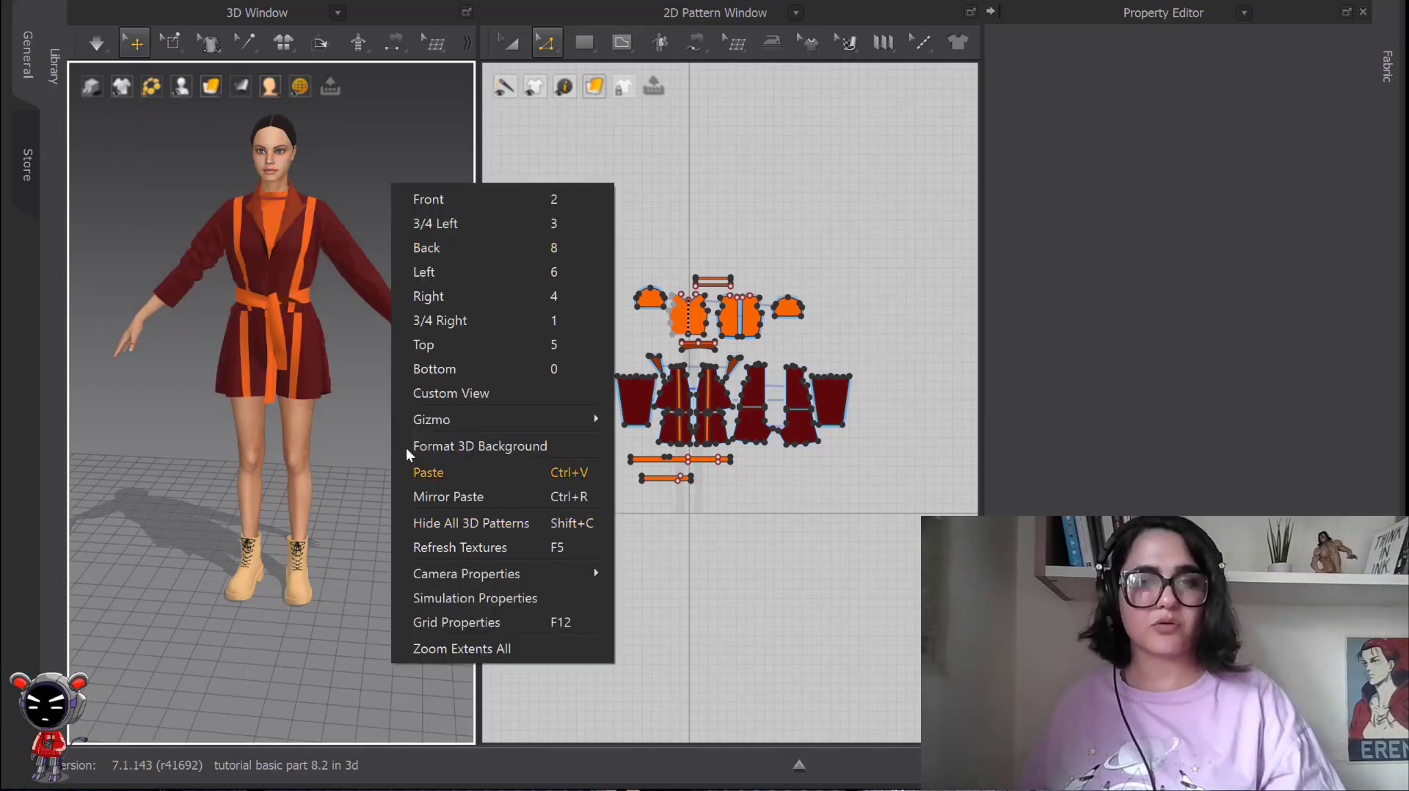
right_click(334, 130)
left_click(441, 470)
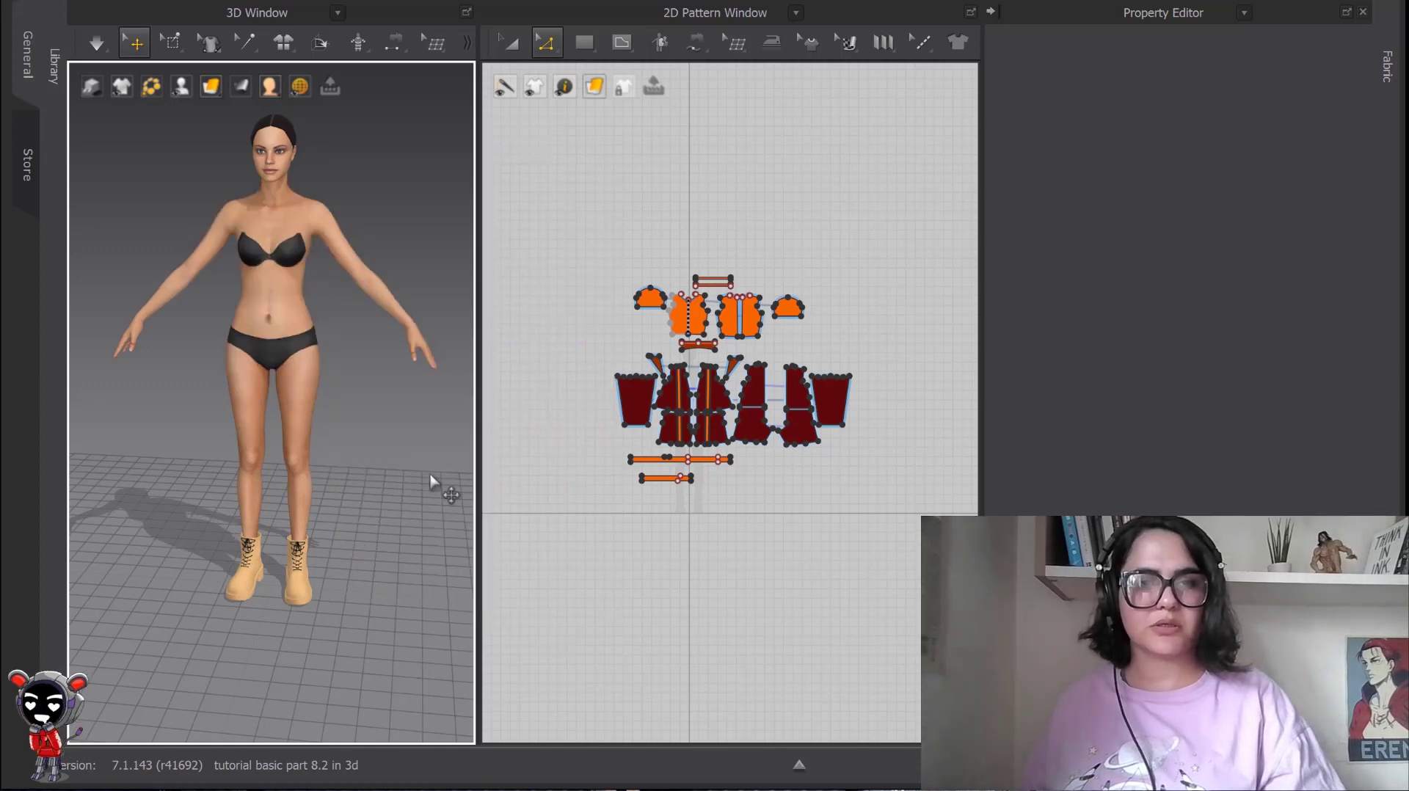
right_click(425, 277)
left_click(486, 608)
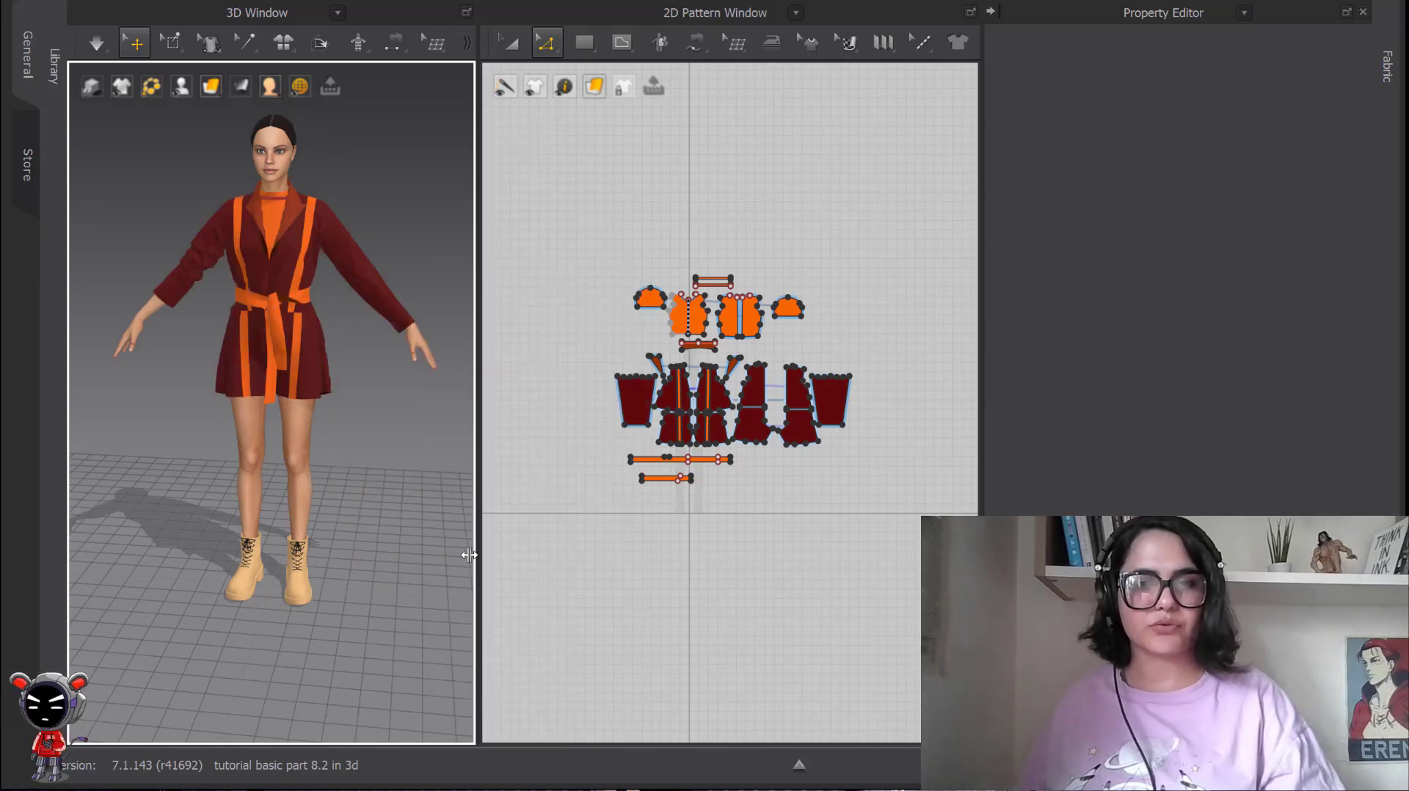
Open the Default Camera properties and examine the lens, view orientation and clipping plane settings.
right_click(360, 180)
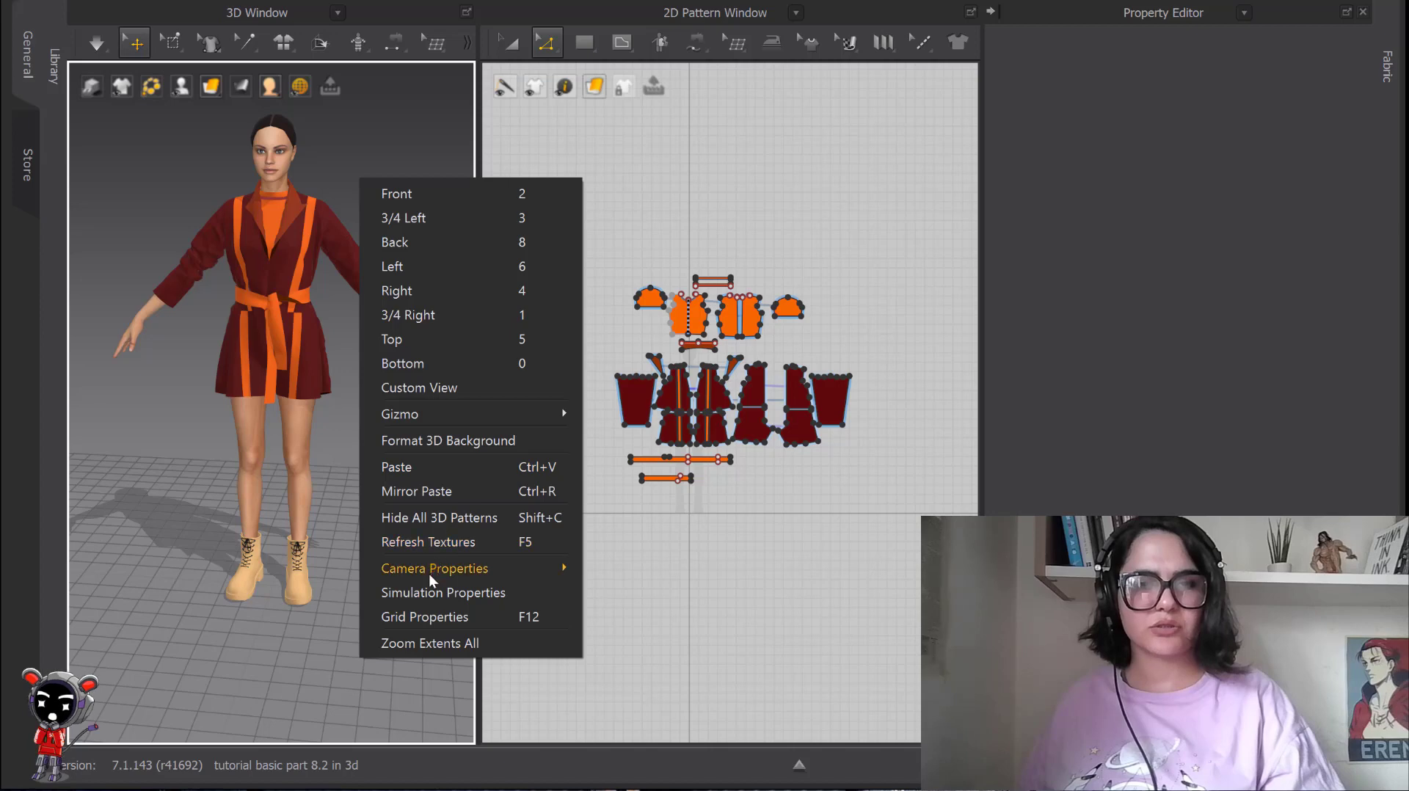
mouse_move(451, 571)
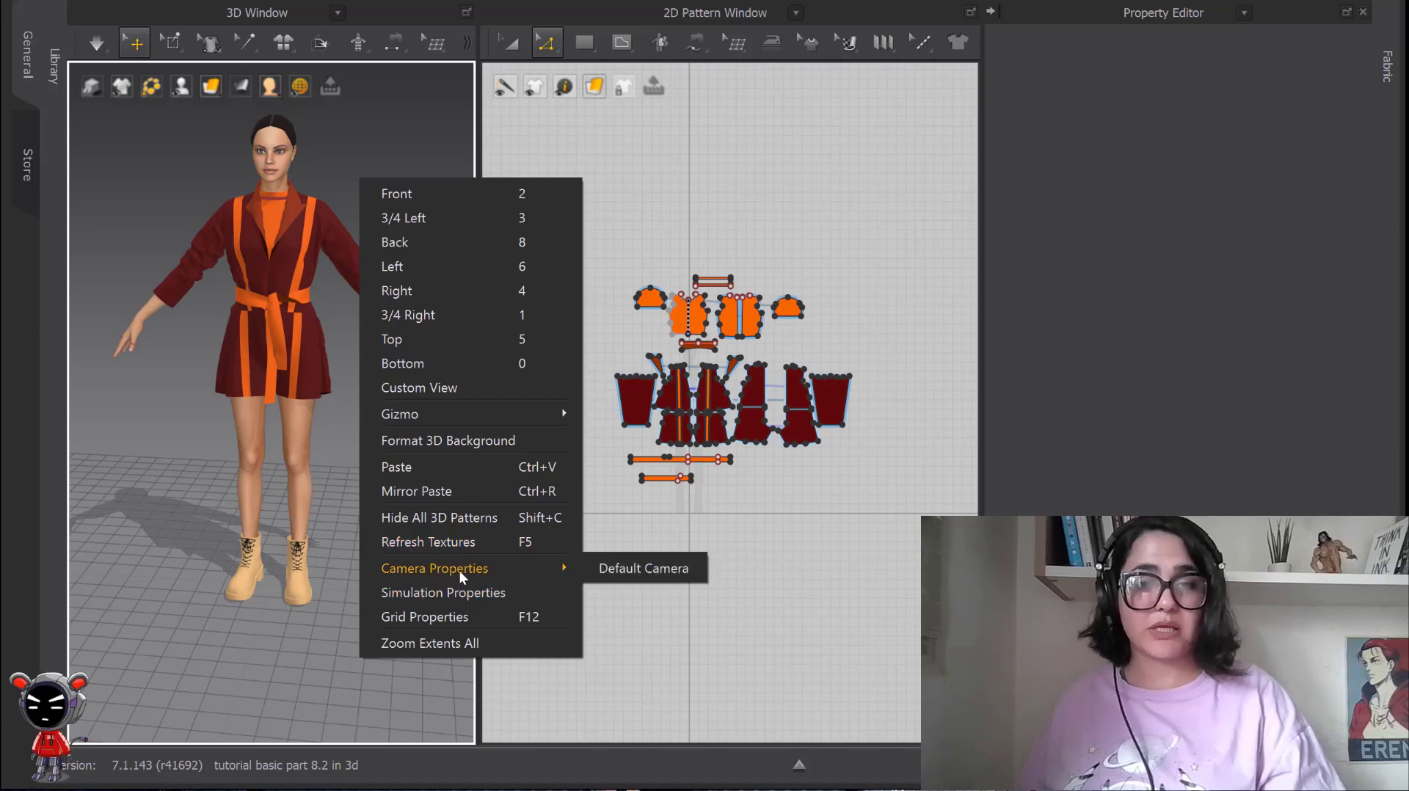
left_click(615, 569)
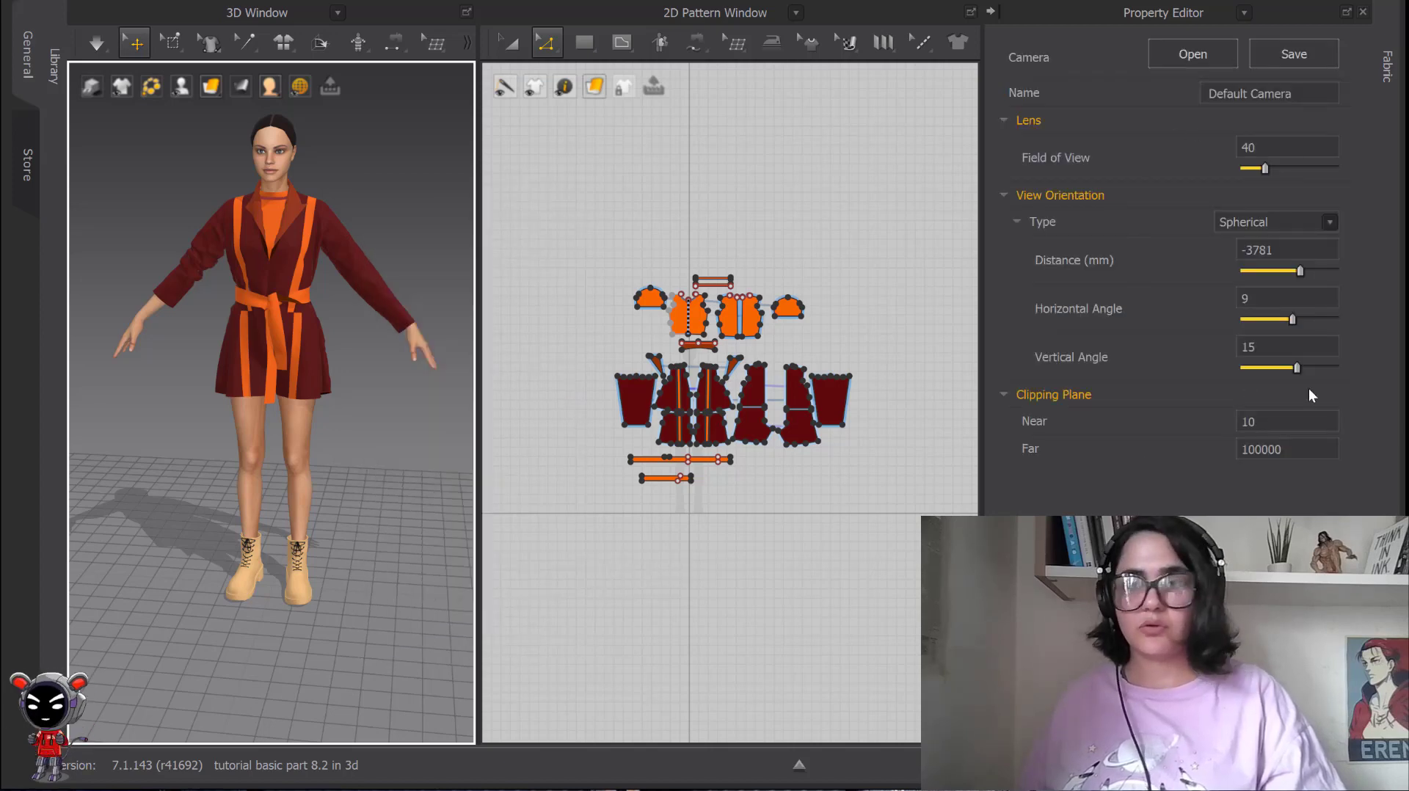
right_click(416, 194)
Review the remaining 3D view options, including camera, simulation and grid properties, and activate Transform Pattern in the 2D window.
right_click(389, 182)
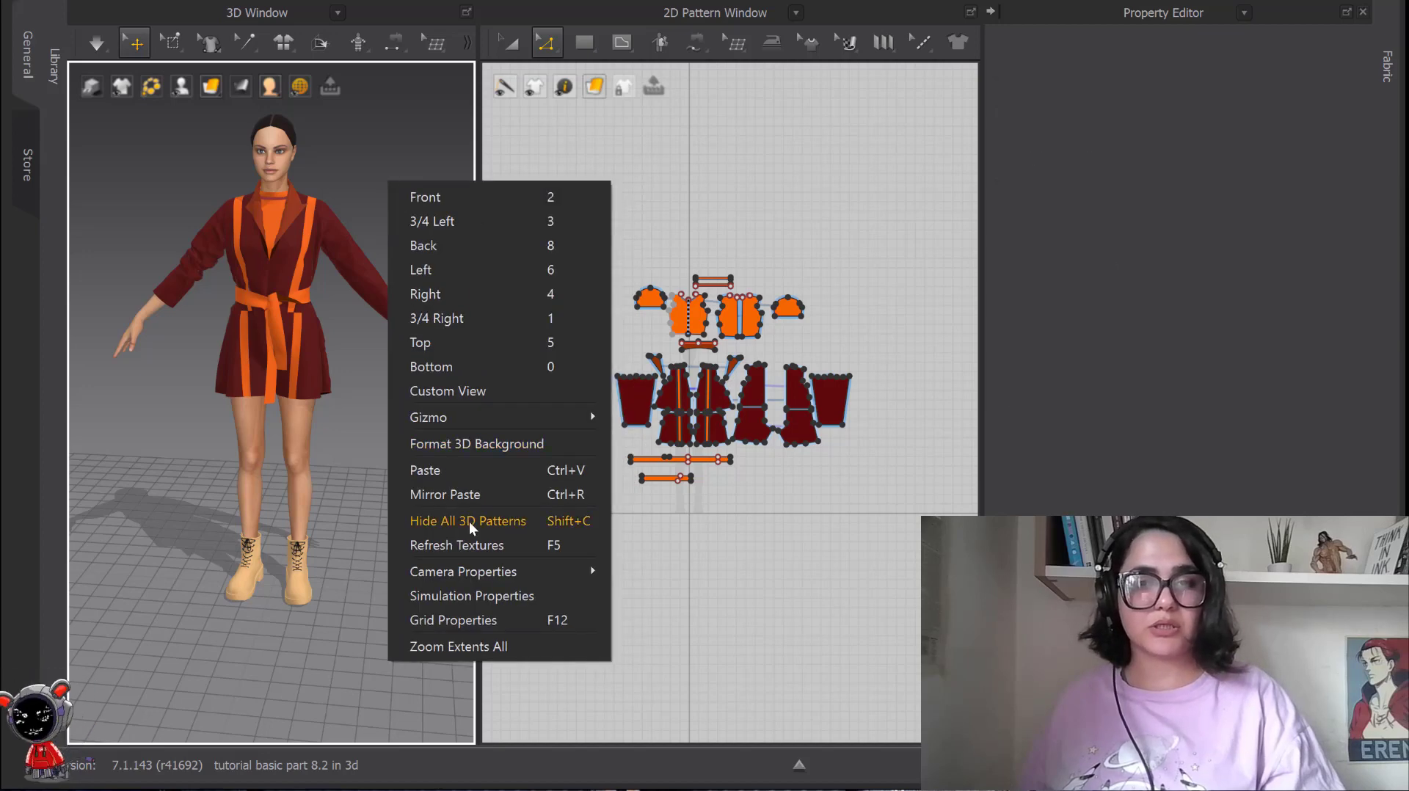
mouse_move(476, 571)
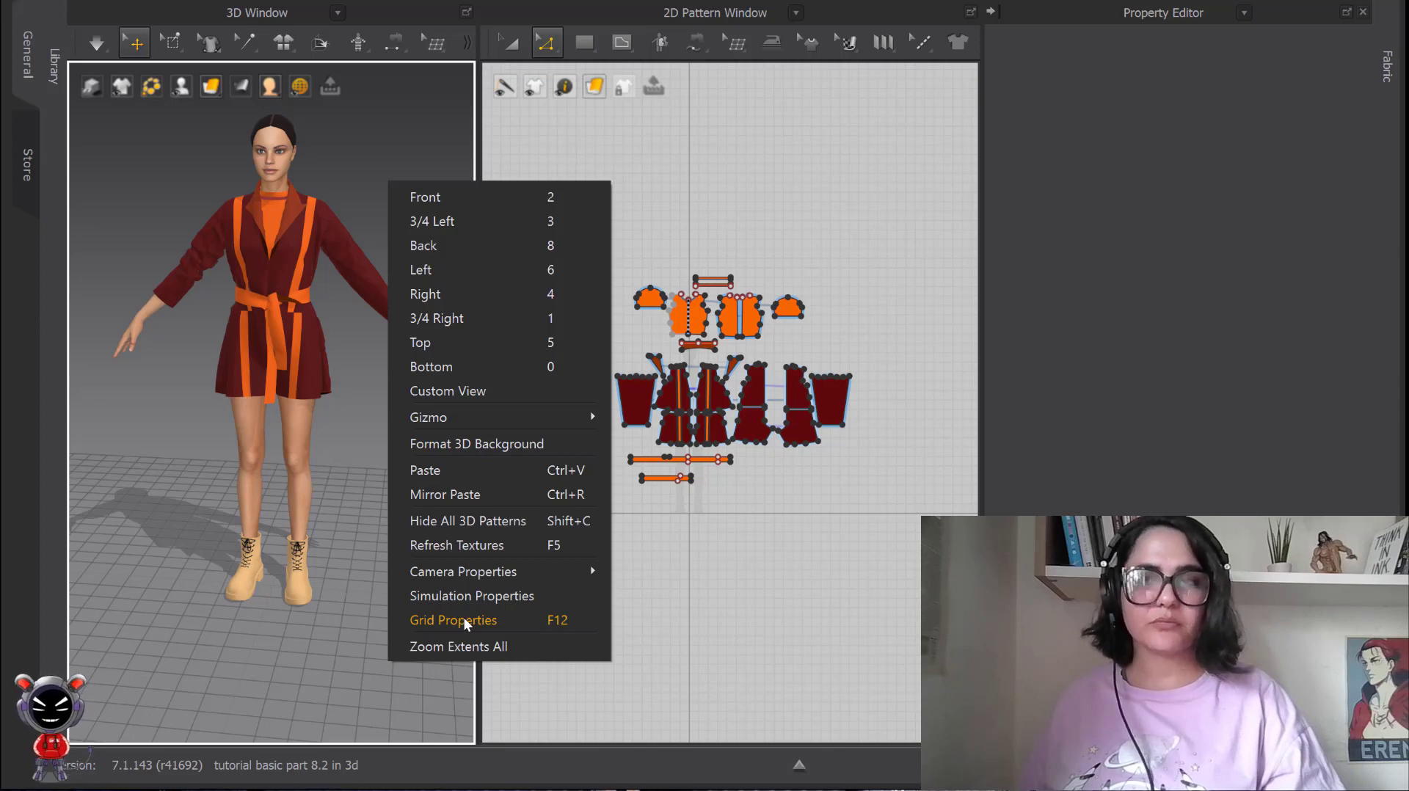
left_click(513, 44)
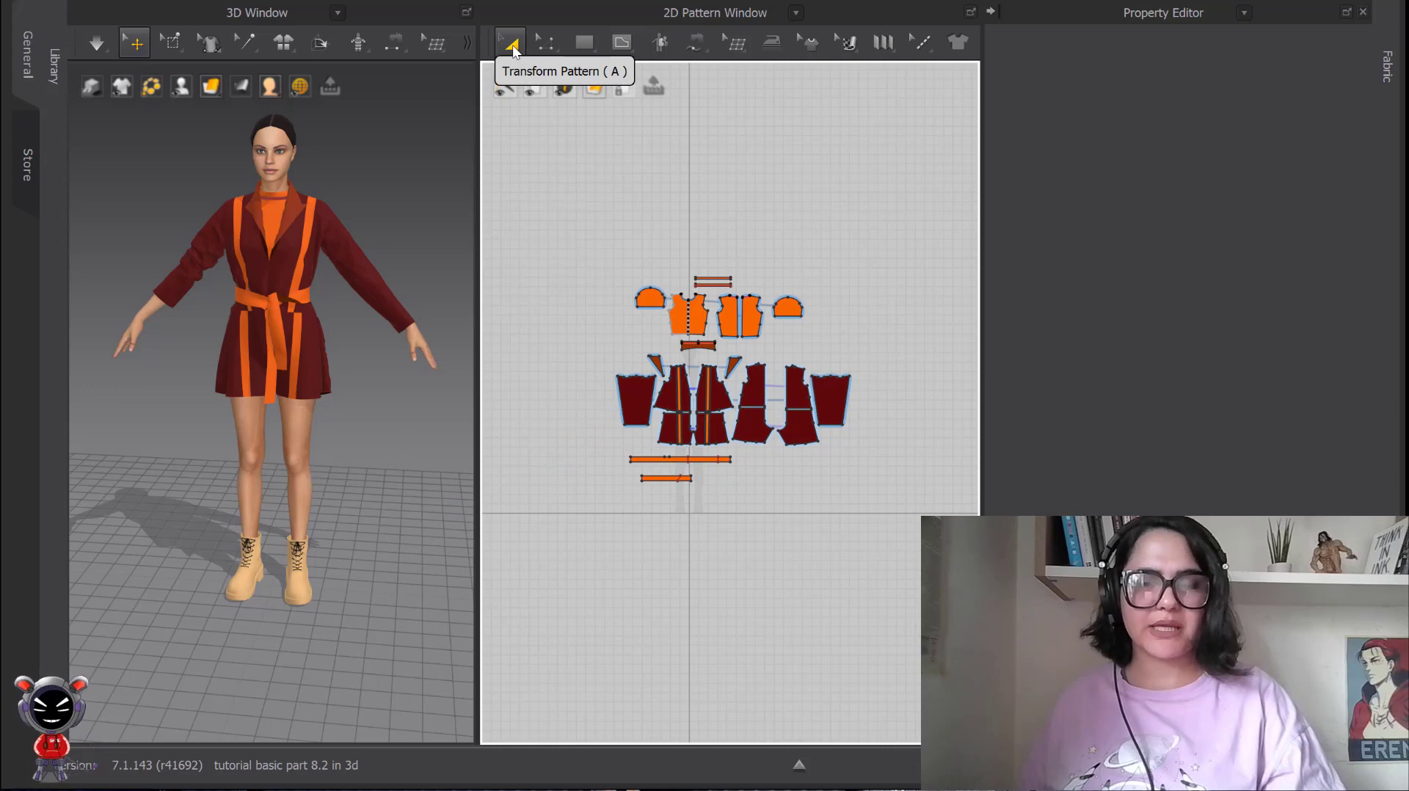
Fit the whole scene in the 3D view with Zoom Extents All and inspect the avatar from closer, rotated angles.
right_click(368, 366)
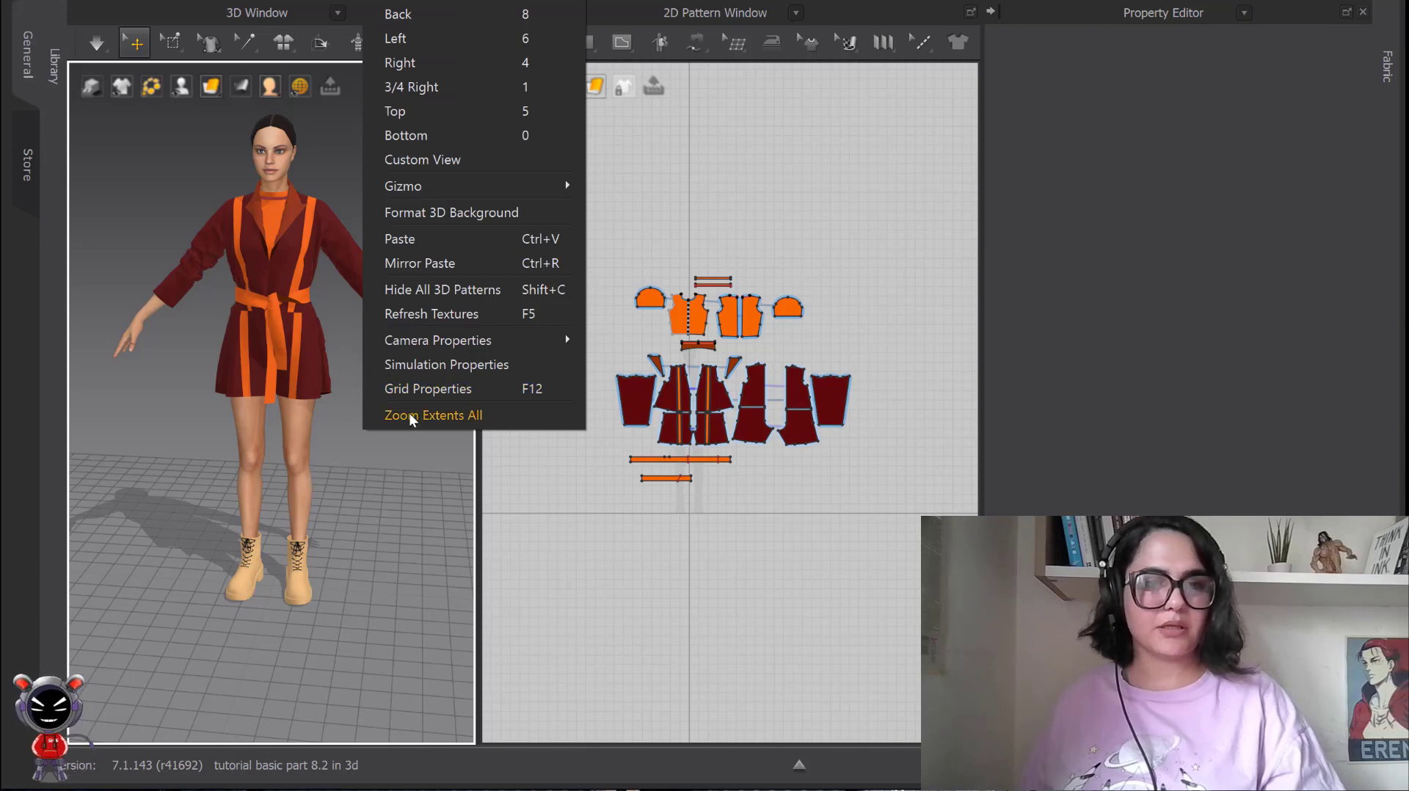
left_click(408, 412)
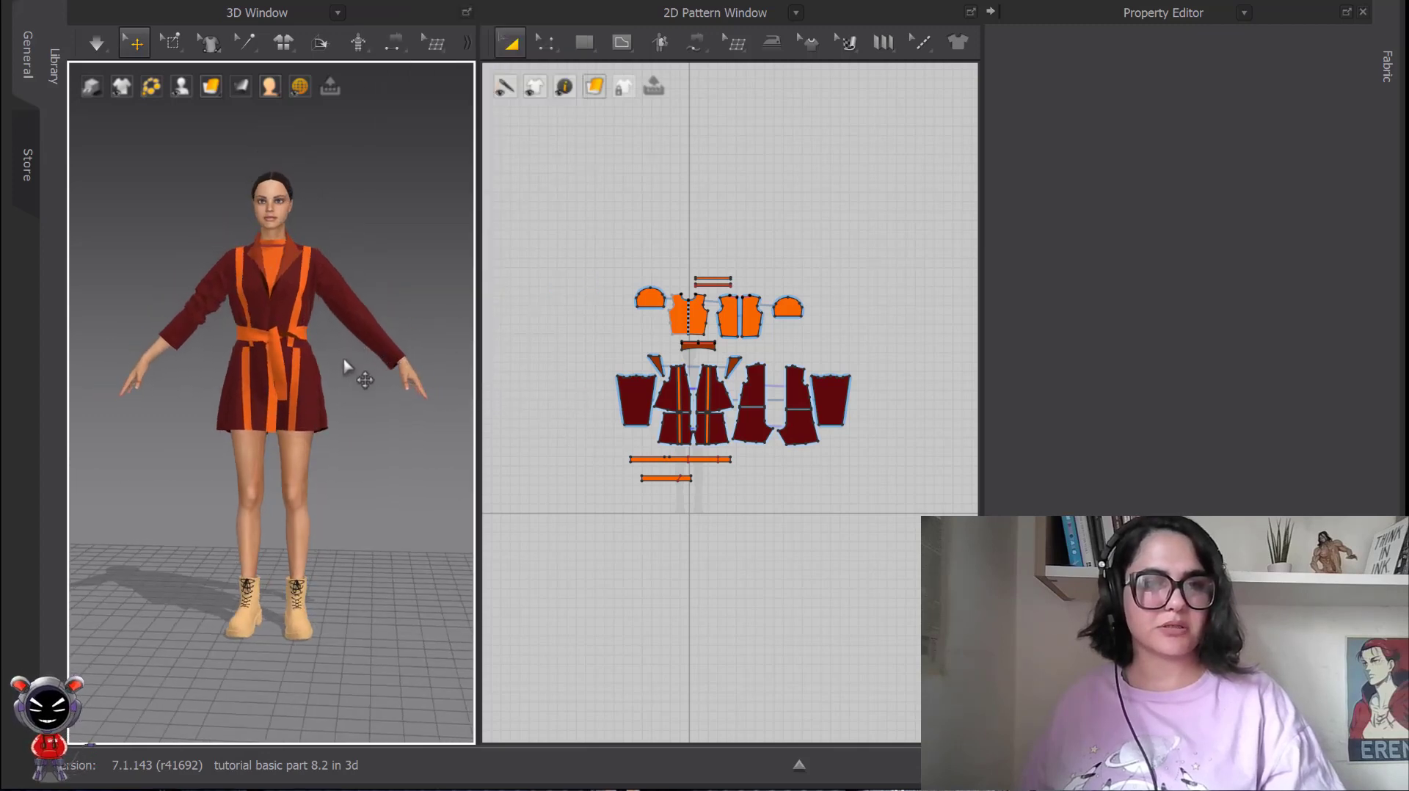
scroll(343, 360, "up", 1)
middle_click_drag(362, 369, 387, 326)
right_click_drag(386, 325, 358, 365)
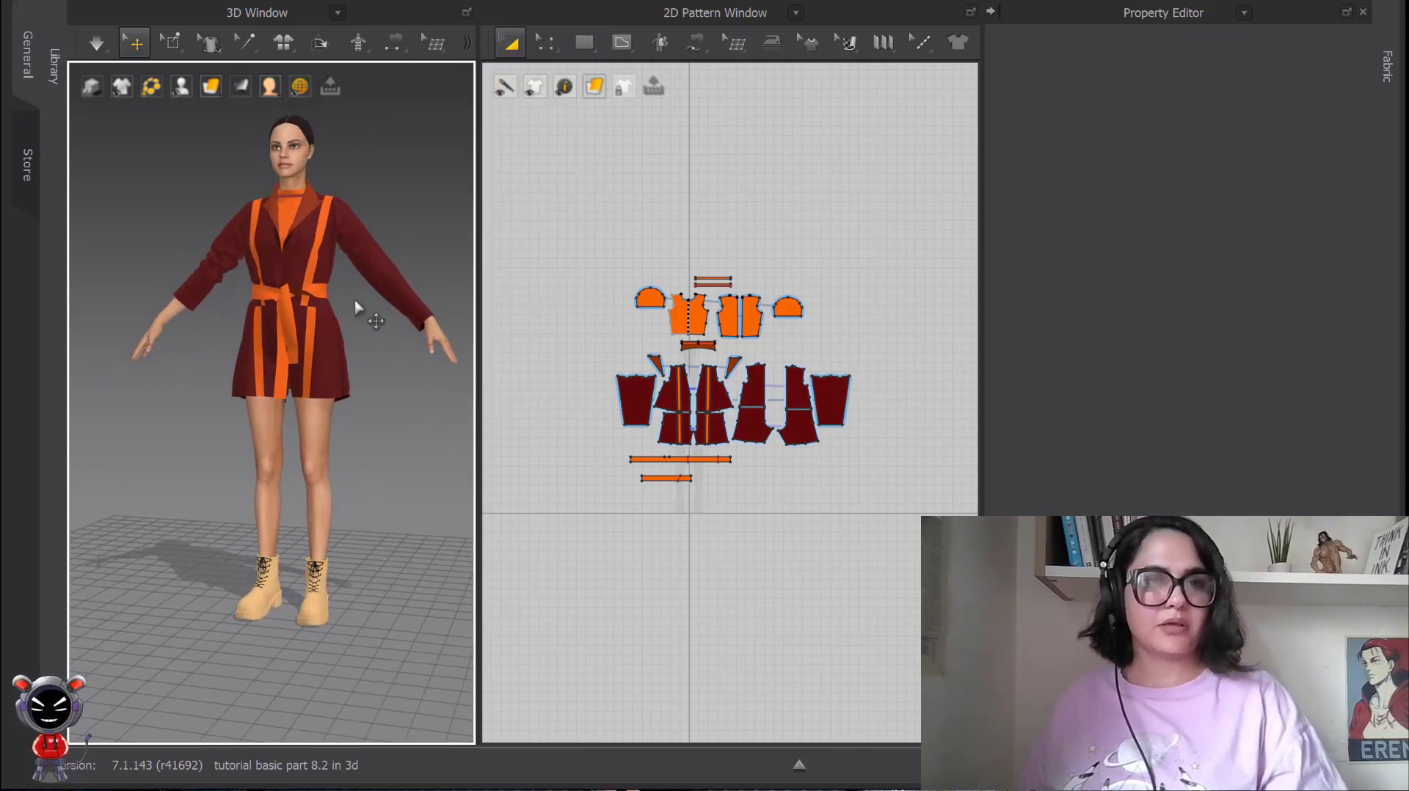
scroll(374, 279, "up", 2)
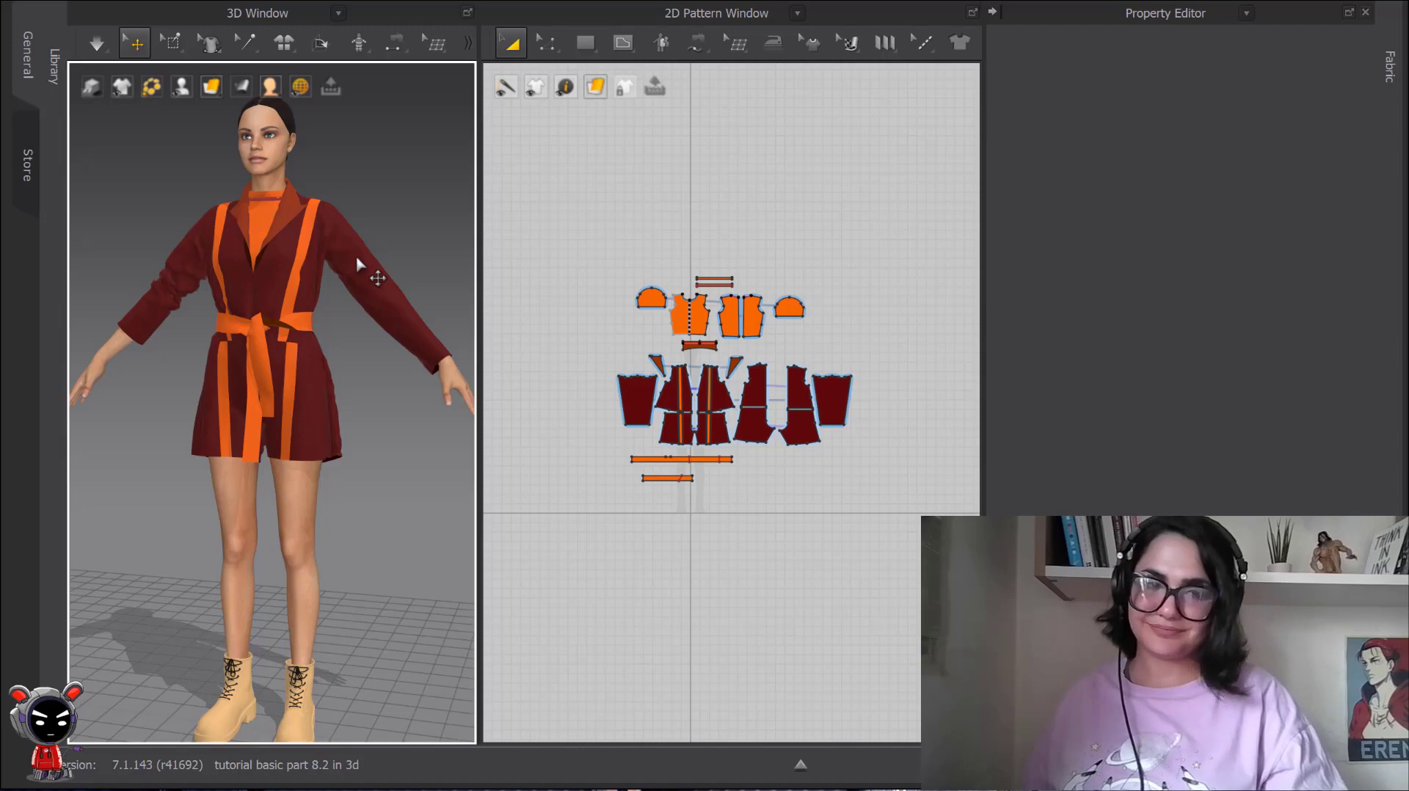
Examine the pattern options offered for the jacket sleeve in the 3D window, and deselect the sleeve.
right_click(372, 277)
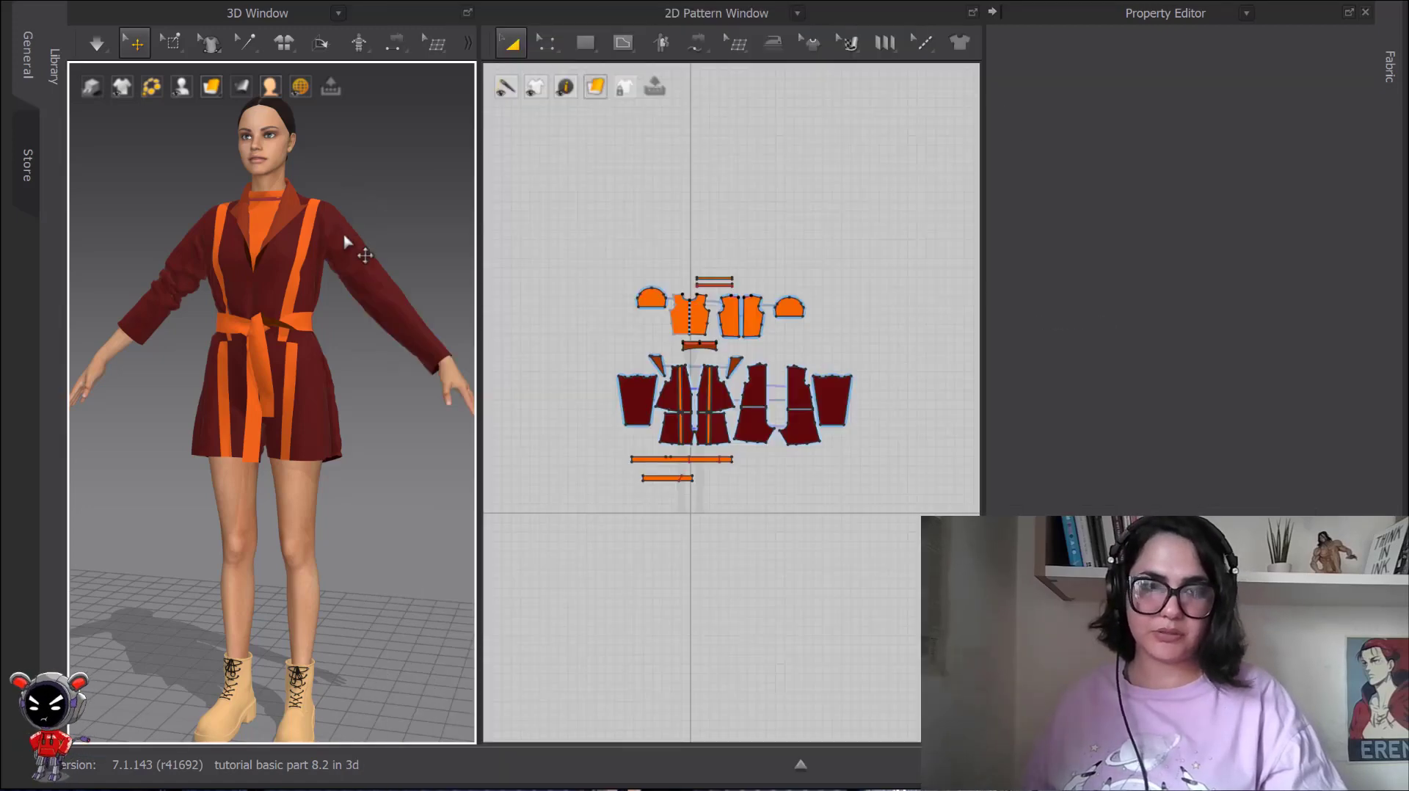
right_click(345, 249)
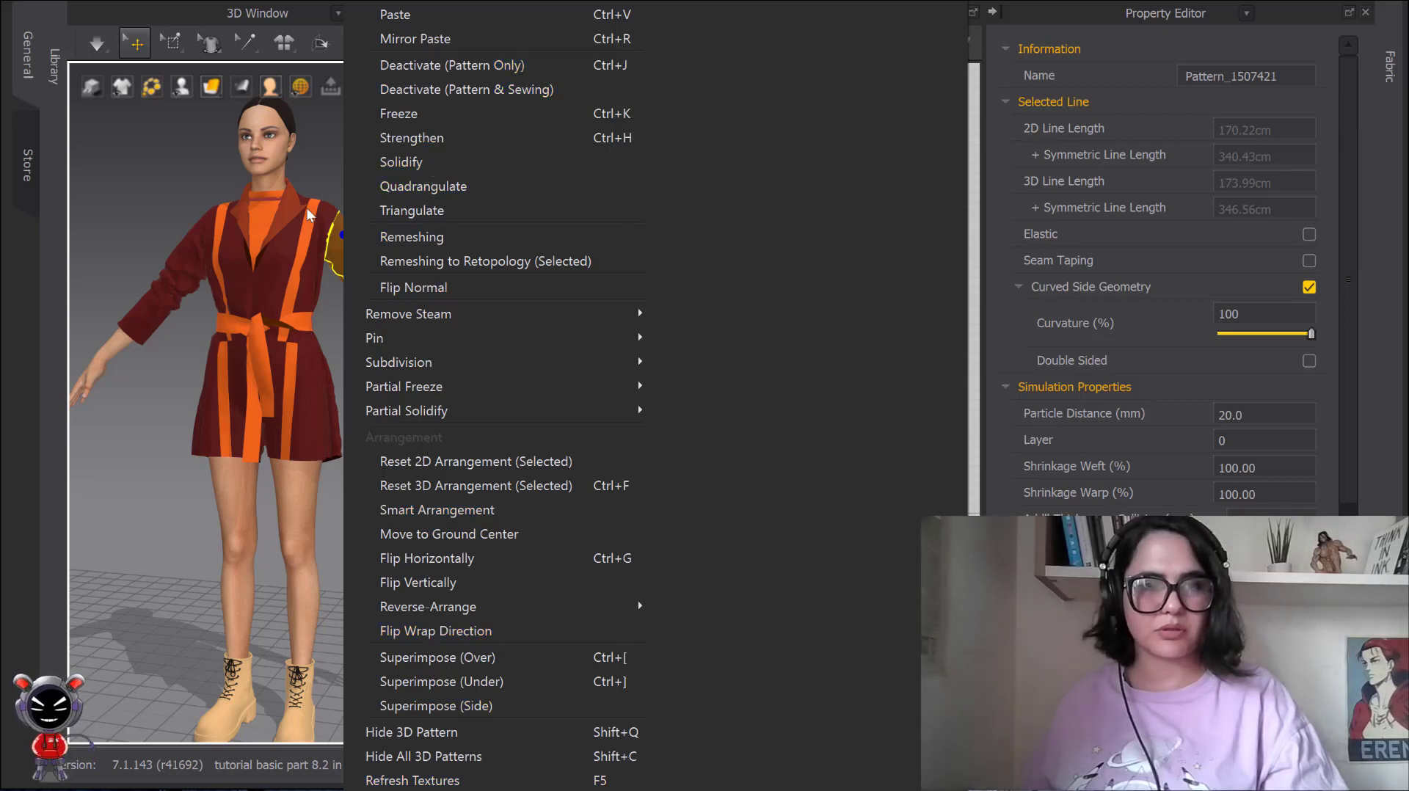
left_click(324, 159)
scroll(328, 213, "up", 2)
scroll(396, 295, "down", 2)
middle_click_drag(339, 273, 359, 231)
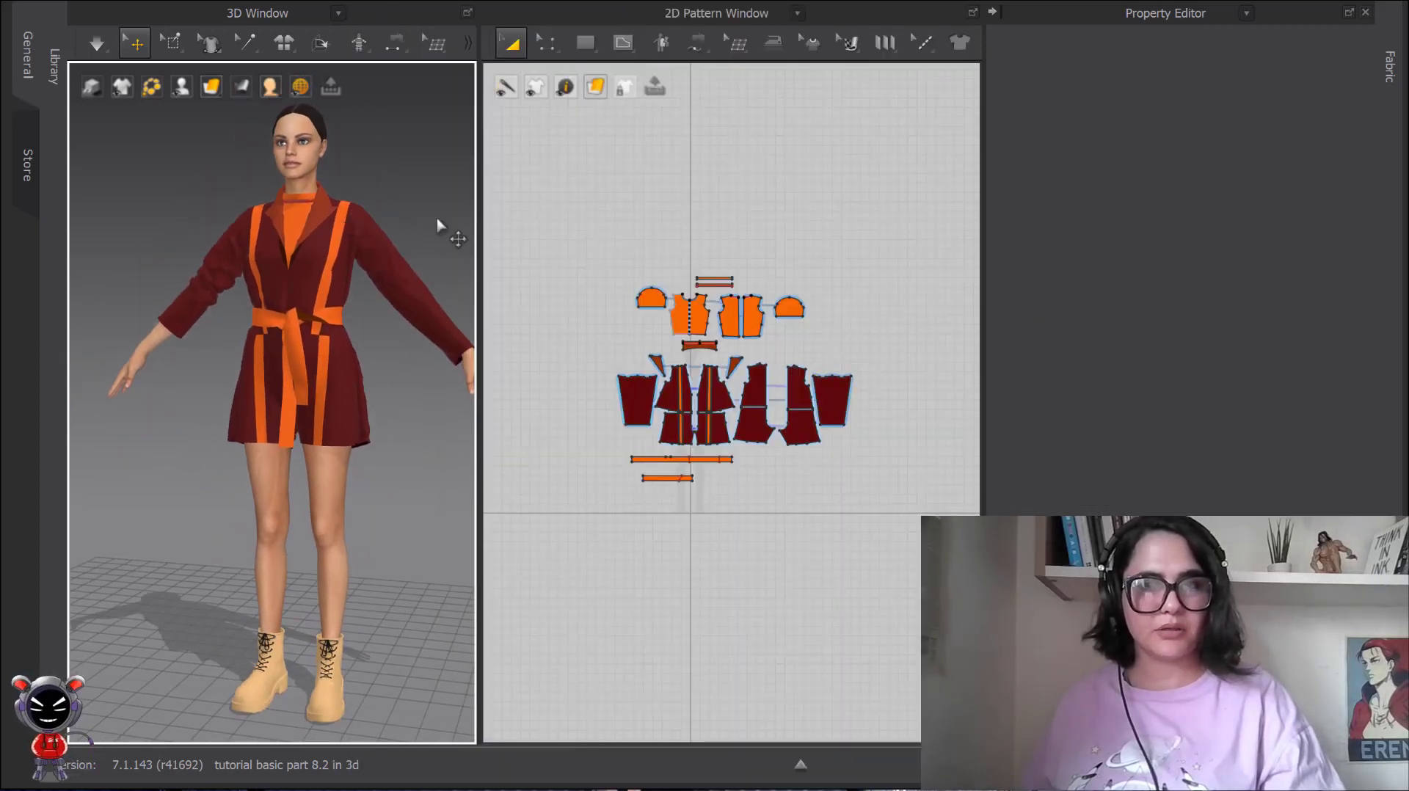
Collapse the Property Editor to enlarge the 3D and 2D windows.
left_click(993, 11)
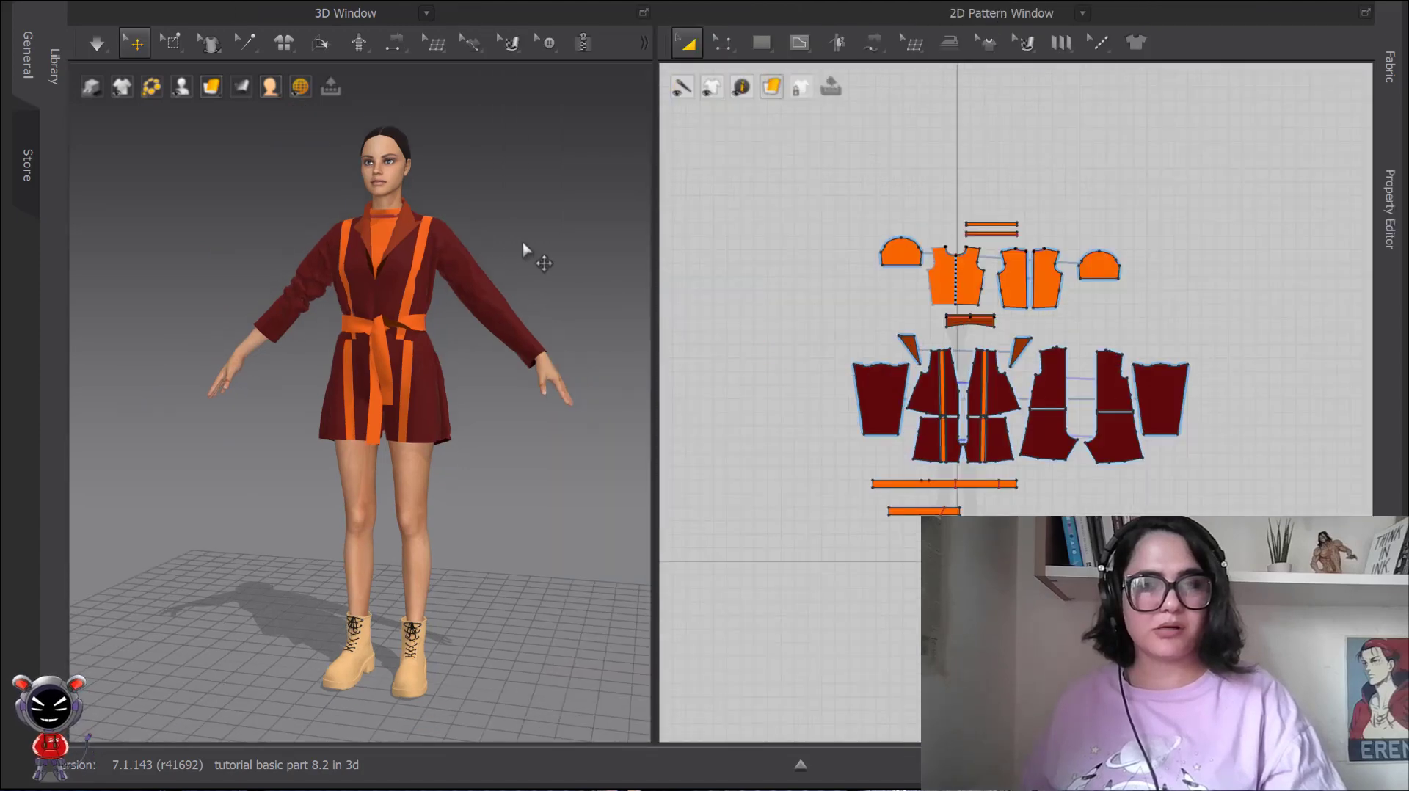
middle_click_drag(528, 245, 409, 258)
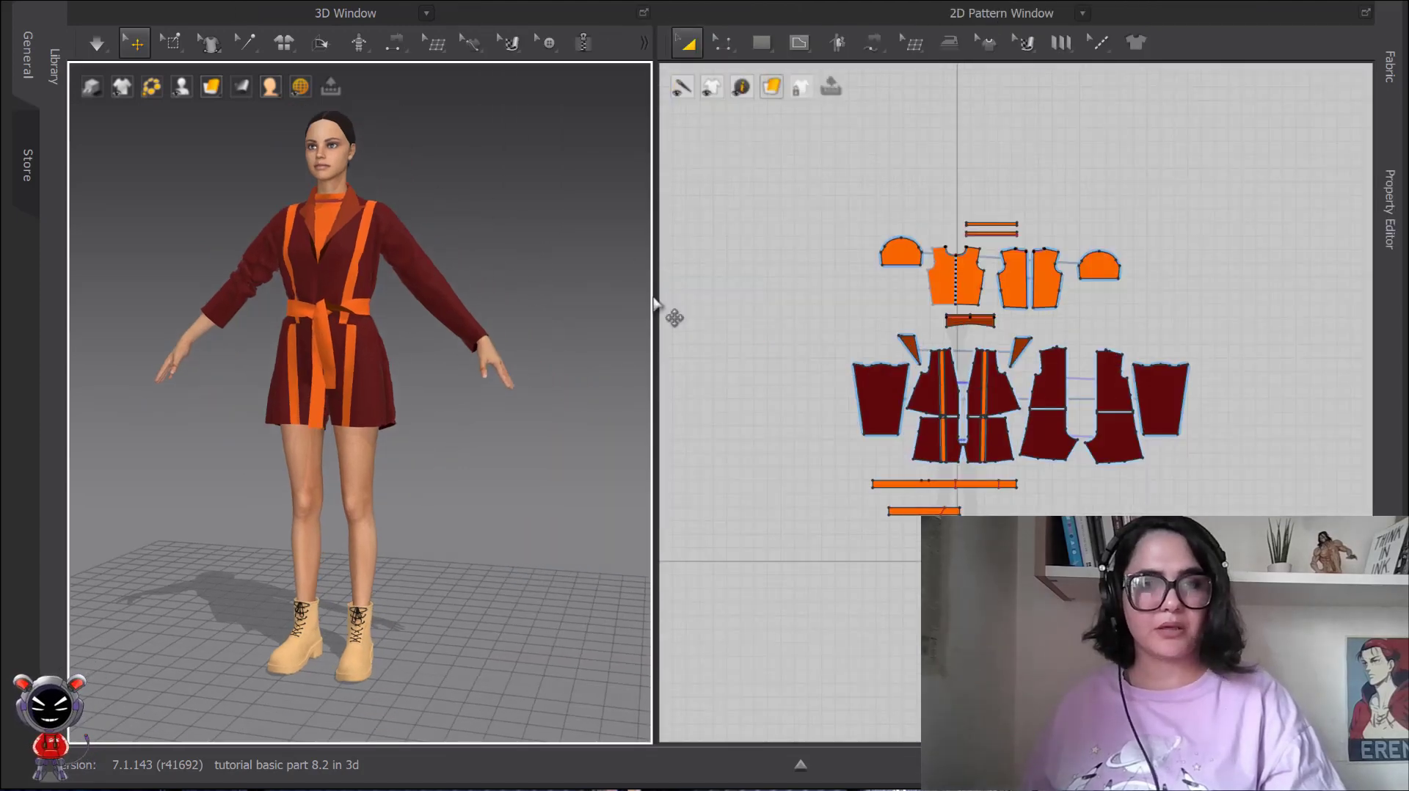
Compare the options for empty 3D space with those for the jacket sleeve, such as Deactivate (Pattern Only), and clear the selection.
right_click(515, 144)
left_click(471, 156)
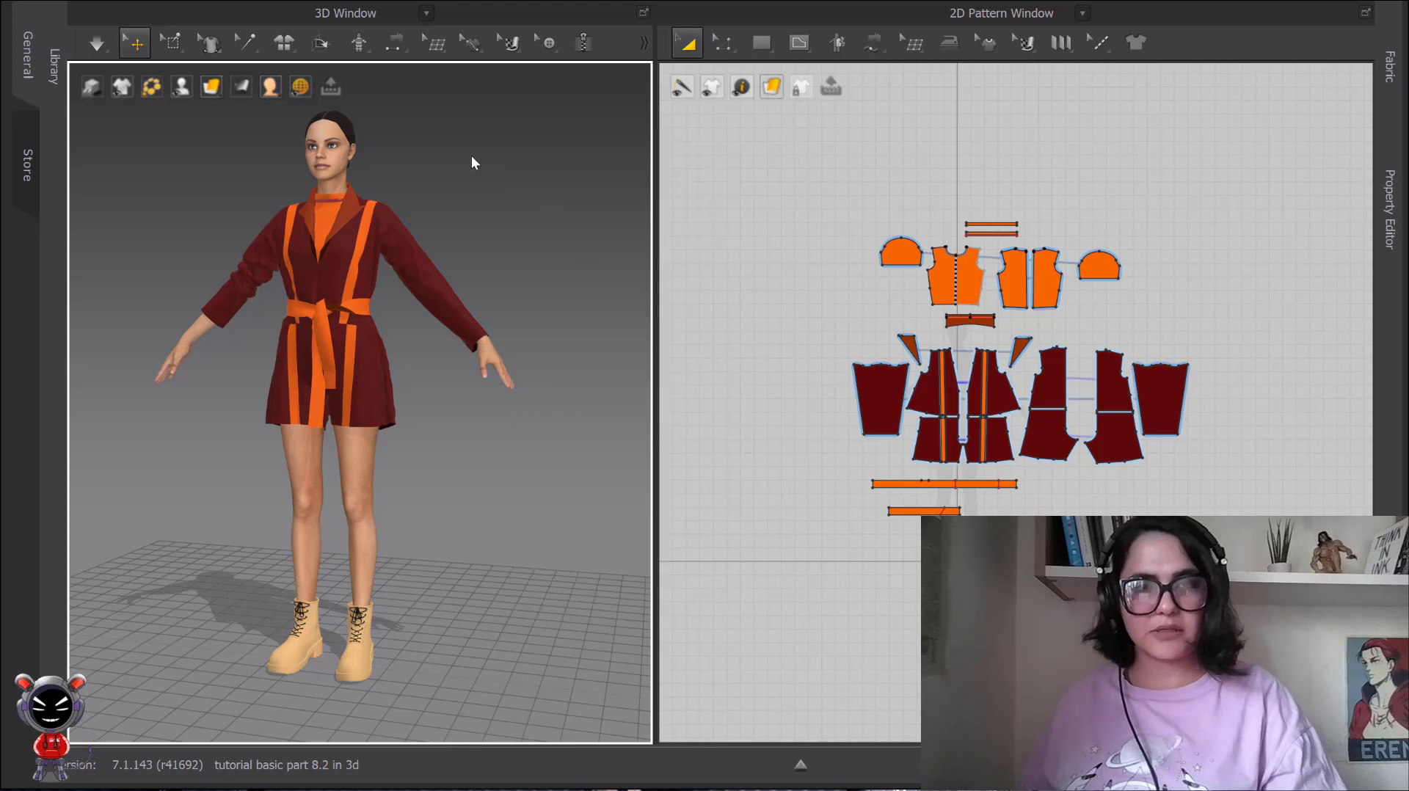
right_click(391, 241)
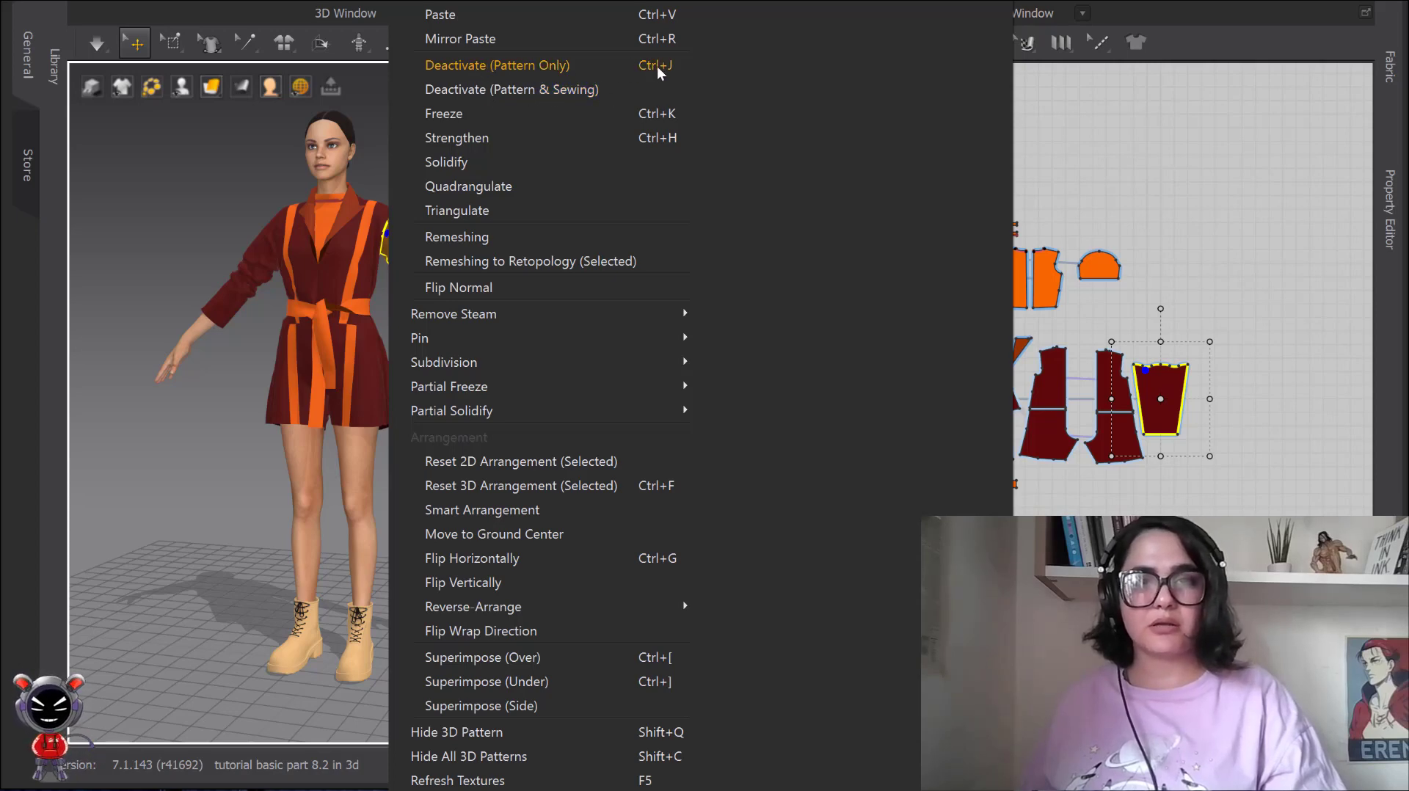
left_click(1076, 161)
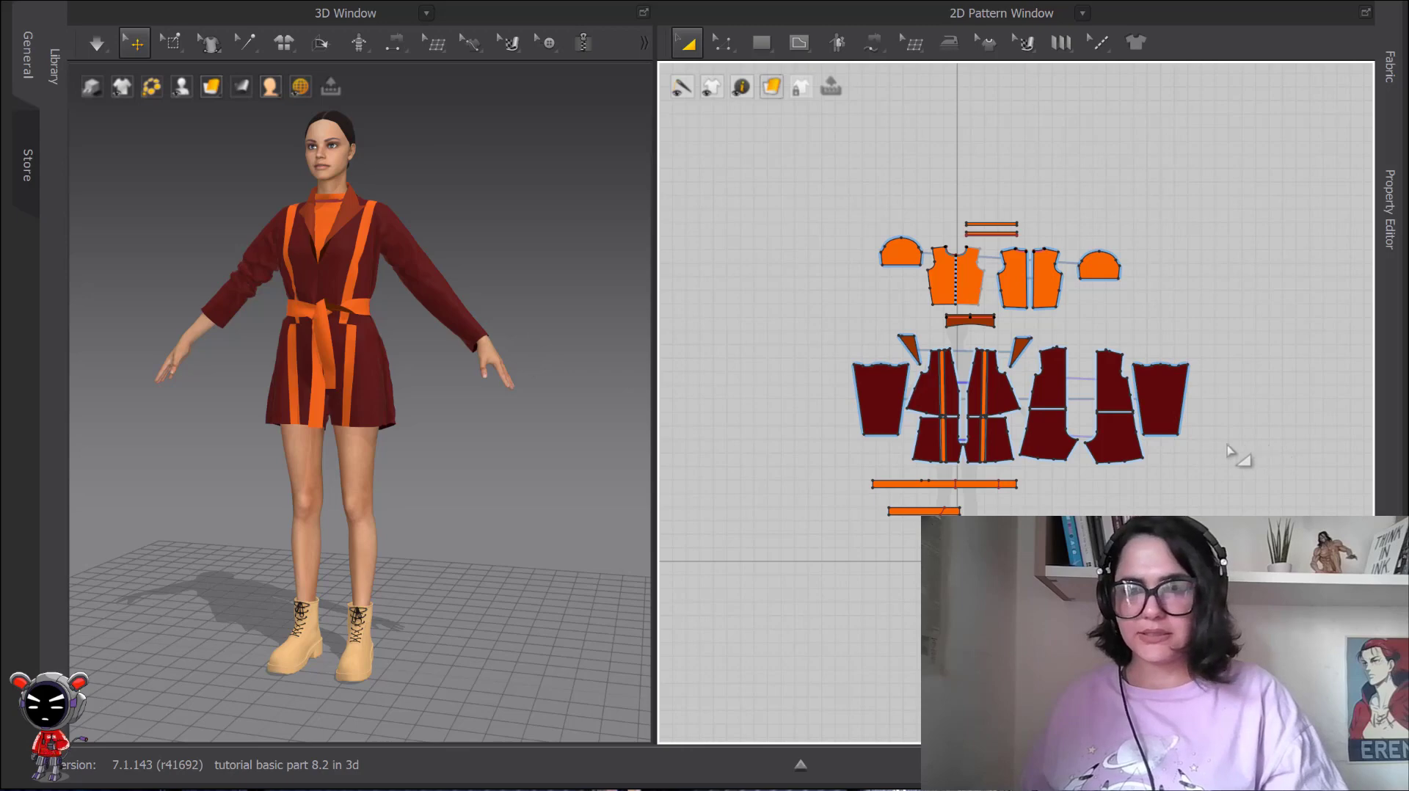
Select the jacket's inner front panel and examine it with its gizmo from several angles and in the 2D pattern layout.
scroll(1236, 455, "up", 3)
scroll(440, 309, "up", 4)
scroll(408, 330, "up", 2)
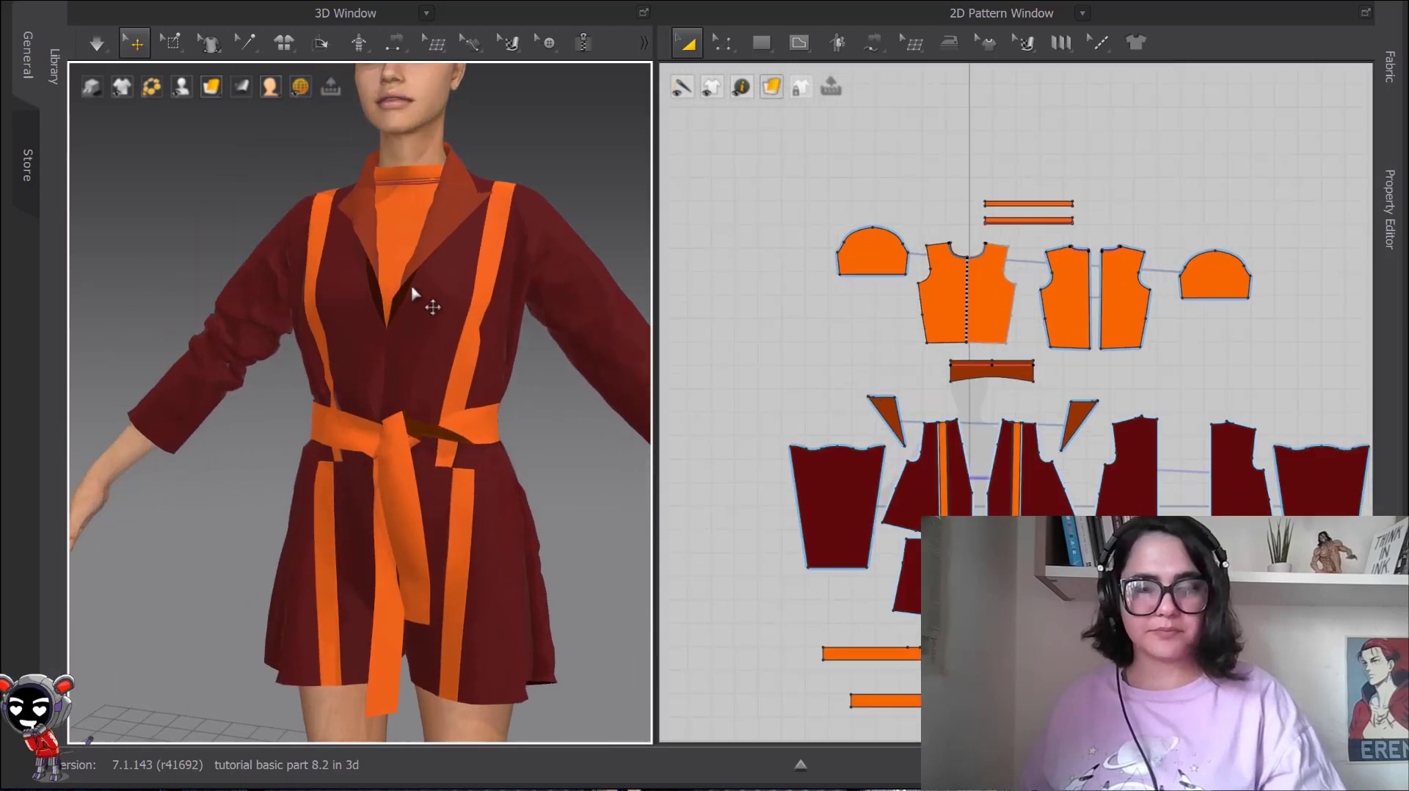
left_click(396, 323)
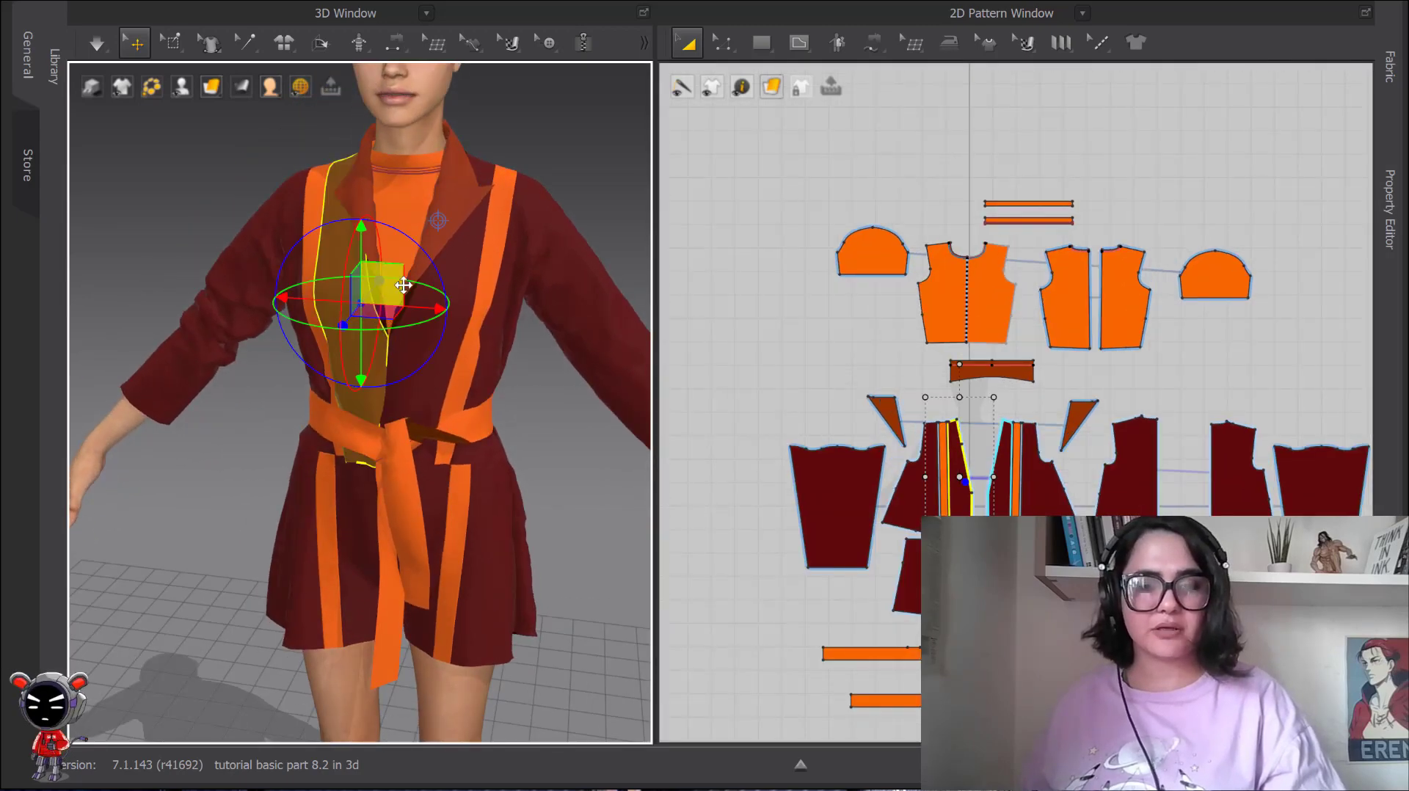
right_click_drag(431, 286, 369, 304)
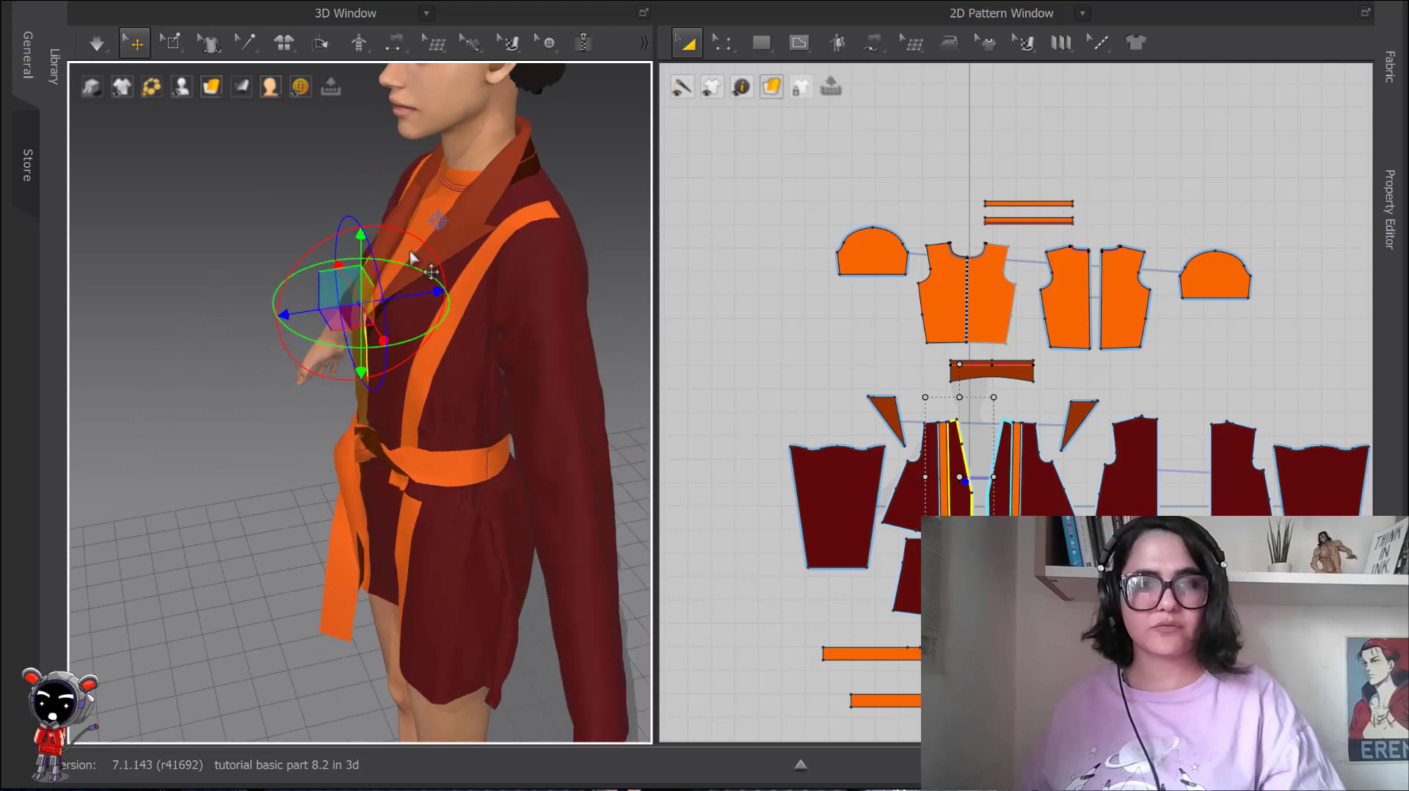
right_click_drag(411, 255, 434, 226)
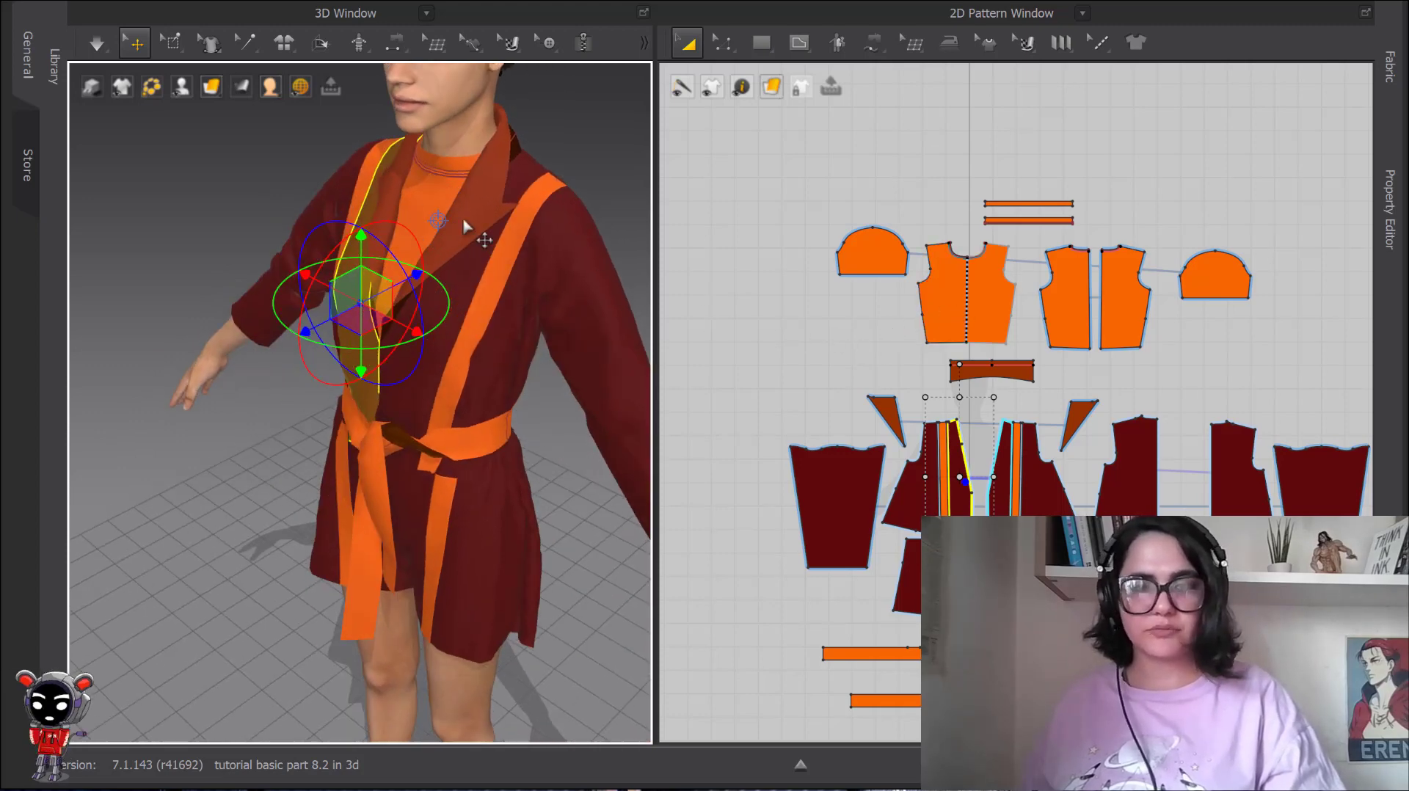
scroll(883, 341, "down", 2)
middle_click_drag(909, 367, 886, 264)
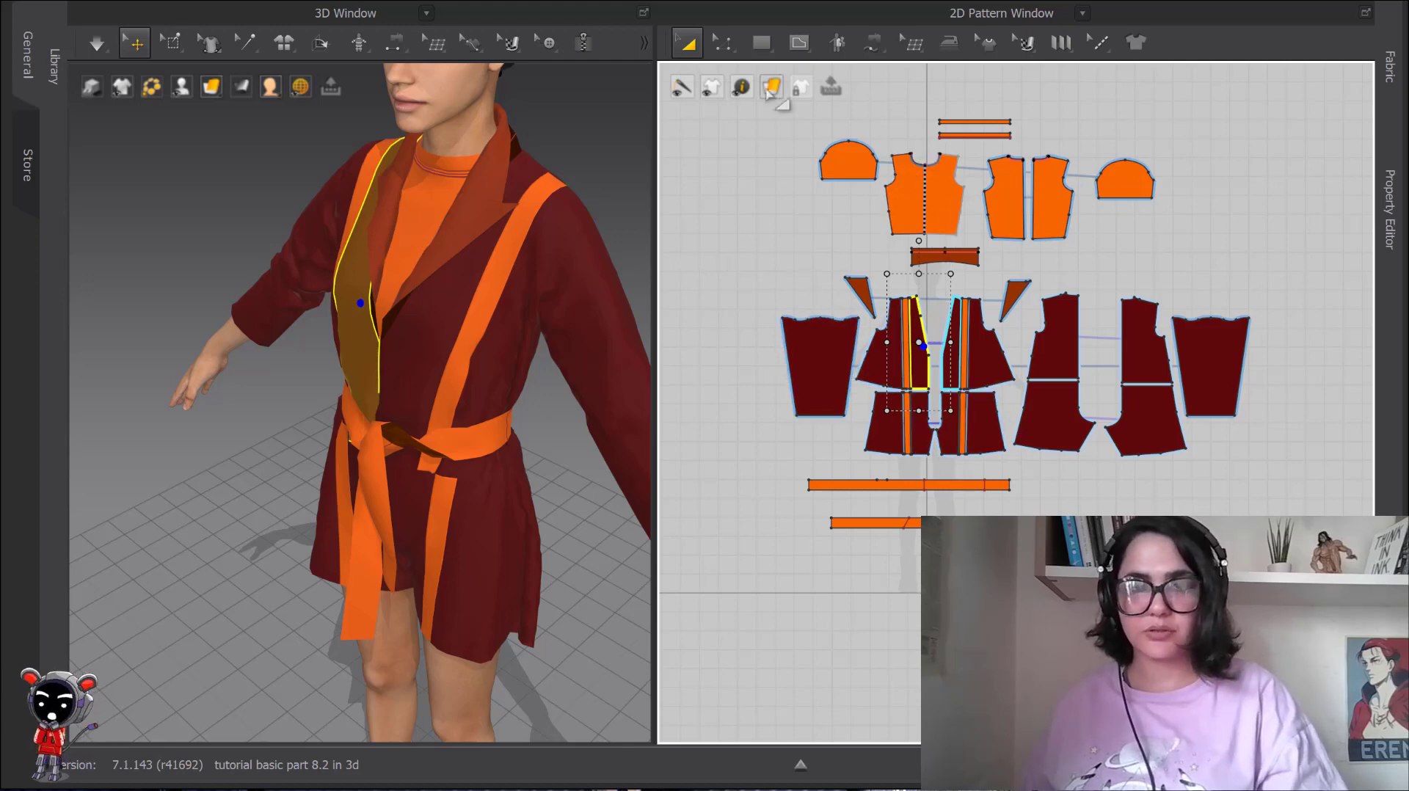
mouse_move(374, 249)
right_mouse_down()
mouse_move(409, 250)
mouse_move(359, 237)
mouse_move(371, 246)
right_mouse_up()
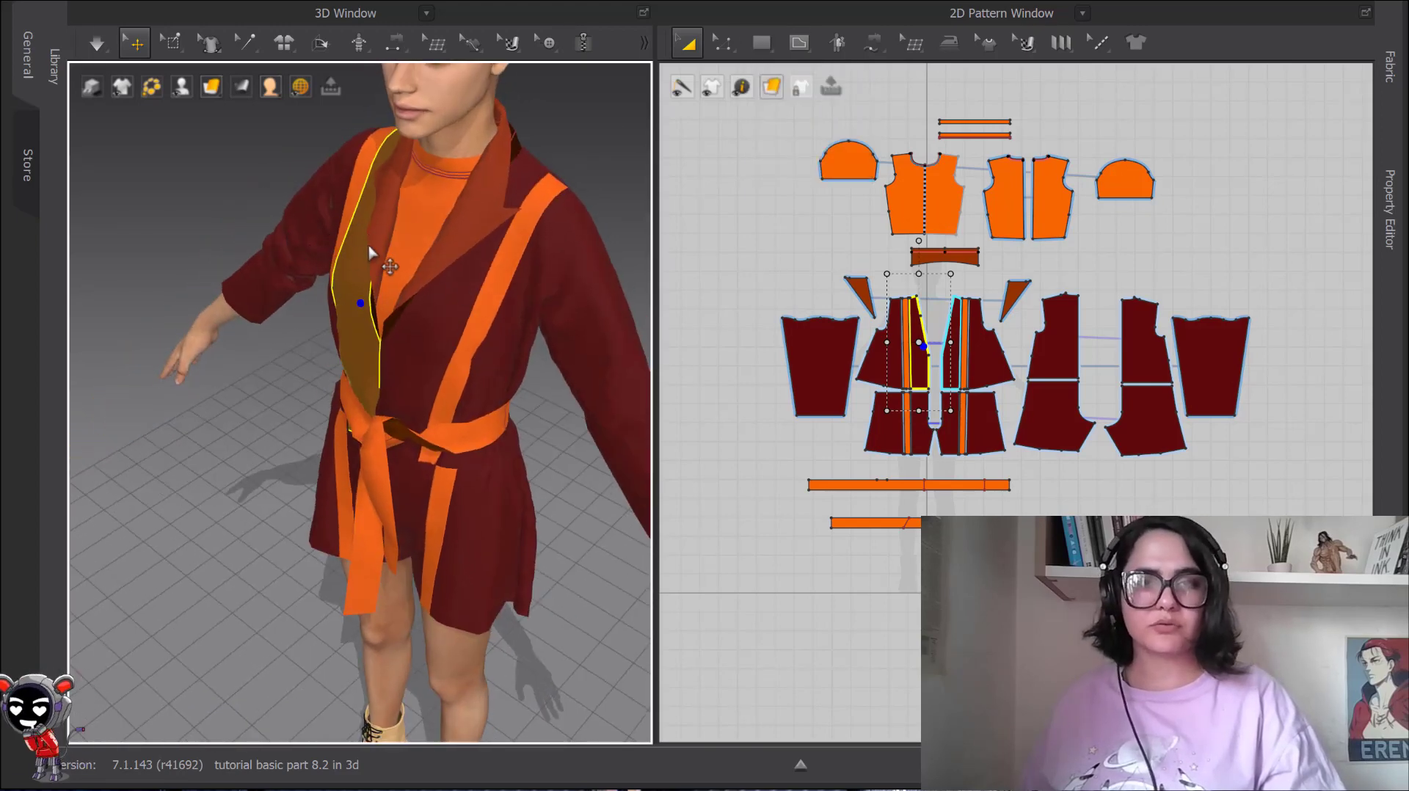
Apply Deactivate (Pattern Only) to the jacket's inner front panel and the adjoining orange stripe, and clear the selection.
right_click(354, 251)
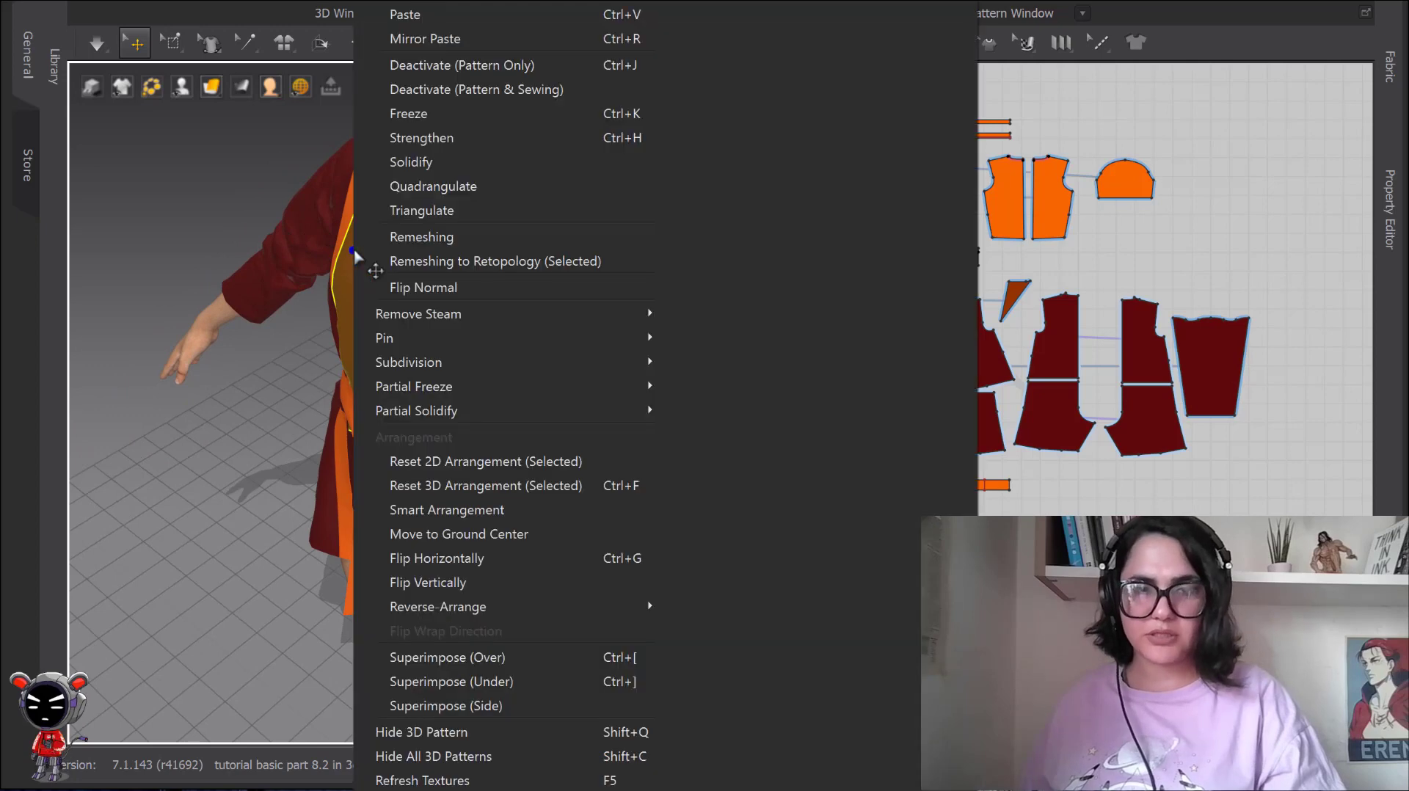
left_click(430, 68)
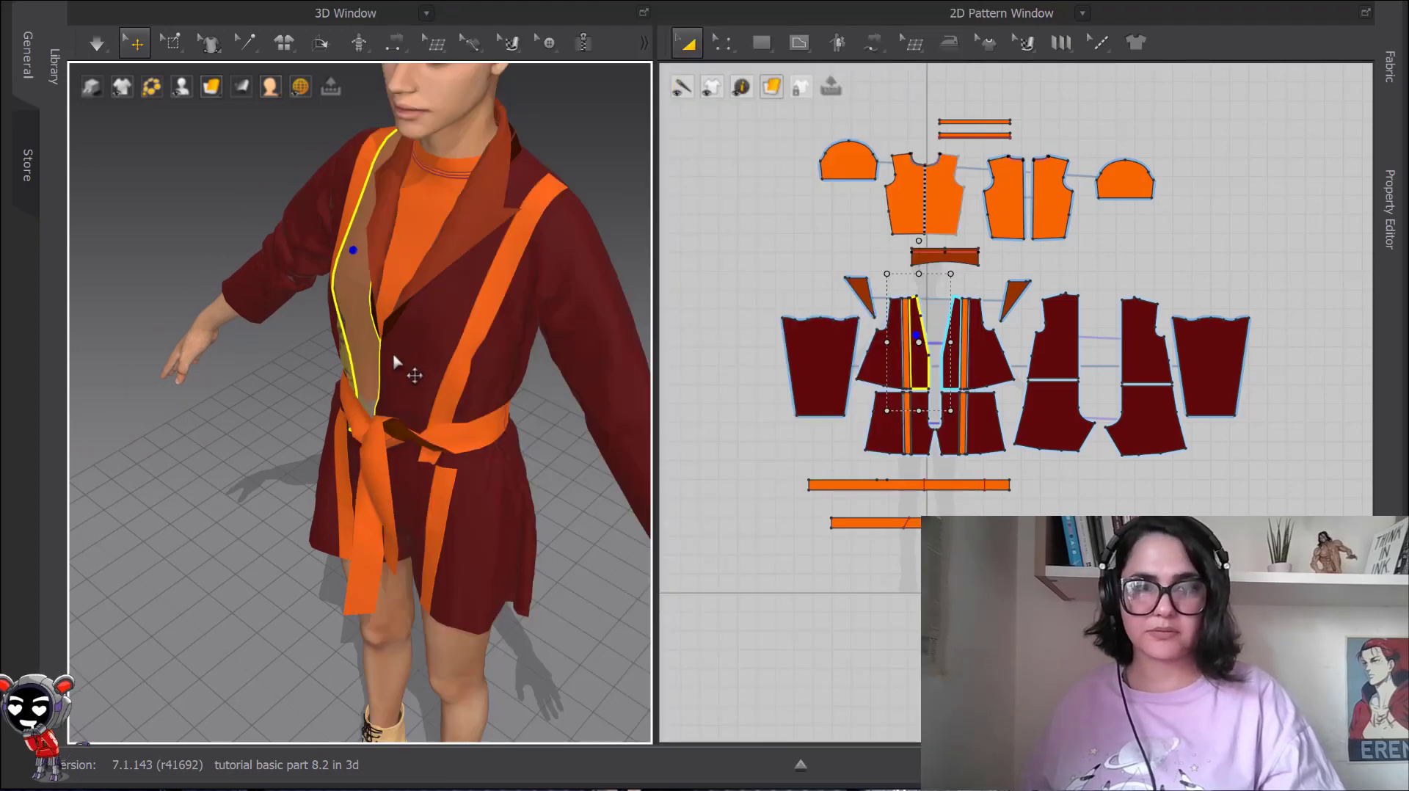
scroll(743, 264, "up", 3)
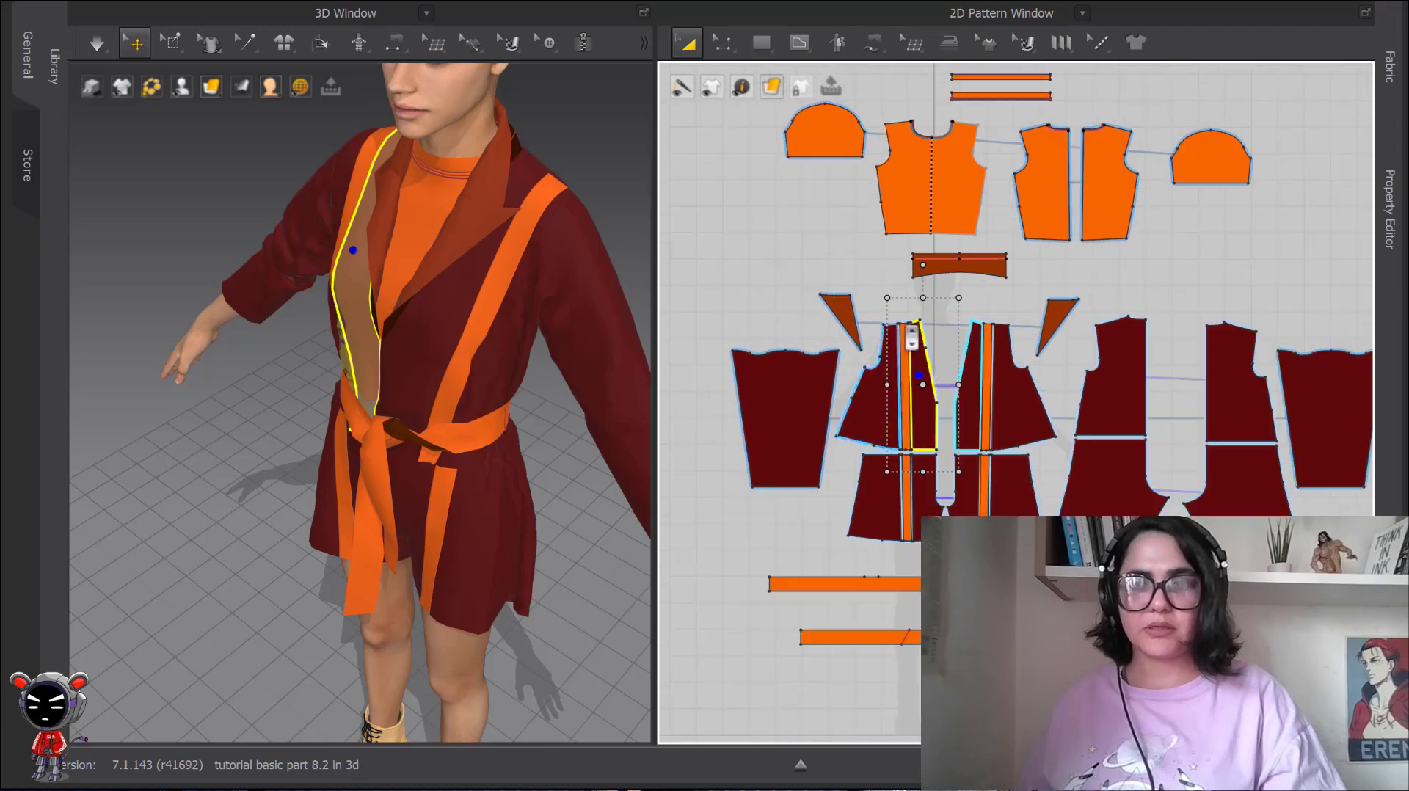
scroll(315, 211, "down", 2)
right_click(314, 211)
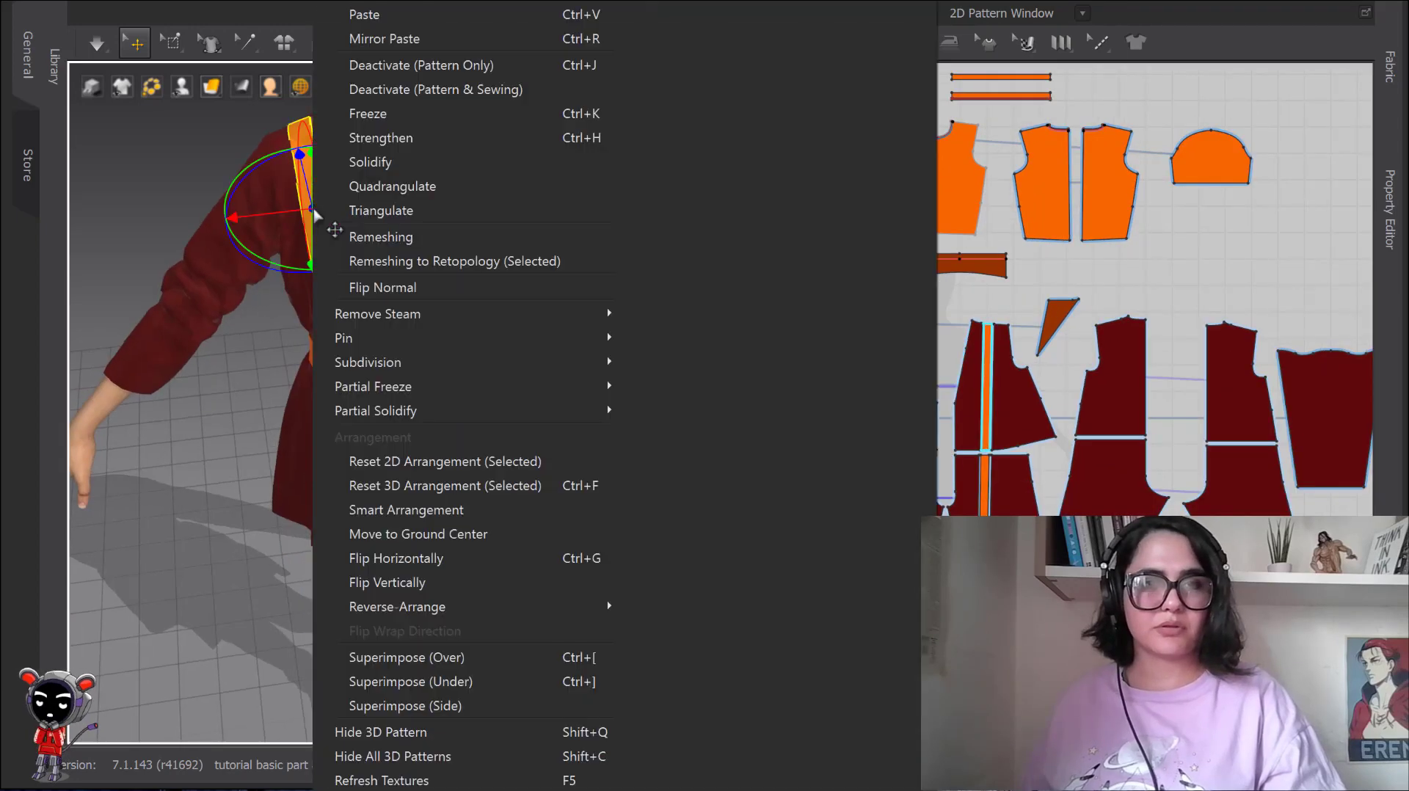
left_click(420, 68)
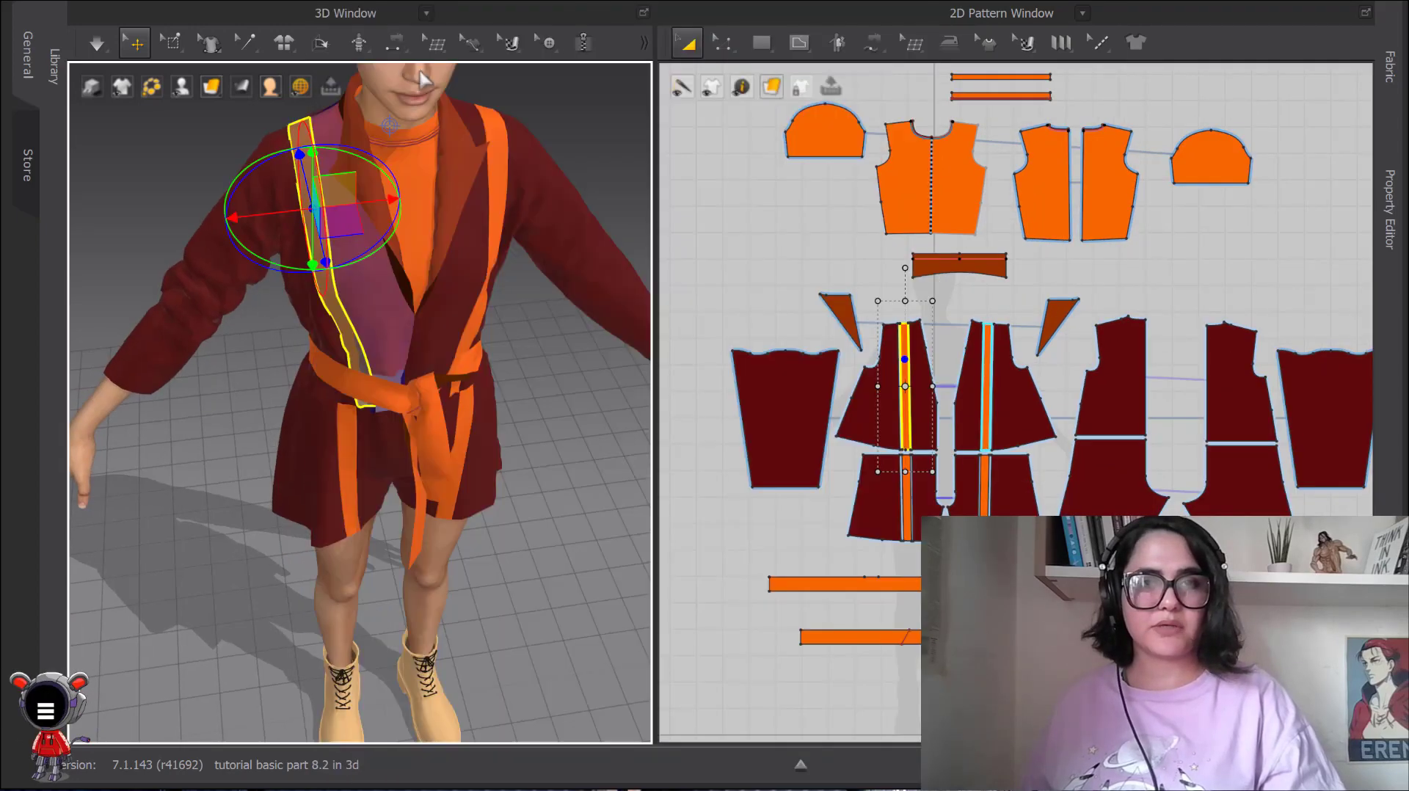
left_click(732, 279)
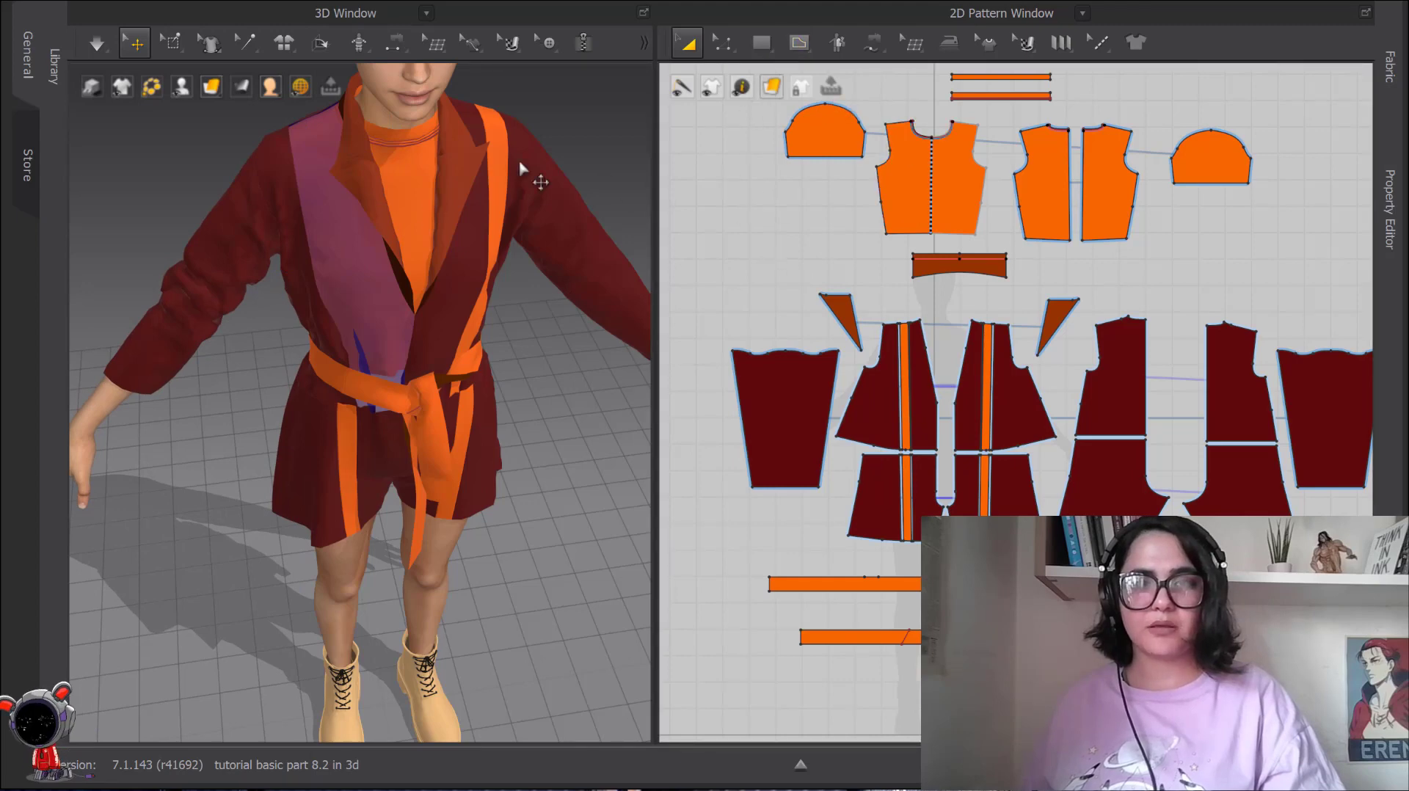
Draw an internal rectangle about 10.7 high for a chest pocket on the orange shirt's front pattern, beside the centre line.
left_click(363, 234)
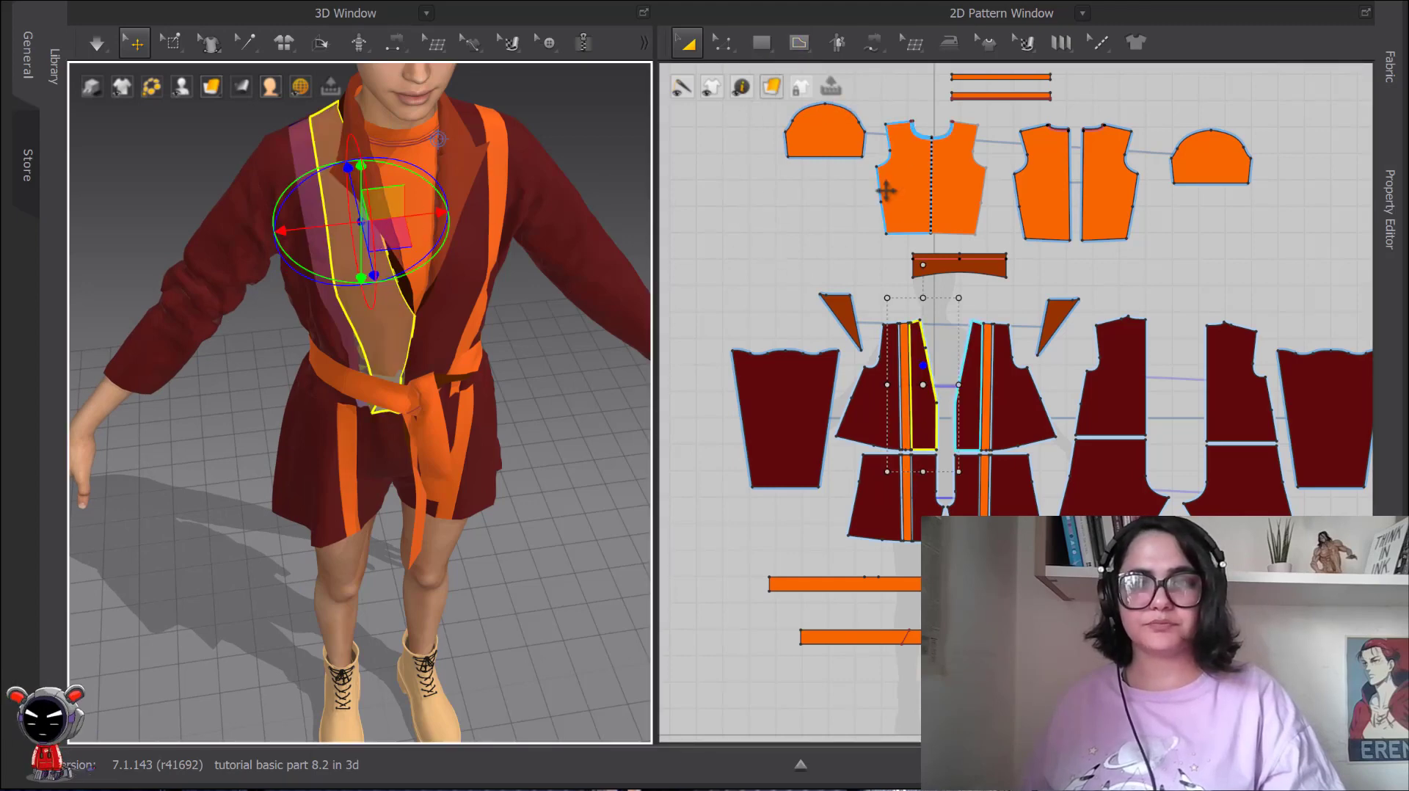
scroll(921, 226, "up", 5)
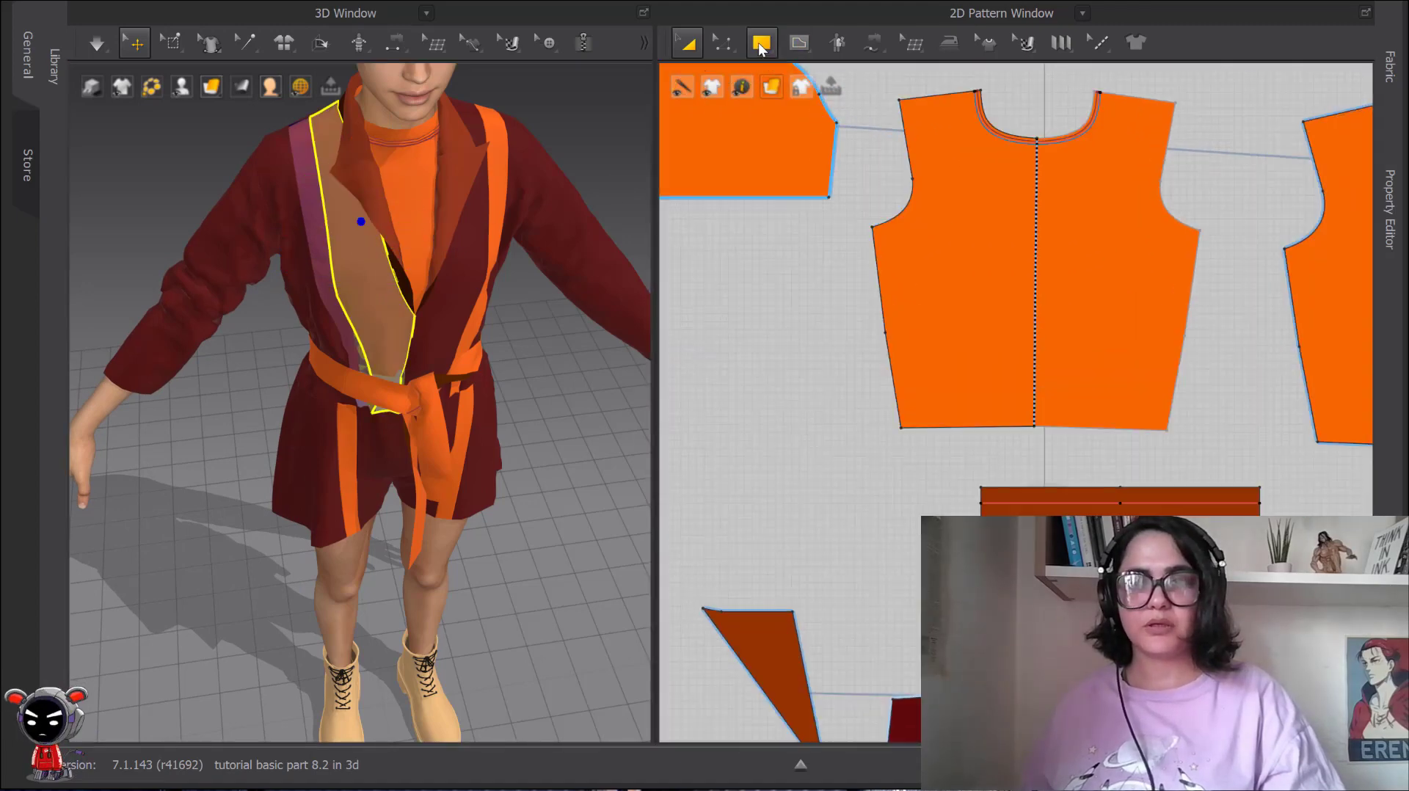
left_click(799, 41)
left_click(844, 116)
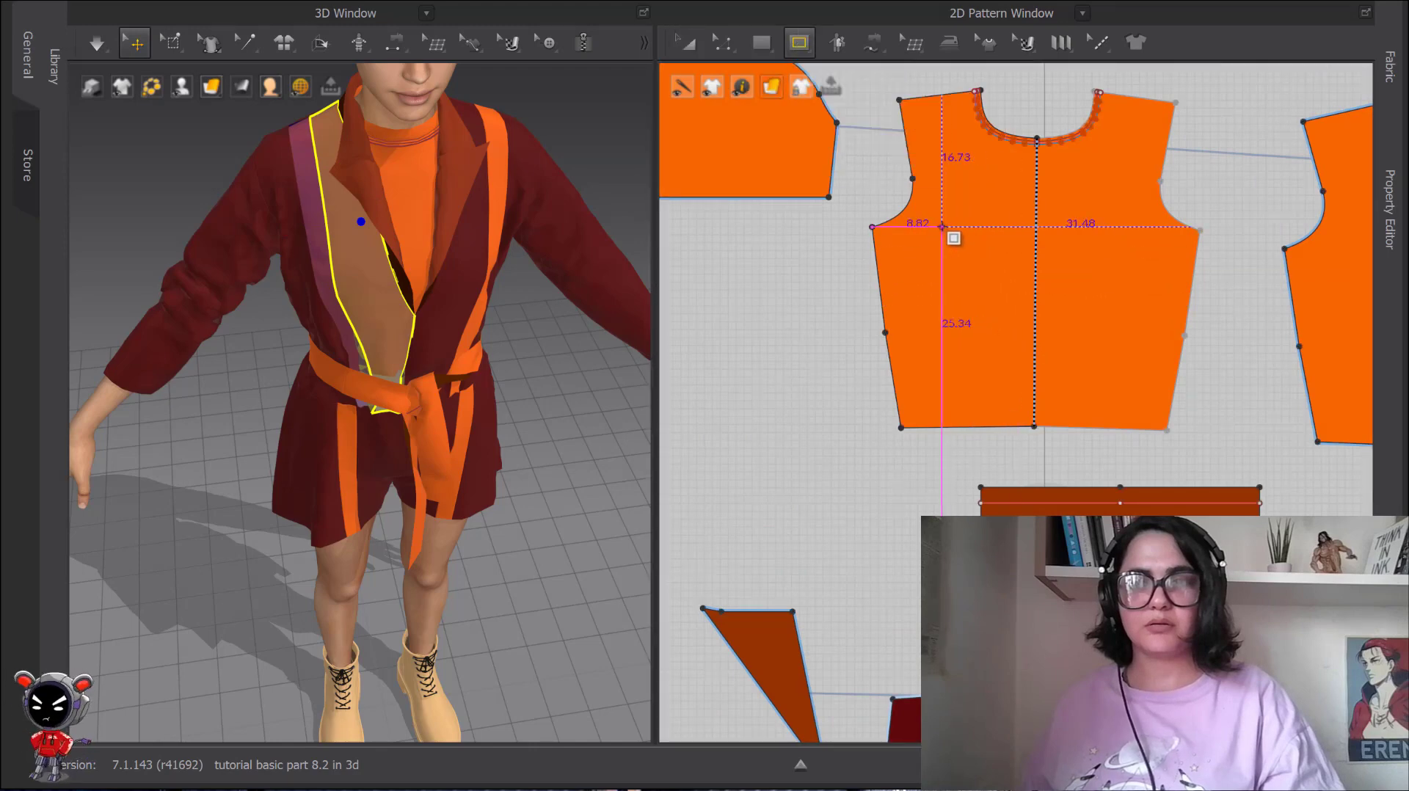
left_click_drag(928, 213, 1006, 299)
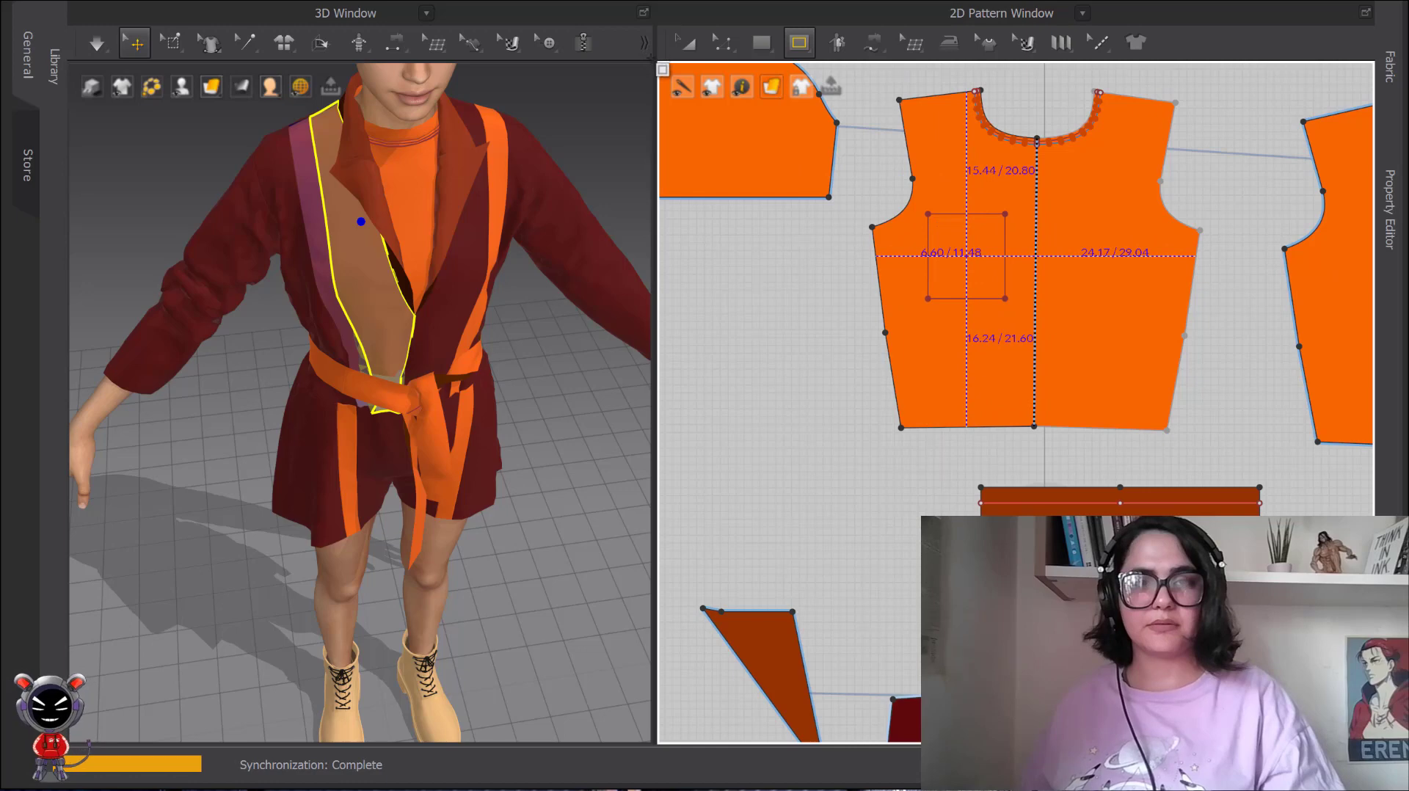
Remove the linked editing between the two halves of the orange shirt's front pattern.
left_click(685, 45)
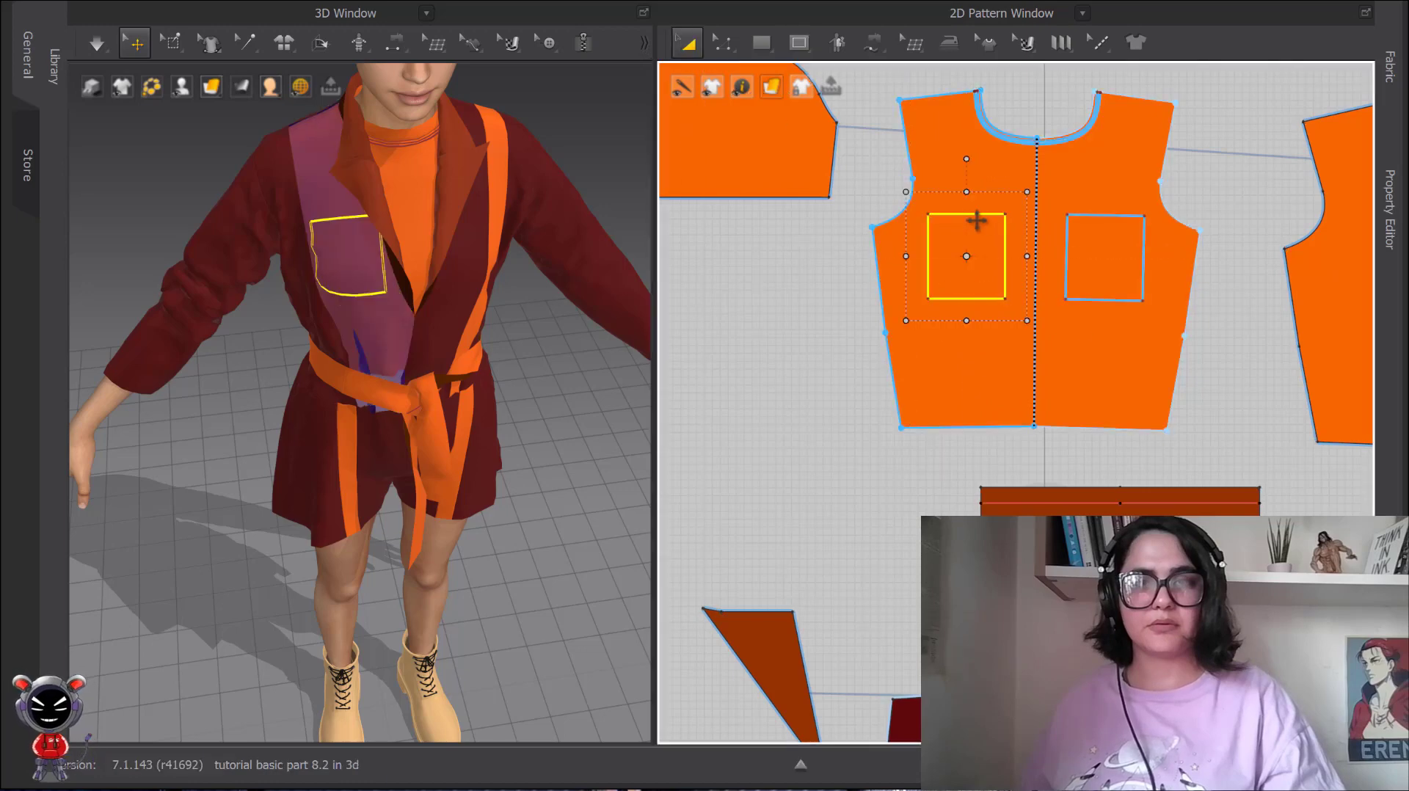
right_click(1005, 260)
right_click(977, 367)
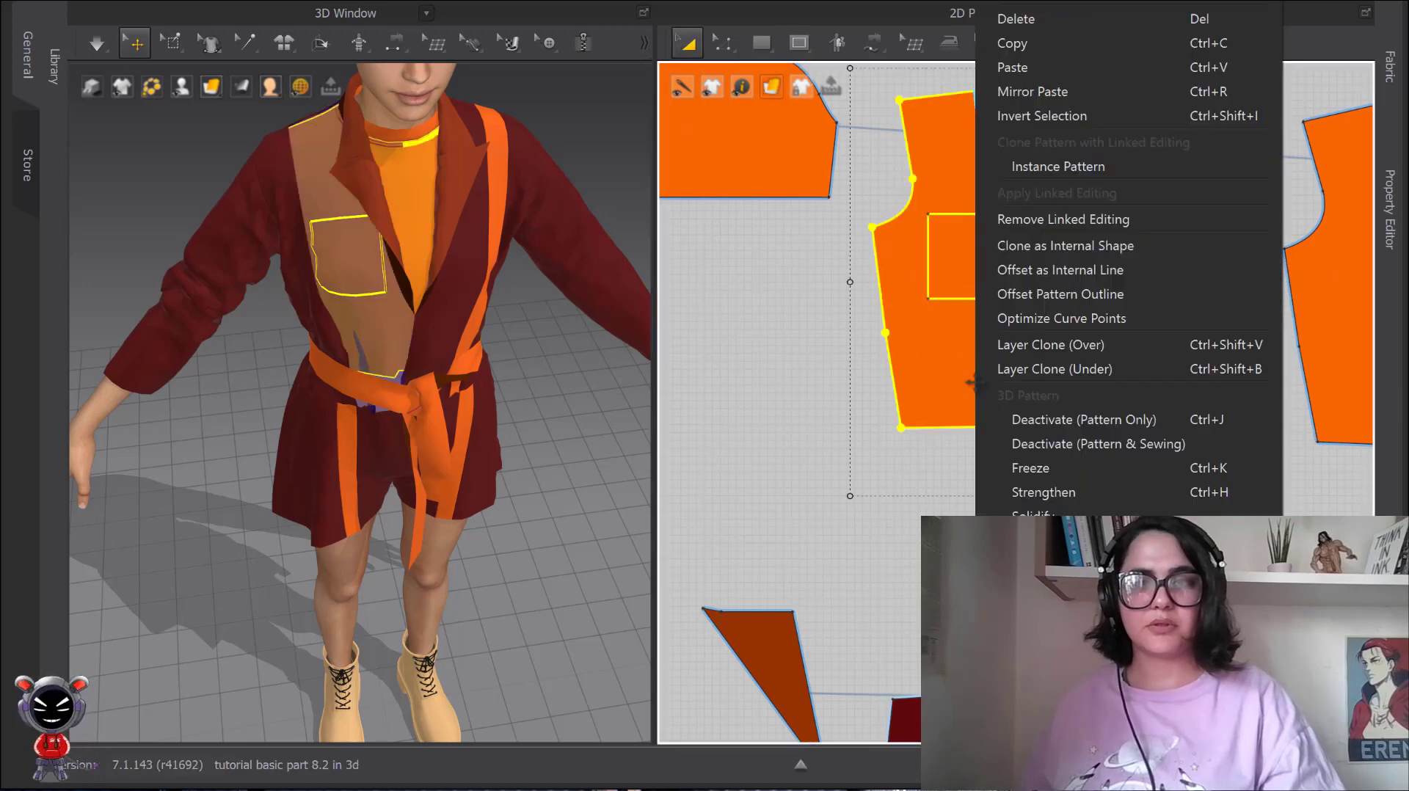
left_click(1060, 223)
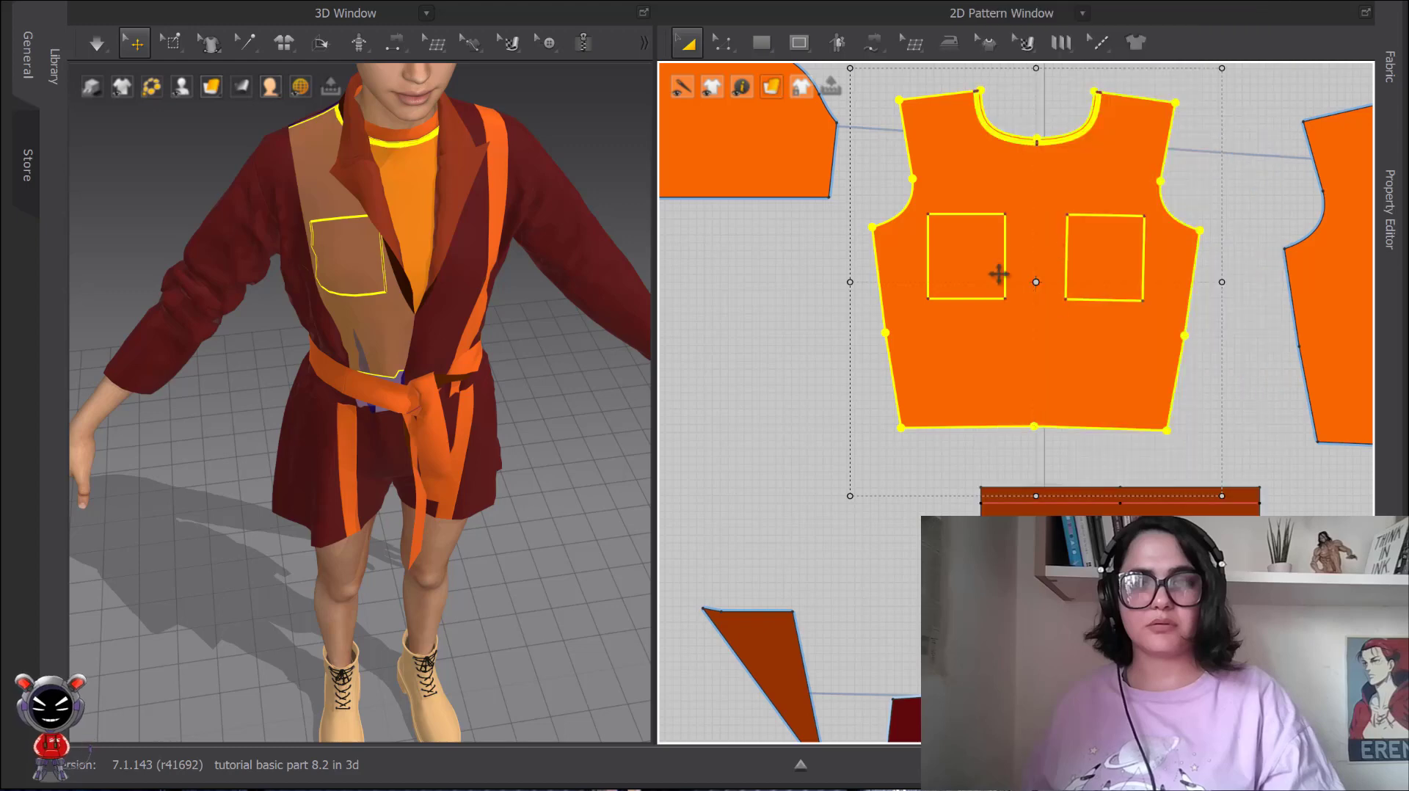
Clone the internal pocket rectangle as a separate pattern and place it in the empty space beside the shirt front.
right_click(1002, 235)
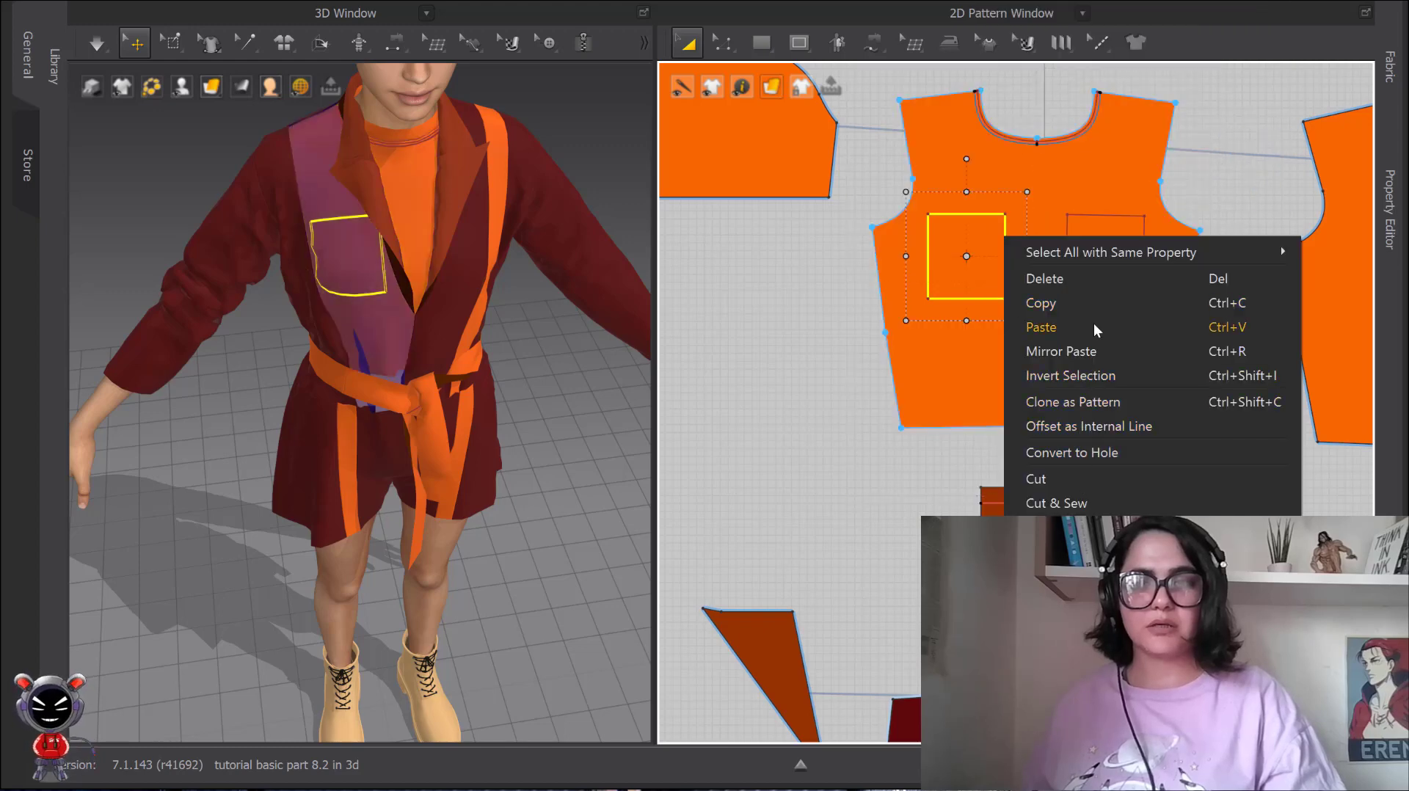
left_click(1089, 403)
left_click(749, 308)
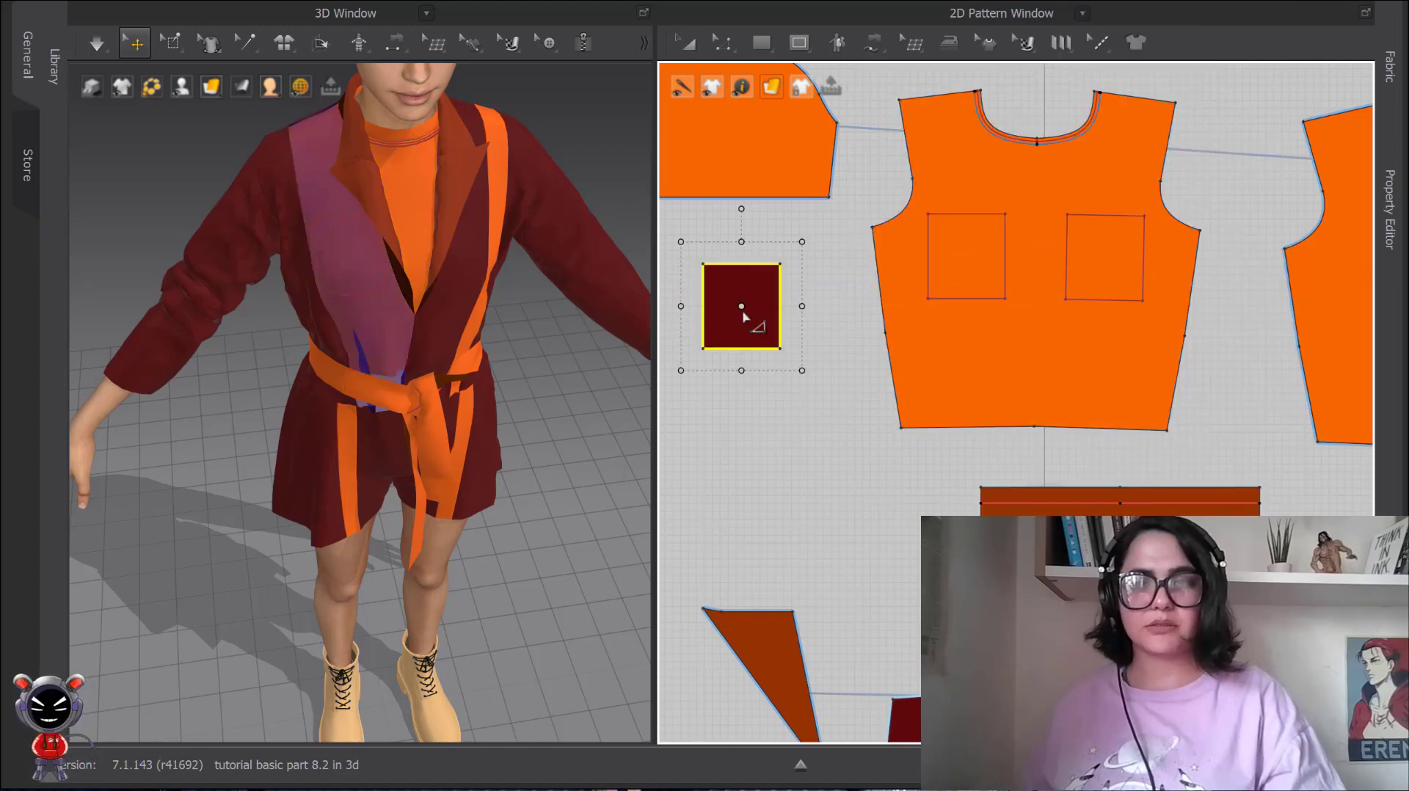
Sew the side and lower edges of the cloned pocket to the matching edges of the internal rectangle on the shirt front.
left_click(779, 266)
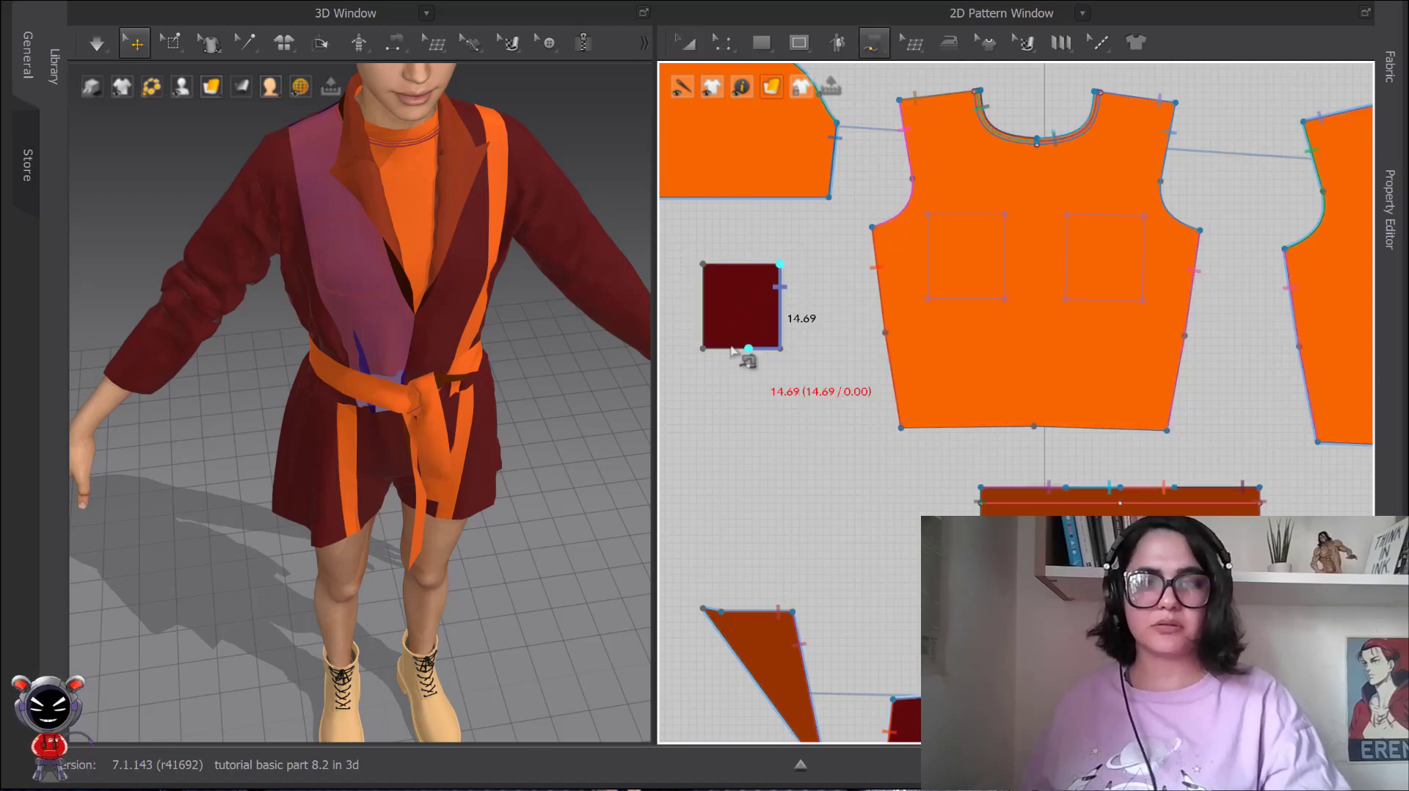
left_click(704, 266)
left_click(1005, 215)
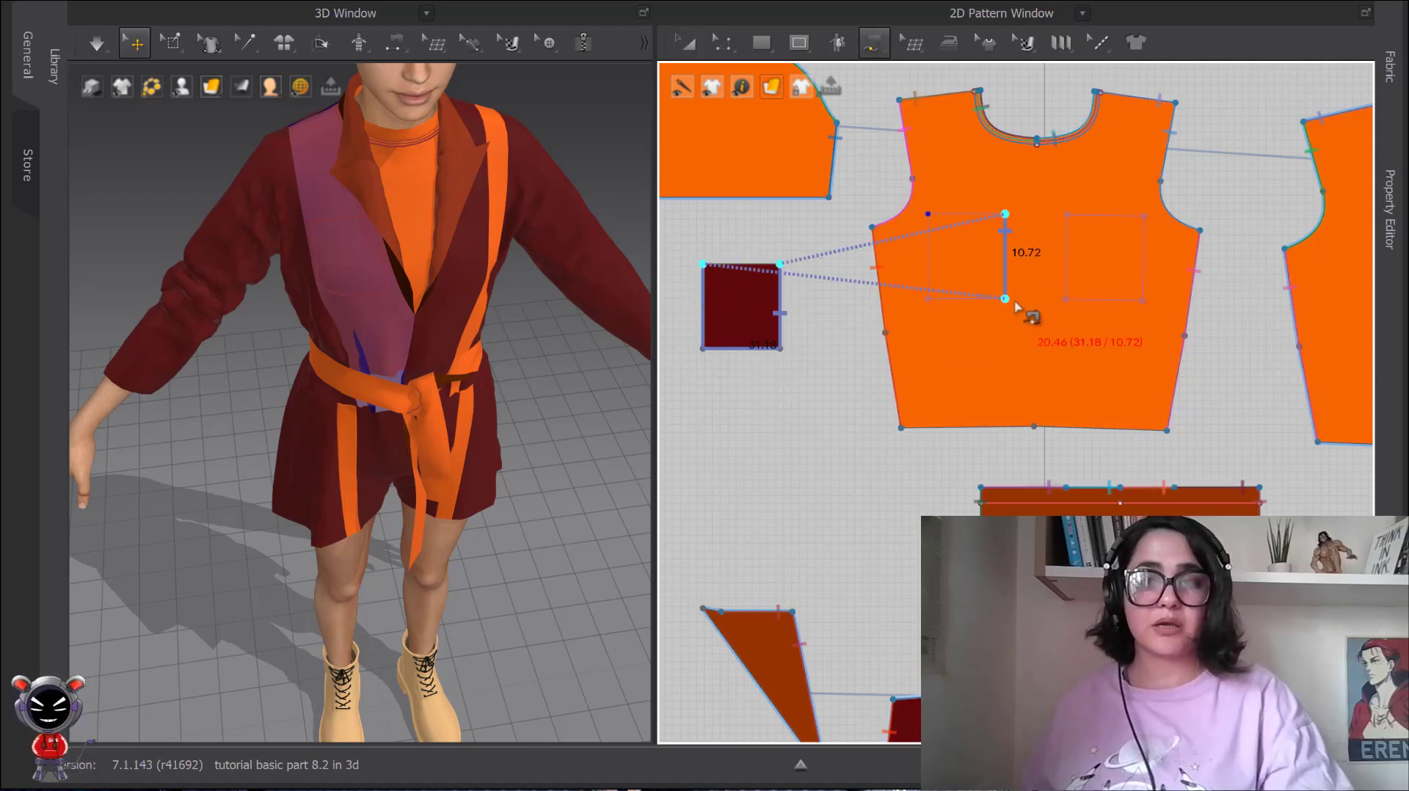
left_click(929, 218)
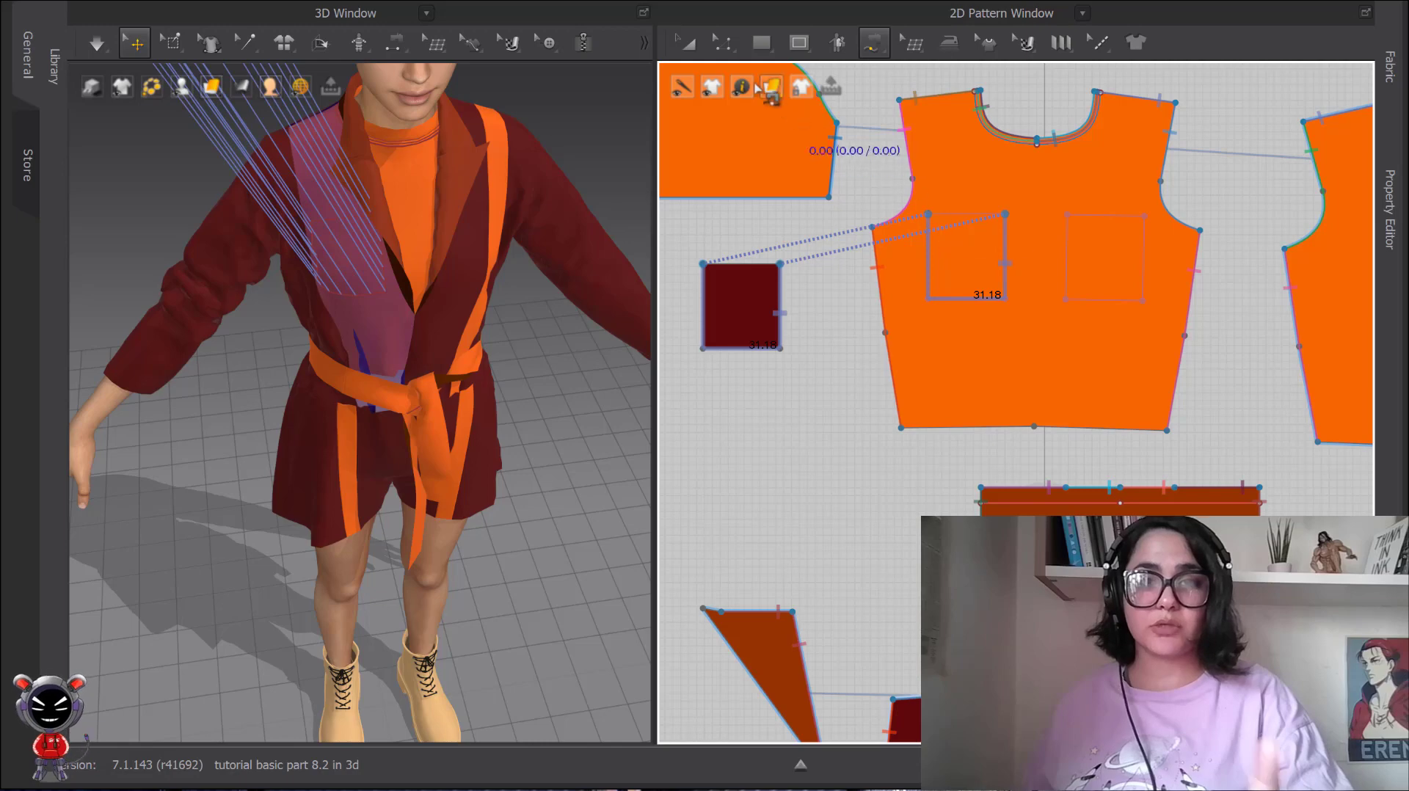
left_click(689, 41)
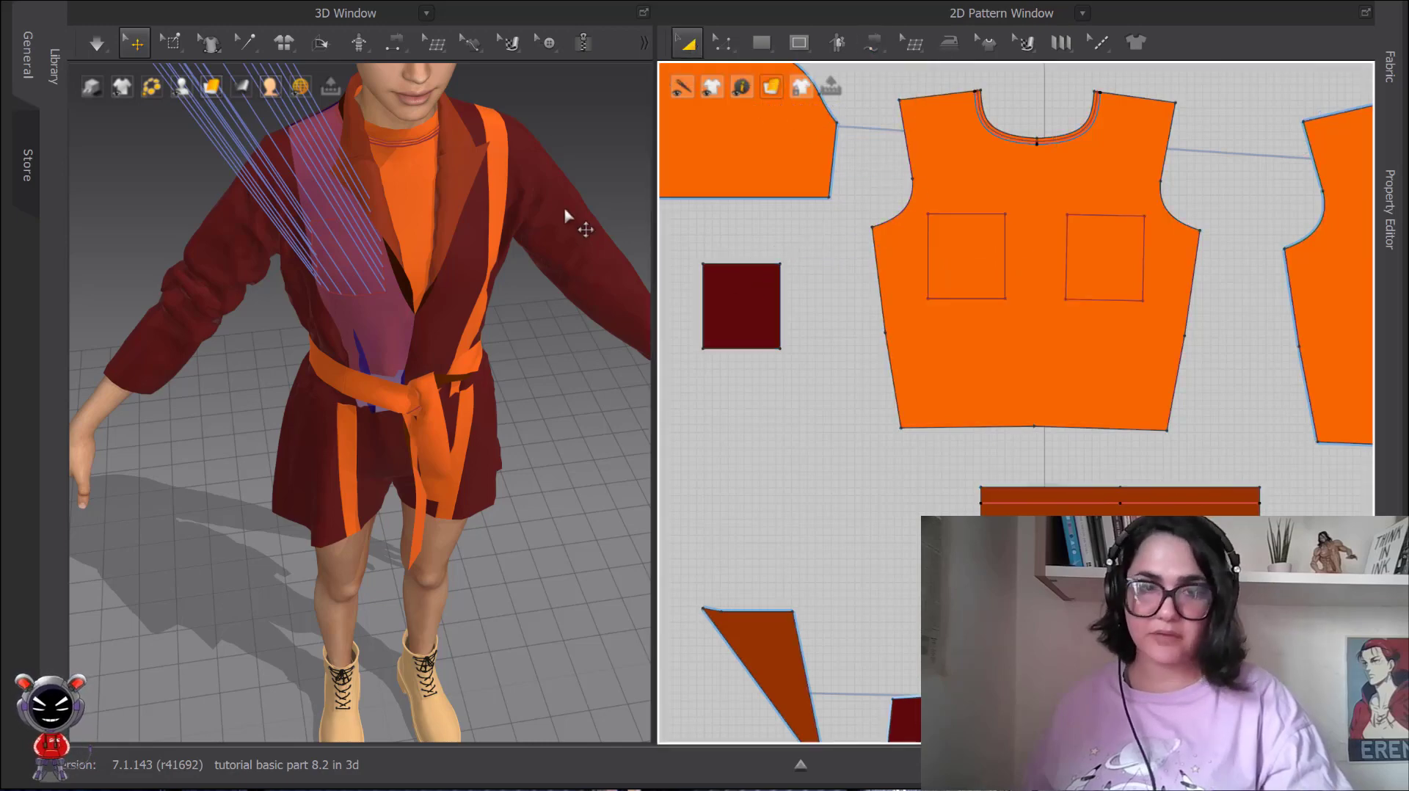
Review the pocket's arrangement options in the 3D window, and try to position the pocket in front of the chest by hand.
scroll(514, 231, "down", 5)
scroll(287, 182, "down", 2)
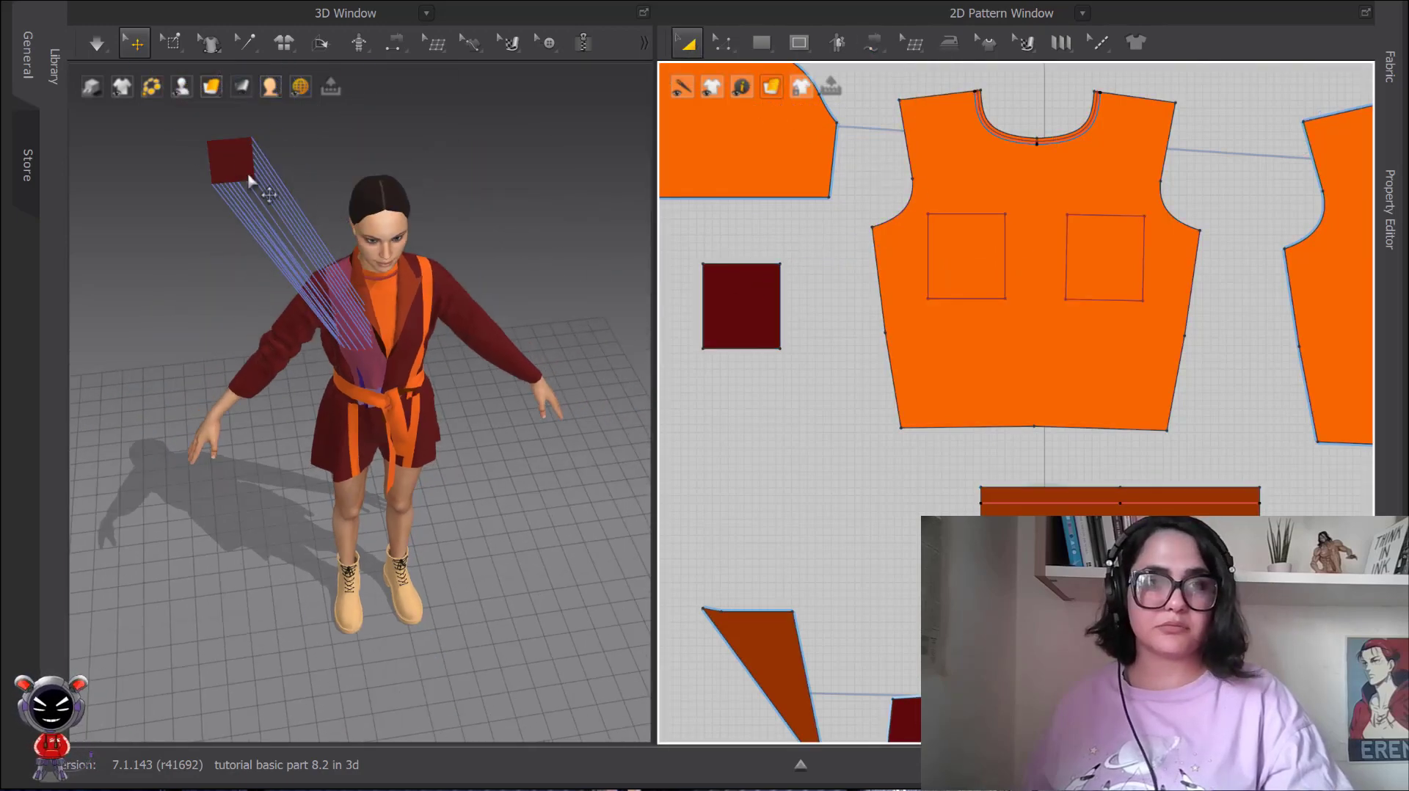
right_click(235, 166)
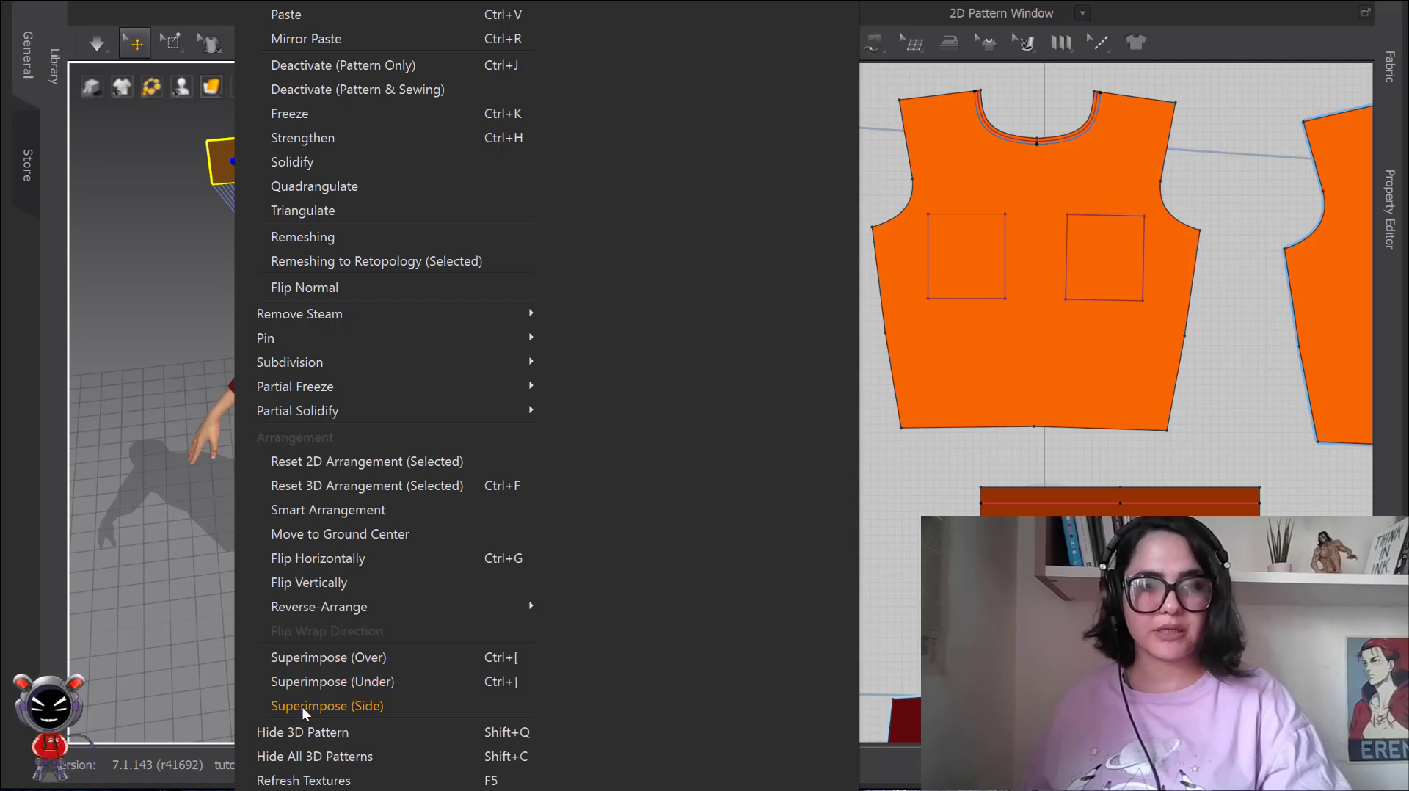
left_click(211, 630)
left_click_drag(230, 161, 376, 404)
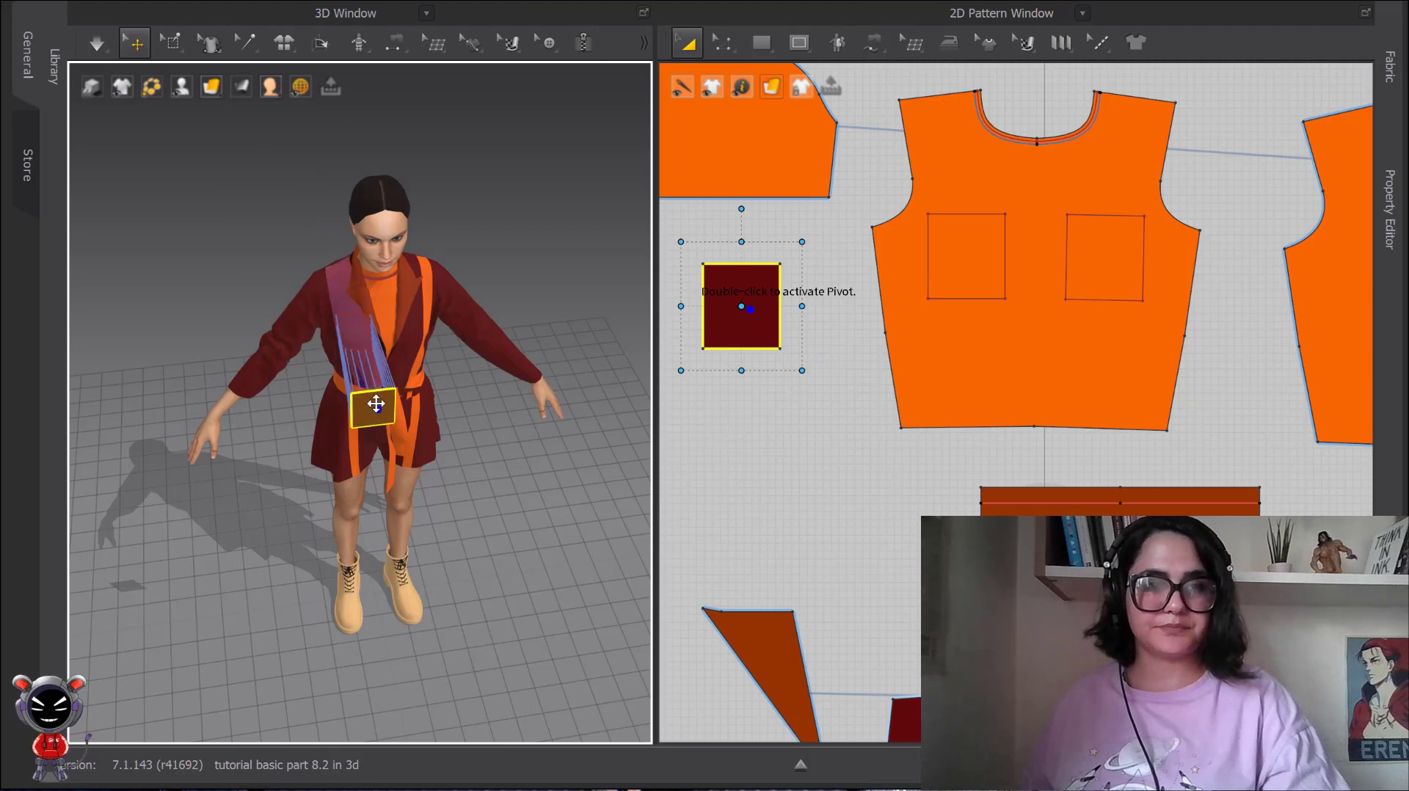
scroll(440, 430, "up", 3)
middle_click_drag(459, 440, 374, 284)
right_click_drag(375, 283, 341, 284)
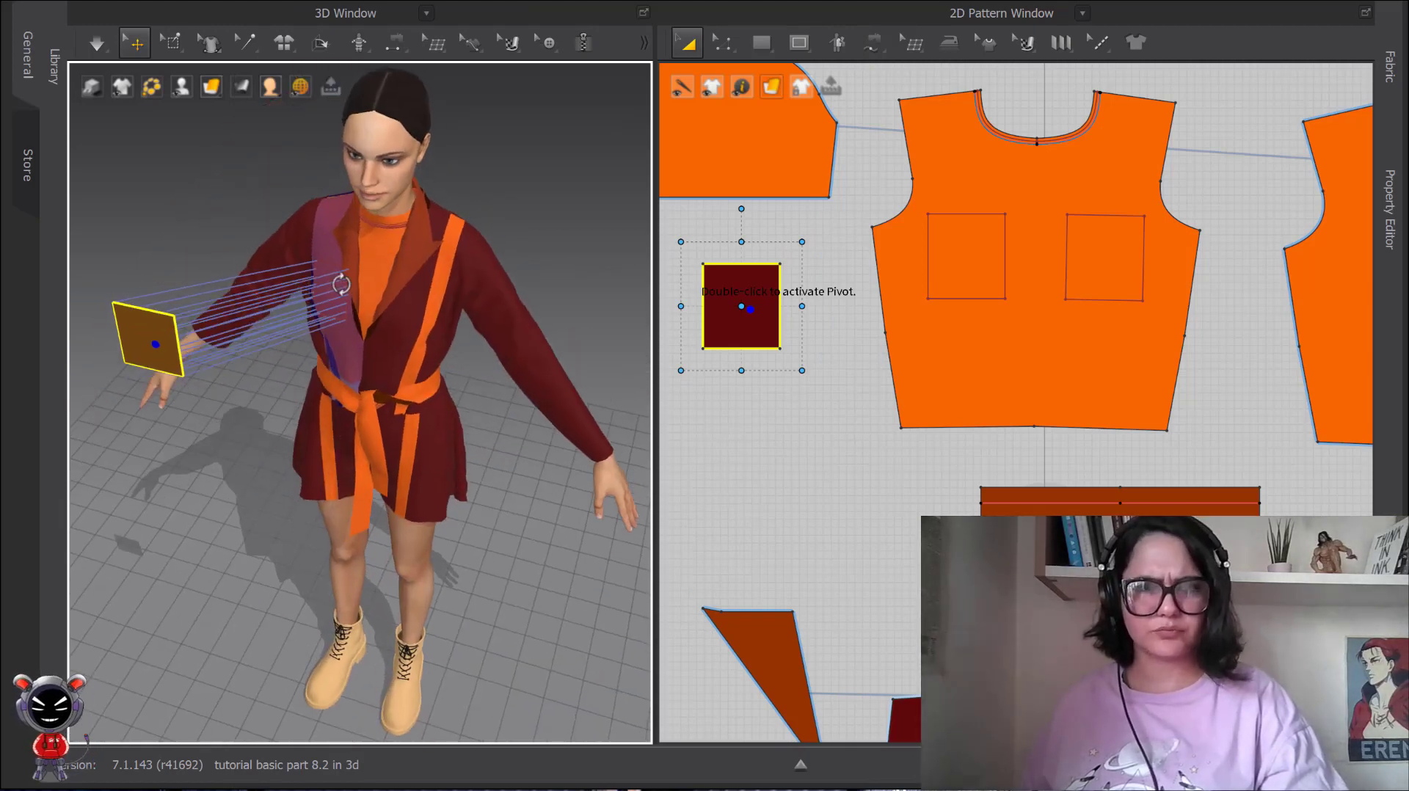
left_click_drag(153, 341, 249, 383)
right_click_drag(371, 408, 360, 377)
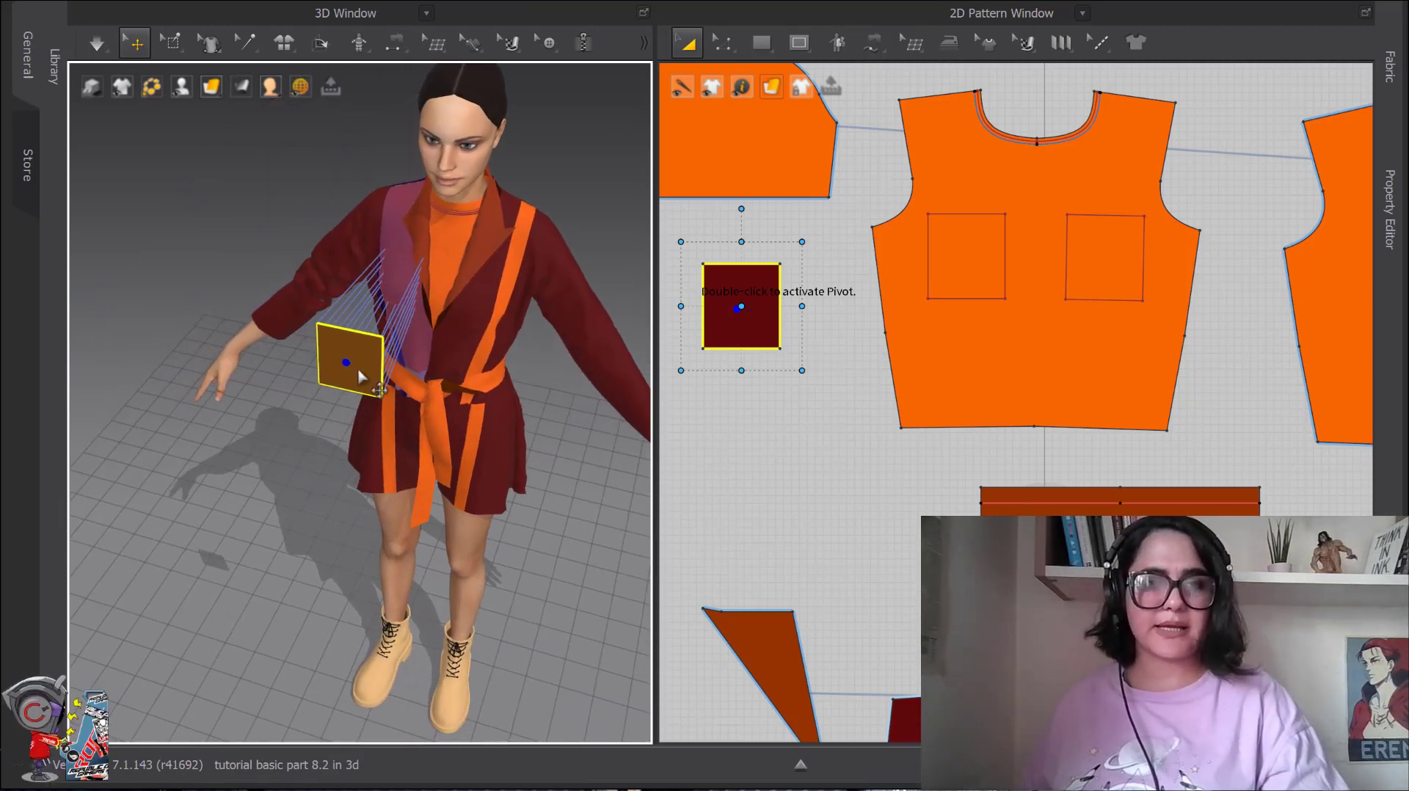
Move the pocket up and away from the avatar in the 3D window.
left_click_drag(358, 370, 239, 285)
scroll(246, 291, "down", 4)
right_click_drag(334, 421, 317, 362)
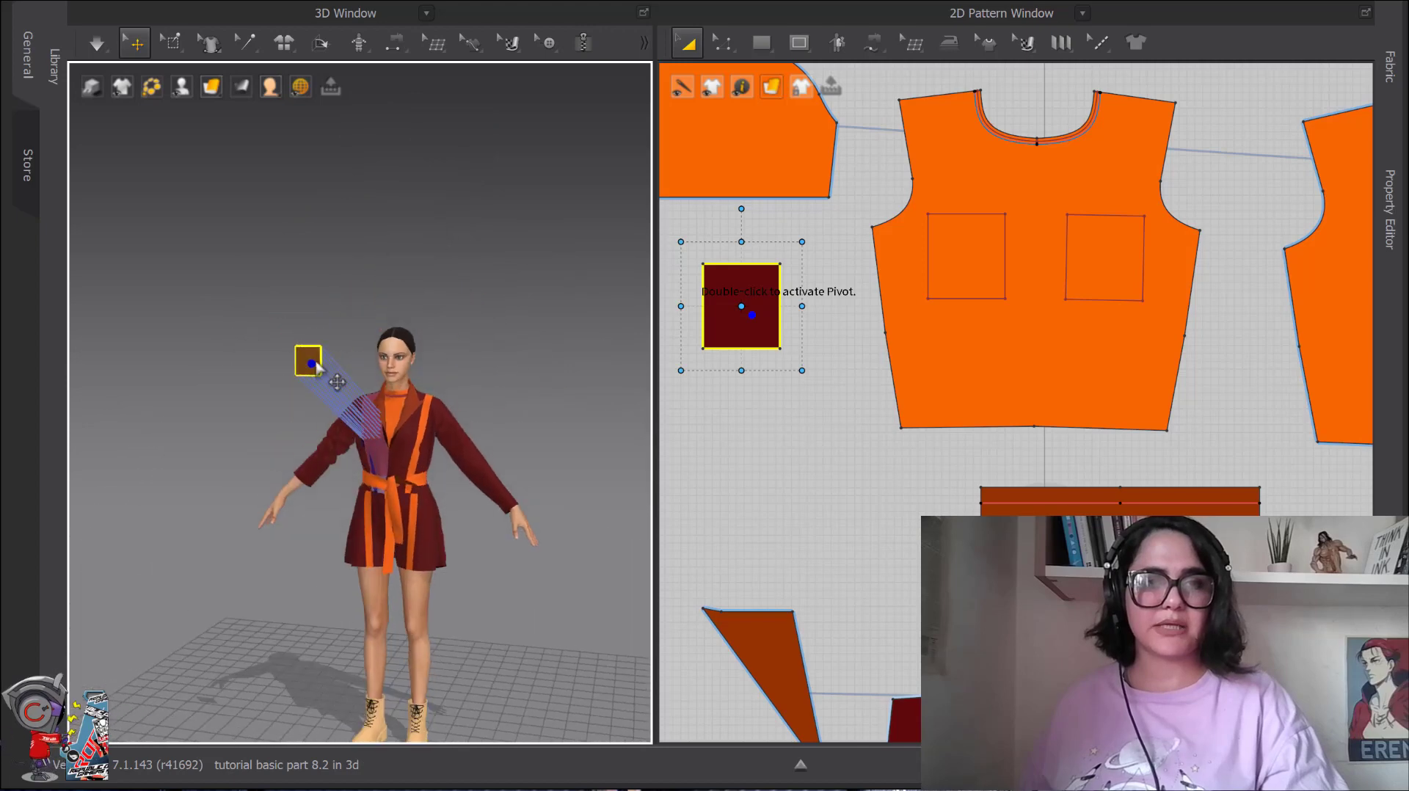
left_click_drag(315, 367, 109, 192)
scroll(456, 481, "up", 3)
right_click_drag(456, 481, 491, 470)
scroll(456, 461, "down", 3)
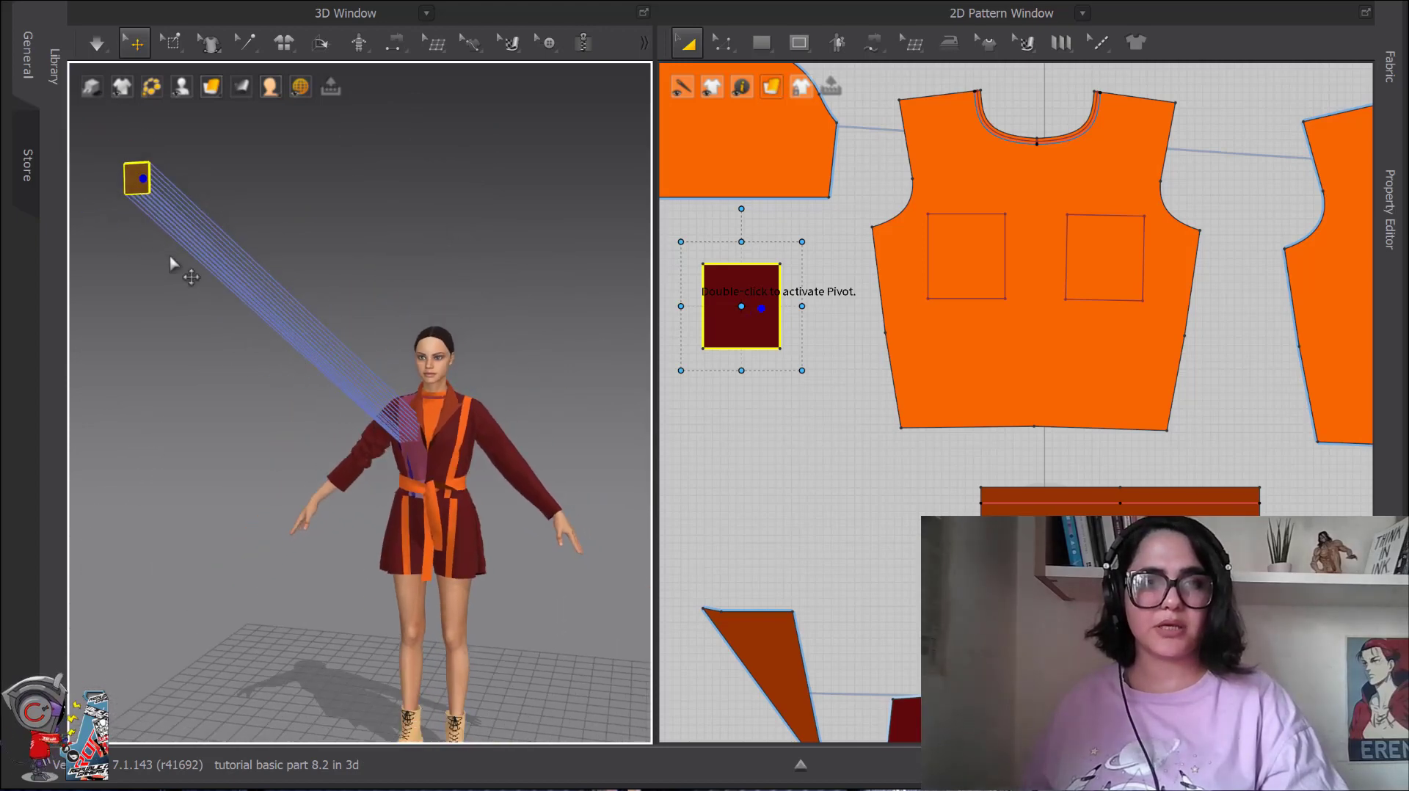
Try again to bring the pocket close to the chest by hand, checking its distance from the front and side.
left_click_drag(146, 181, 352, 515)
scroll(318, 479, "up", 3)
scroll(416, 508, "up", 3)
right_click_drag(417, 508, 293, 541)
scroll(301, 516, "down", 3)
left_click_drag(222, 488, 363, 463)
scroll(397, 468, "down", 3)
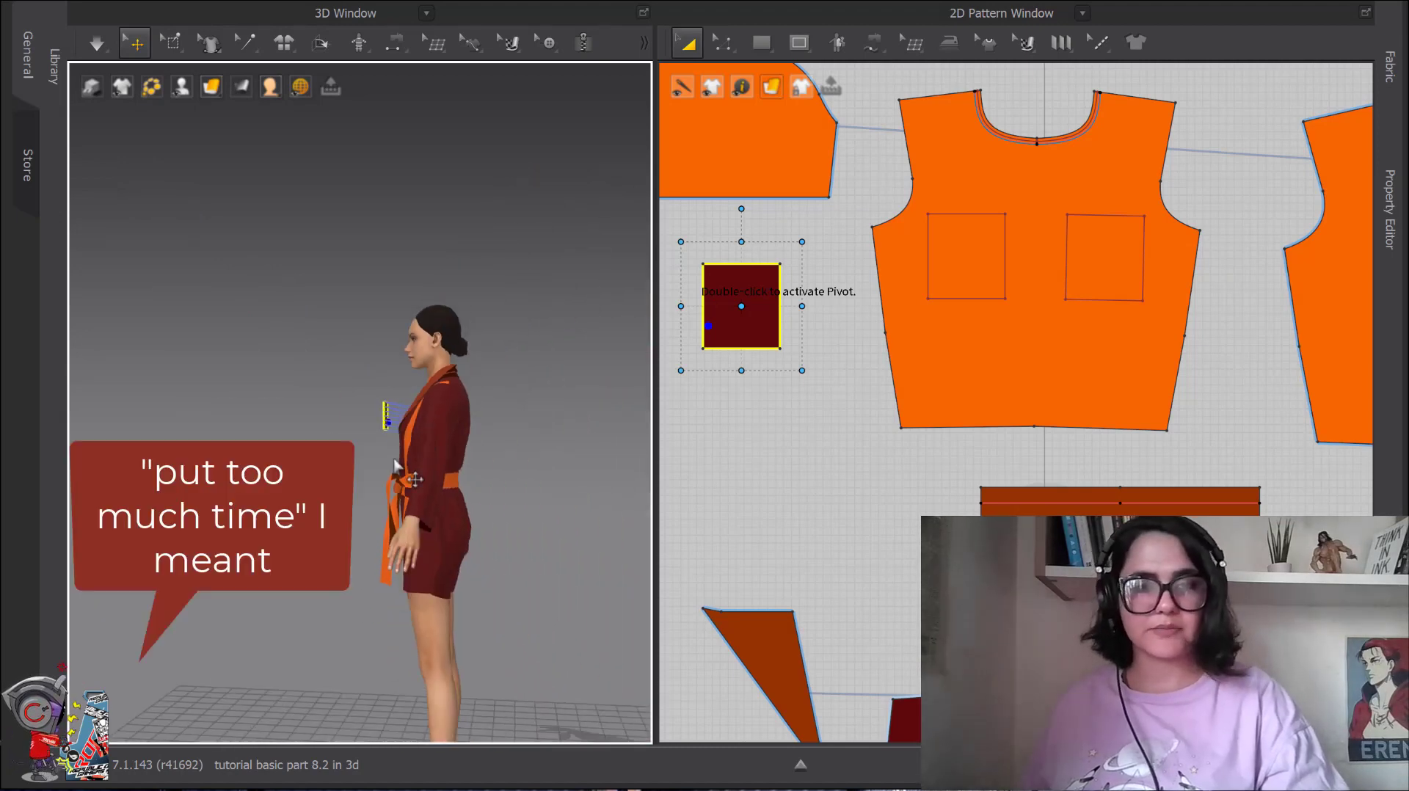
right_click_drag(397, 467, 491, 500)
left_click_drag(381, 401, 424, 429)
scroll(426, 426, "up", 4)
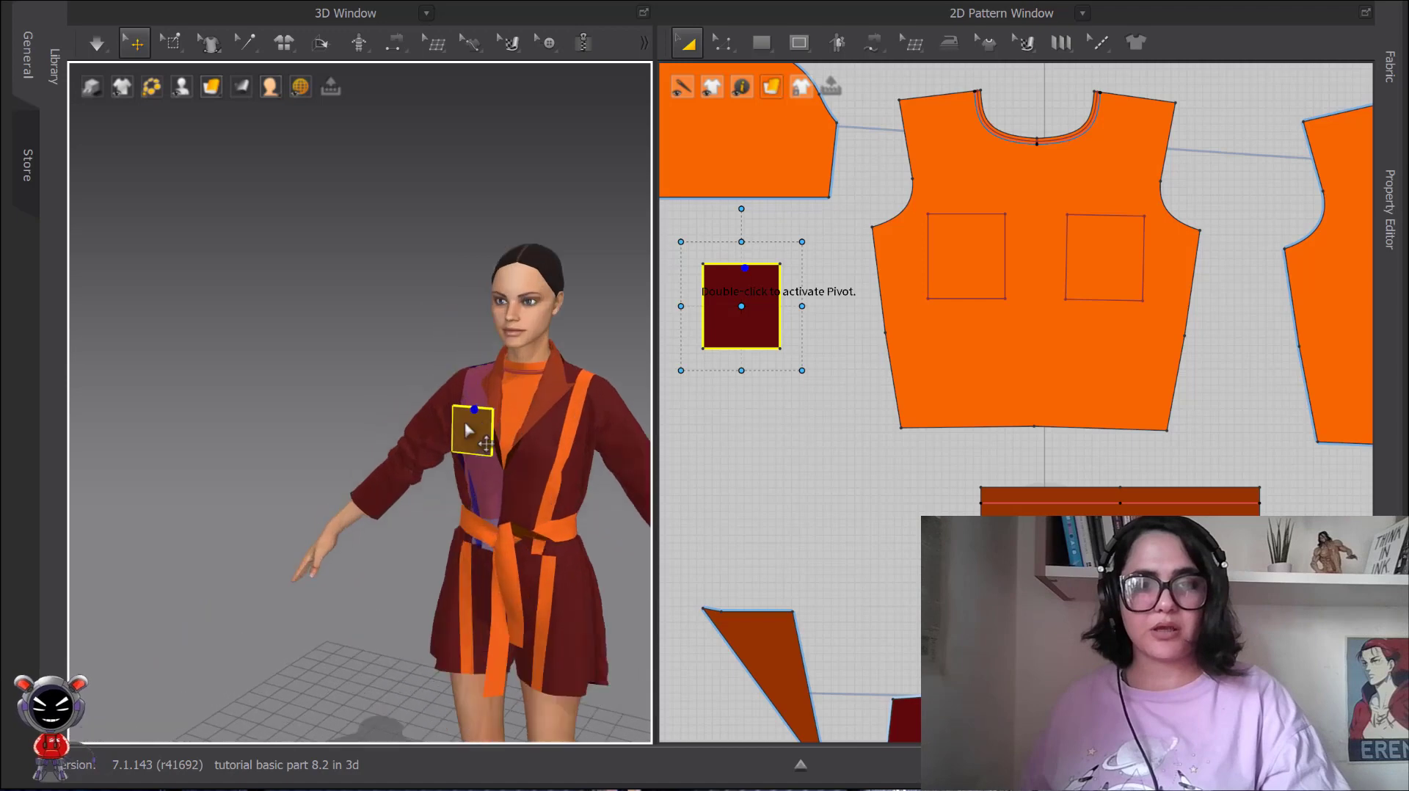
scroll(497, 441, "up", 5)
scroll(430, 357, "down", 5)
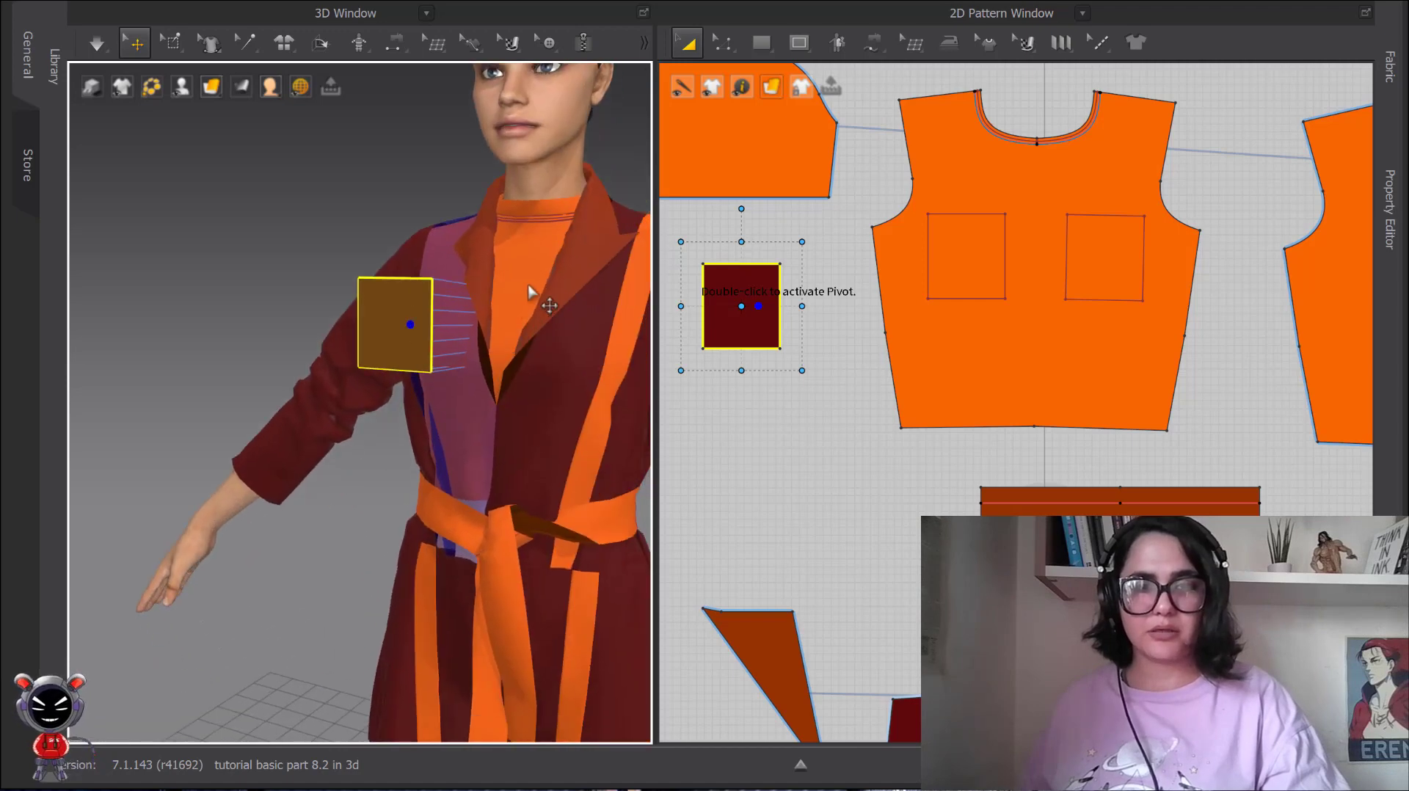
Pull the pocket away from the chest to a point high beside the avatar.
scroll(525, 362, "down", 4)
left_click_drag(381, 350, 122, 206)
scroll(131, 248, "down", 5)
left_click_drag(256, 307, 134, 163)
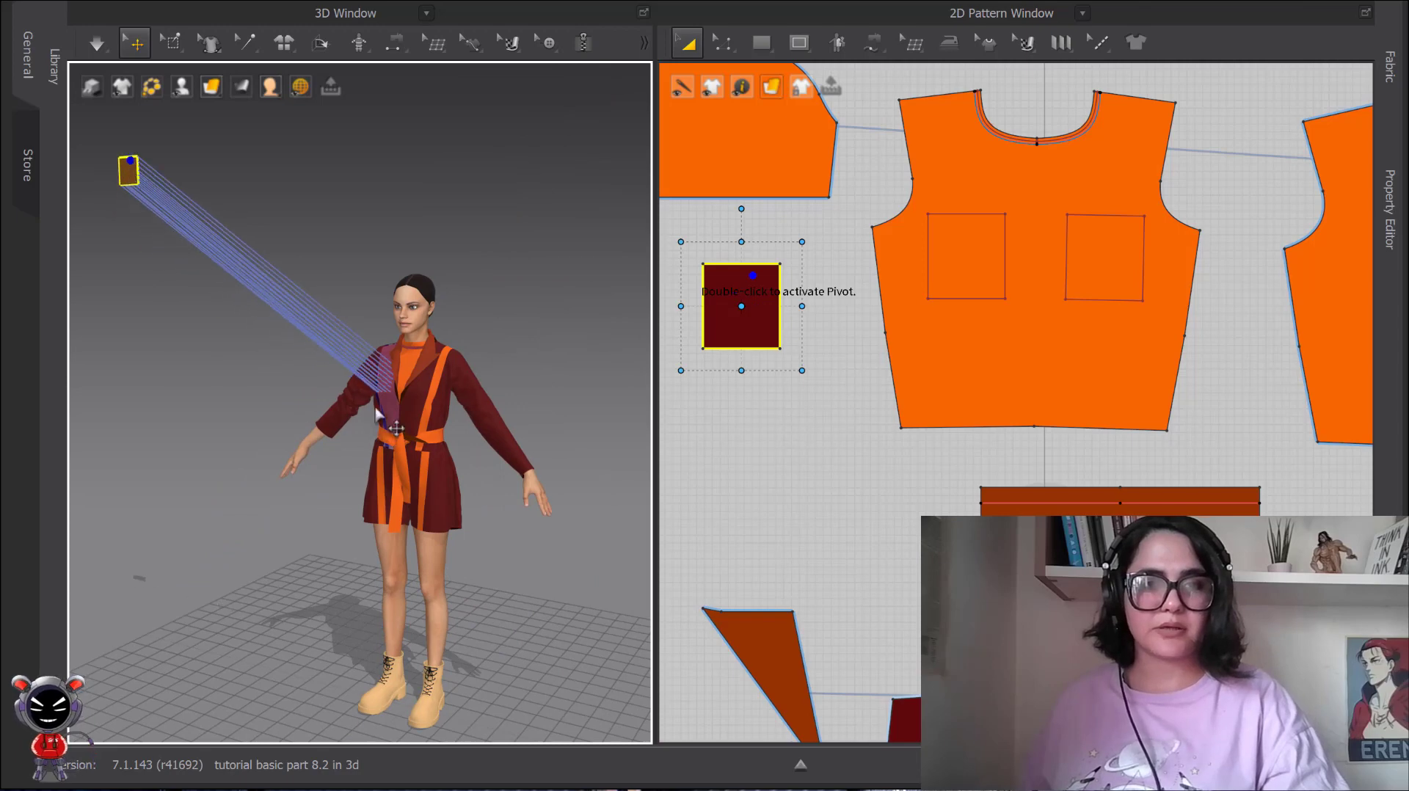
Place the pocket directly on the shirt's chest with Superimpose (Over) and inspect its placement up close.
scroll(441, 345, "up", 4)
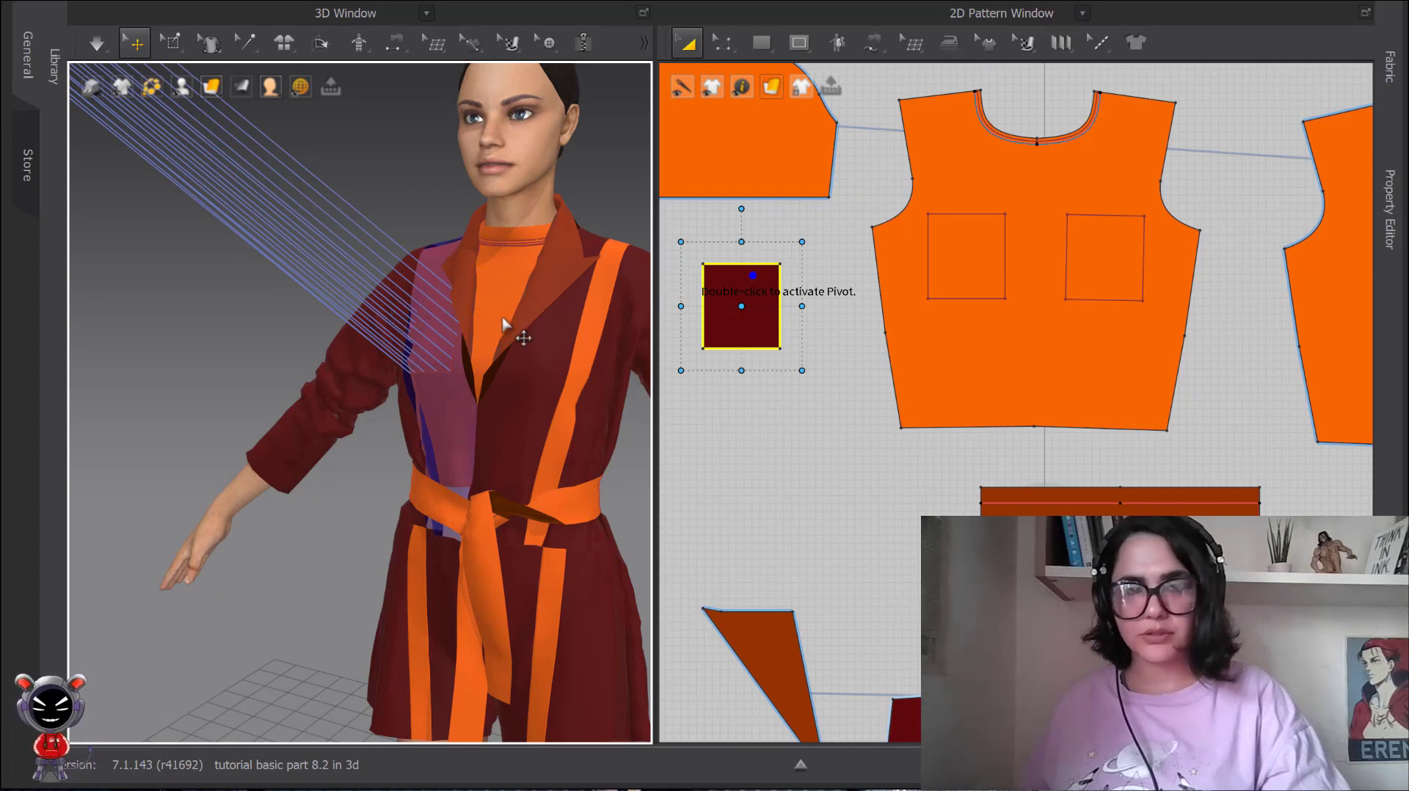
scroll(413, 288, "down", 3)
scroll(412, 287, "down", 2)
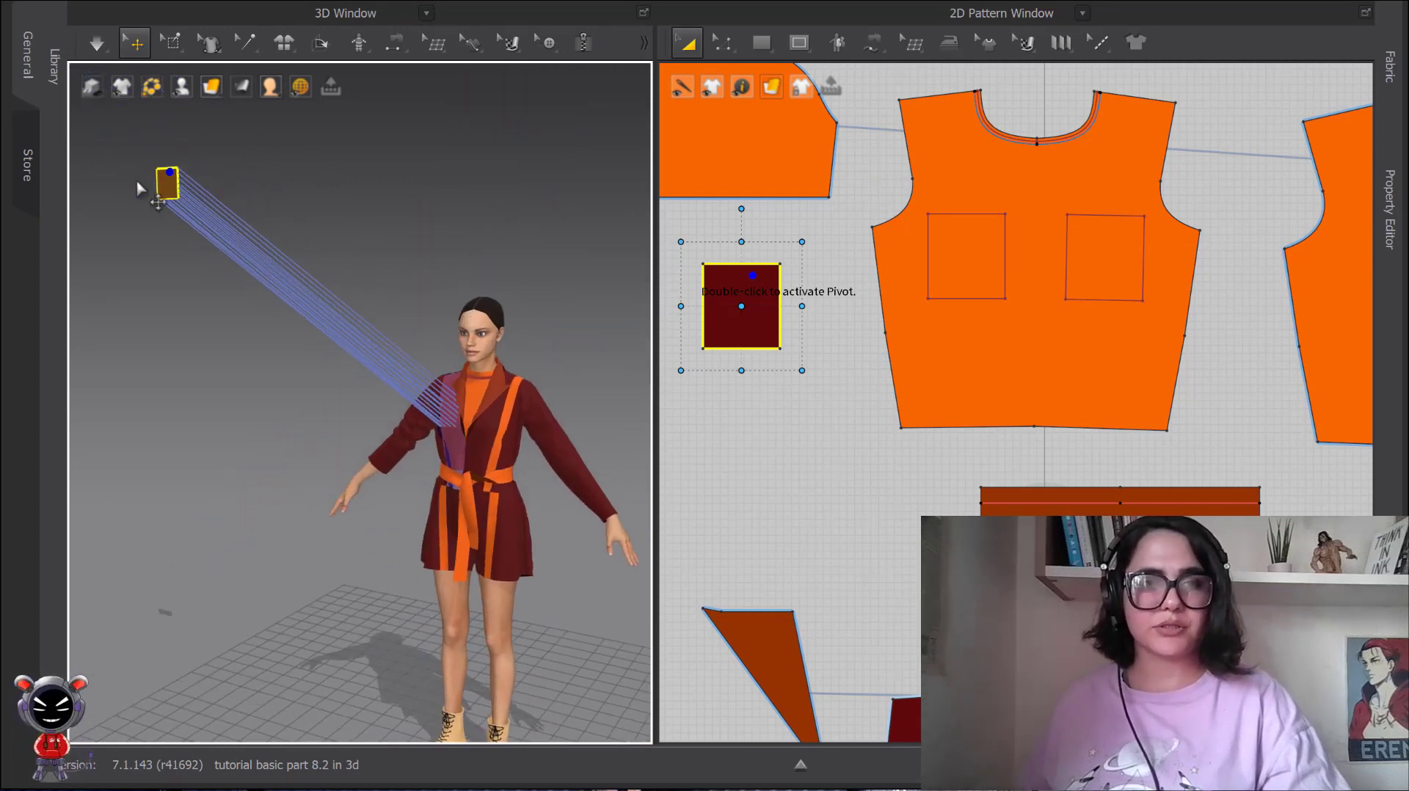
right_click(166, 188)
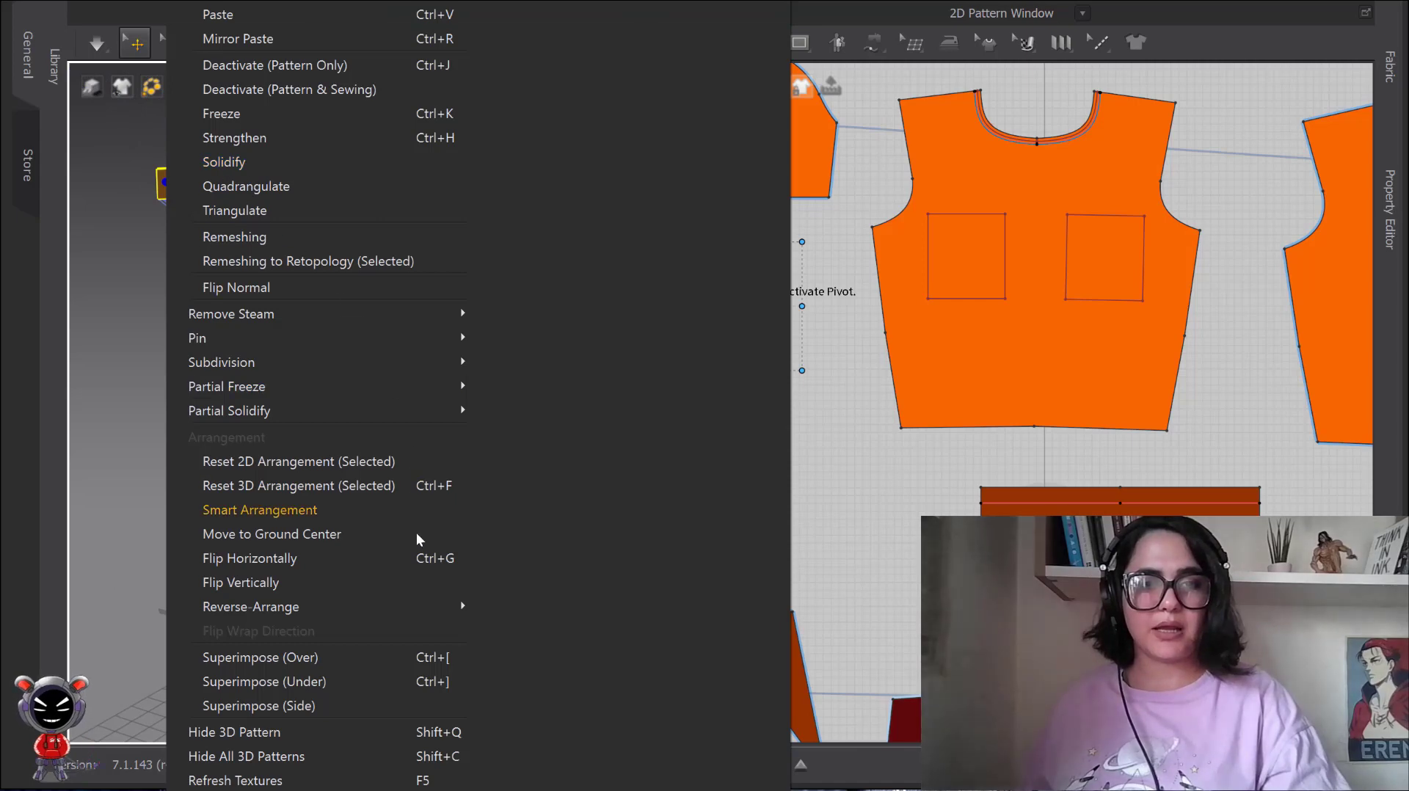
left_click(250, 658)
scroll(397, 580, "up", 5)
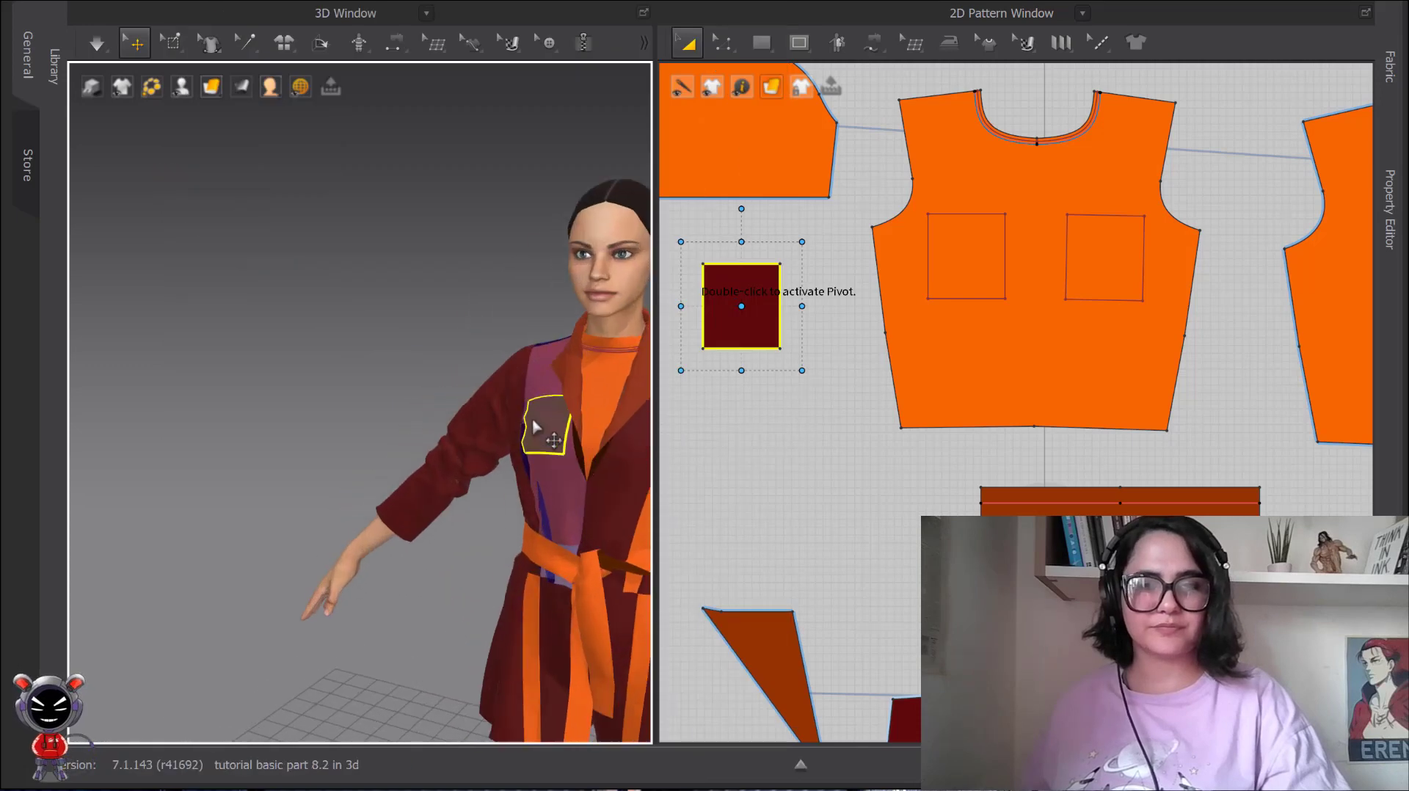
middle_click_drag(499, 430, 331, 309)
scroll(333, 338, "up", 2)
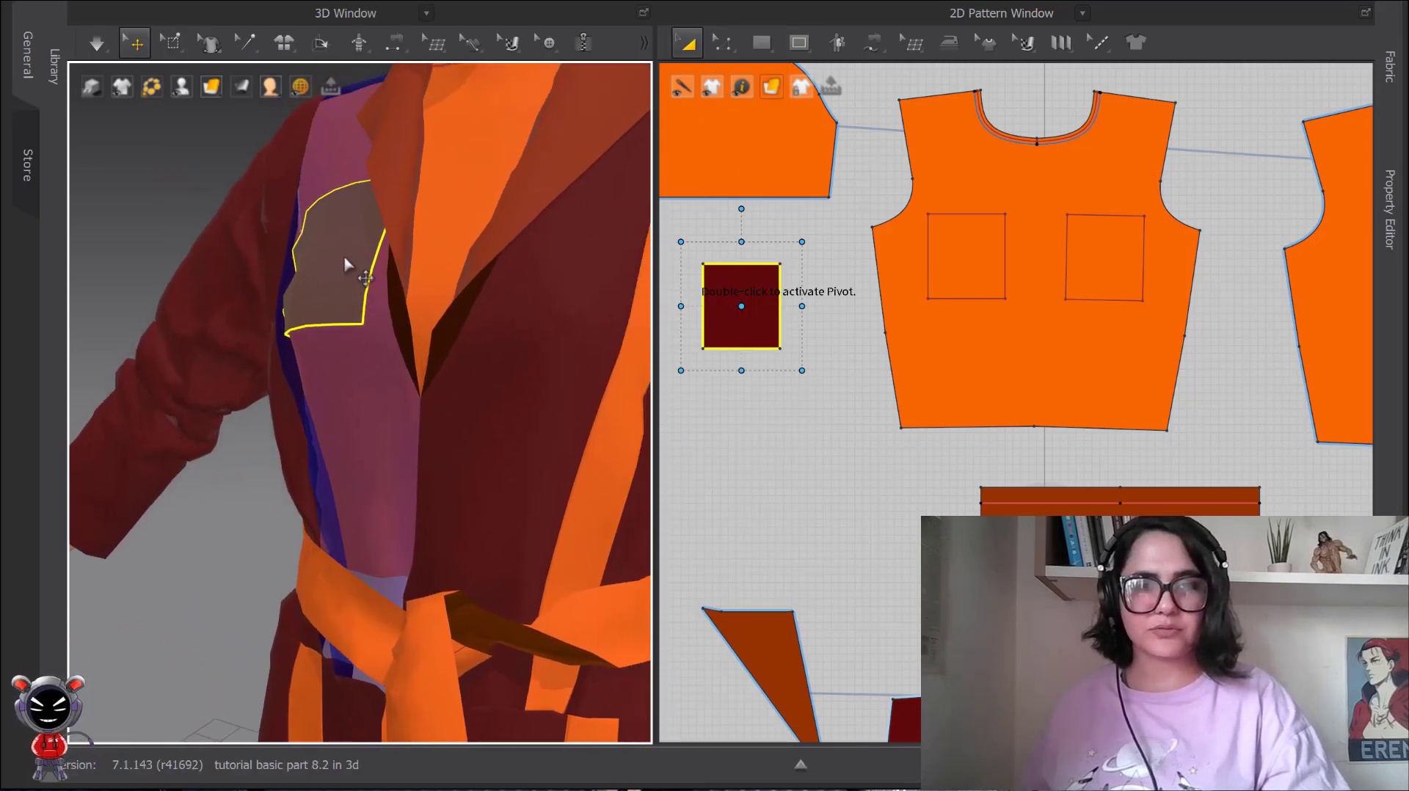
Undo the pocket's Superimpose placement and move it by hand to just in front of the jacket's chest.
scroll(345, 264, "down", 3)
key("ctrl+z")
scroll(353, 330, "down", 6)
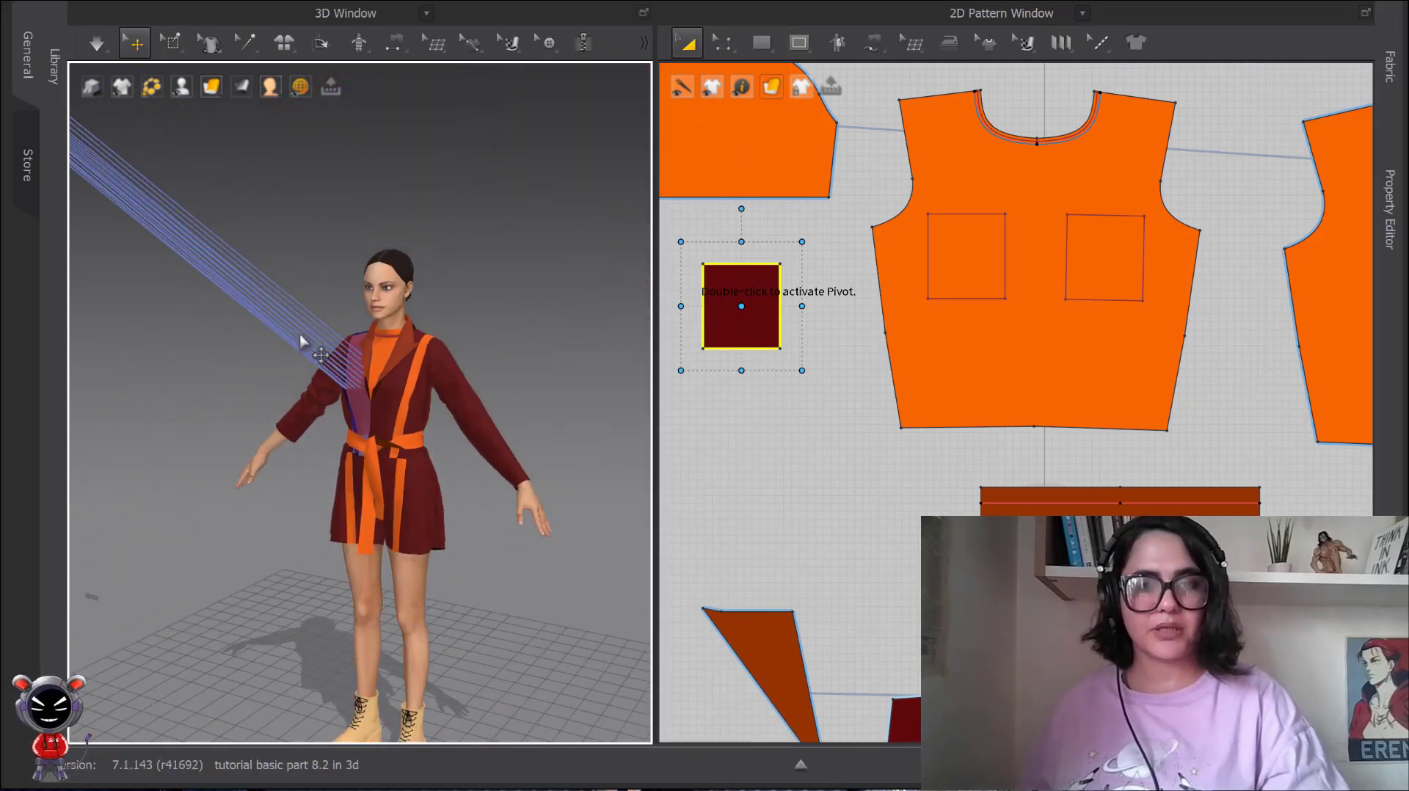
middle_click_drag(302, 340, 346, 324)
left_click_drag(108, 125, 331, 367)
scroll(367, 360, "up", 4)
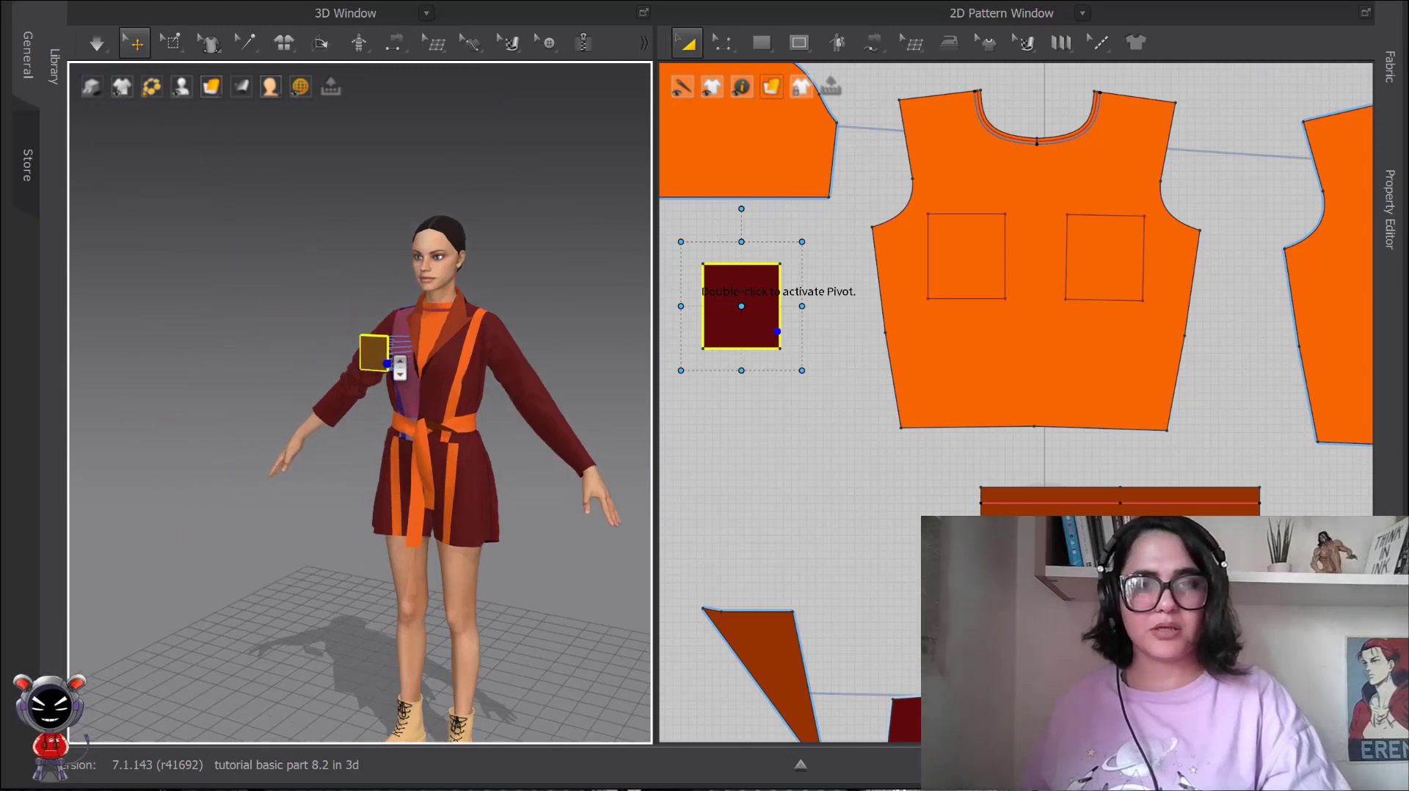
scroll(424, 409, "up", 1)
key("2")
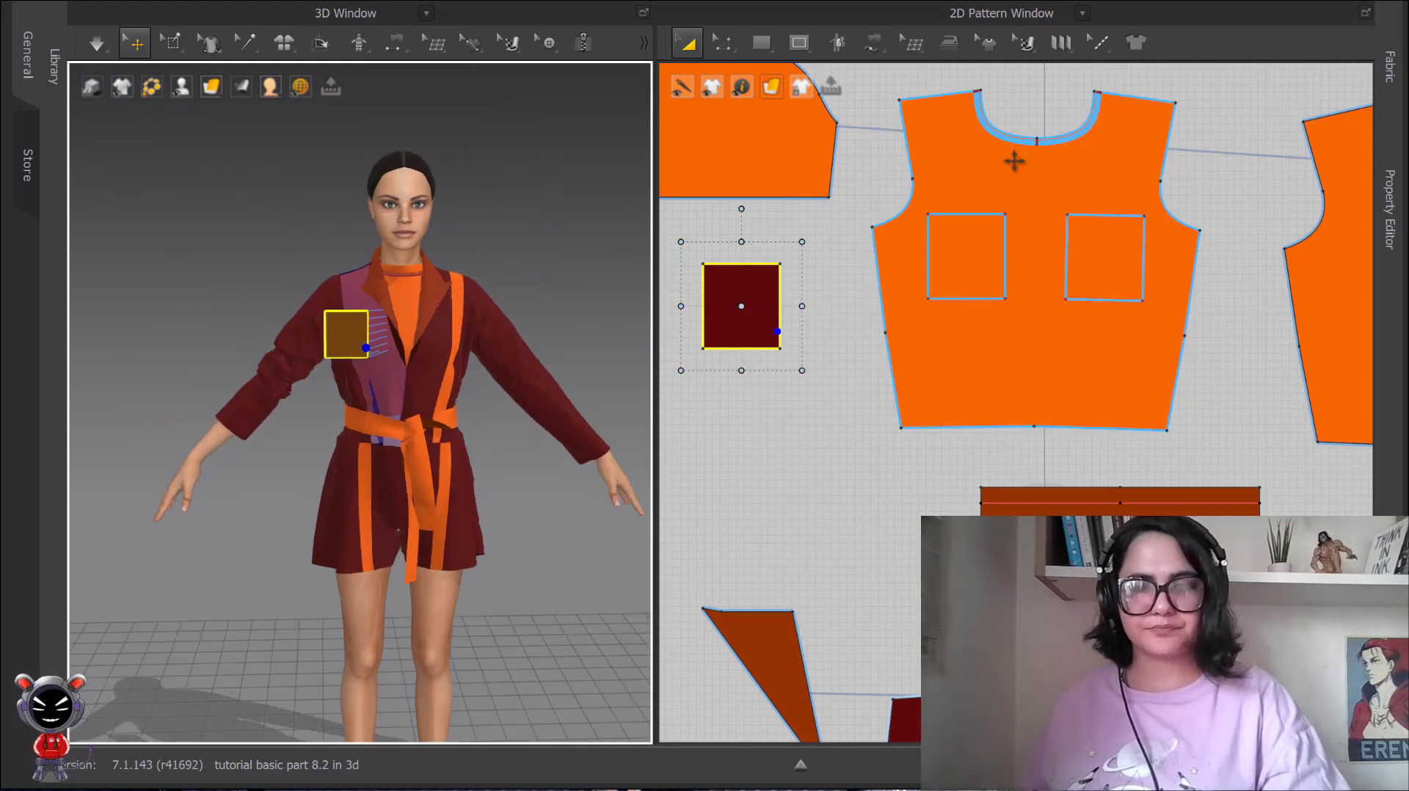
Select the deactivated jacket front panel and its orange stripe among the 2D patterns and activate them again.
scroll(1041, 176, "down", 3)
scroll(995, 351, "up", 1)
middle_click_drag(995, 352, 1069, 270)
scroll(1069, 270, "up", 2)
middle_click_drag(1164, 487, 1051, 283)
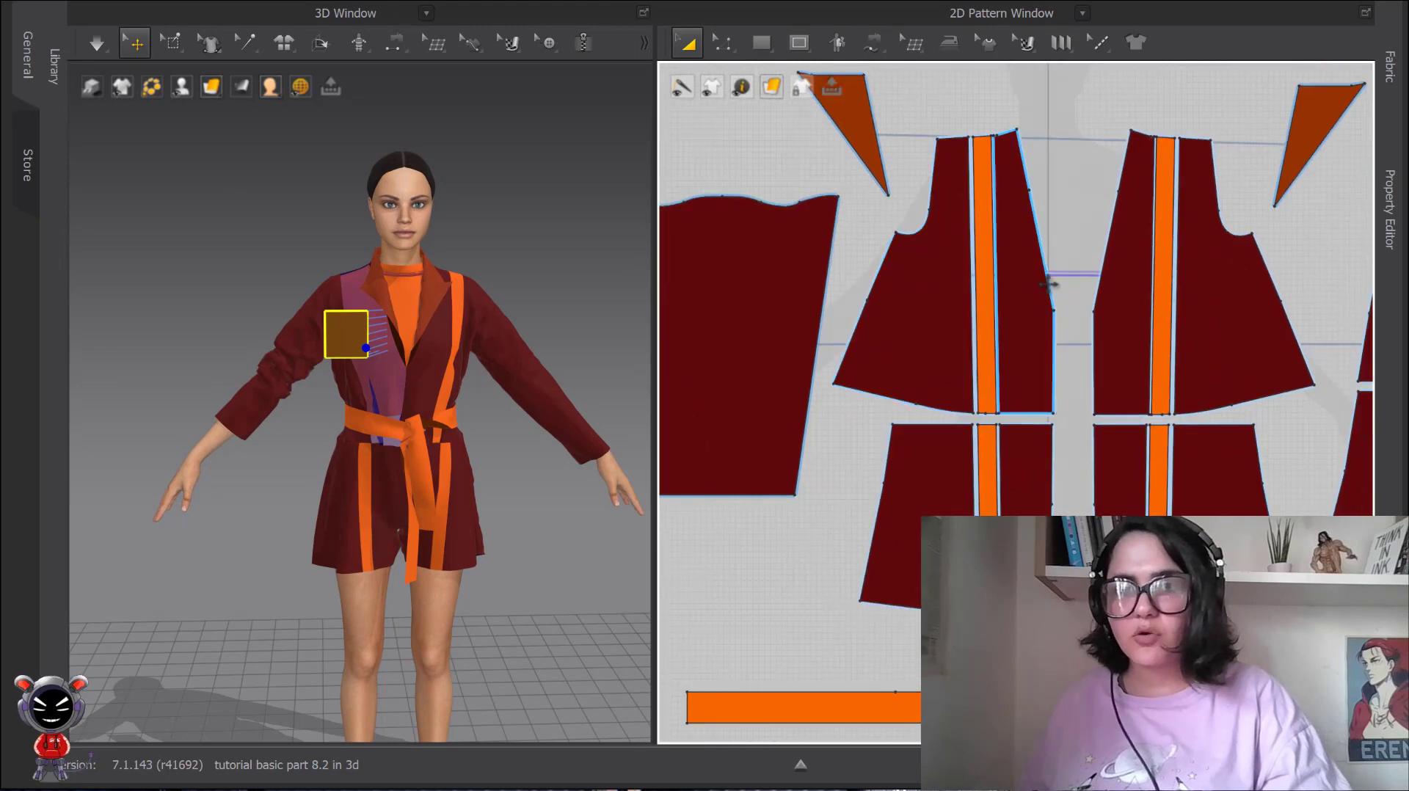
left_click(1027, 280)
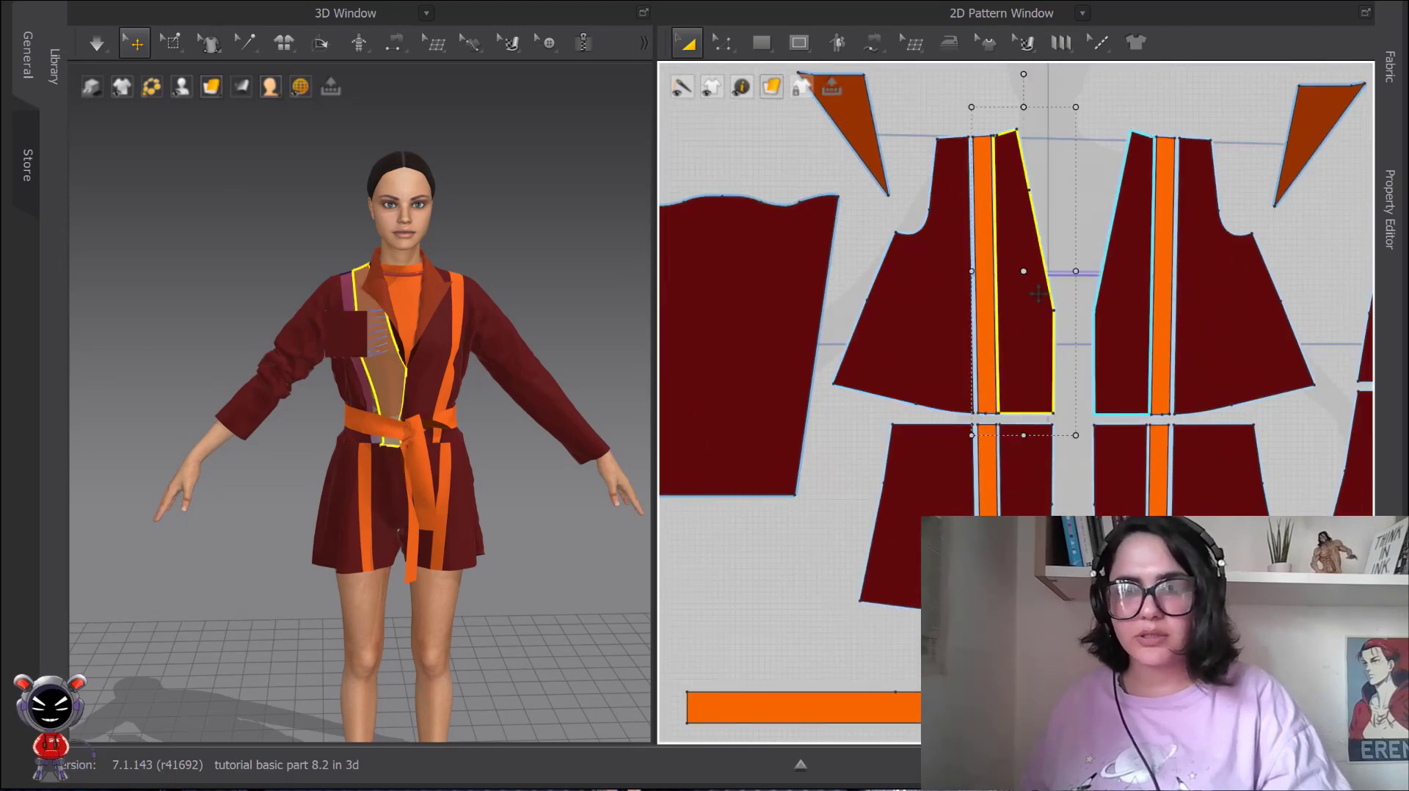
left_click(984, 273, "shift")
scroll(464, 221, "up", 3)
left_click(524, 209)
scroll(507, 246, "down", 2)
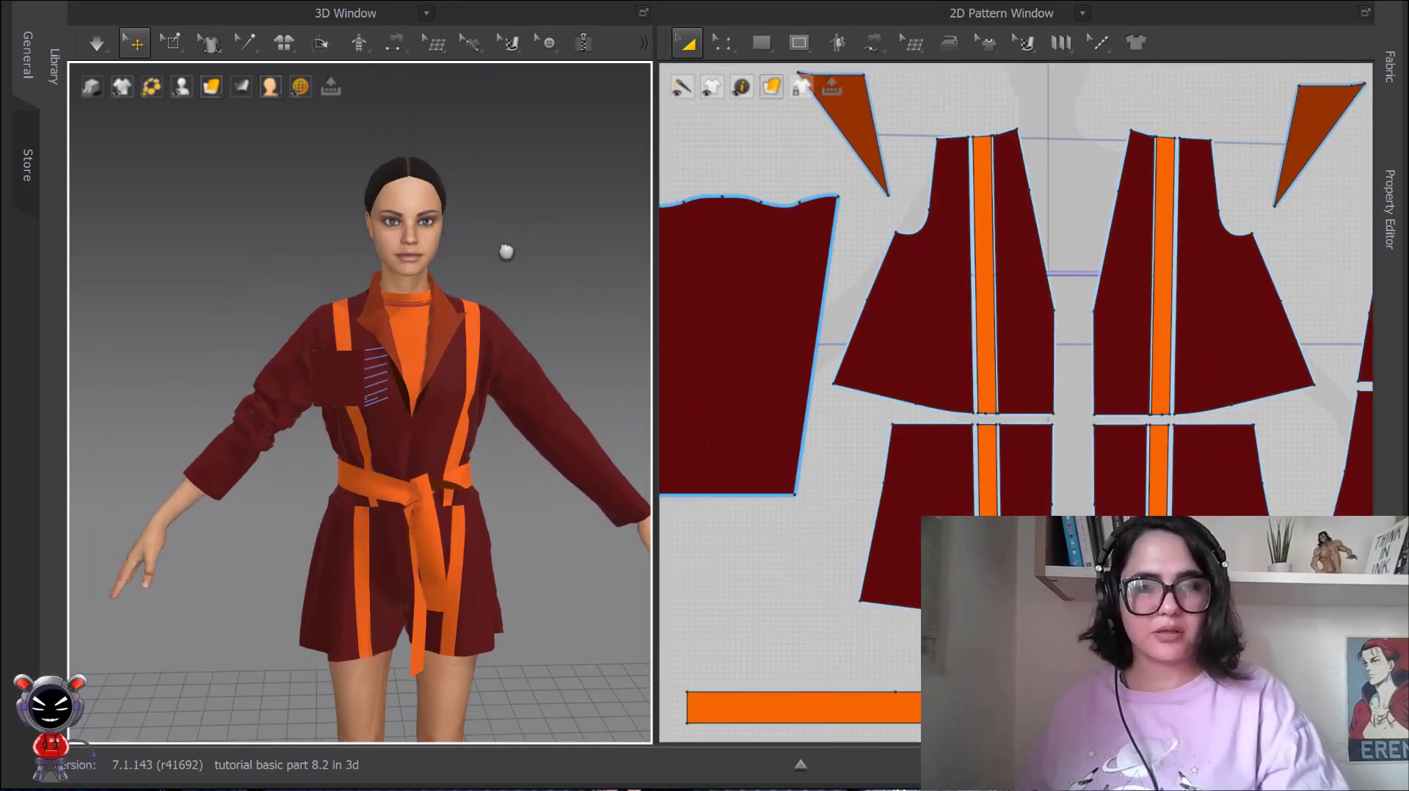
Run the simulation with the pocket sitting outside the active jacket front, and stop it once the sewing has closed.
right_click_drag(504, 252, 416, 308)
scroll(416, 308, "up", 3)
middle_click_drag(416, 308, 484, 237)
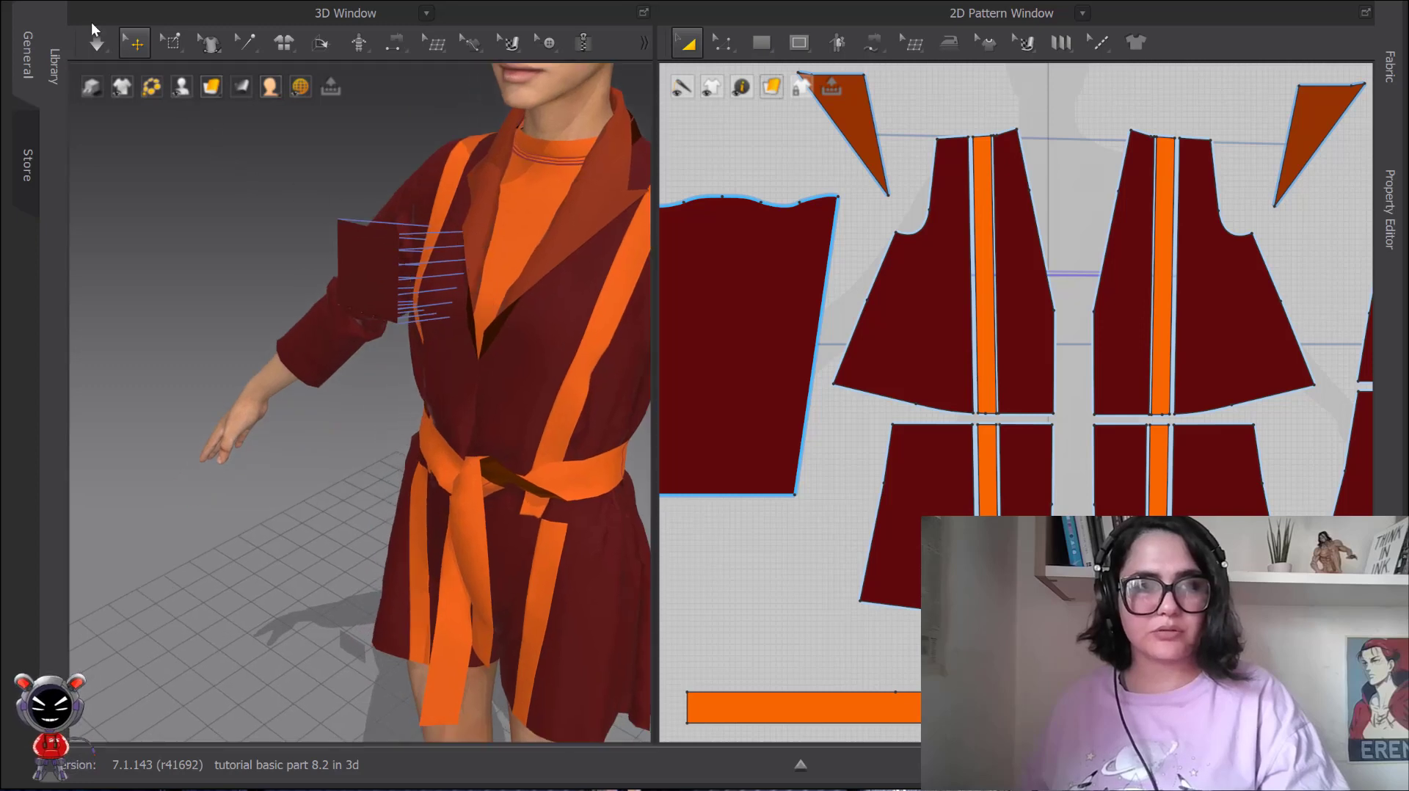
key("space")
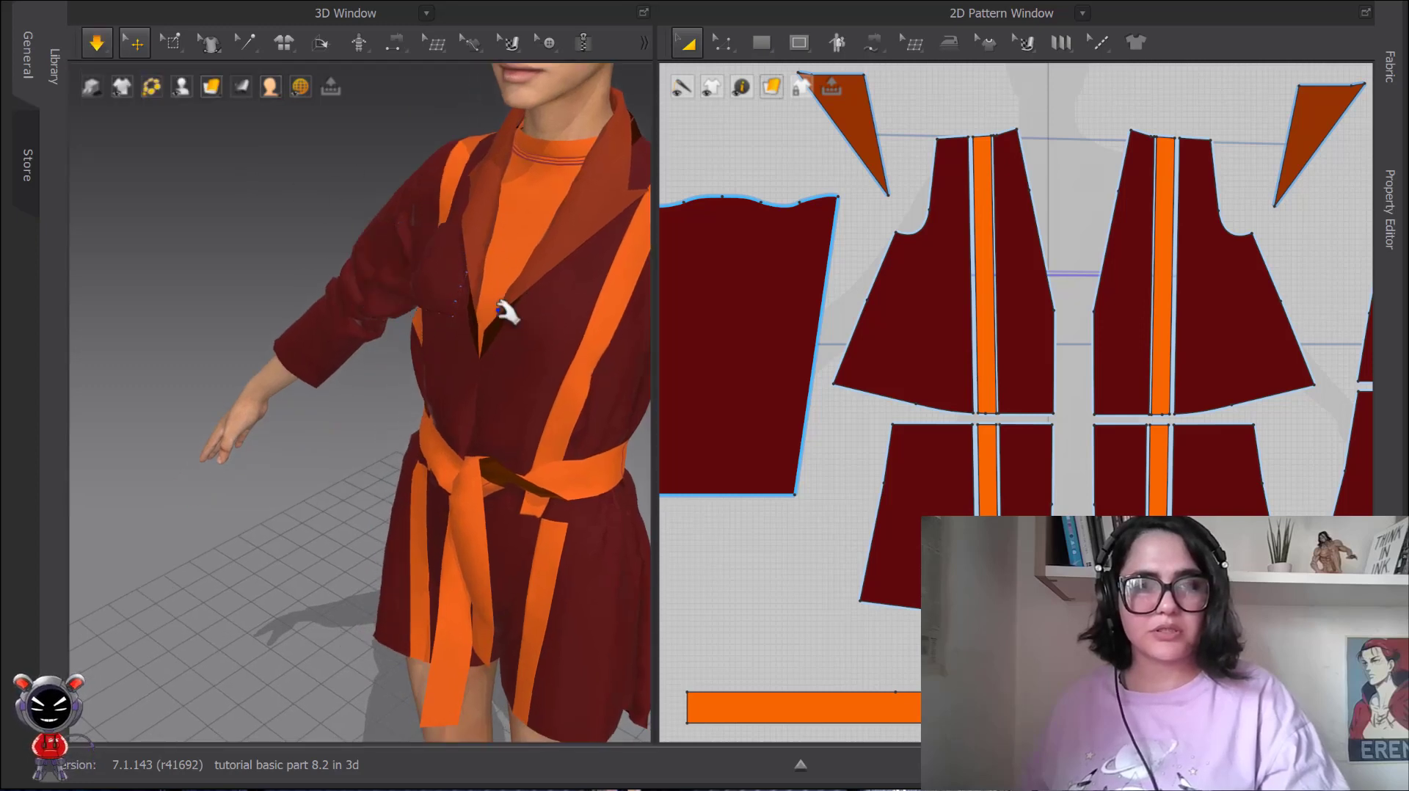
key("space")
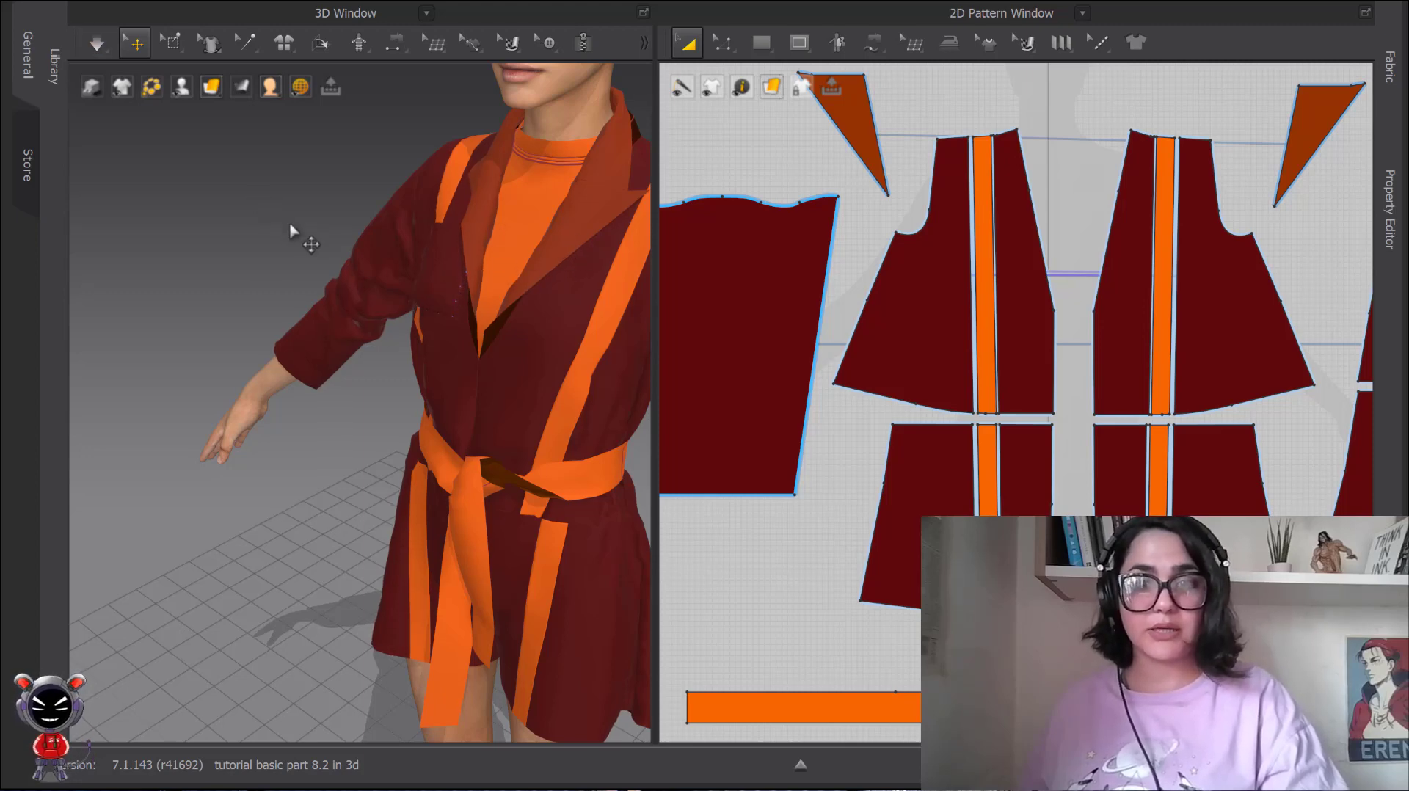
Deactivate the jacket's front panel and its orange stripe on the pocket side using Deactivate (Pattern Only).
left_click(438, 288)
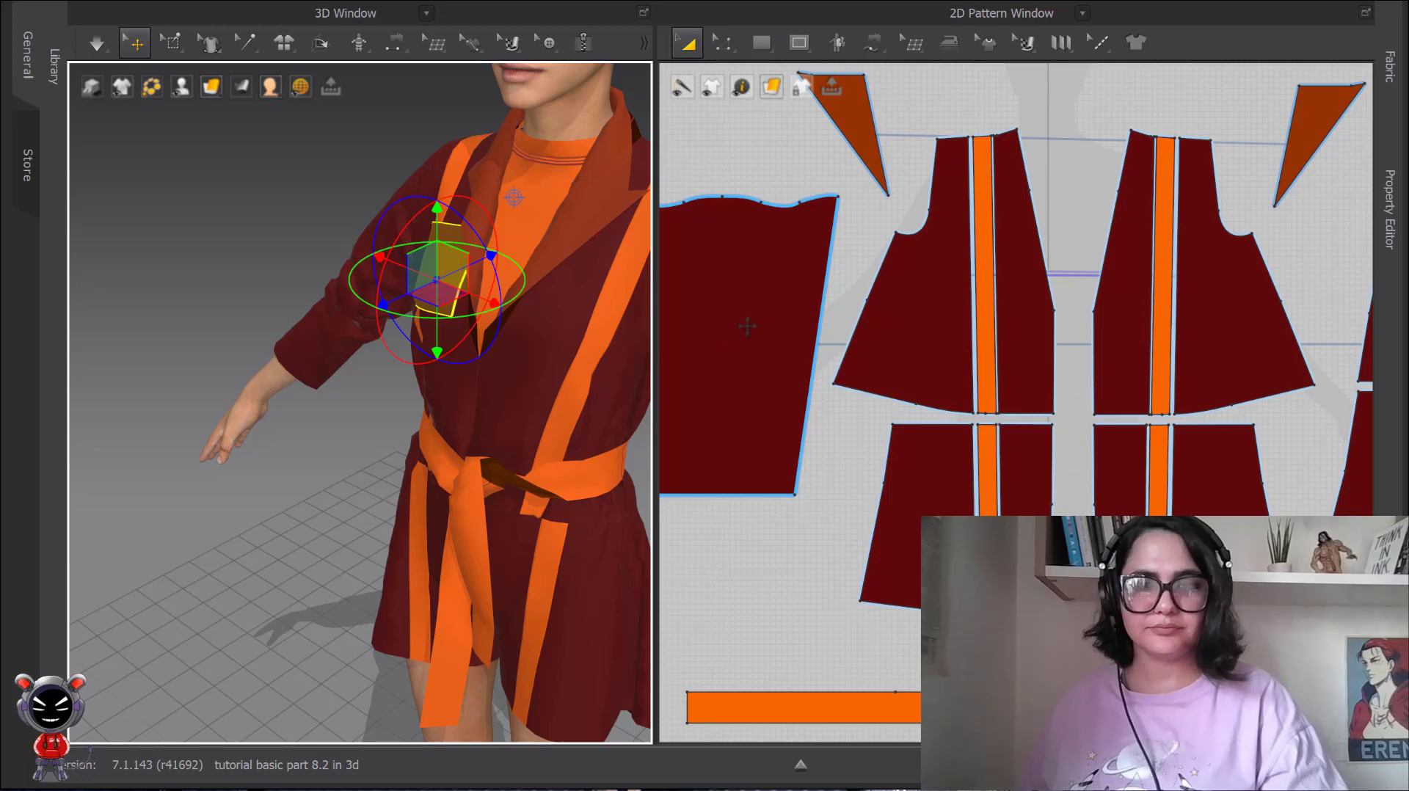
scroll(747, 327, "down", 3)
left_click(932, 288)
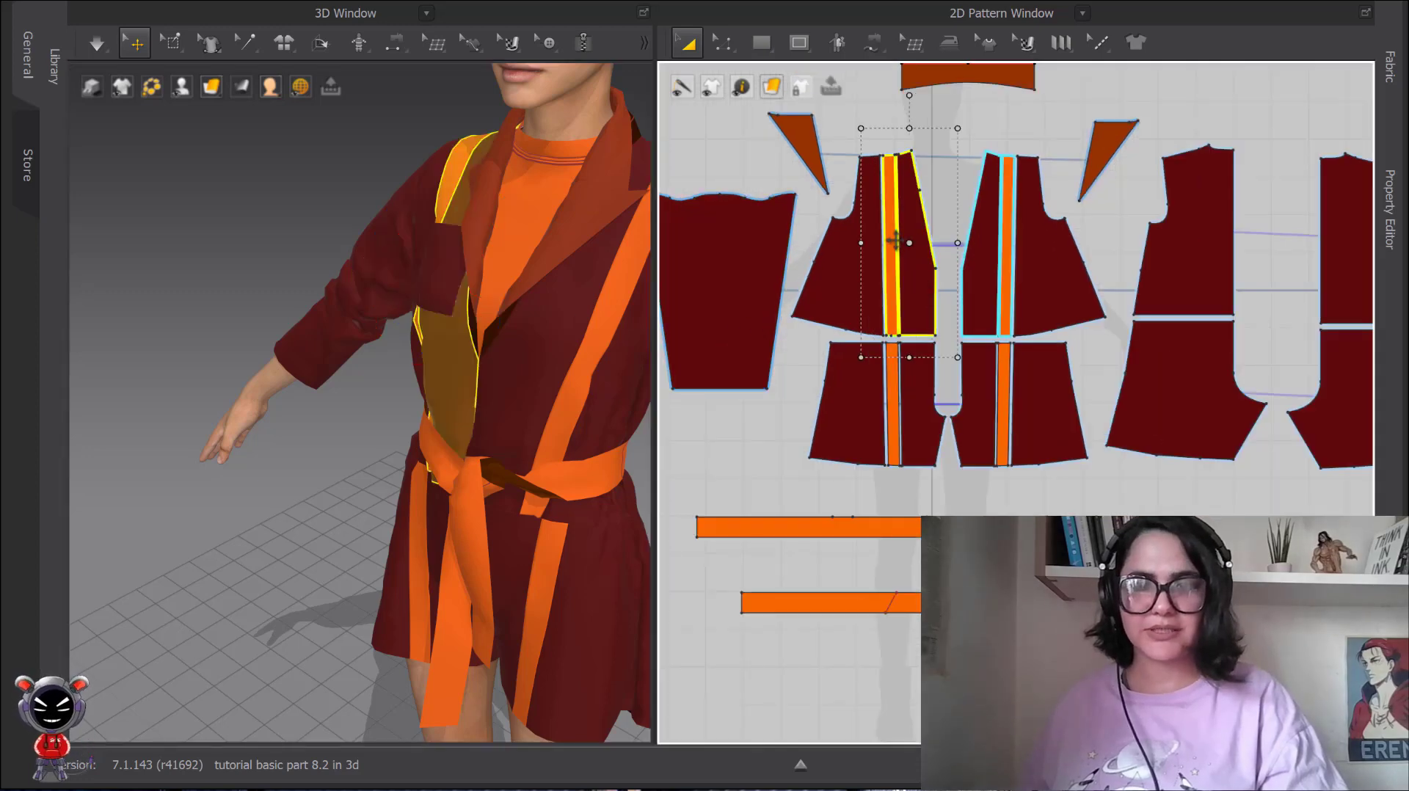
right_click(900, 243)
left_click(466, 202)
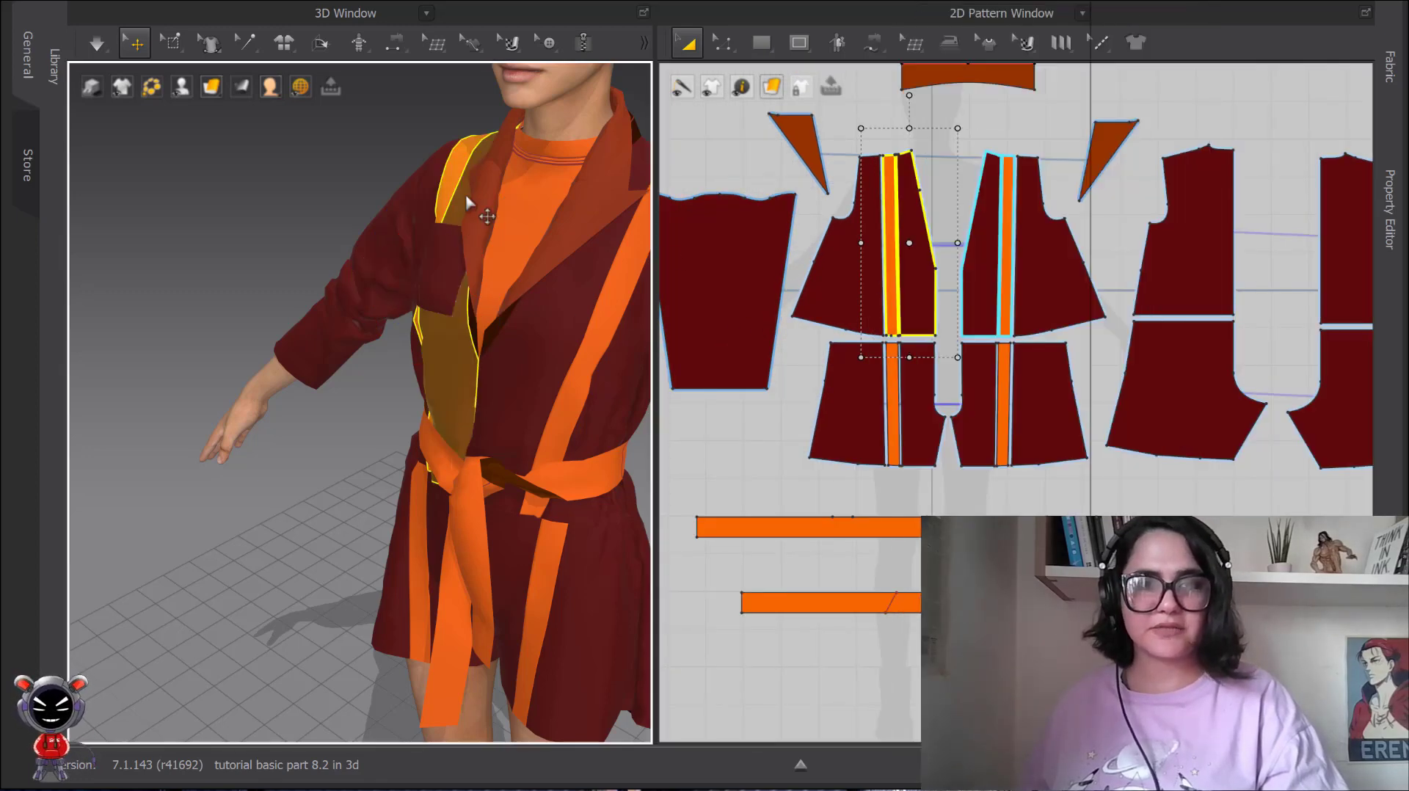
right_click(467, 202)
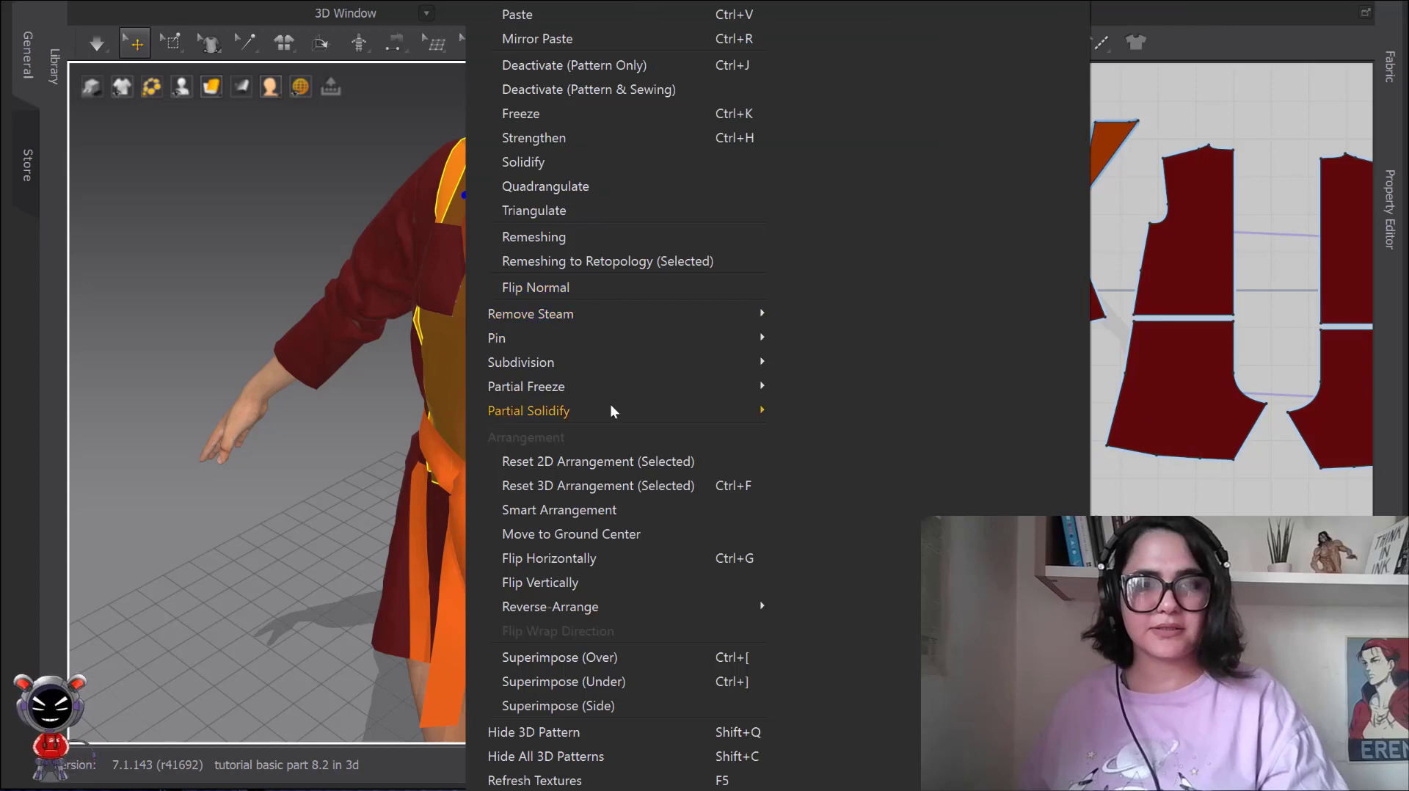
left_click(567, 66)
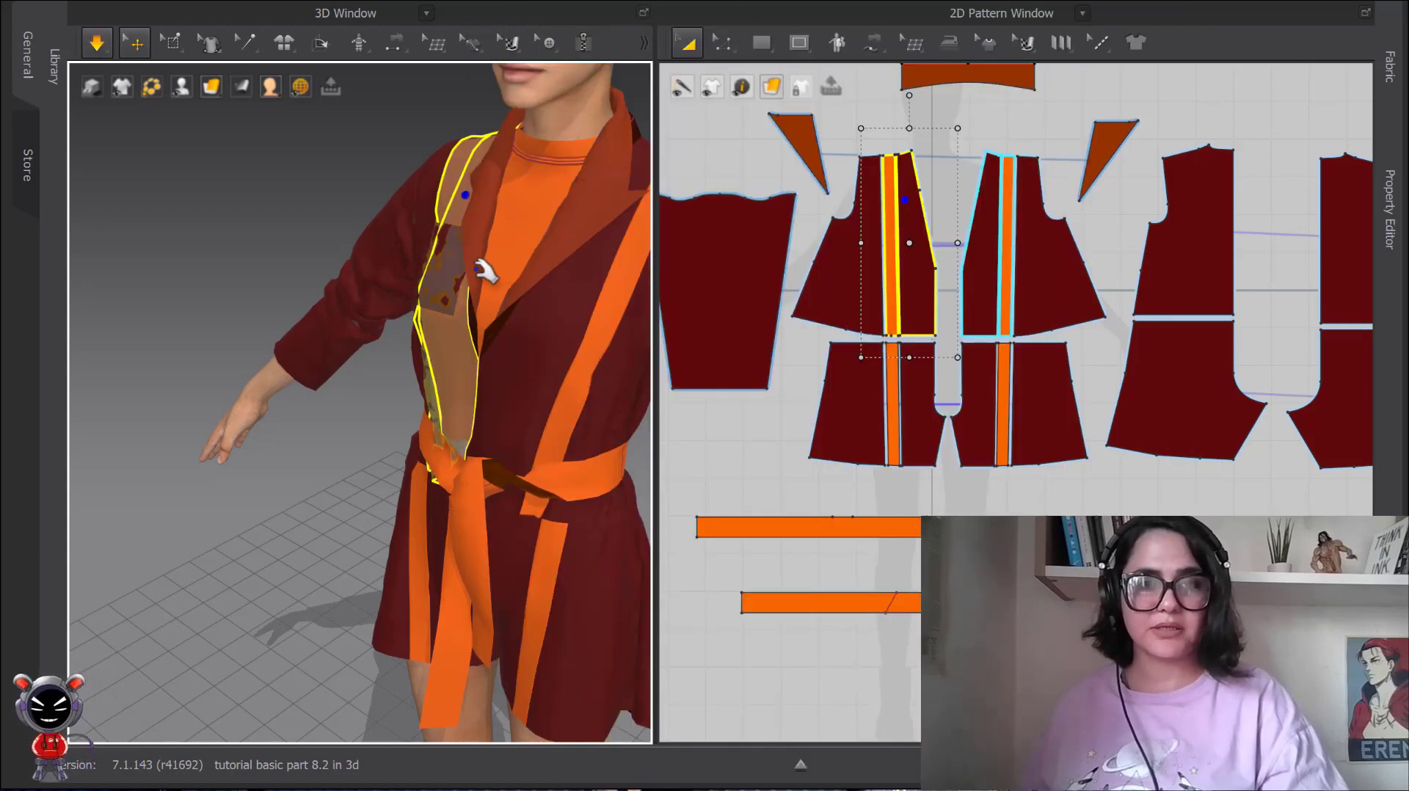
Simulate the garment with the jacket front pieces deactivated, and reactivate those pieces with the simulation stopped.
right_click_drag(472, 277, 374, 384)
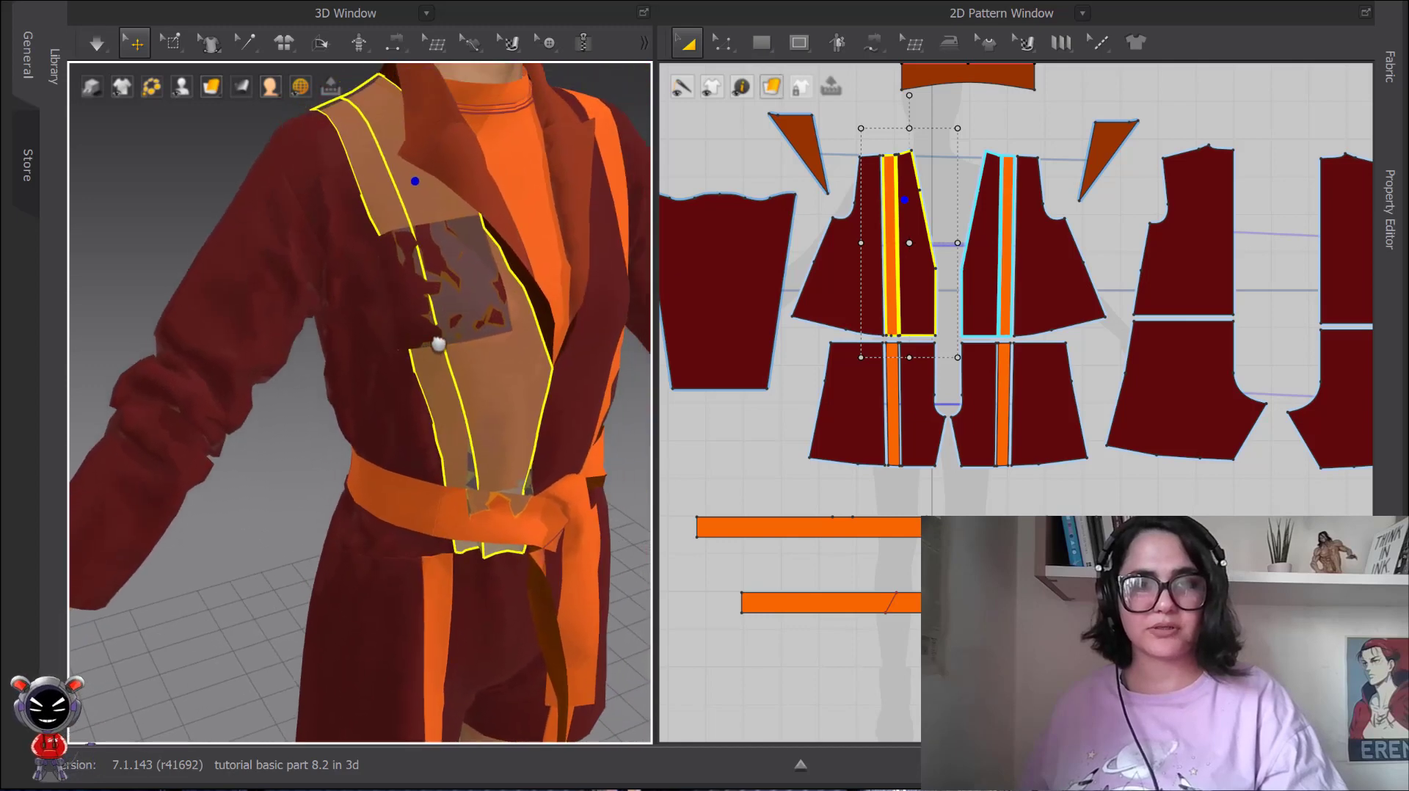
key("space")
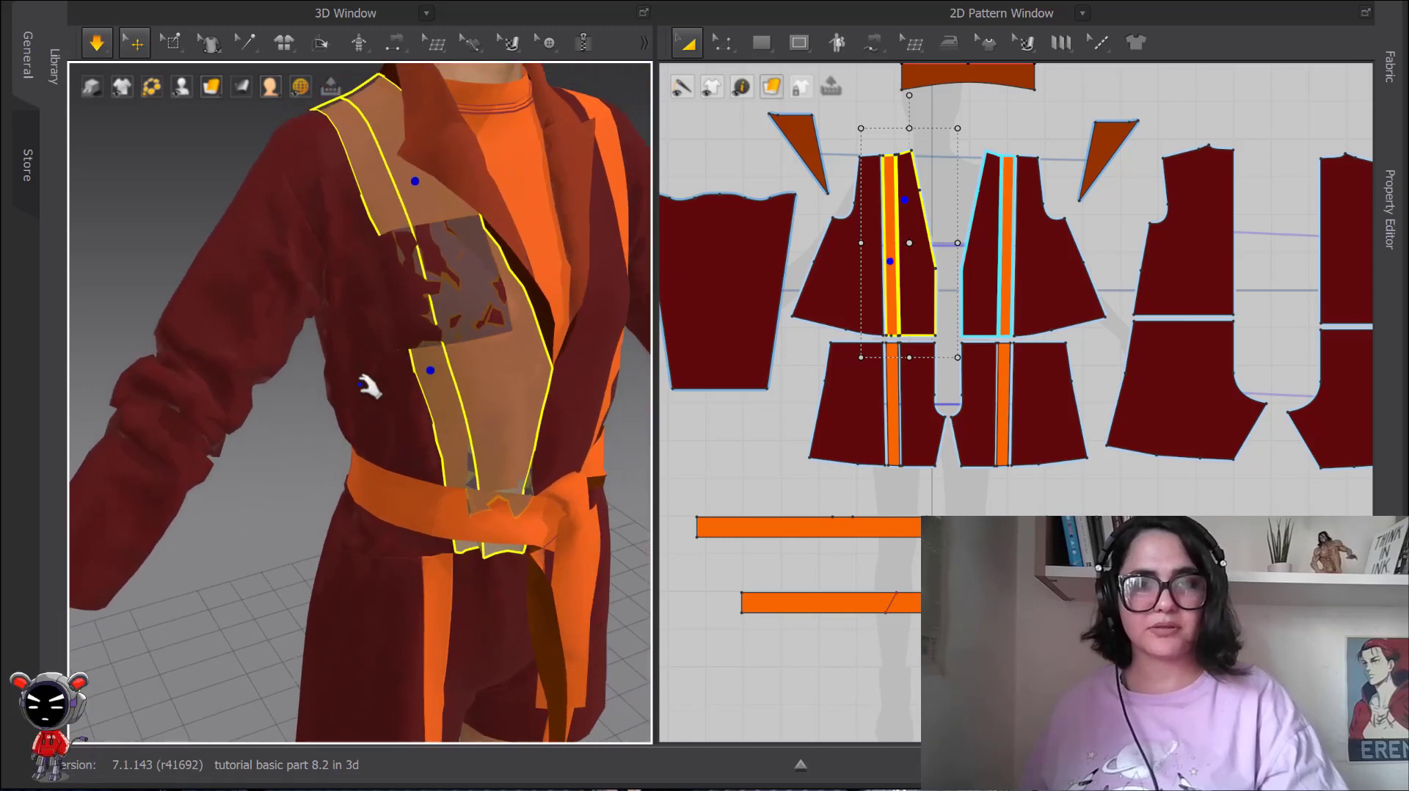
key("space")
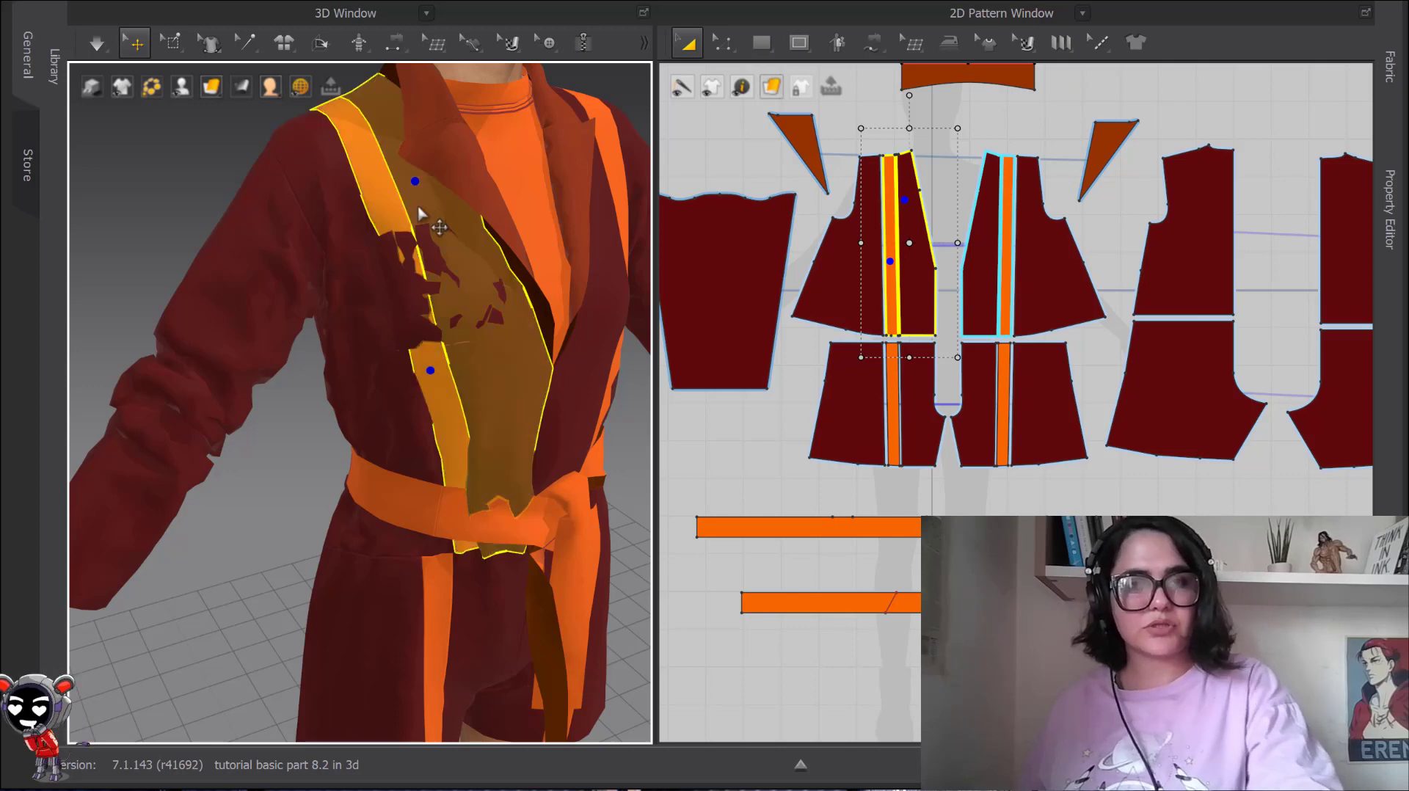
Simulate the garment with the jacket front pieces active over the pocket and inspect the result from the side.
left_click(246, 158)
key("space")
mouse_move(384, 341)
left_mouse_down()
mouse_move(459, 358)
mouse_move(434, 323)
left_mouse_up()
key("space")
scroll(486, 261, "down", 3)
right_click_drag(485, 262, 392, 286)
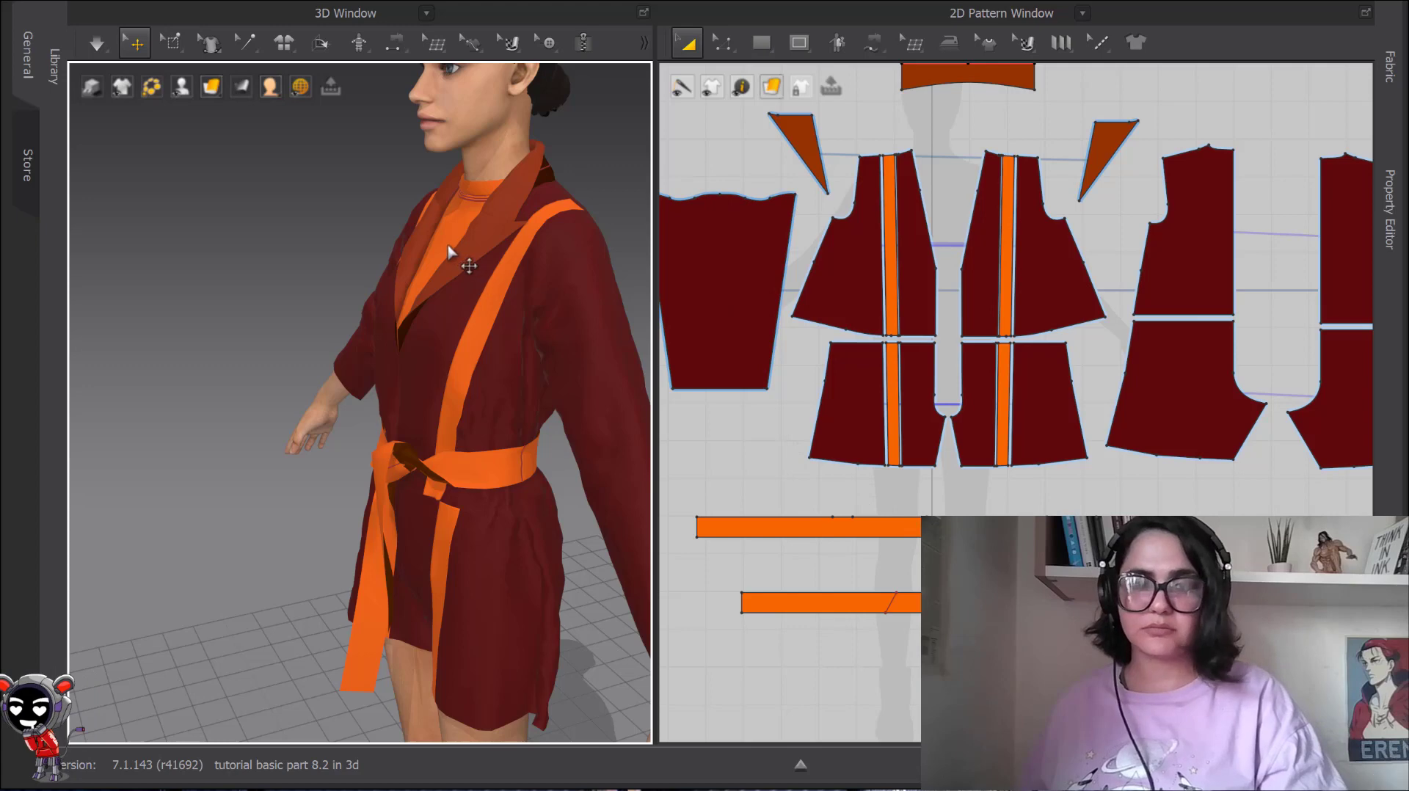
Examine the context options of the empty 3D space and of the jacket sleeve, including Deactivate (Pattern & Sewing).
right_click(339, 214)
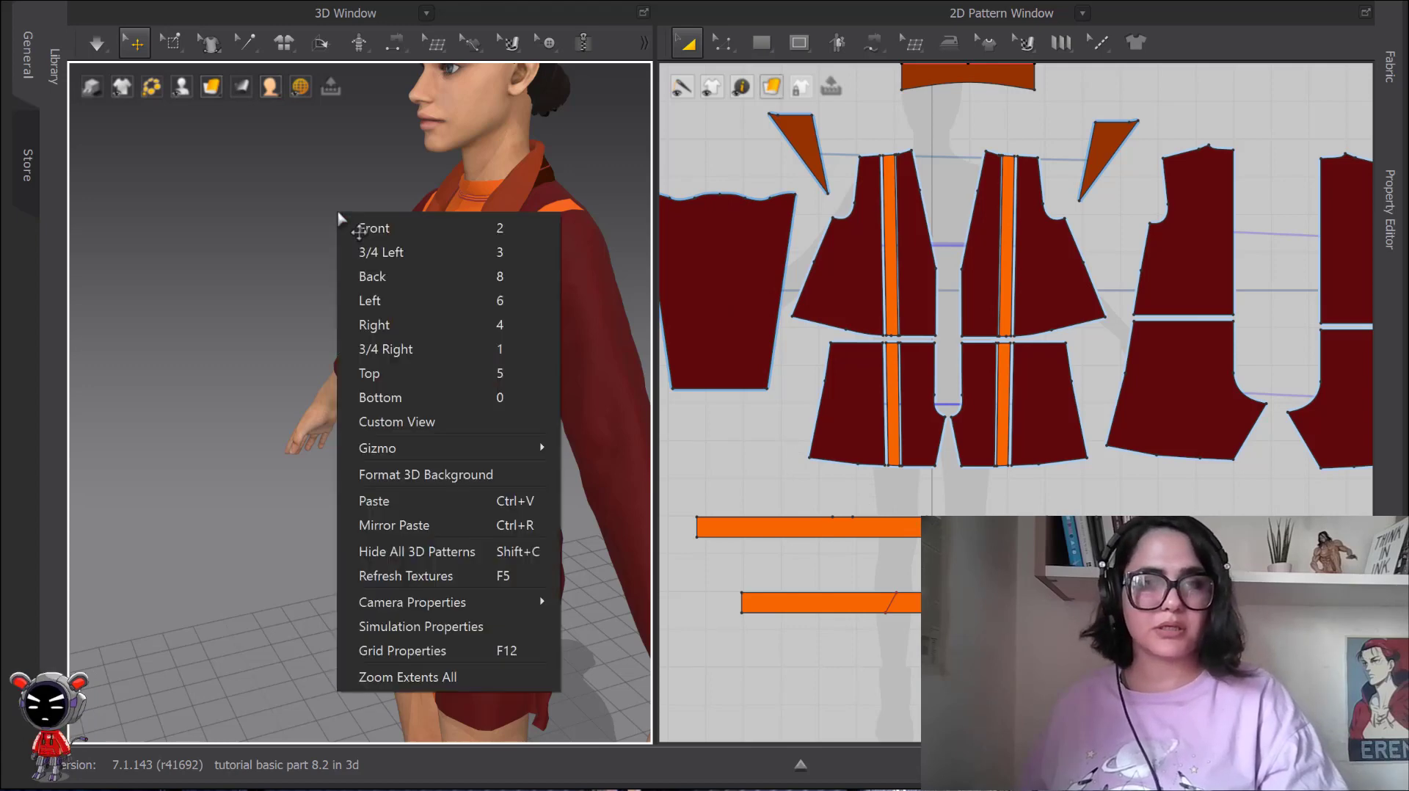
right_click(587, 307)
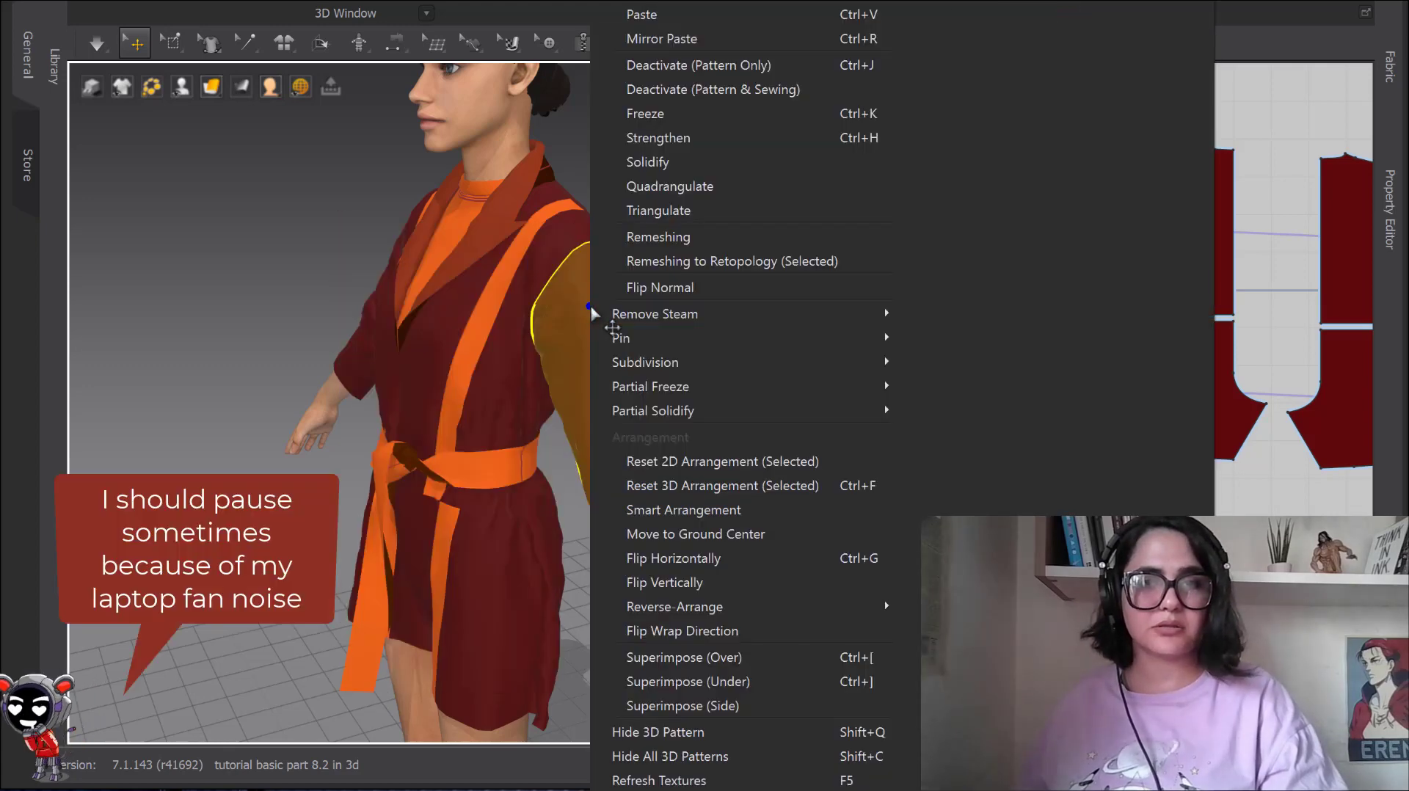
mouse_move(595, 312)
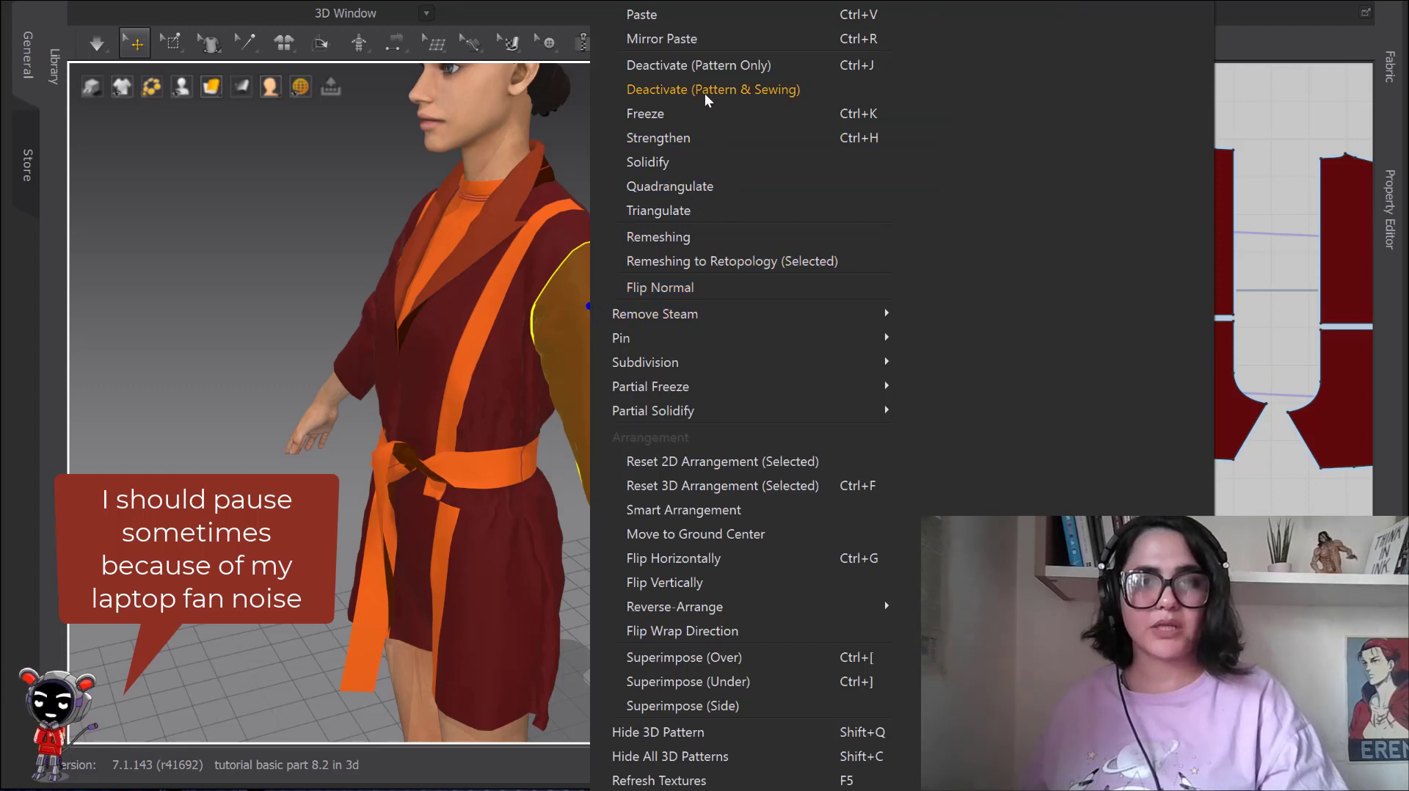
left_click(767, 91)
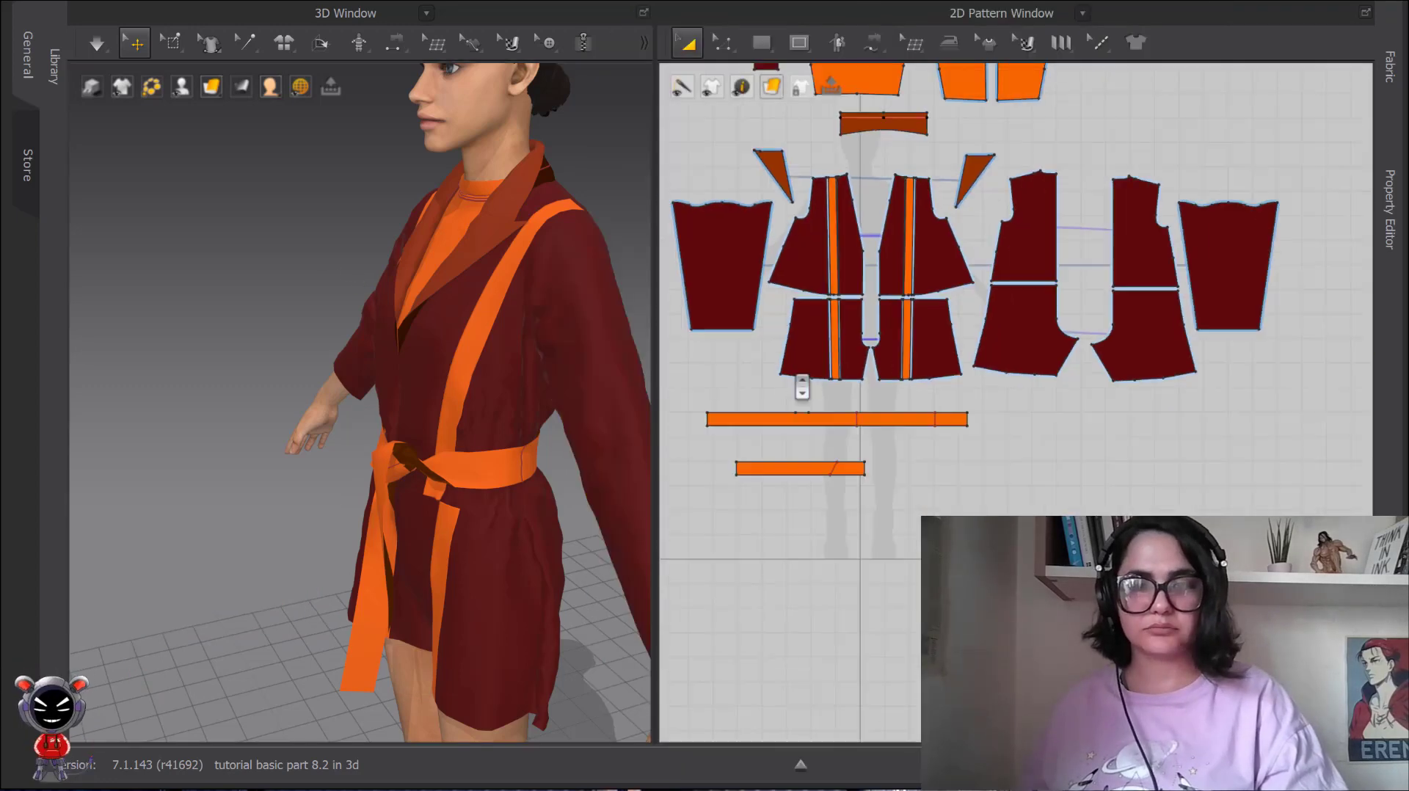
Hide the jacket's front panel on the pocket side in the 3D window using Hide 3D Pattern.
scroll(802, 387, "down", 5)
left_click(843, 238)
scroll(418, 318, "up", 3)
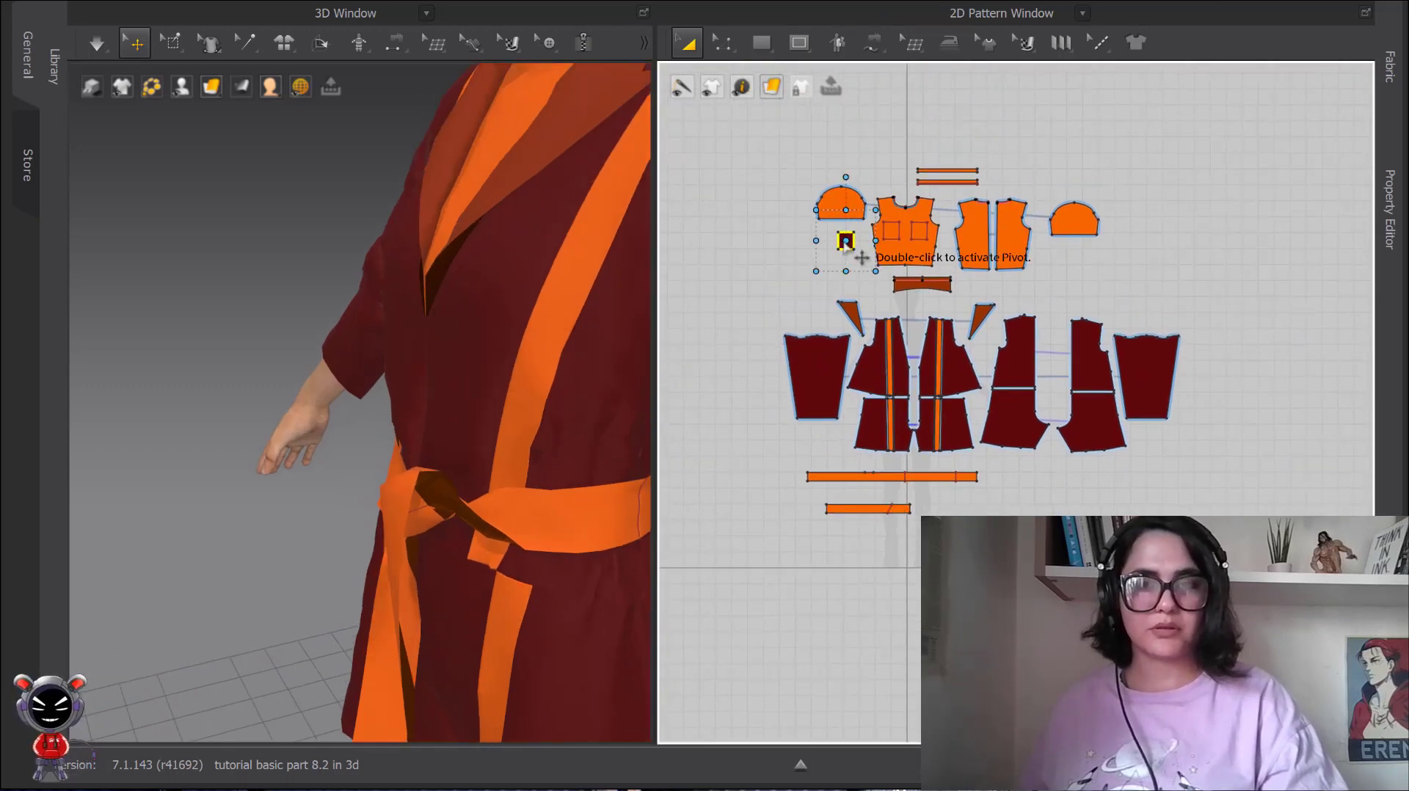
middle_click_drag(445, 181, 497, 273)
scroll(463, 235, "down", 3)
right_click_drag(497, 273, 487, 337)
left_click(481, 333)
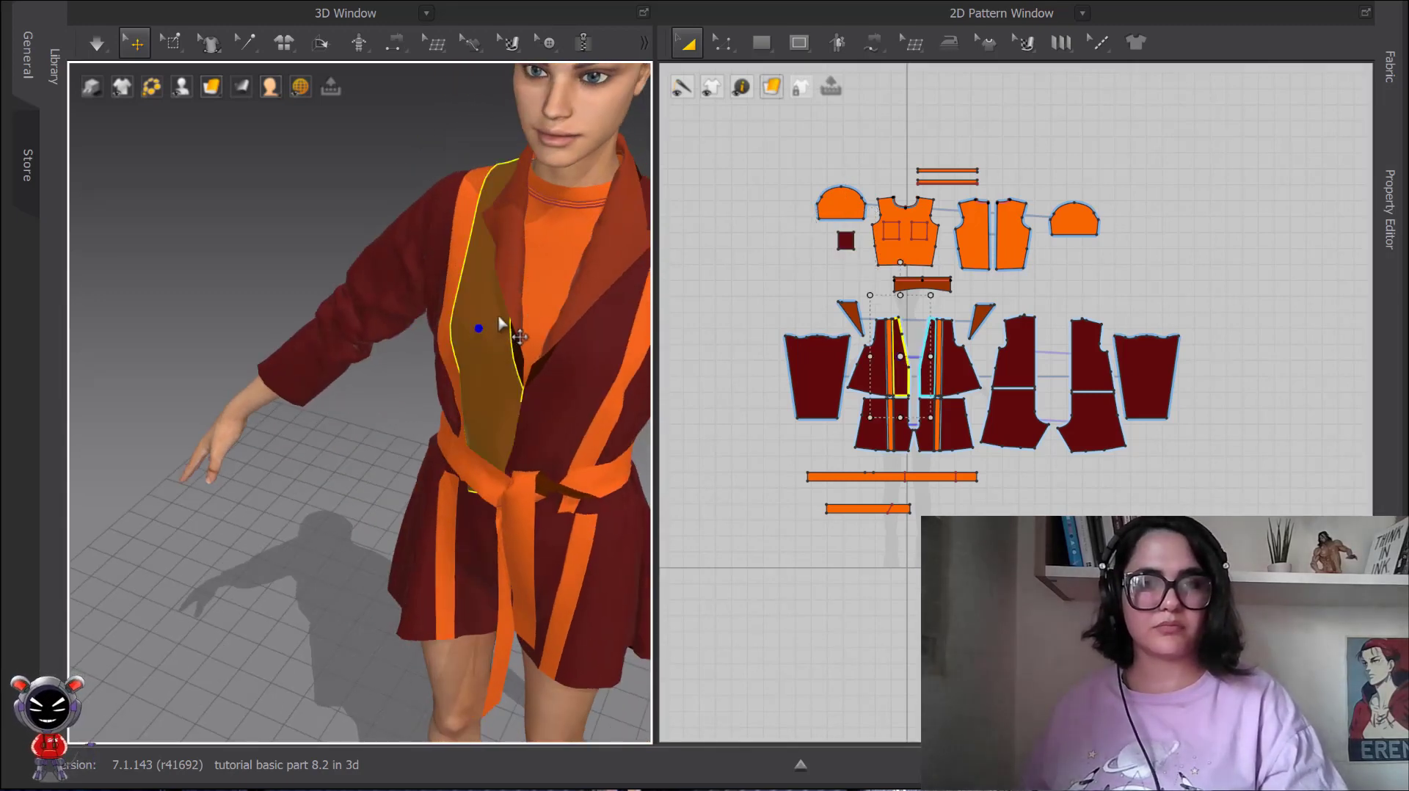
right_click(502, 325)
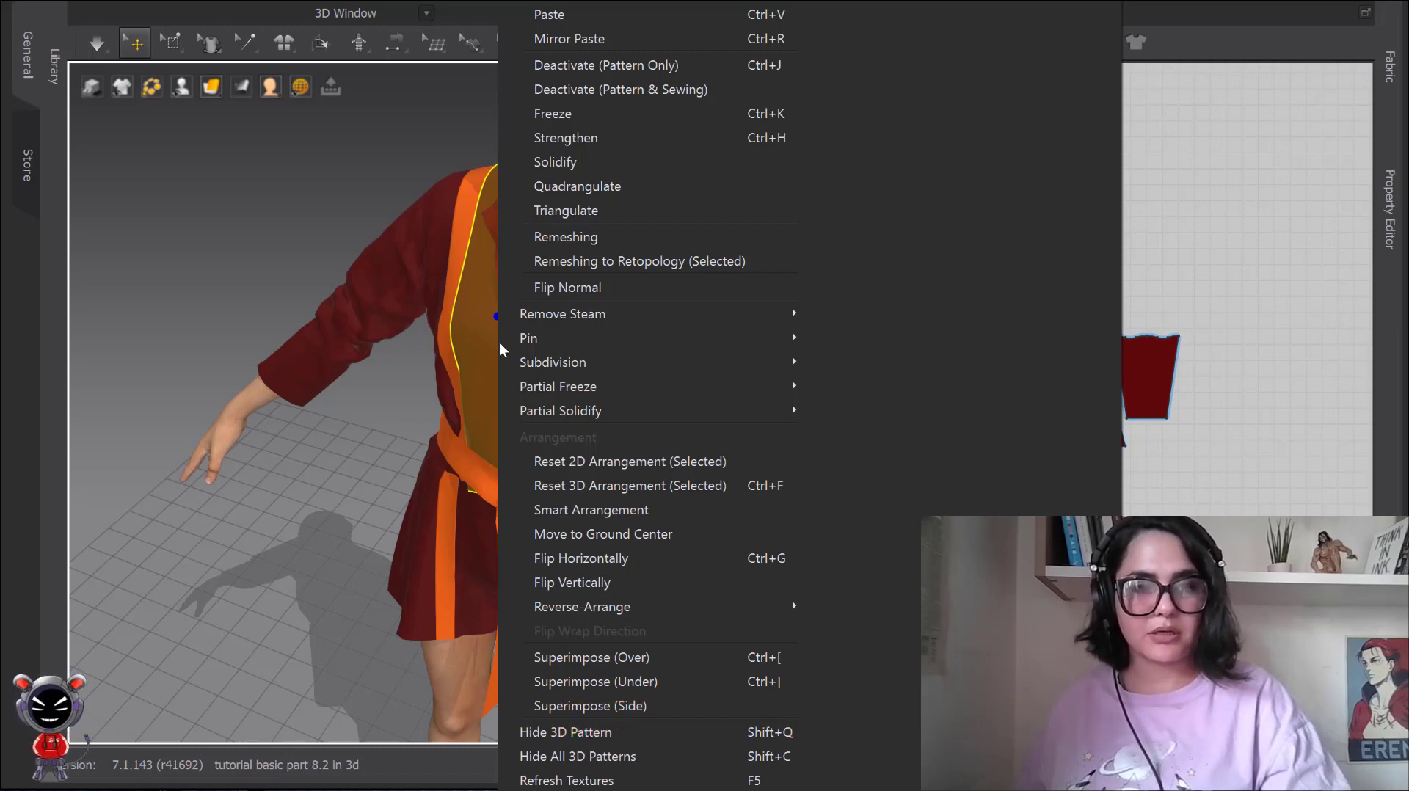
left_click(479, 317)
right_click(479, 317)
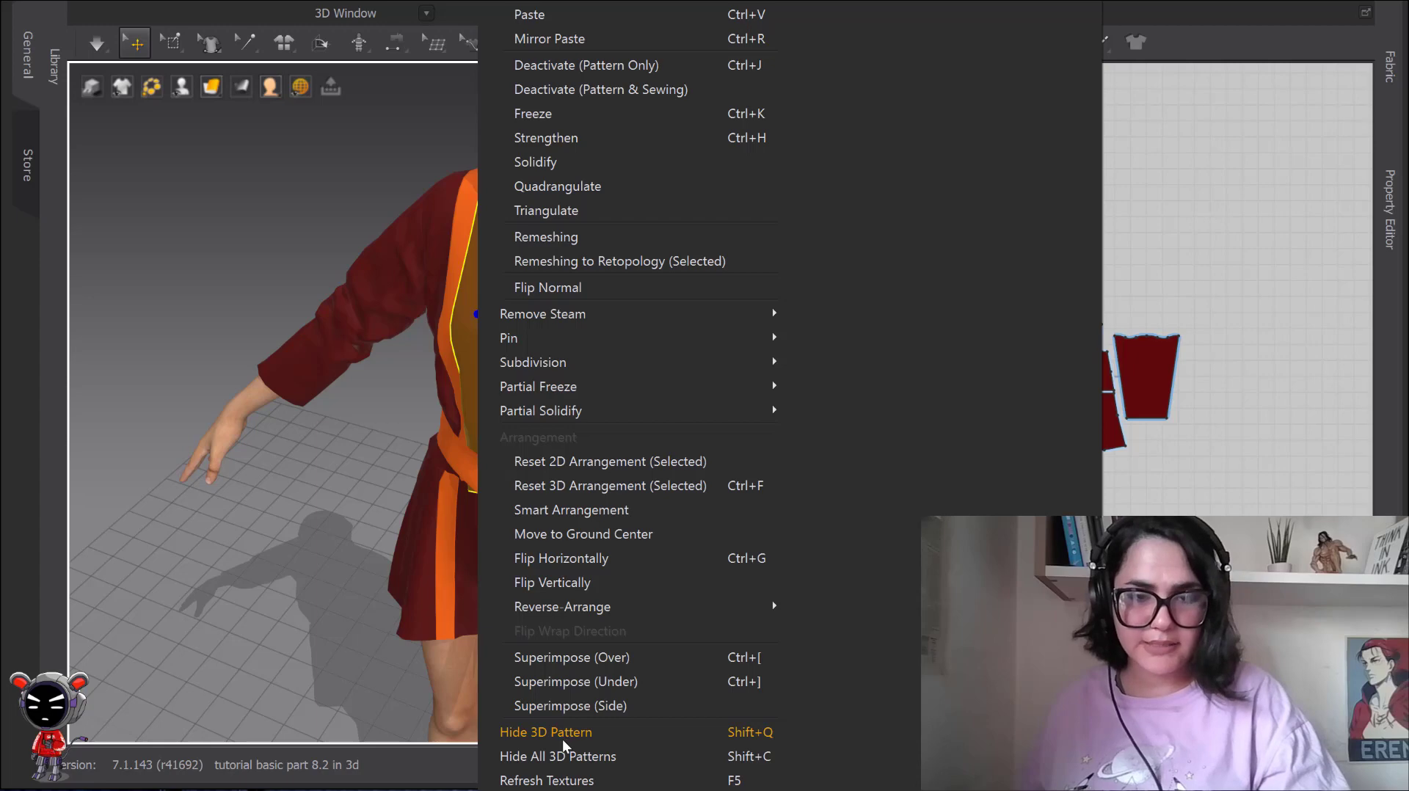
left_click(525, 734)
scroll(505, 337, "up", 3)
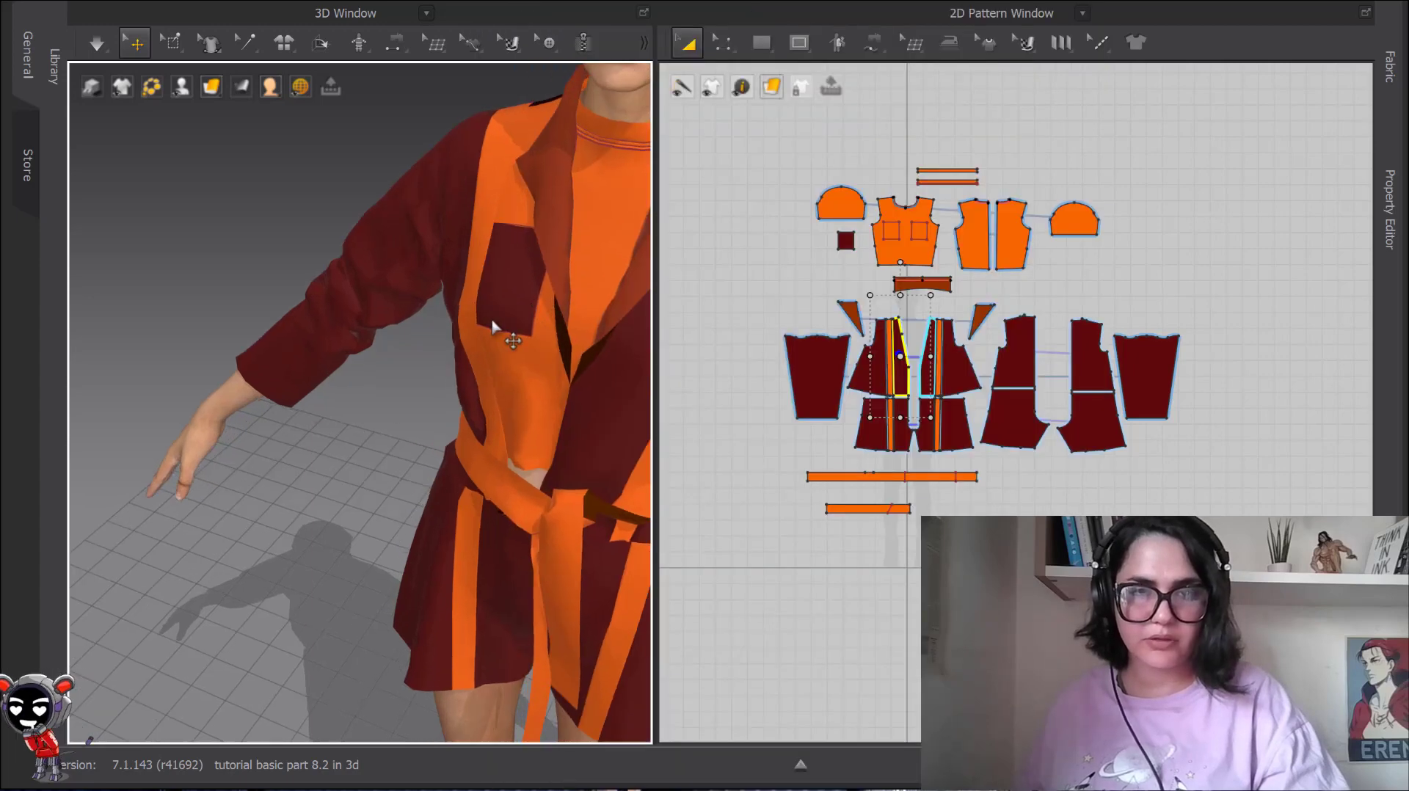
Pull the pocket out from the chest to a point beside the avatar, clear of the jacket.
left_click(505, 337)
scroll(488, 312, "down", 3)
scroll(477, 323, "up", 2)
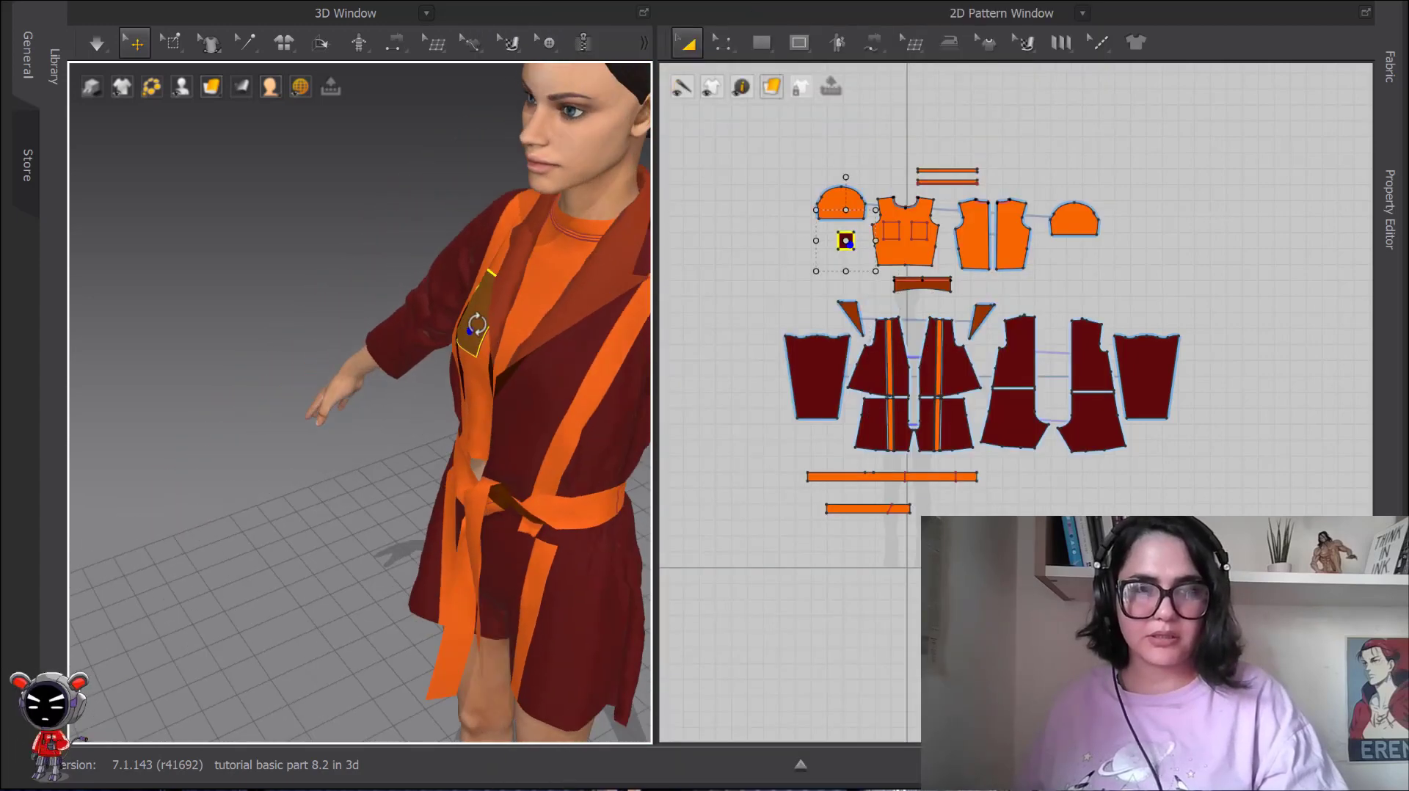
left_click_drag(465, 317, 134, 270)
scroll(214, 274, "down", 2)
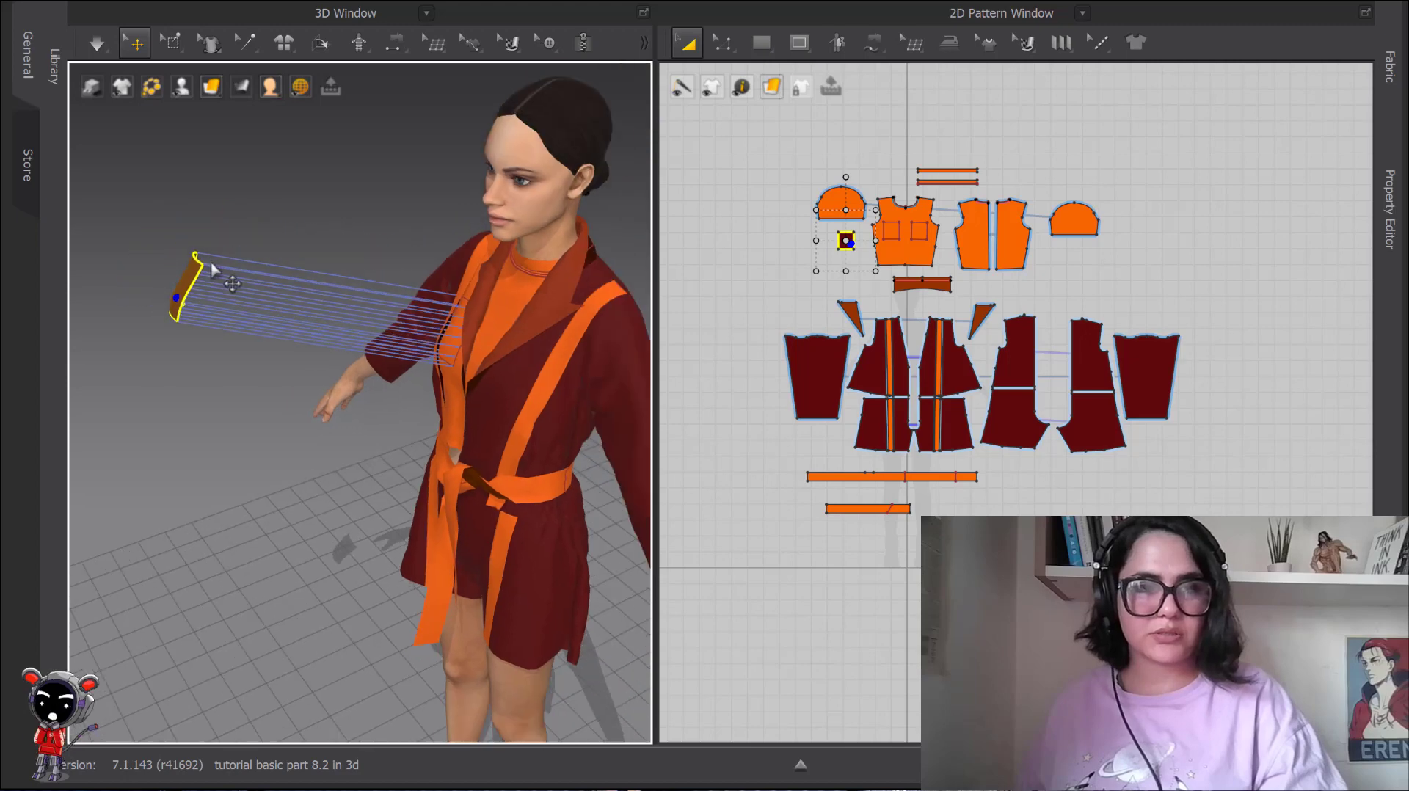
right_click_drag(214, 273, 331, 306)
Bring the hidden jacket panel back with Show All 3D Patterns.
mouse_move(182, 87)
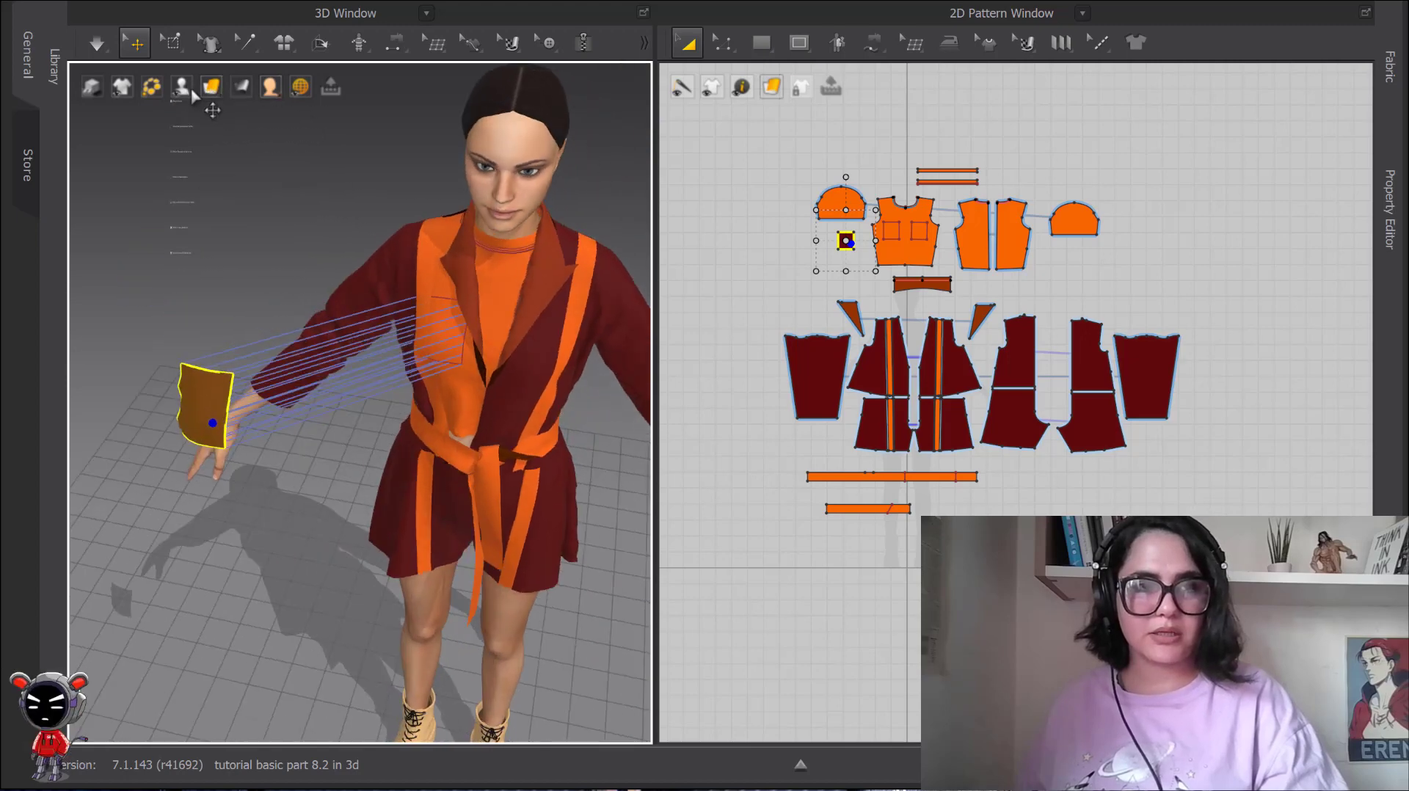
right_click(338, 192)
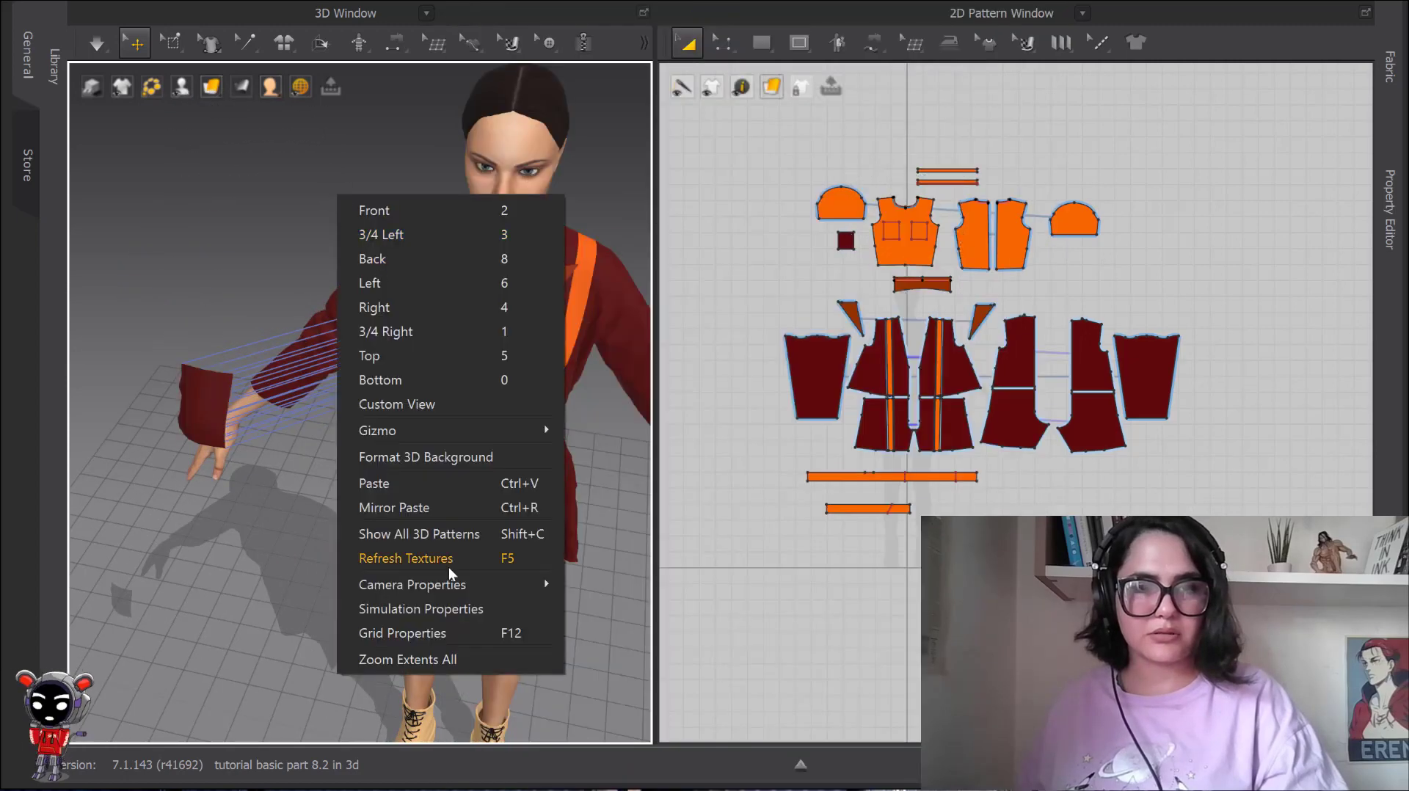
left_click(420, 531)
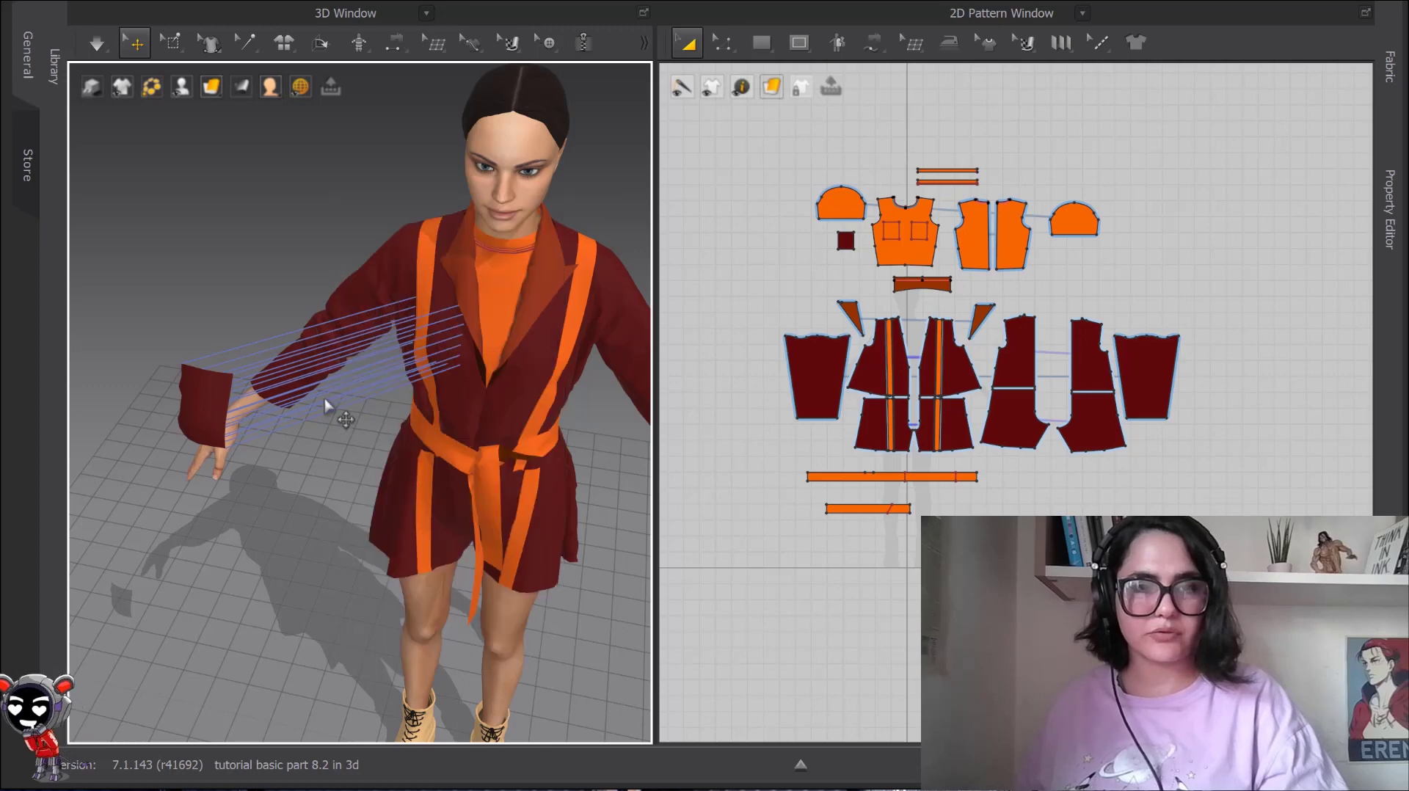
Move the pocket in front of the jacket's chest and apply Deactivate (Pattern Only) to it.
scroll(285, 427, "up", 3)
left_click_drag(104, 404, 442, 340)
right_click(431, 367)
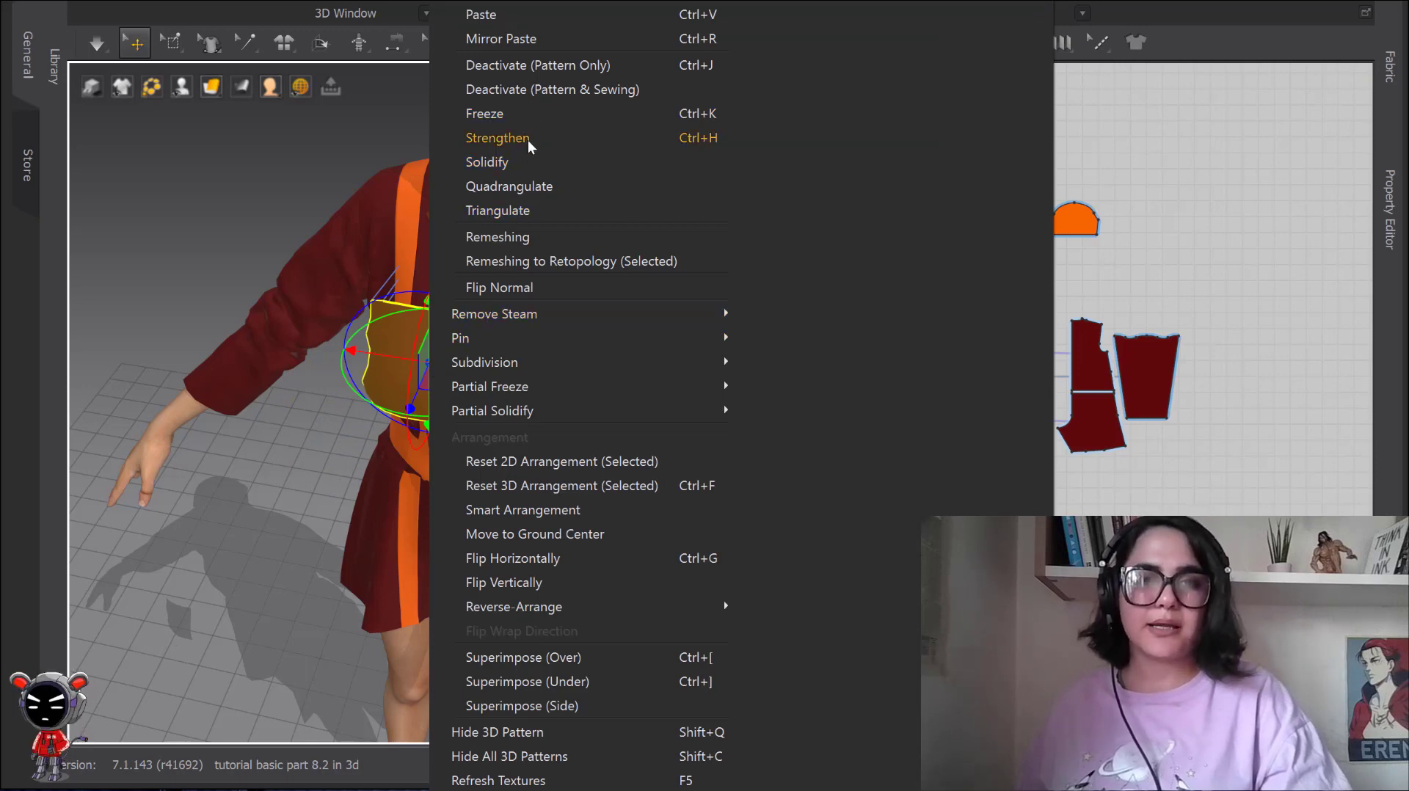
left_click(555, 65)
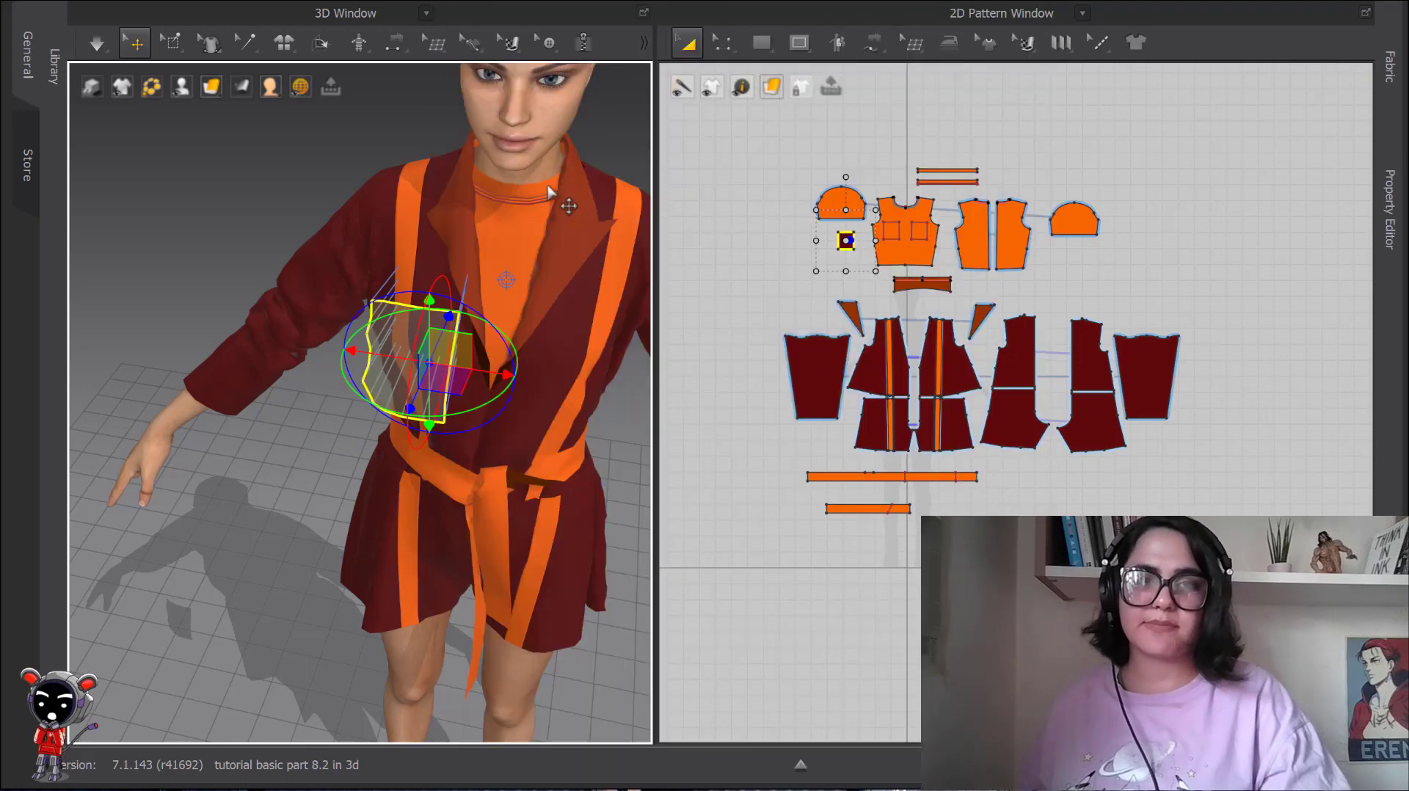
Simulate the garment briefly with the pocket deactivated but its sewing to the shirt active, viewing it from the side.
middle_click_drag(513, 372, 411, 293)
key("space")
key("space")
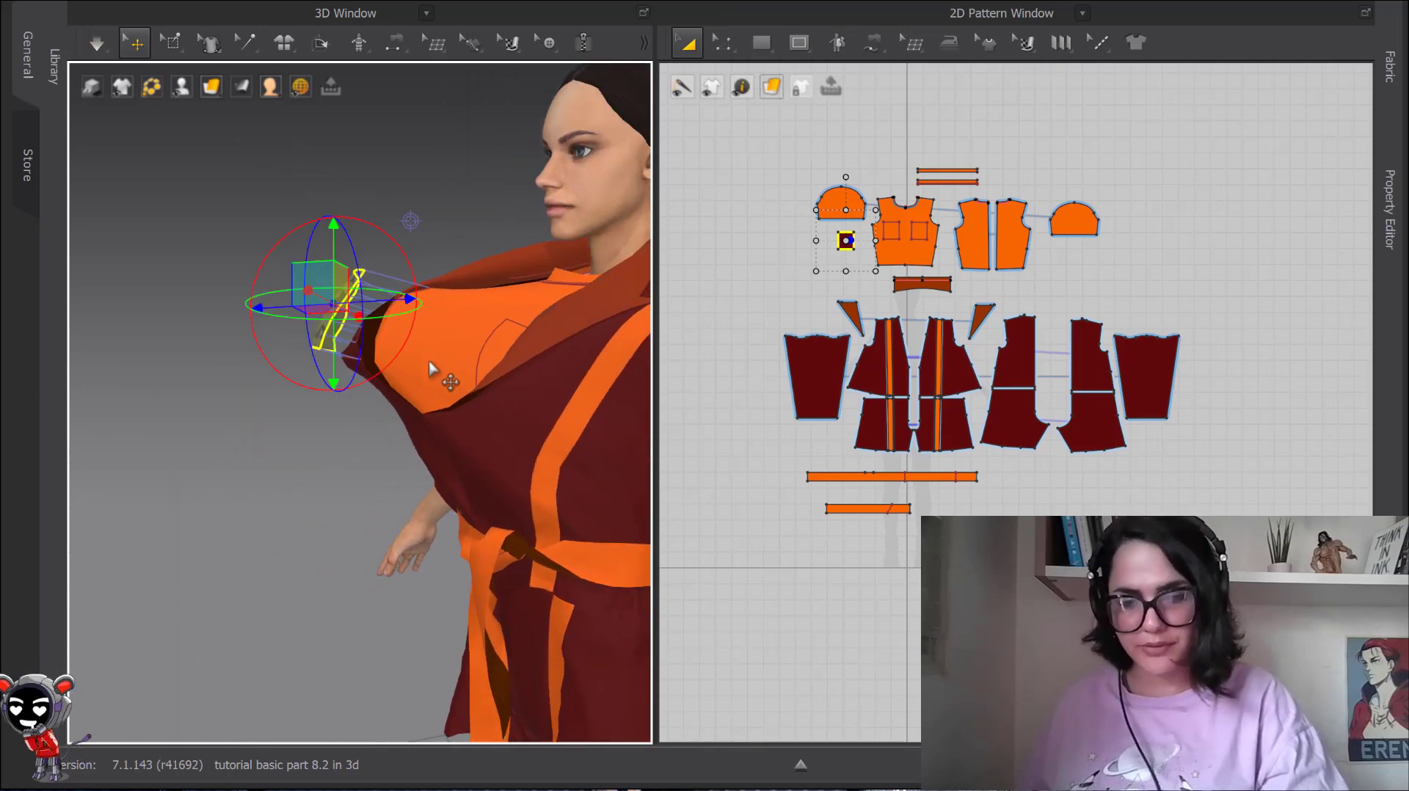
Undo the last simulation, reactivate the pocket and apply Deactivate (Pattern & Sewing) to it.
key("ctrl+z")
right_click(341, 323)
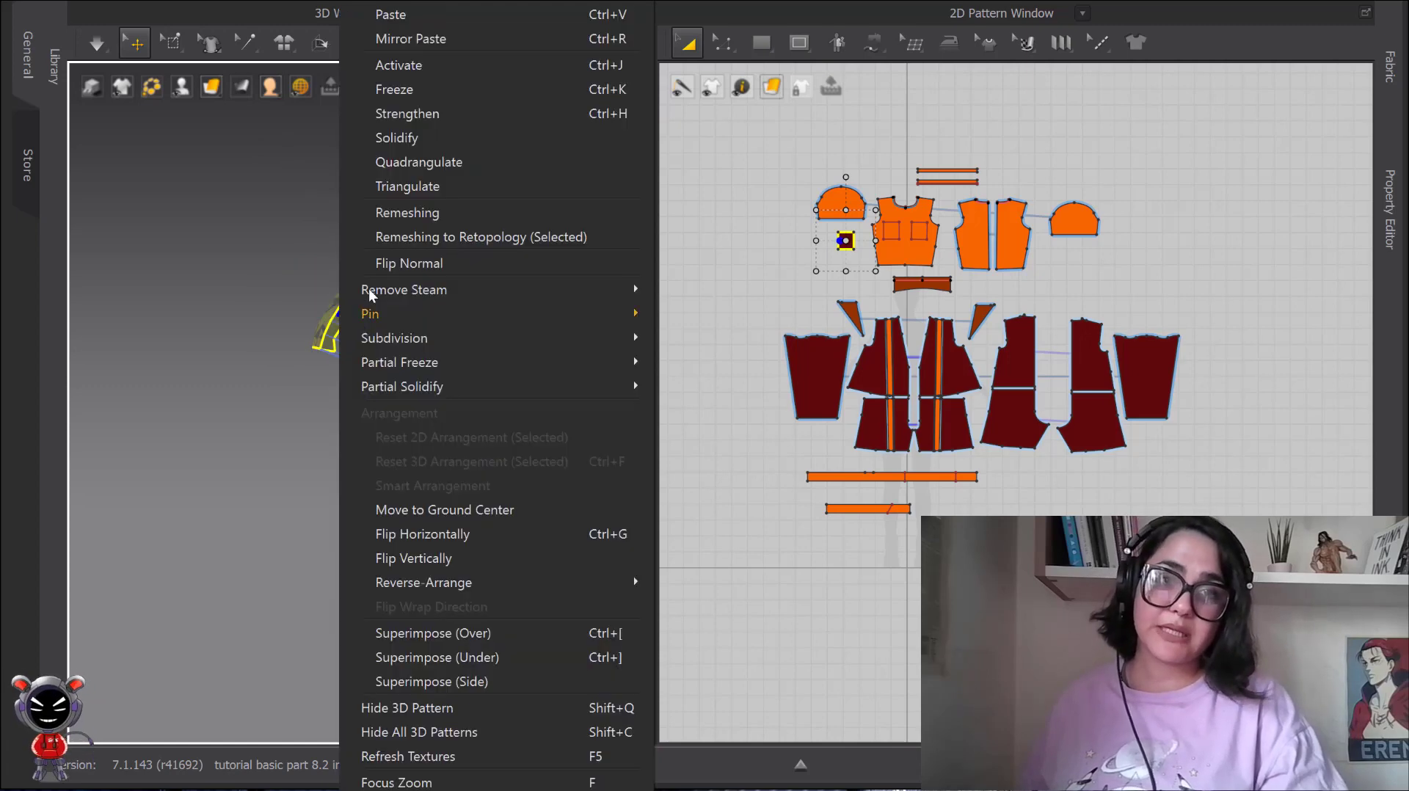
left_click(412, 68)
right_click(332, 323)
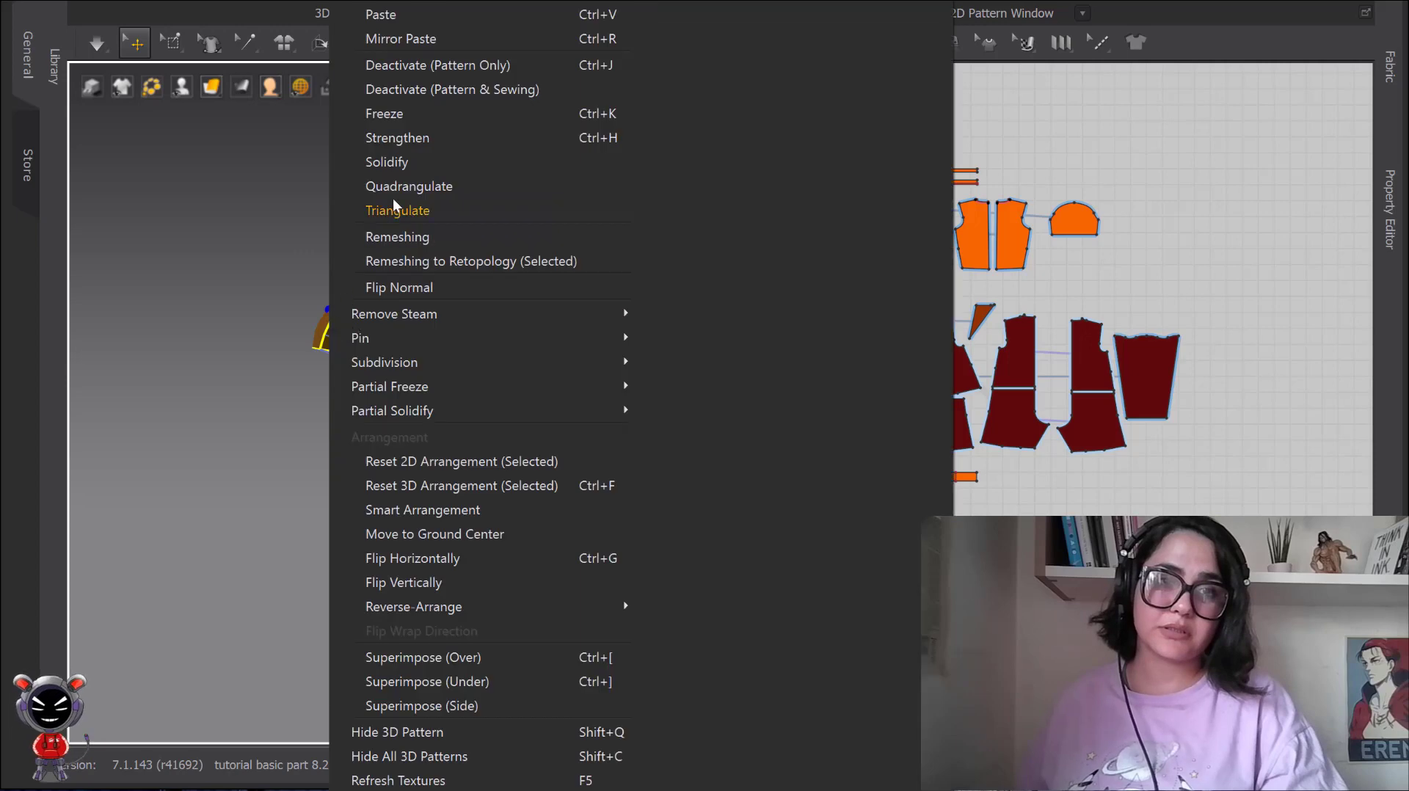
left_click(466, 90)
Simulate the garment briefly with both the pocket and its sewing deactivated, and examine the pocket's position beside the jacket.
scroll(468, 315, "down", 3)
right_click_drag(469, 321, 535, 334)
key("space")
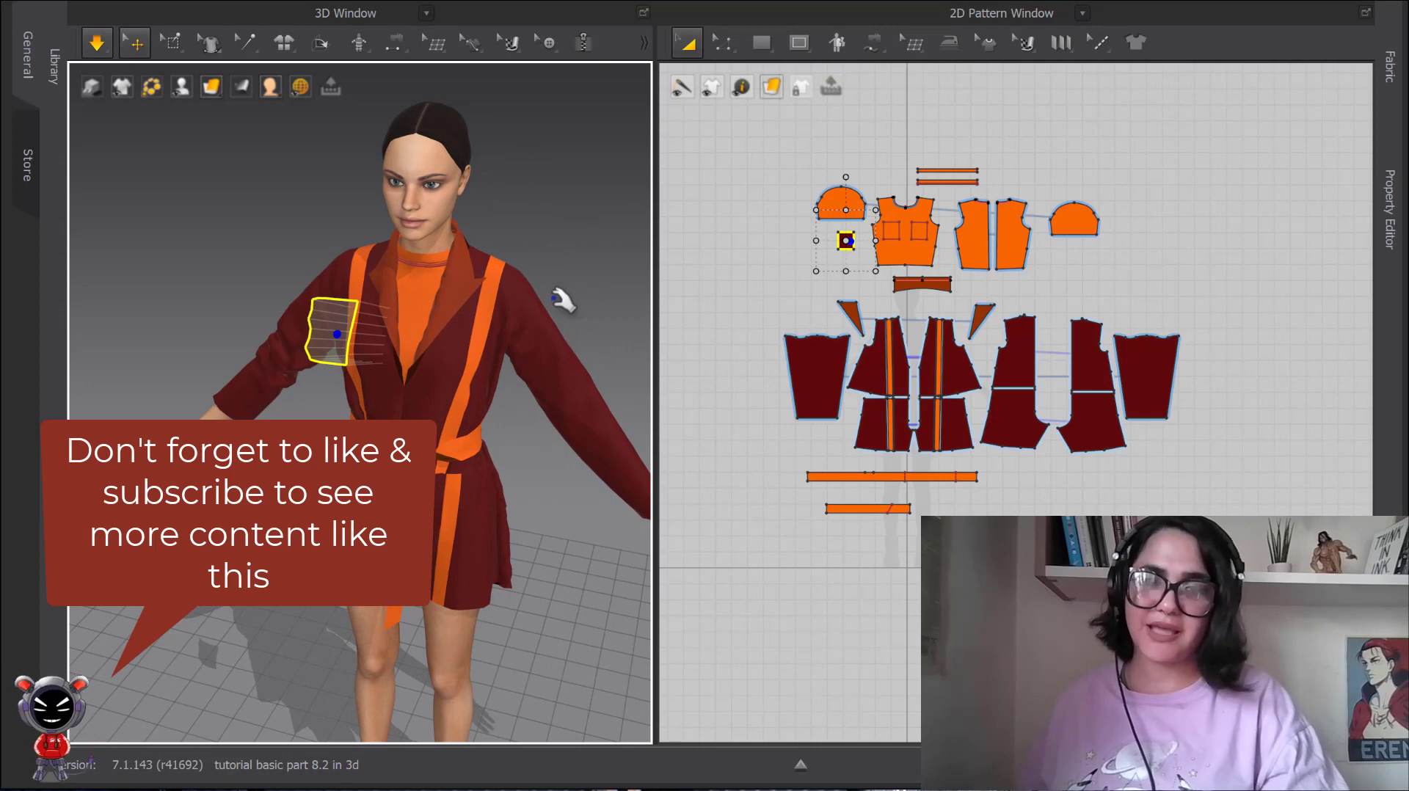
key("space")
scroll(356, 345, "up", 3)
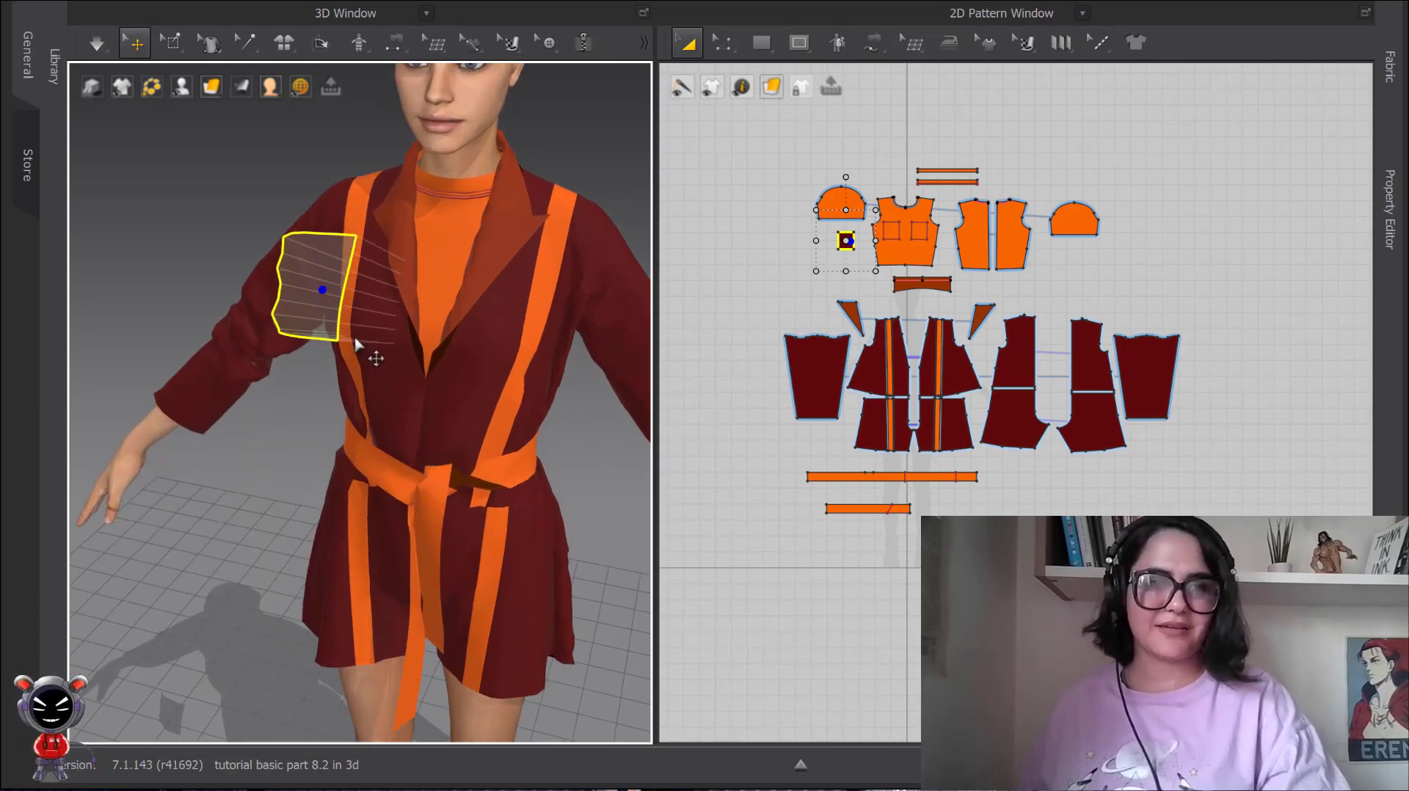
scroll(356, 343, "up", 1)
left_click(319, 257)
left_click(266, 188)
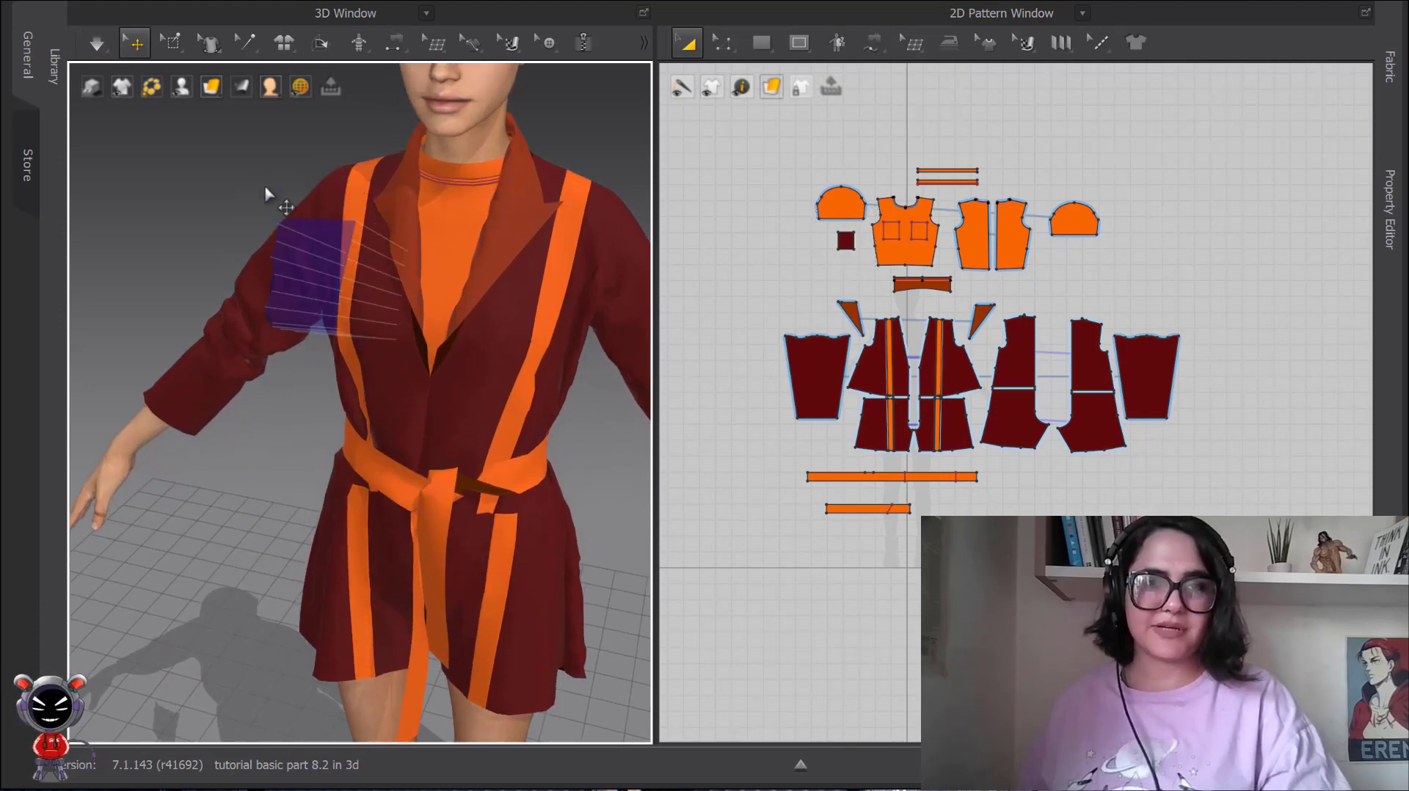
Activate the pocket again and delete it from the garment.
right_click(313, 250)
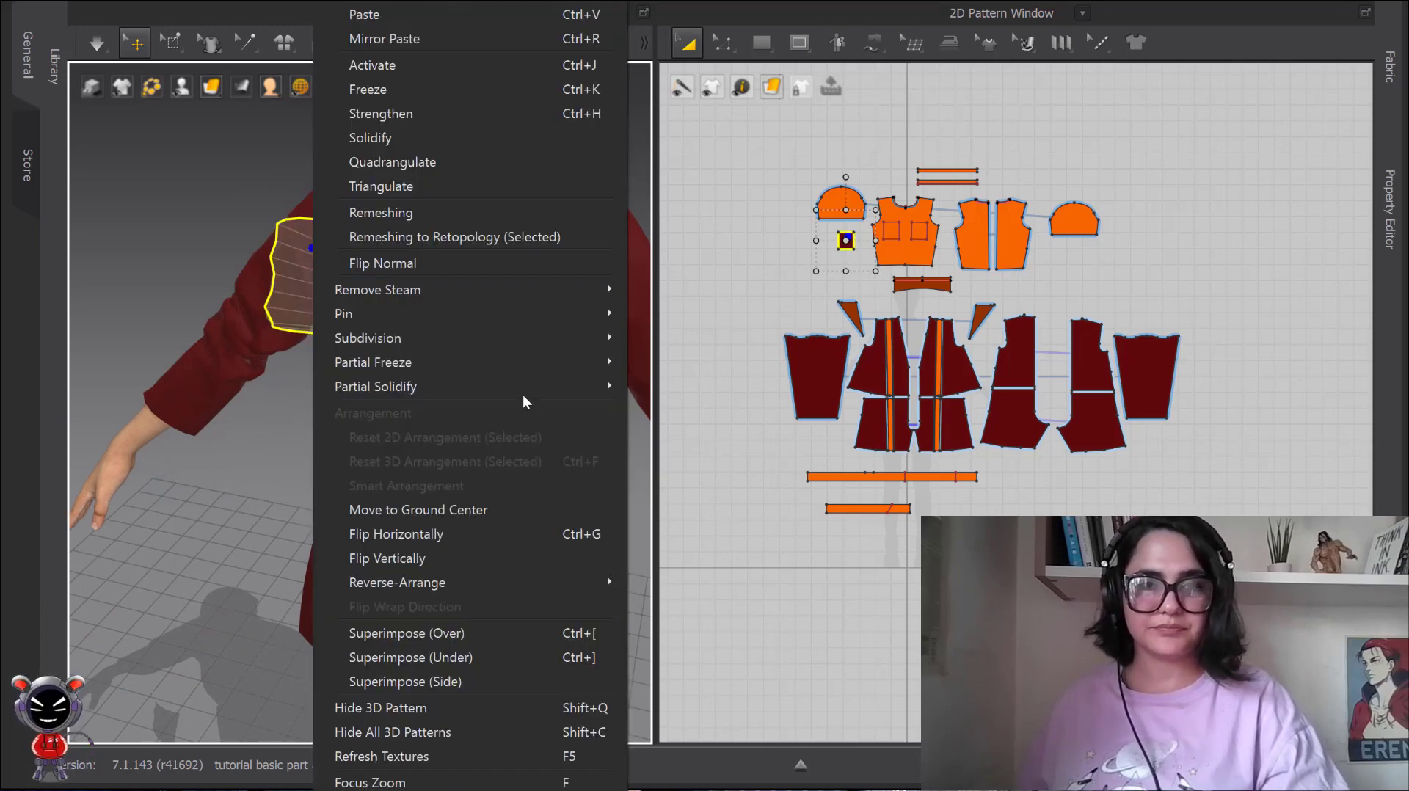
left_click(279, 202)
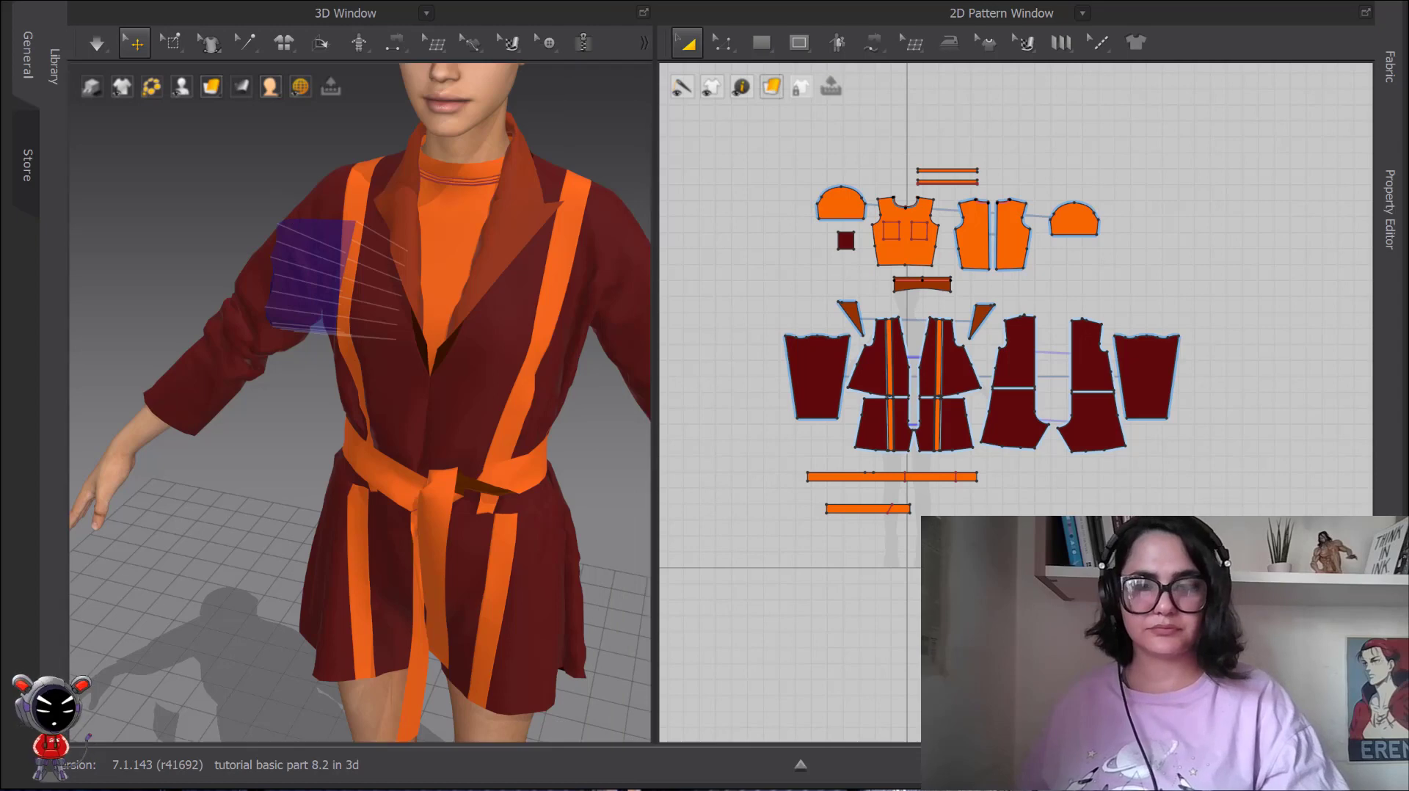
right_click(316, 245)
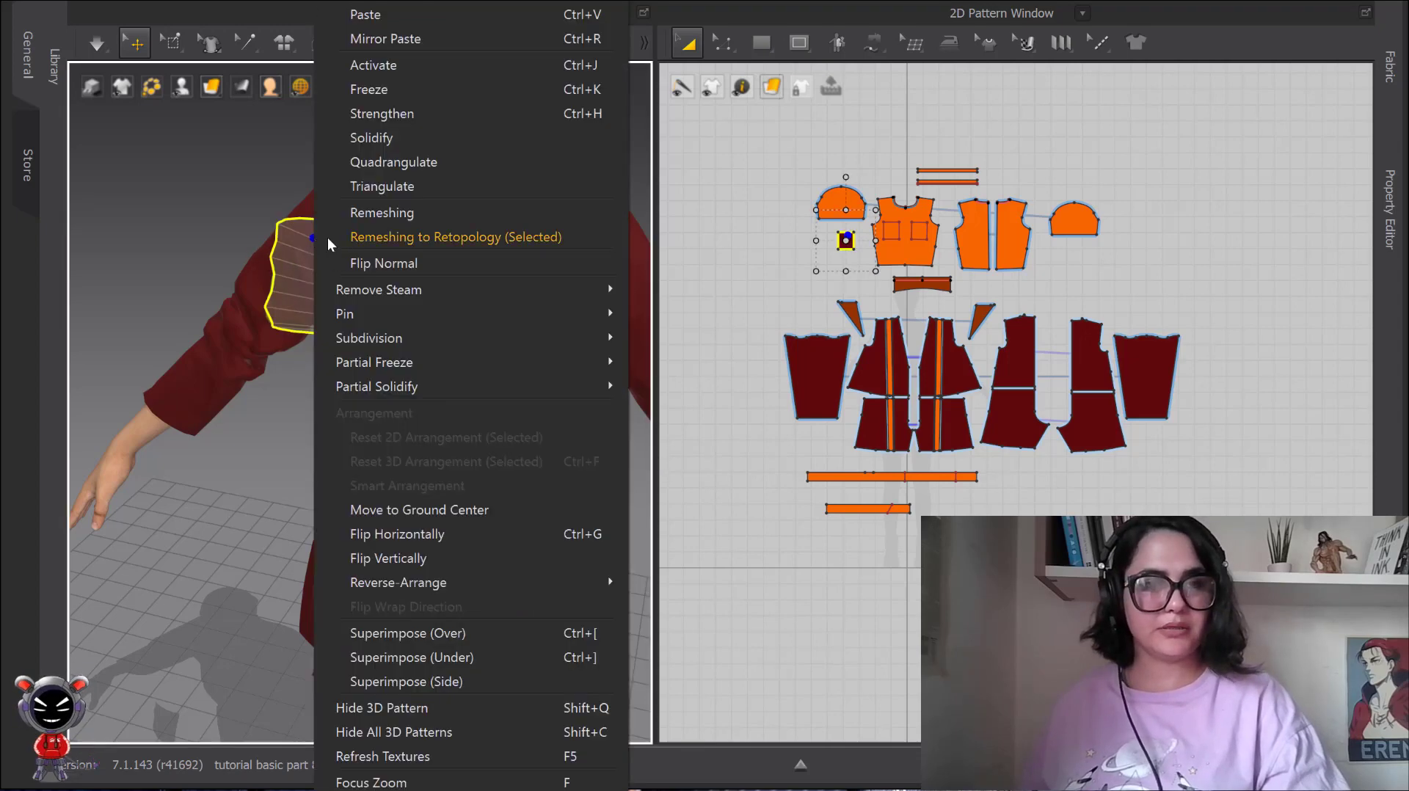
left_click(391, 68)
right_click(308, 277)
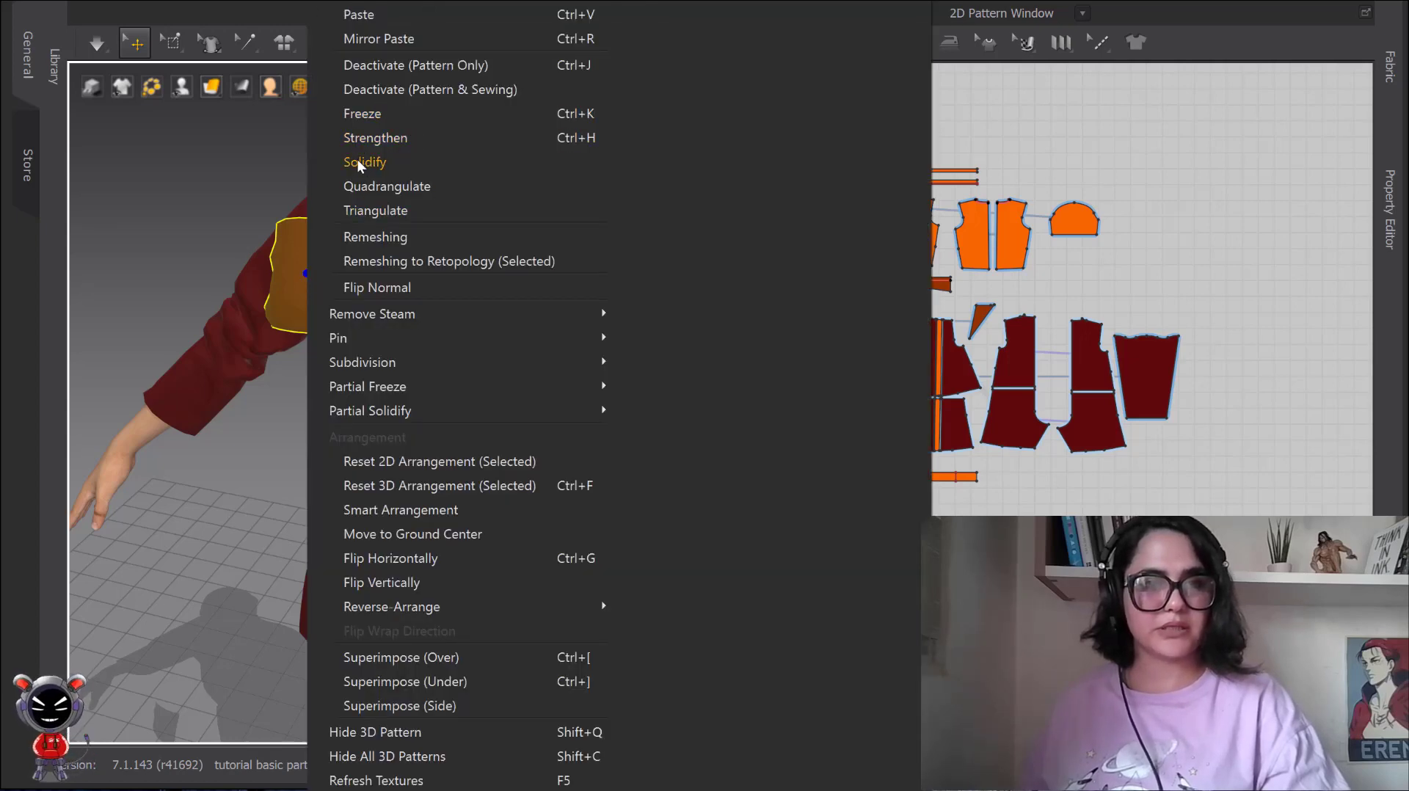
left_click(210, 221)
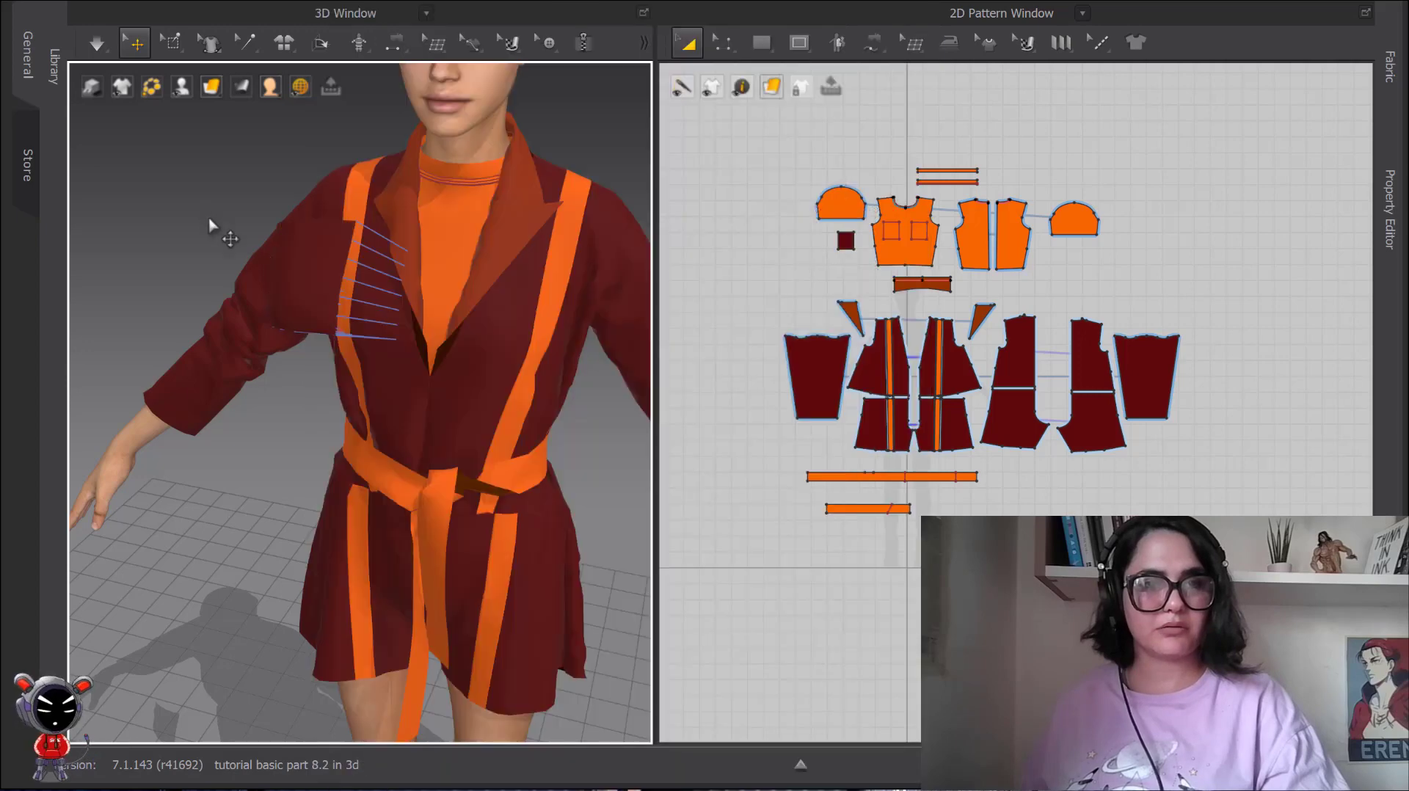
left_click(304, 278)
key("Delete")
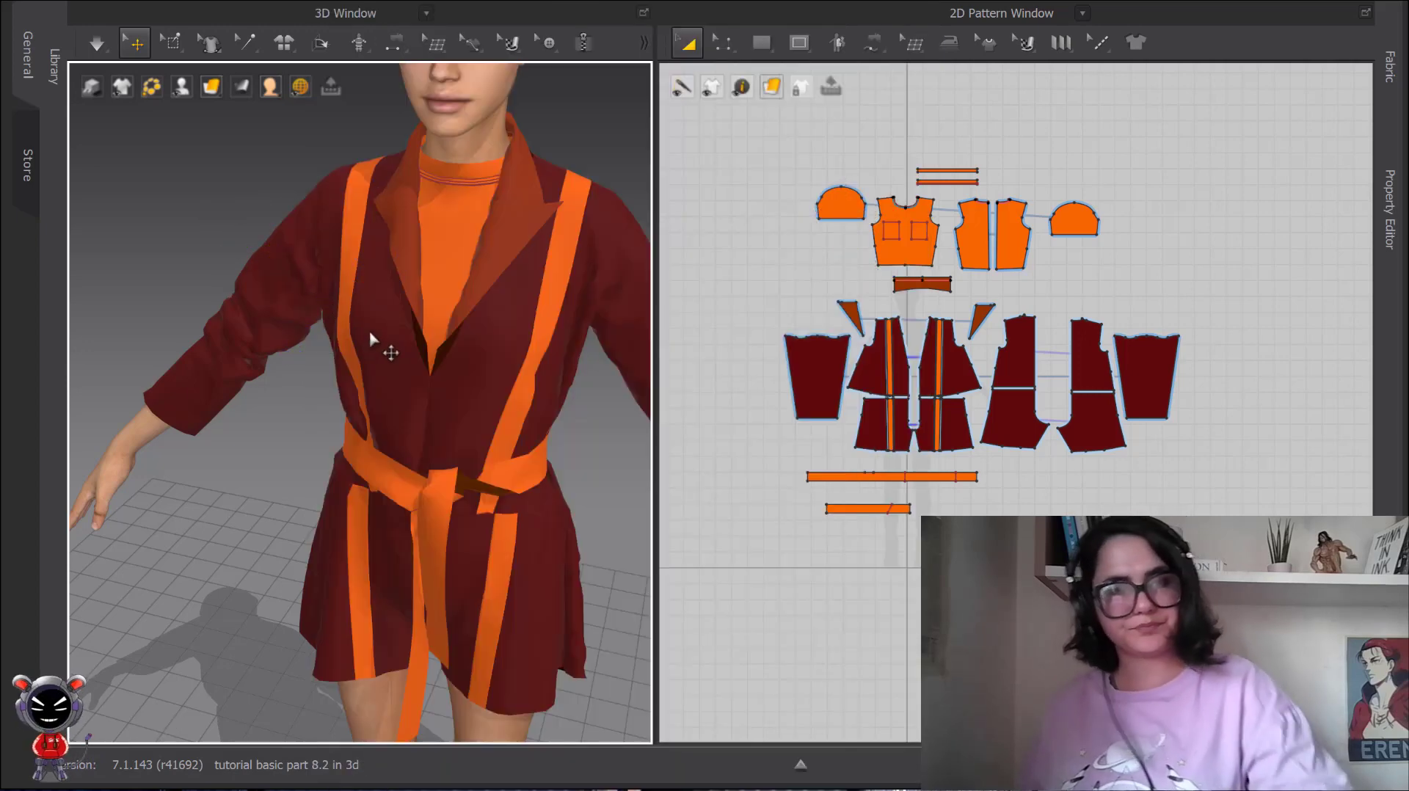
Run the simulation and pull the jacket sleeve on the avatar's right arm straight down to the wrist.
scroll(417, 325, "up", 2)
scroll(355, 371, "down", 3)
right_click_drag(311, 385, 314, 372)
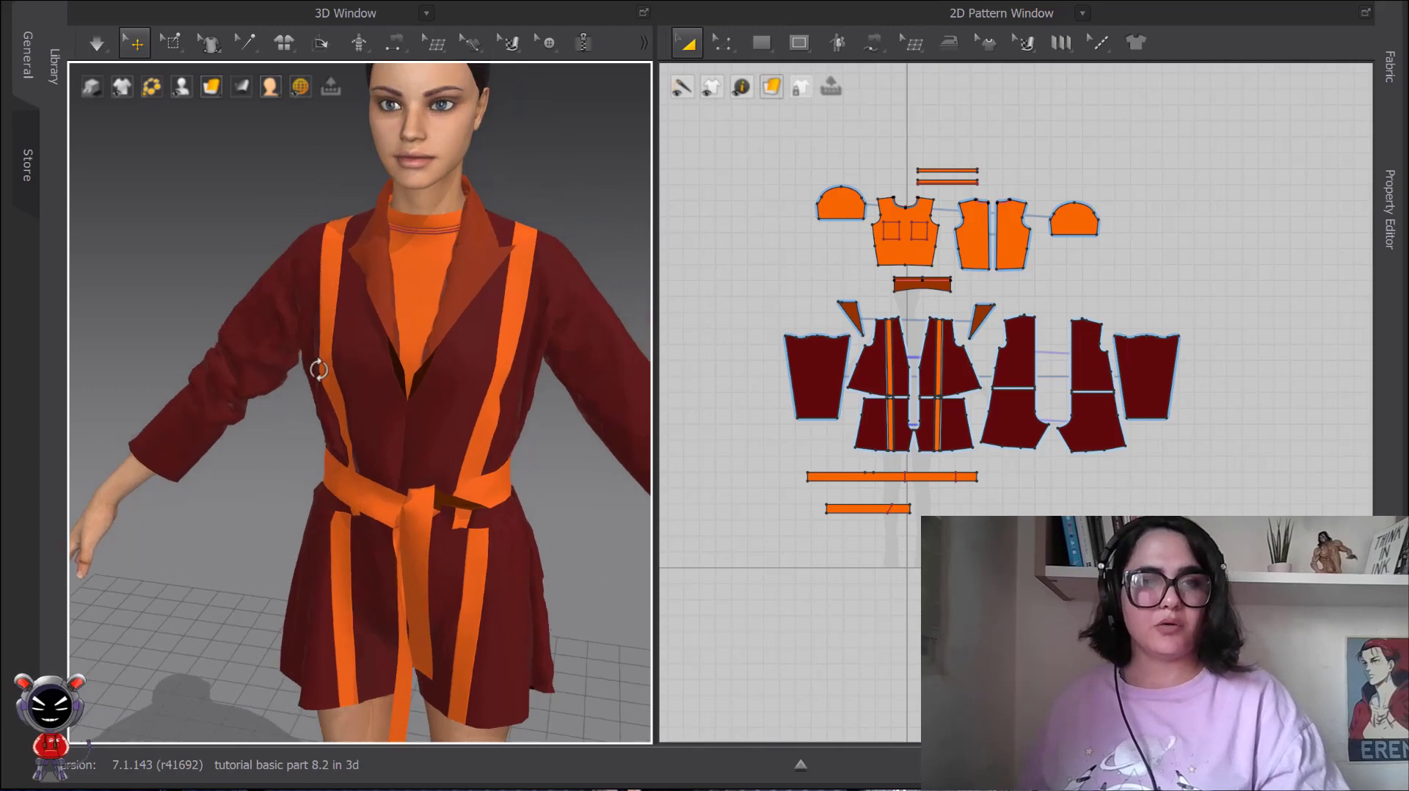
middle_click_drag(315, 363, 350, 317)
right_click(252, 340)
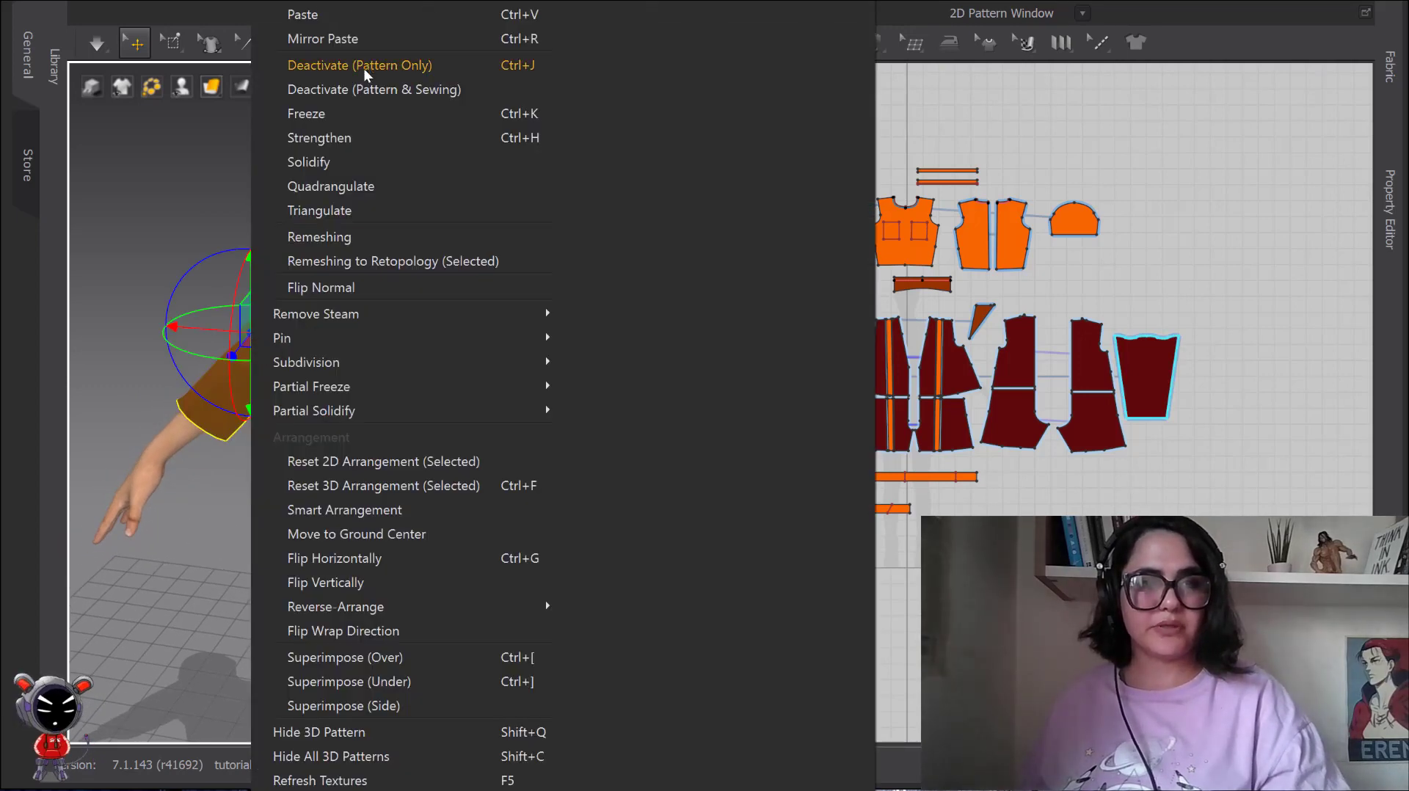
left_click(308, 137)
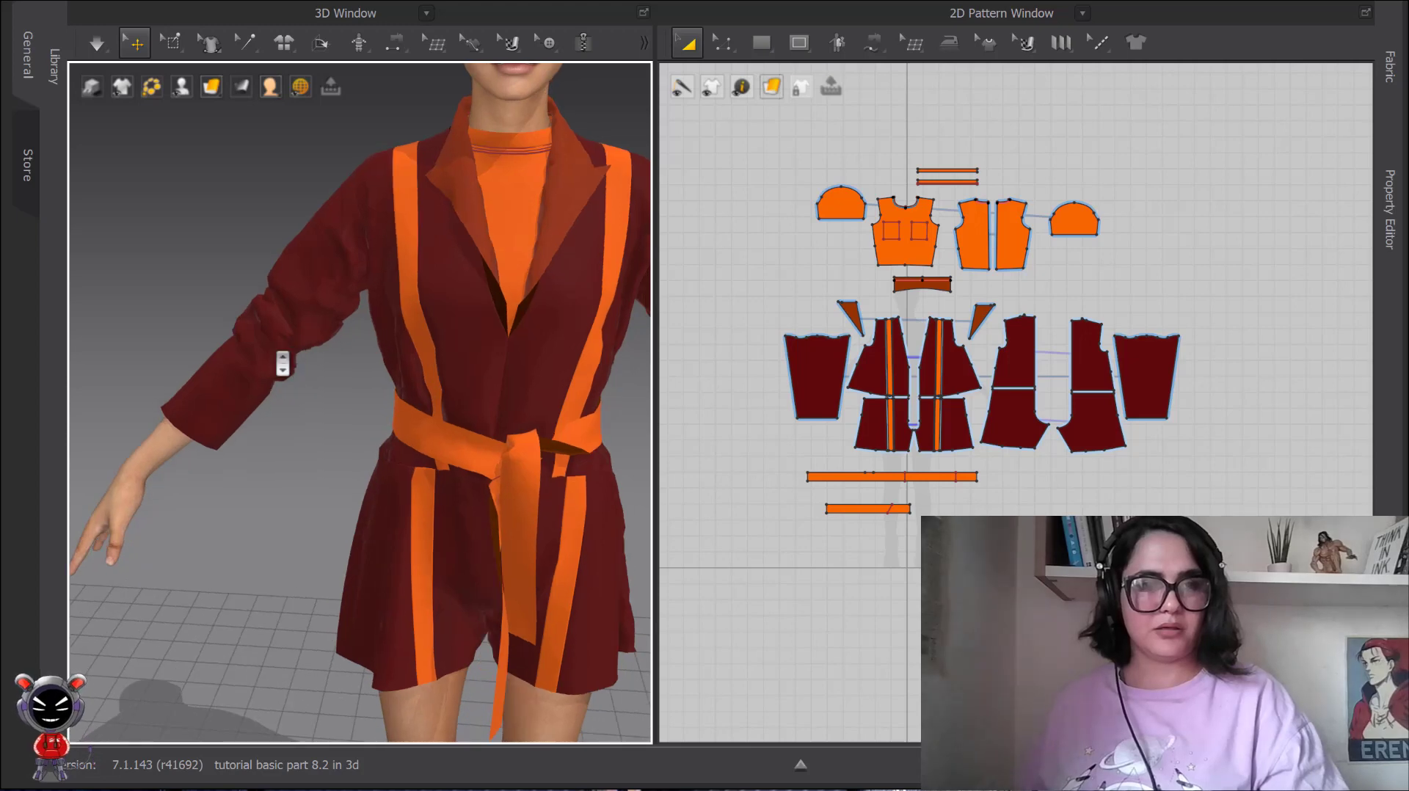
scroll(283, 363, "down", 5)
scroll(283, 365, "up", 2)
key("space")
left_click_drag(241, 413, 197, 470)
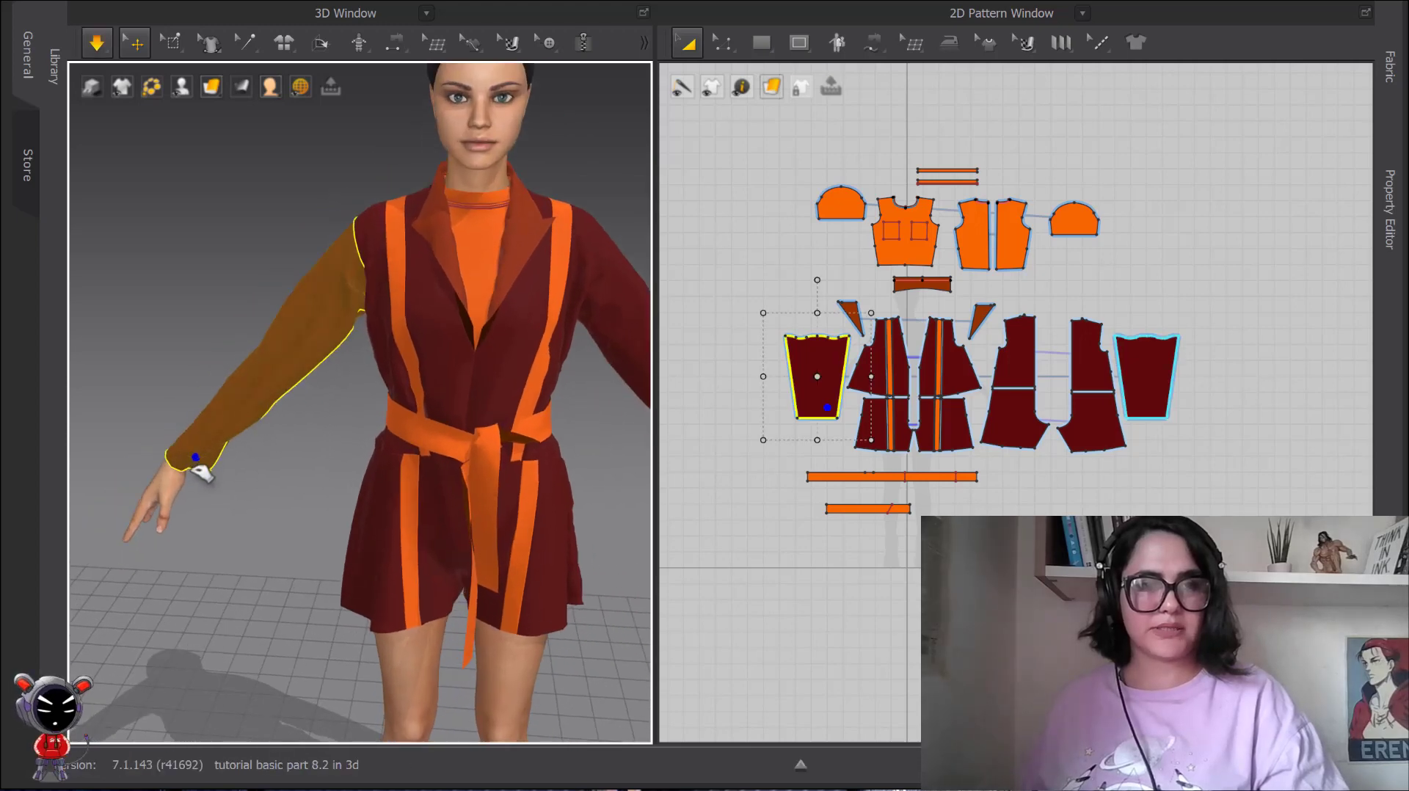
scroll(304, 401, "down", 2)
key("space")
scroll(333, 427, "up", 2)
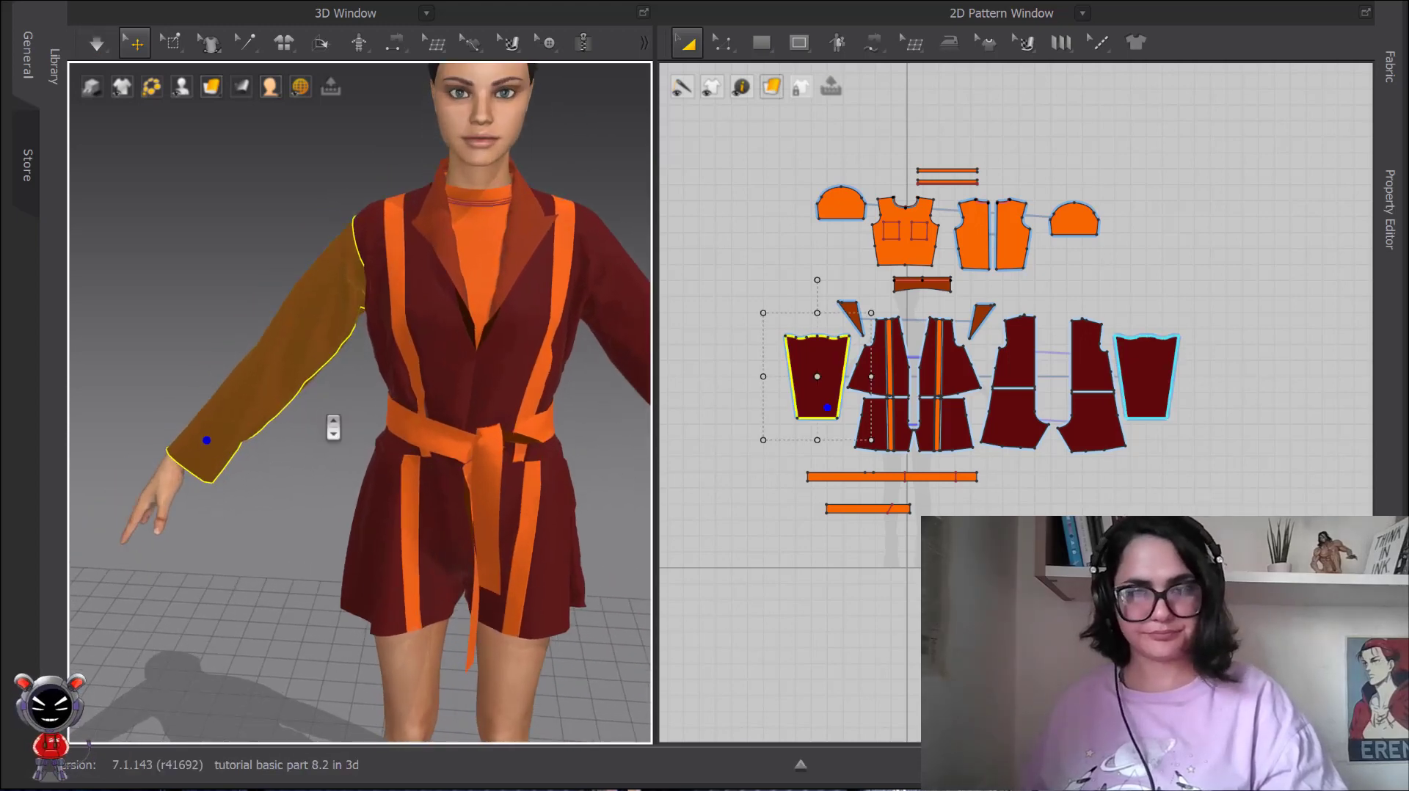
Simulate again and push the right jacket sleeve up the arm past the elbow so it bunches into folds.
scroll(334, 427, "up", 1)
middle_click_drag(334, 427, 299, 277)
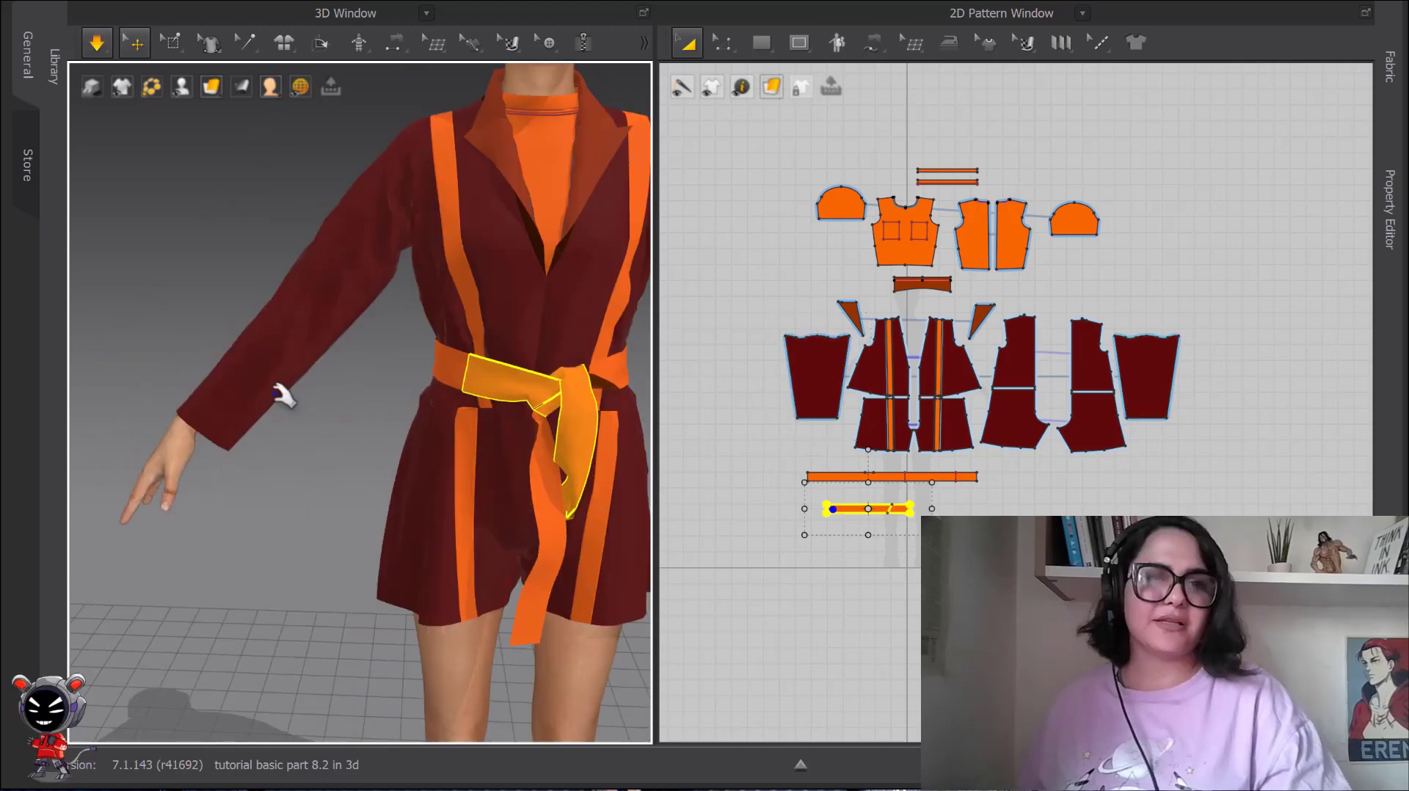
mouse_move(281, 397)
left_mouse_down()
mouse_move(307, 328)
mouse_move(390, 213)
left_mouse_up()
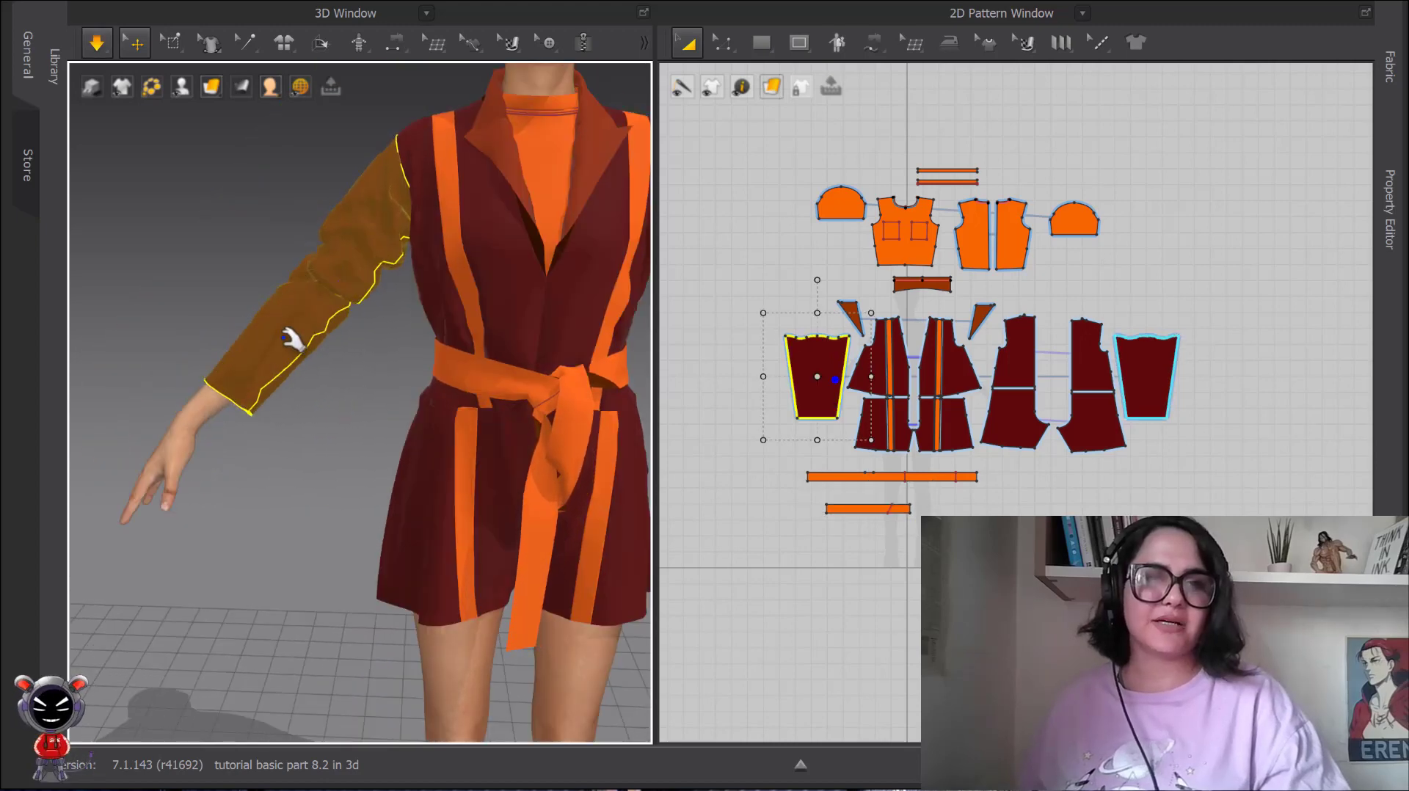
left_click_drag(292, 340, 321, 310)
left_click_drag(389, 243, 373, 155)
left_click_drag(355, 277, 389, 243)
key("space")
scroll(362, 278, "down", 4)
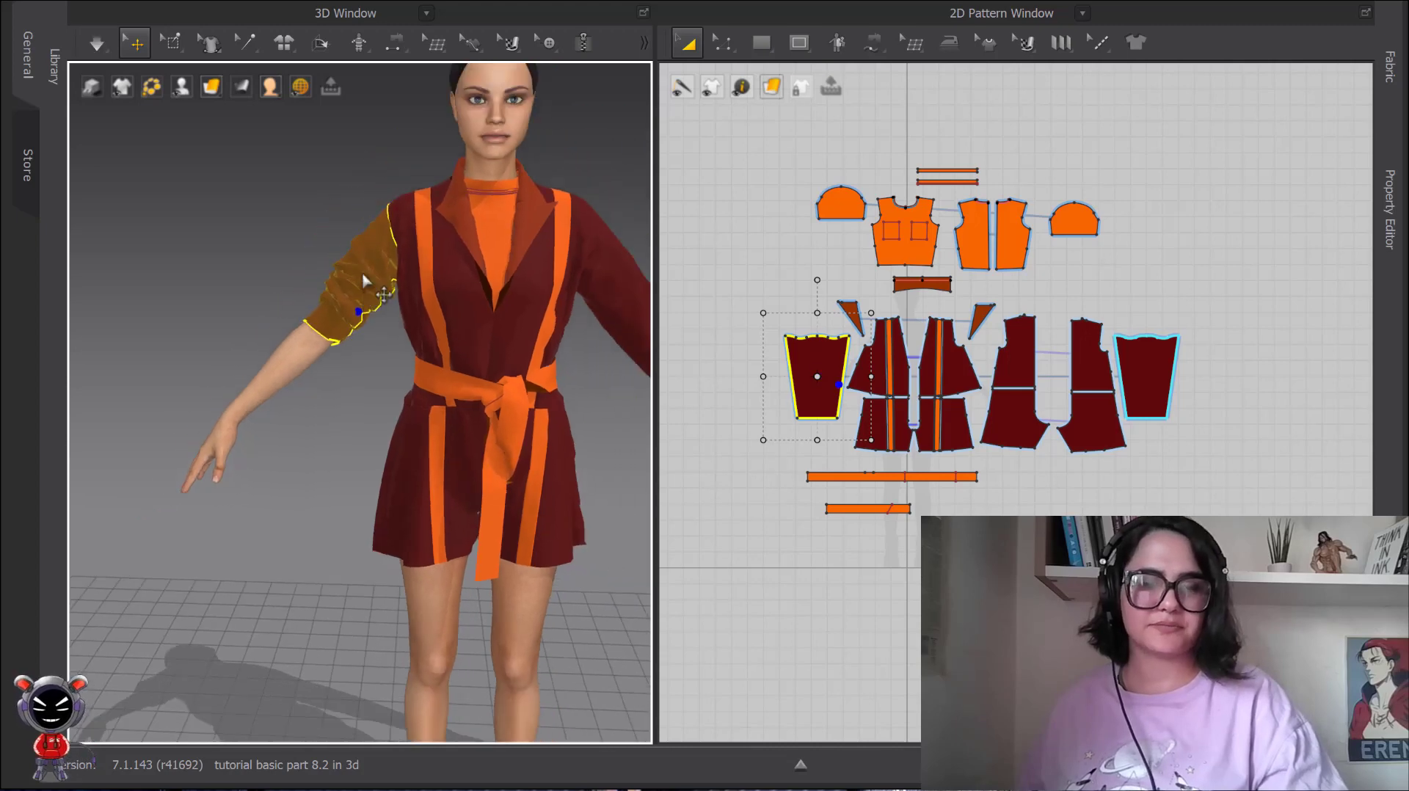
View the avatar from the side and adjust the folds of the rolled-up sleeve with another brief simulation.
right_click_drag(362, 280, 400, 296)
scroll(400, 296, "up", 2)
middle_click_drag(400, 296, 394, 420)
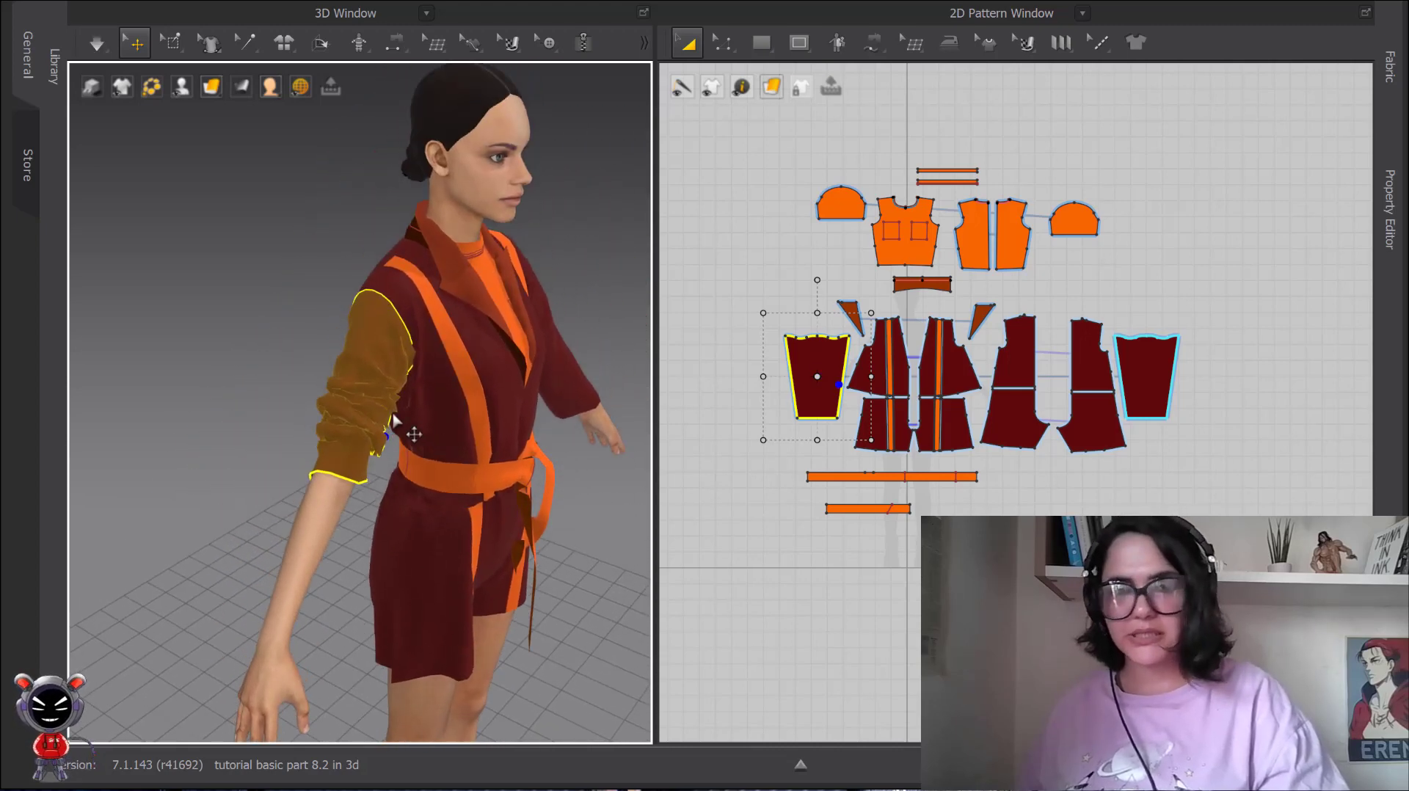
key("space")
mouse_move(354, 470)
left_mouse_down()
mouse_move(368, 372)
mouse_move(373, 450)
mouse_move(328, 481)
mouse_move(342, 360)
mouse_move(345, 389)
mouse_move(397, 419)
mouse_move(354, 400)
left_mouse_up()
key("space")
scroll(434, 423, "up", 3)
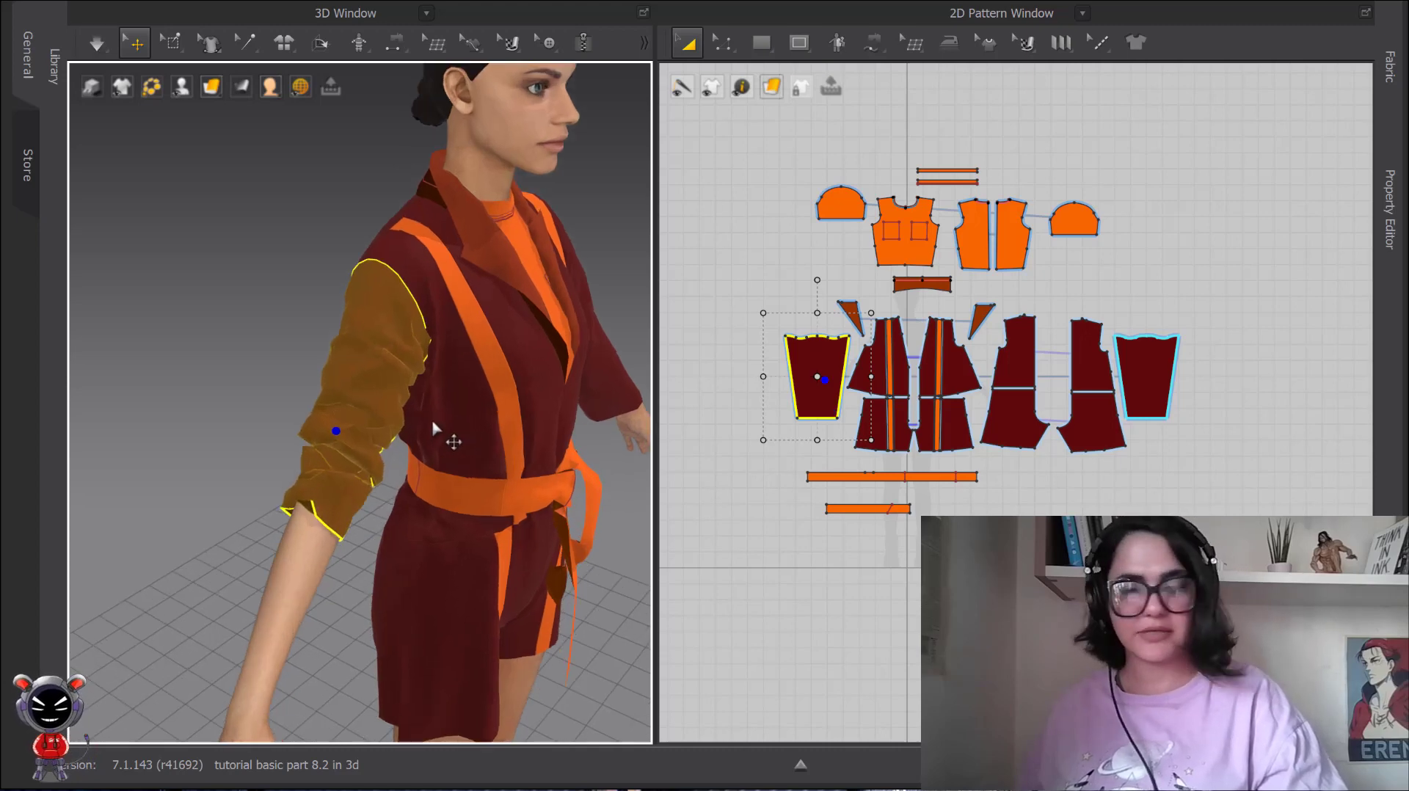
Apply Freeze to the rolled-up right jacket sleeve and deselect it.
right_click_drag(433, 420, 393, 409)
scroll(426, 400, "down", 1)
scroll(432, 405, "down", 2)
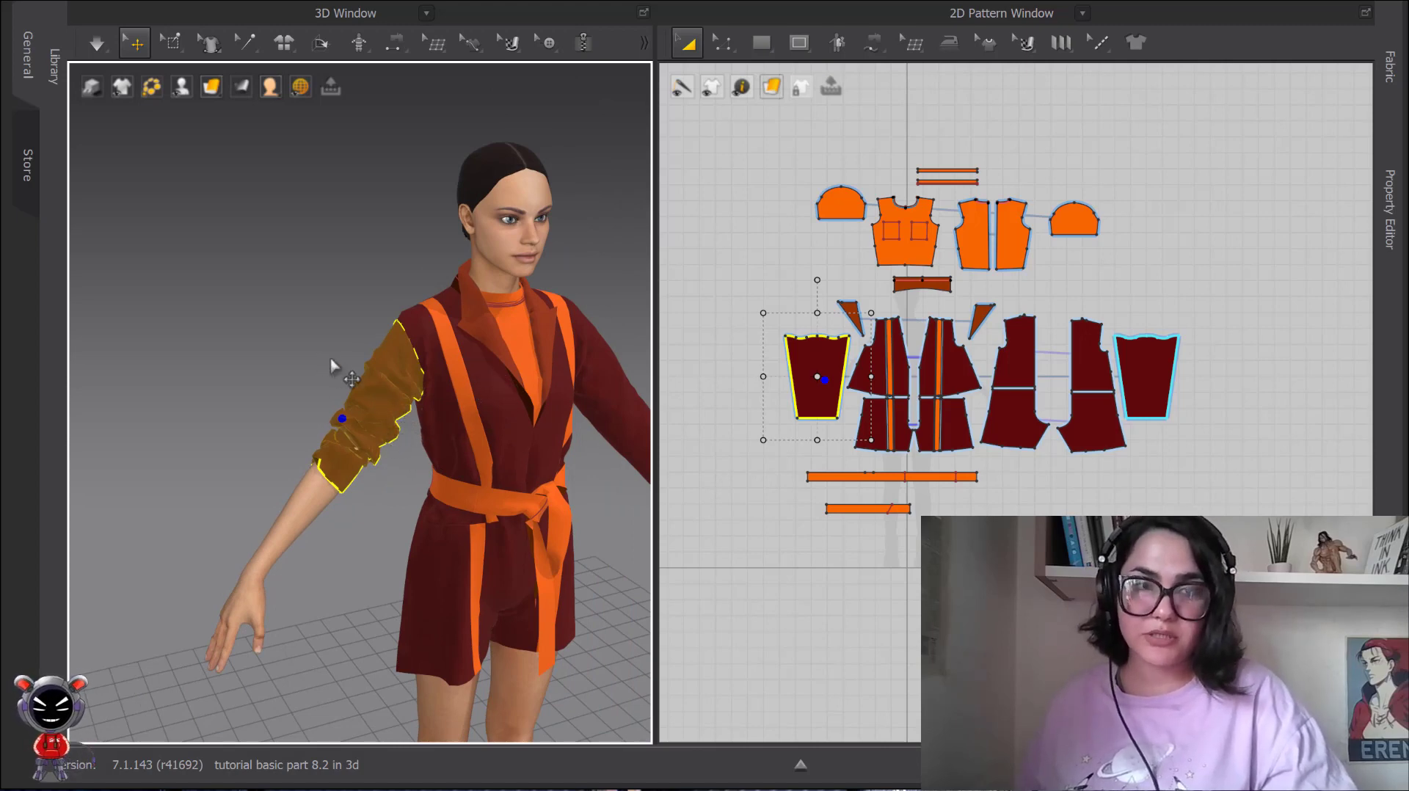
right_click(391, 417)
left_click(457, 137)
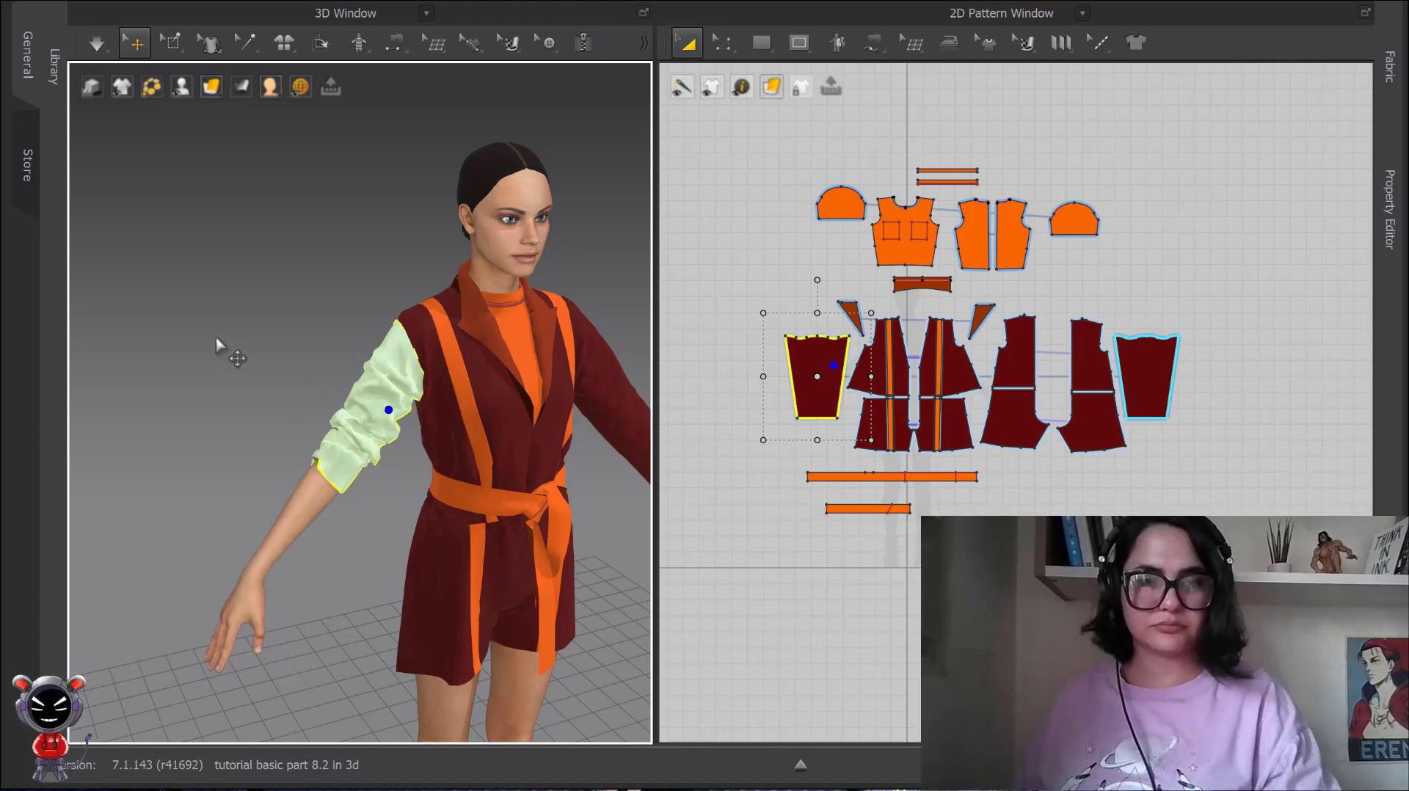
left_click(311, 331)
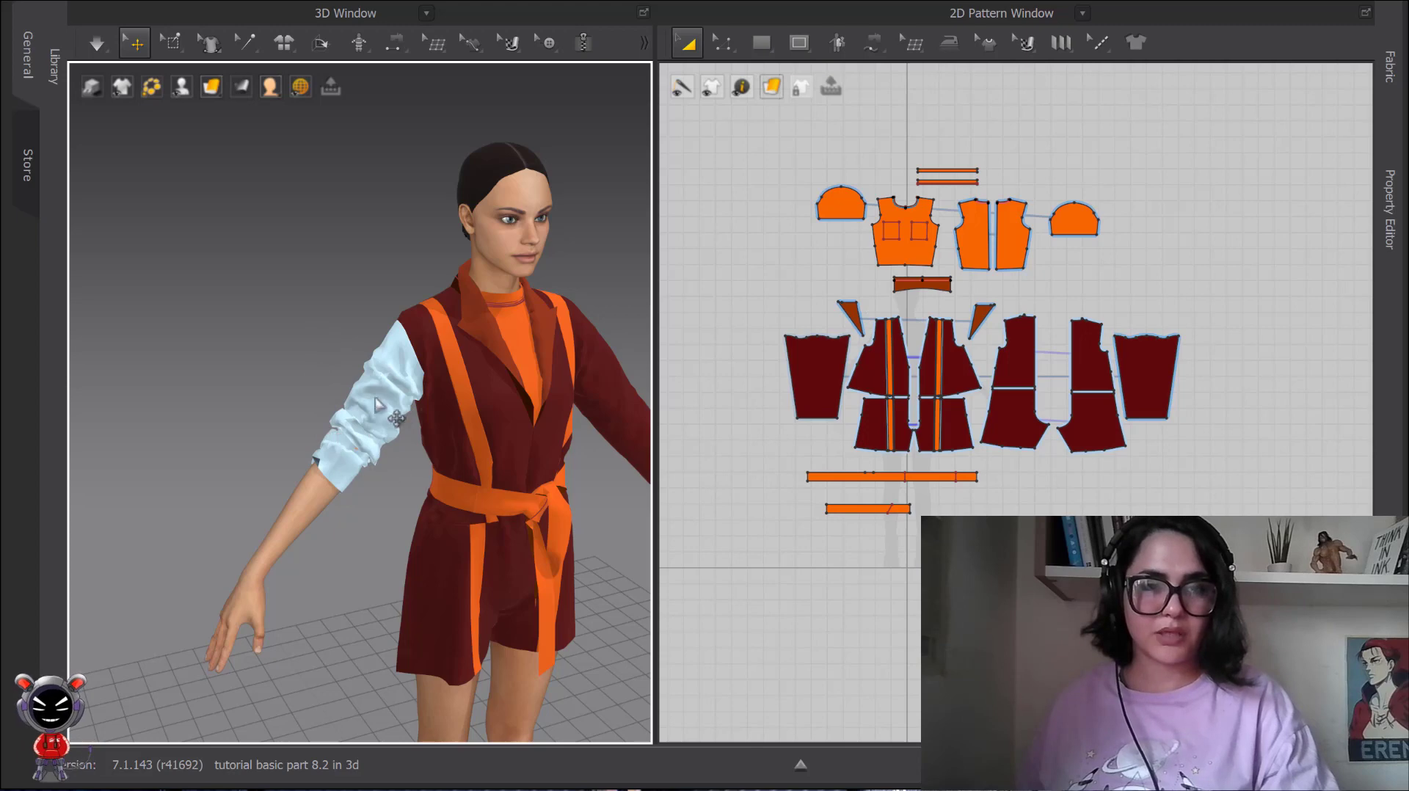
Move the frozen sleeve slightly away from the jacket's armhole.
scroll(349, 378, "down", 2)
middle_click_drag(348, 378, 316, 317)
scroll(287, 315, "up", 1)
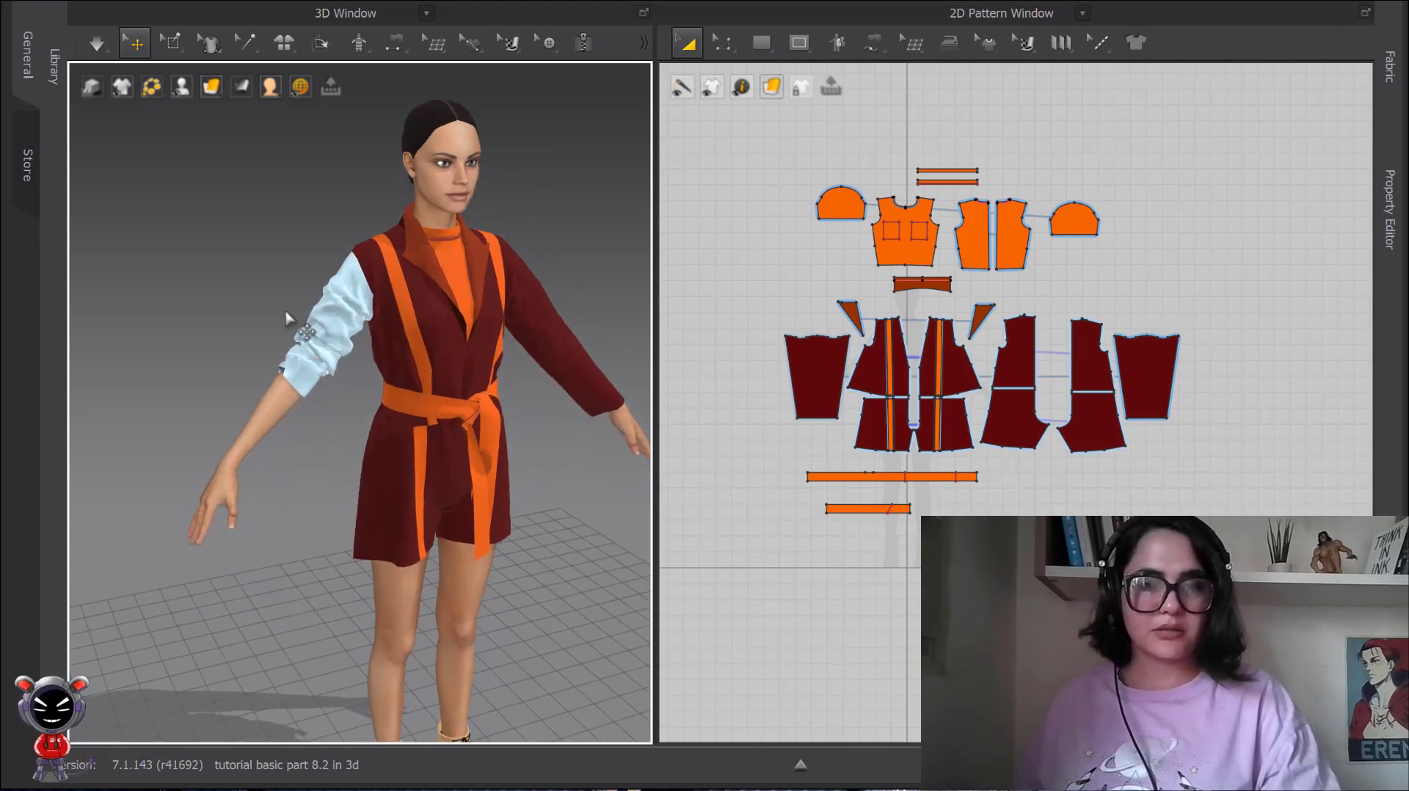
scroll(314, 320, "up", 1)
left_click_drag(305, 324, 287, 316)
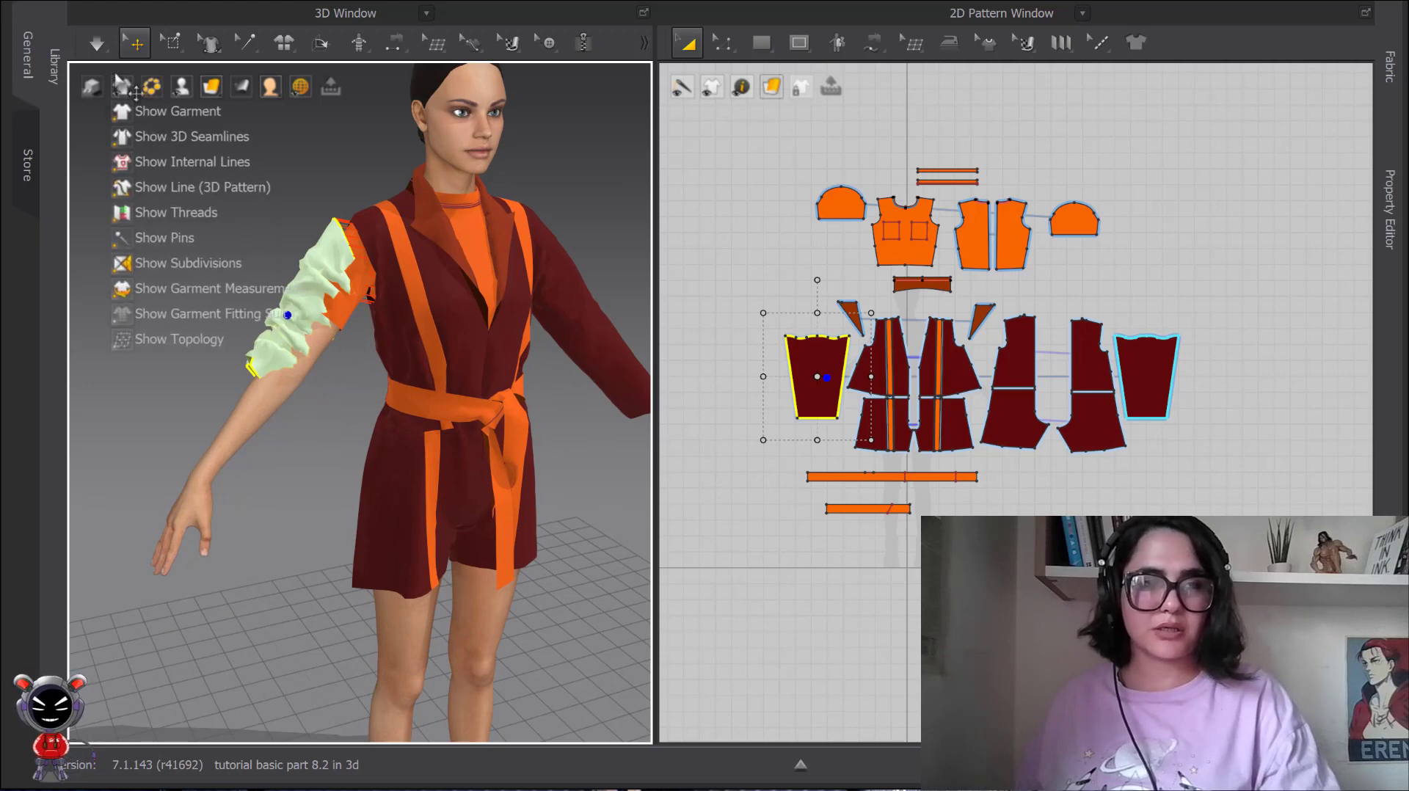
Run the simulation with the sleeve frozen, examine how its folds behave, and stop simulating.
mouse_move(100, 43)
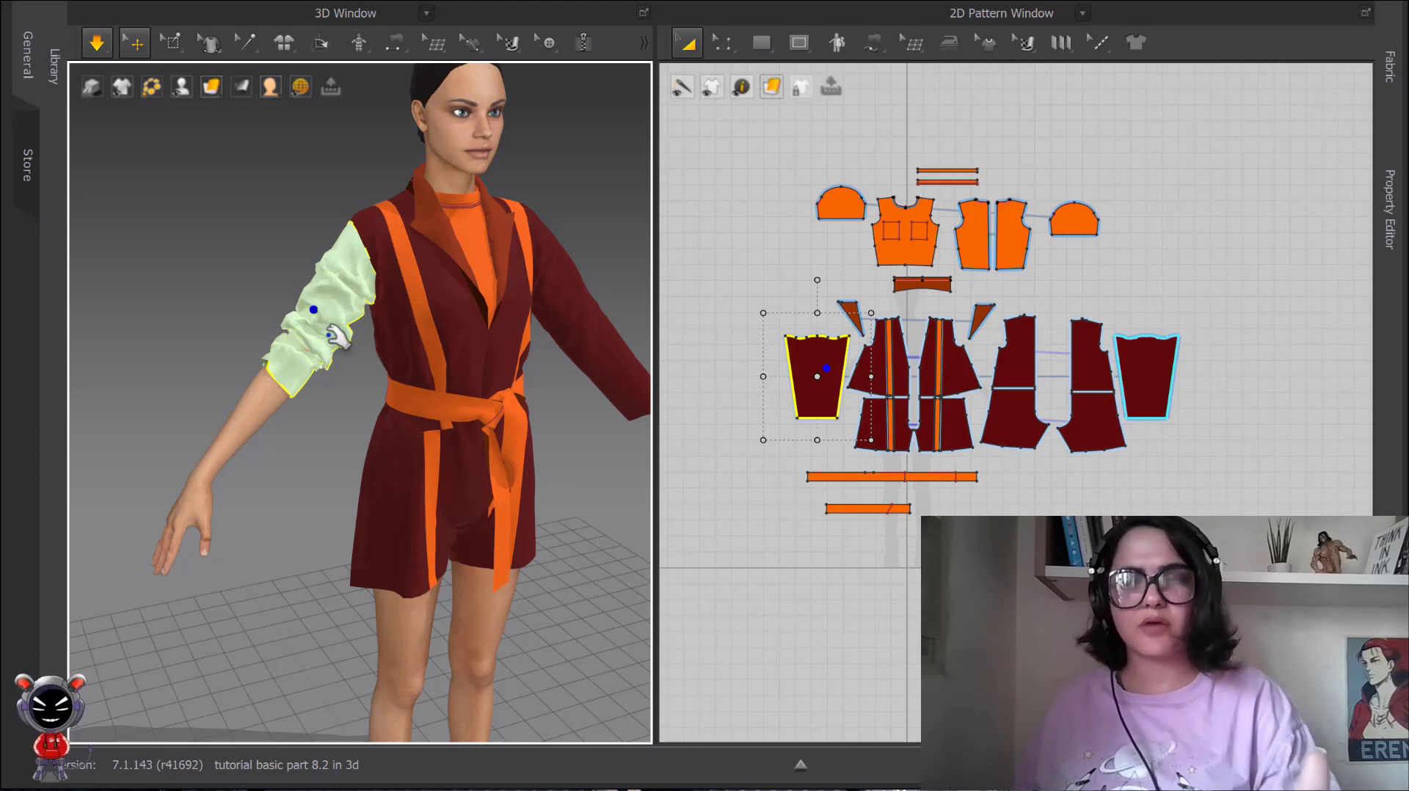
left_click(265, 261)
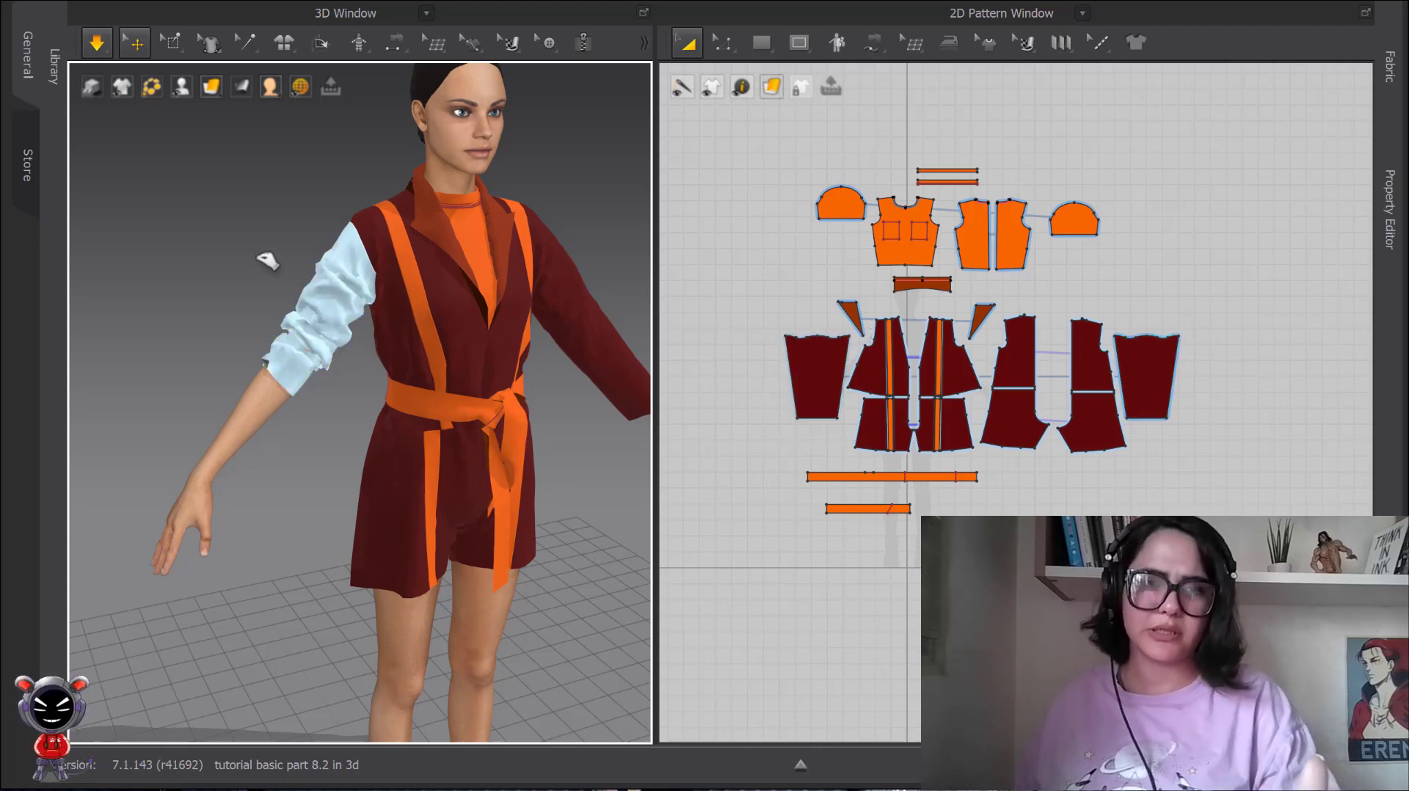
scroll(344, 314, "up", 2)
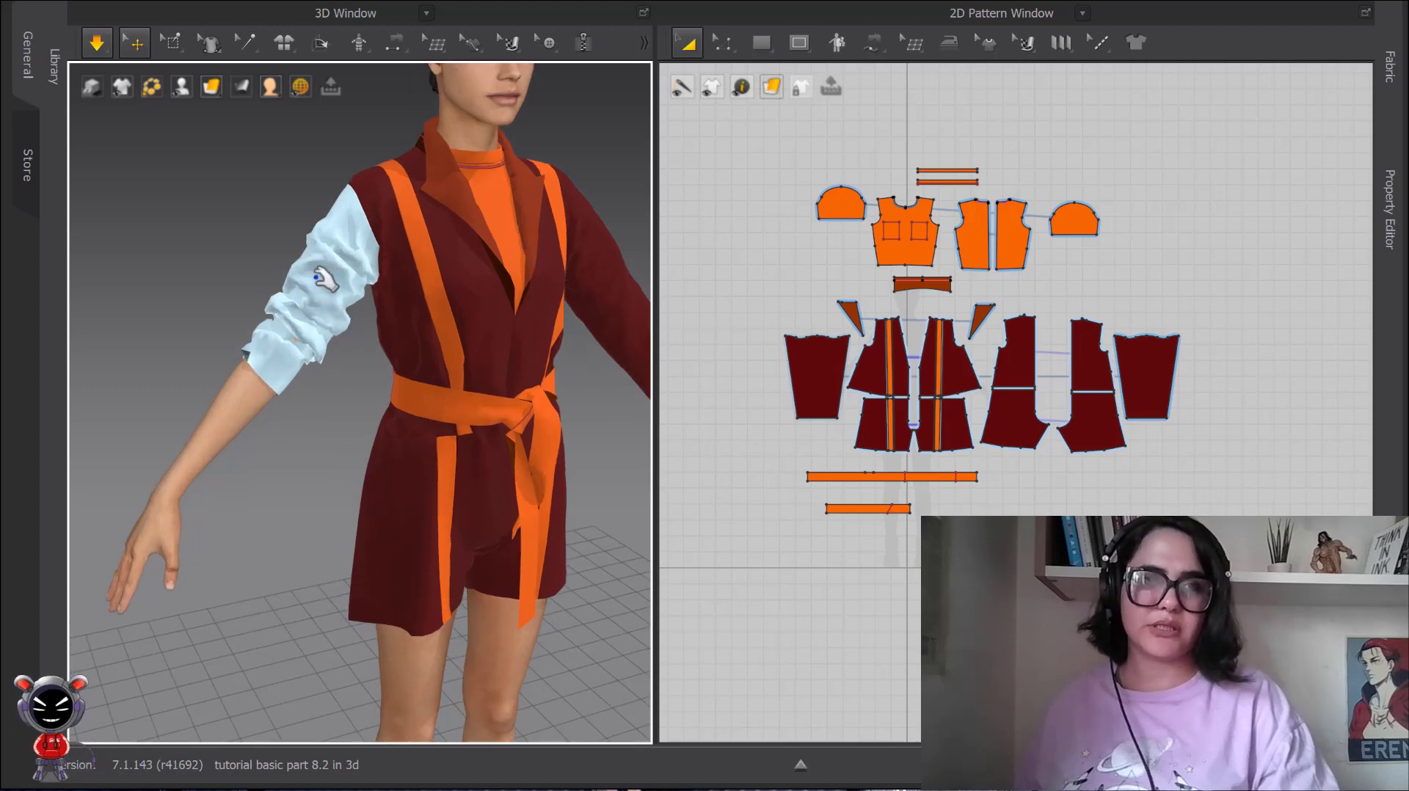
left_click(315, 299)
left_click(219, 242)
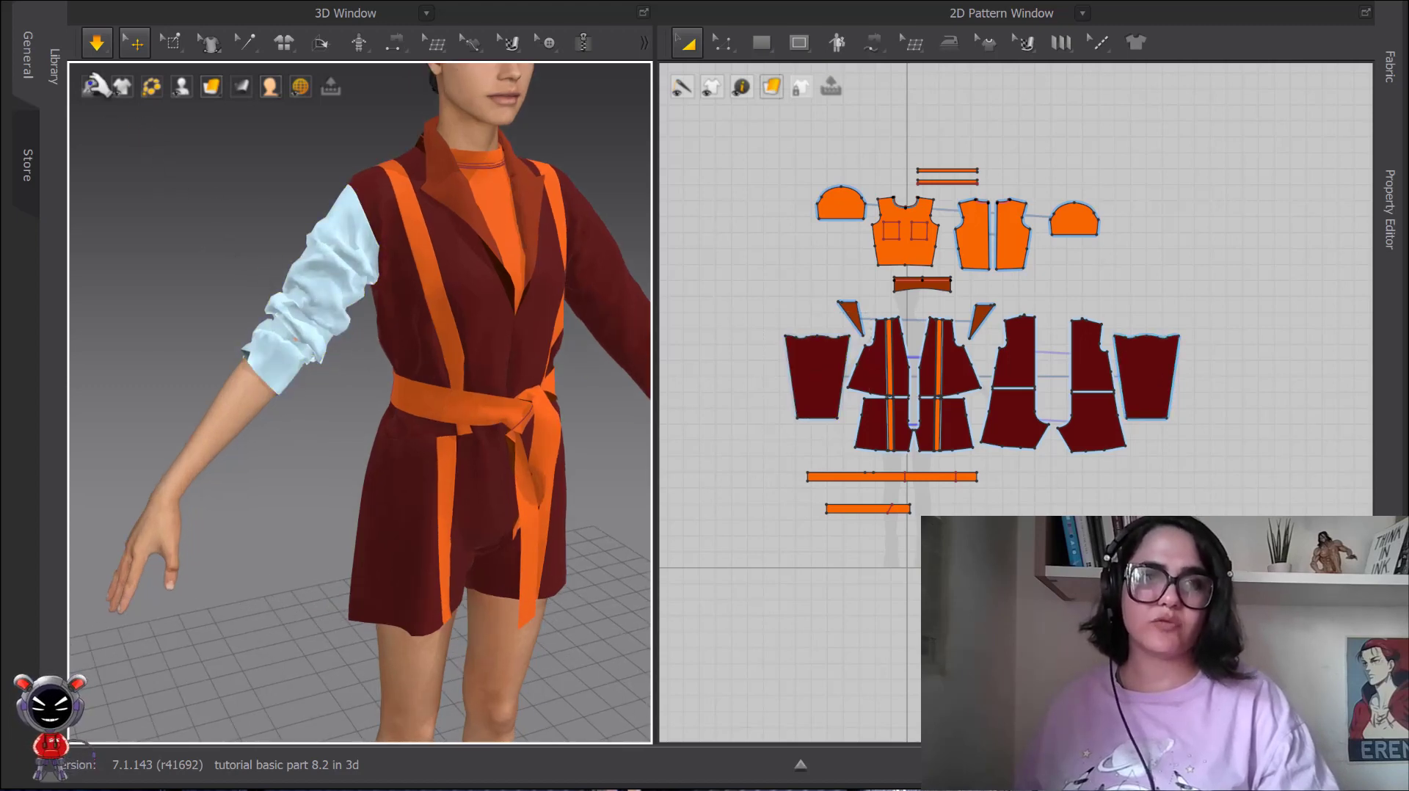
left_click(97, 44)
Undo the last changes and apply Activate to the frozen right jacket sleeve.
scroll(271, 246, "down", 2)
key("ctrl+z")
left_click(269, 259)
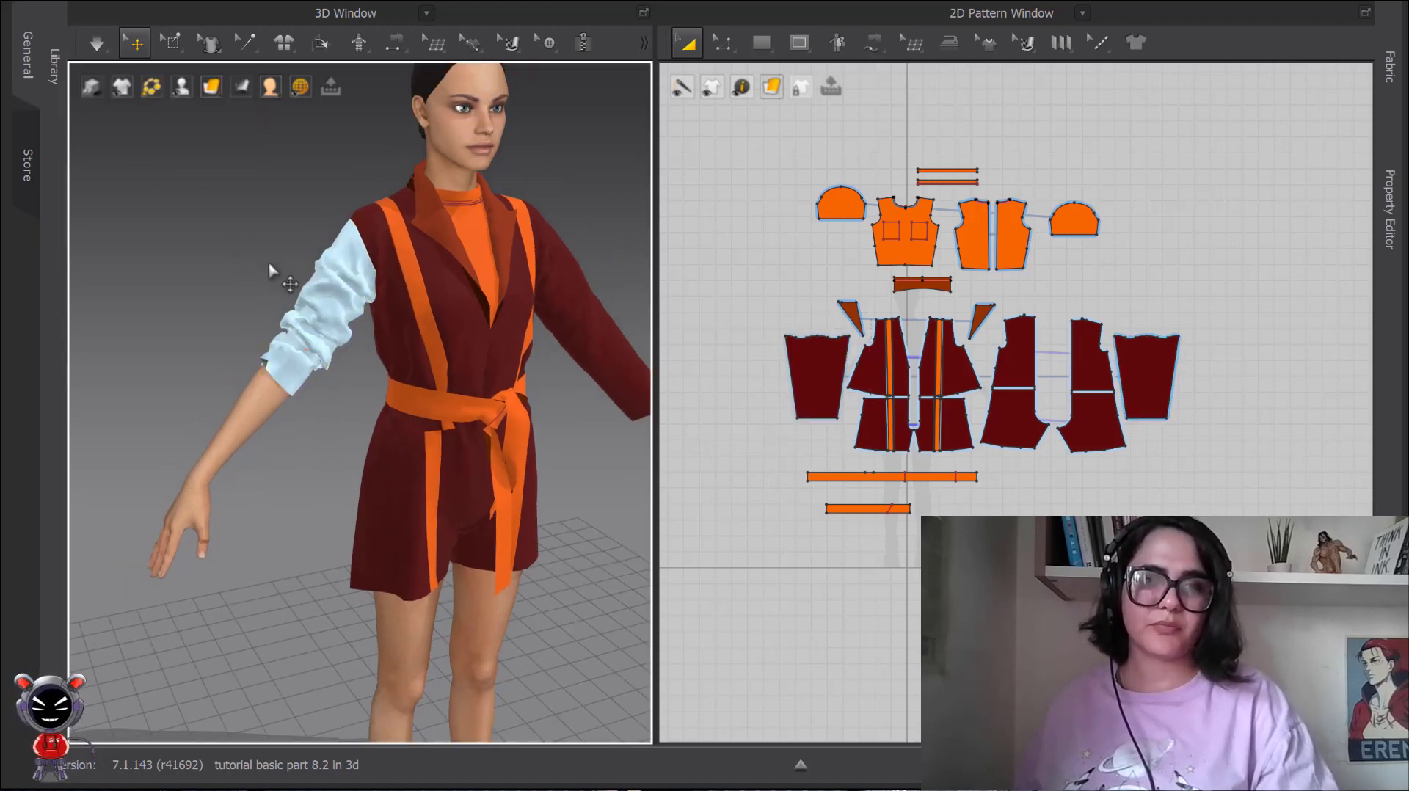
key("ctrl+z")
left_click(272, 275)
left_click(313, 301)
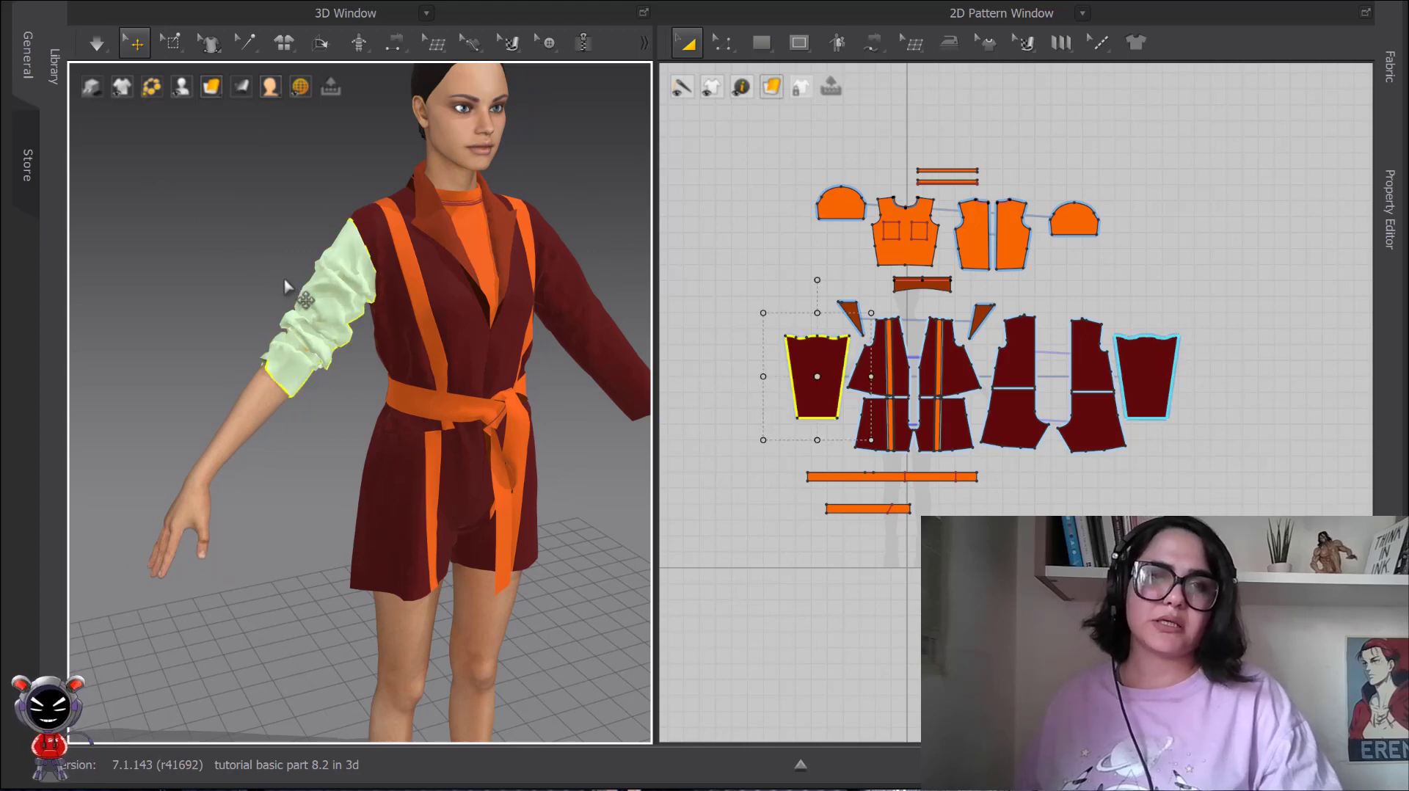
right_click(313, 302)
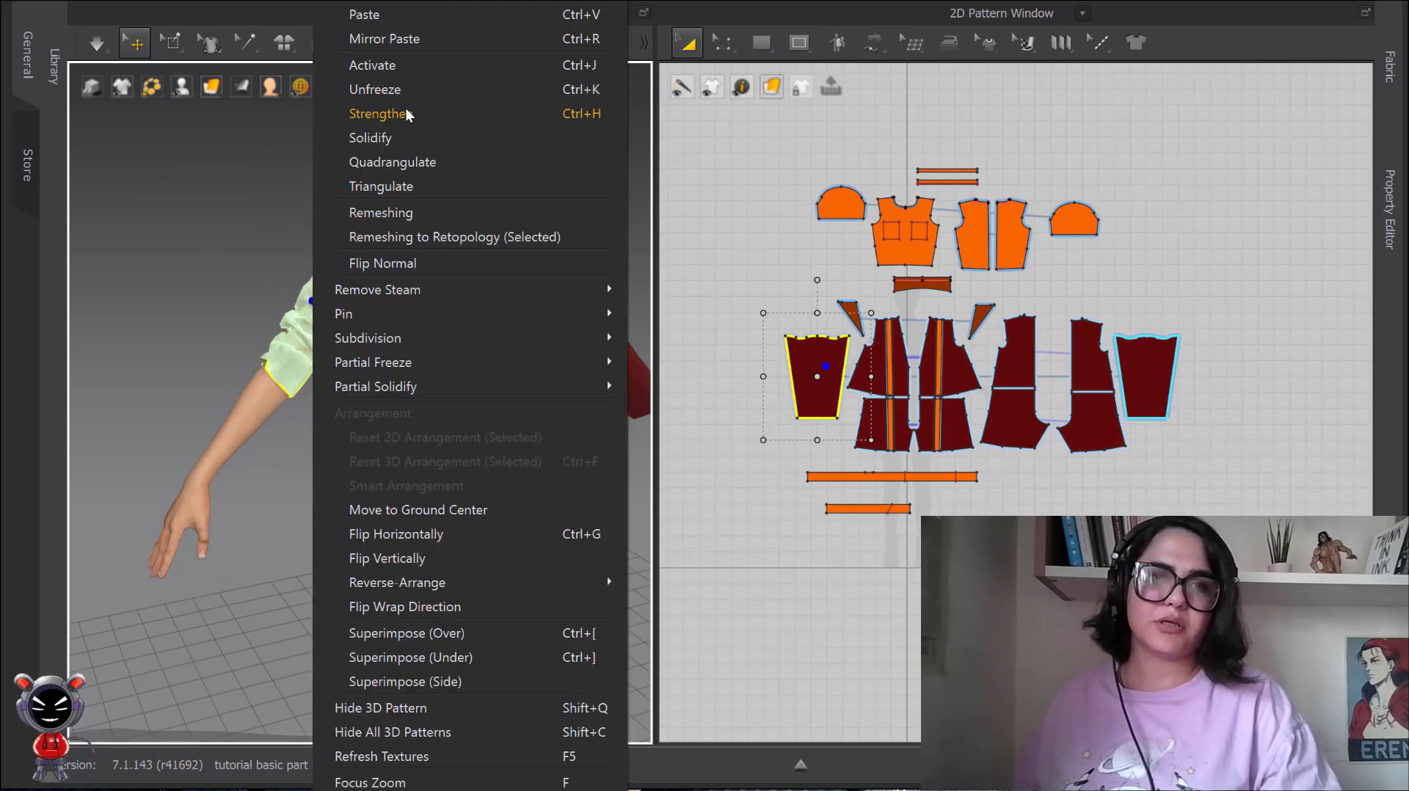
left_click(394, 72)
Simulate the garment and pull the released sleeve back down to the avatar's wrist.
key("space")
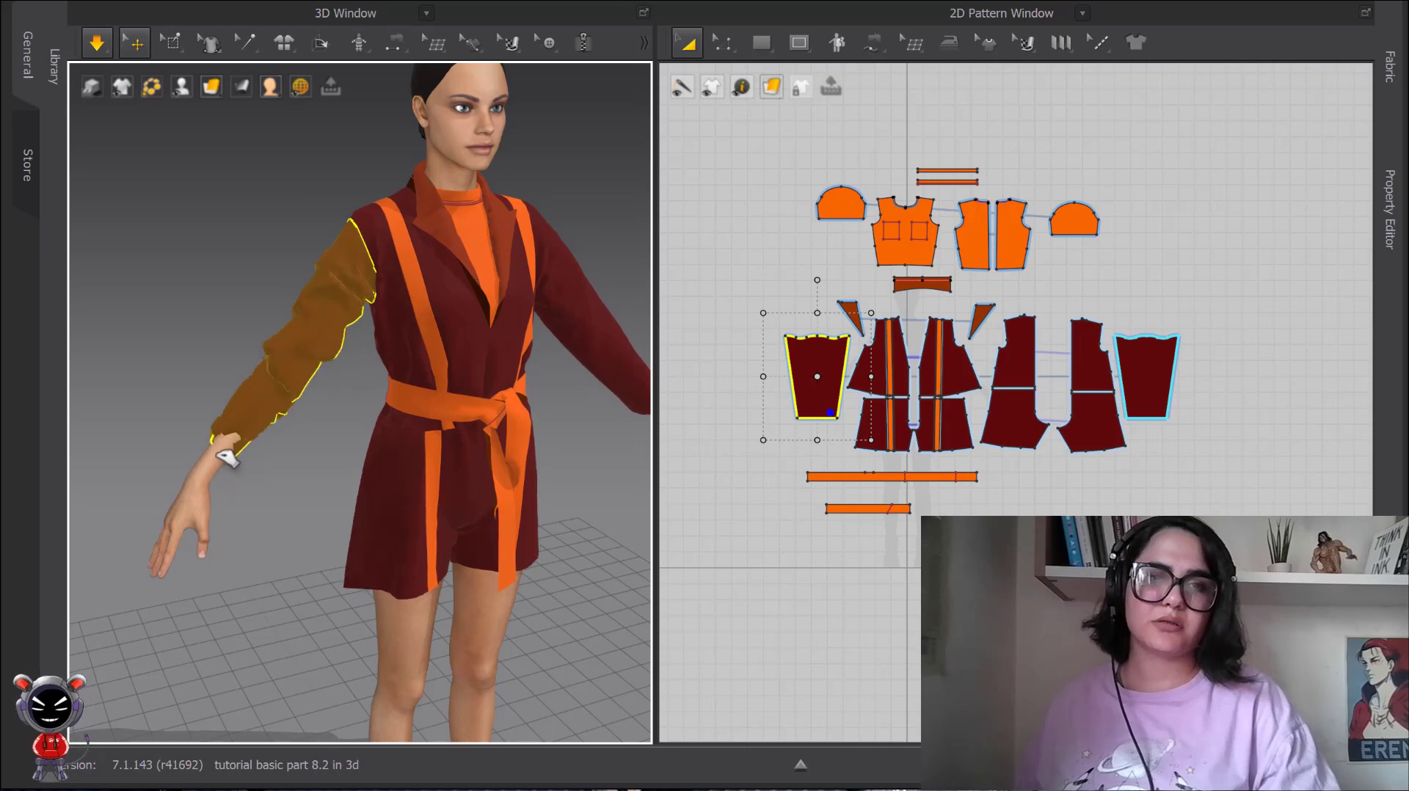
left_click_drag(232, 447, 252, 475)
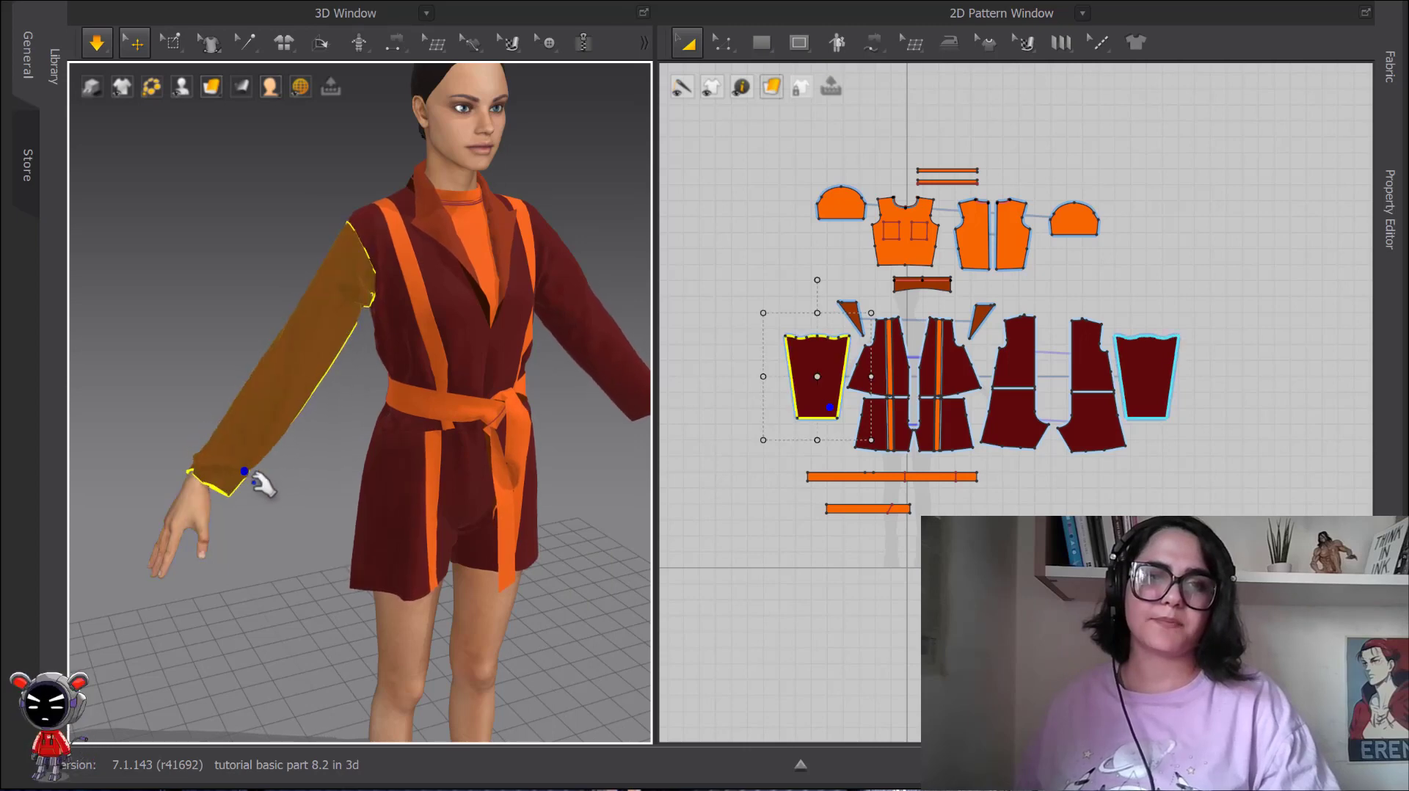
key("space")
middle_click_drag(420, 251, 360, 285)
scroll(362, 290, "up", 3)
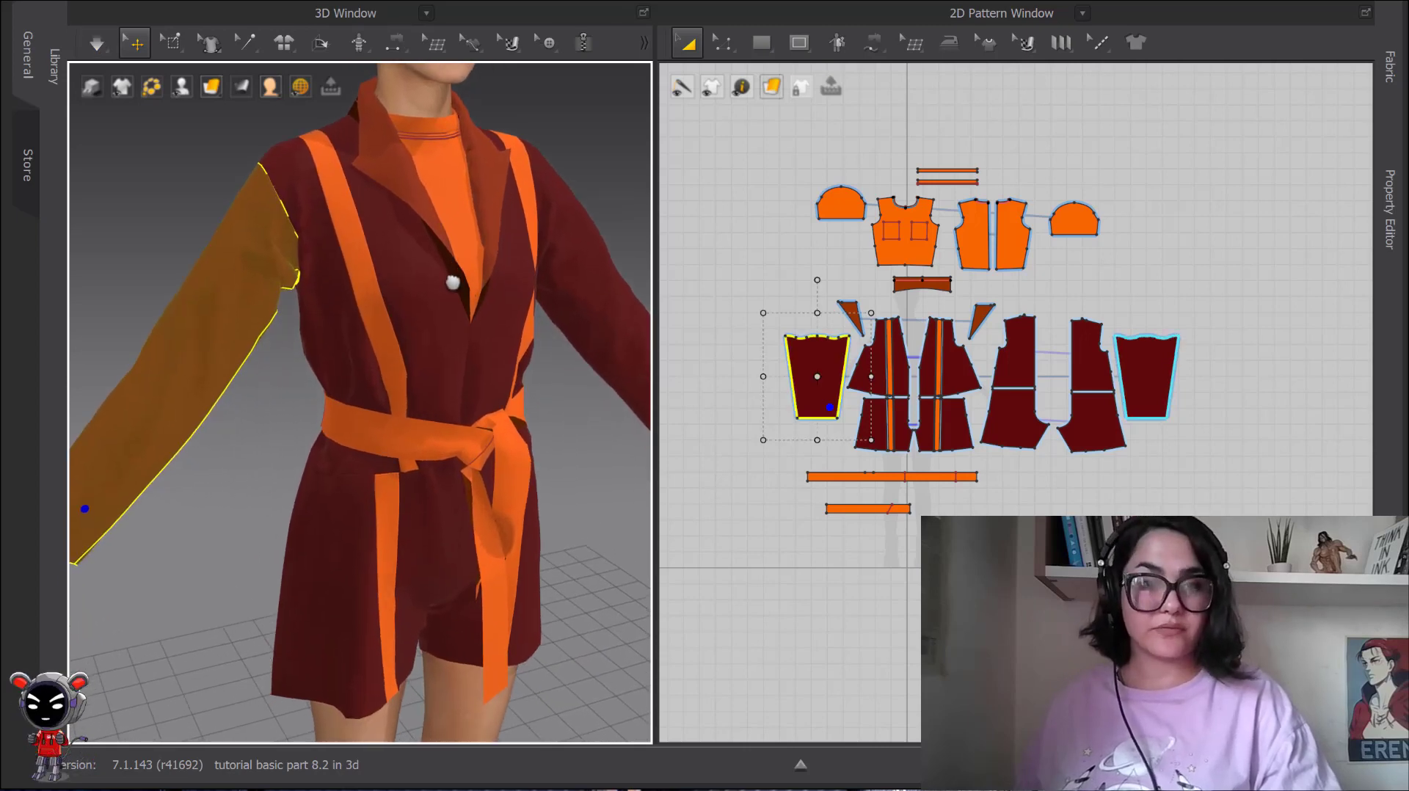
scroll(397, 188, "up", 4)
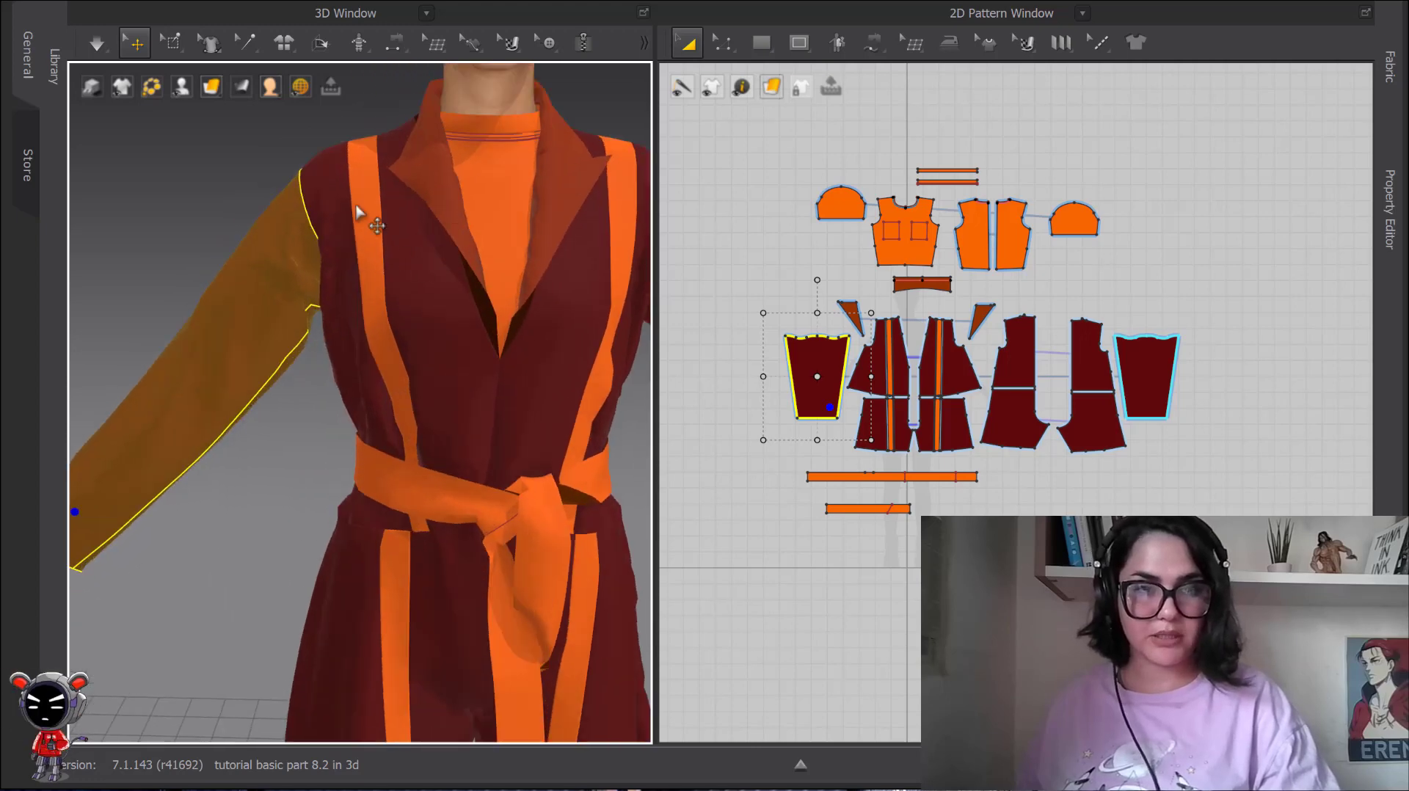
left_click(357, 212)
scroll(497, 409, "down", 5)
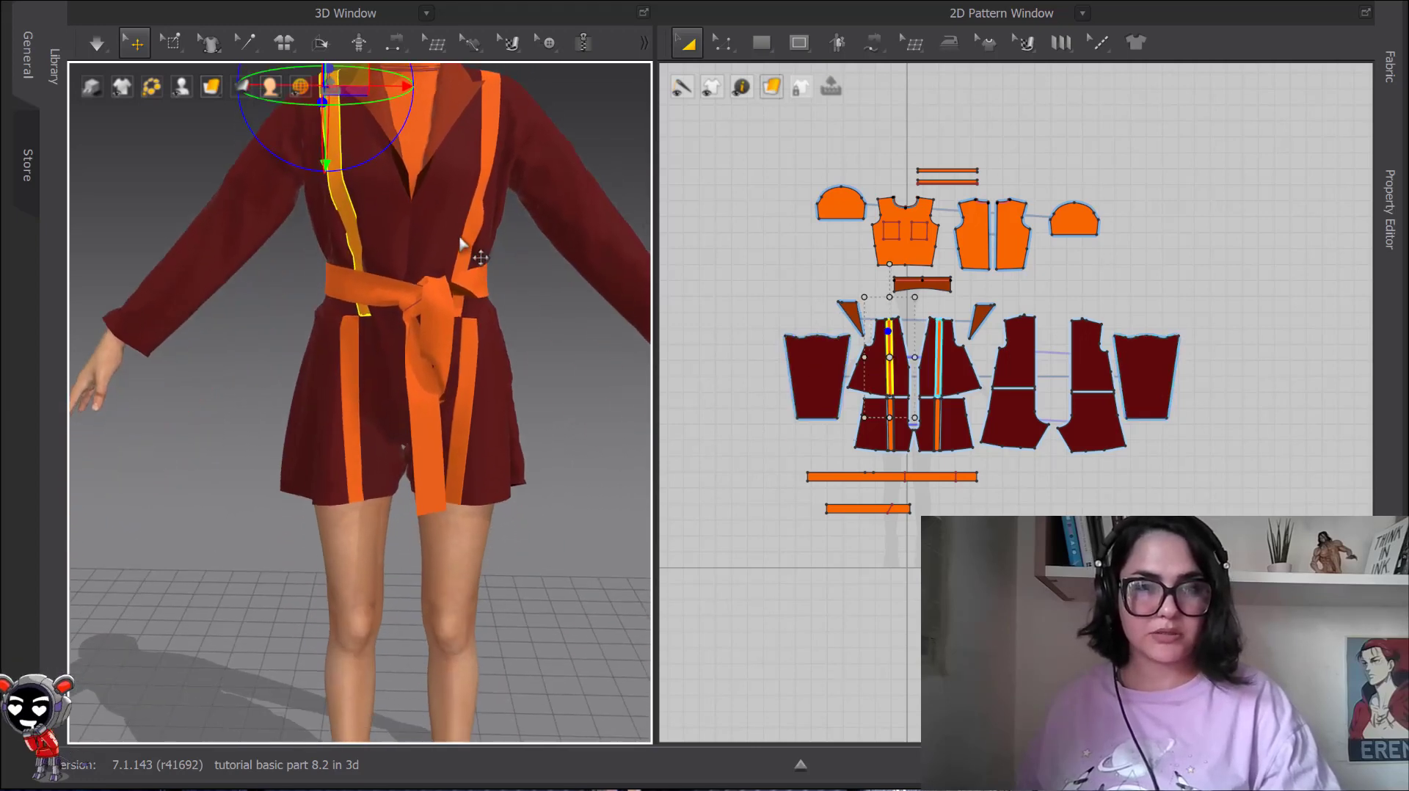
middle_click_drag(461, 244, 463, 238)
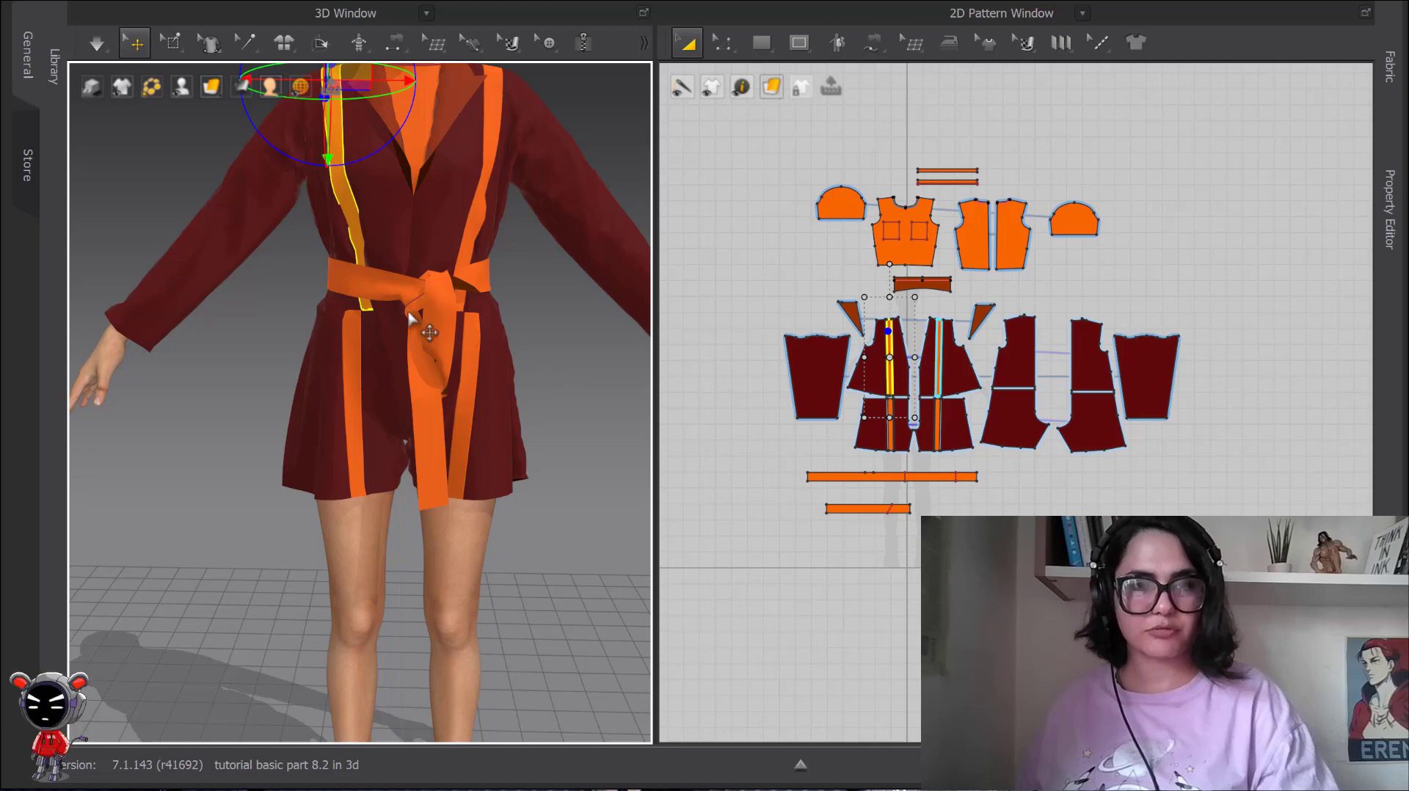
scroll(527, 367, "down", 4)
scroll(473, 441, "up", 5)
scroll(472, 441, "up", 5)
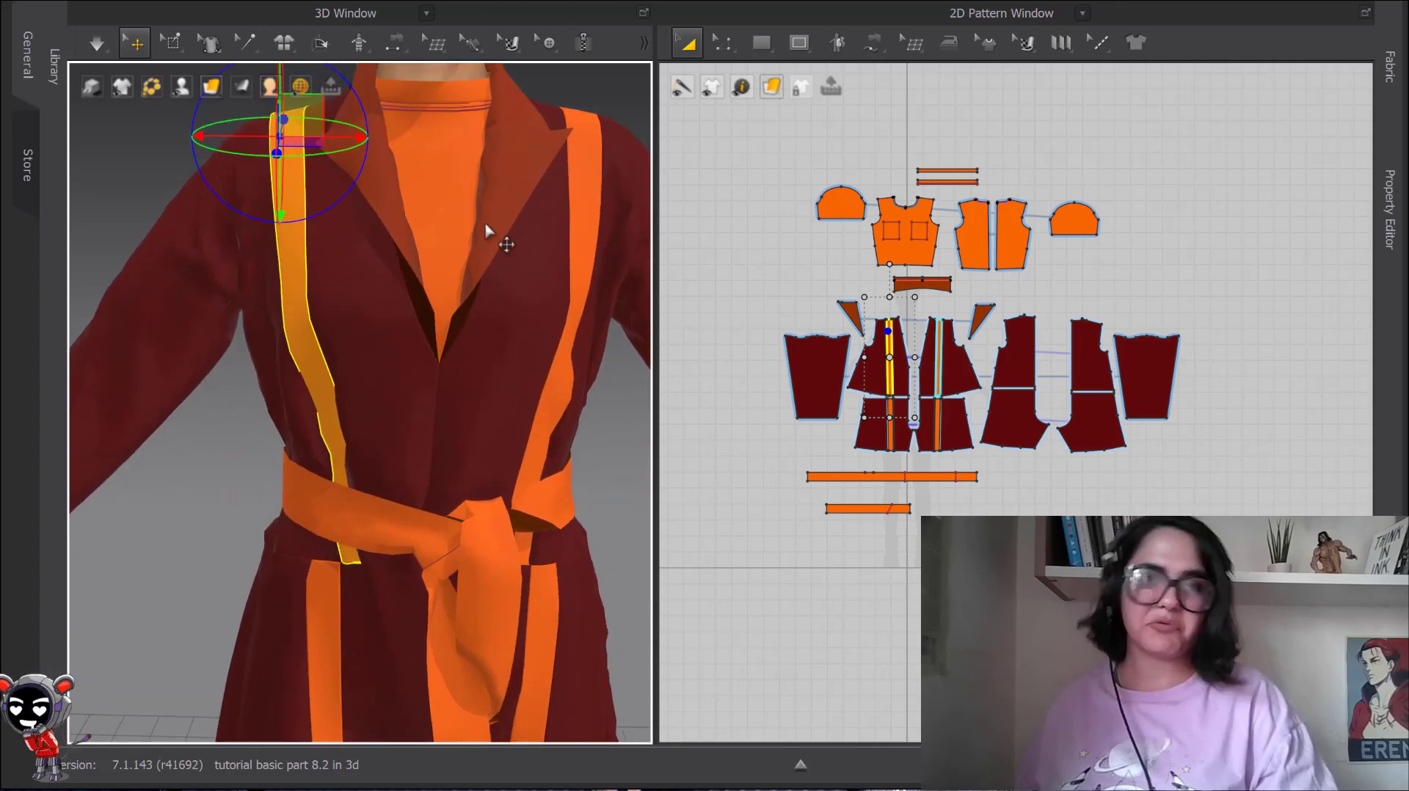
Apply Strengthen to the jacket's left lapel.
middle_click_drag(488, 231, 437, 307)
scroll(465, 399, "up", 3)
left_click(436, 308)
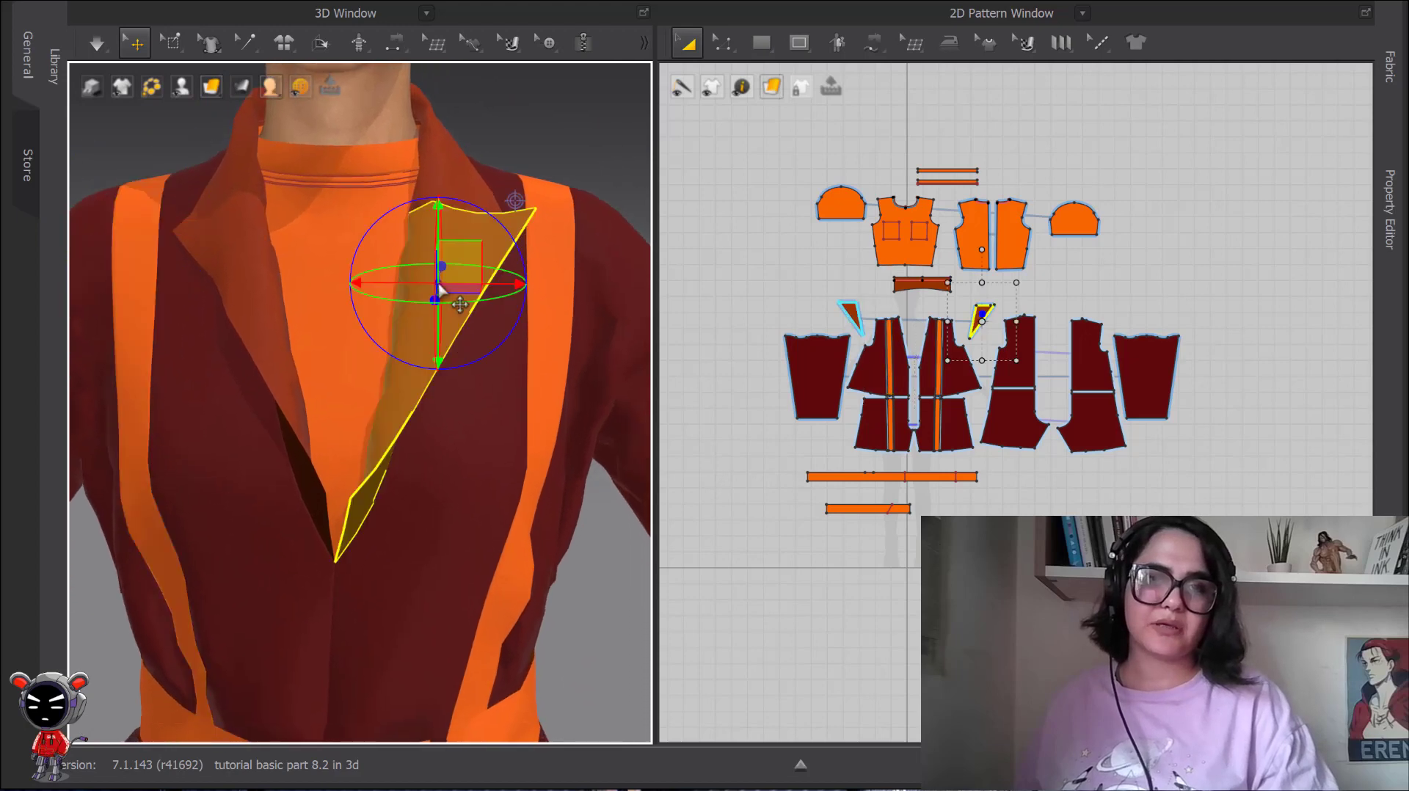
right_click(436, 278)
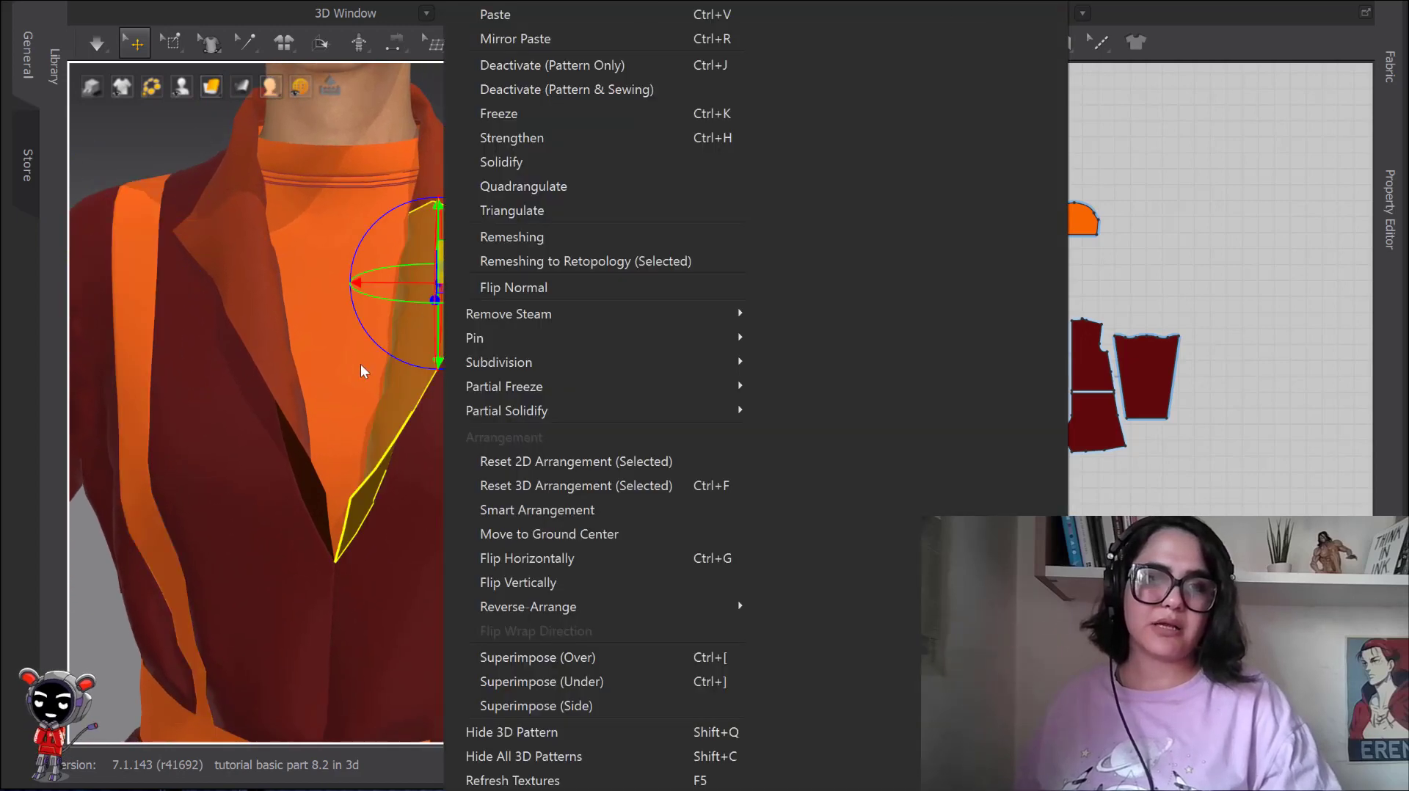
left_click(411, 389)
right_click(456, 277)
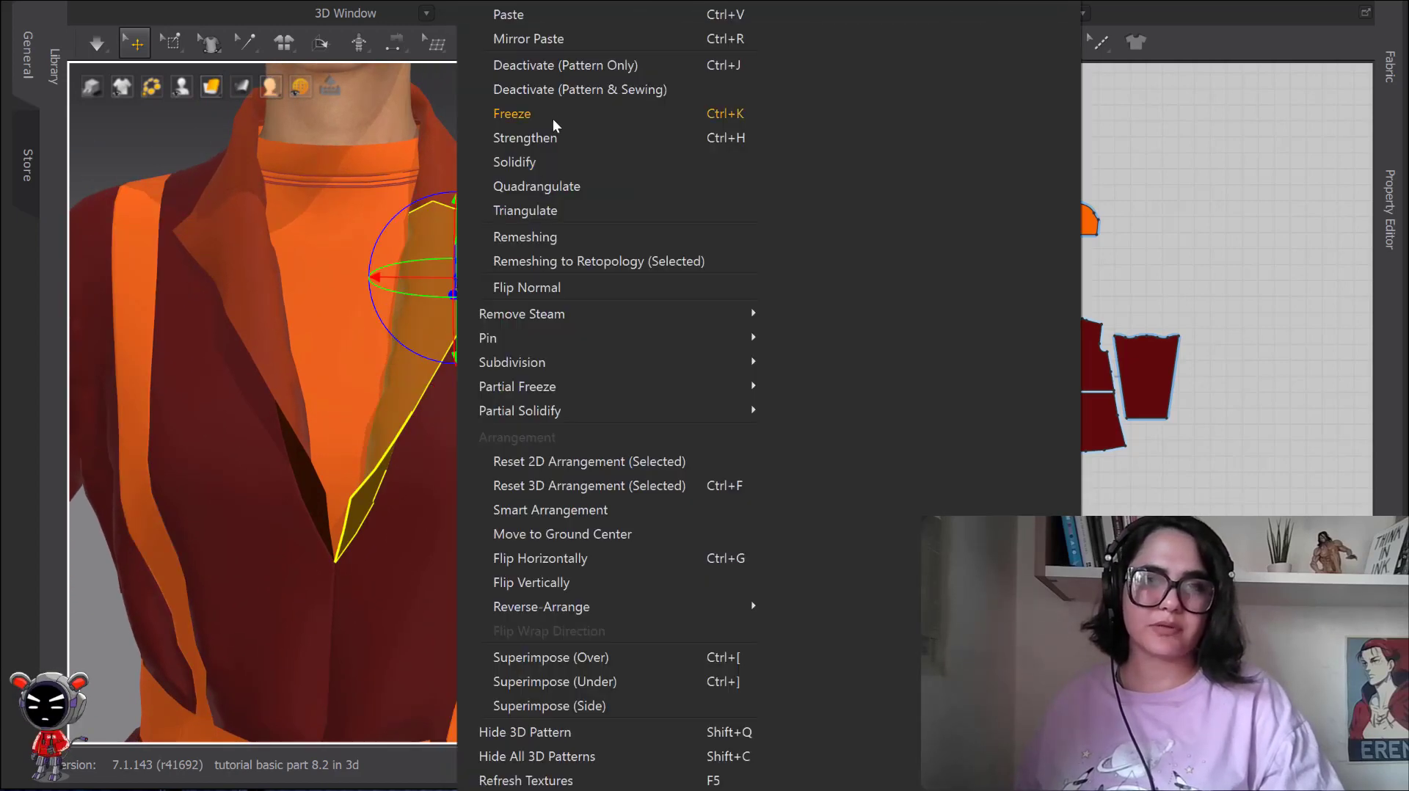
left_click(548, 138)
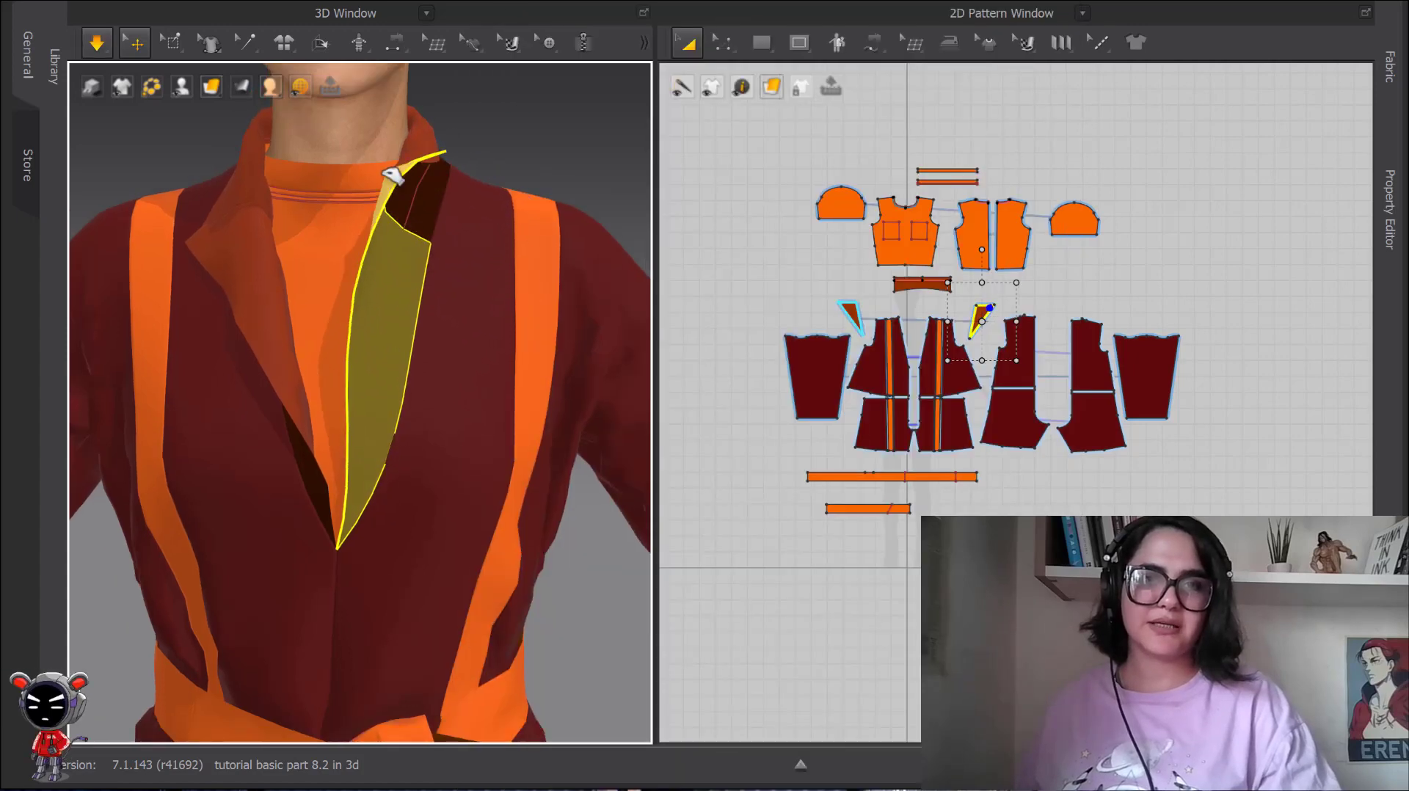
Simulate the garment, pull the strengthened lapel around to test how stiffly it bends, and stop simulating.
left_click_drag(416, 185, 533, 244)
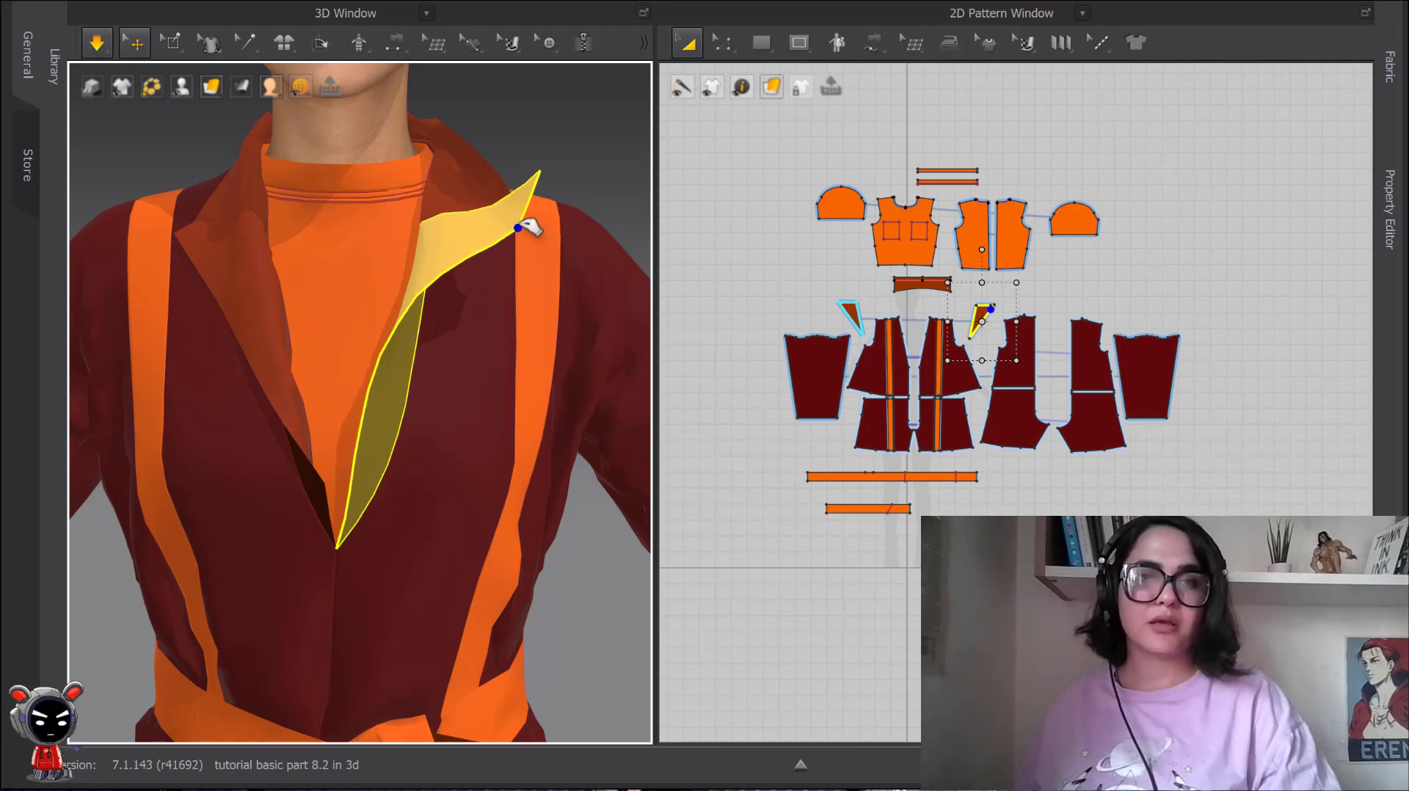
key("space")
key("space")
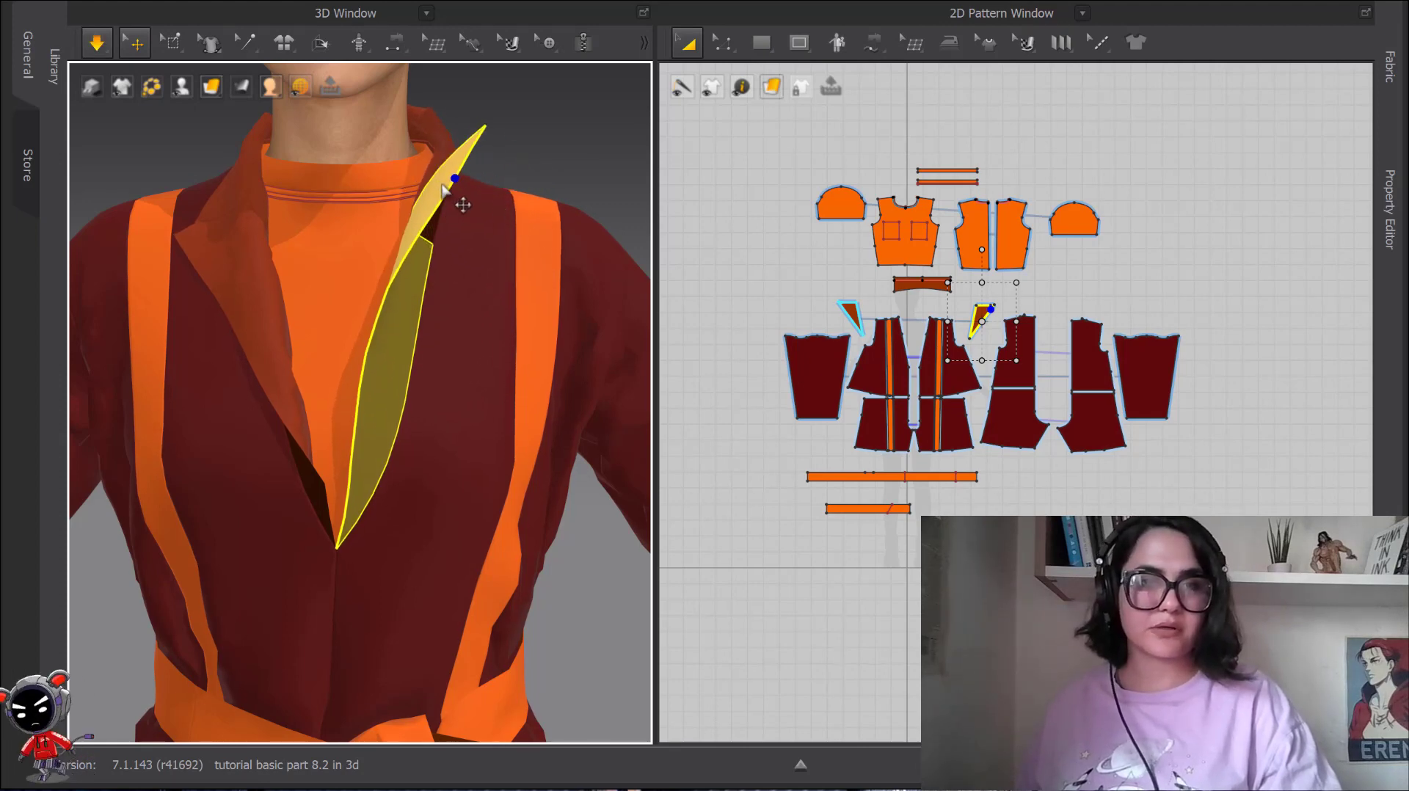
left_click_drag(448, 179, 367, 248)
key("space")
scroll(460, 270, "up", 2)
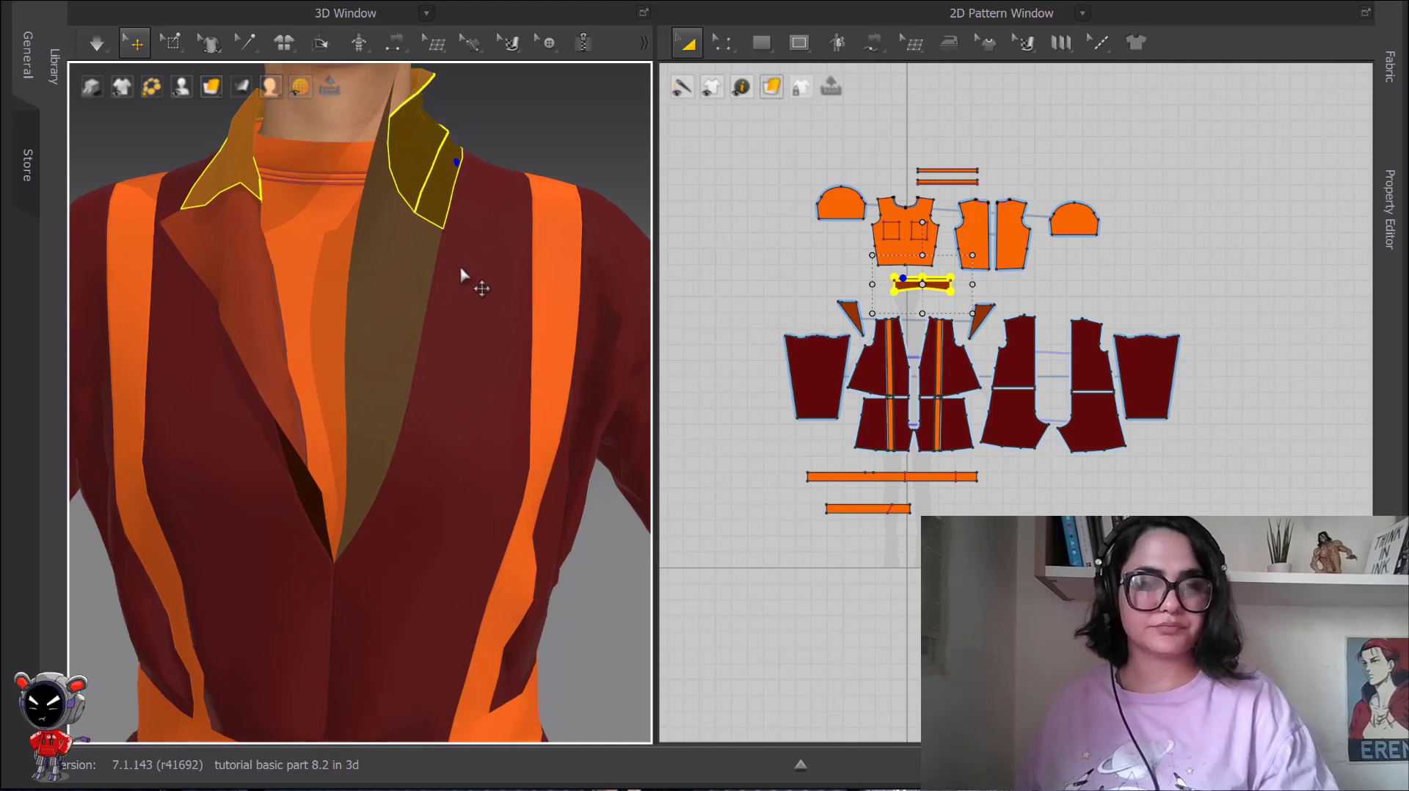
Undo the last simulation changes so the strengthened lapel lies open on the chest, and clear the selection.
key("ctrl+z")
key("ctrl+z")
key("ctrl+z")
scroll(455, 270, "down", 3)
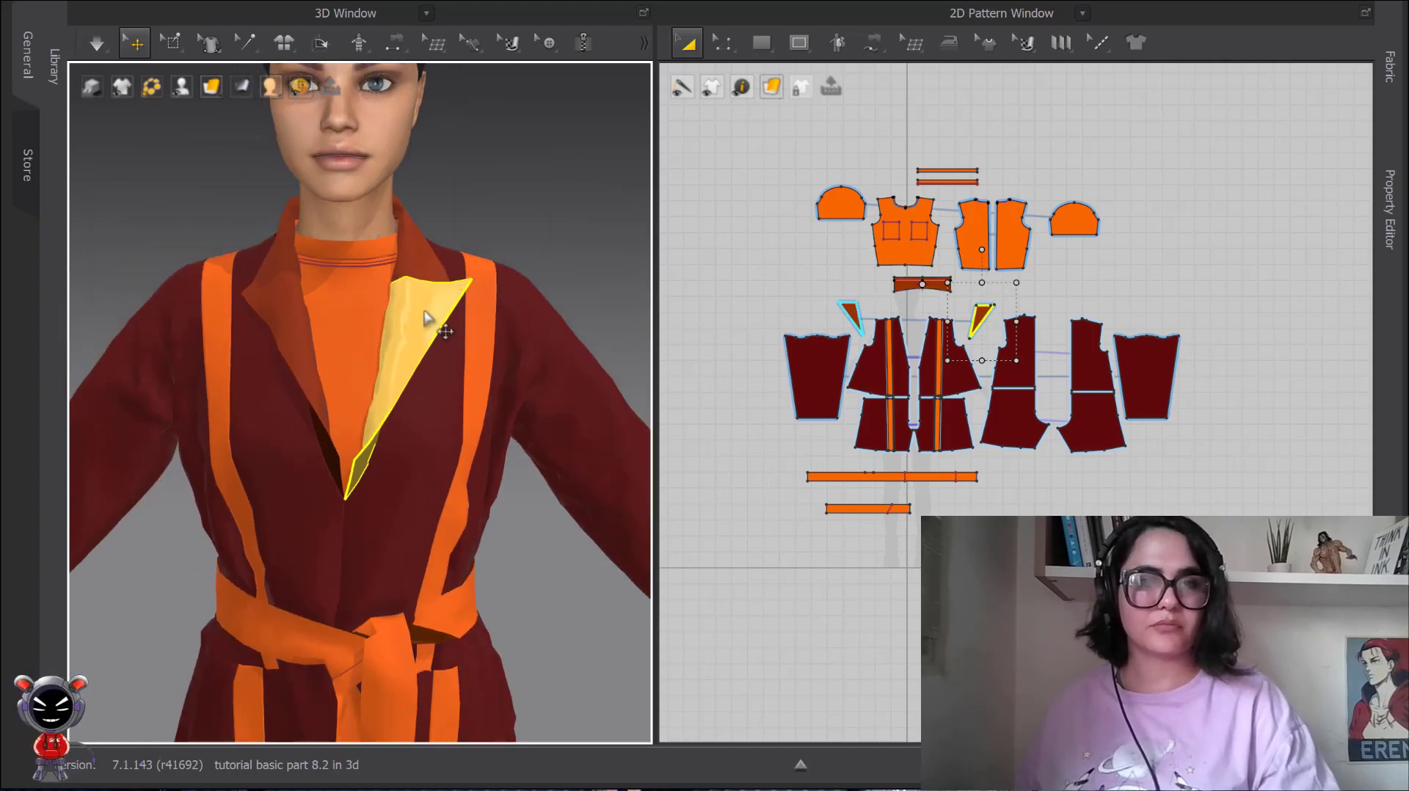
left_click(502, 228)
Apply Solidify to the right jacket sleeve.
scroll(479, 320, "down", 4)
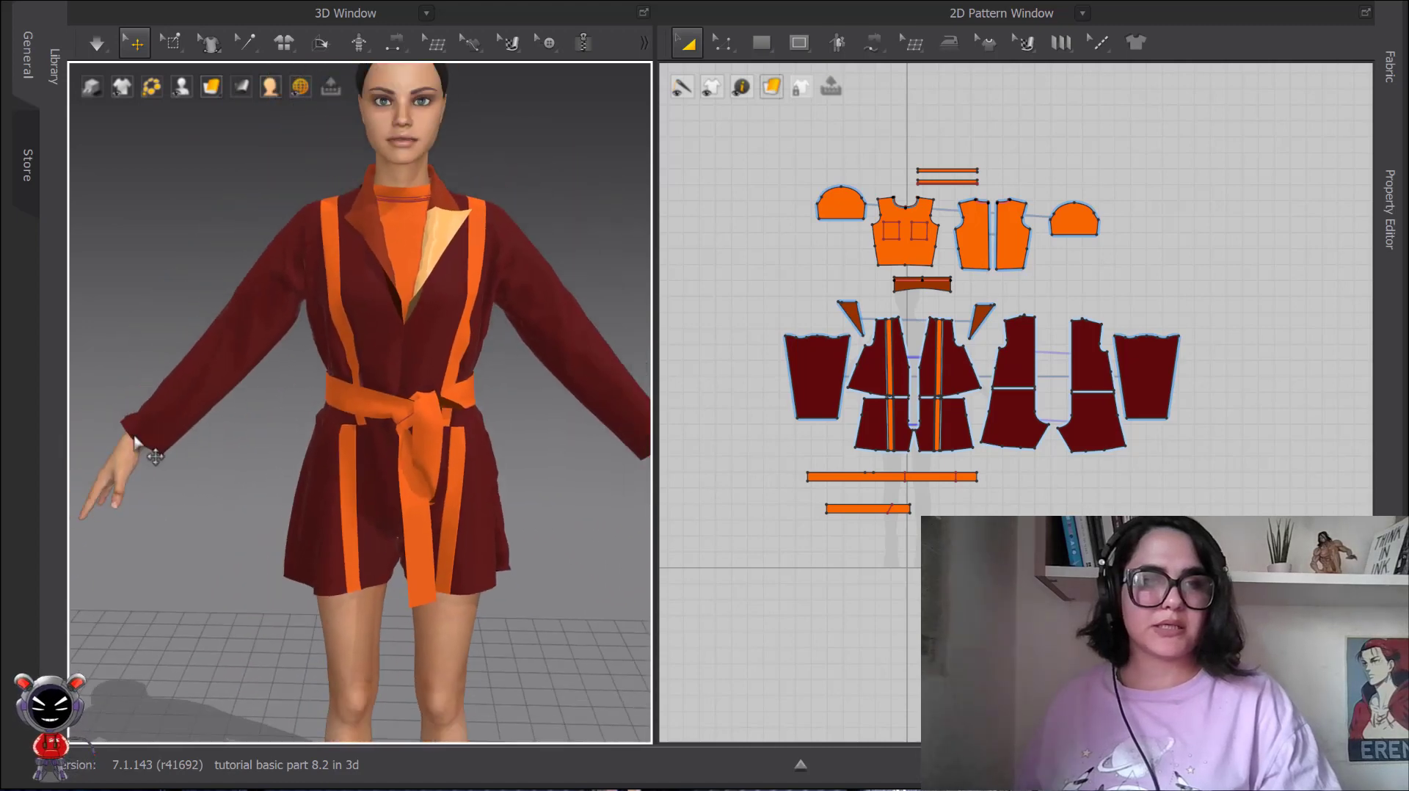
middle_click_drag(208, 473, 228, 456)
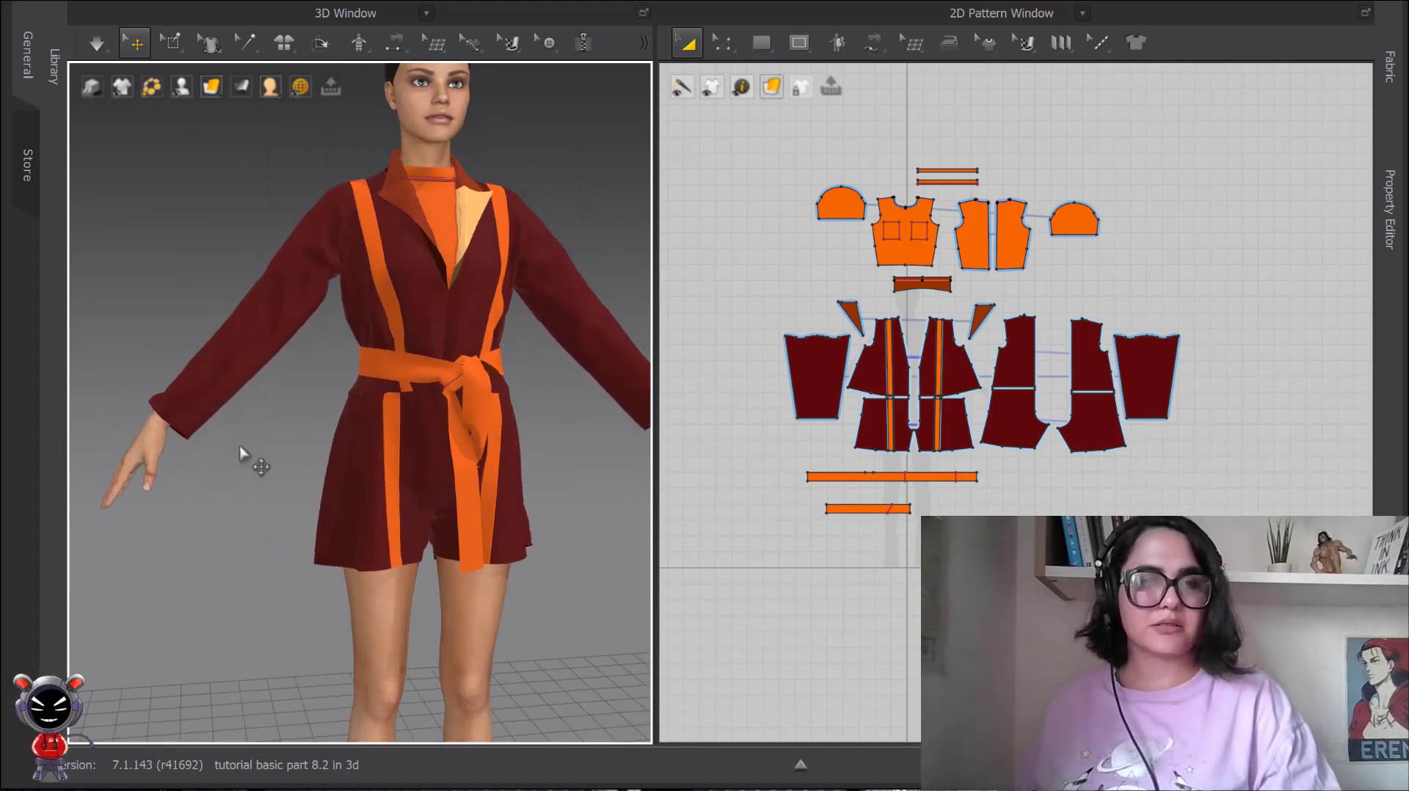
scroll(246, 454, "down", 2)
left_click(248, 450)
right_click(262, 424)
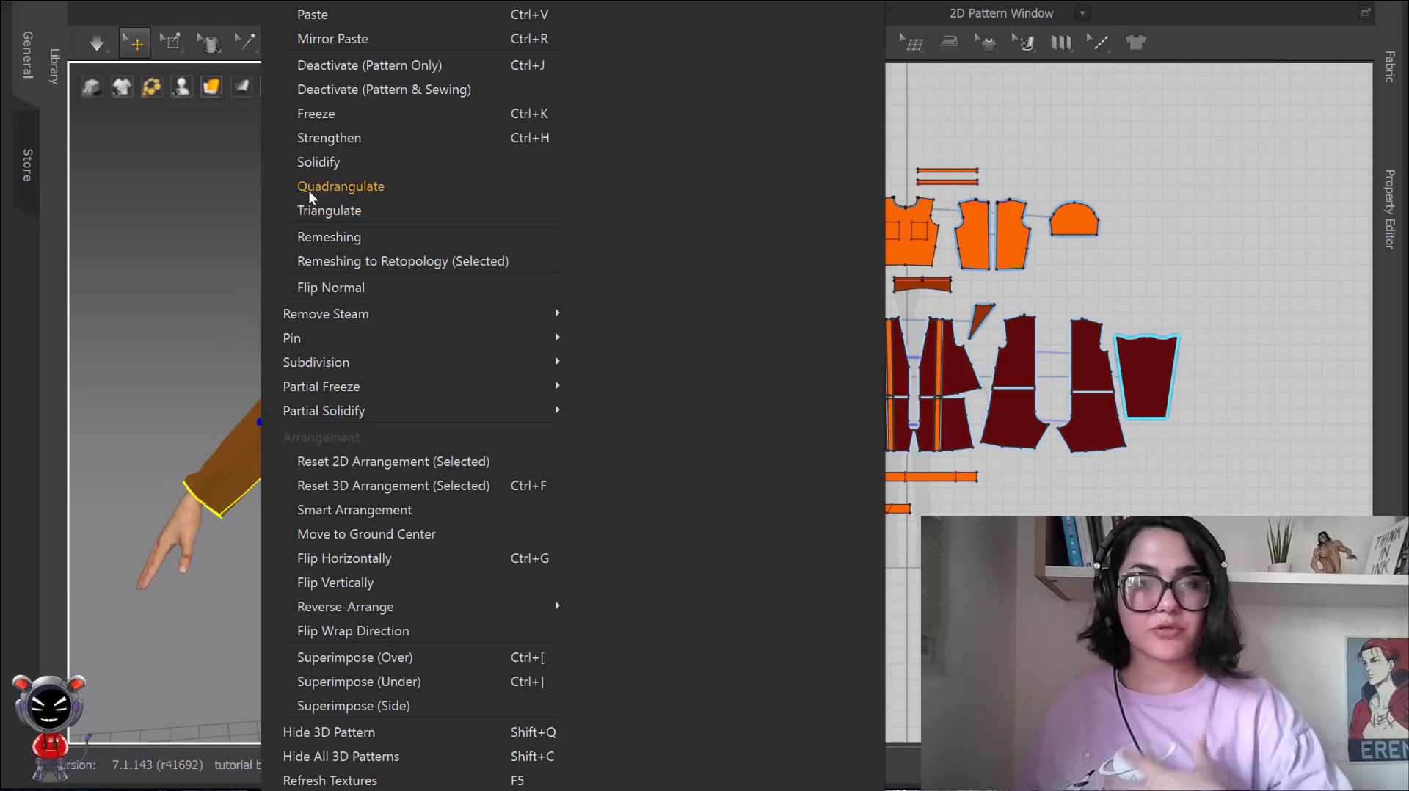
left_click(326, 163)
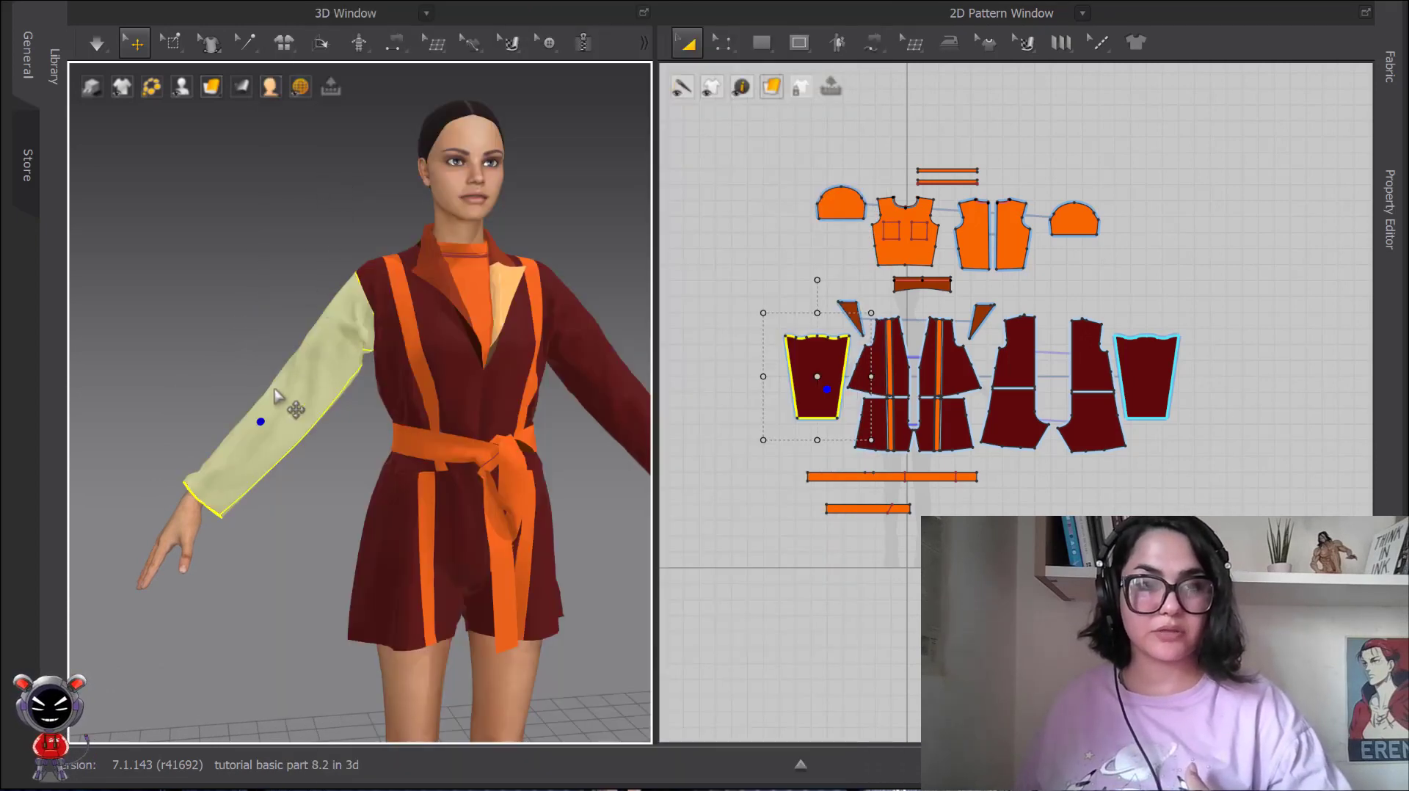
Run a Normal (Default) simulation, pull the solidified sleeve up the forearm, stop simulating, and examine its folds.
left_click(97, 42)
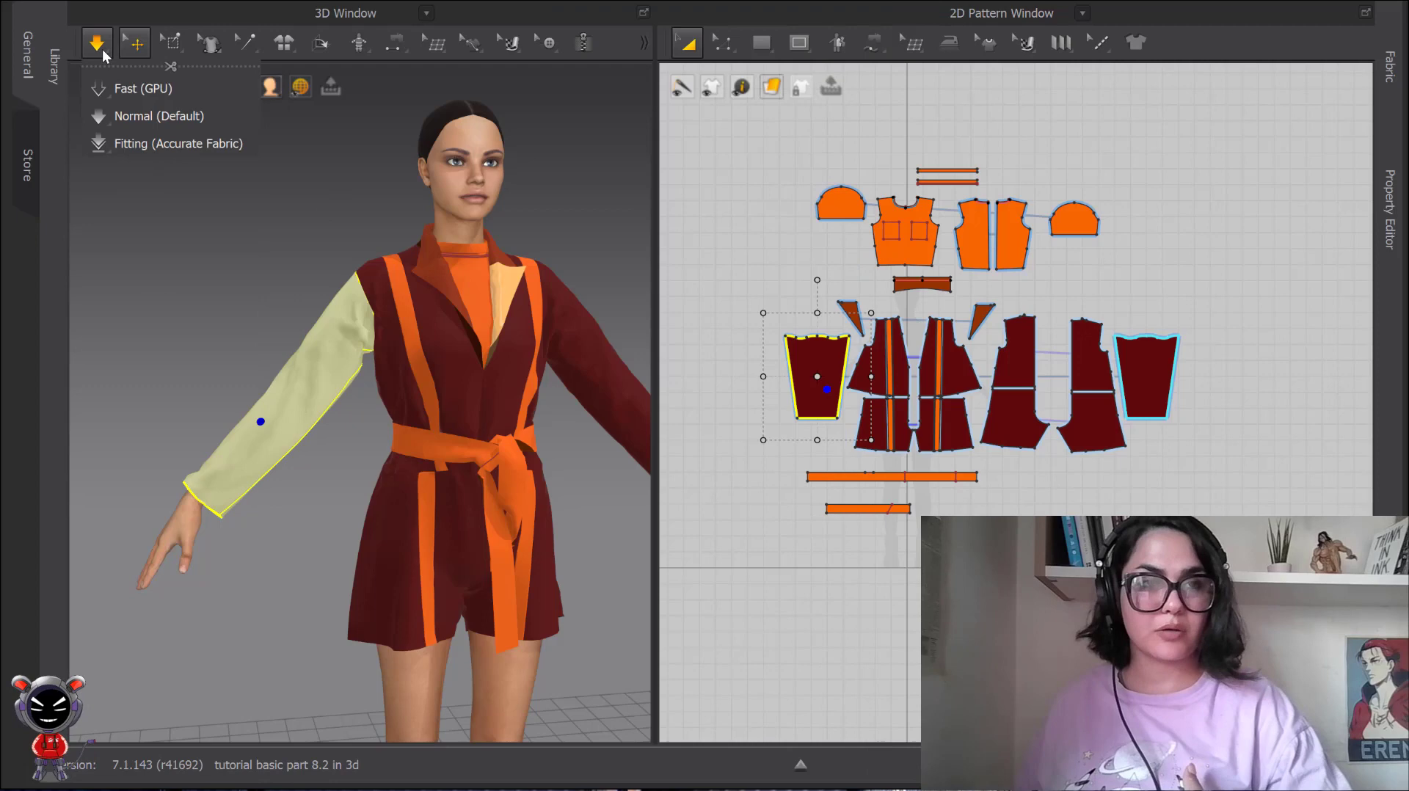
left_click(119, 117)
left_click_drag(251, 461, 309, 392)
key("space")
scroll(308, 392, "up", 3)
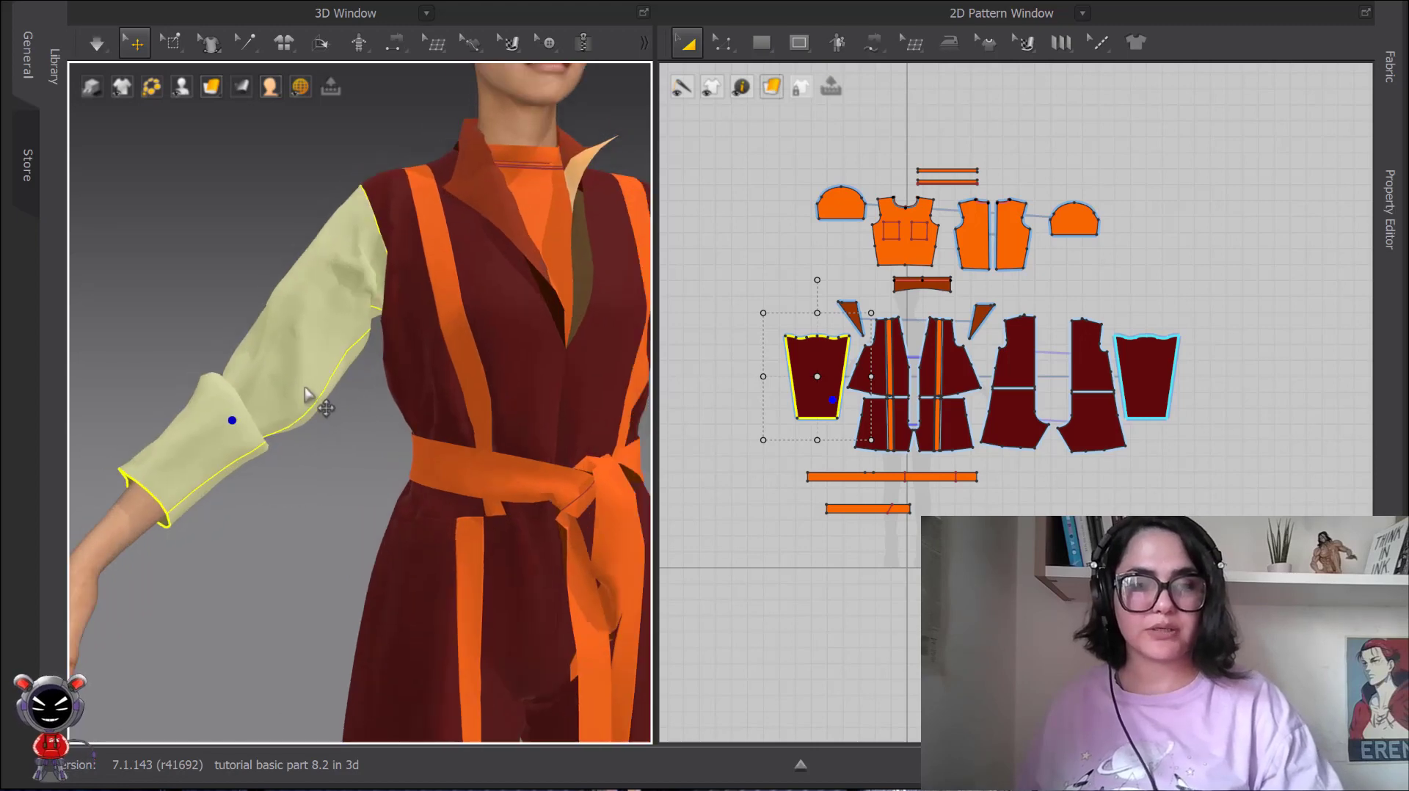
scroll(302, 402, "down", 1)
right_click_drag(302, 417, 337, 466)
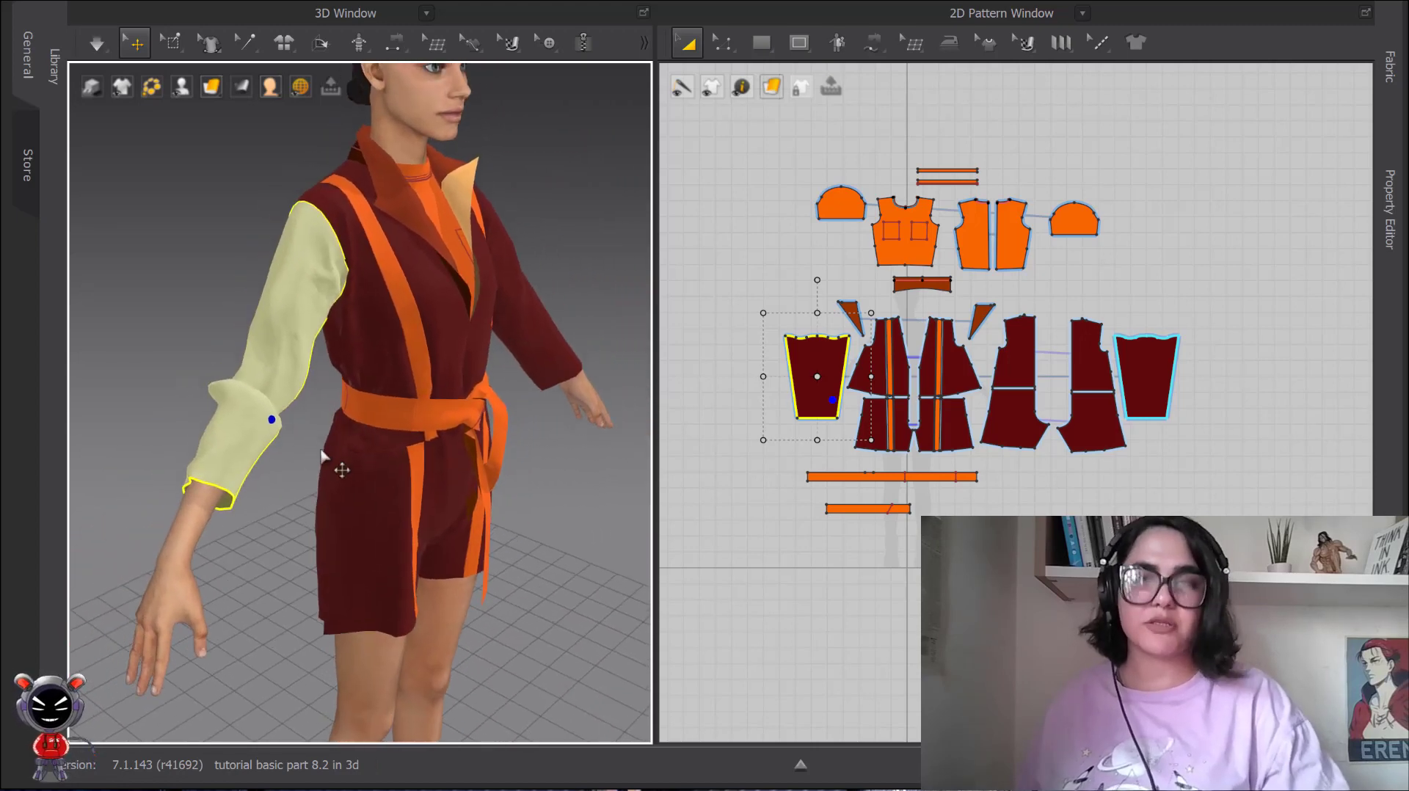
right_click_drag(489, 257, 445, 295)
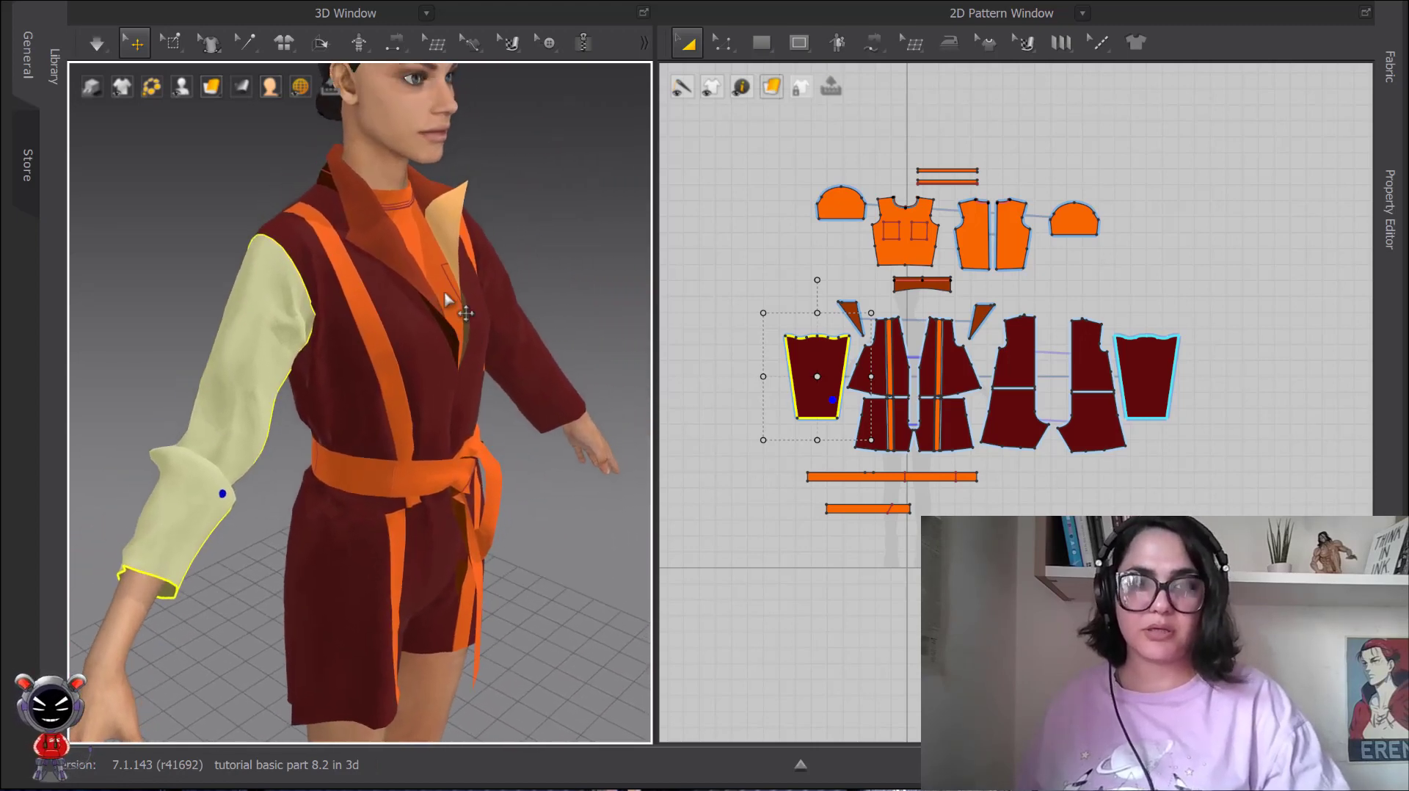
Apply Unstrengthen to the jacket's left lapel and clear the selection.
left_click(455, 231)
right_click(455, 231)
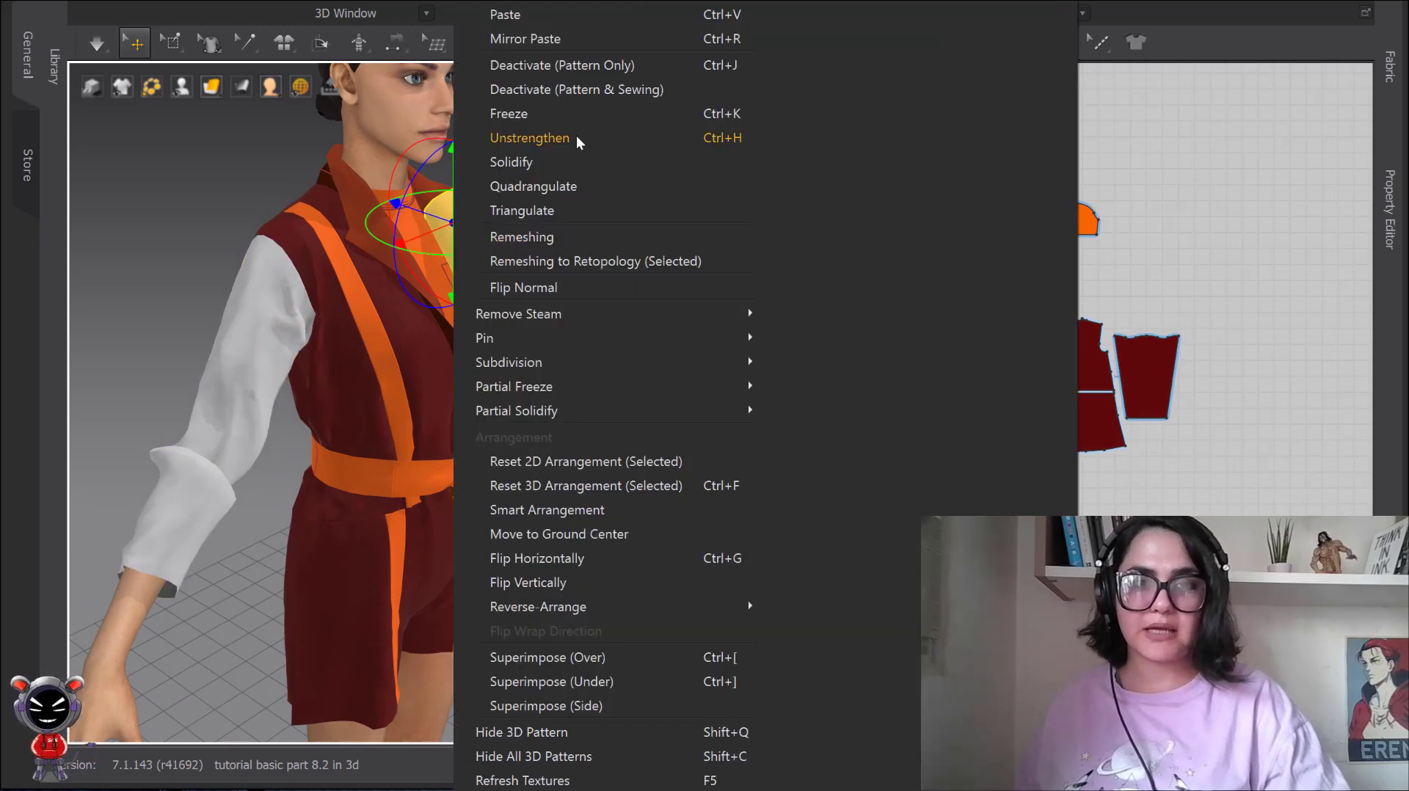
left_click(576, 136)
left_click(213, 218)
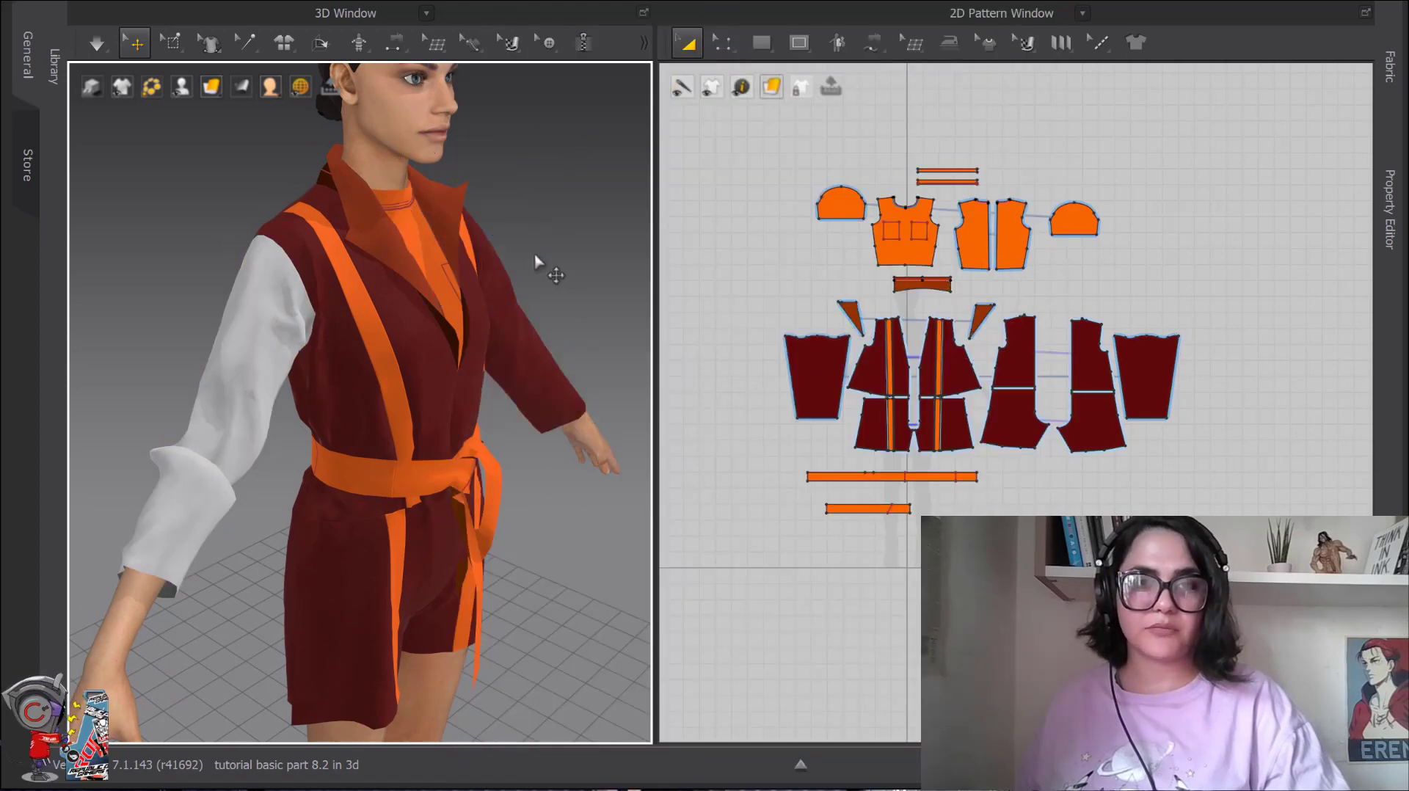
Reapply Strengthen to the left lapel, remove it again with Unstrengthen, and clear the selection.
right_click(453, 213)
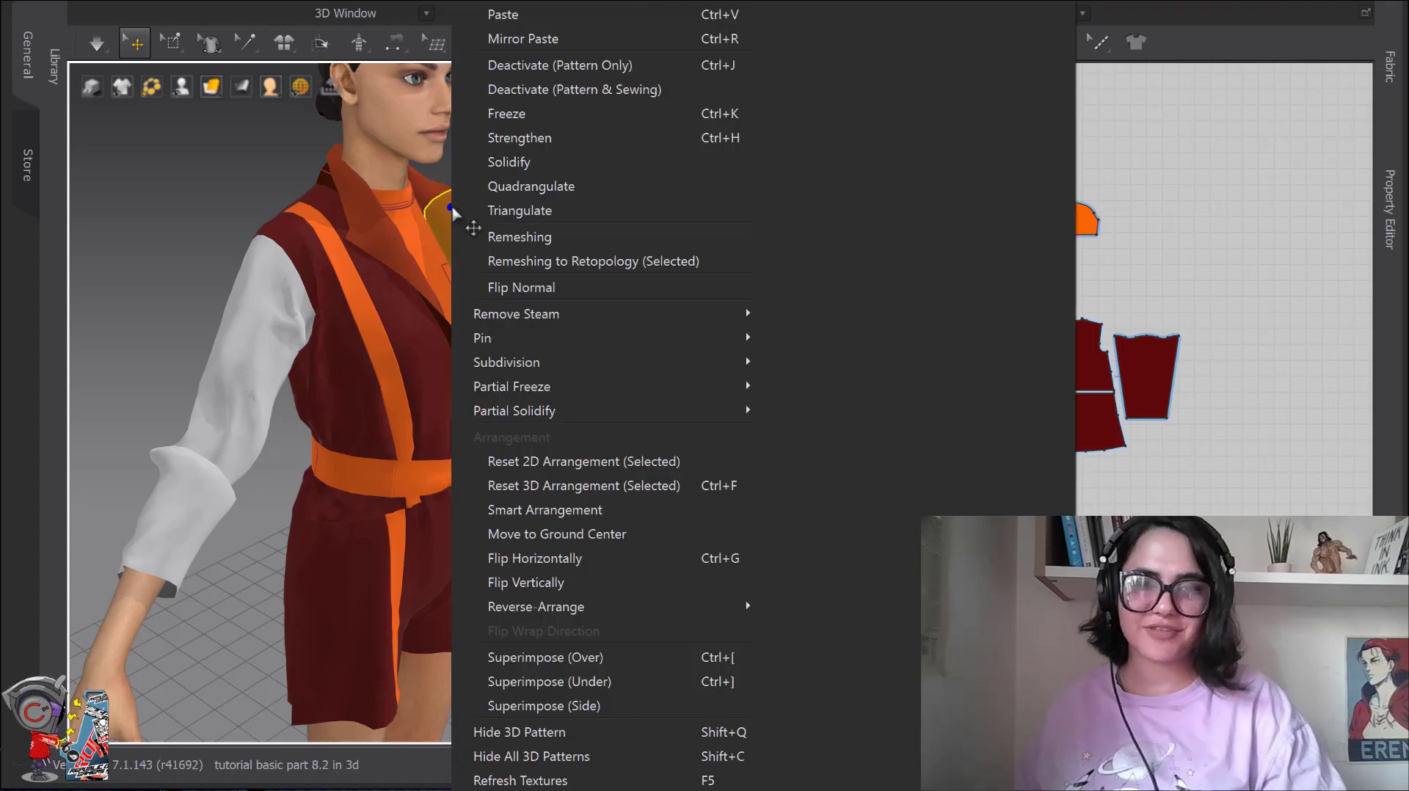
left_click(520, 137)
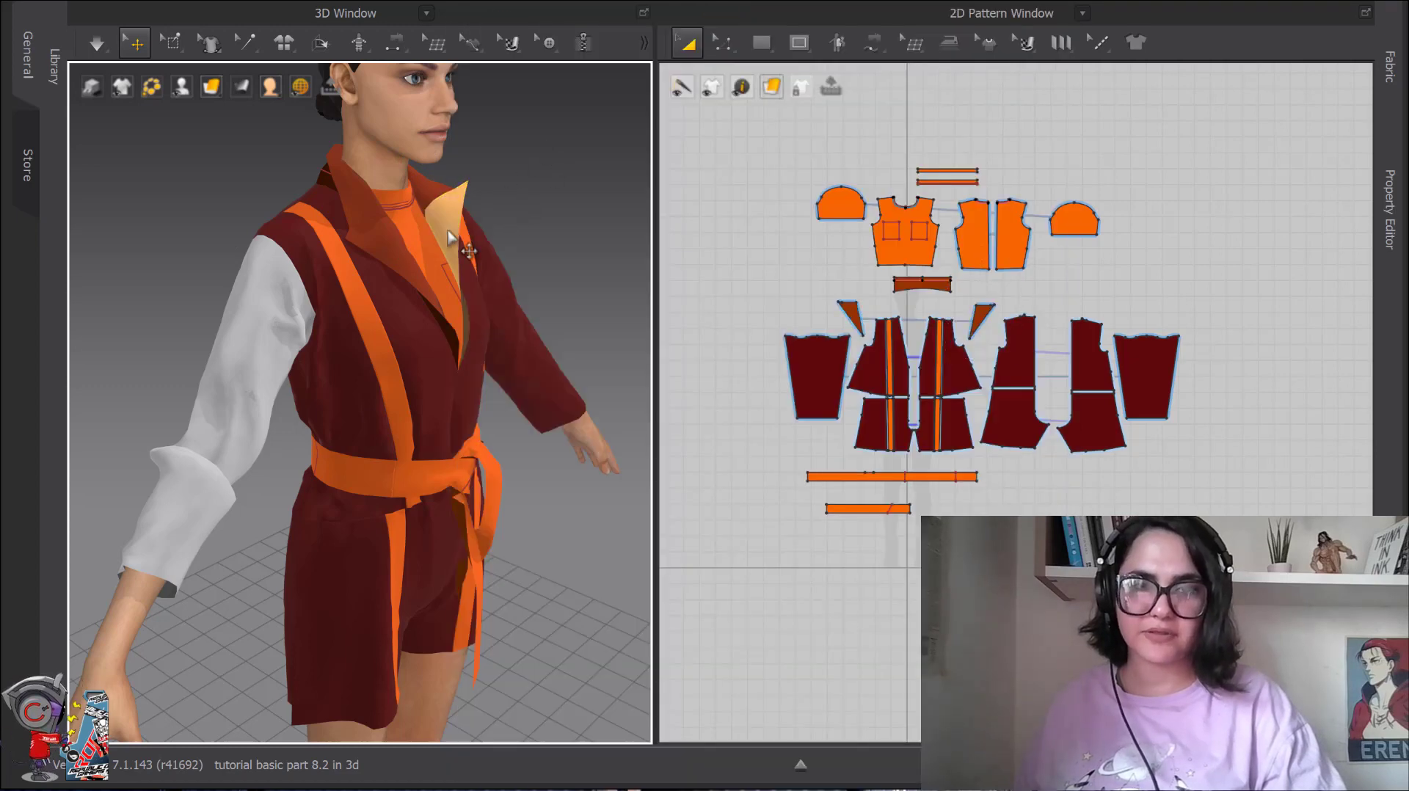
right_click(450, 232)
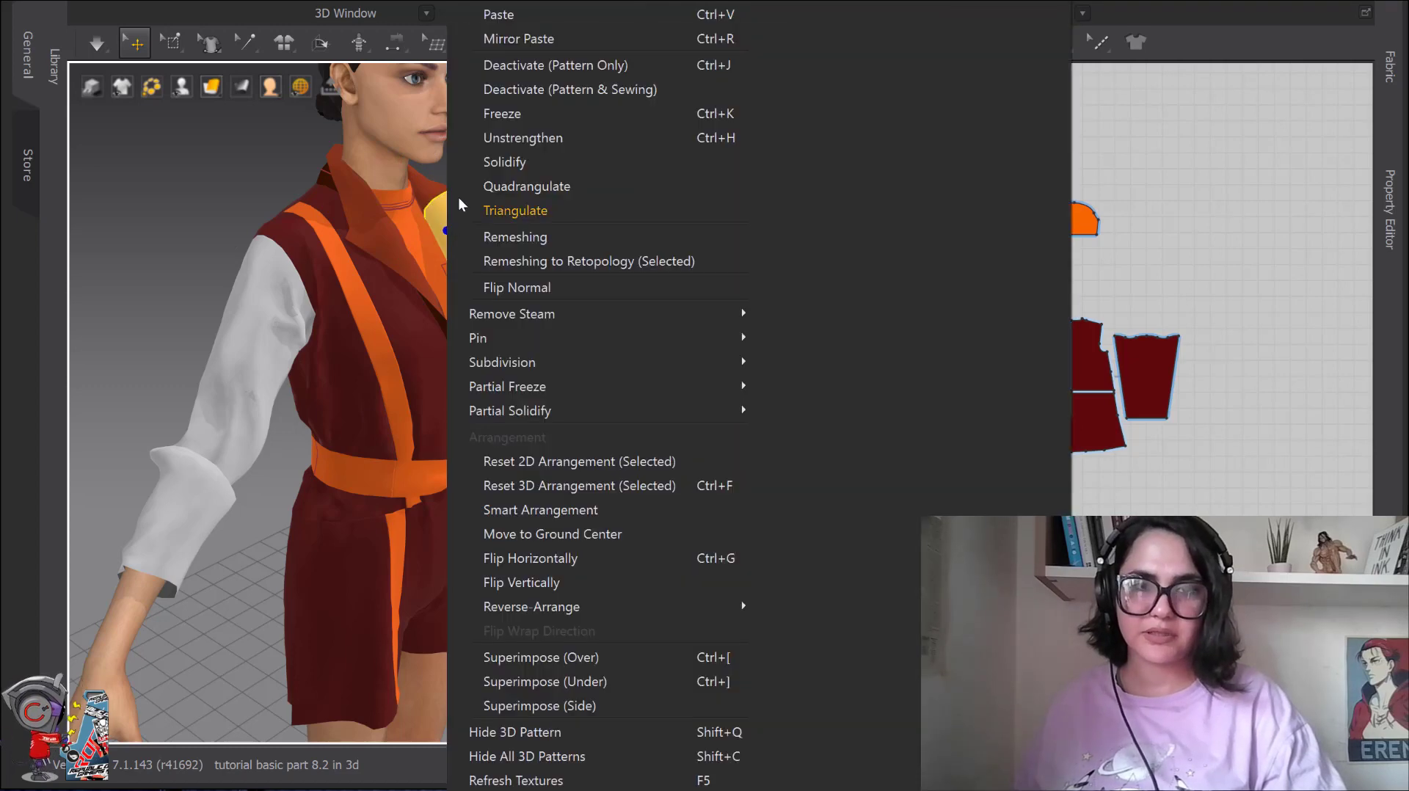
left_click(514, 139)
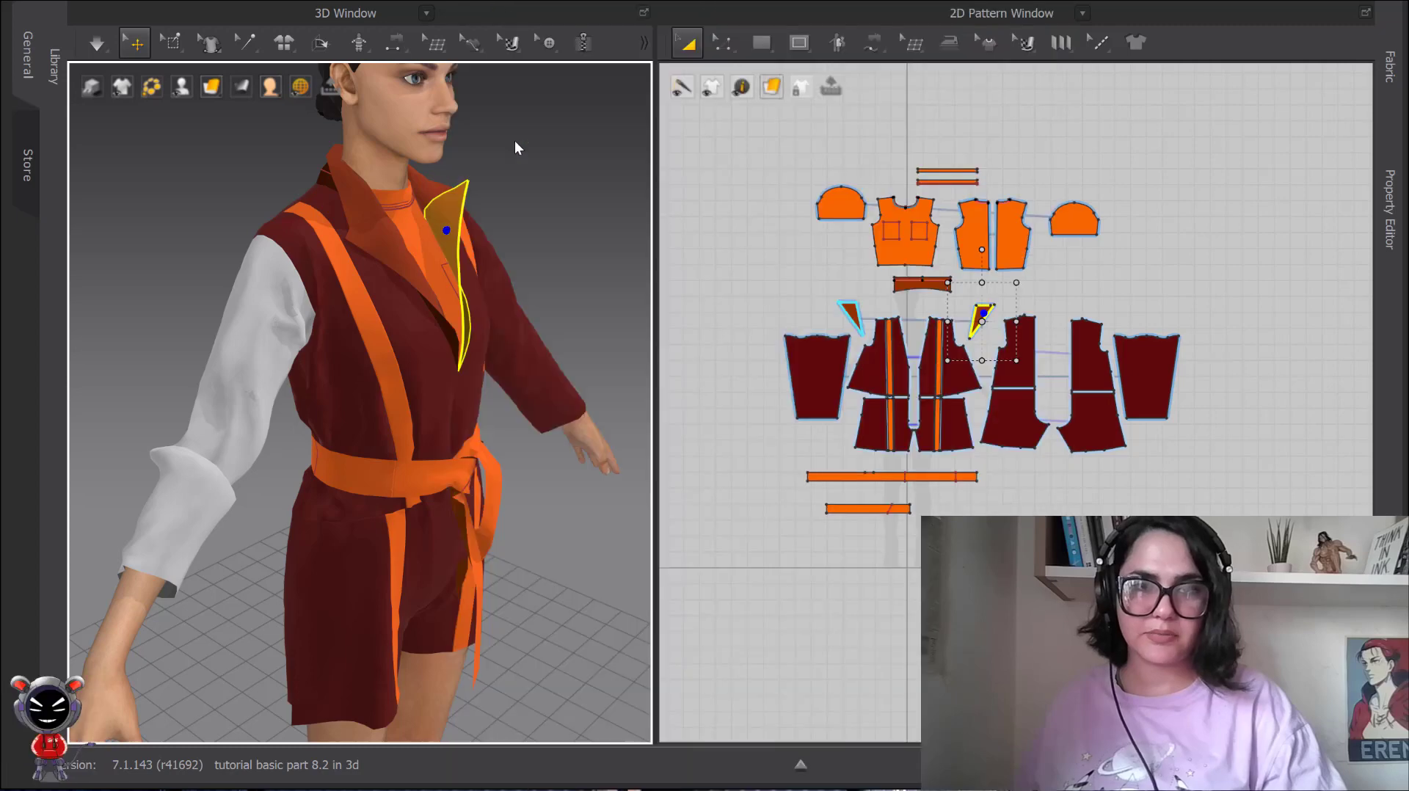
left_click(524, 205)
Examine the solidified right sleeve and its context options, including Unsolidify.
right_click(261, 336)
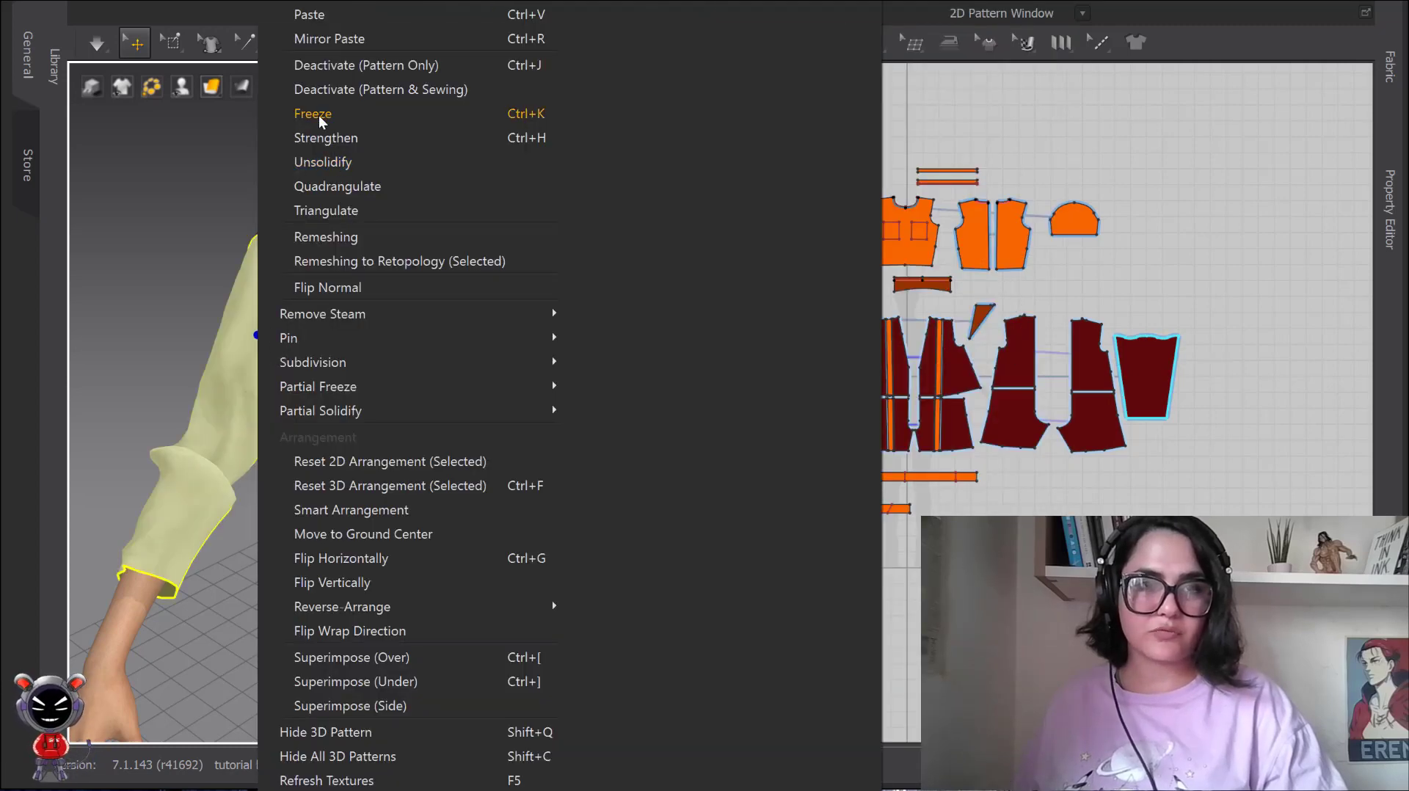
left_click(178, 224)
right_click_drag(192, 301, 295, 329)
scroll(352, 417, "down", 2)
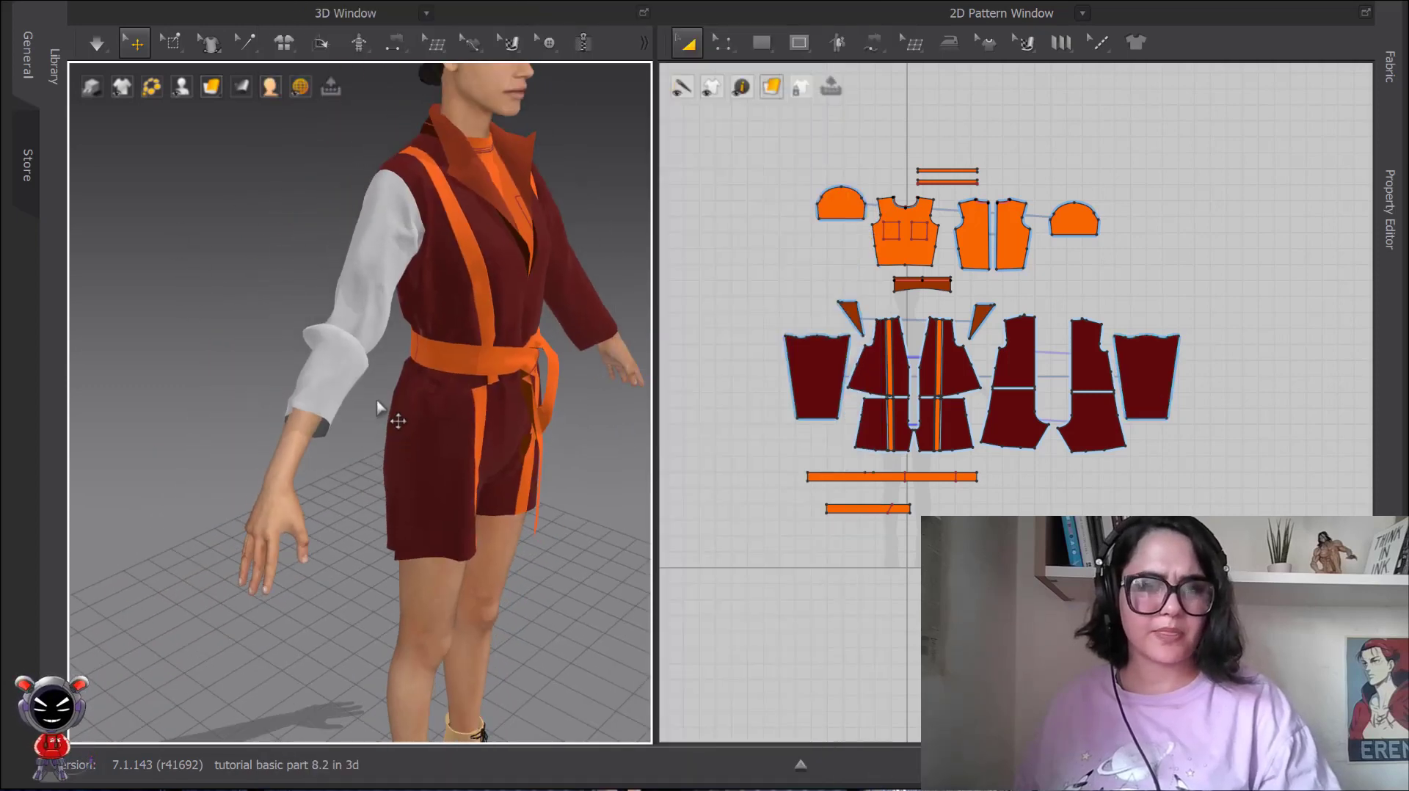
right_click_drag(377, 407, 328, 373)
scroll(344, 475, "up", 3)
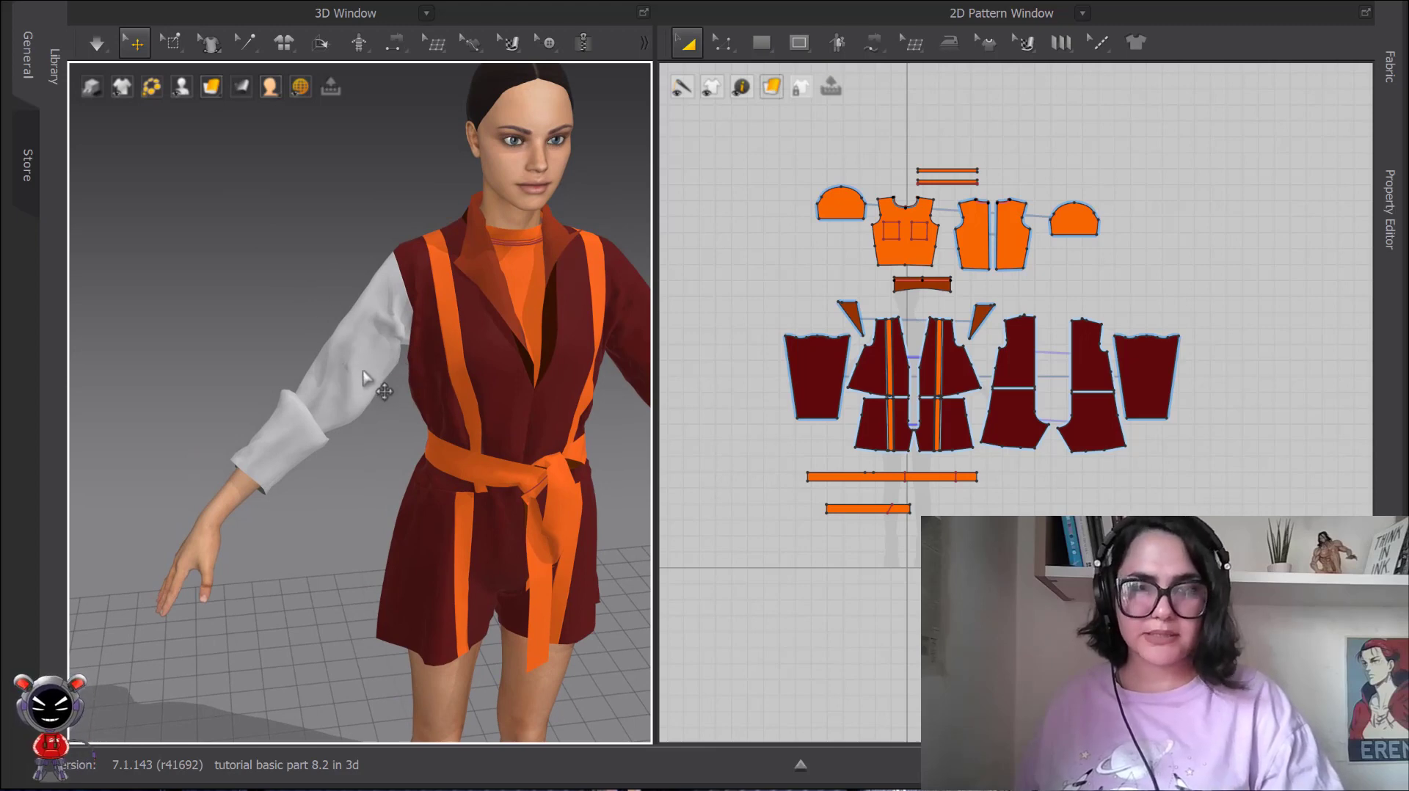
right_click(371, 340)
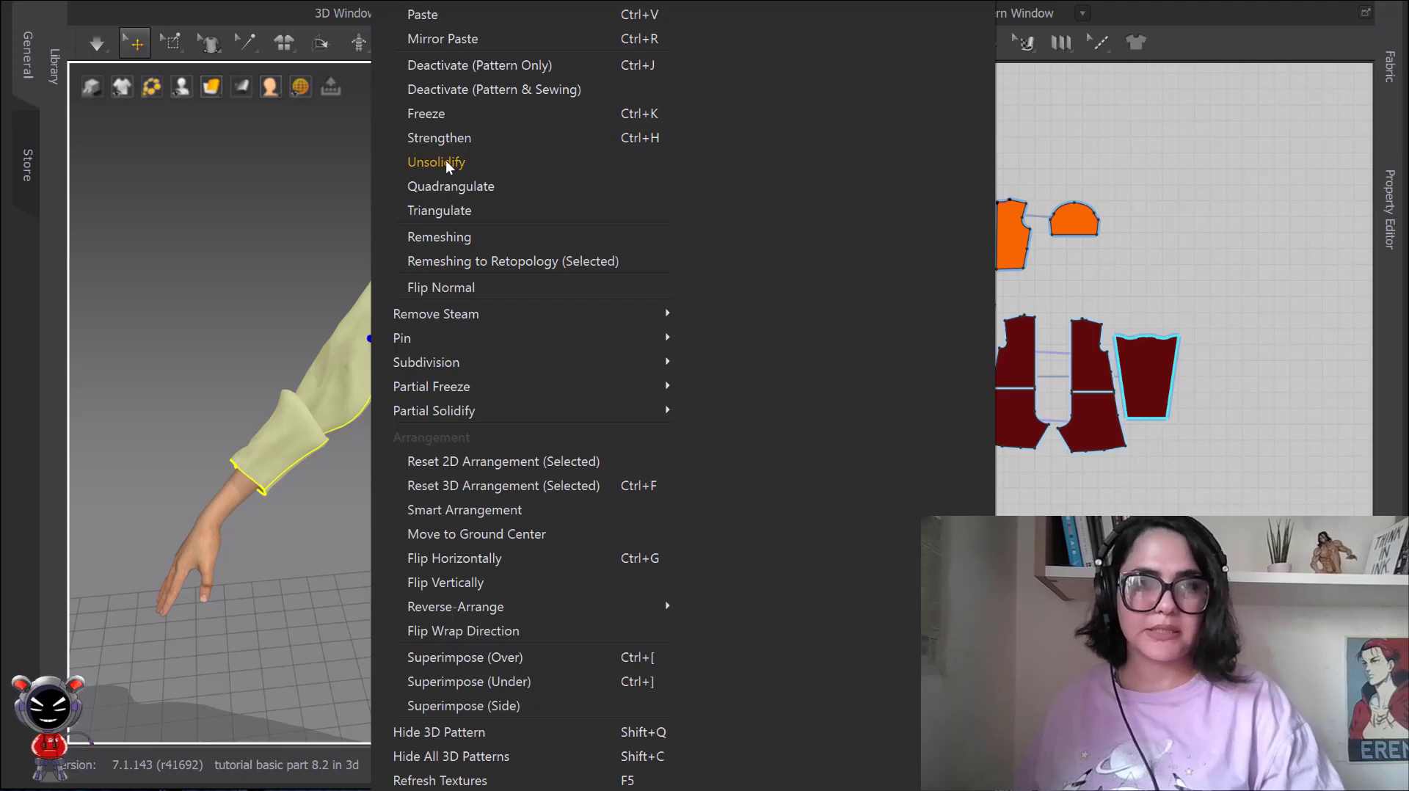
left_click(403, 167)
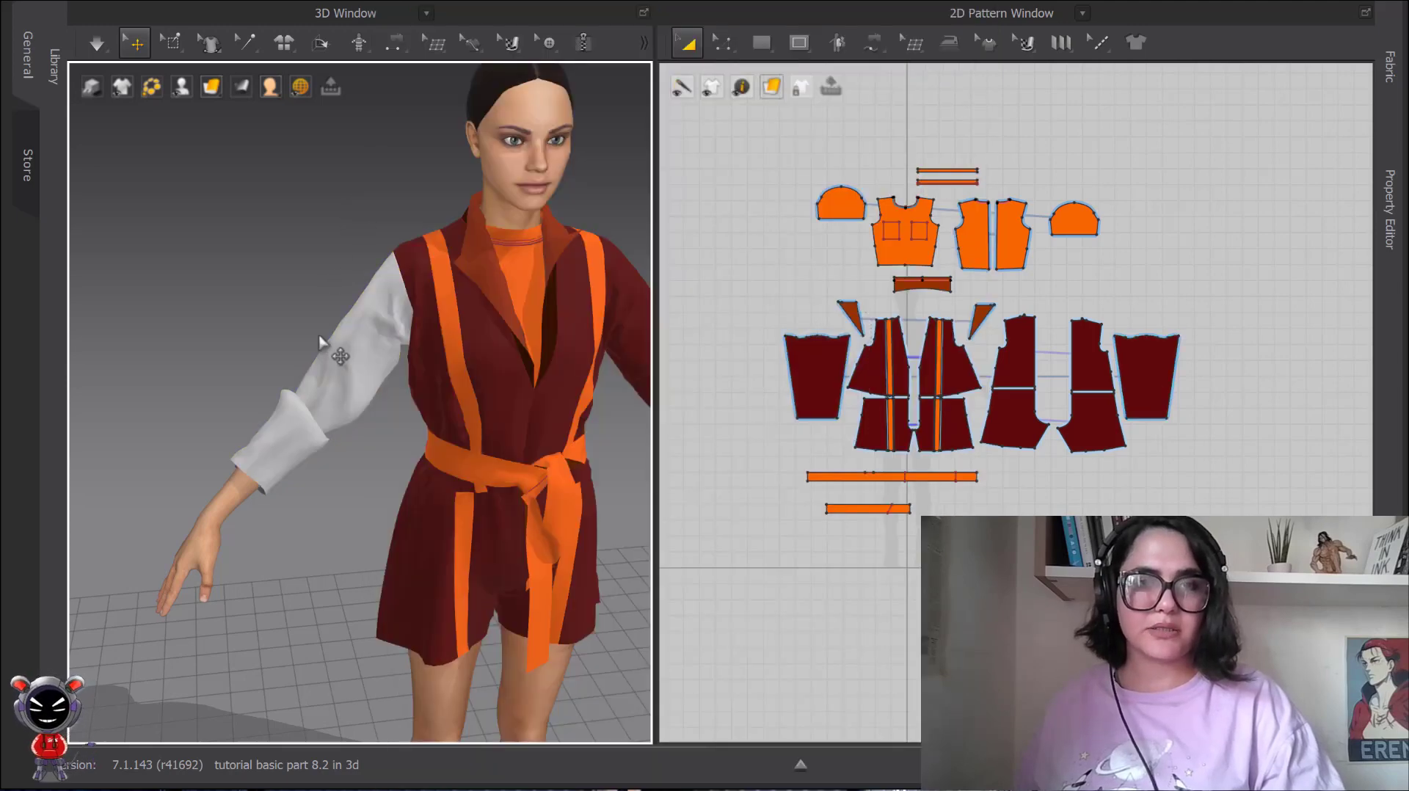
Simulate the garment, pull the solidified sleeve up toward the elbow to bunch its folds, and stop simulating.
left_click(105, 49)
left_click_drag(305, 387, 335, 405)
key("space")
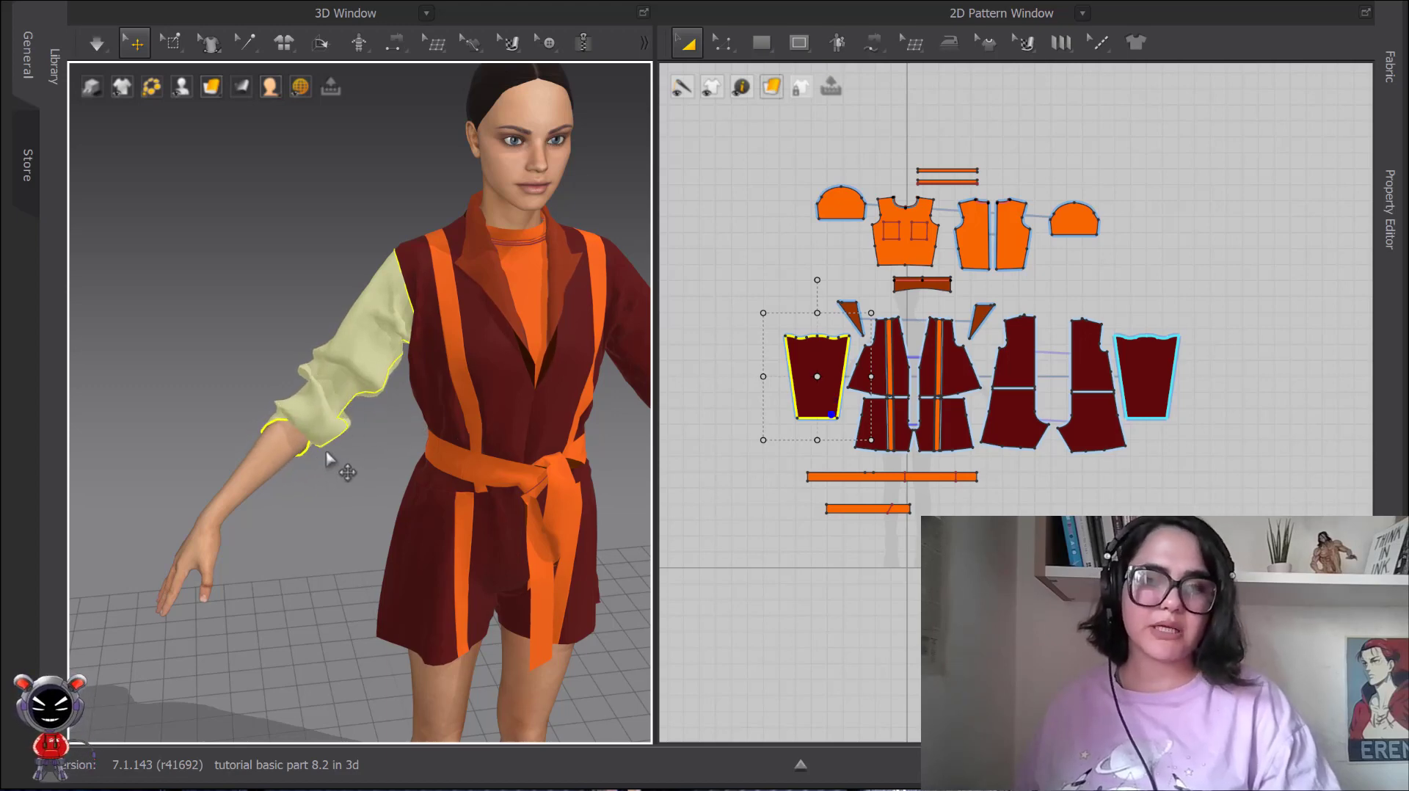
mouse_move(329, 459)
right_mouse_down()
mouse_move(367, 441)
mouse_move(299, 425)
mouse_move(371, 413)
mouse_move(342, 433)
mouse_move(356, 459)
right_mouse_up()
scroll(381, 465, "up", 2)
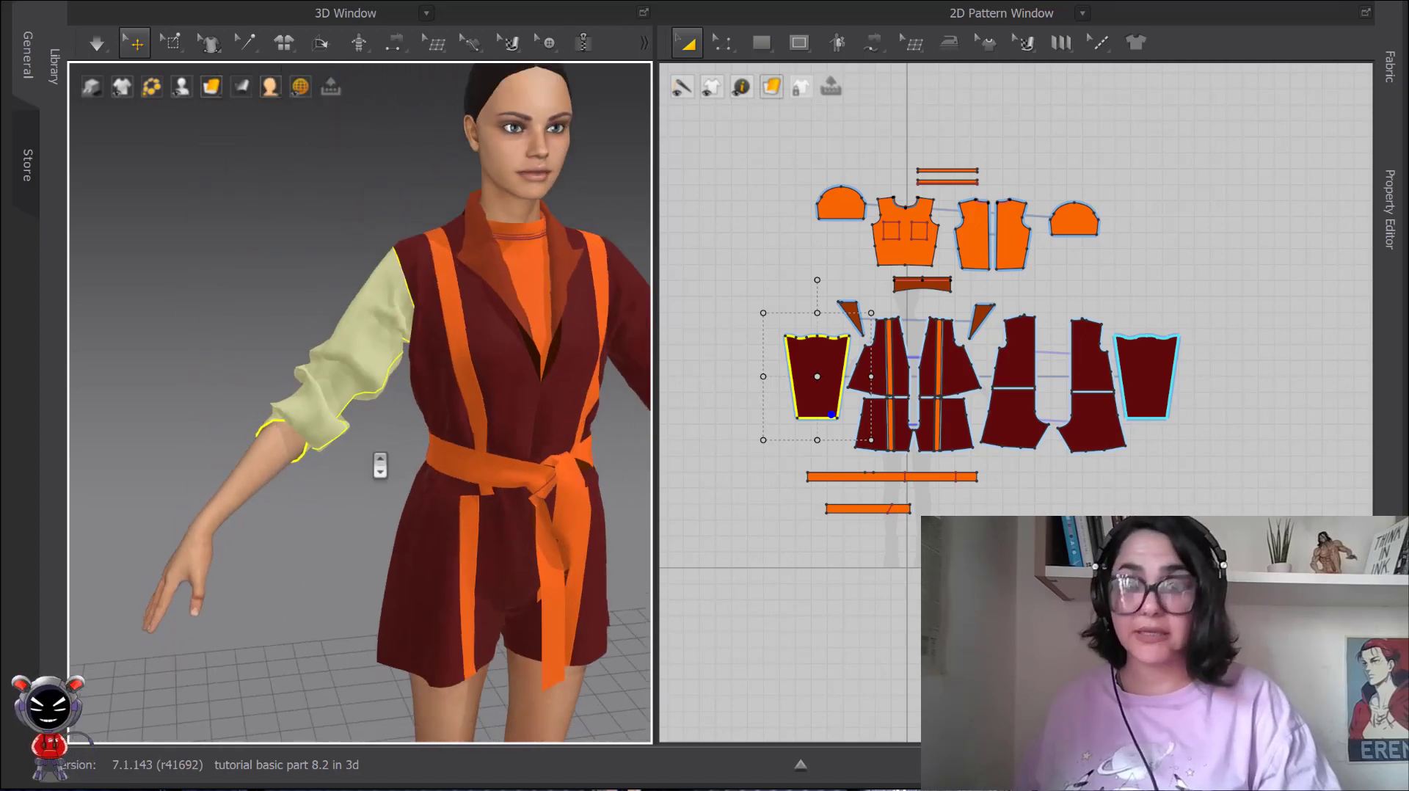
Unsolidify the jacket's right sleeve and clear the selection.
middle_click_drag(380, 466, 358, 405)
scroll(359, 405, "down", 2)
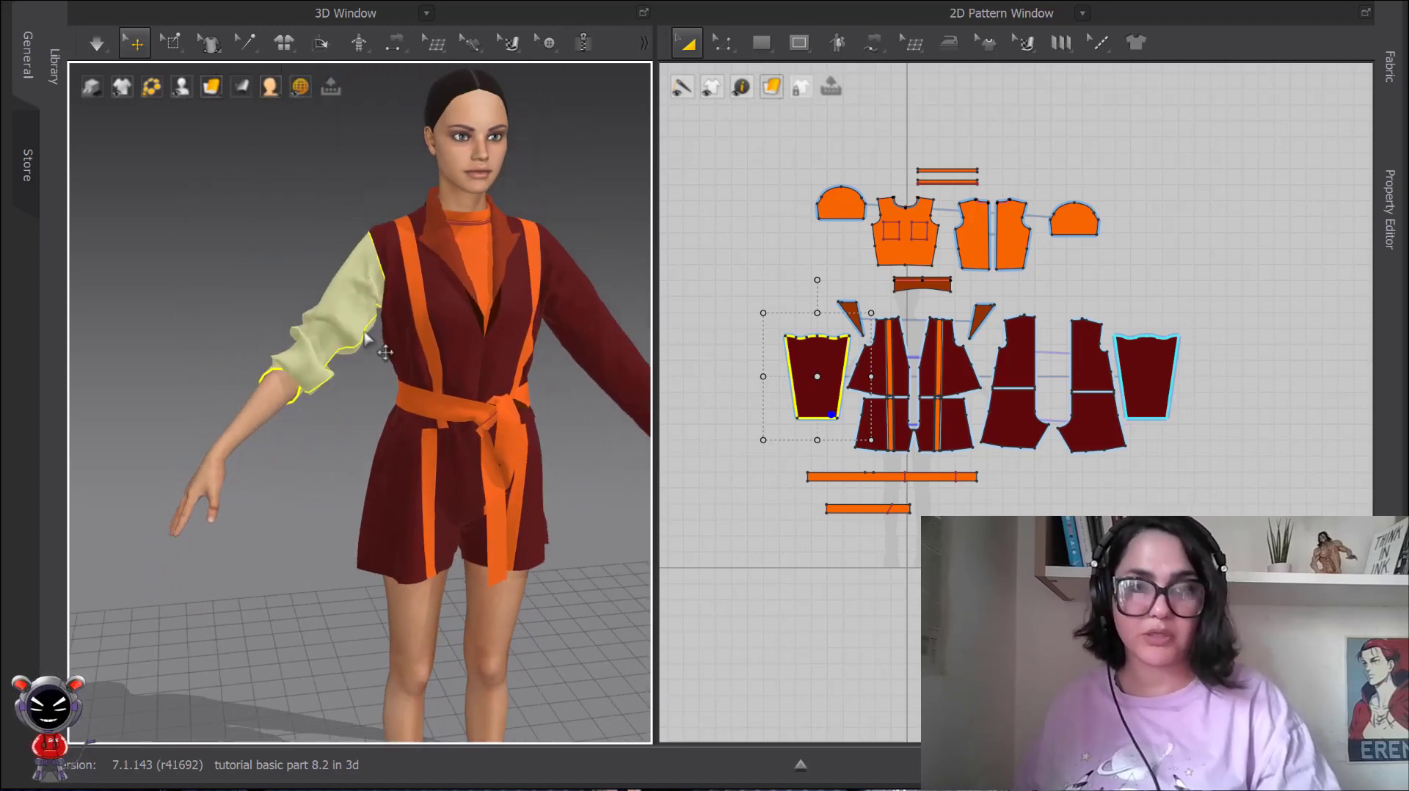
right_click(333, 341)
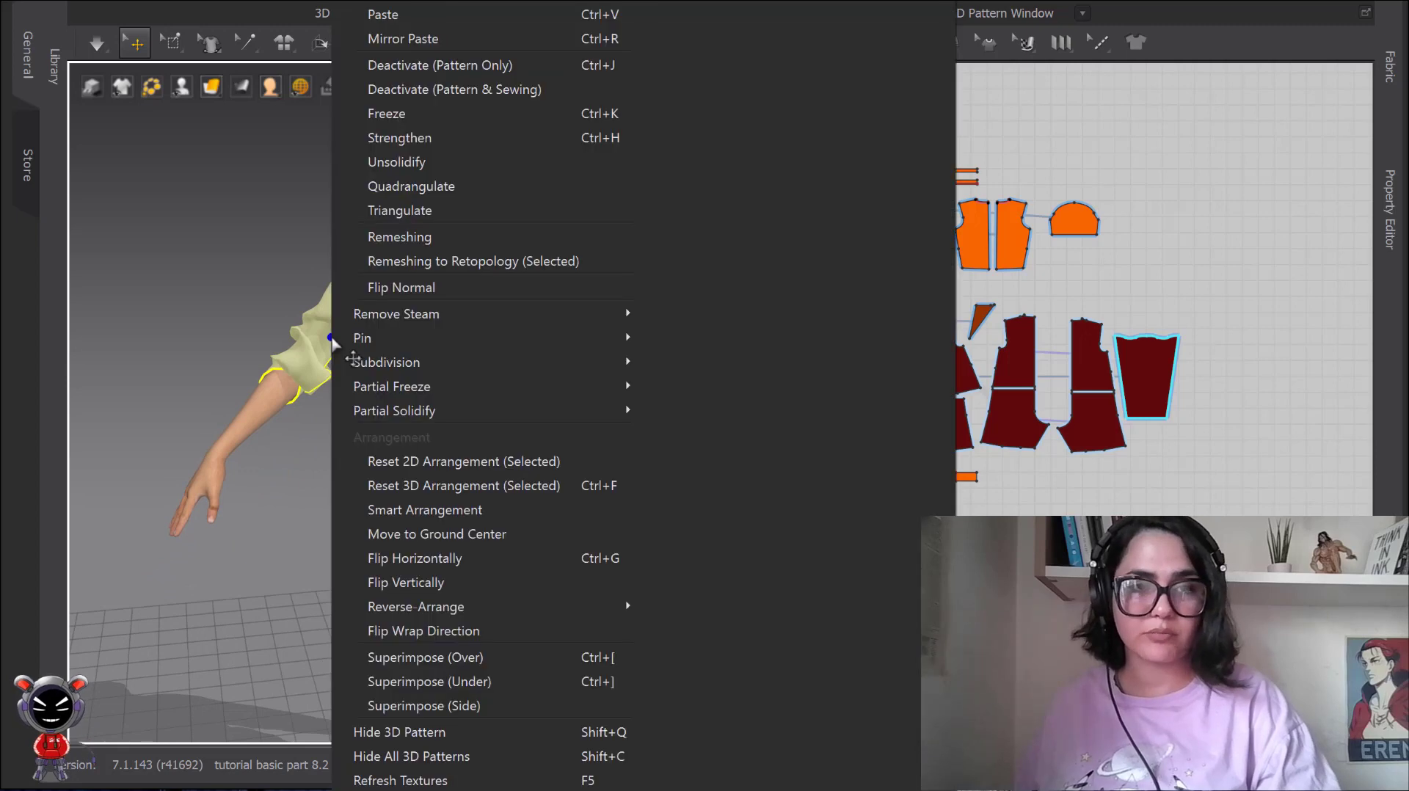
left_click(392, 163)
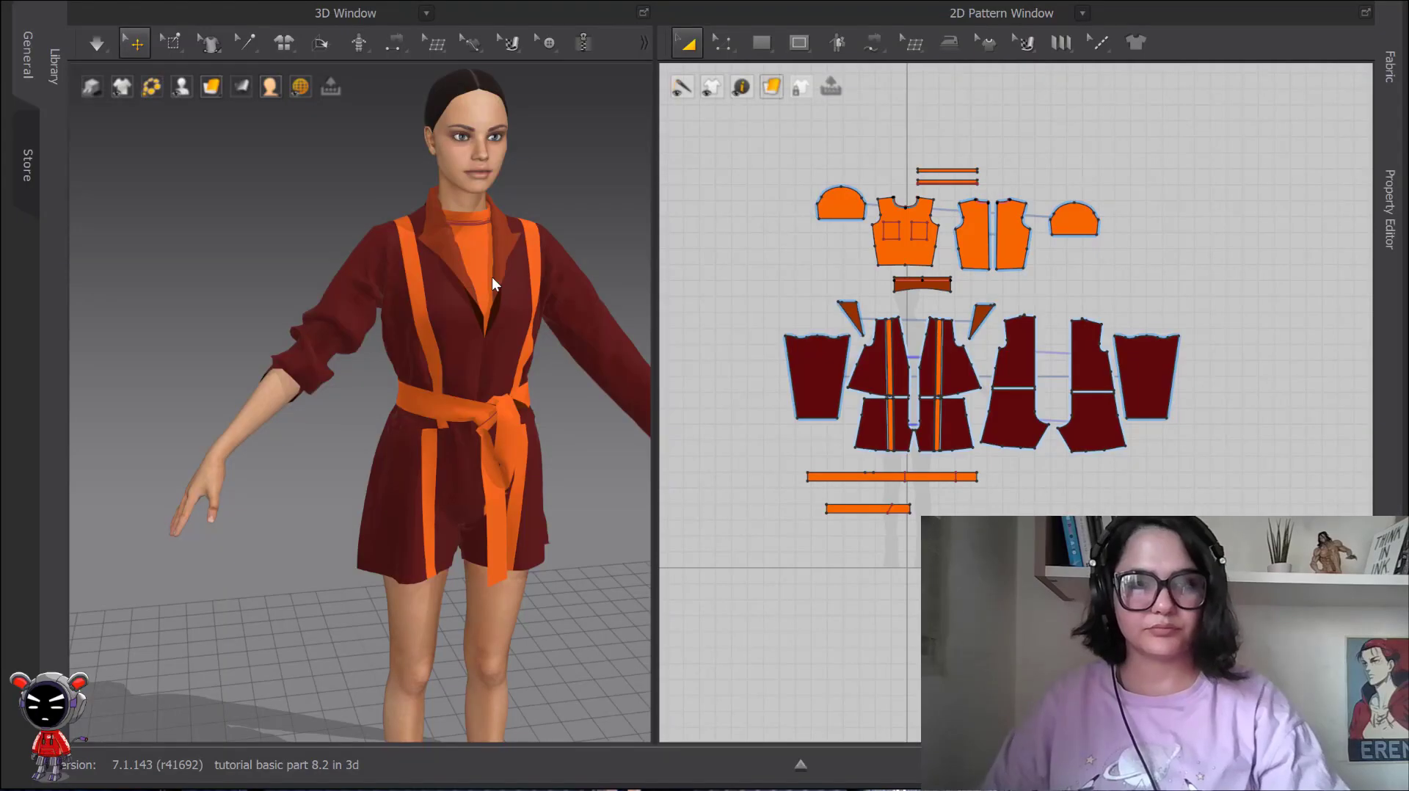
right_click(317, 210)
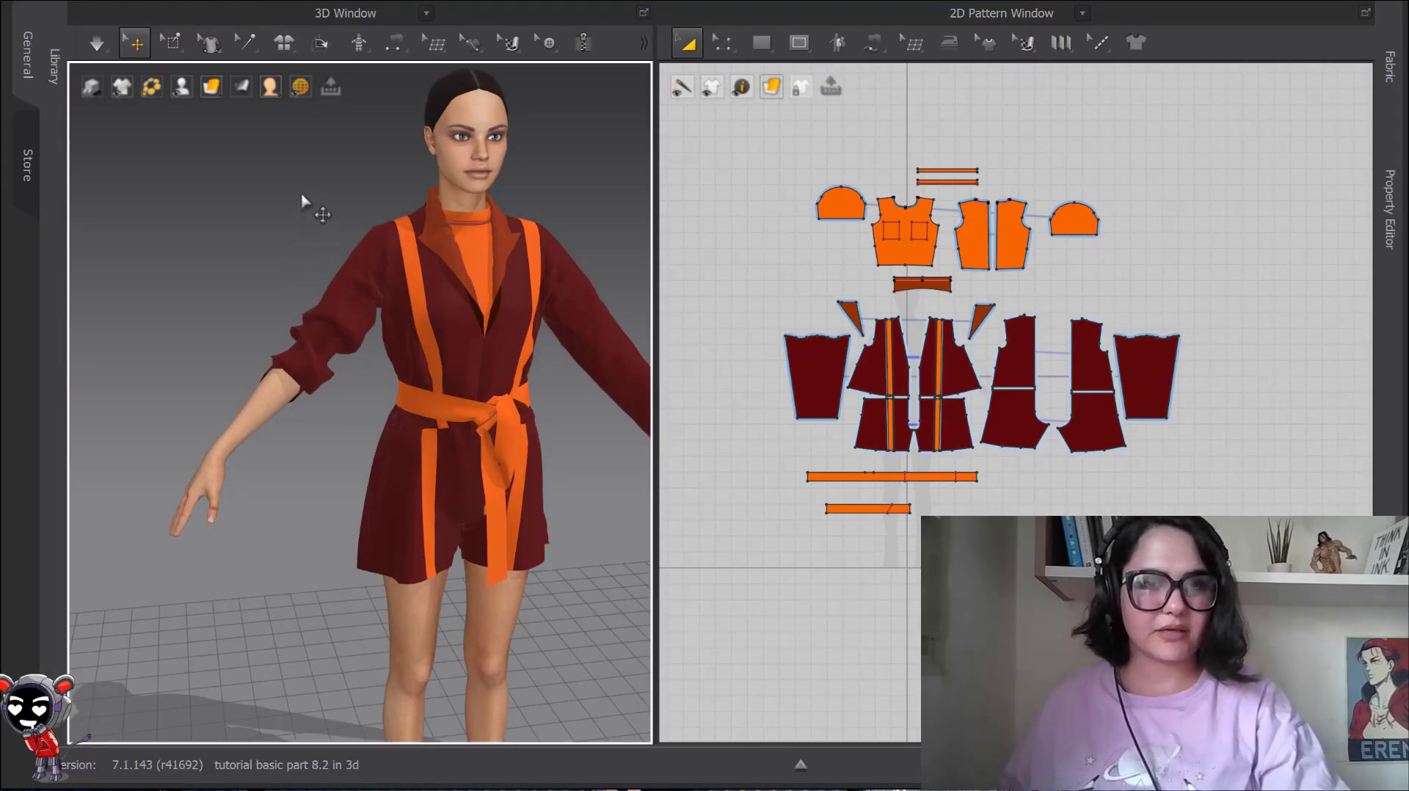
left_click(378, 144)
Examine the Quadrangulate and Triangulate options for the jacket's front piece and right sleeve without applying them.
right_click(389, 254)
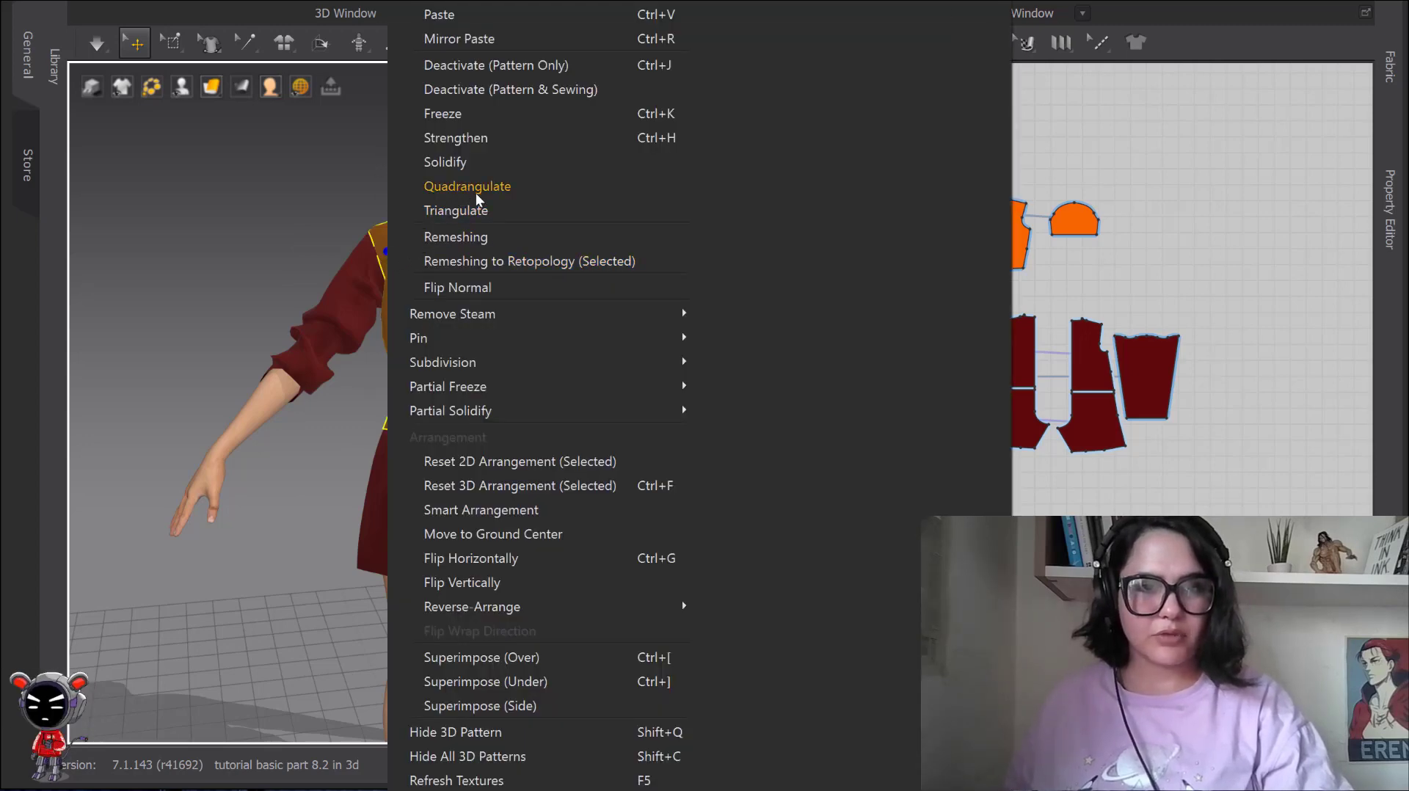
left_click(337, 218)
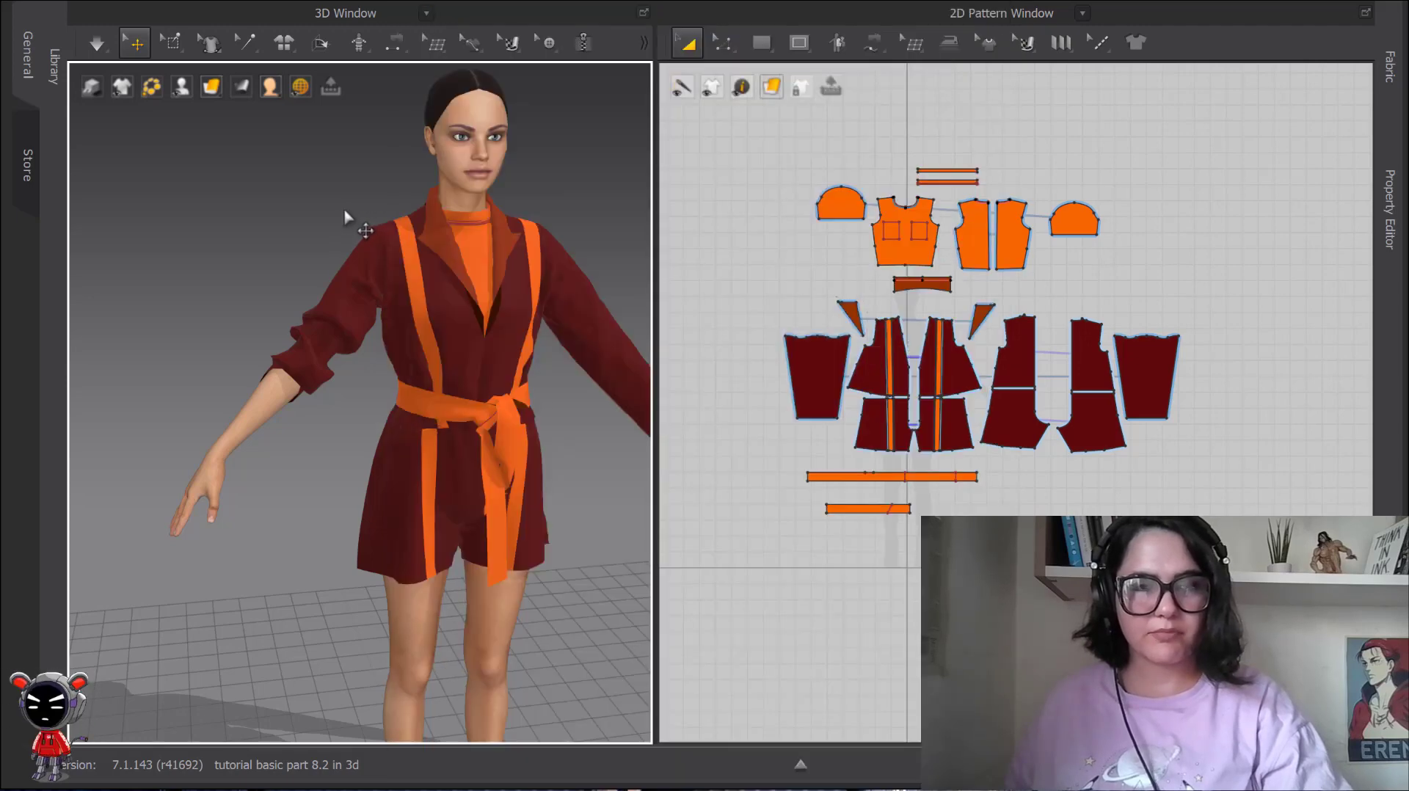
right_click(368, 254)
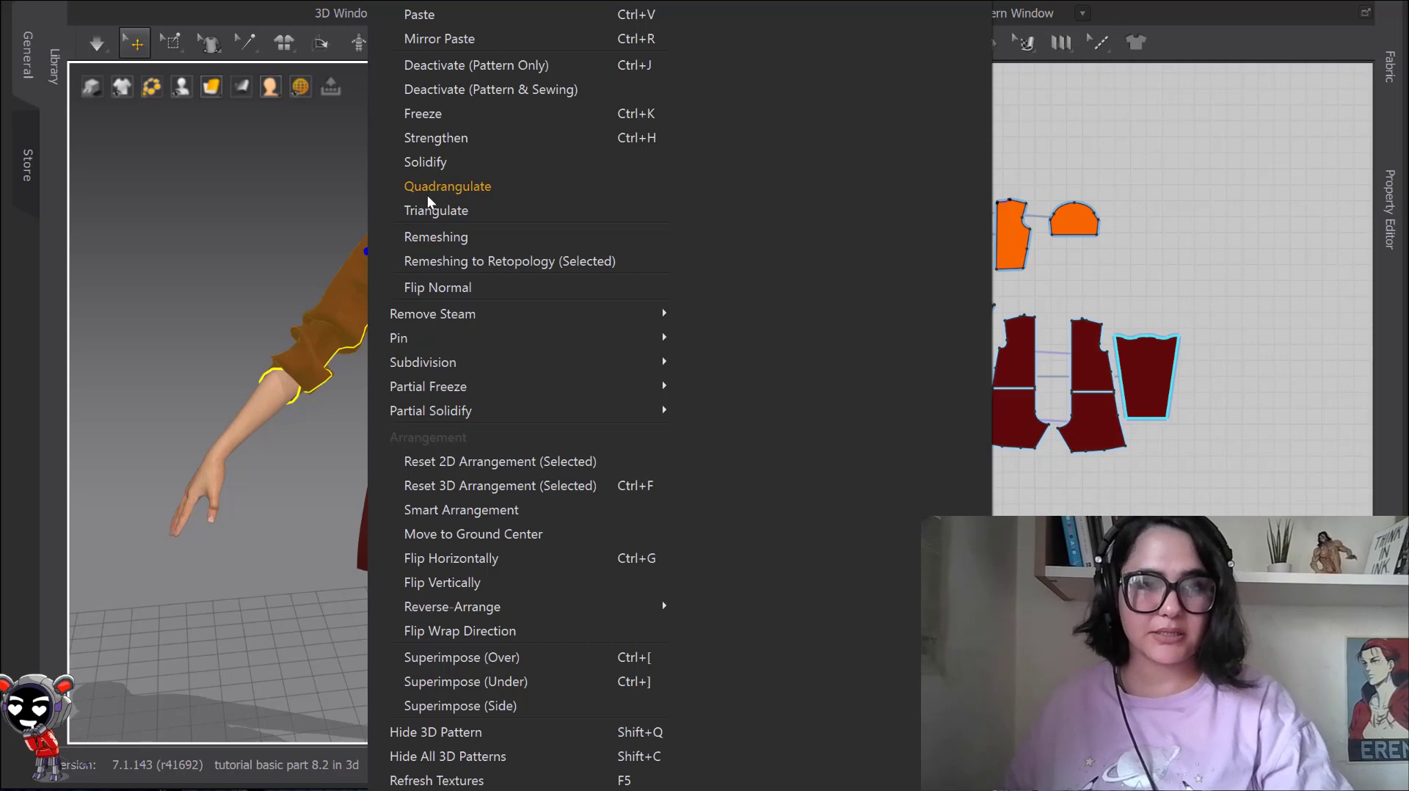
left_click(308, 178)
left_click(211, 169)
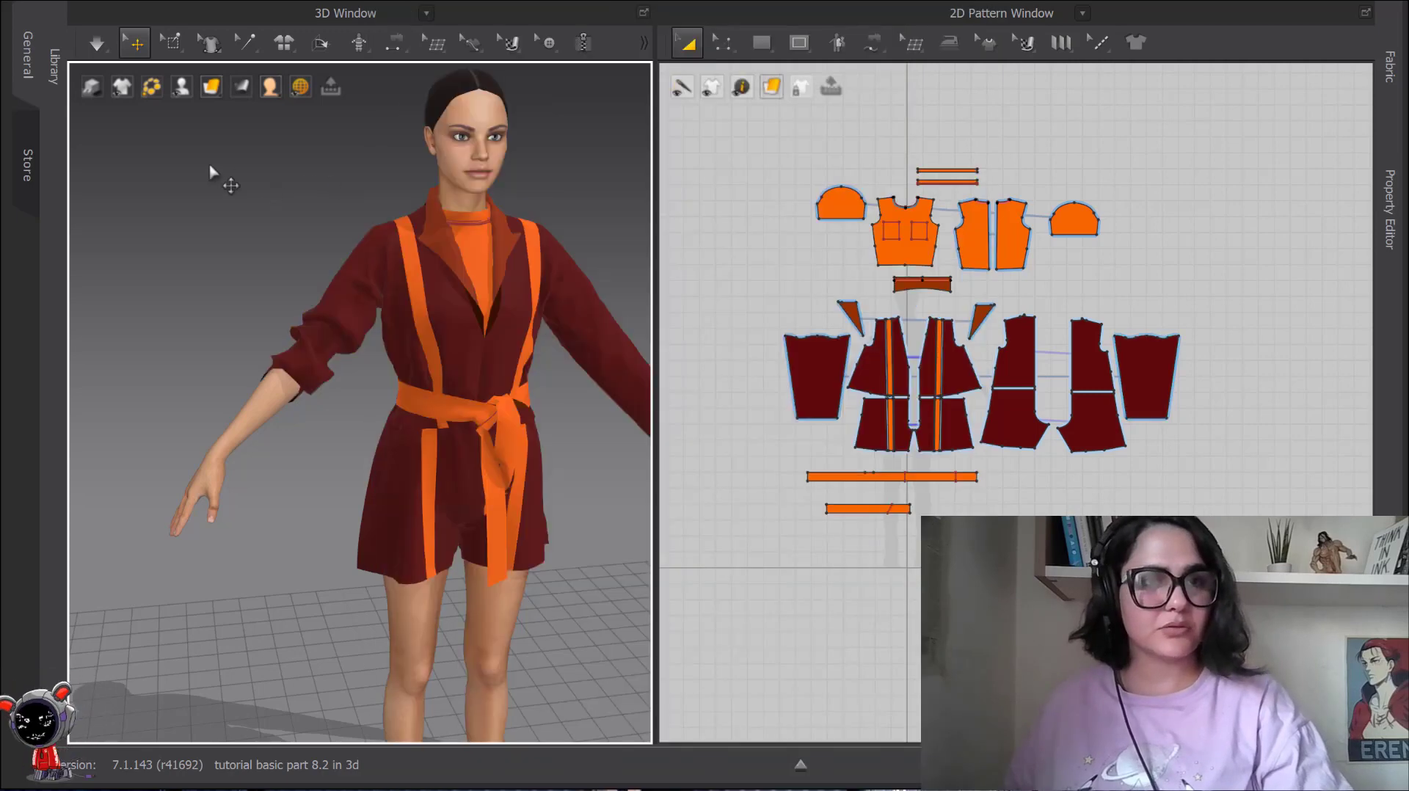
Display the garment as Mesh and examine its mesh structure closely around the right shoulder and armpit.
scroll(516, 297, "up", 2)
scroll(516, 297, "up", 2)
mouse_move(211, 92)
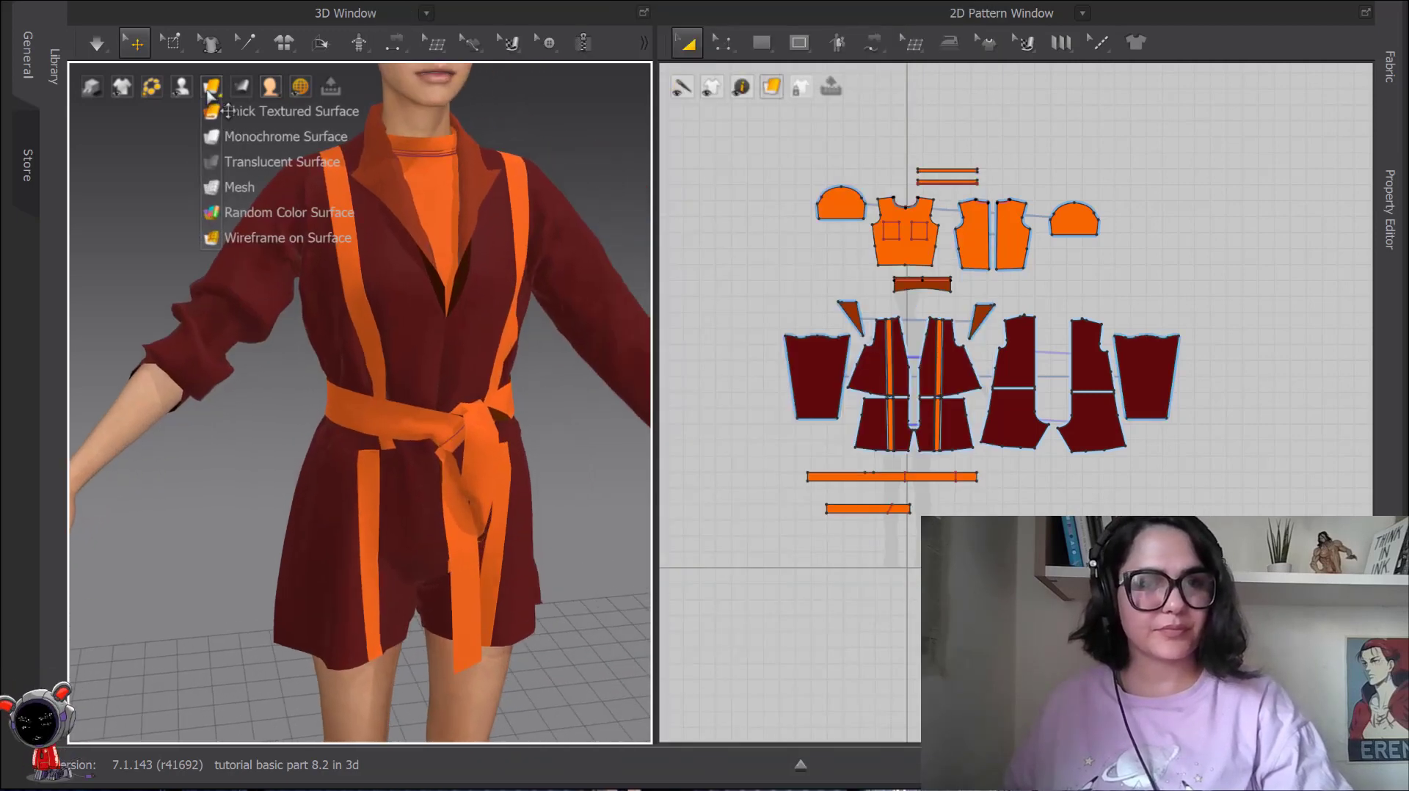
left_click(220, 189)
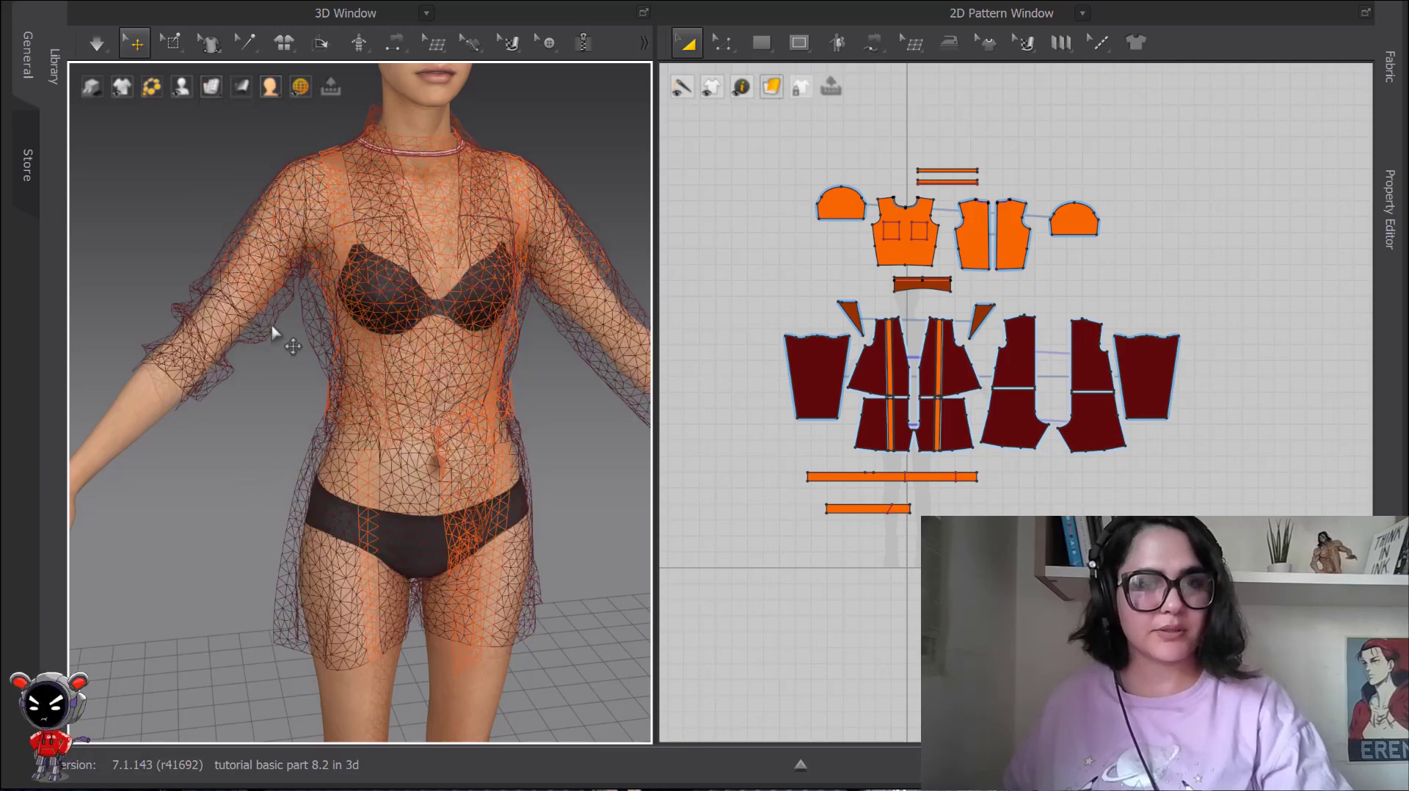
middle_click_drag(277, 328, 353, 448)
scroll(352, 447, "up", 5)
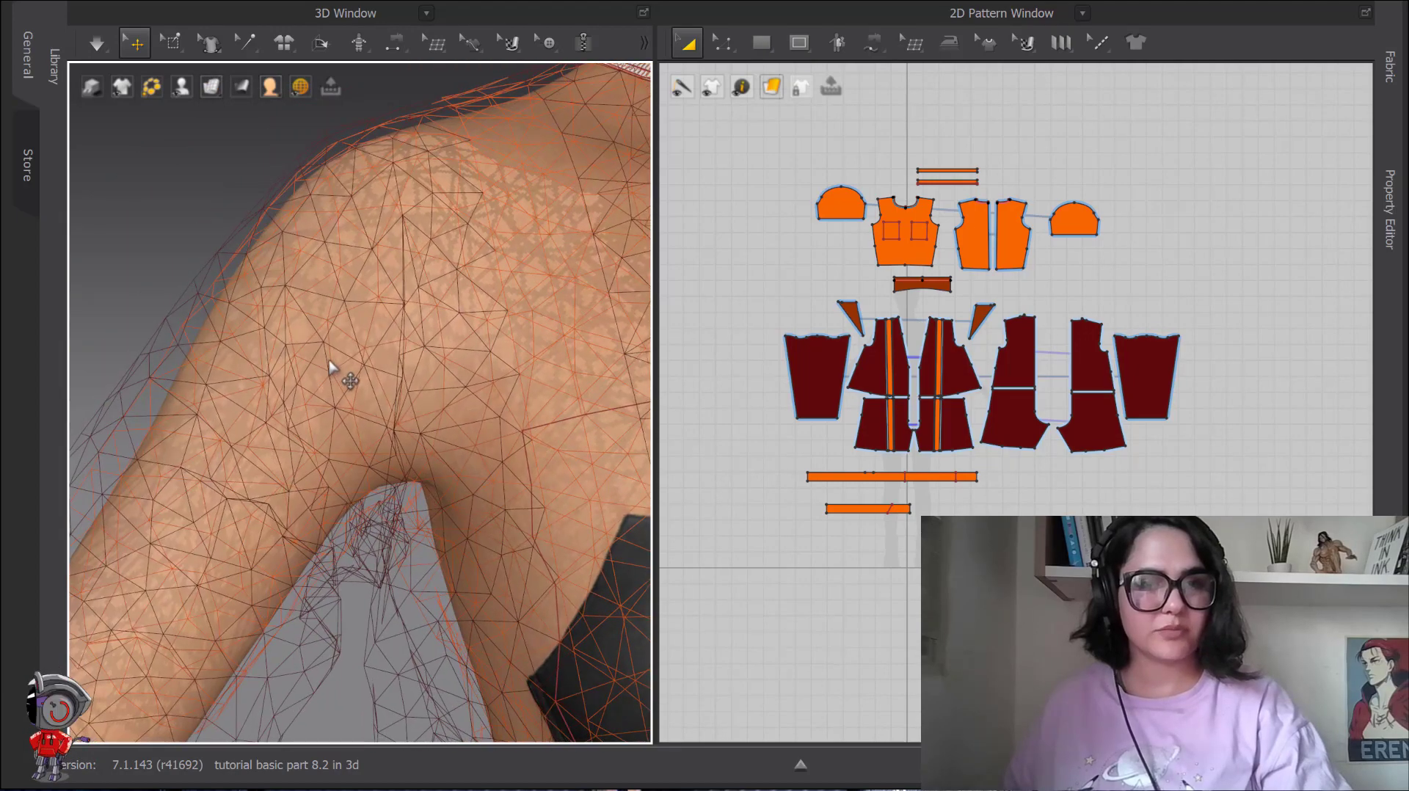
scroll(296, 378, "down", 3)
Inspect the Mesh Style and other Miscellaneous properties of the right front orange stripe, then deselect it.
left_click(1390, 209)
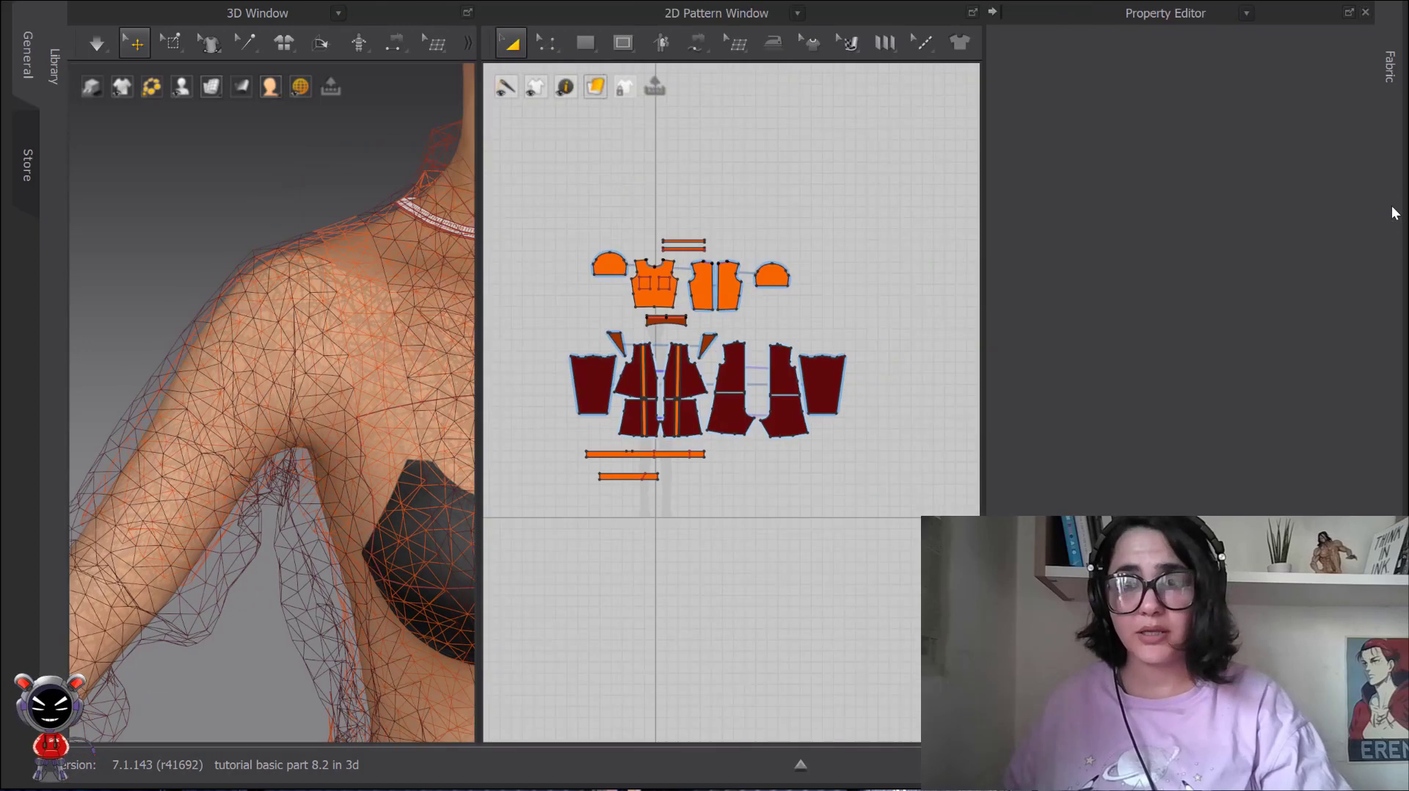
left_click(429, 365)
scroll(1190, 506, "down", 5)
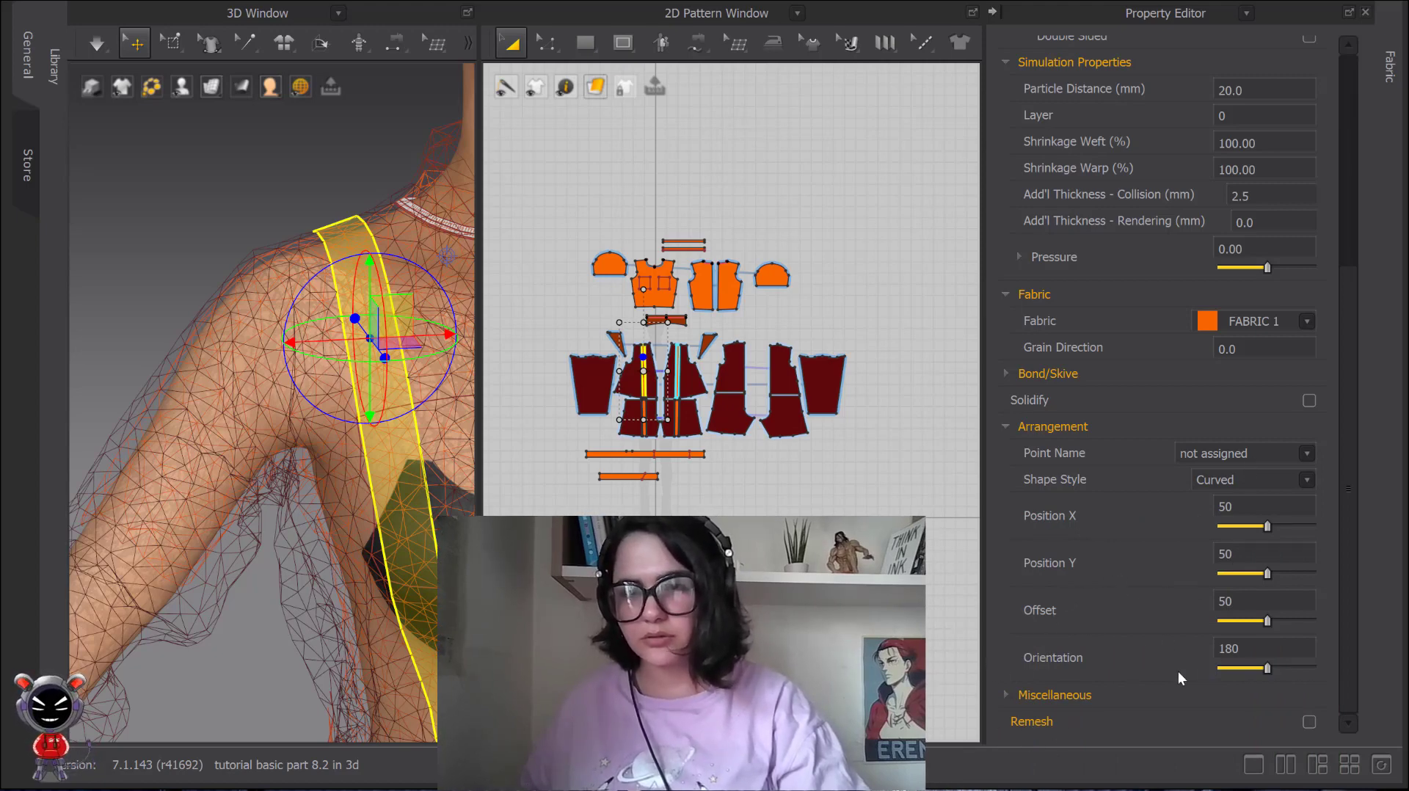
left_click(1017, 695)
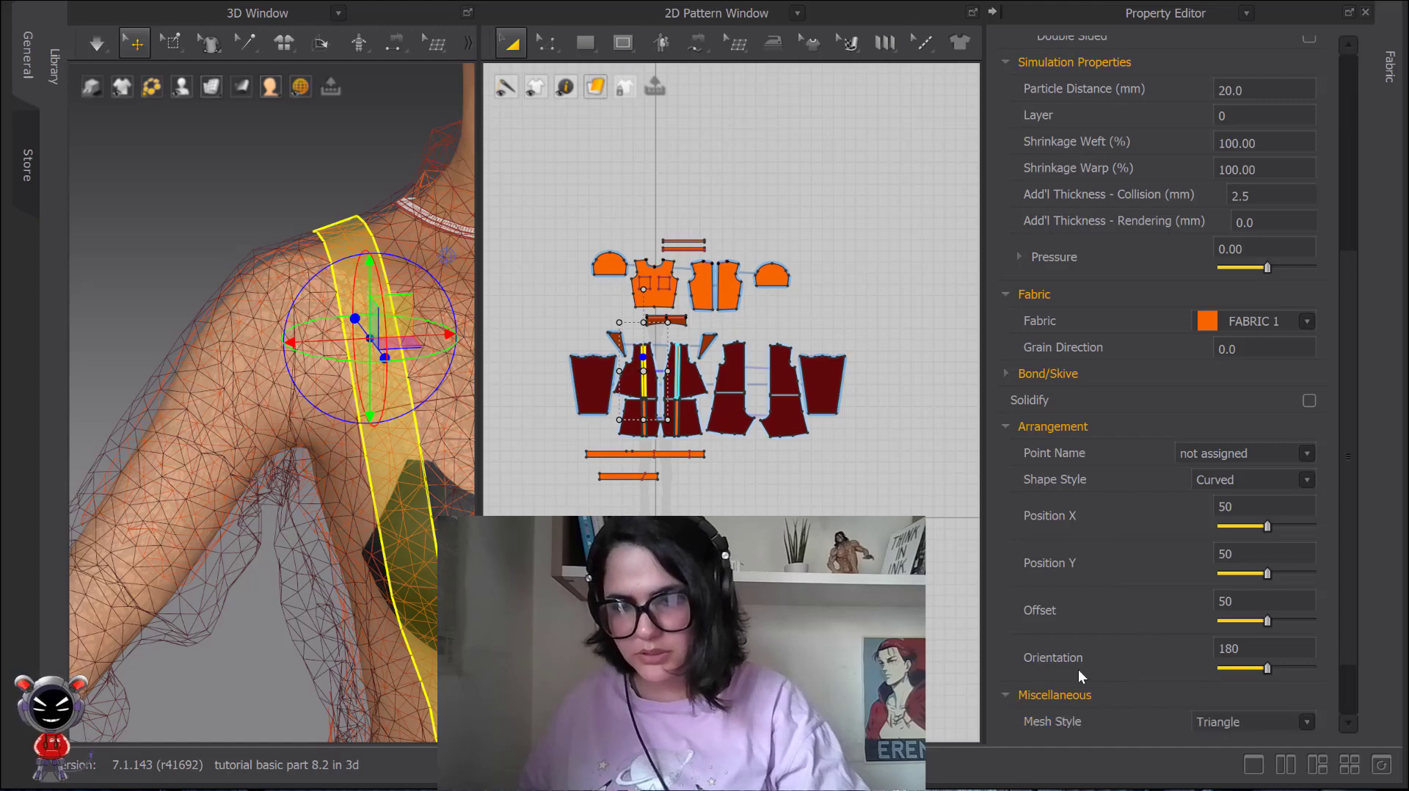
scroll(1175, 653, "down", 1)
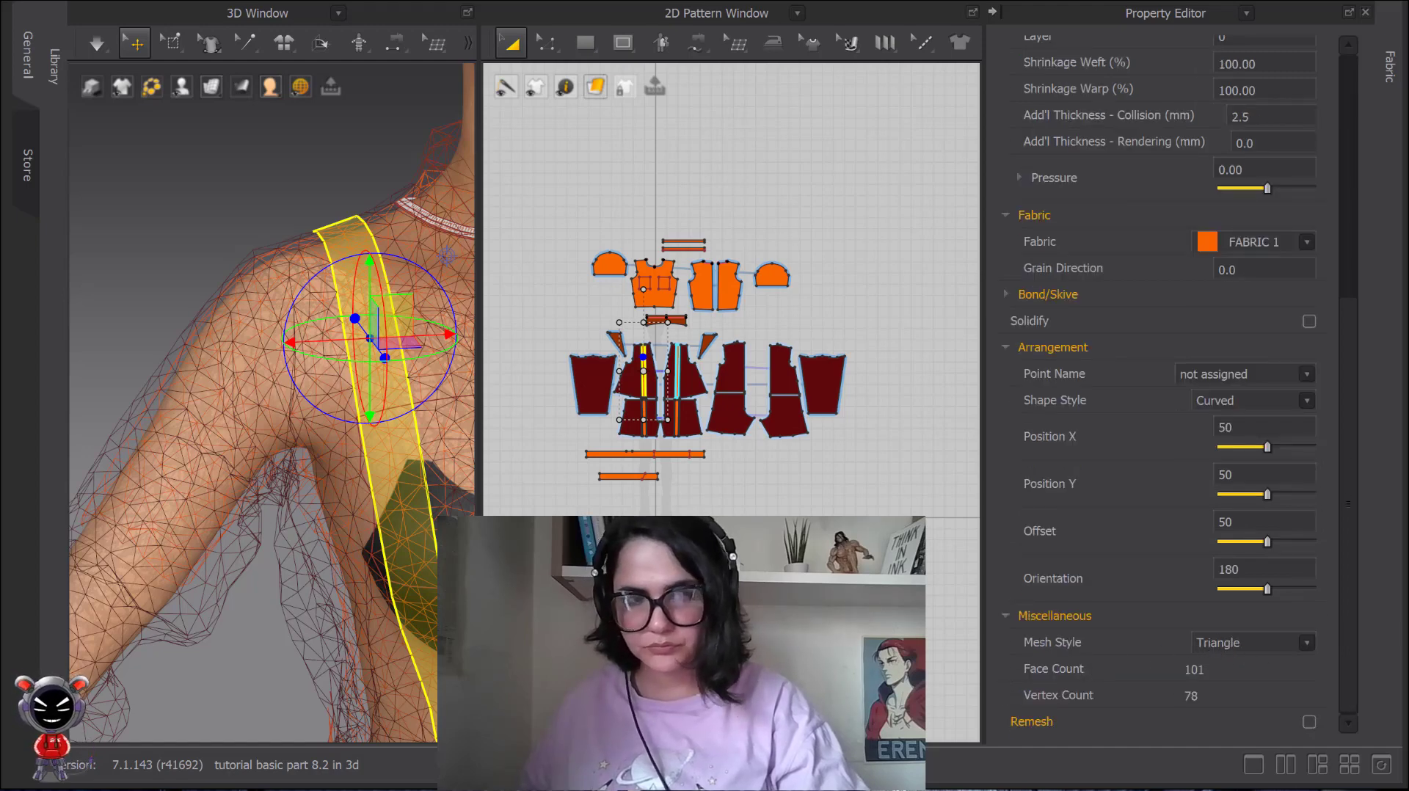
left_click(244, 256)
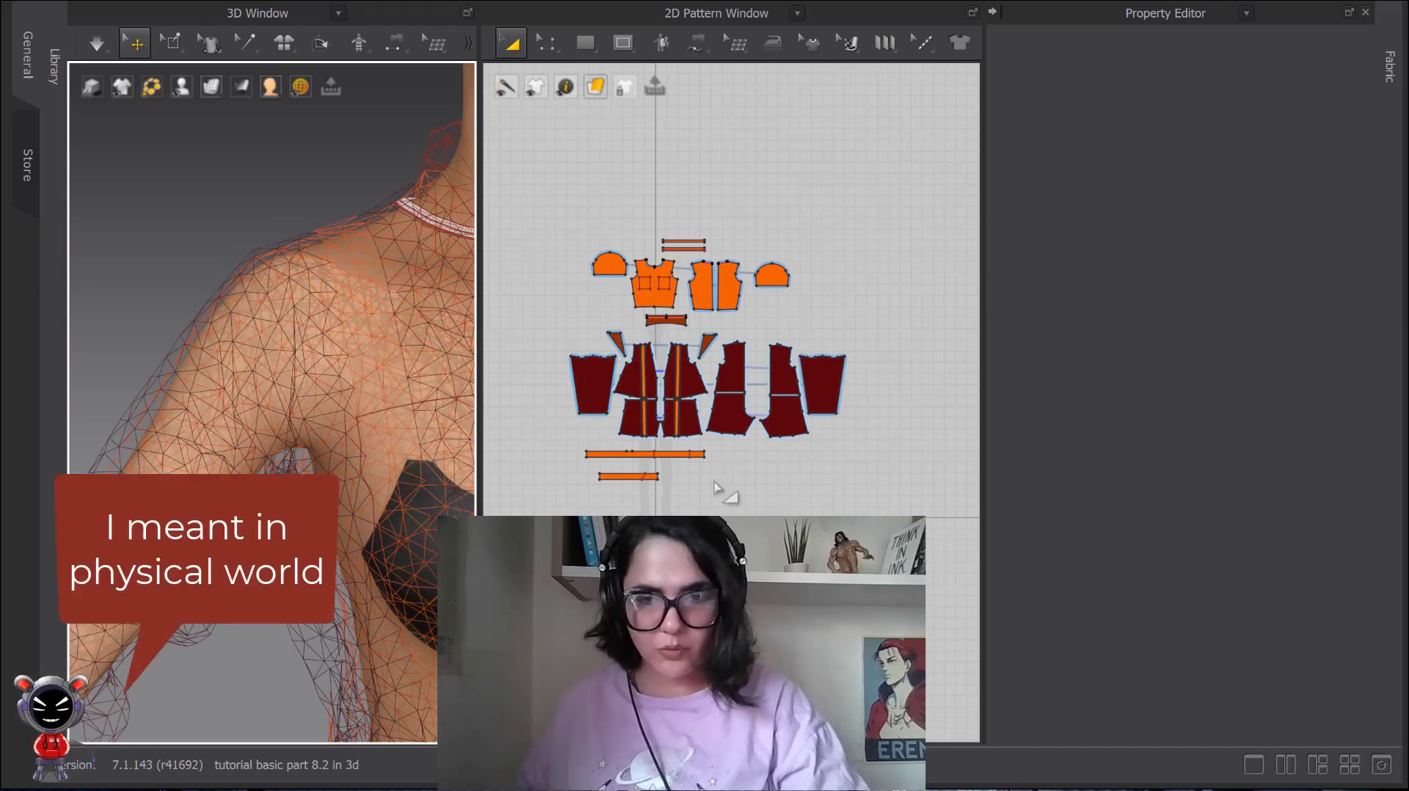
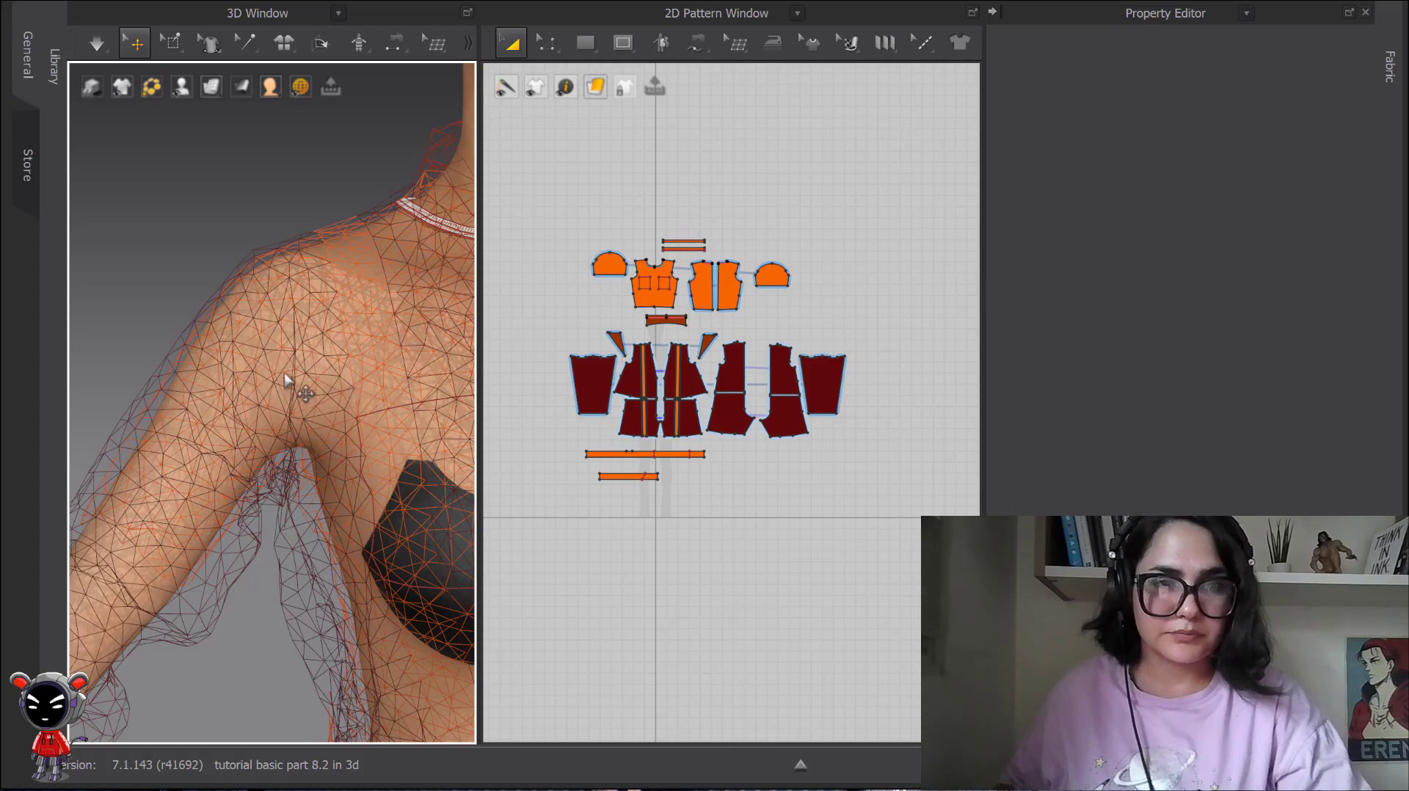
Examine the triangular mesh of the jacket's right sleeve and armpit closely from several angles.
right_click_drag(290, 384, 324, 376)
middle_click_drag(323, 375, 293, 384)
scroll(293, 384, "up", 4)
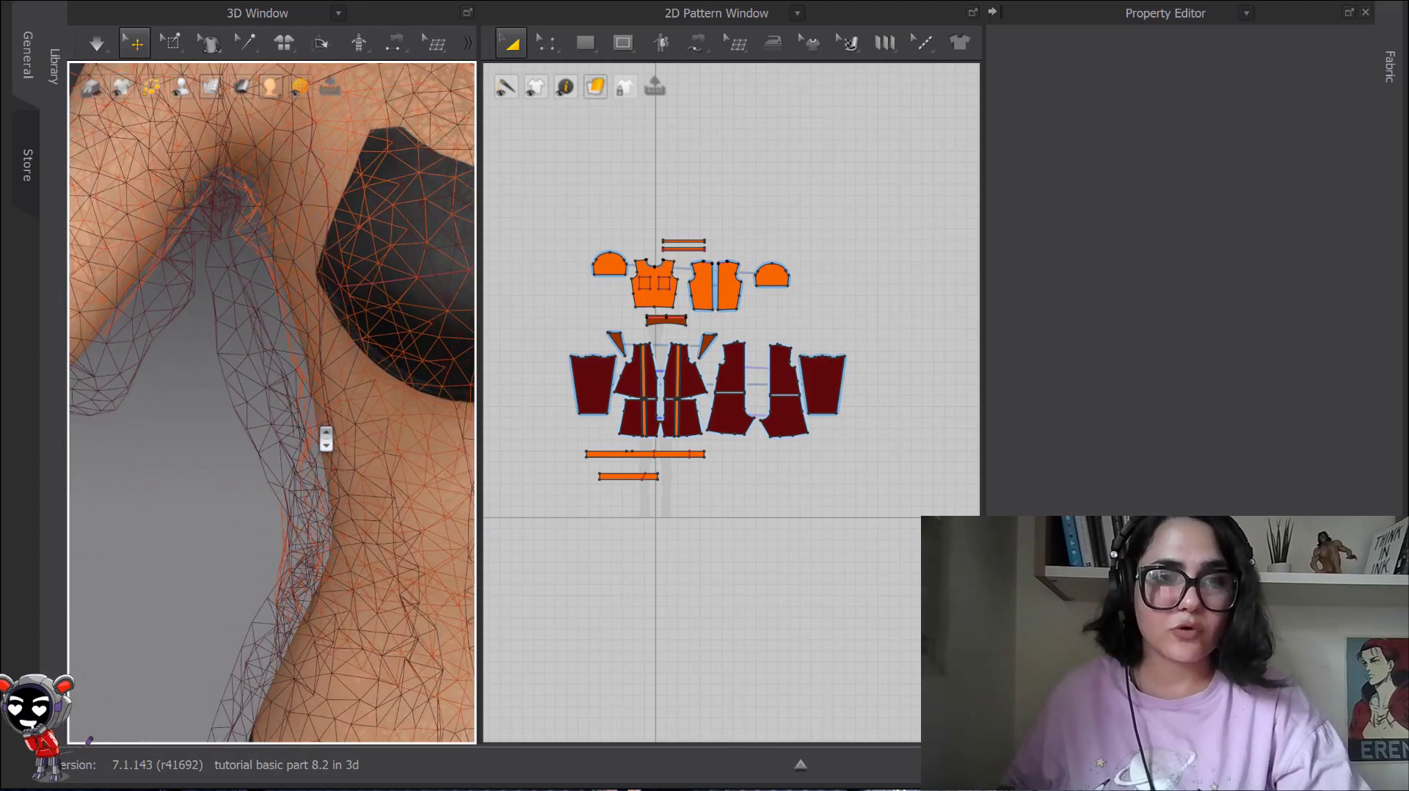
middle_click_drag(268, 442, 415, 439)
scroll(317, 431, "up", 3)
right_click_drag(296, 417, 309, 420)
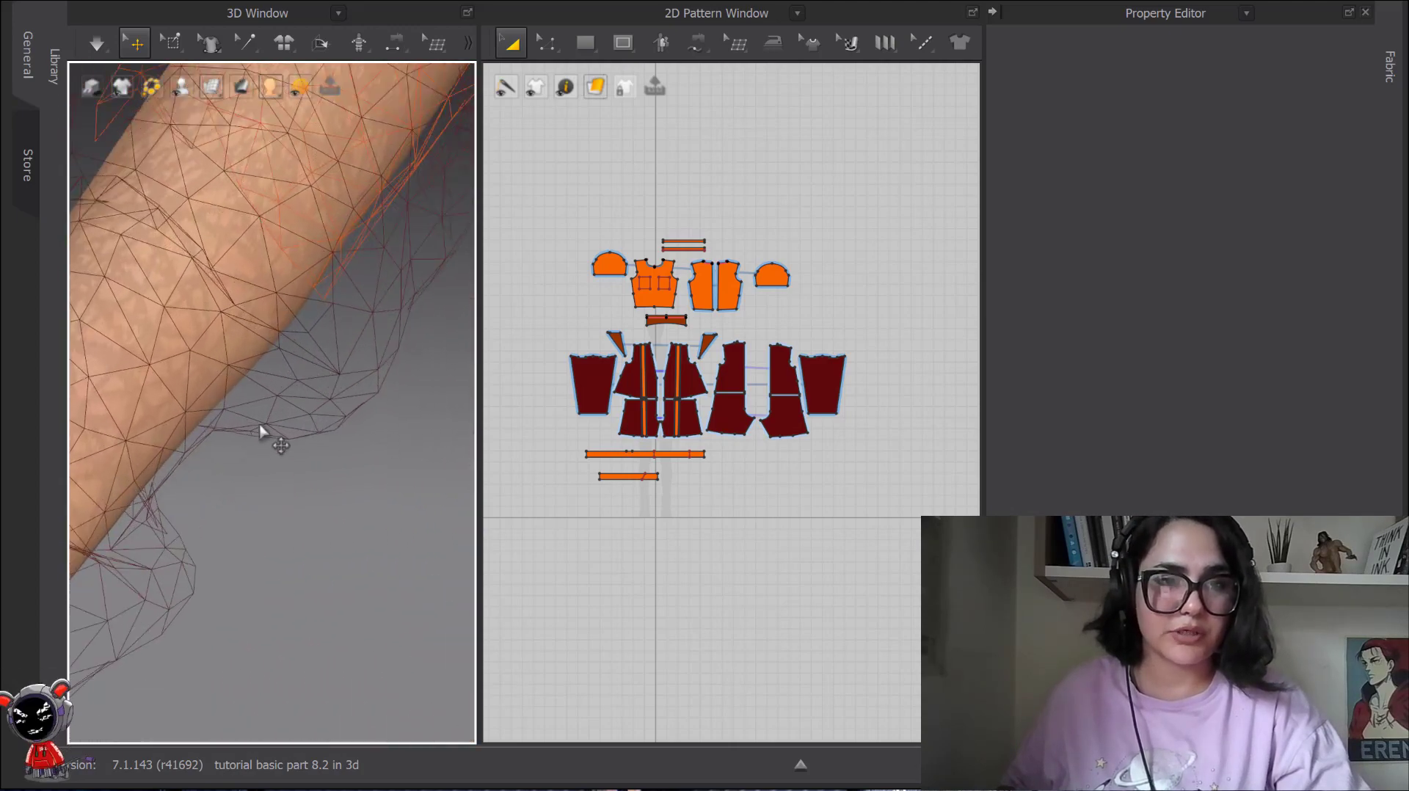
right_click_drag(199, 494, 260, 501)
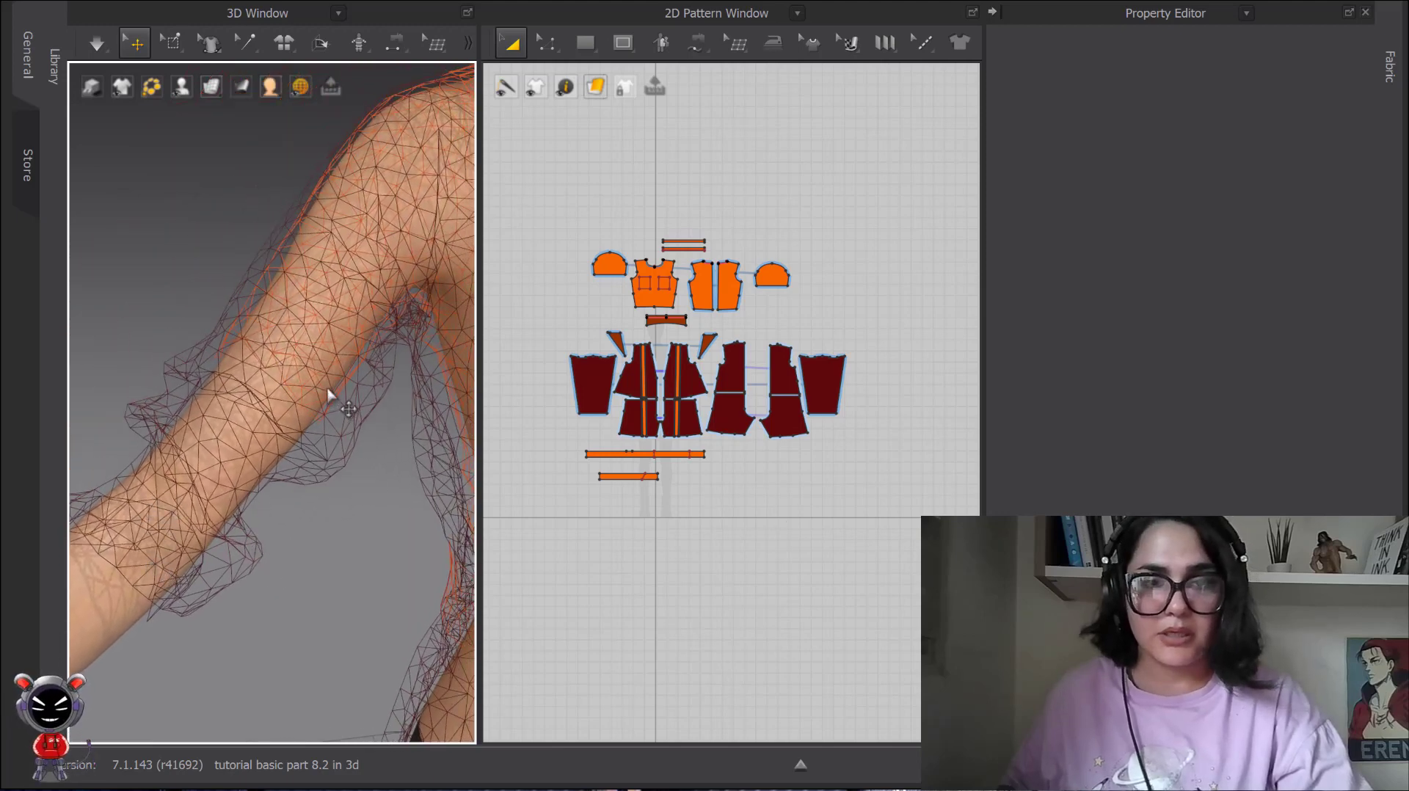
scroll(330, 398, "down", 7)
middle_click_drag(367, 425, 261, 398)
scroll(260, 396, "up", 2)
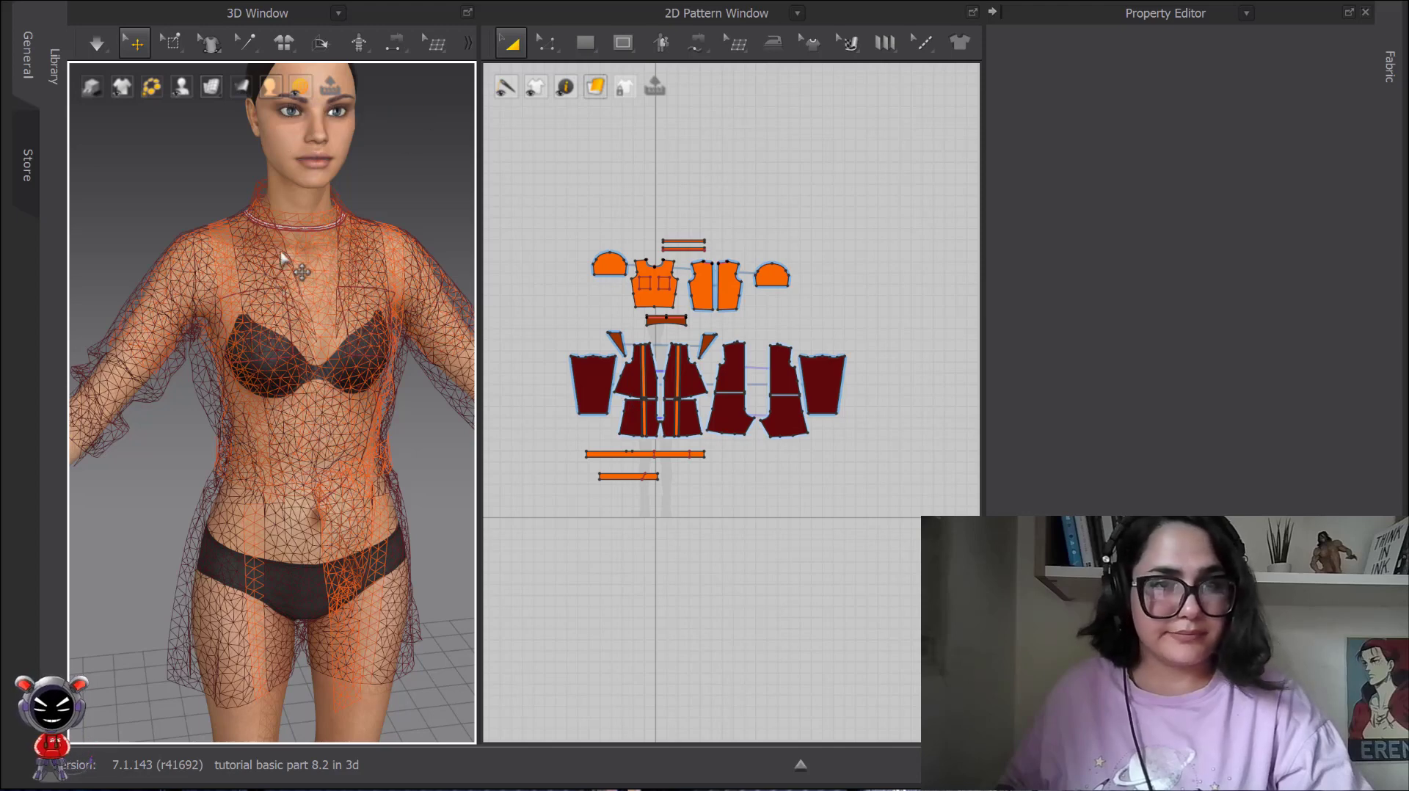
Quadrangulate the jacket's right sleeve and inspect its mesh up close against the neighbouring pieces.
right_click(311, 245)
left_click(204, 225)
right_click_drag(204, 225, 356, 219)
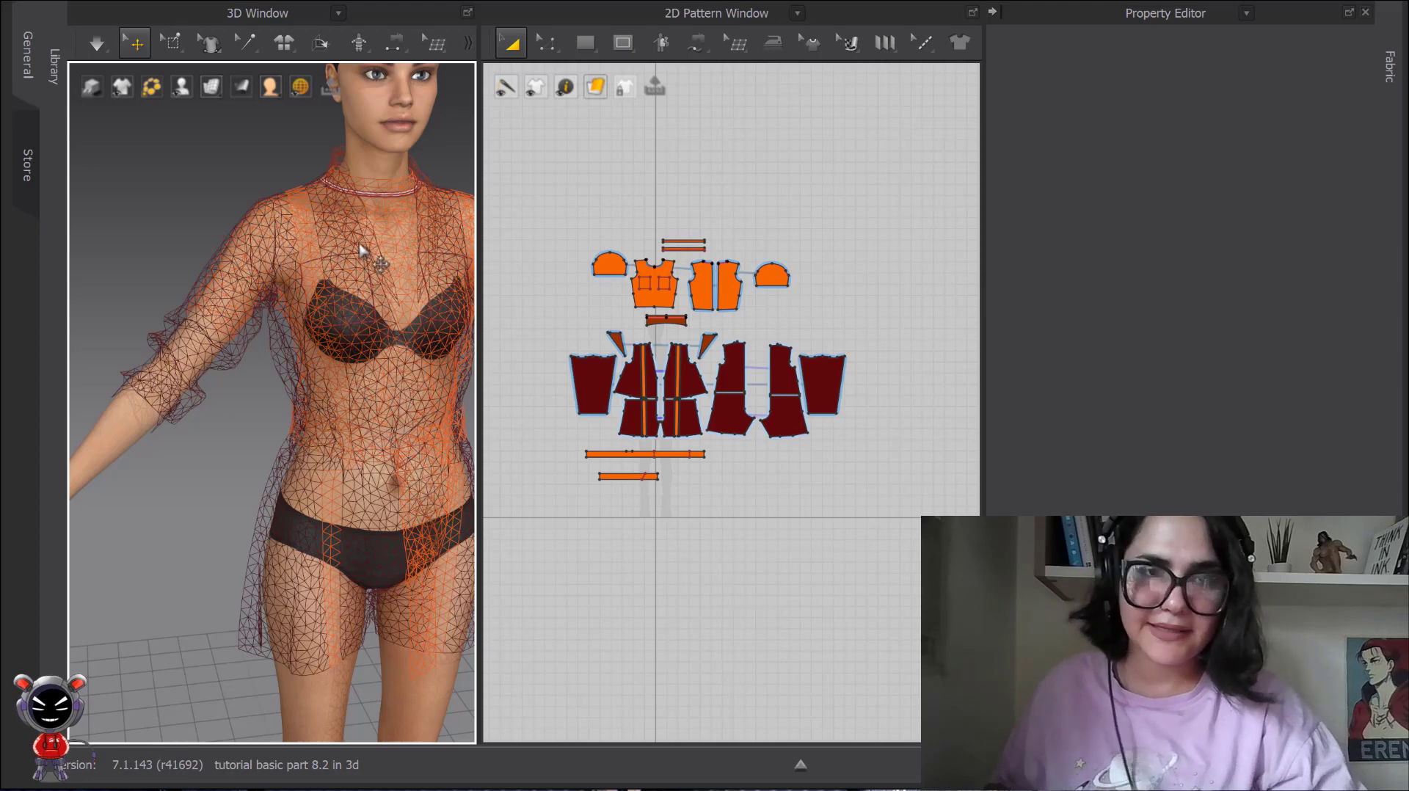
right_click(204, 270)
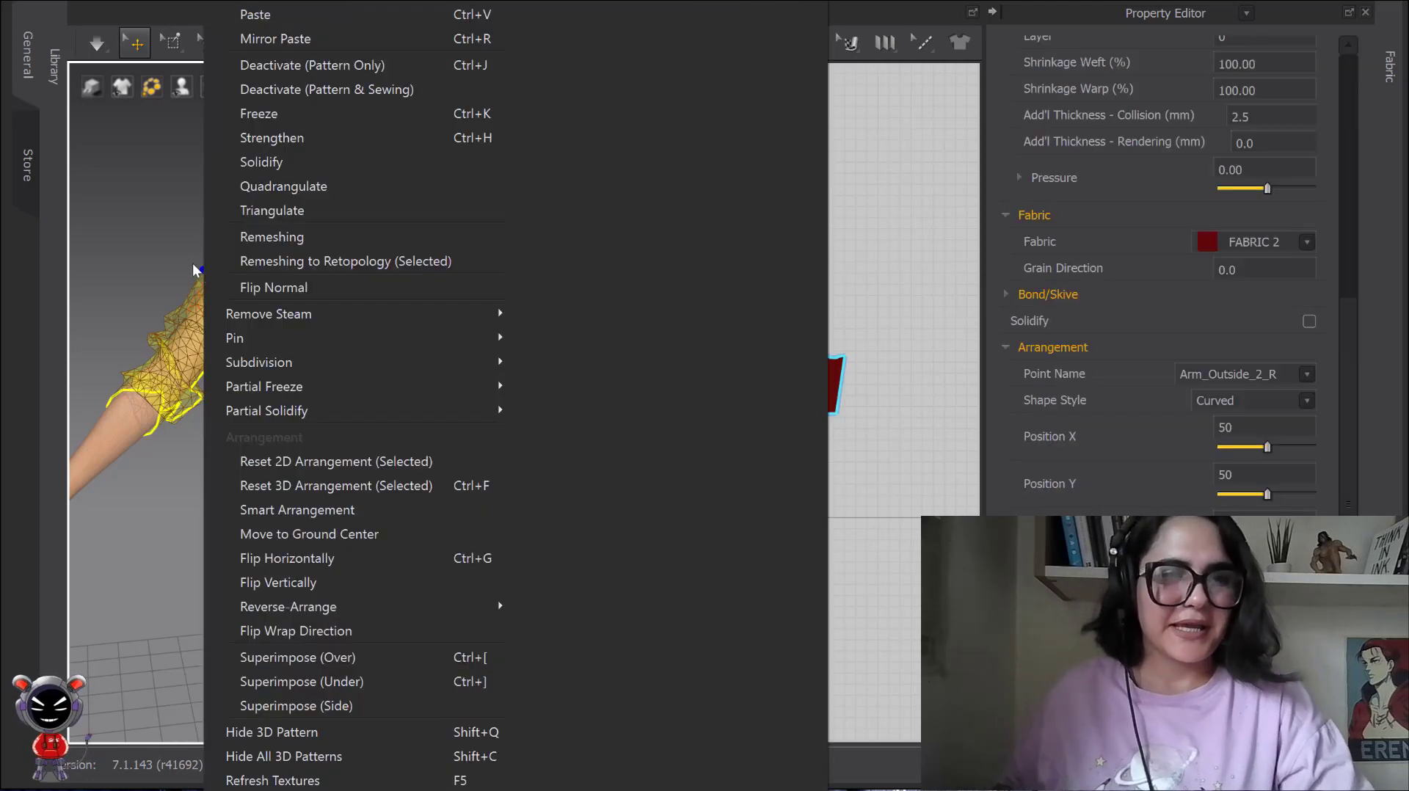
left_click(270, 188)
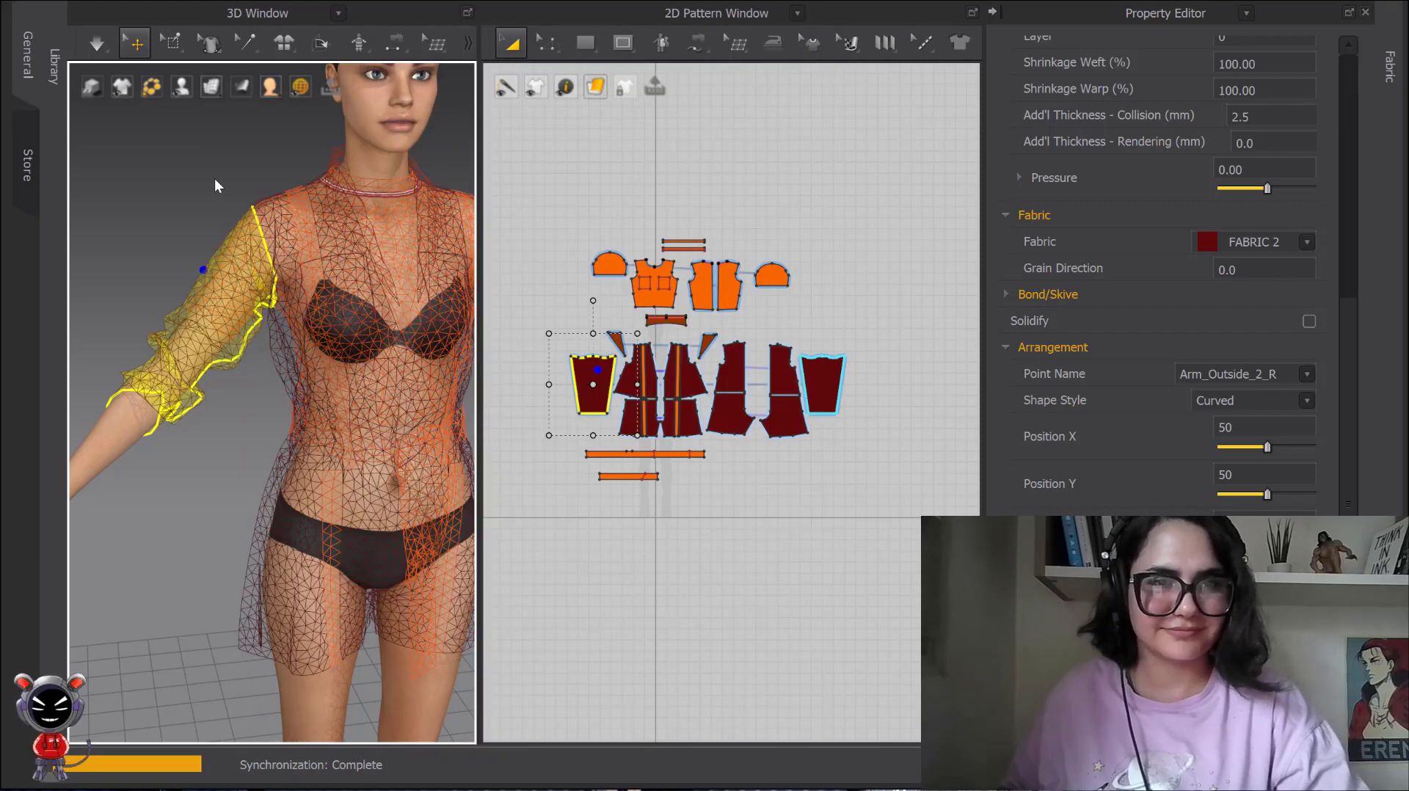
scroll(321, 301, "up", 10)
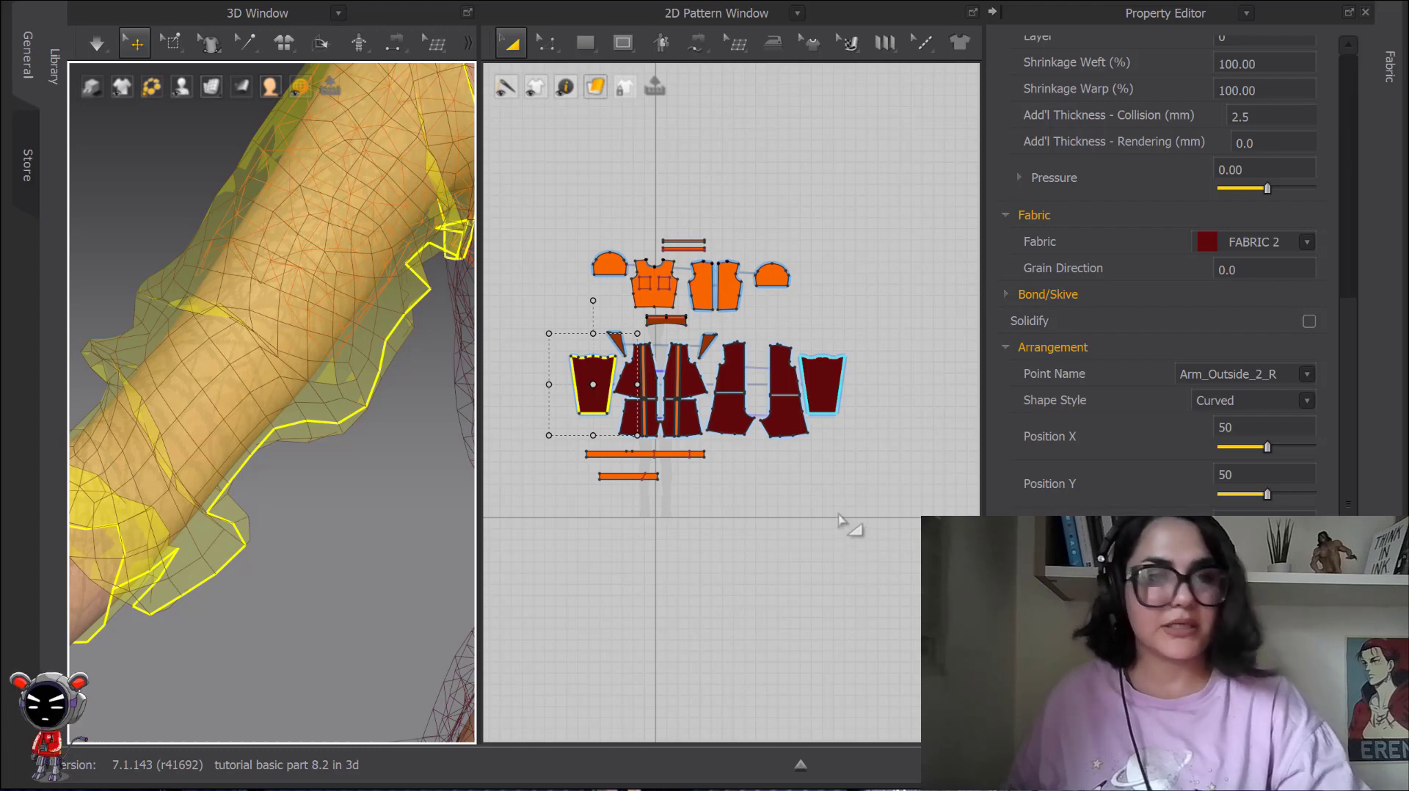
scroll(422, 440, "down", 8)
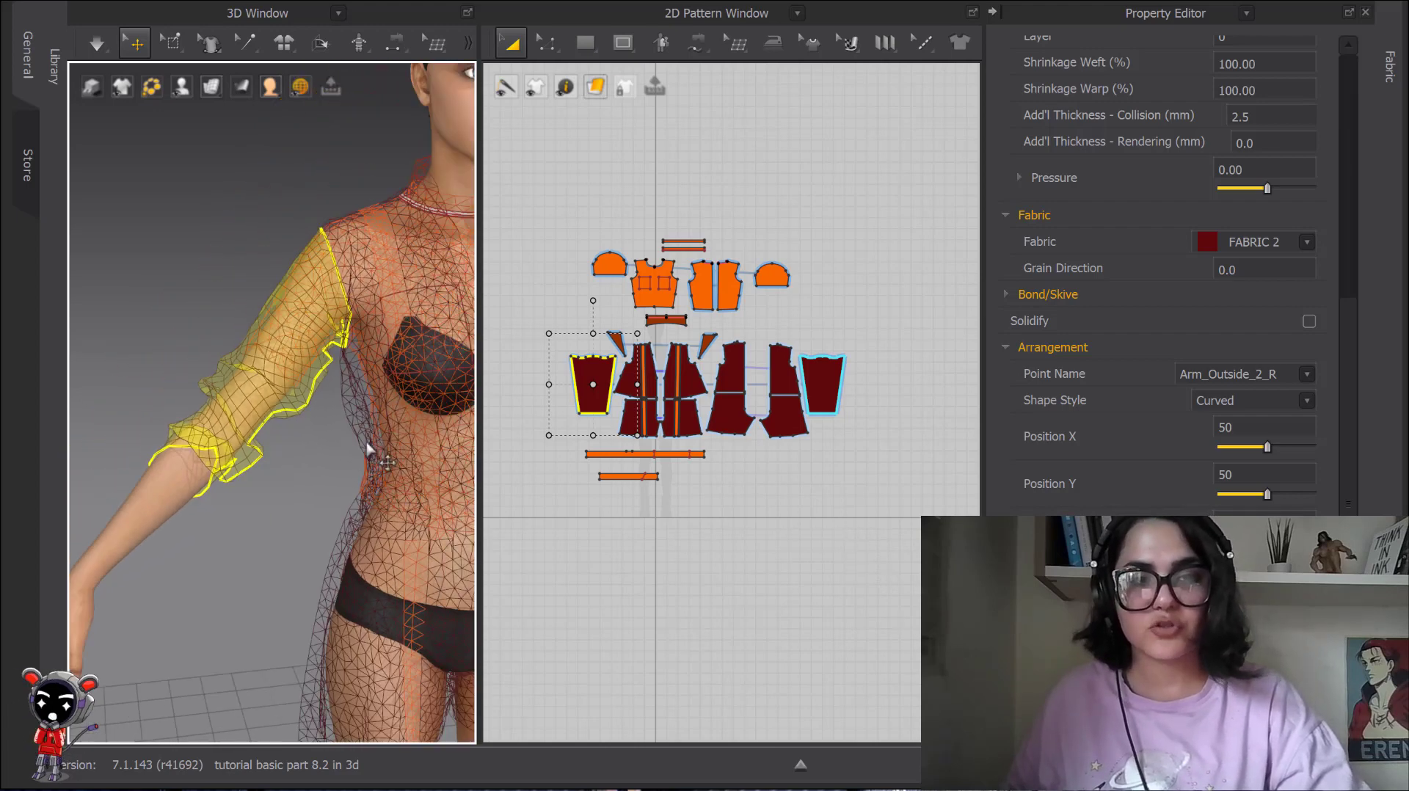
middle_click_drag(368, 449, 278, 445)
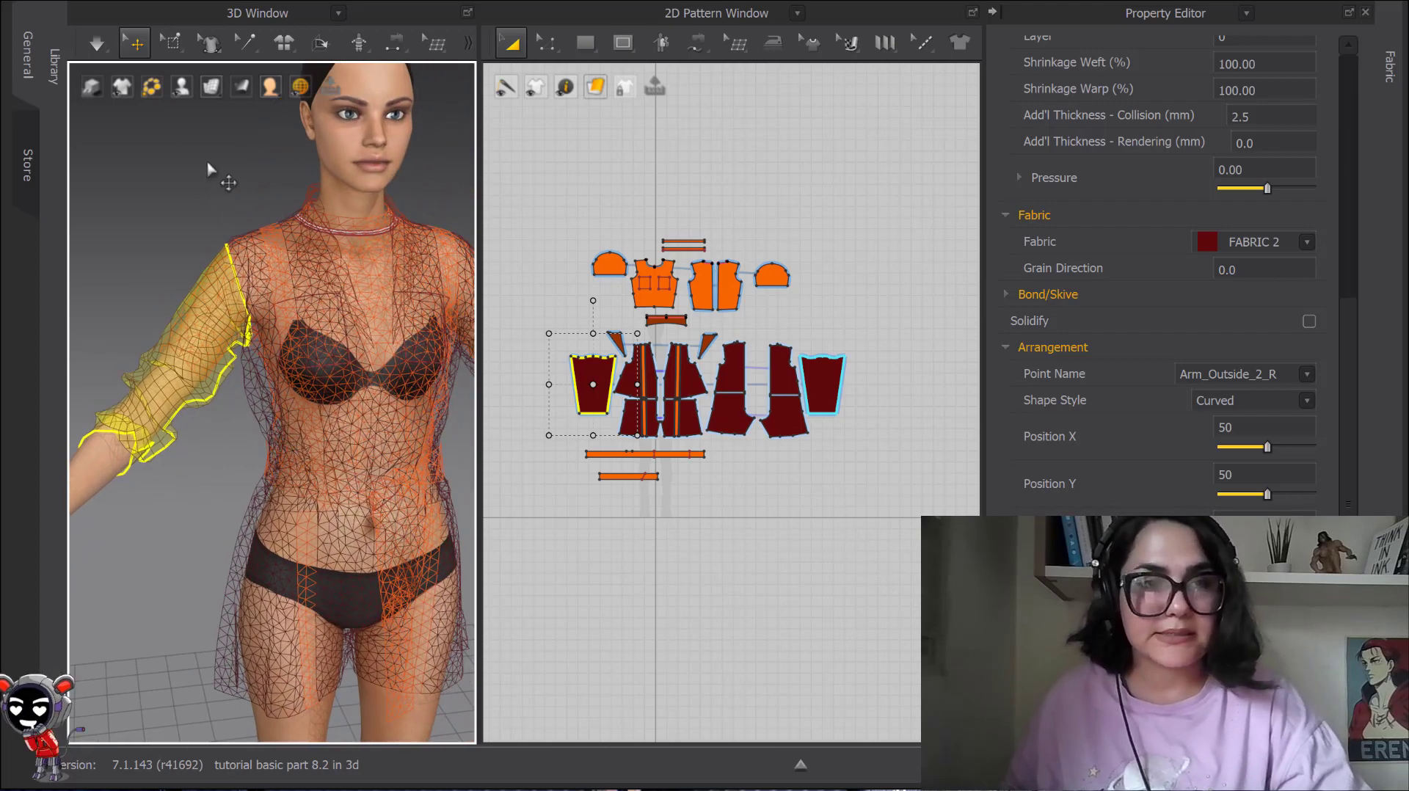
Switch the garment display to Textured Surface, leaving the Remeshing and Flip Normal options unapplied and the patterns deselected.
right_click(273, 286)
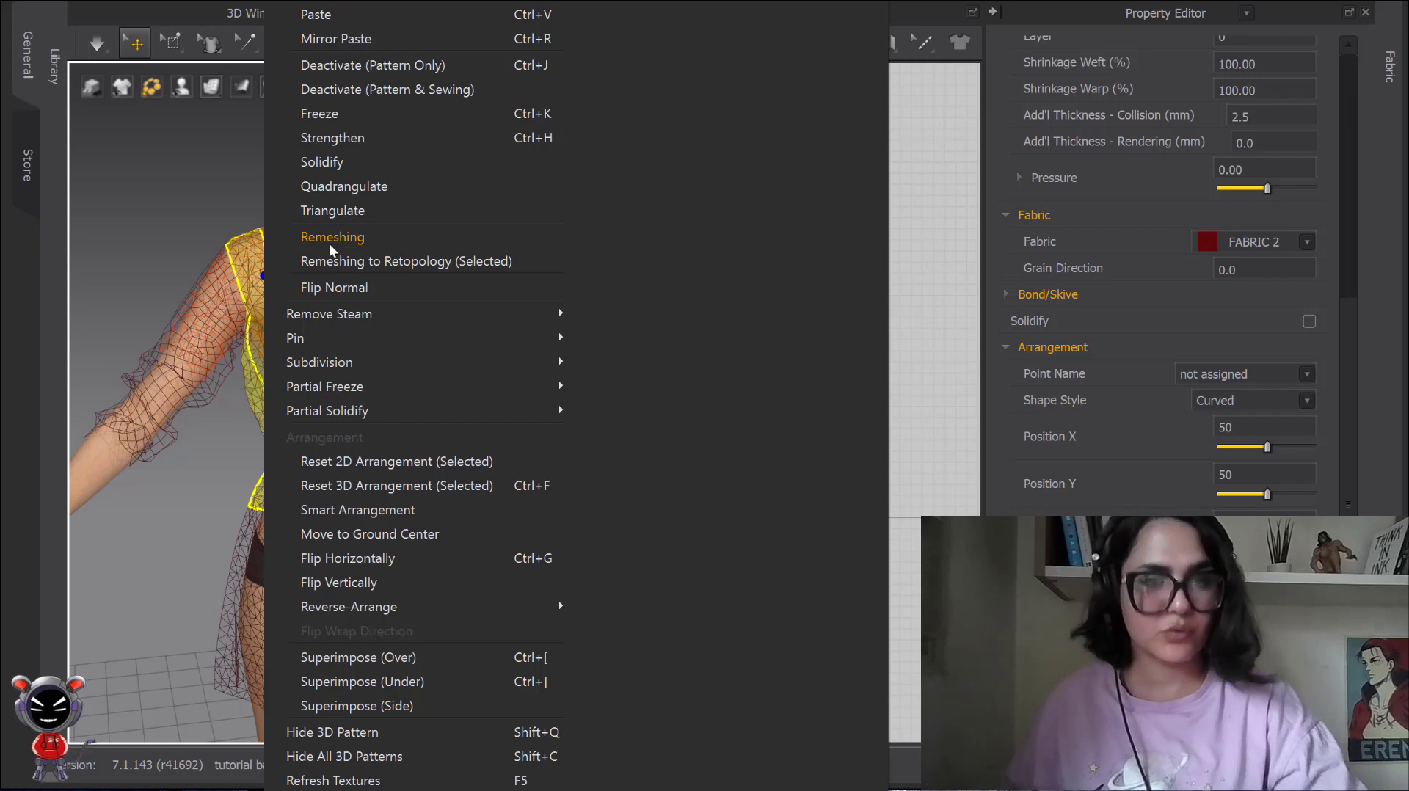
left_click(228, 192)
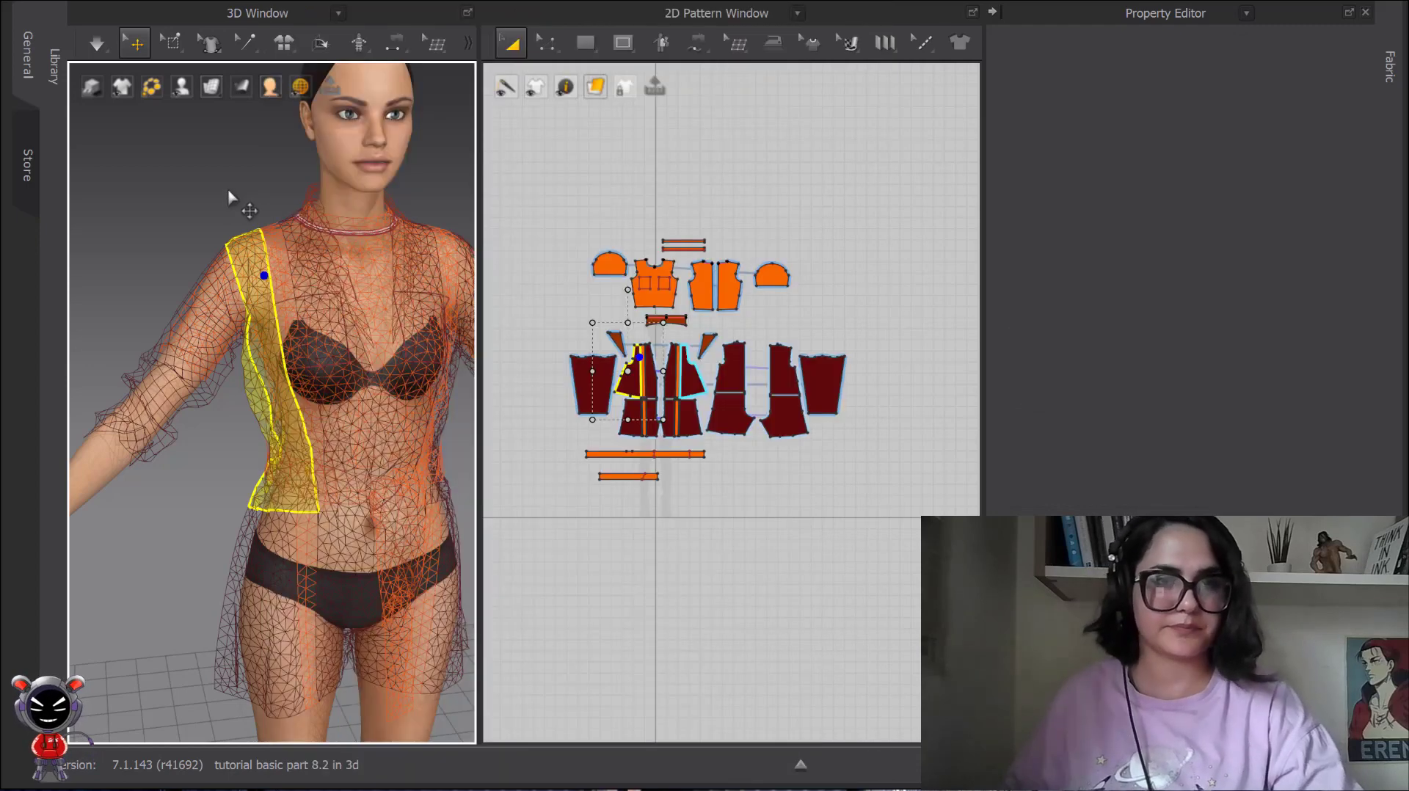
left_click(211, 87)
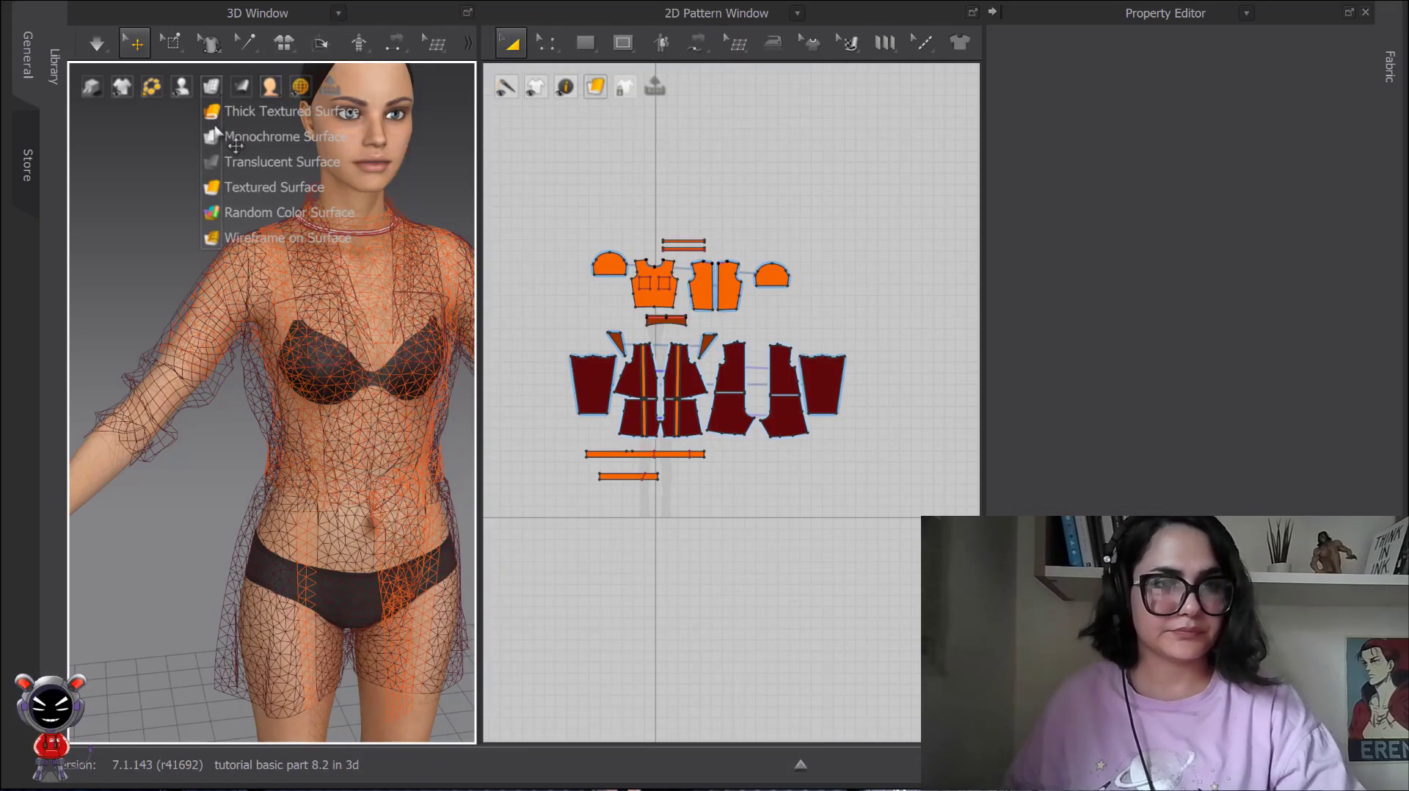
left_click(218, 188)
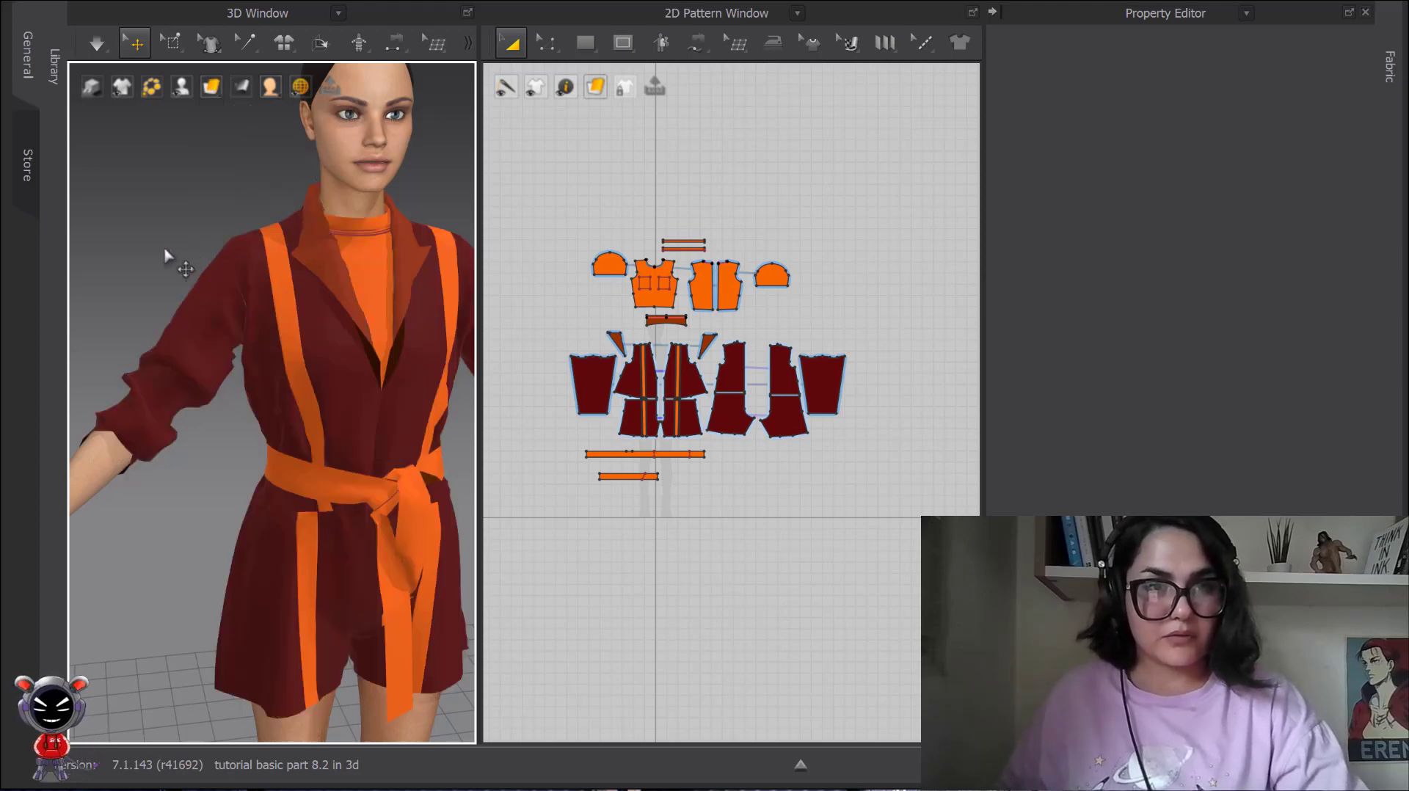
scroll(181, 238, "down", 3)
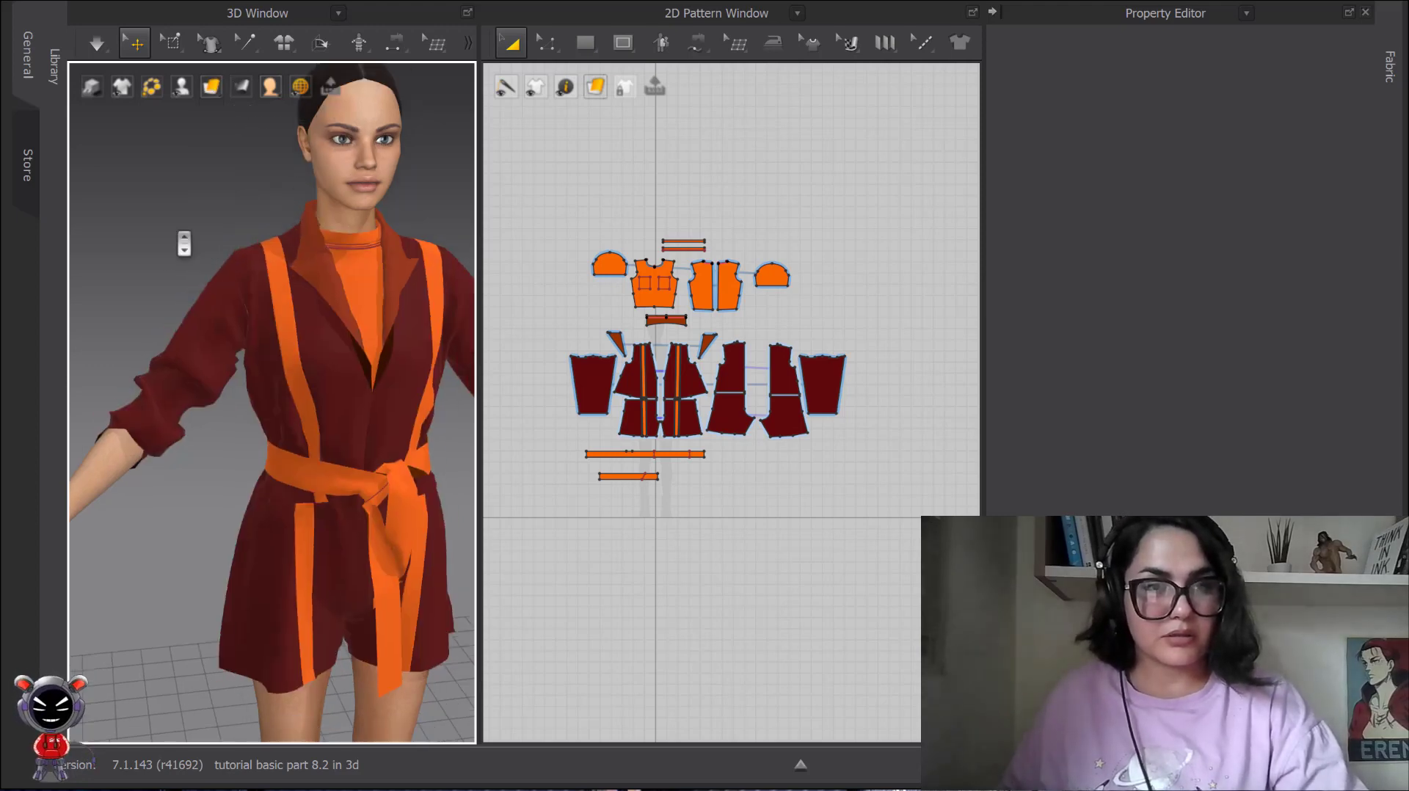
right_click(235, 323)
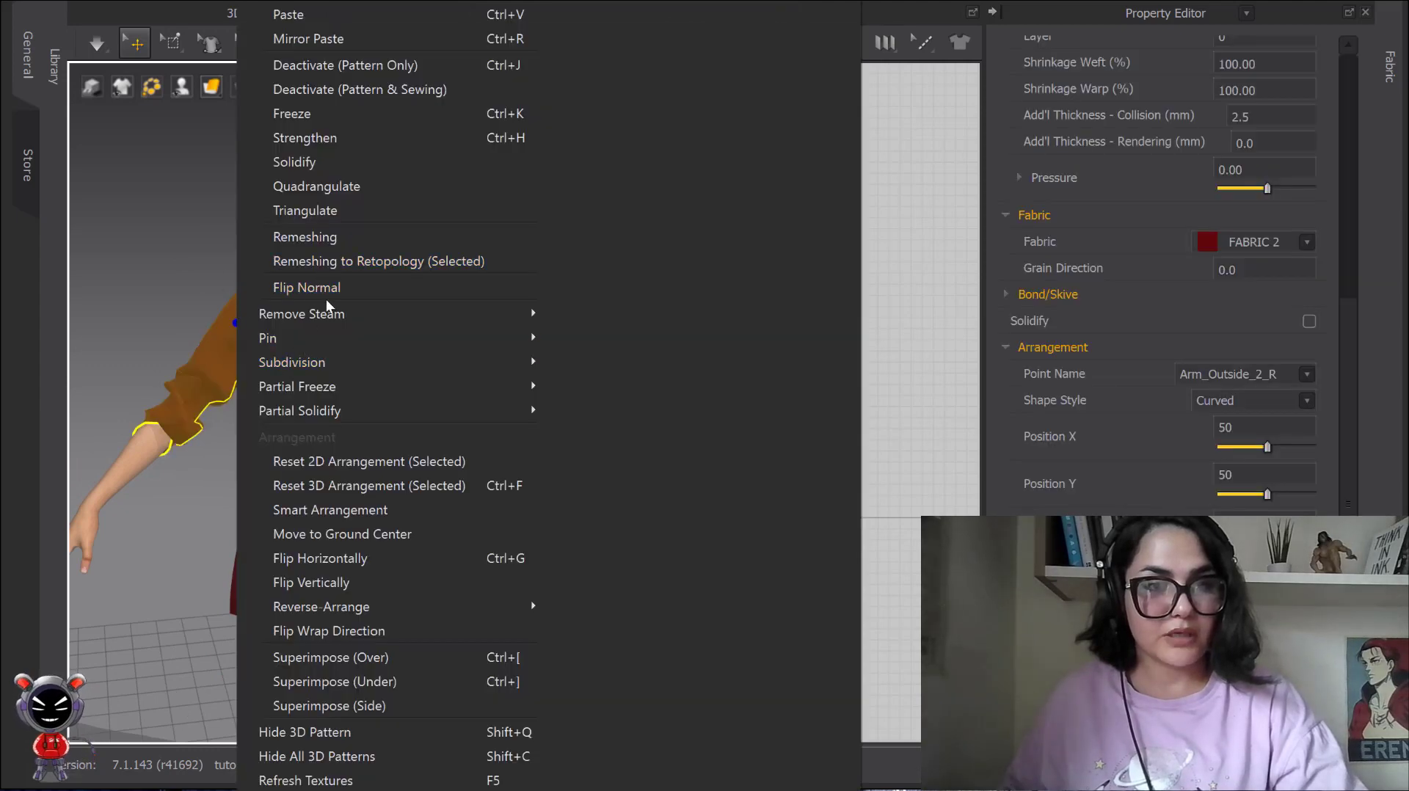
left_click(237, 286)
scroll(499, 326, "up", 5)
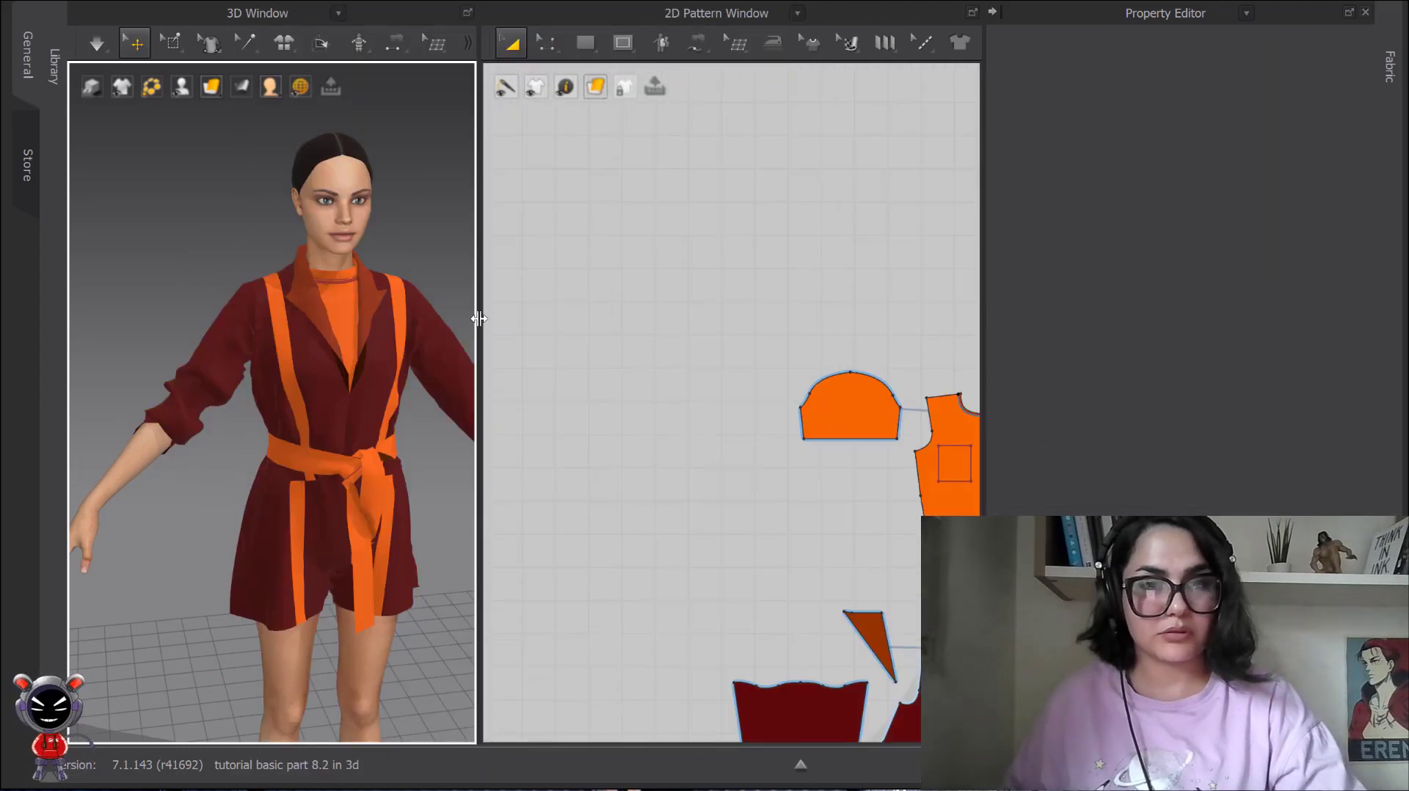
scroll(406, 338, "down", 4)
middle_click_drag(791, 445, 646, 169)
middle_click_drag(791, 285, 659, 75)
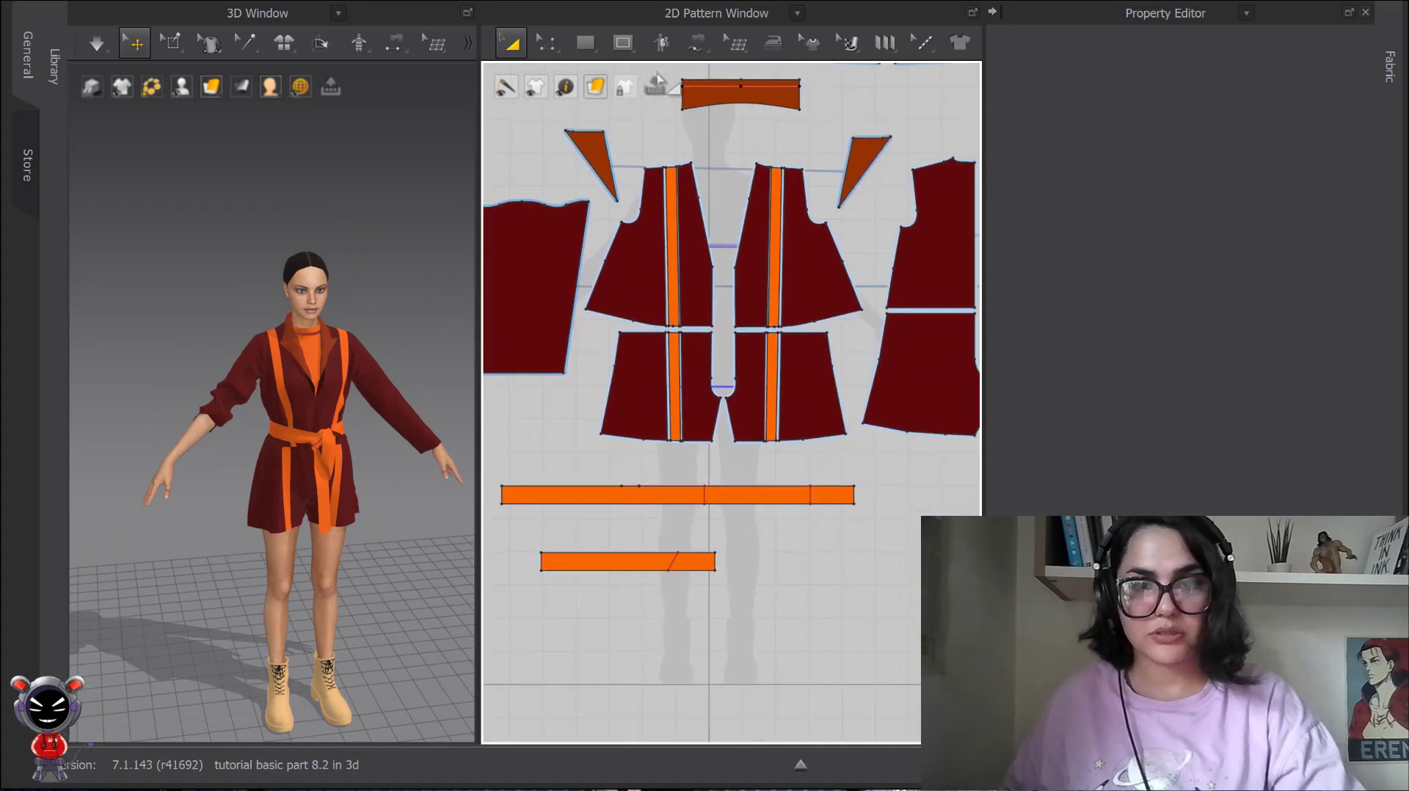
scroll(605, 139, "up", 7)
middle_click_drag(807, 378, 763, 202)
scroll(711, 169, "up", 3)
scroll(763, 201, "down", 2)
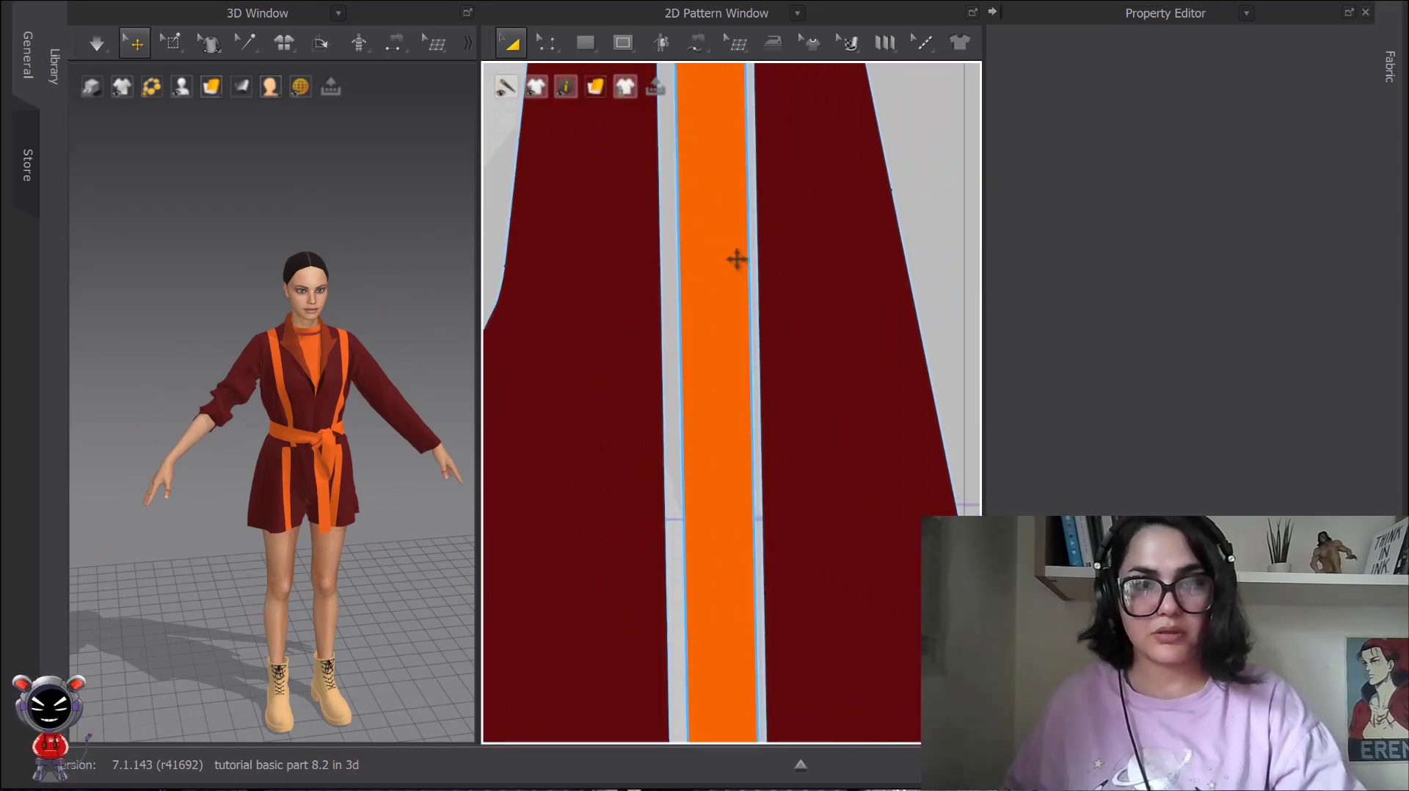
left_click(730, 250)
right_click(712, 188)
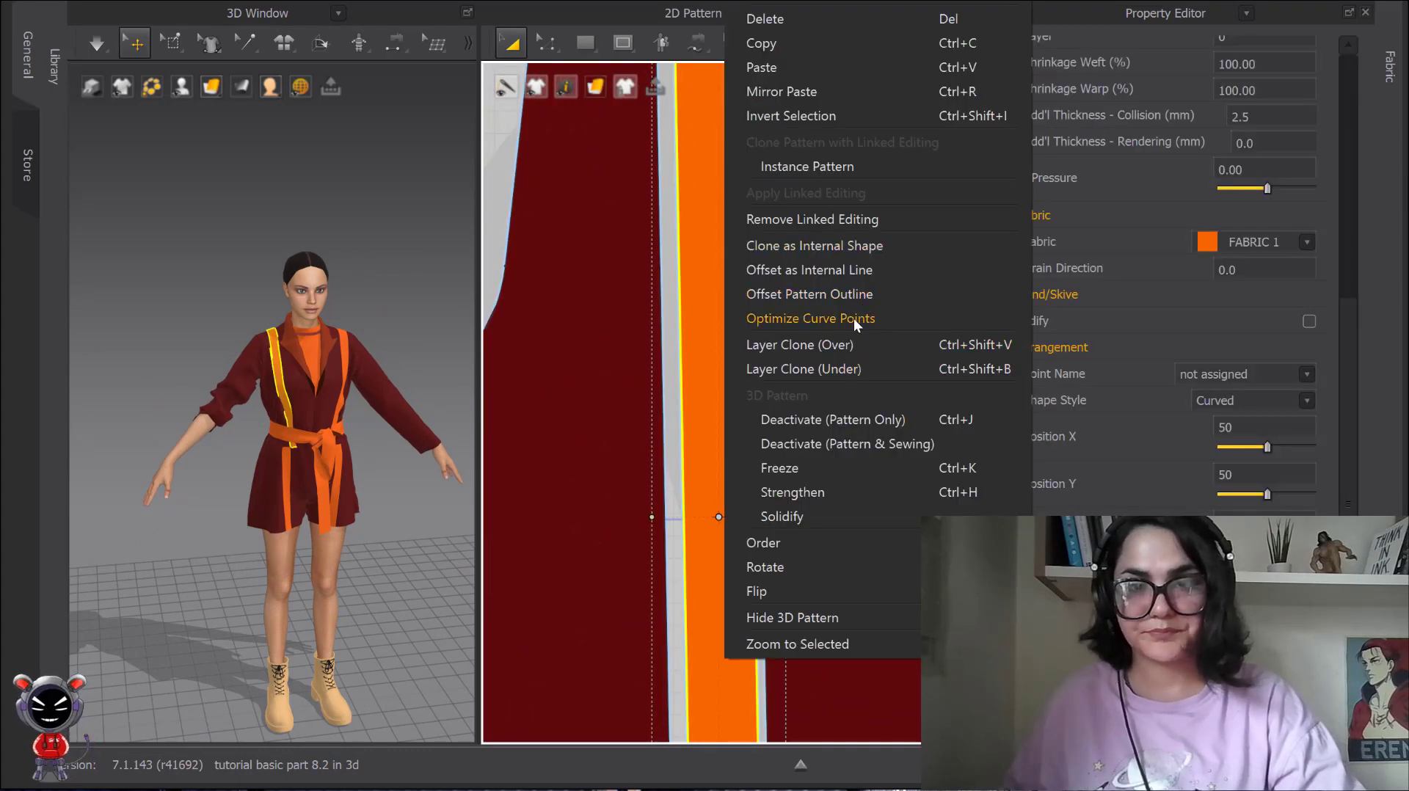
left_click(827, 345)
scroll(833, 326, "down", 5)
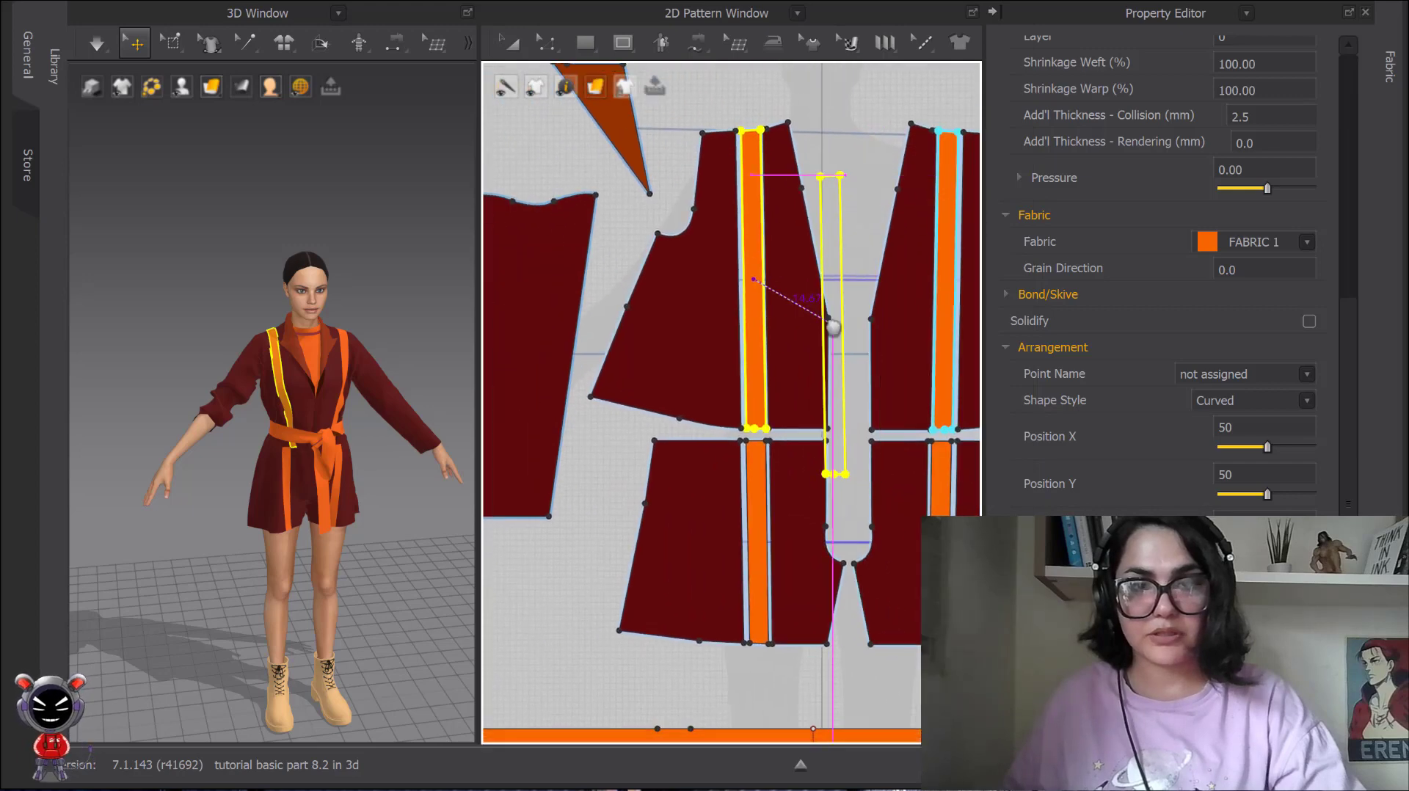
scroll(665, 367, "down", 2)
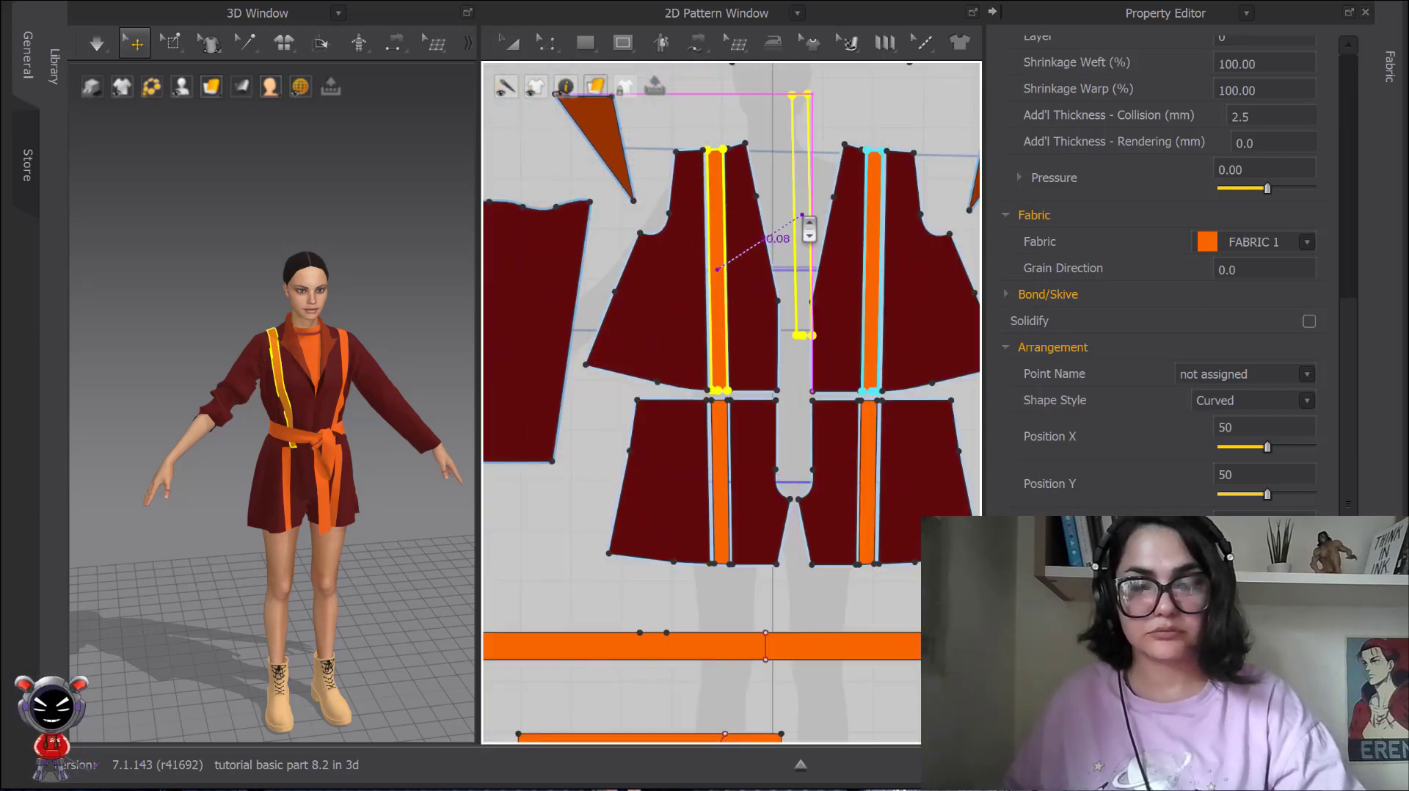
key("Escape")
Layer-clone the right upper front's orange stripe with Layer Clone (Under), placing the copy between the two jacket fronts in the 2D pattern.
right_click(701, 223)
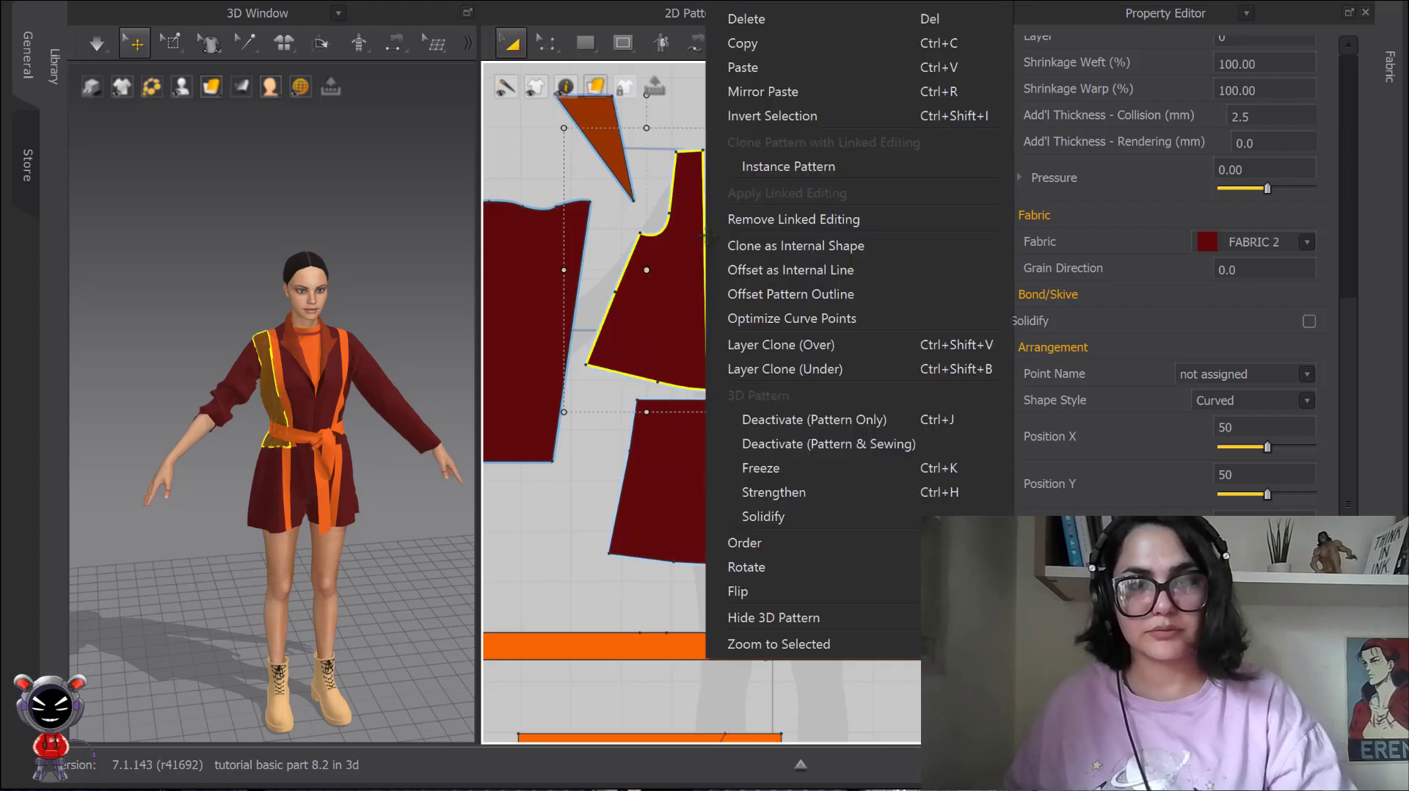
left_click(690, 121)
left_click(725, 210)
right_click(723, 212)
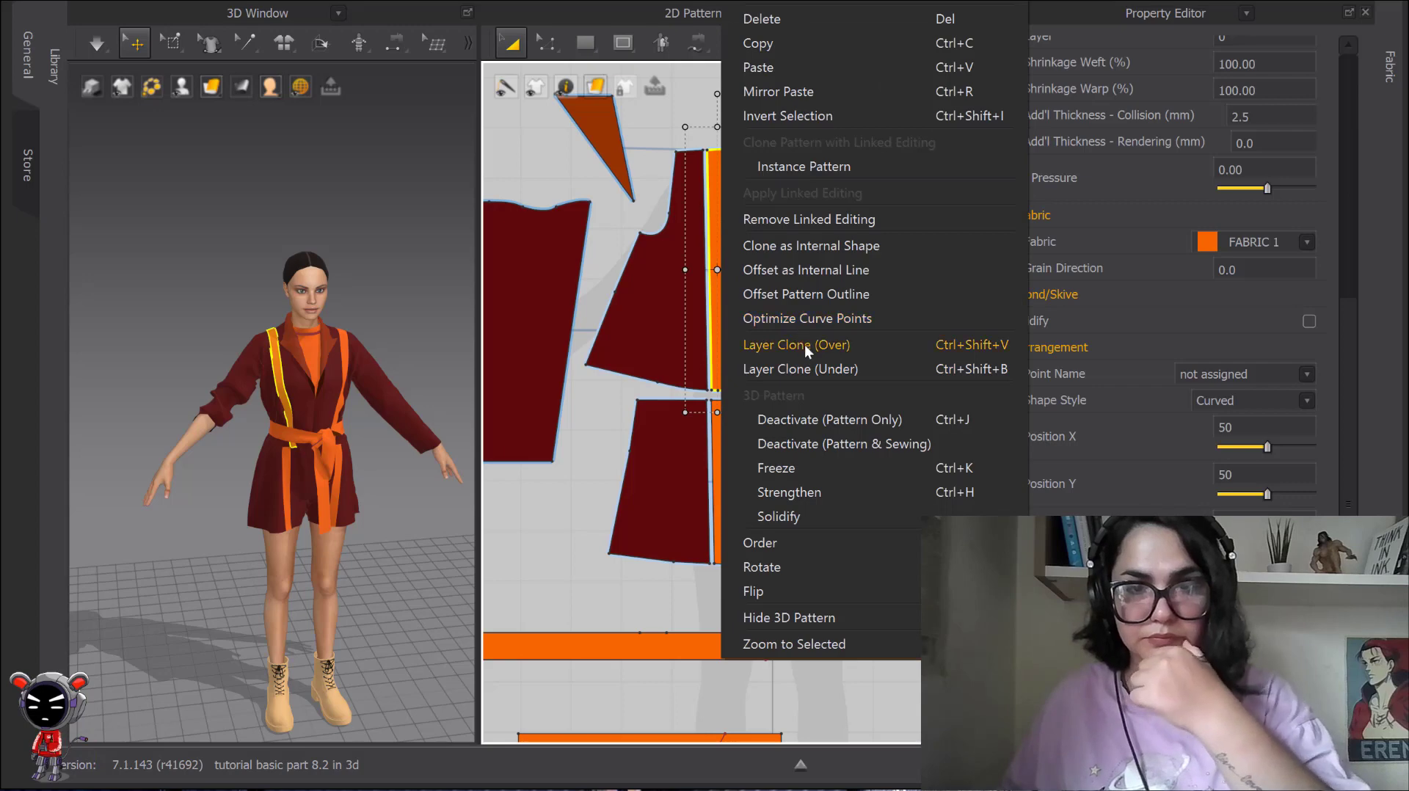
left_click(805, 369)
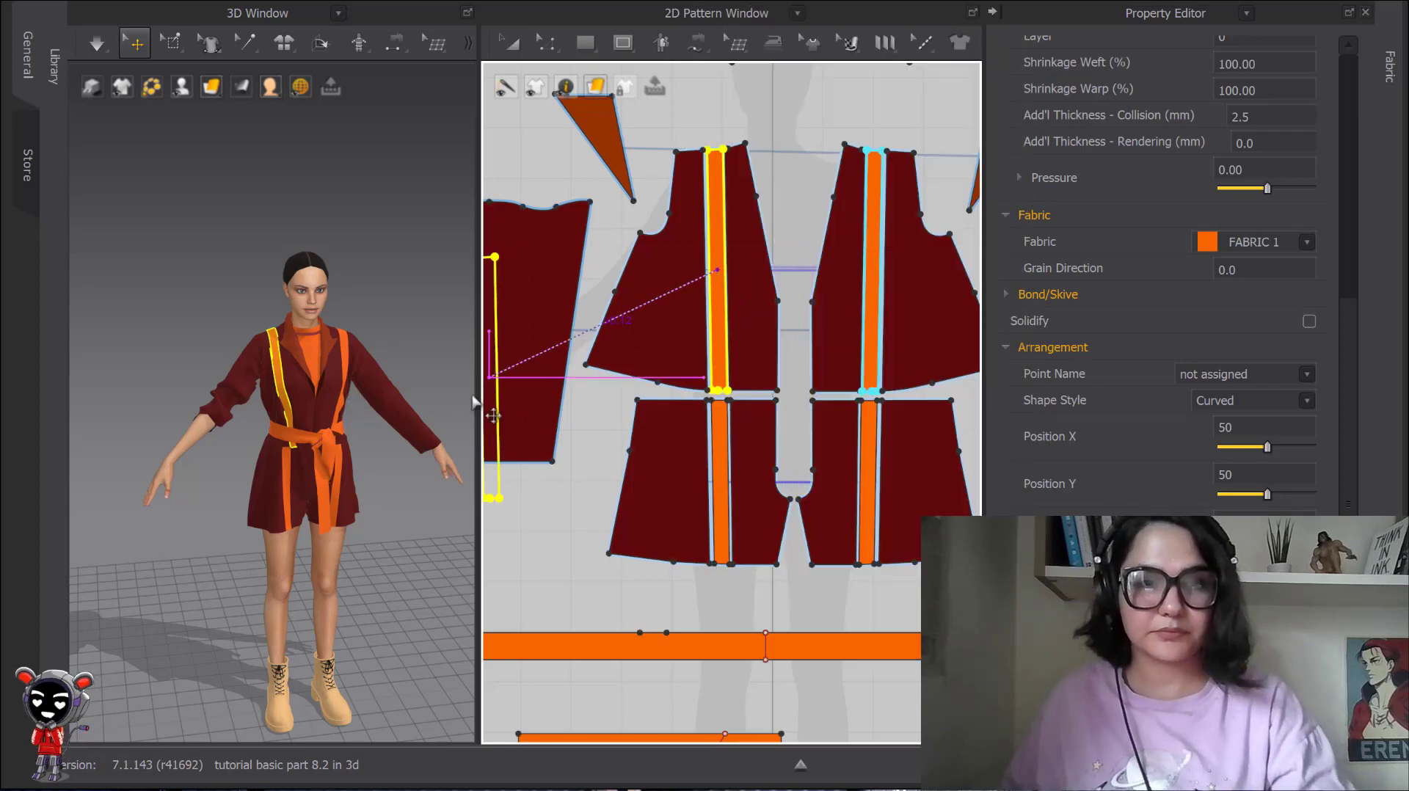
middle_click_drag(775, 244, 701, 316)
left_click(735, 272)
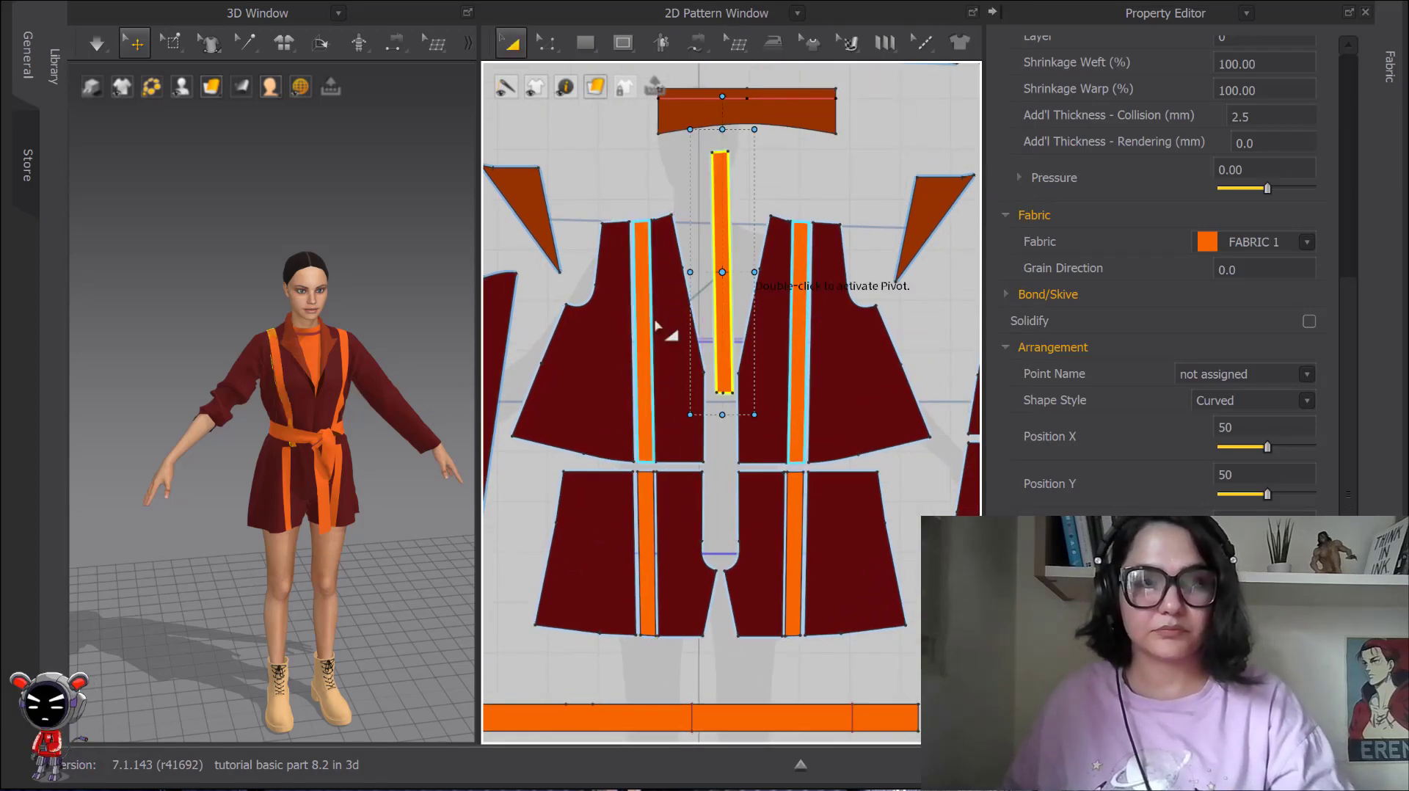
Hide the two dark red upper front pieces on the jacket's right side in 3D to expose the layered stripes.
scroll(290, 255, "up", 5)
scroll(290, 256, "up", 2)
right_click_drag(308, 254, 367, 283)
left_click(315, 318)
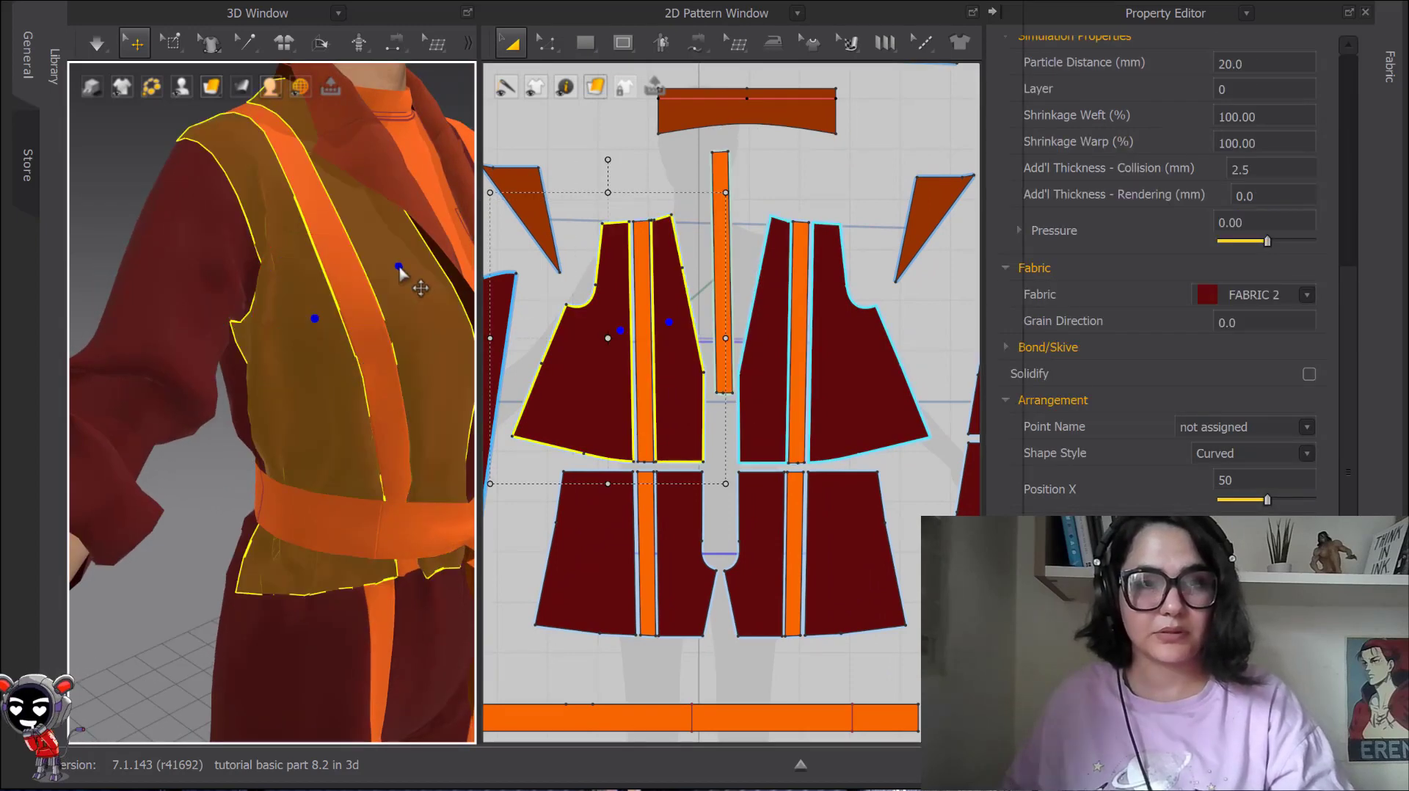
right_click(402, 274)
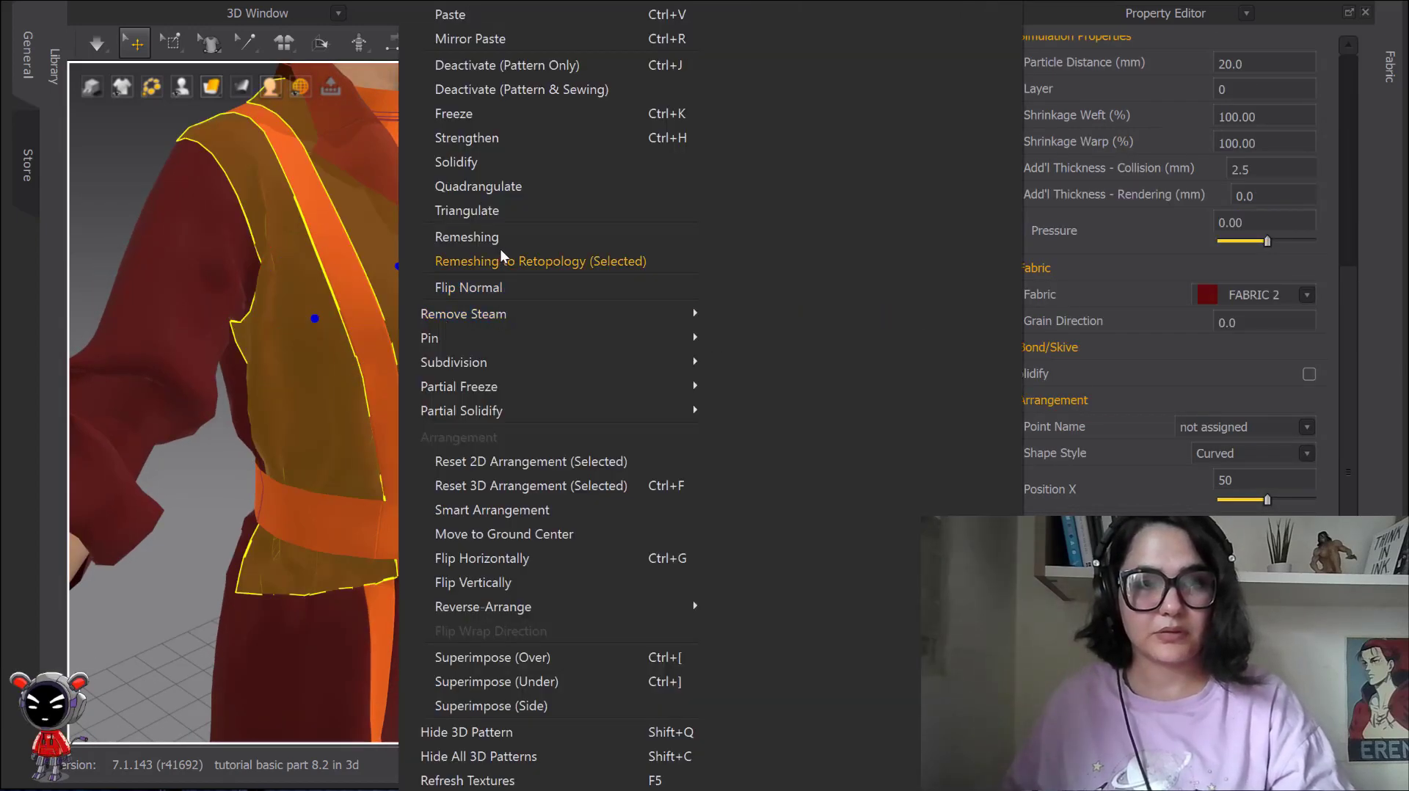
left_click(496, 730)
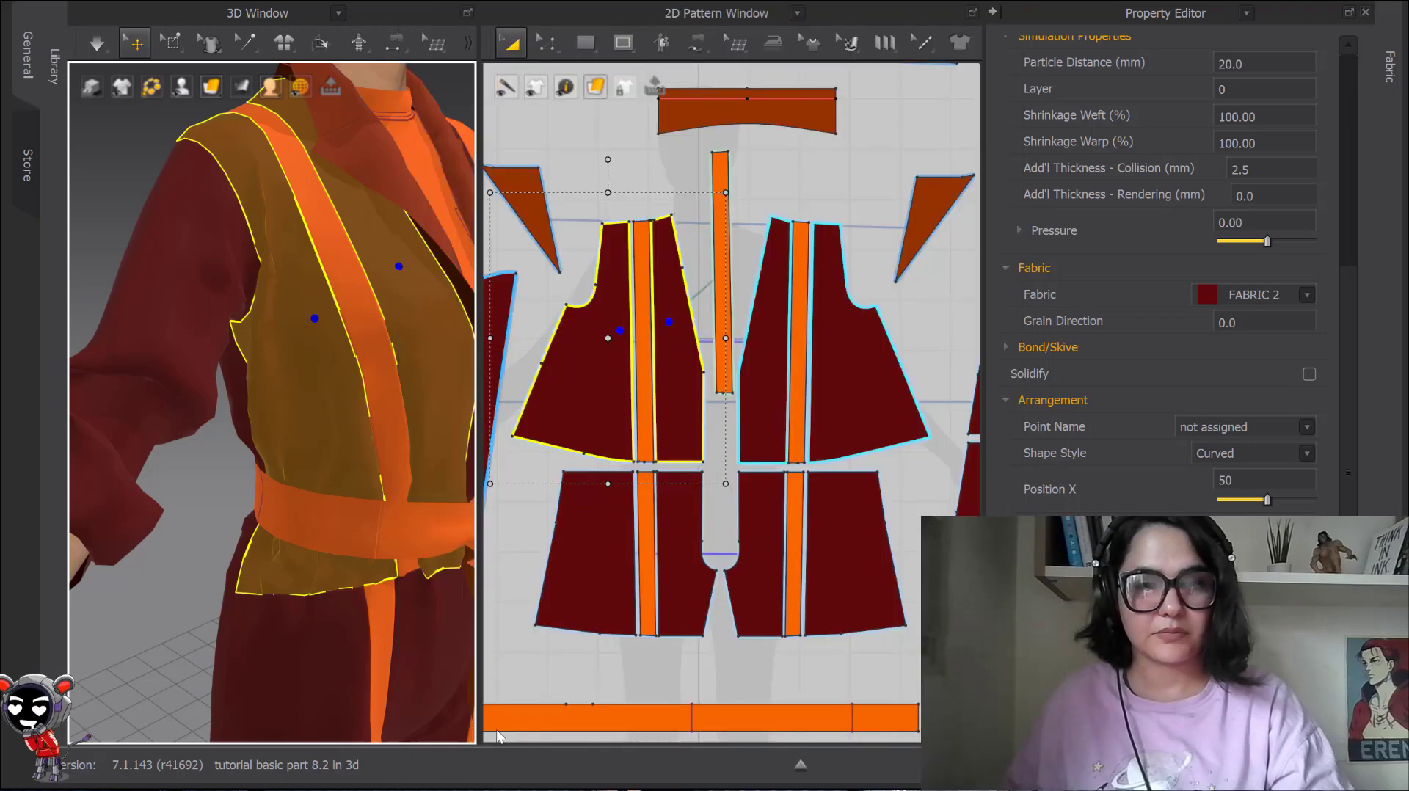
scroll(338, 325, "up", 5)
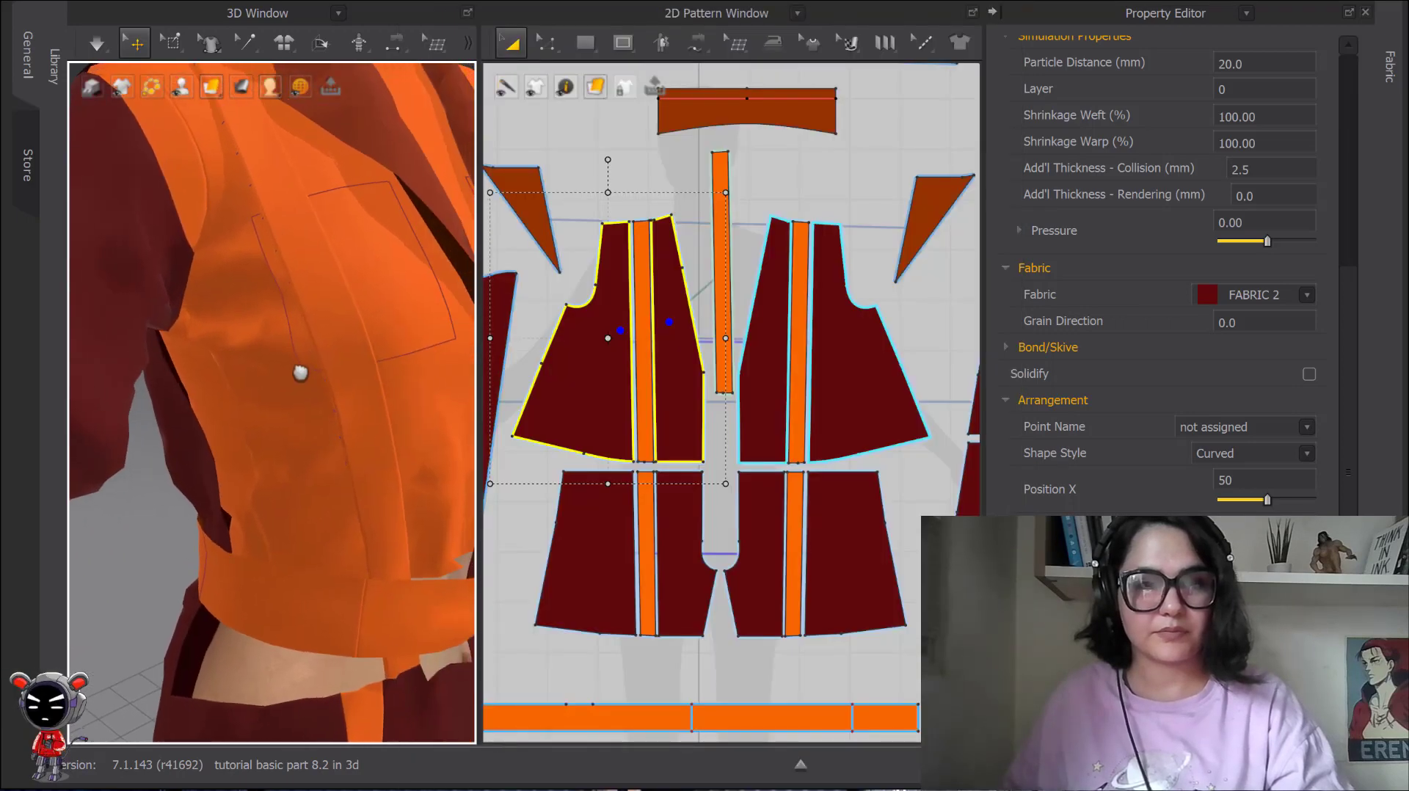
Examine the original orange stripe, its cloned under-layer and the sewing lines between them from the side, then clear the selection.
right_click_drag(355, 377, 441, 397)
left_click(441, 344)
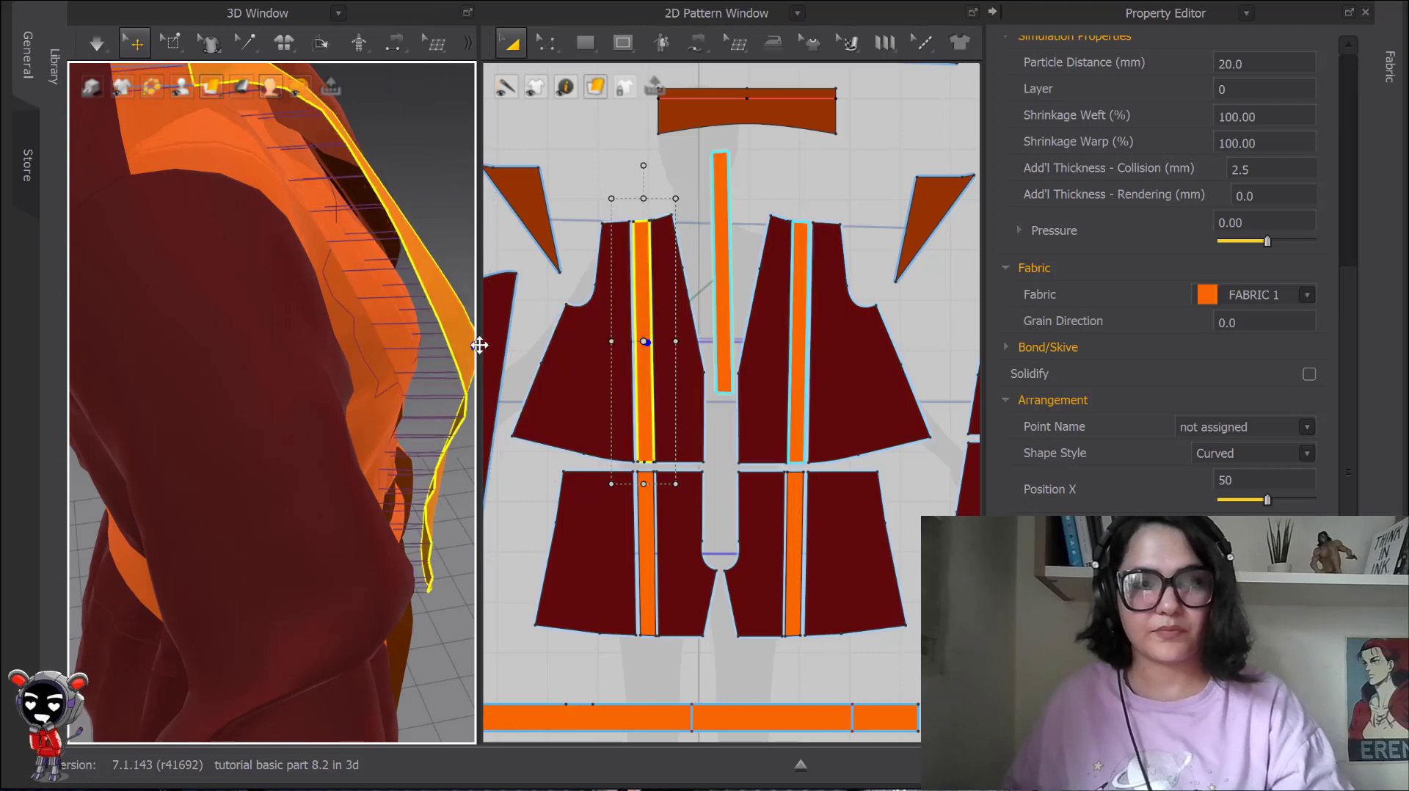
right_click_drag(442, 344, 302, 330)
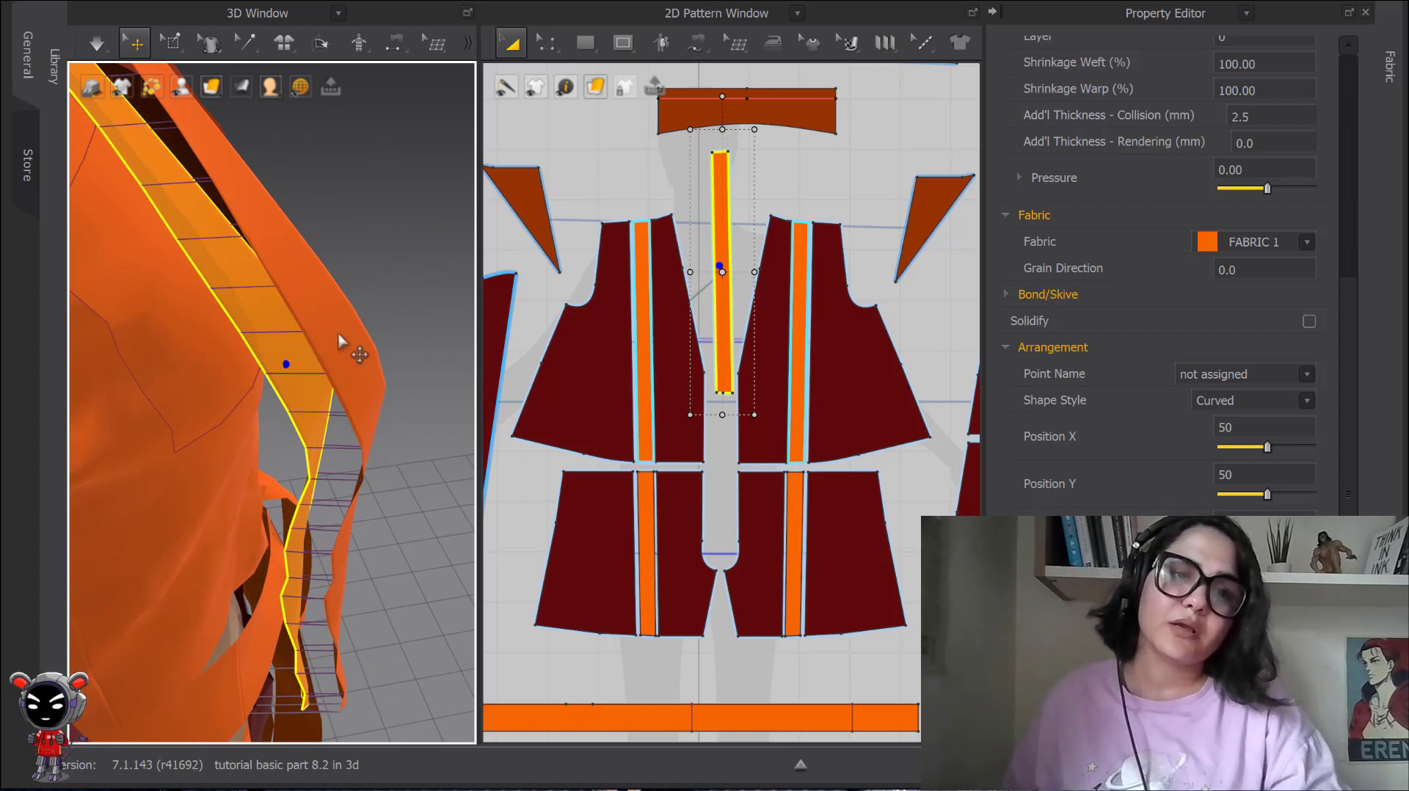
scroll(341, 324, "down", 1)
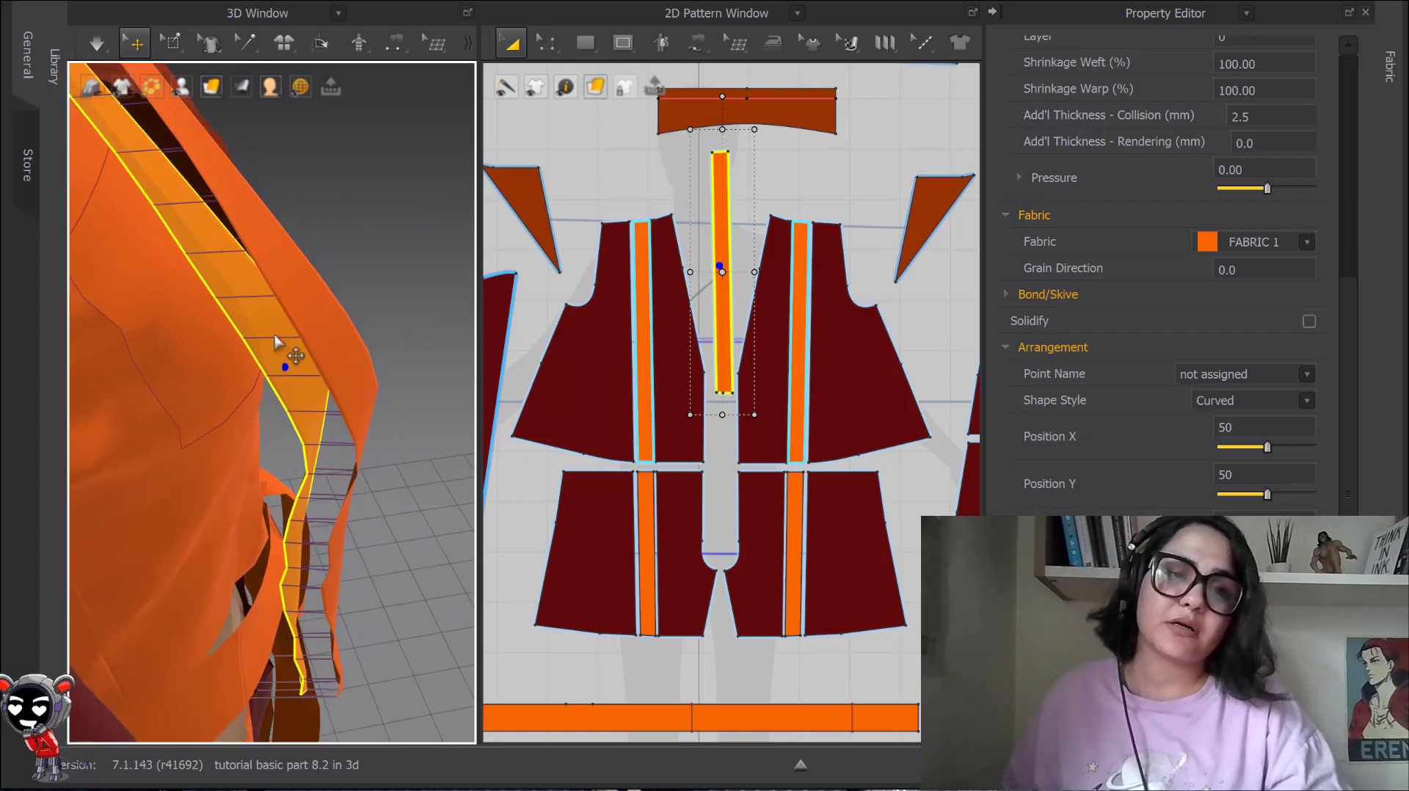
right_click_drag(305, 340, 331, 310)
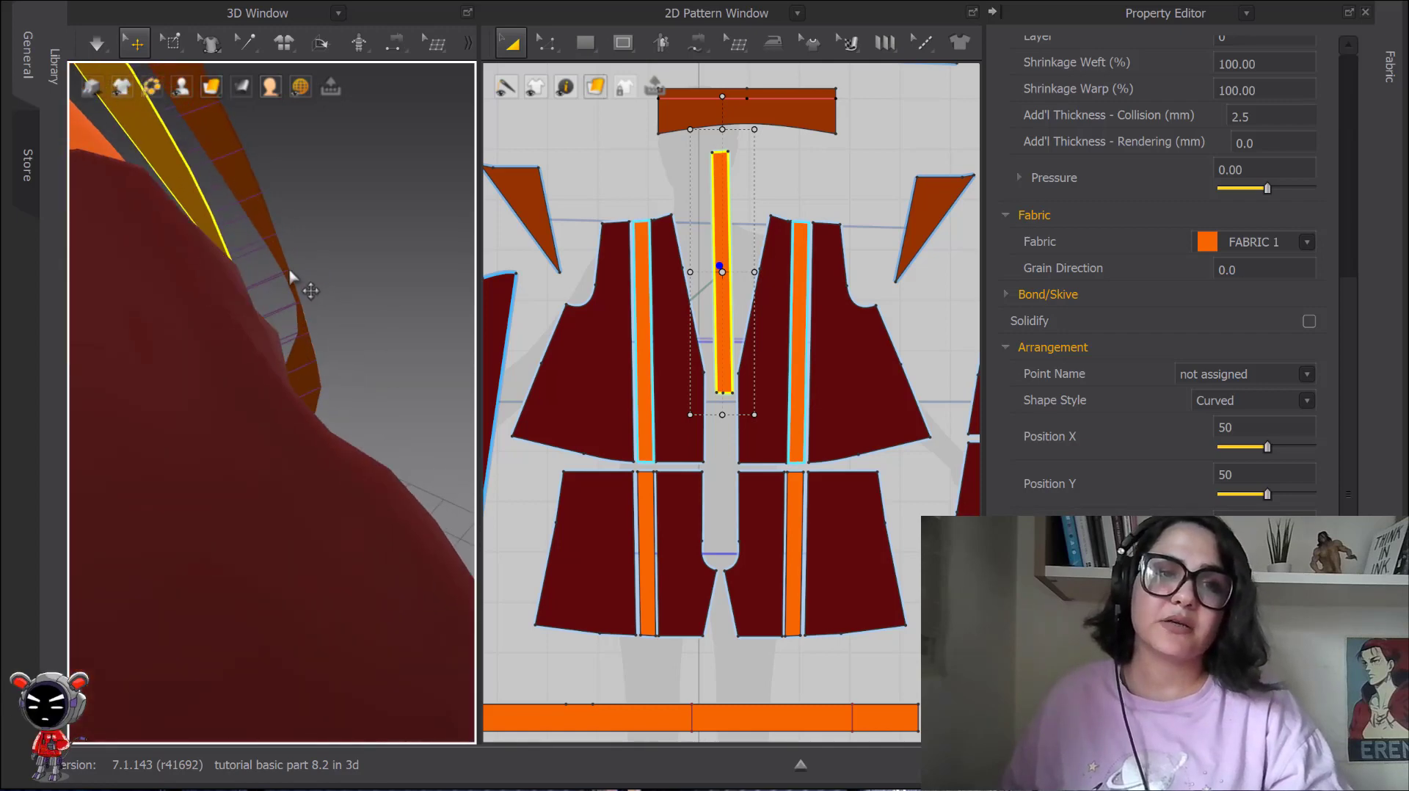
middle_click_drag(290, 278, 211, 323)
left_click_drag(217, 316, 326, 241)
left_click_drag(205, 361, 310, 280)
right_click_drag(310, 281, 289, 326)
left_click(297, 339)
middle_click_drag(299, 269, 216, 417)
right_click_drag(216, 417, 265, 494)
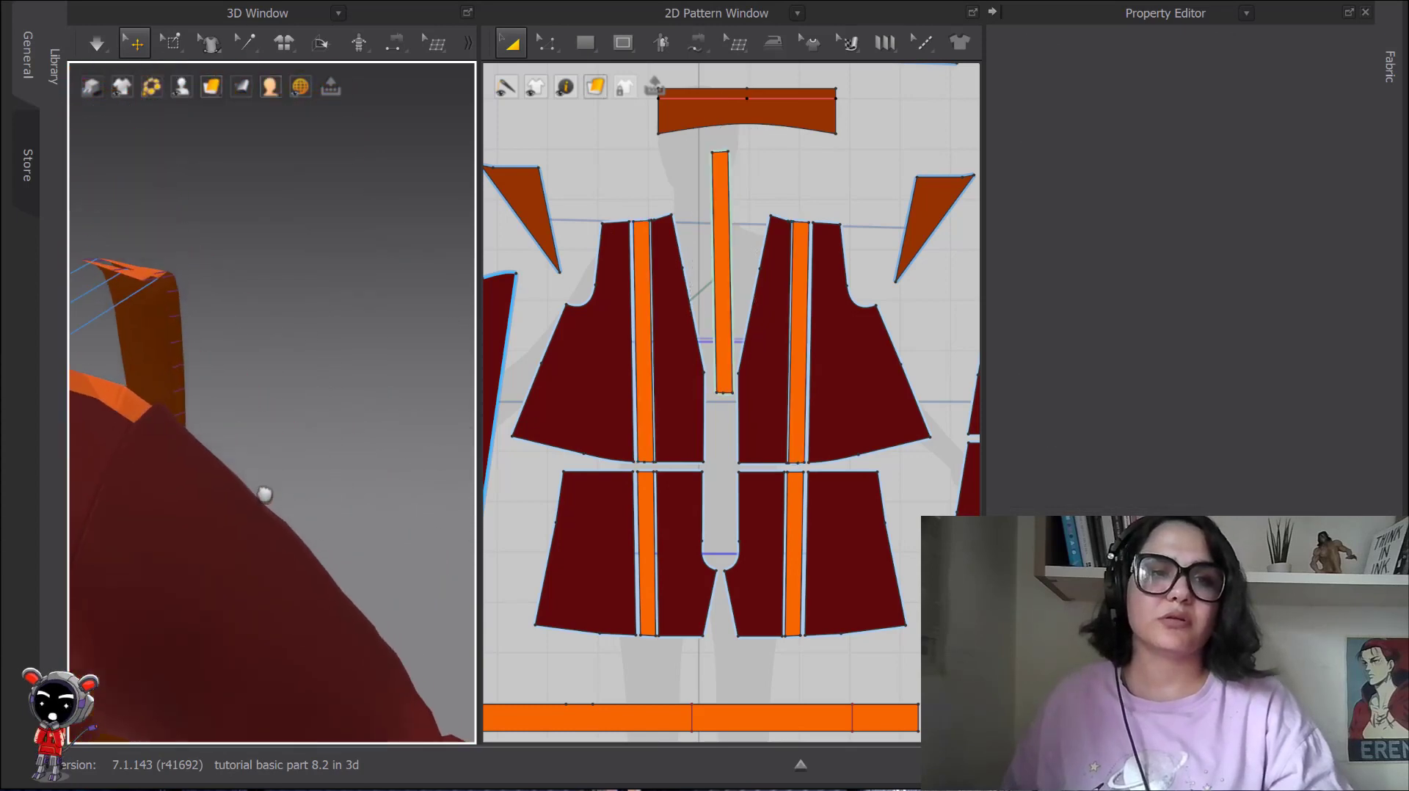
Flip the normal of the cloned orange under-layer stripe and examine both stripe layers from the side.
scroll(221, 363, "up", 3)
right_click_drag(221, 363, 326, 373)
left_click(243, 289)
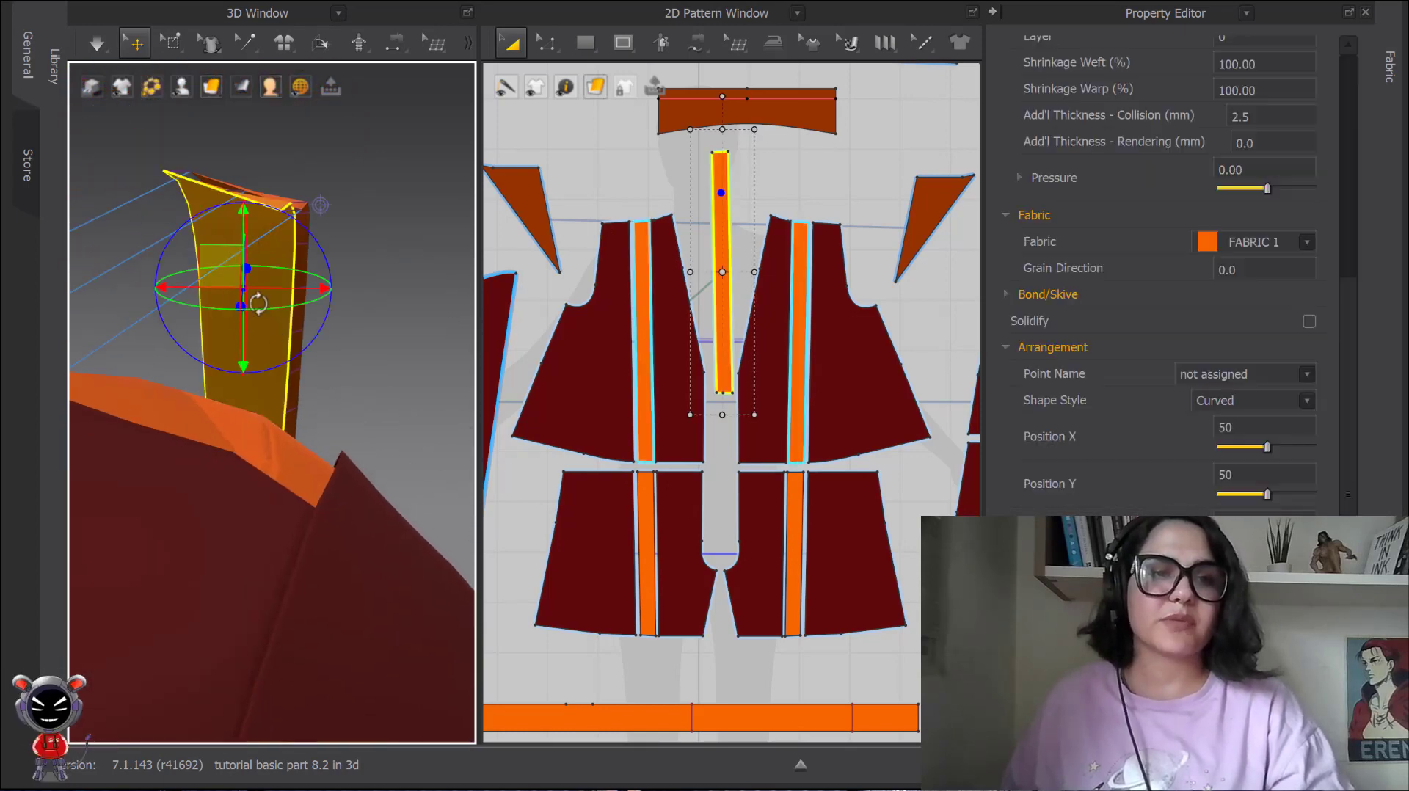
right_click(269, 340)
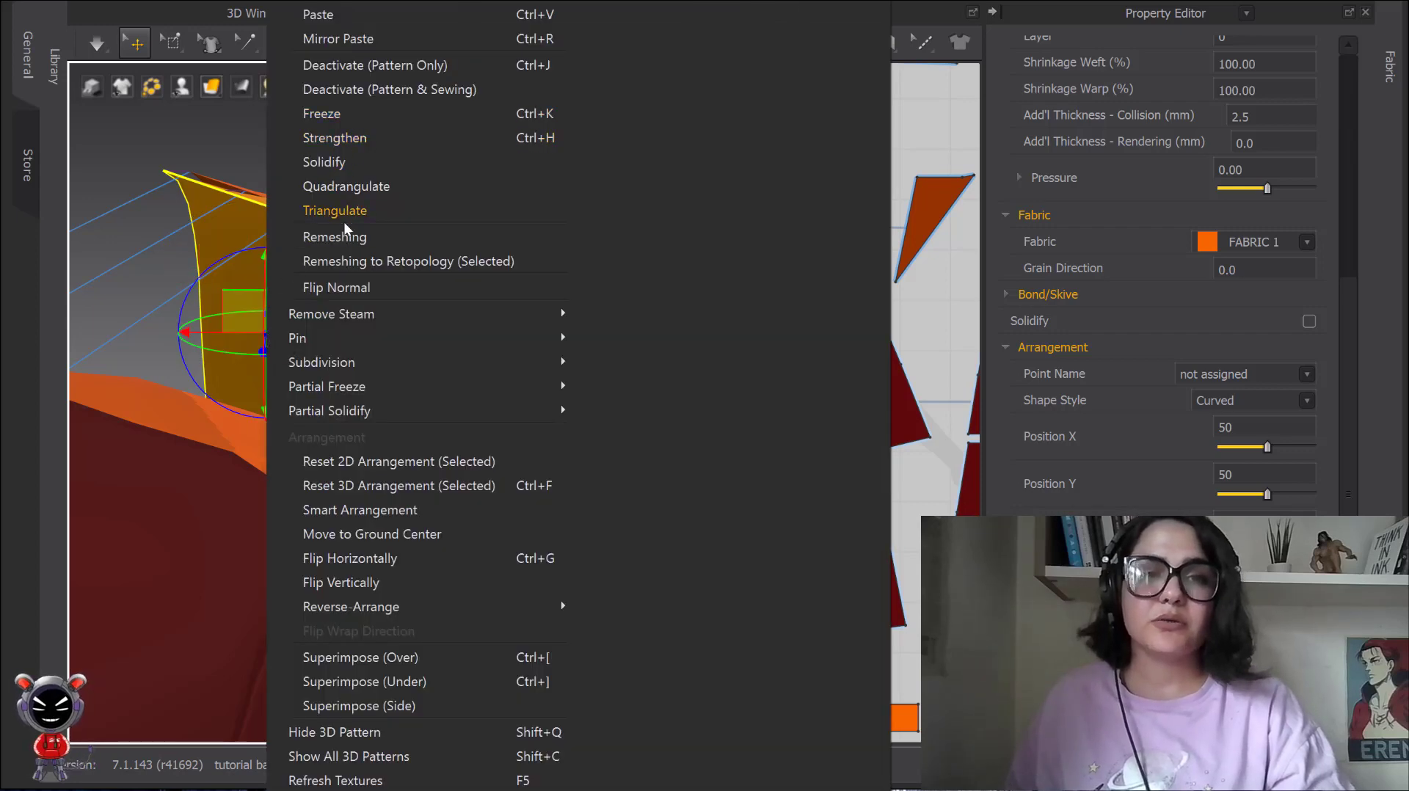
left_click(351, 288)
right_click_drag(355, 214, 266, 257)
right_click_drag(257, 506, 308, 420)
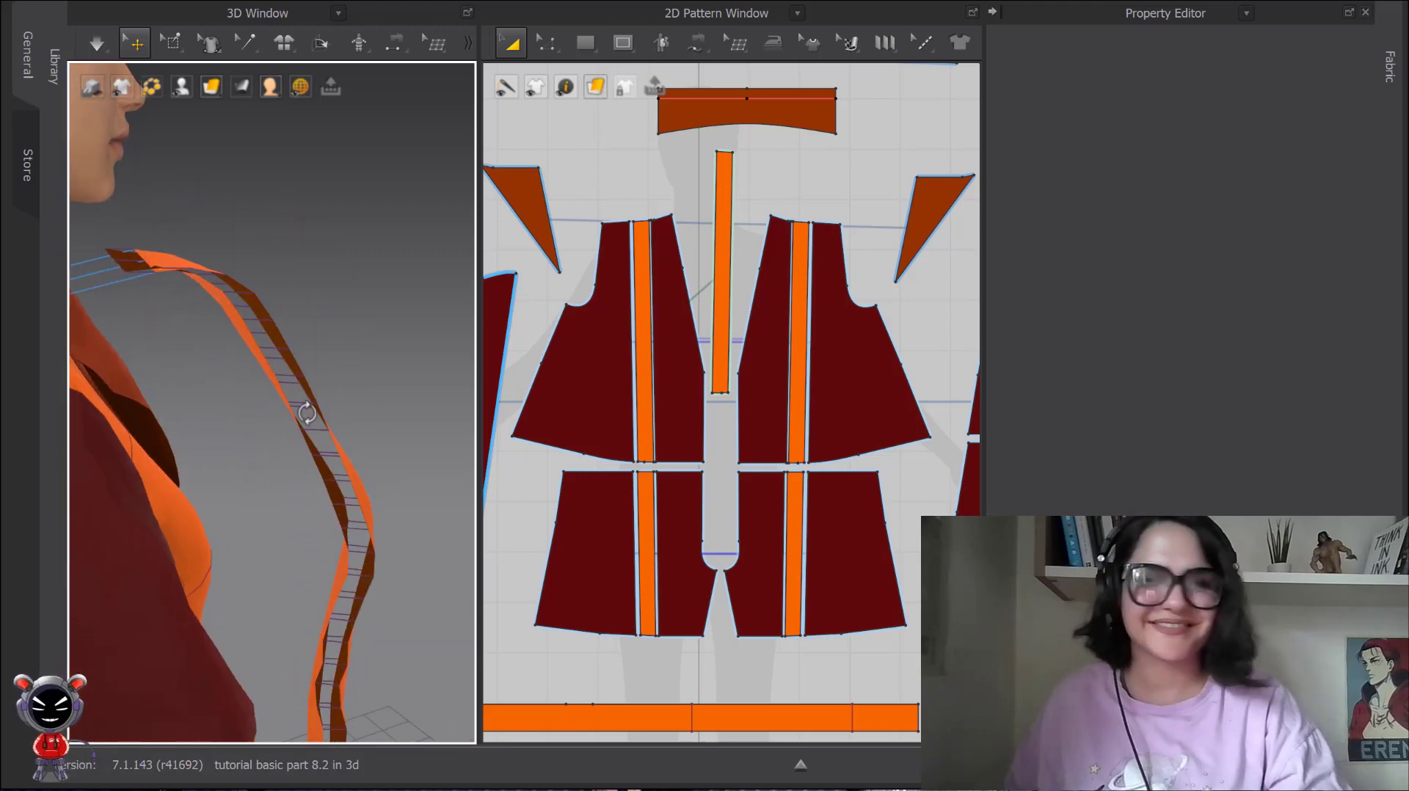
left_click(327, 476)
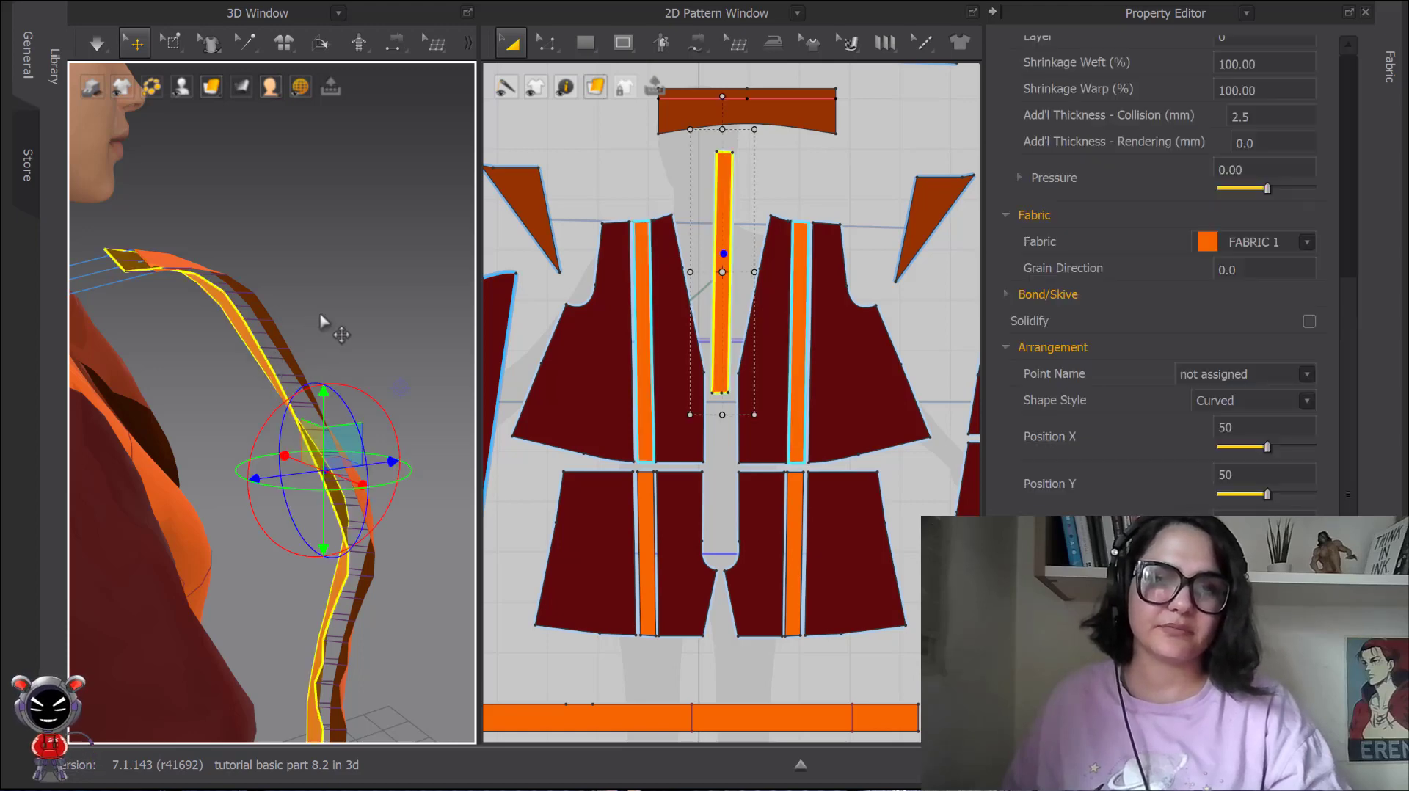
Undo the recent changes back to before the hiding of the right side's dark red upper front pieces.
right_click_drag(352, 308, 295, 307)
key("ctrl+z")
key("ctrl+z")
key("ctrl+z")
key("ctrl+z")
key("ctrl+z")
key("ctrl+z")
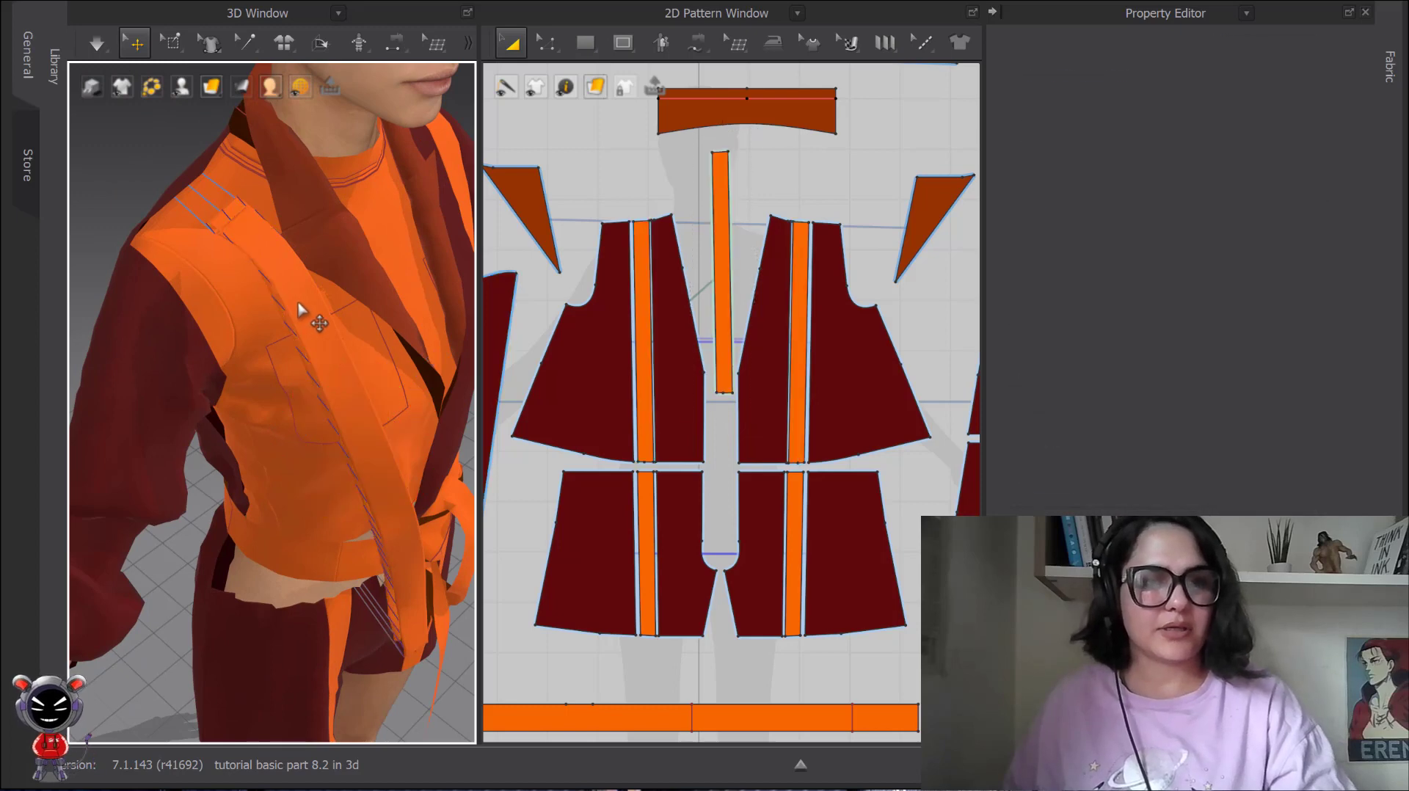
key("ctrl+z")
key("ctrl+z")
key("ctrl+z")
key("ctrl+z")
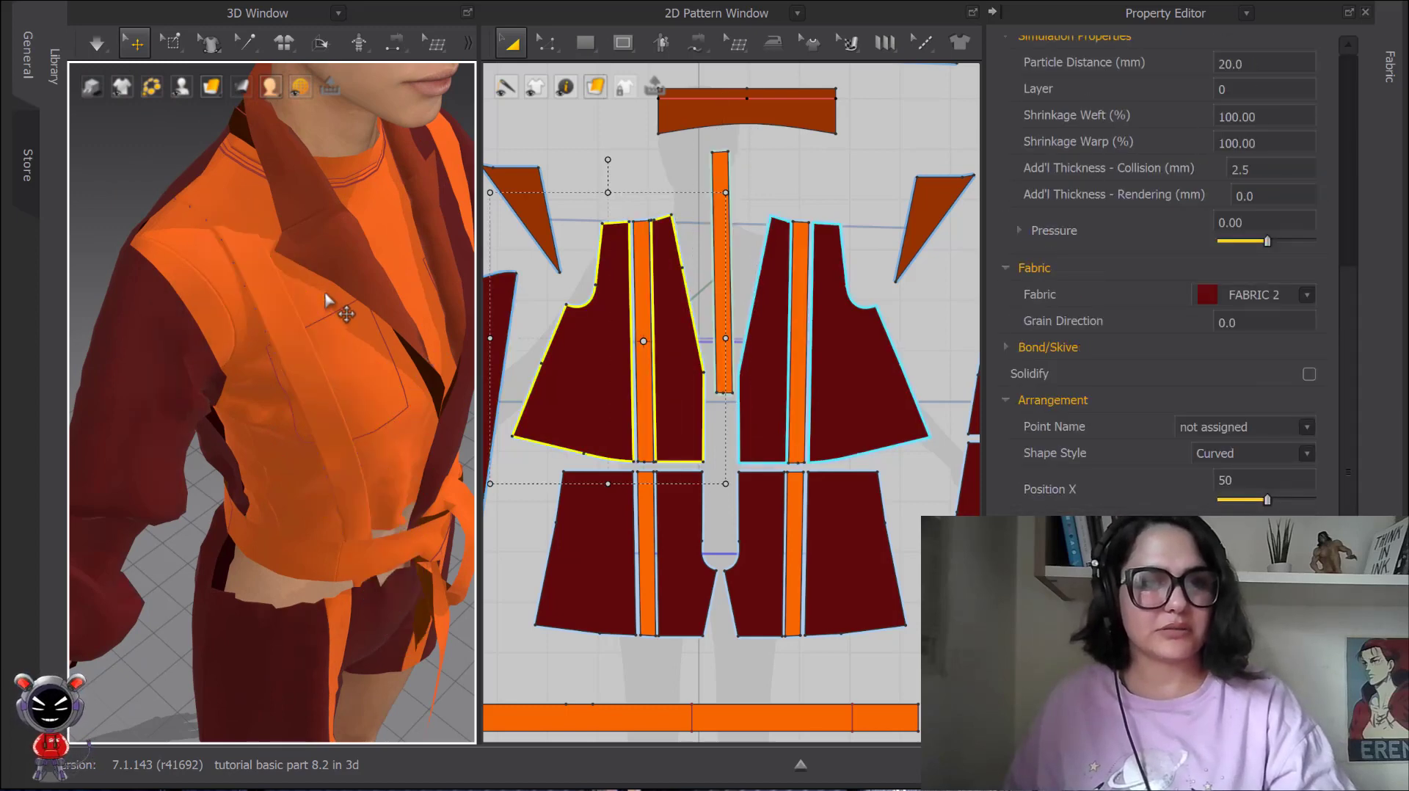
key("ctrl+z")
scroll(336, 304, "down", 2)
left_click(161, 164)
scroll(179, 186, "down", 4)
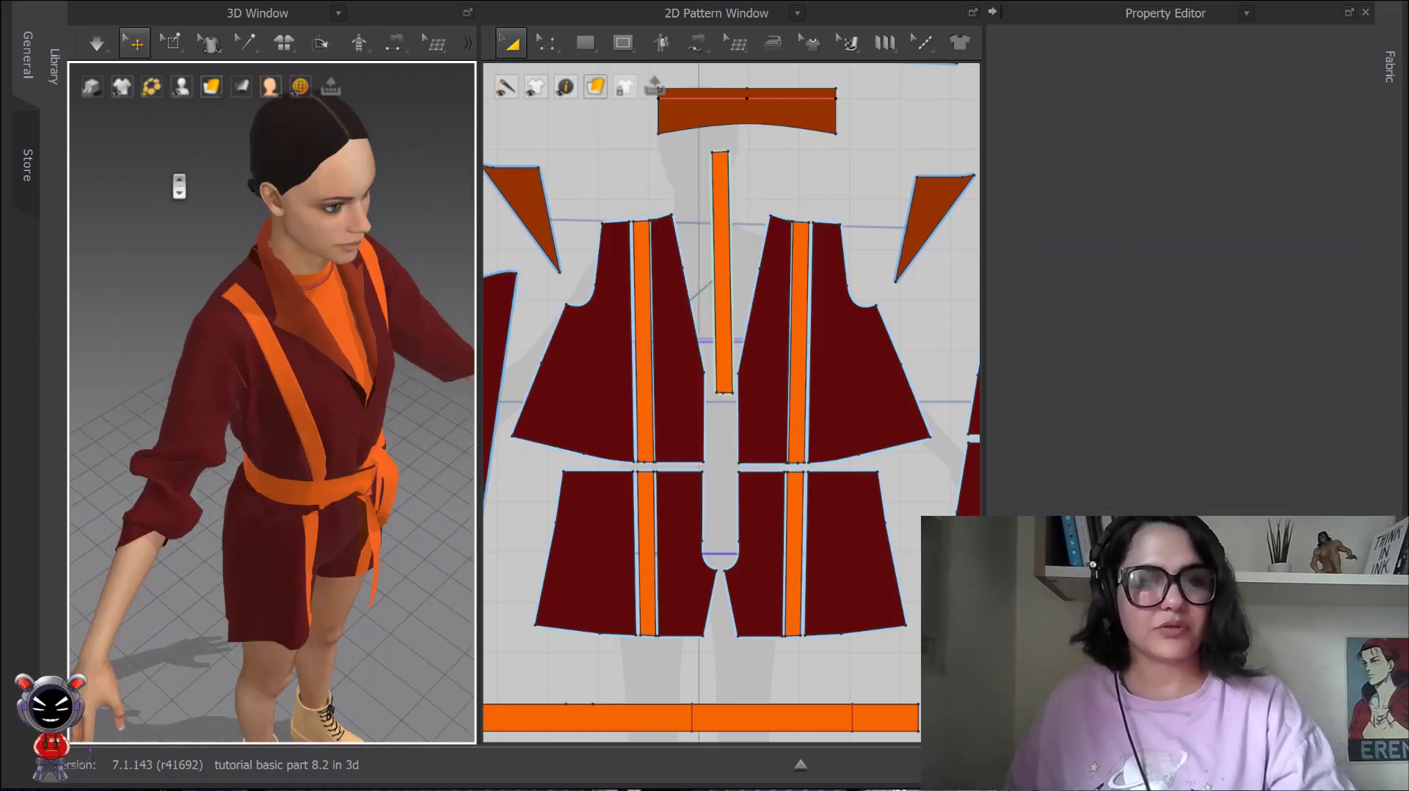
middle_click_drag(304, 368, 305, 272)
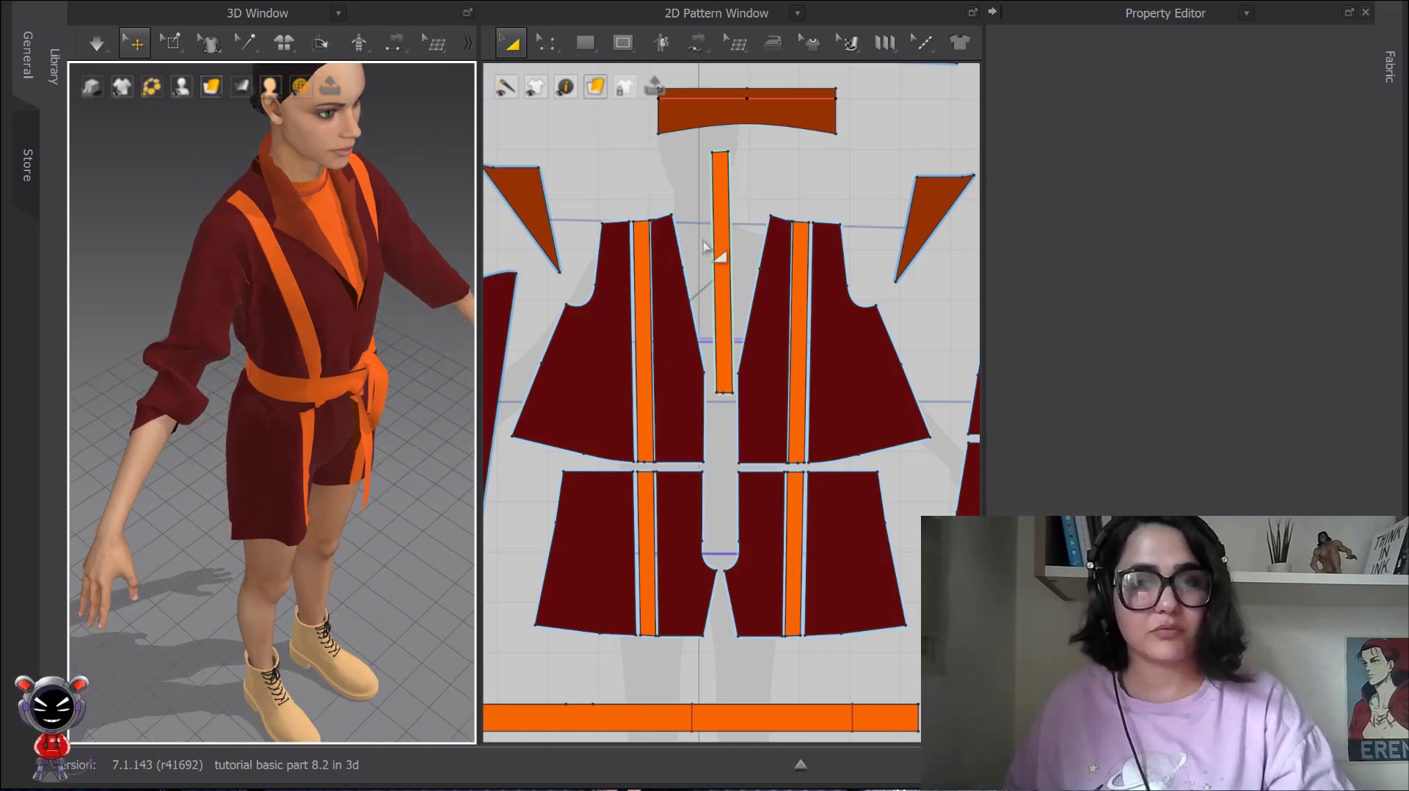
Delete the cloned orange stripe lying between the two jacket fronts in the 2D pattern.
scroll(703, 204, "up", 4)
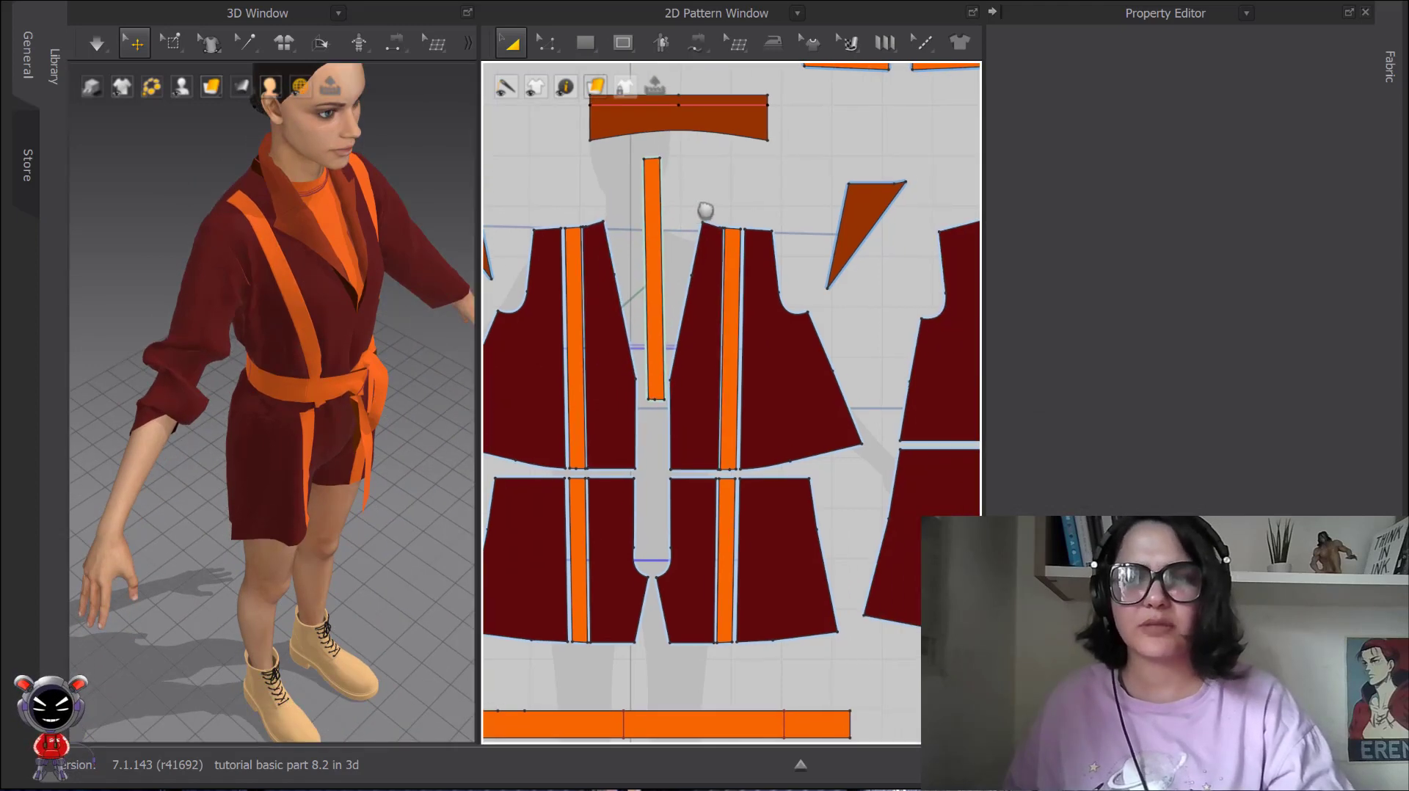
left_click(745, 227)
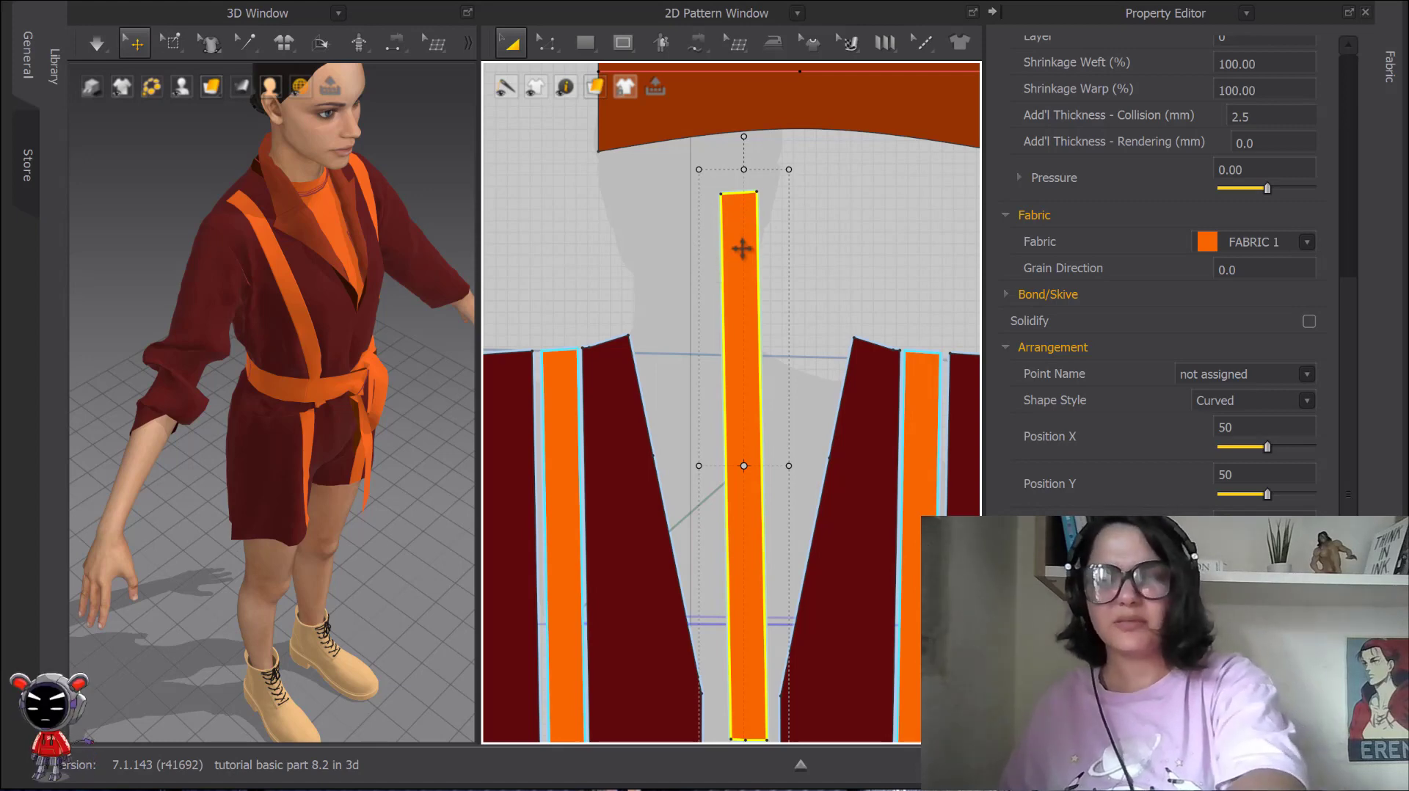
key("Delete")
Examine the right upper front stripe's context options, including Remove Steam, Pin, Subdivision, Partial Freeze and the 2D and 3D arrangement resets.
middle_click_drag(756, 230, 871, 63)
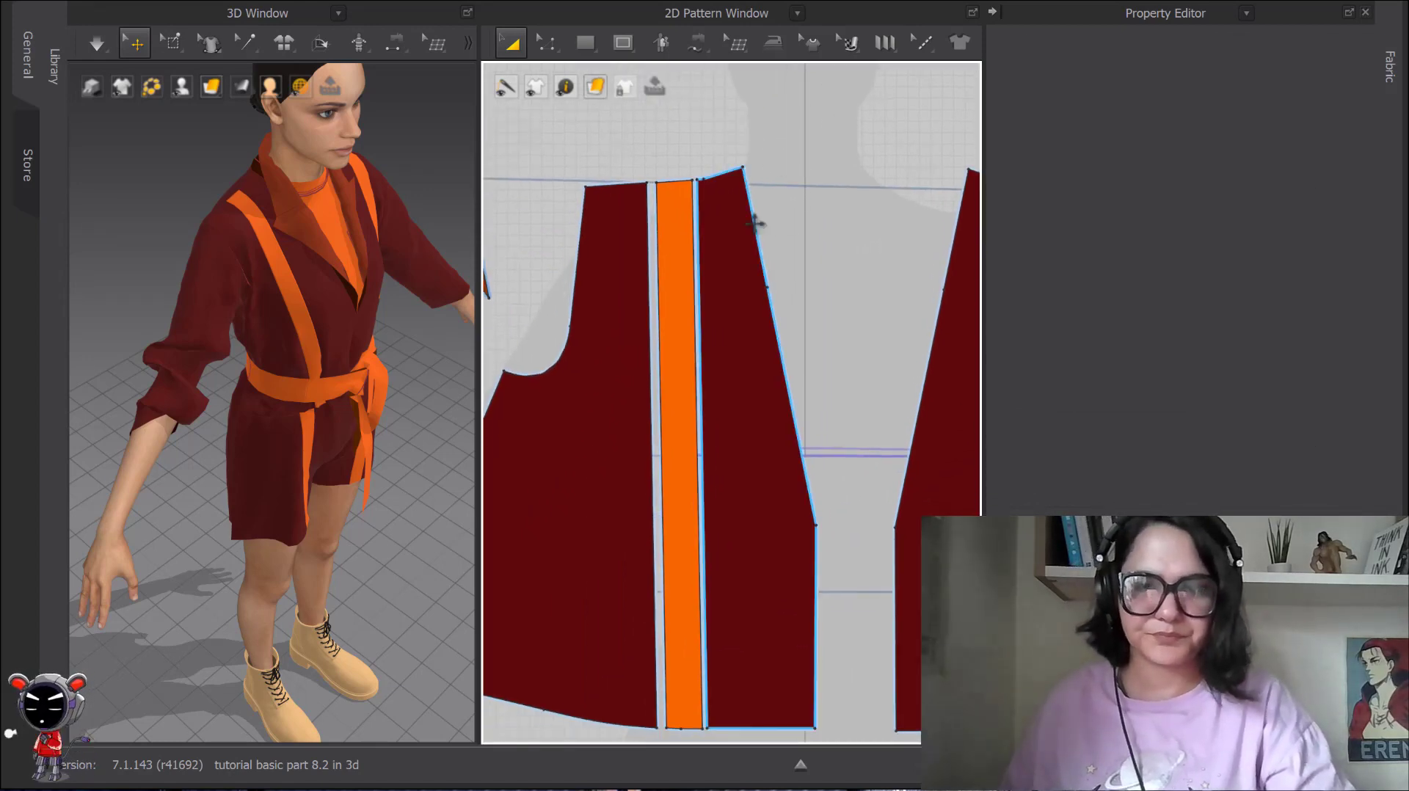
left_click(673, 230)
right_click(673, 229)
right_click(289, 285)
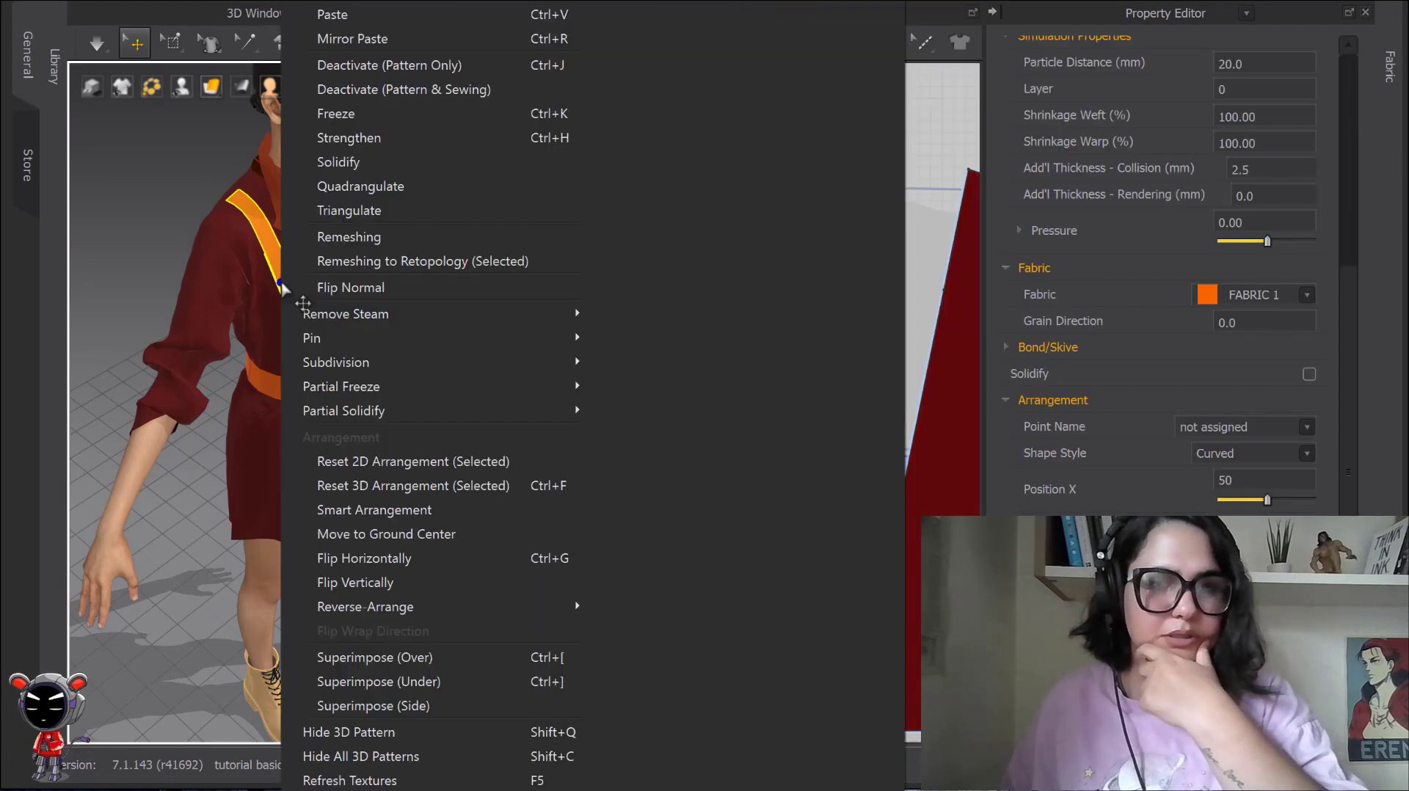
mouse_move(411, 310)
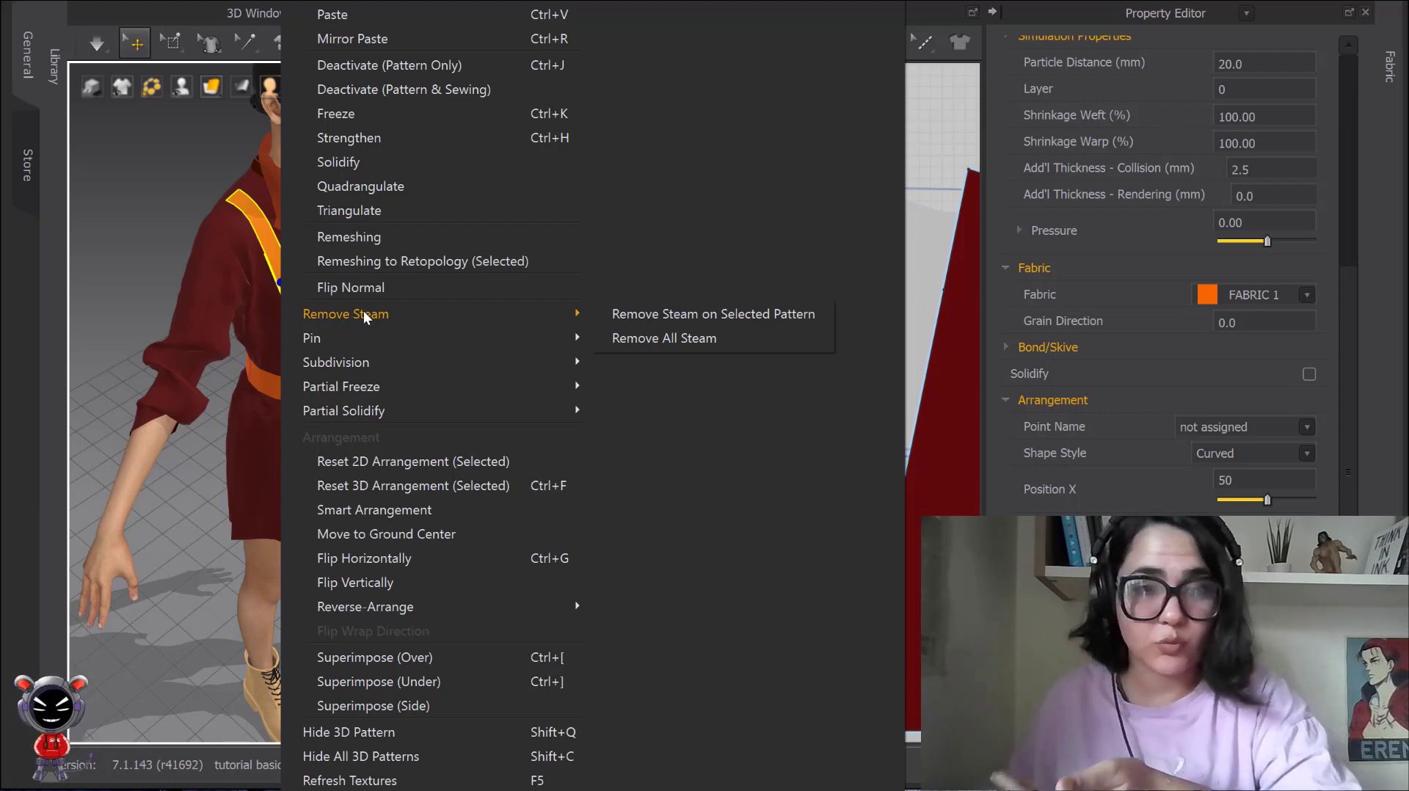
mouse_move(311, 342)
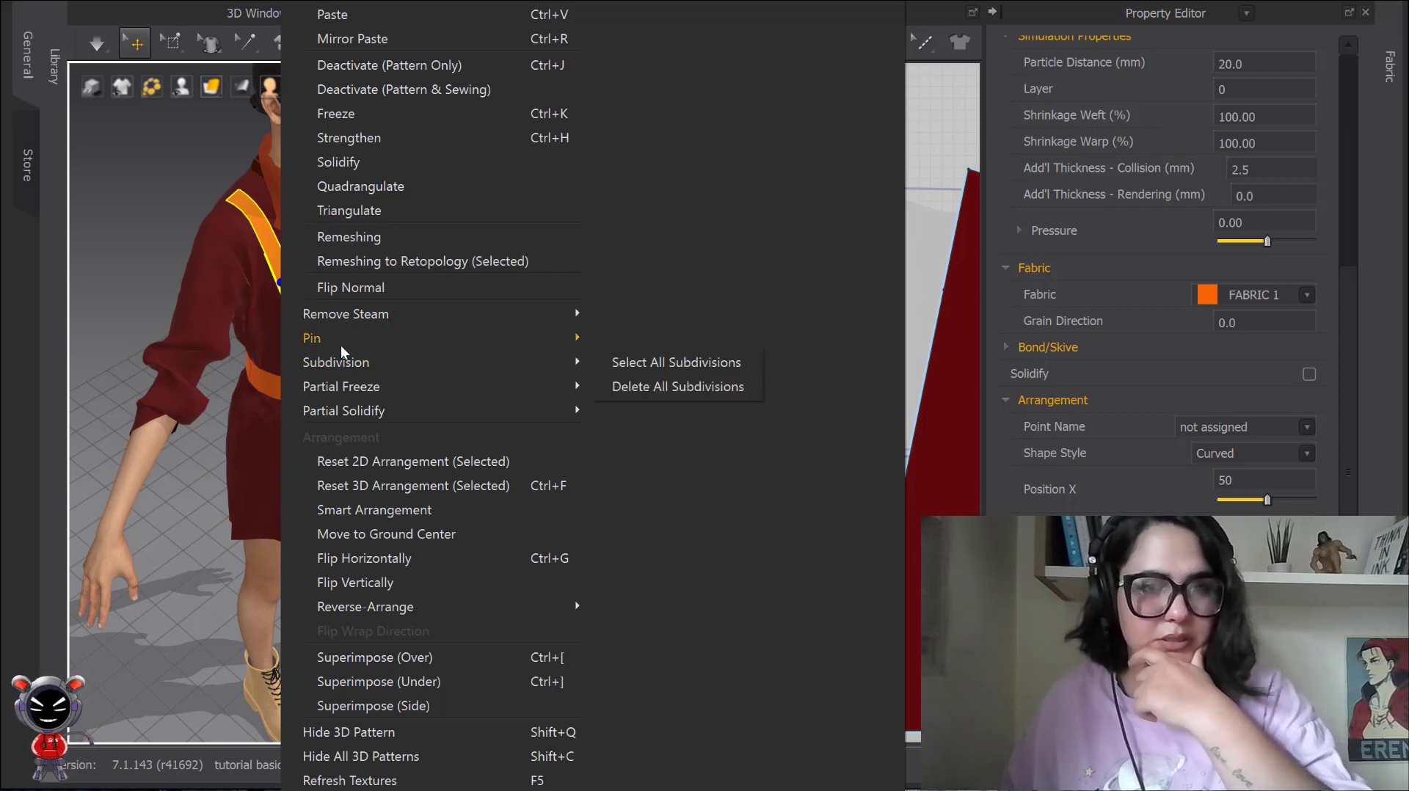
mouse_move(349, 387)
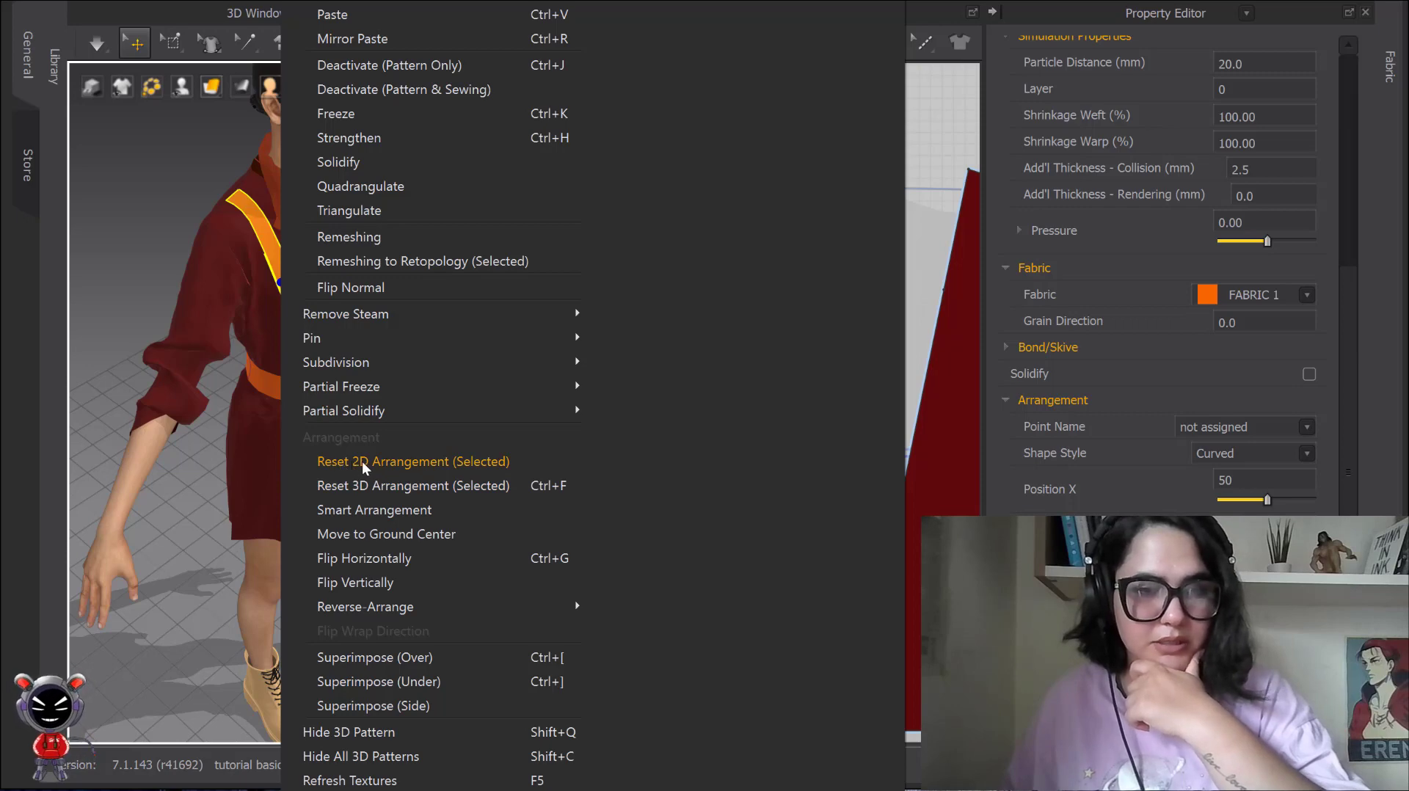
left_click(207, 427)
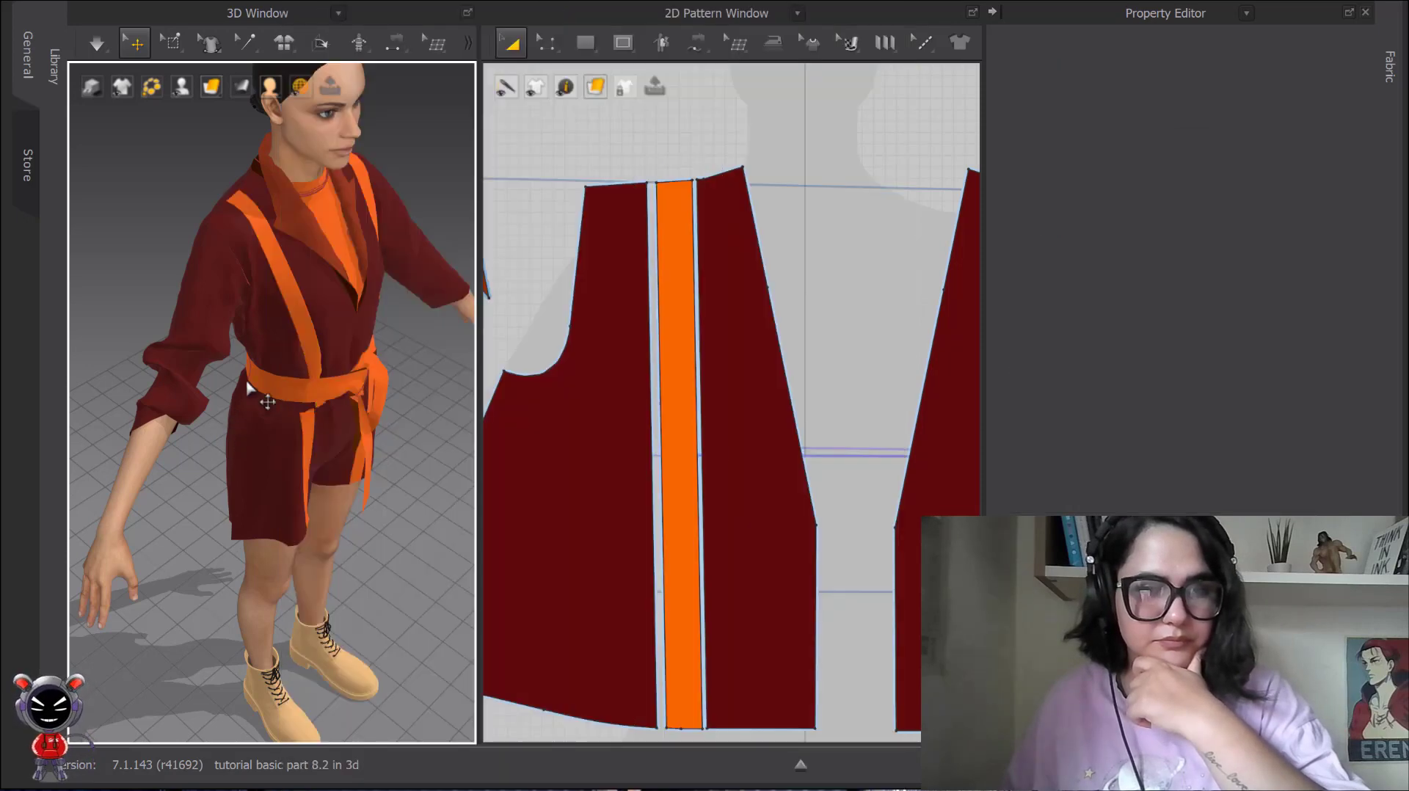
right_click(268, 249)
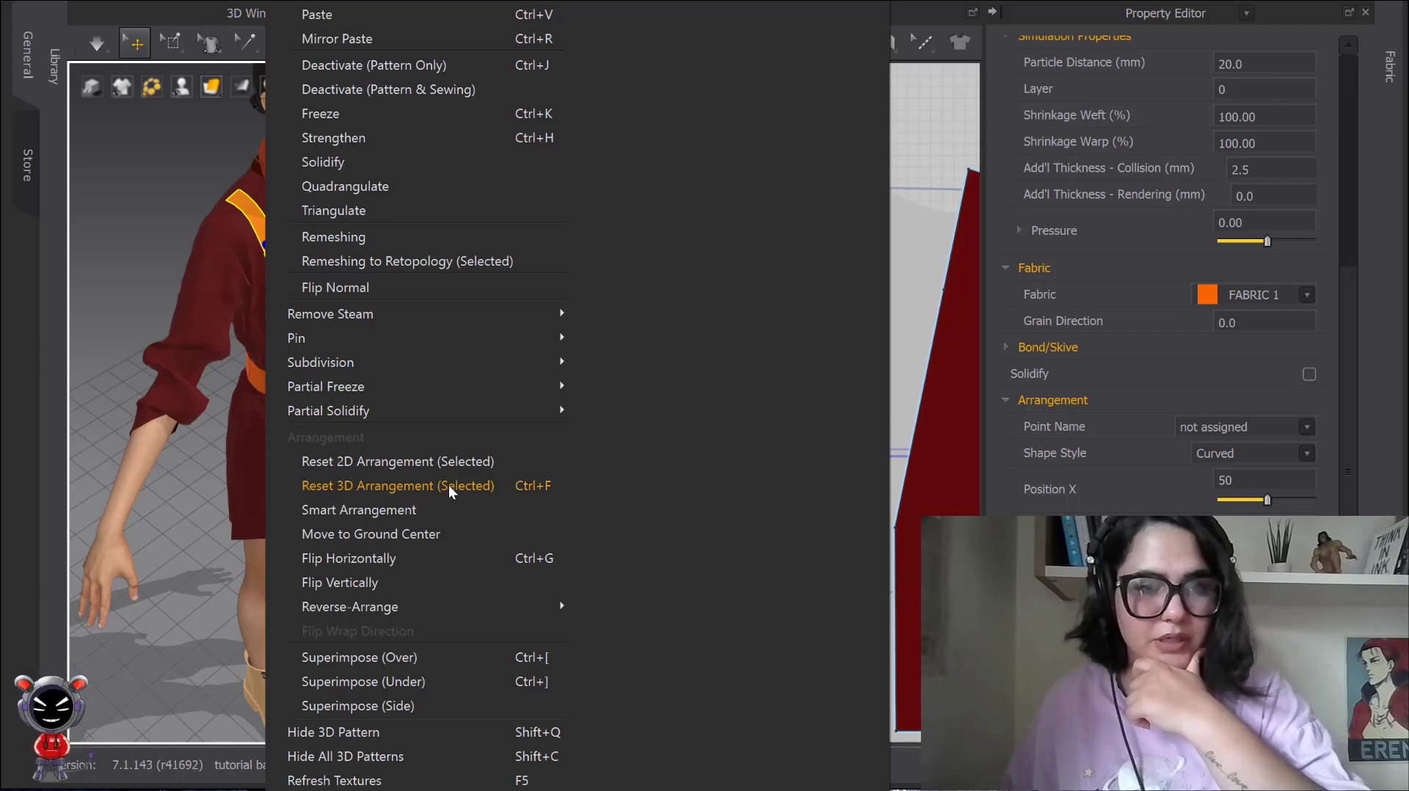
left_click(191, 469)
Lay all the garment's patterns out flat in 3D with Reset 2D Arrangement (All) and look over the layout.
scroll(296, 447, "down", 5)
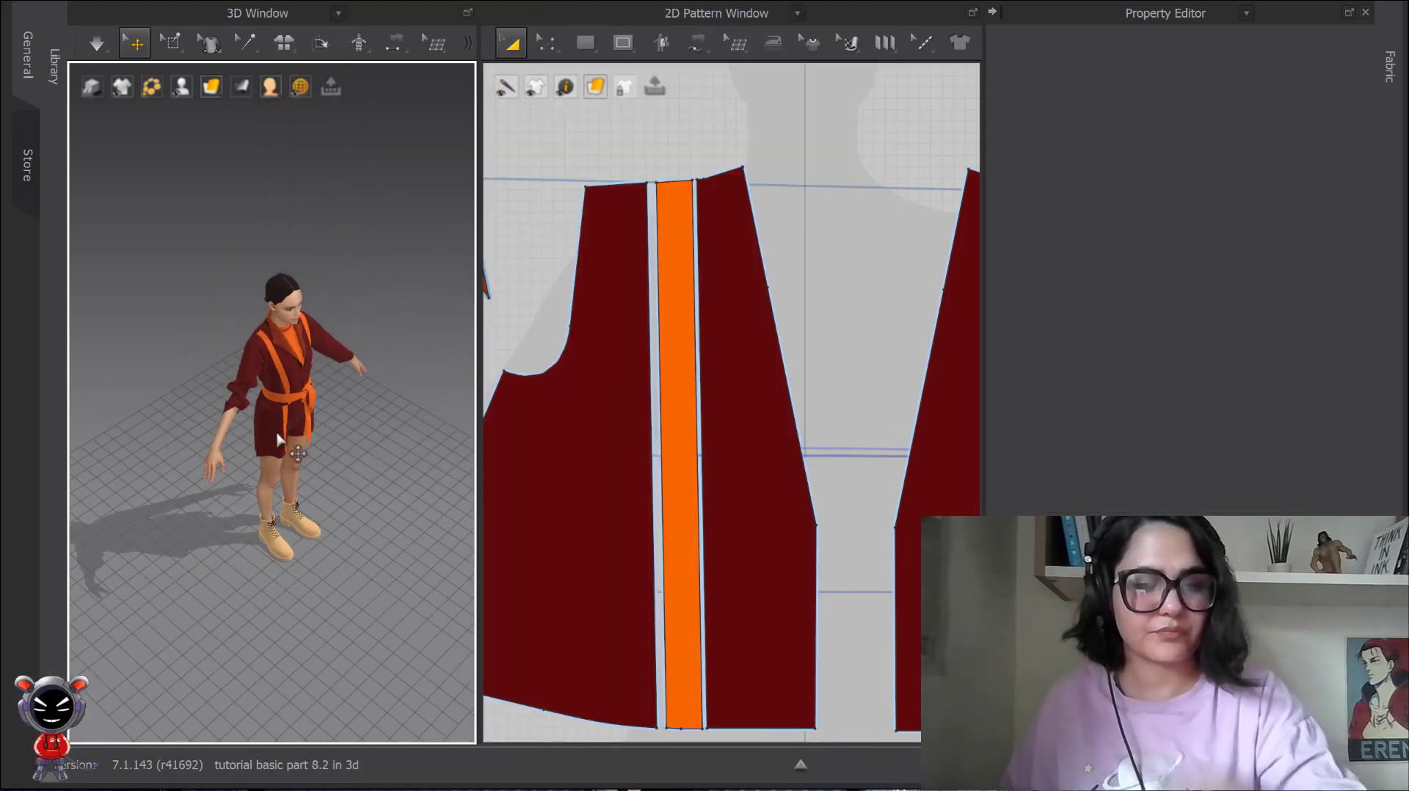
right_click_drag(300, 428, 229, 369)
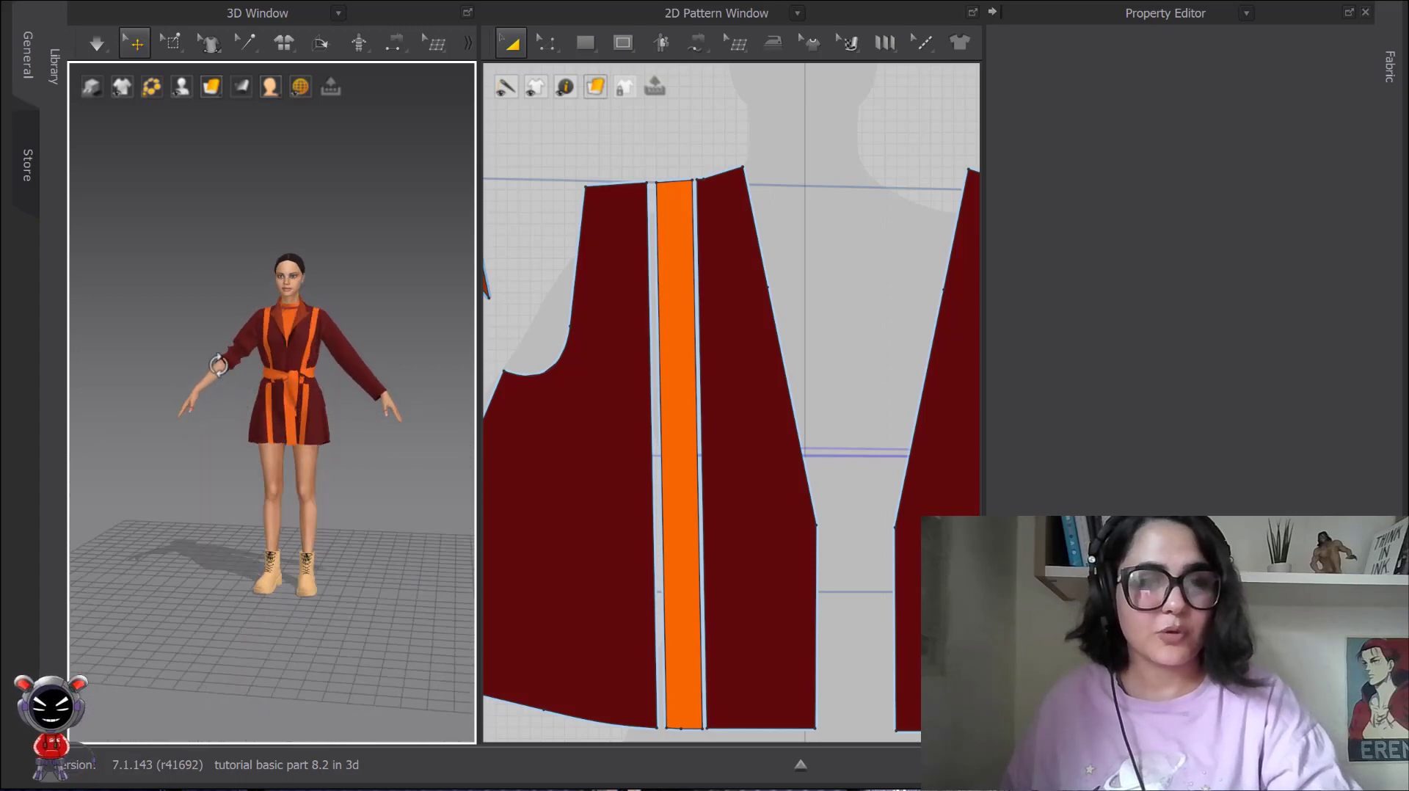
left_click(285, 44)
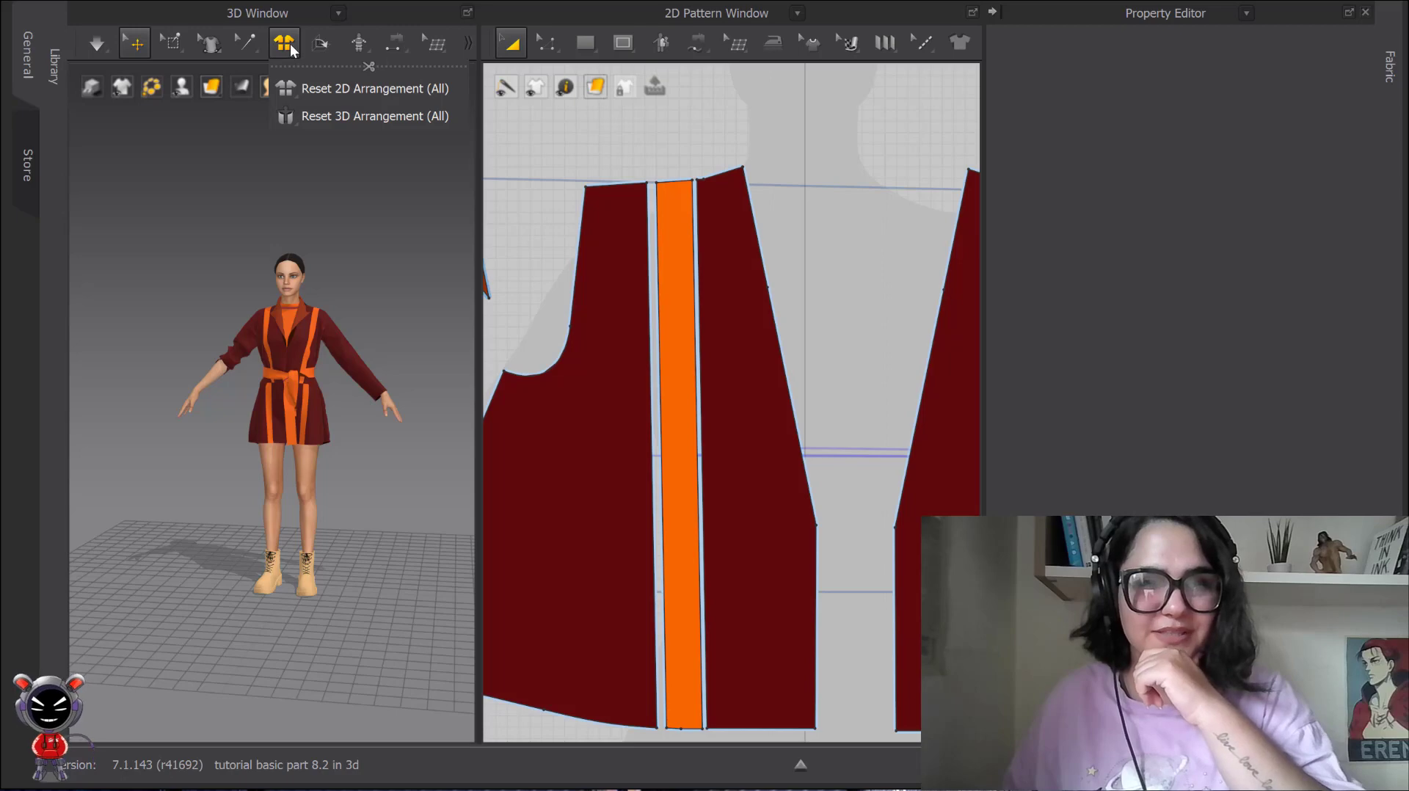
left_click(294, 116)
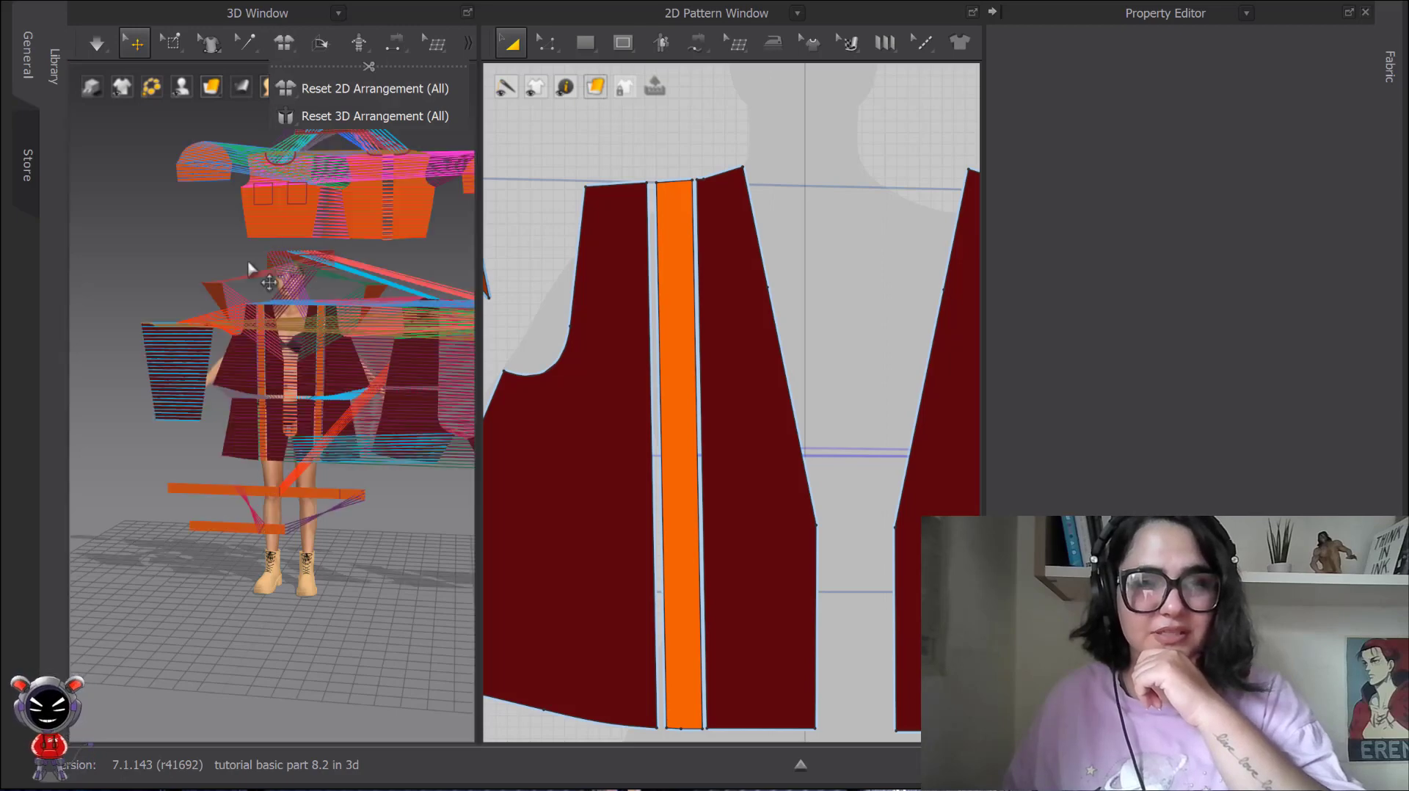
scroll(334, 389, "down", 3)
middle_click_drag(339, 394, 248, 356)
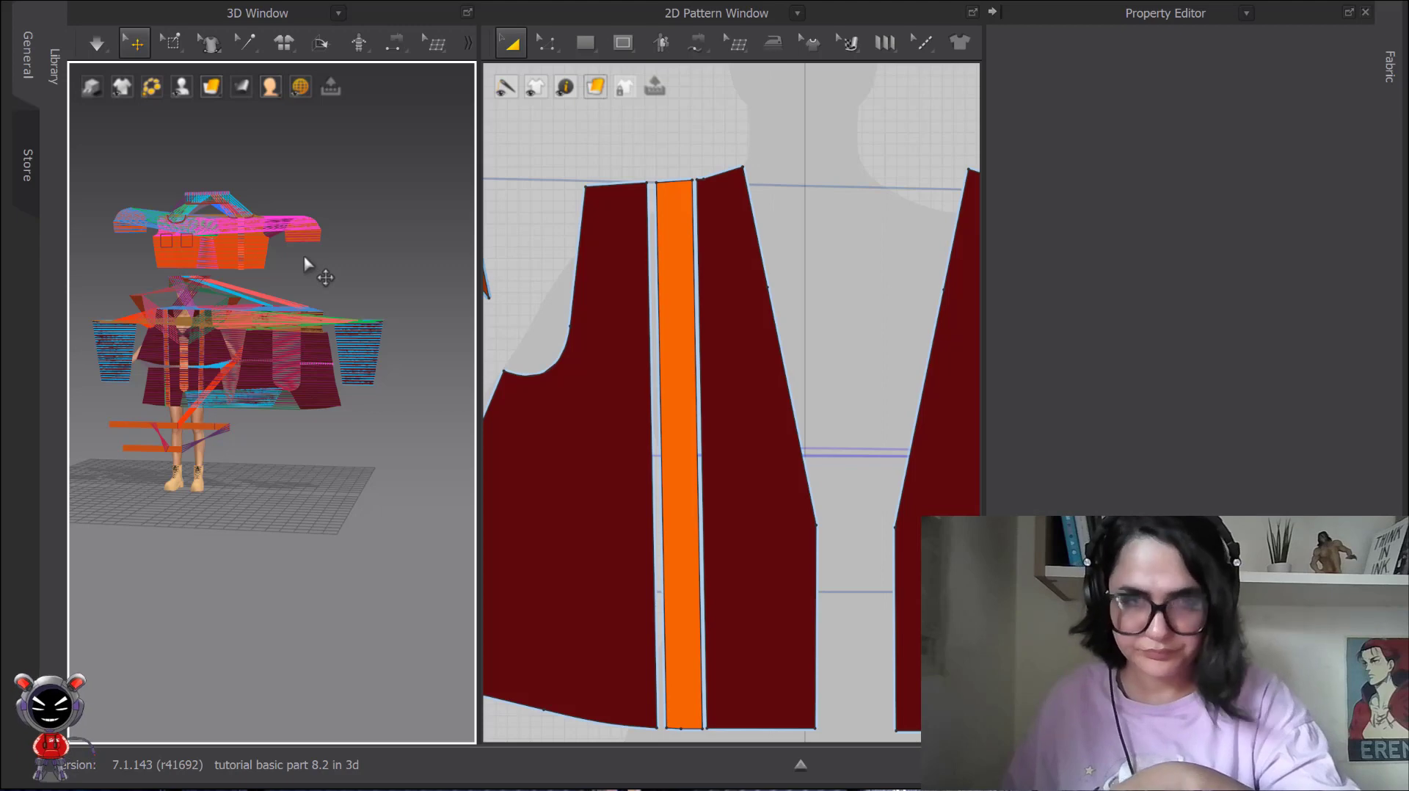
scroll(271, 271, "up", 5)
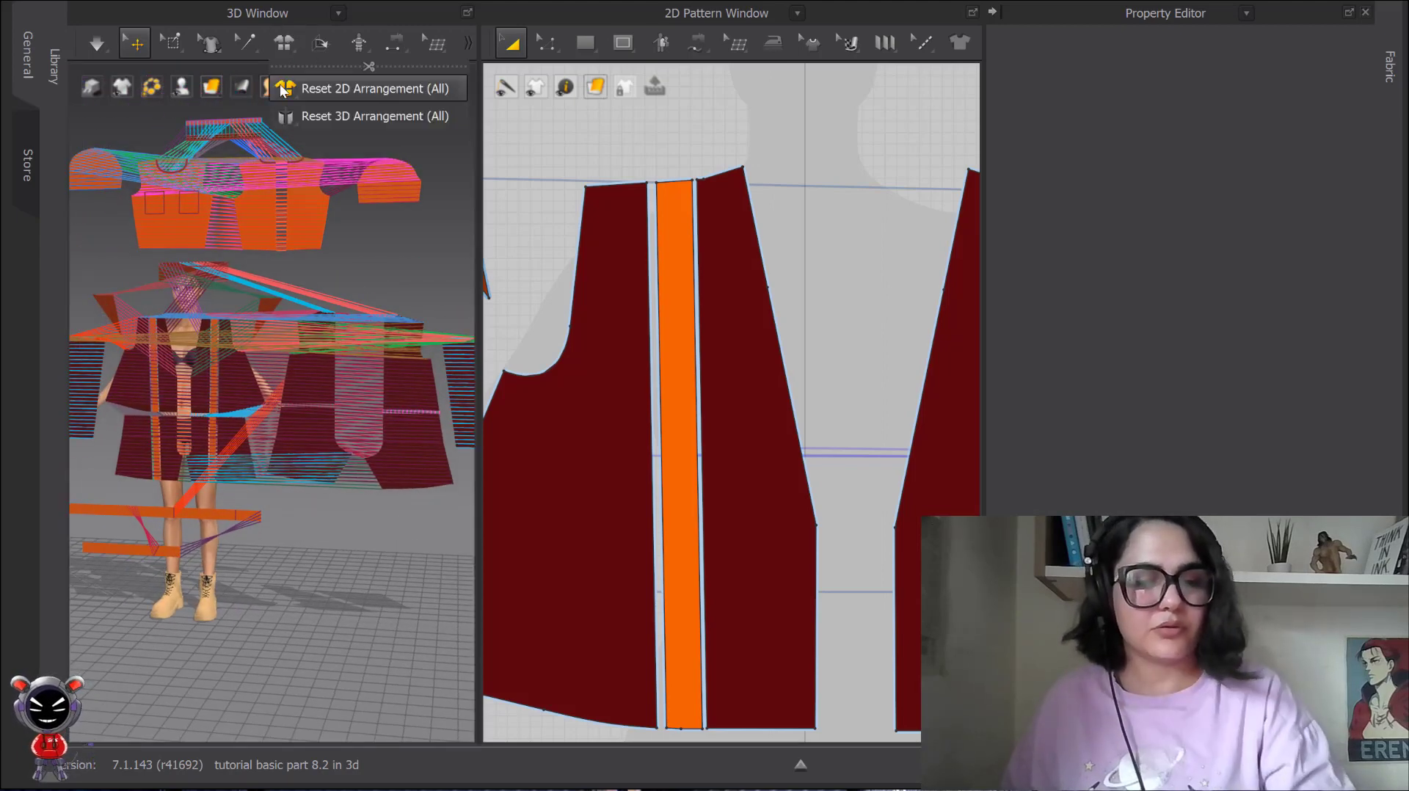
Undo the arrangement reset of all patterns and check the draped garment from the front.
key("ctrl+z")
scroll(272, 350, "up", 5)
scroll(272, 350, "down", 3)
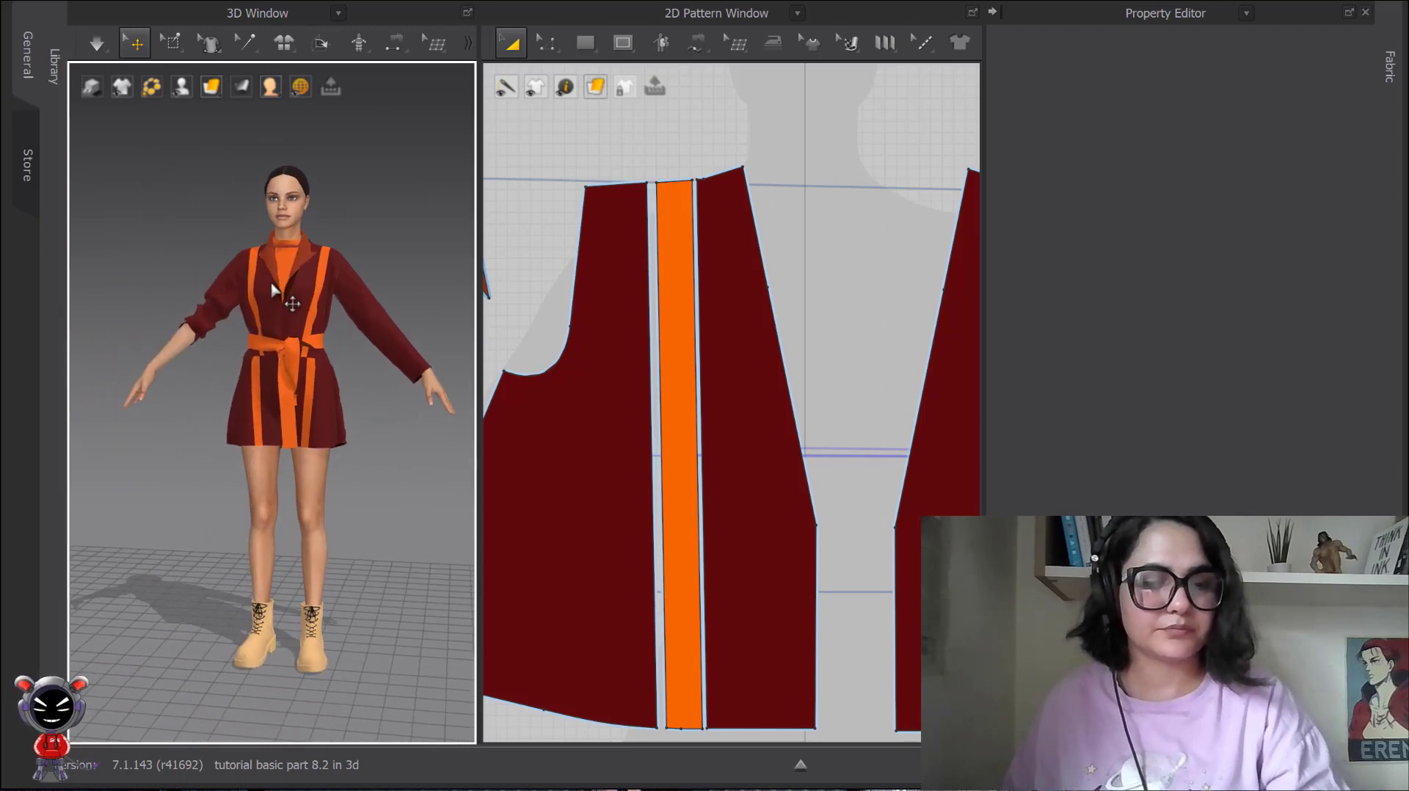
scroll(285, 306, "up", 6)
scroll(285, 307, "down", 3)
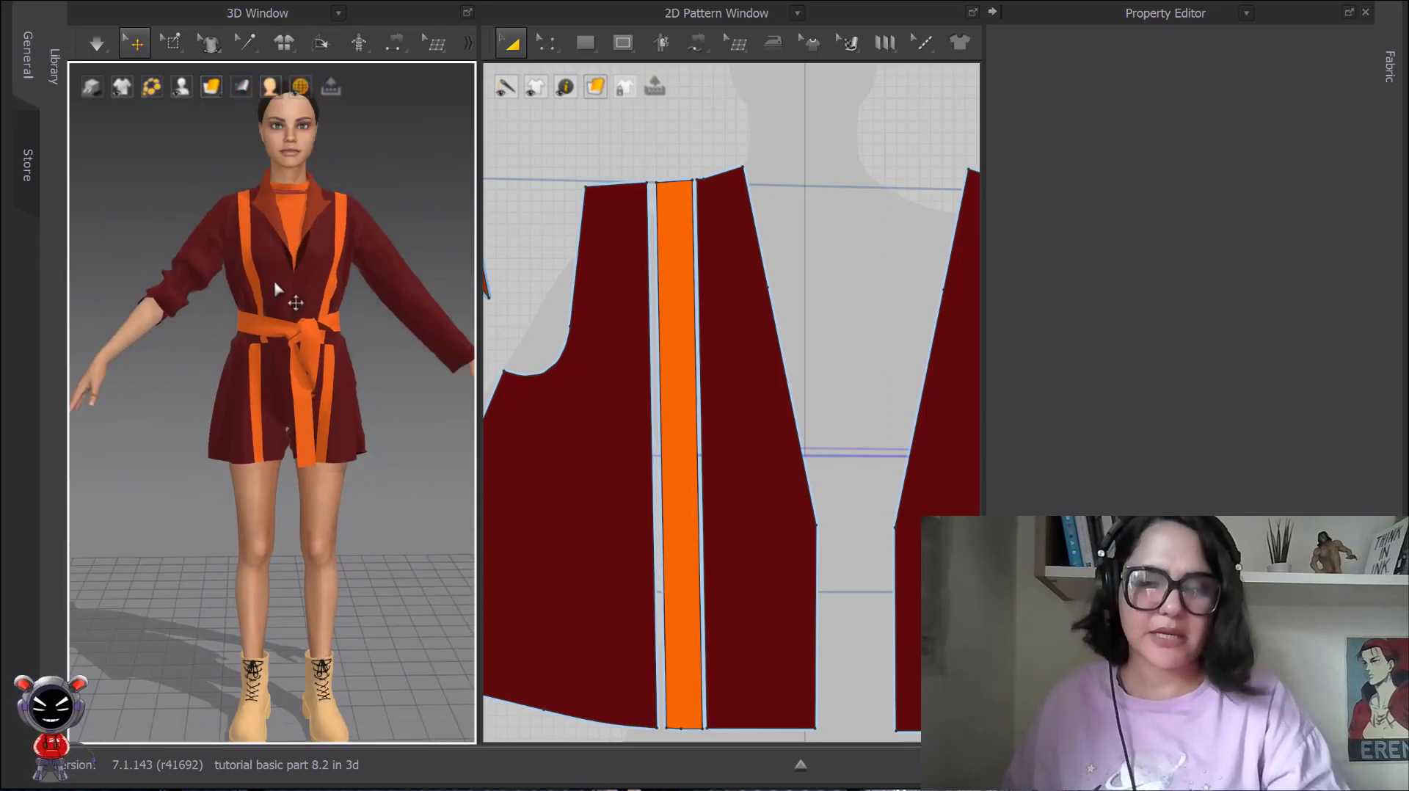
middle_click_drag(284, 295, 283, 355)
scroll(283, 354, "up", 3)
right_click_drag(282, 352, 270, 314)
scroll(257, 342, "up", 3)
scroll(260, 323, "down", 3)
Select the orange inner sleeve piece on the avatar's right arm and examine the area around it.
left_click(202, 325)
left_click(180, 306)
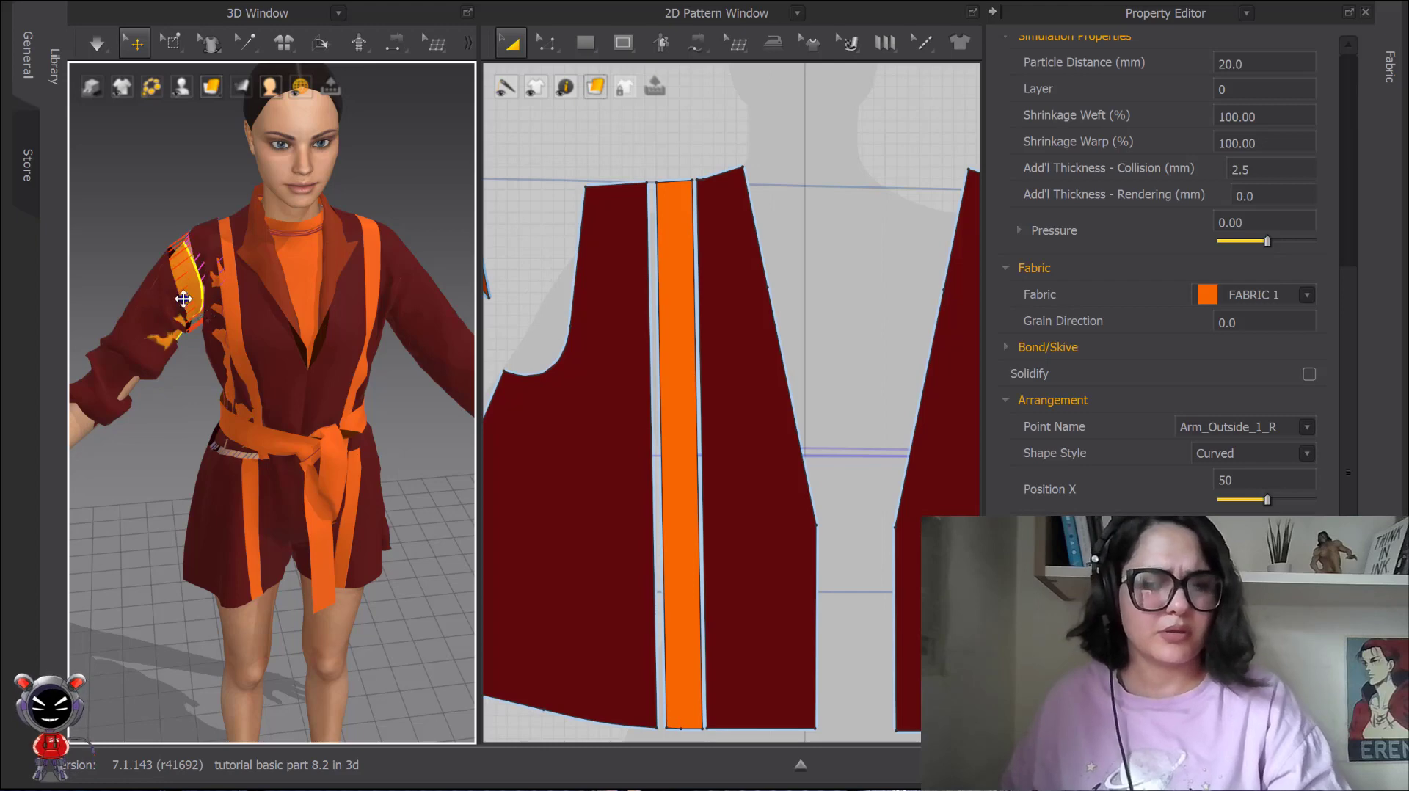
scroll(268, 300, "up", 5)
right_click_drag(268, 299, 244, 318)
scroll(242, 318, "down", 6)
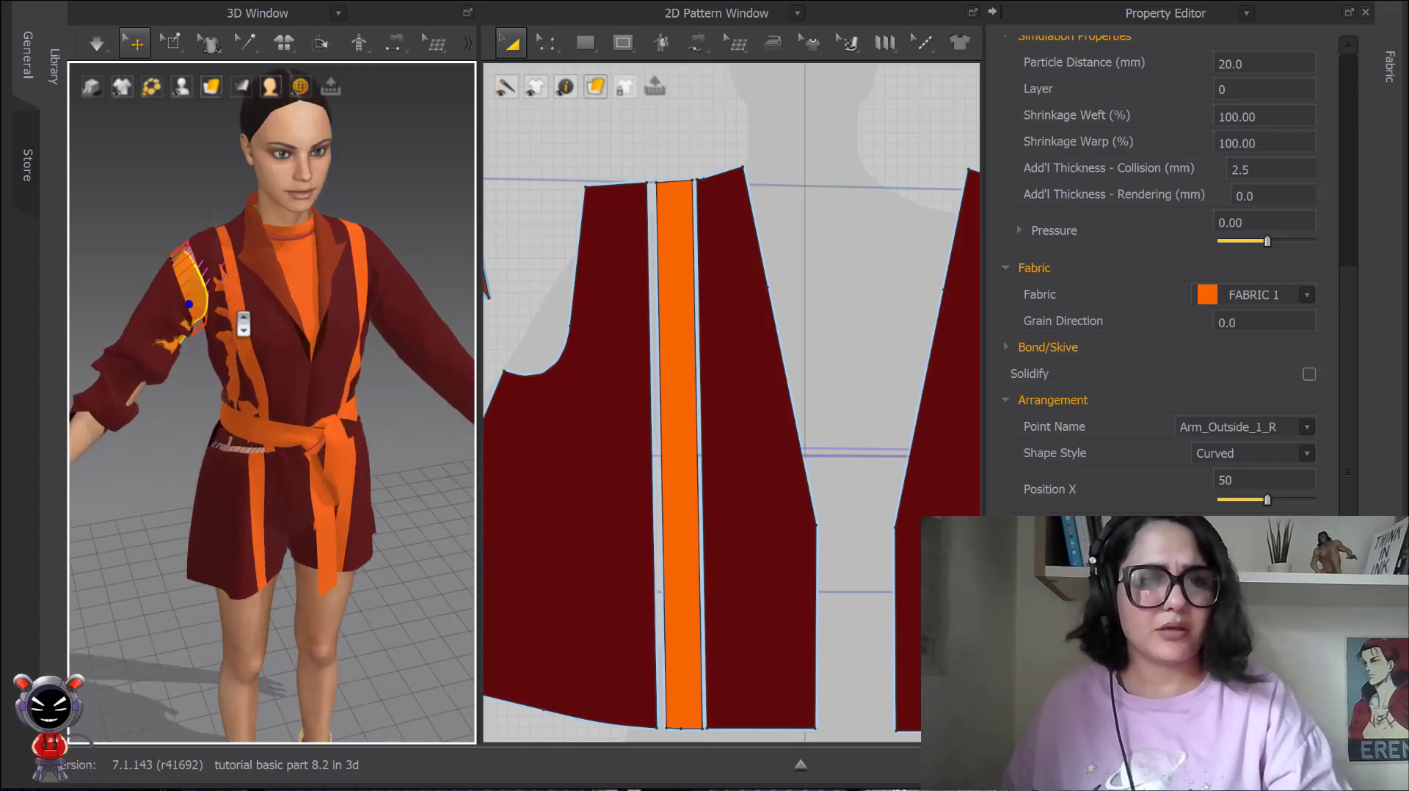
middle_click_drag(242, 316, 271, 307)
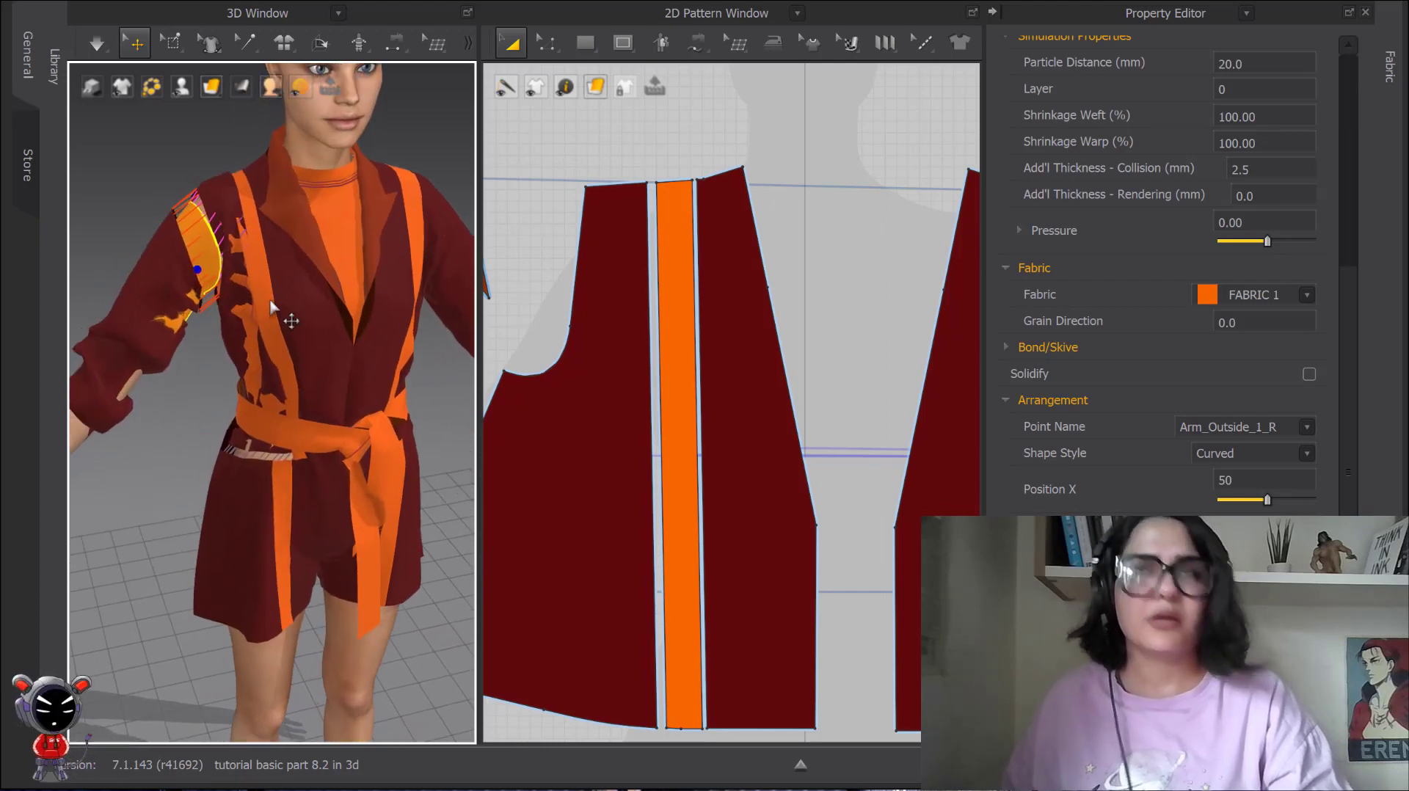
mouse_move(203, 308)
right_mouse_down()
mouse_move(356, 290)
mouse_move(209, 295)
right_mouse_up()
left_click(198, 310)
Lay the dark red right sleeve flat in 3D with Reset 2D Arrangement (Selected).
middle_click_drag(238, 323, 246, 263)
mouse_move(245, 262)
right_mouse_down()
mouse_move(233, 274)
mouse_move(266, 282)
mouse_move(317, 266)
mouse_move(257, 271)
right_mouse_up()
scroll(317, 266, "up", 2)
right_click(257, 271)
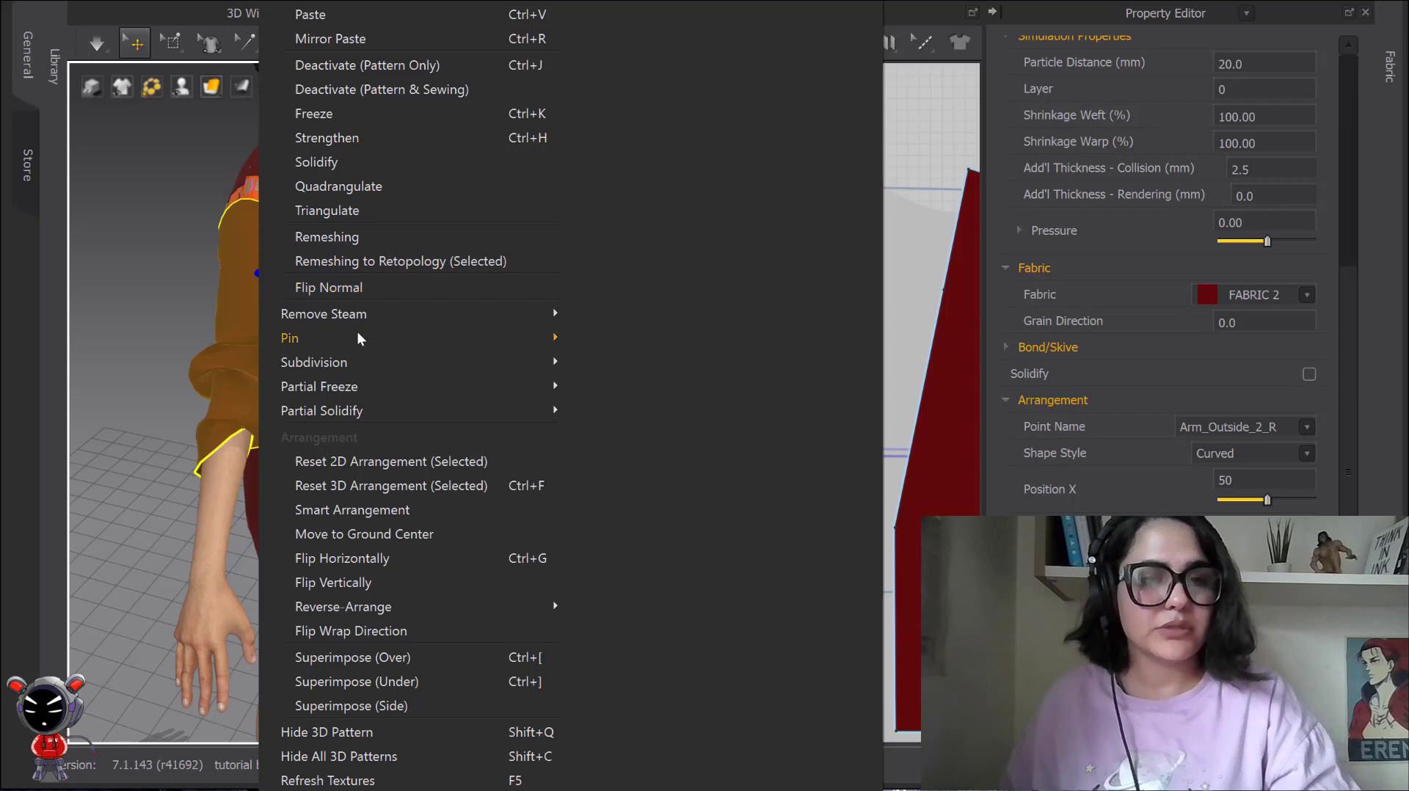
left_click(355, 462)
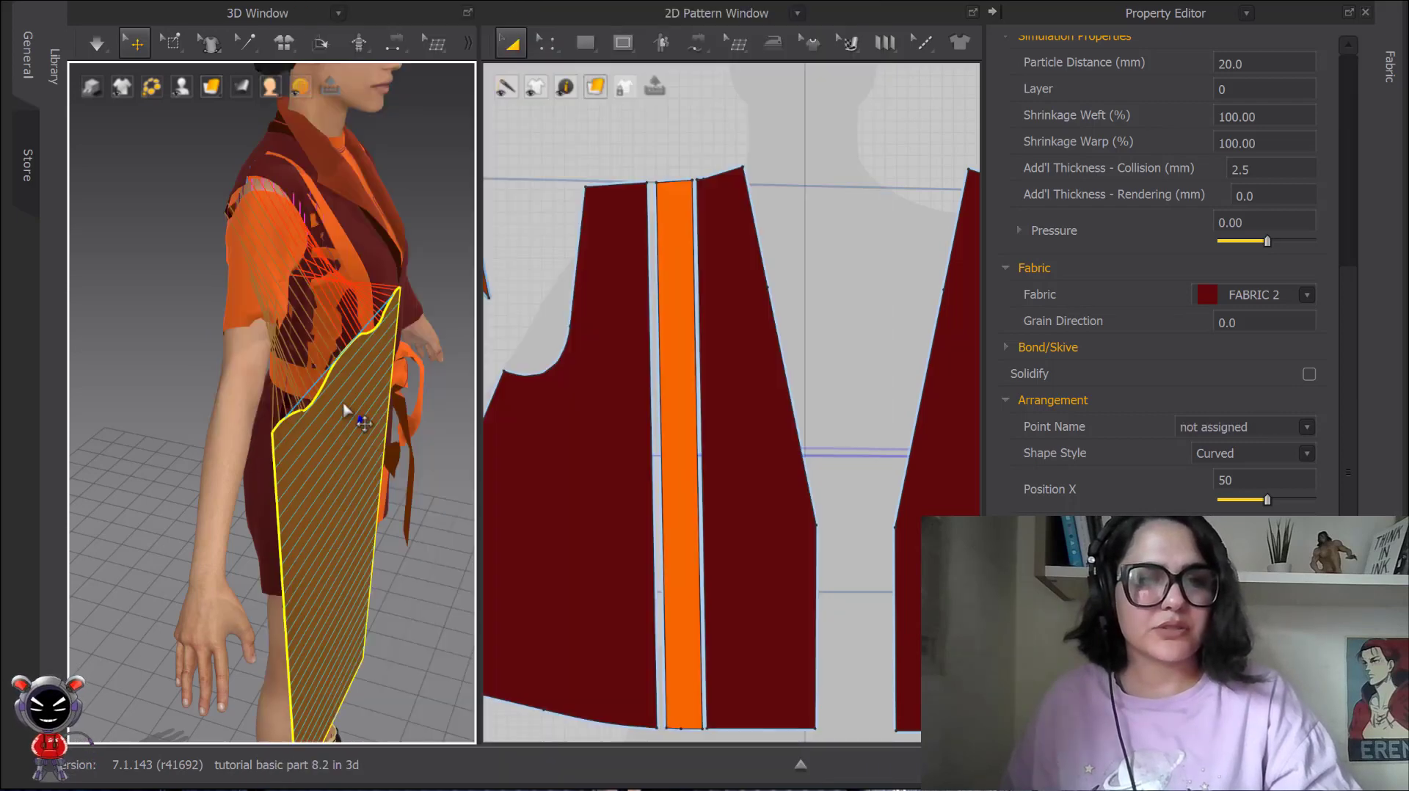
right_click_drag(370, 426, 350, 396)
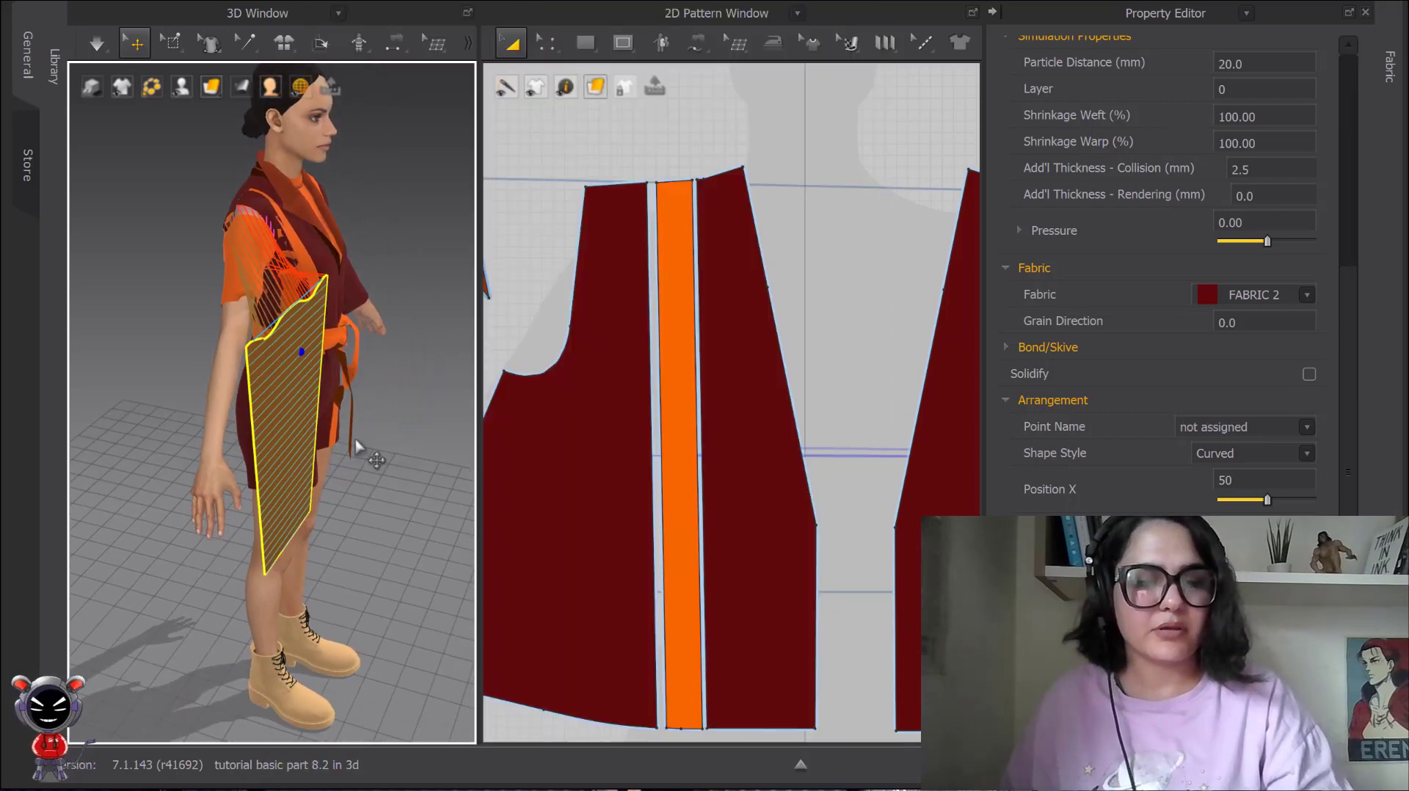
Try simulating the garment with the flattened right sleeve, stop the simulation and undo its effect.
key("space")
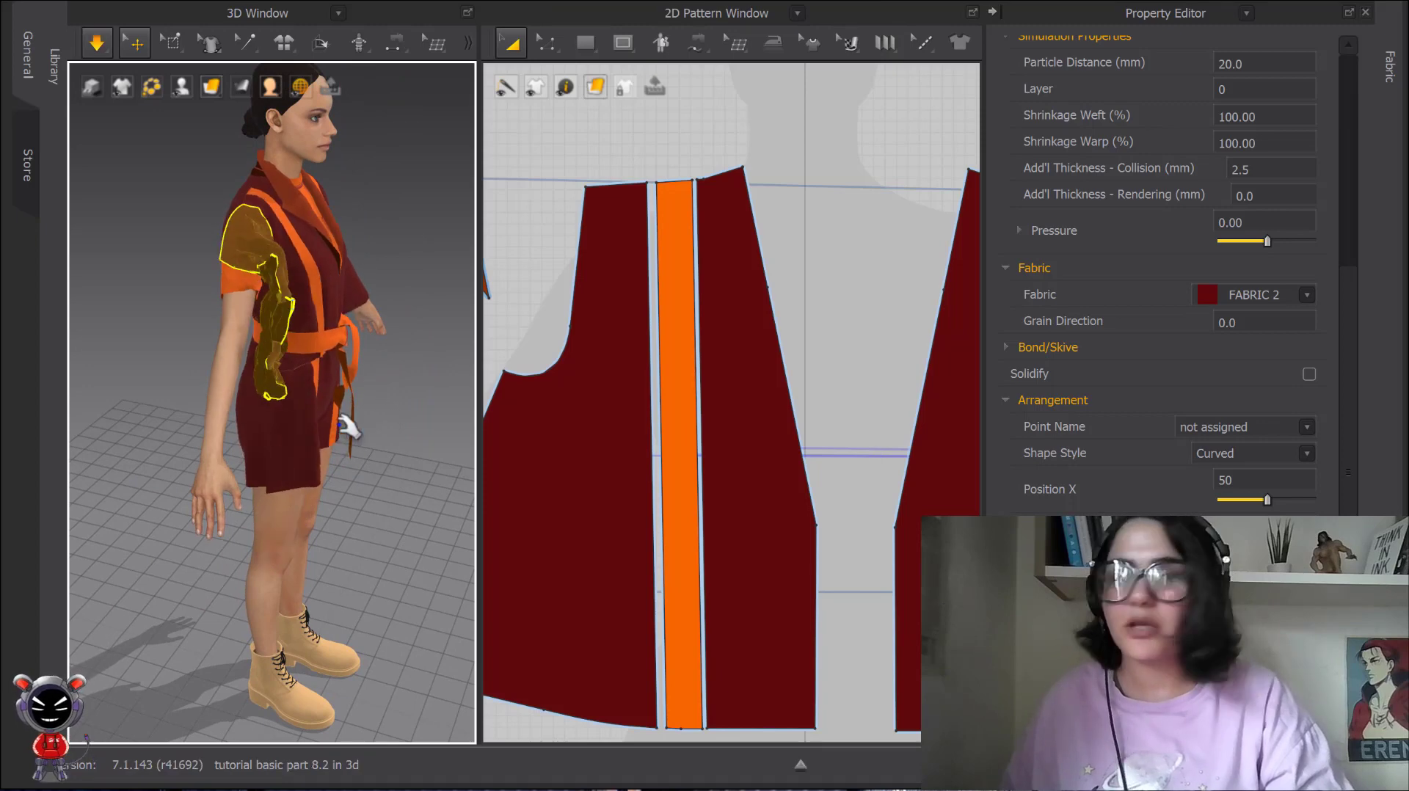
key("space")
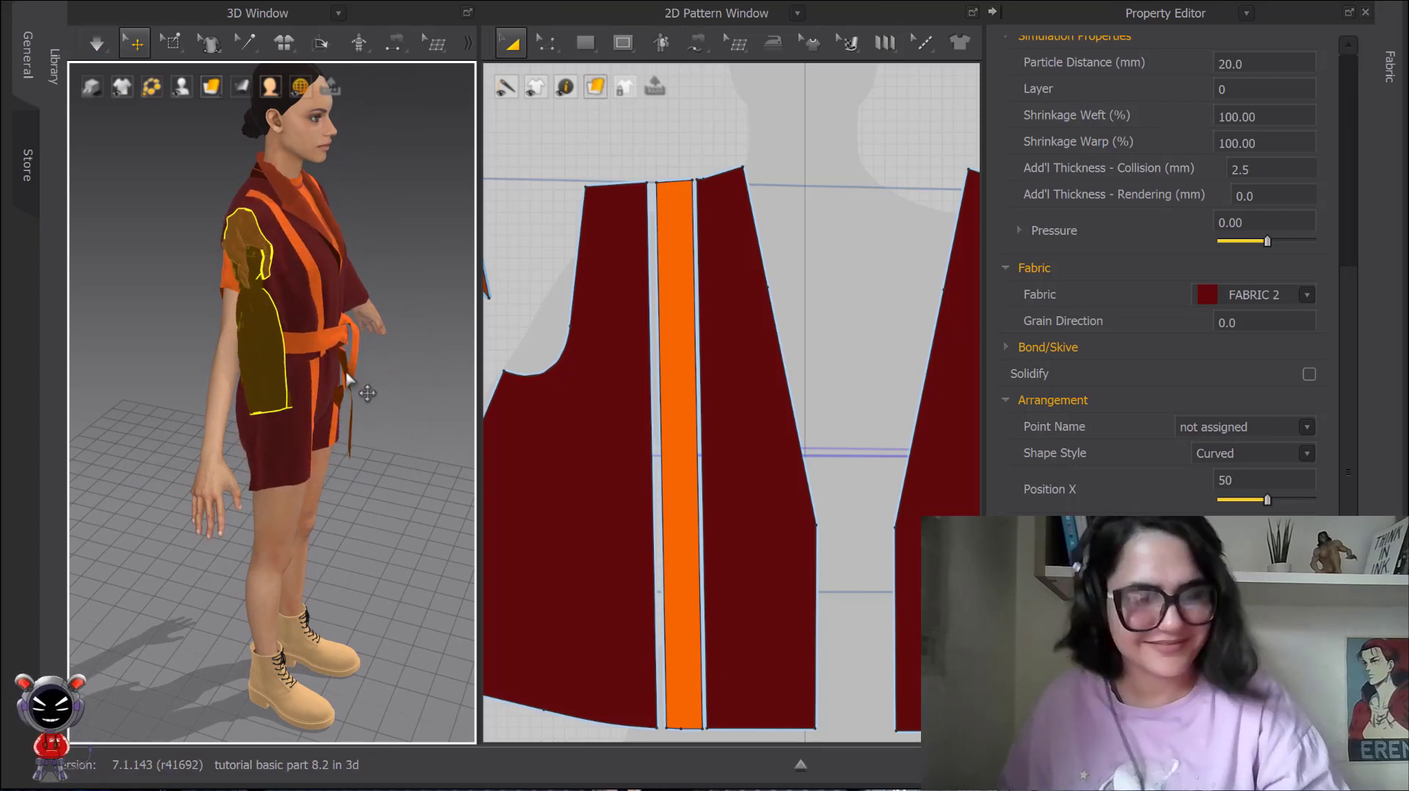
key("ctrl+z")
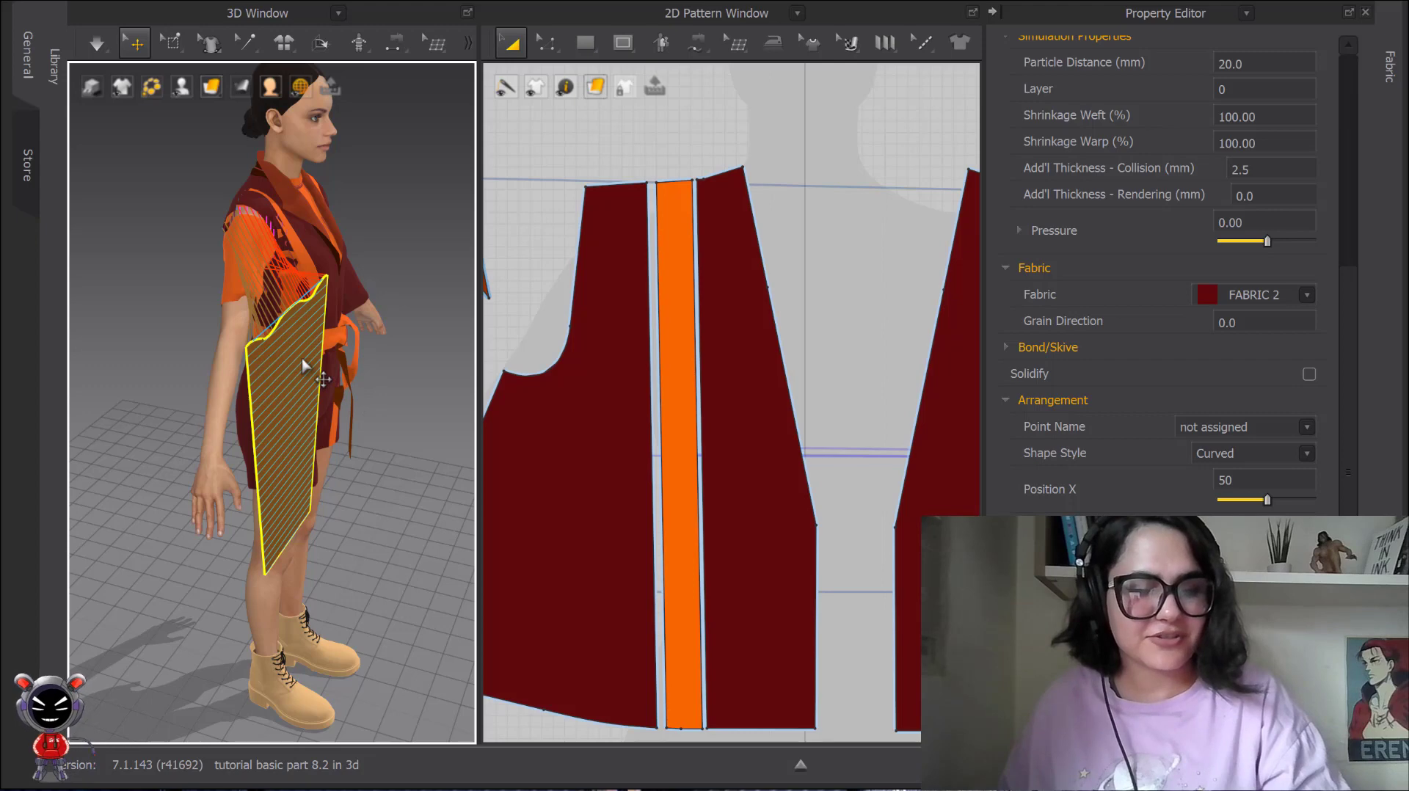
Place the flattened dark red right sleeve on the Arm_Outside_2_R arrangement point, showing the arrangement points only for the placement.
key("shift+f")
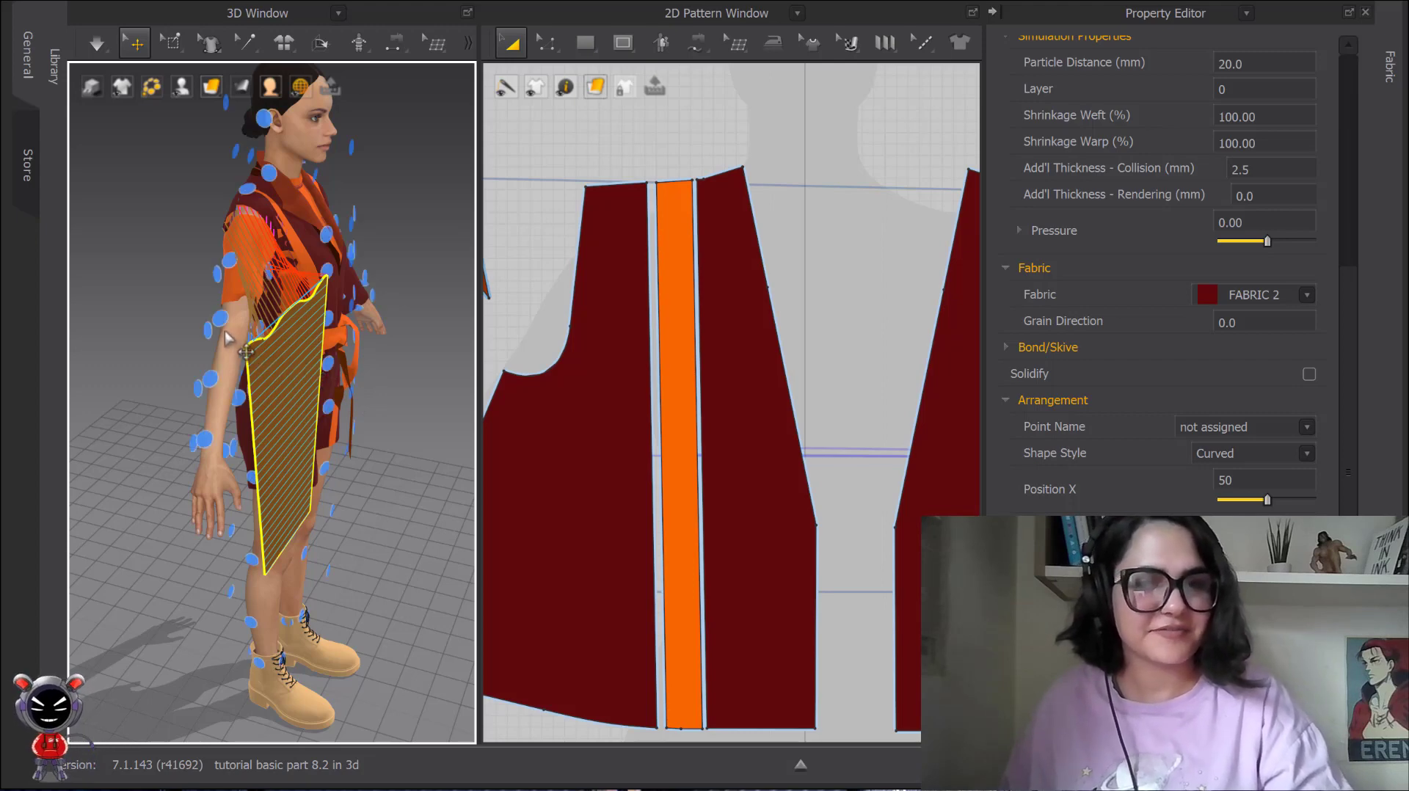
left_click(307, 402)
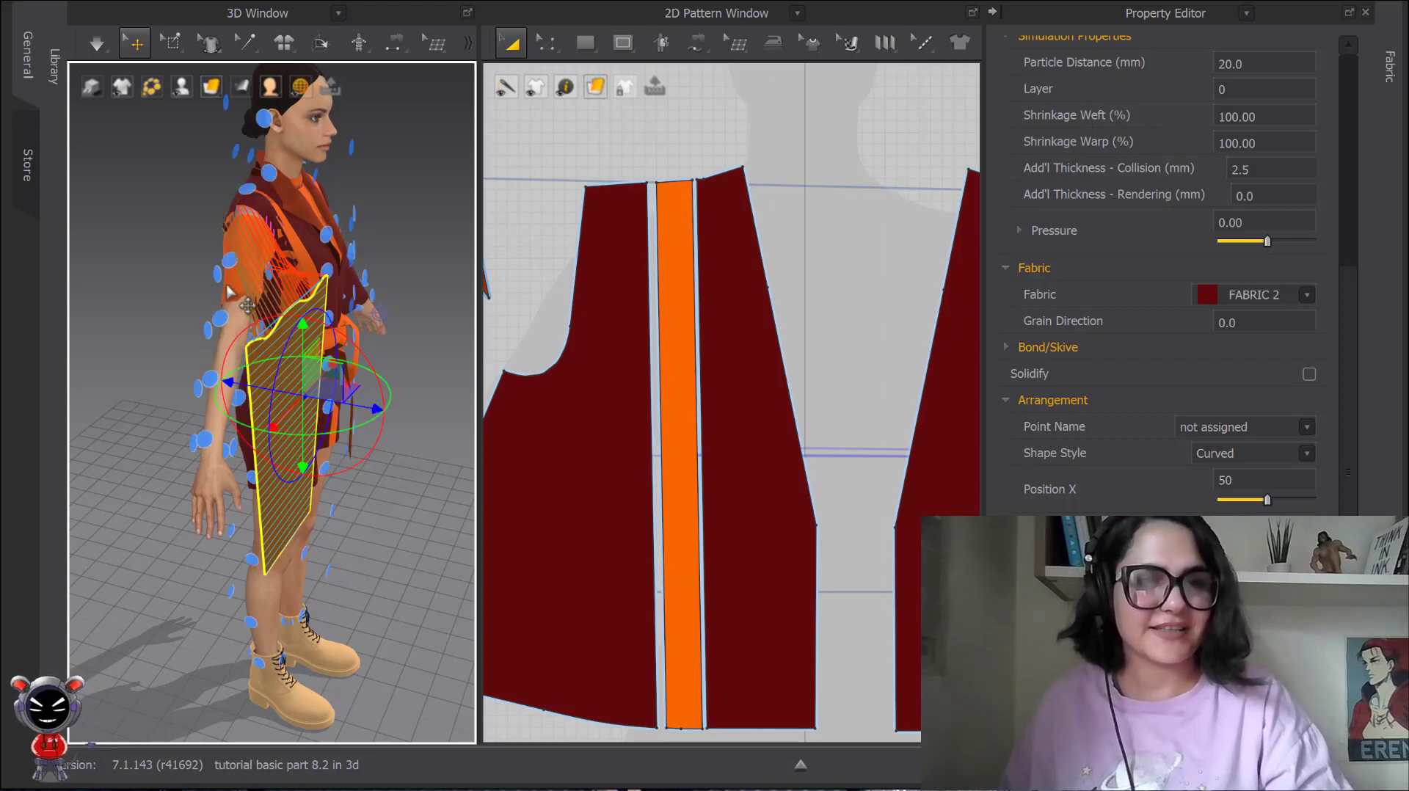
left_click(221, 320)
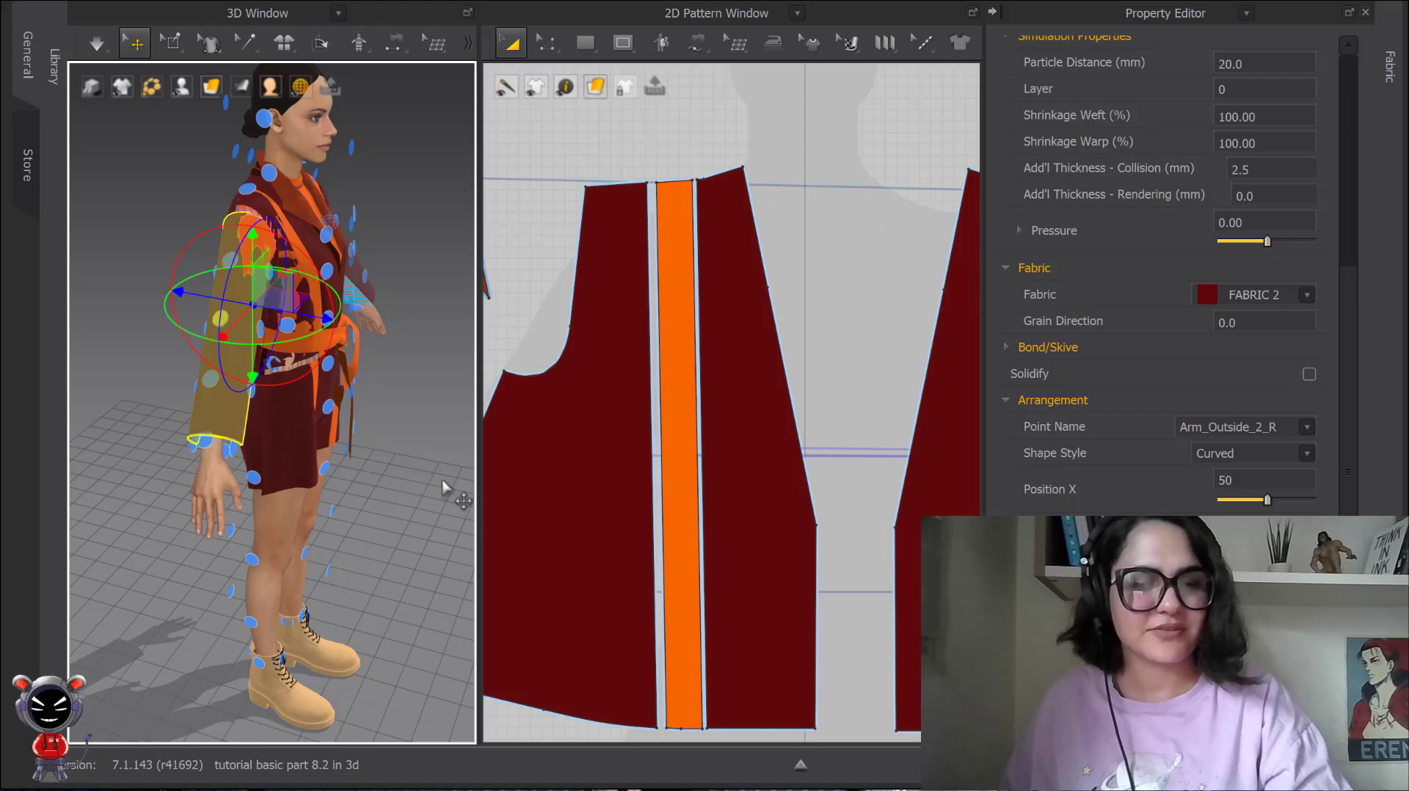
key("shift+f")
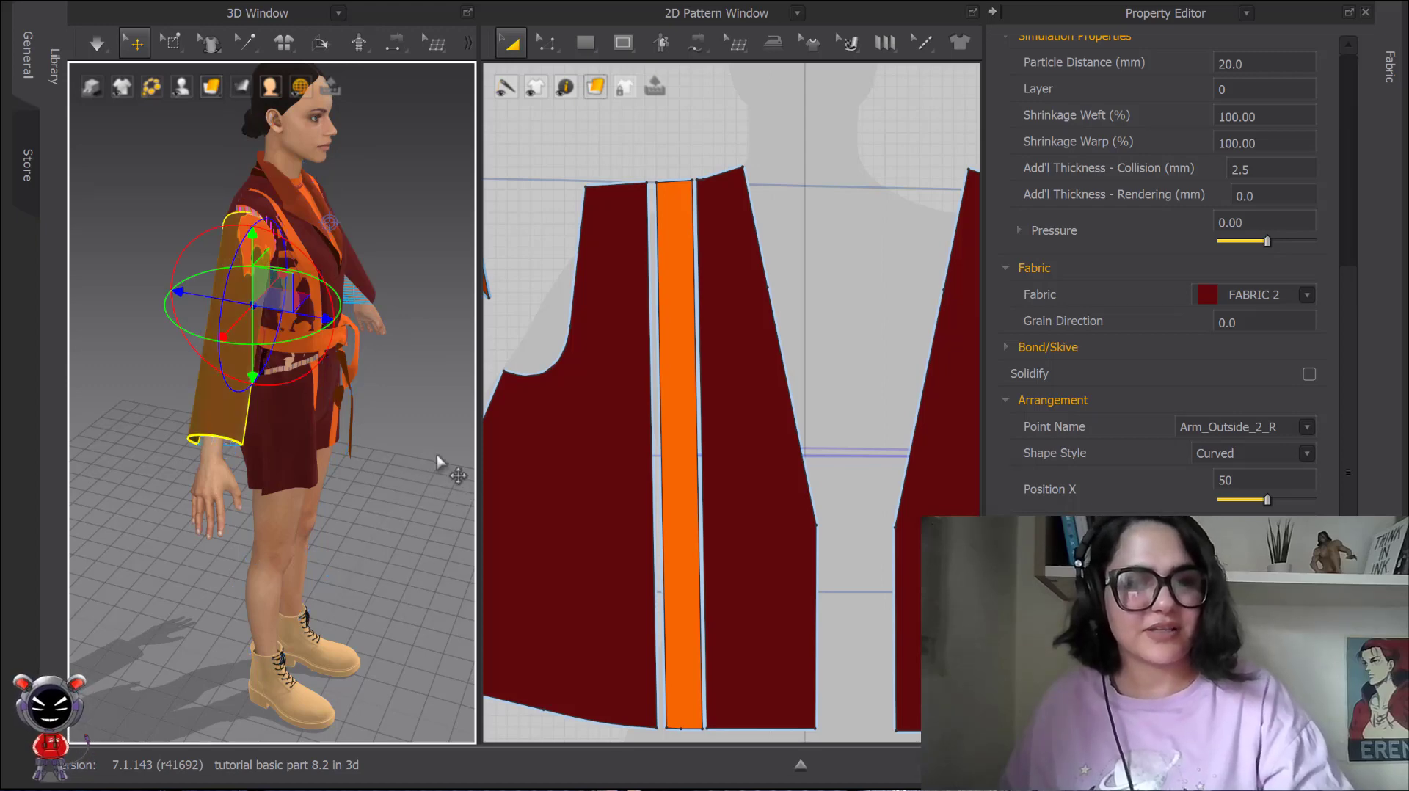
Simulate the garment in front view to drape the repositioned right sleeve, stop the simulation and clear the selection.
key("2")
key("space")
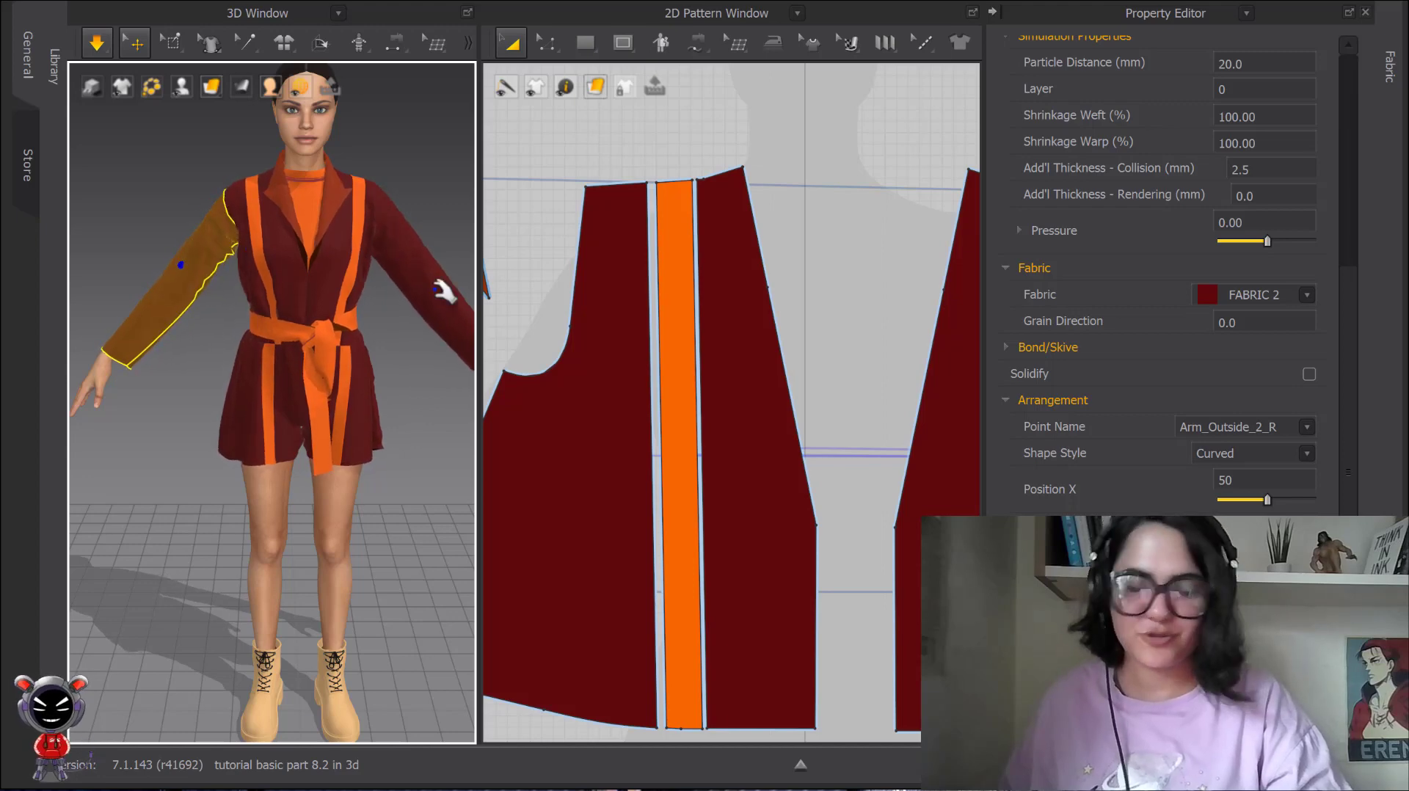
left_click(425, 177)
scroll(410, 193, "down", 2)
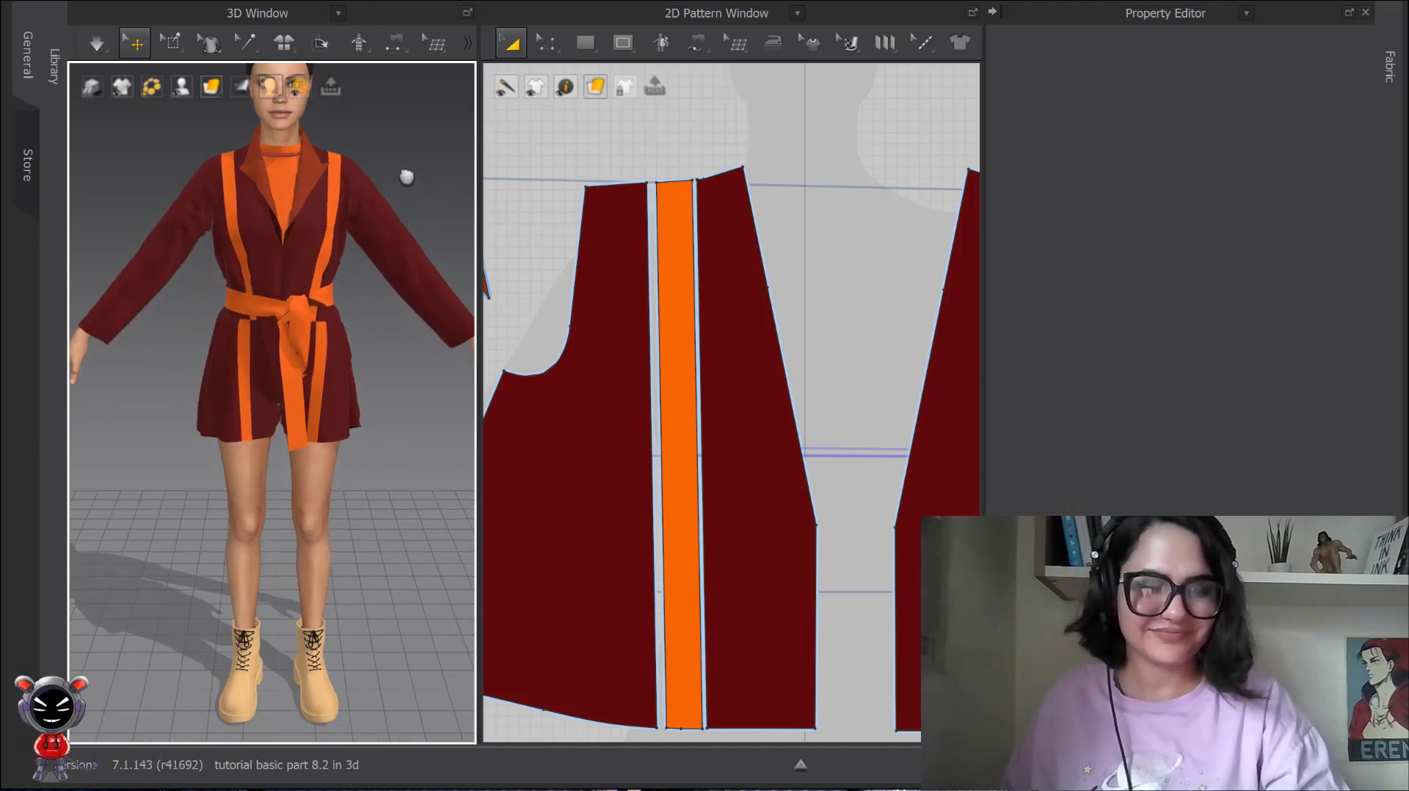
scroll(606, 314, "down", 3)
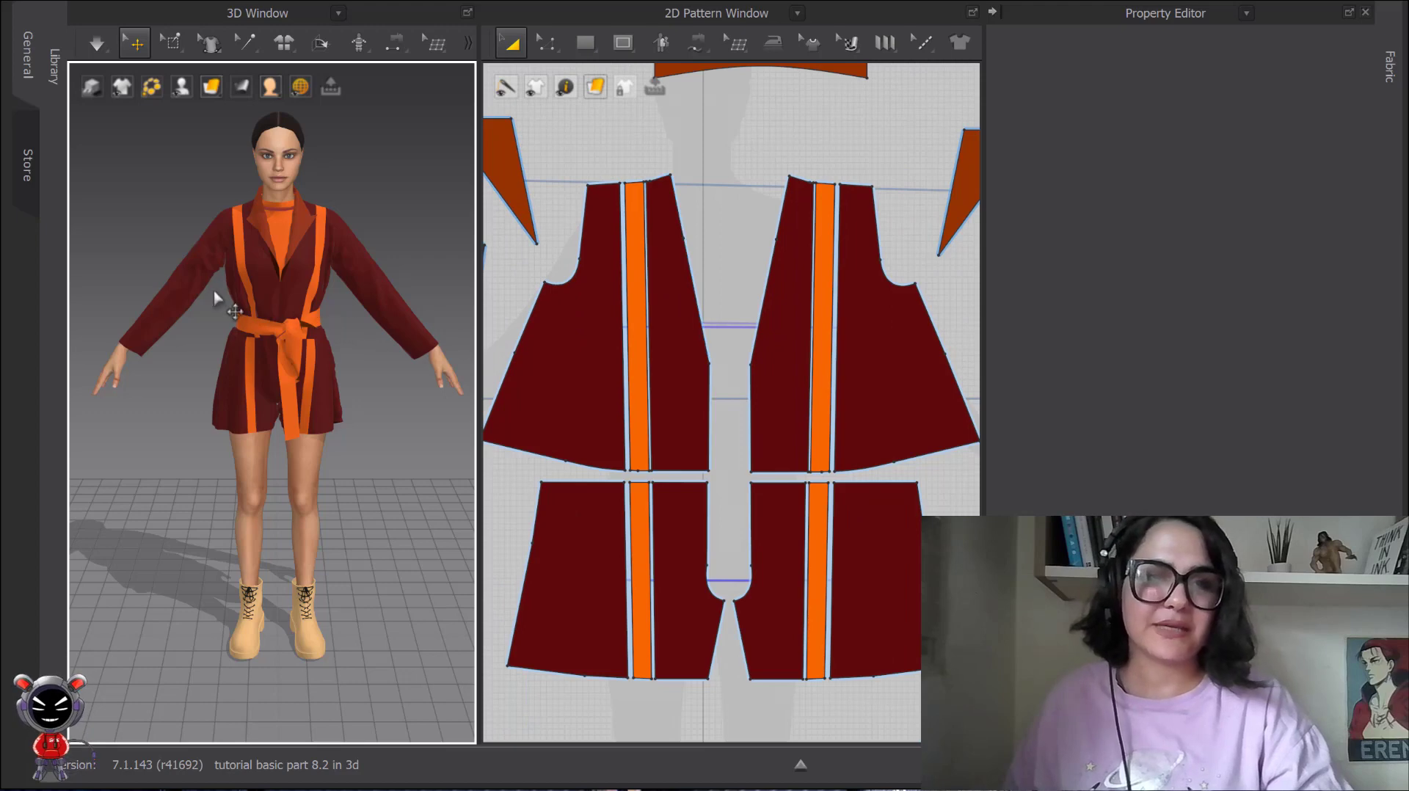
right_click(188, 288)
mouse_move(357, 417)
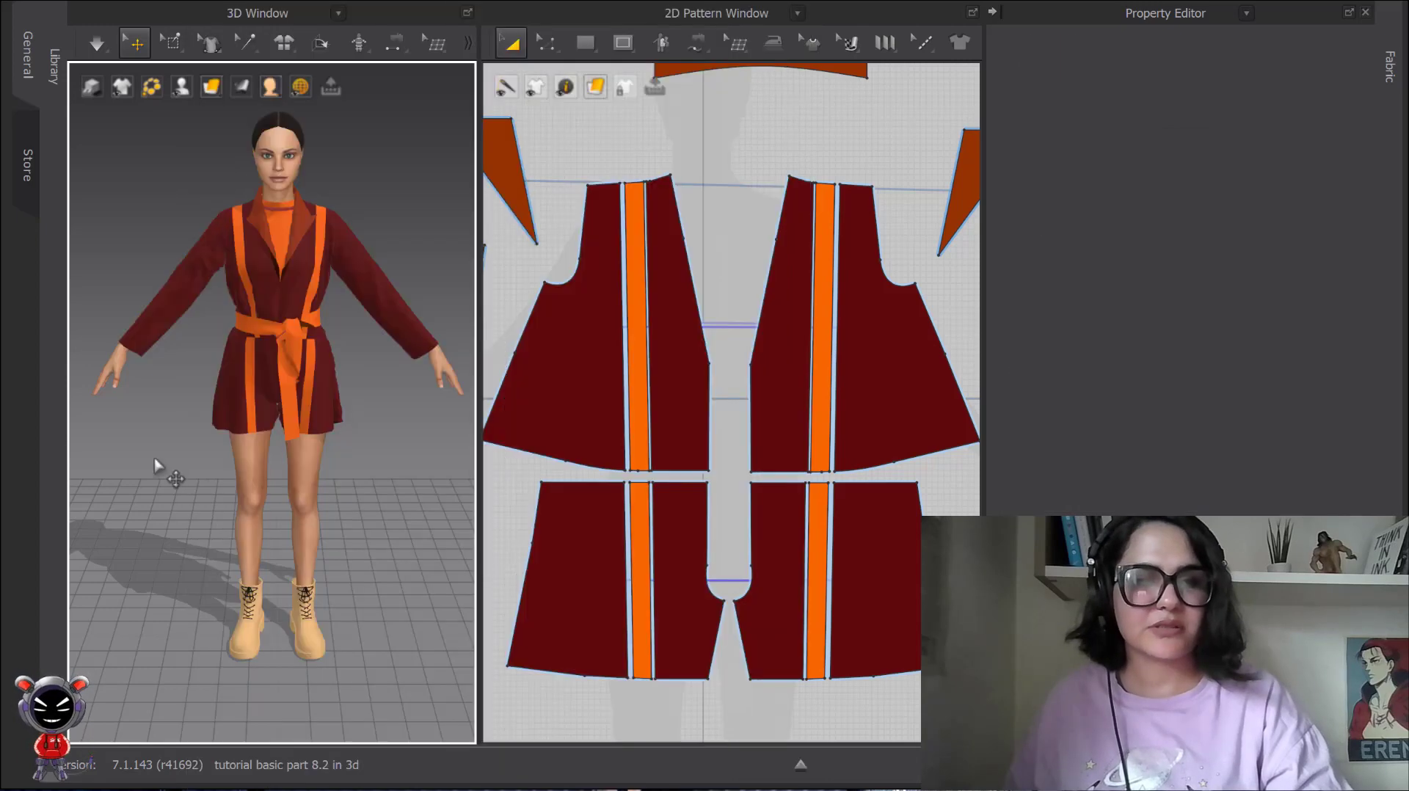
Select the coat's four dark red back pieces and lay them flat in 3D with Reset 2D Arrangement (Selected).
scroll(271, 367, "down", 3)
scroll(646, 490, "down", 5)
middle_click_drag(725, 488, 729, 482)
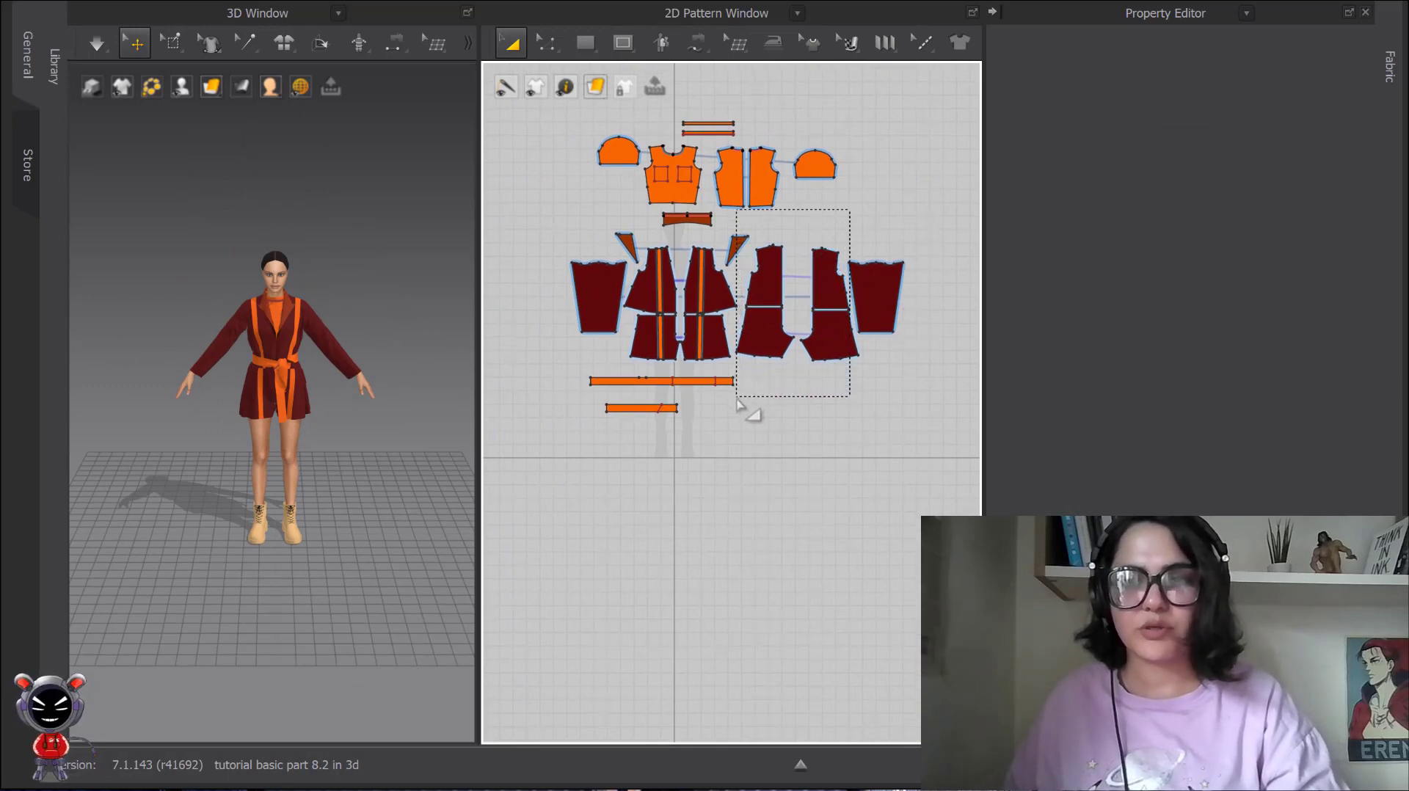
left_click_drag(738, 403, 736, 402)
scroll(305, 318, "up", 8)
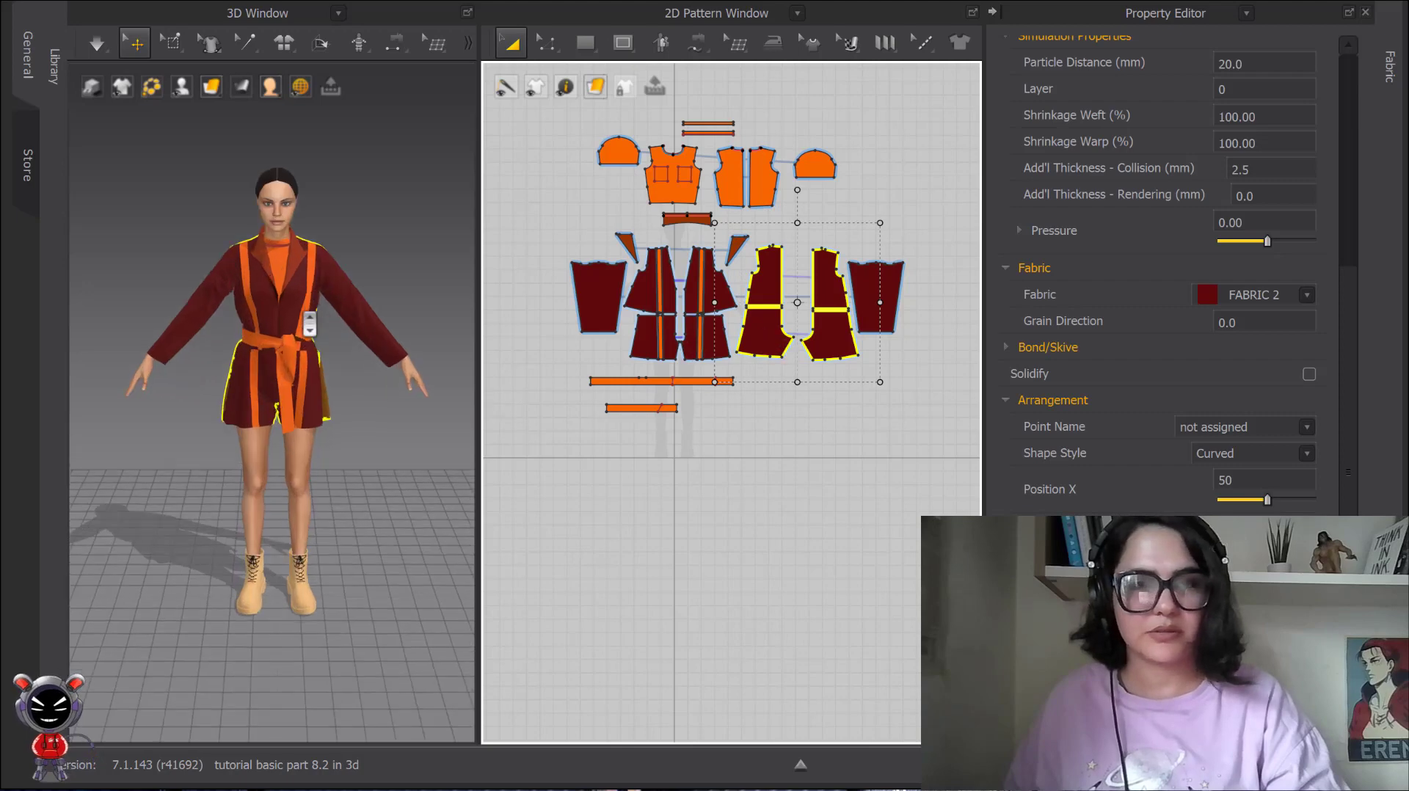
middle_click_drag(229, 394, 254, 381)
scroll(254, 381, "down", 2)
right_click_drag(255, 381, 338, 365)
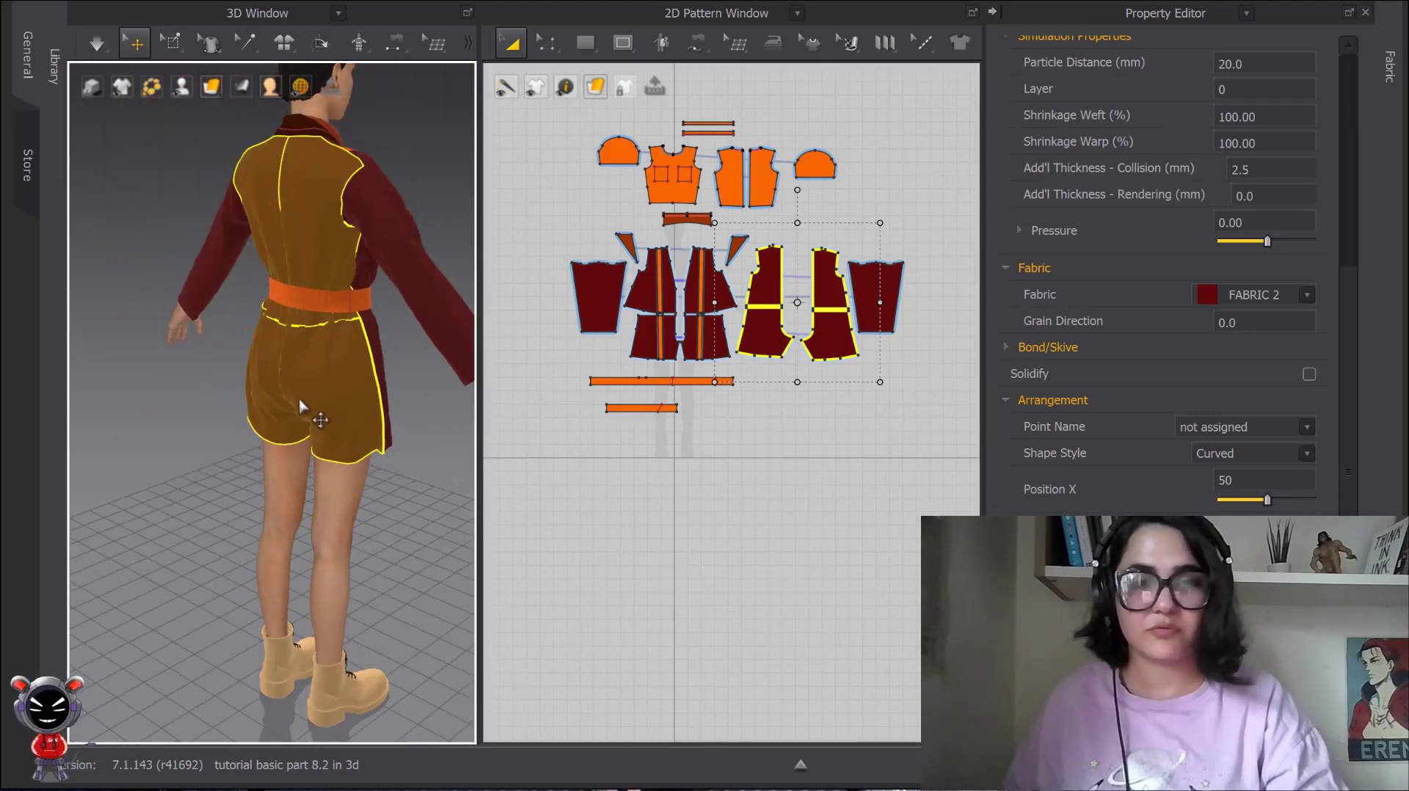
right_click(337, 362)
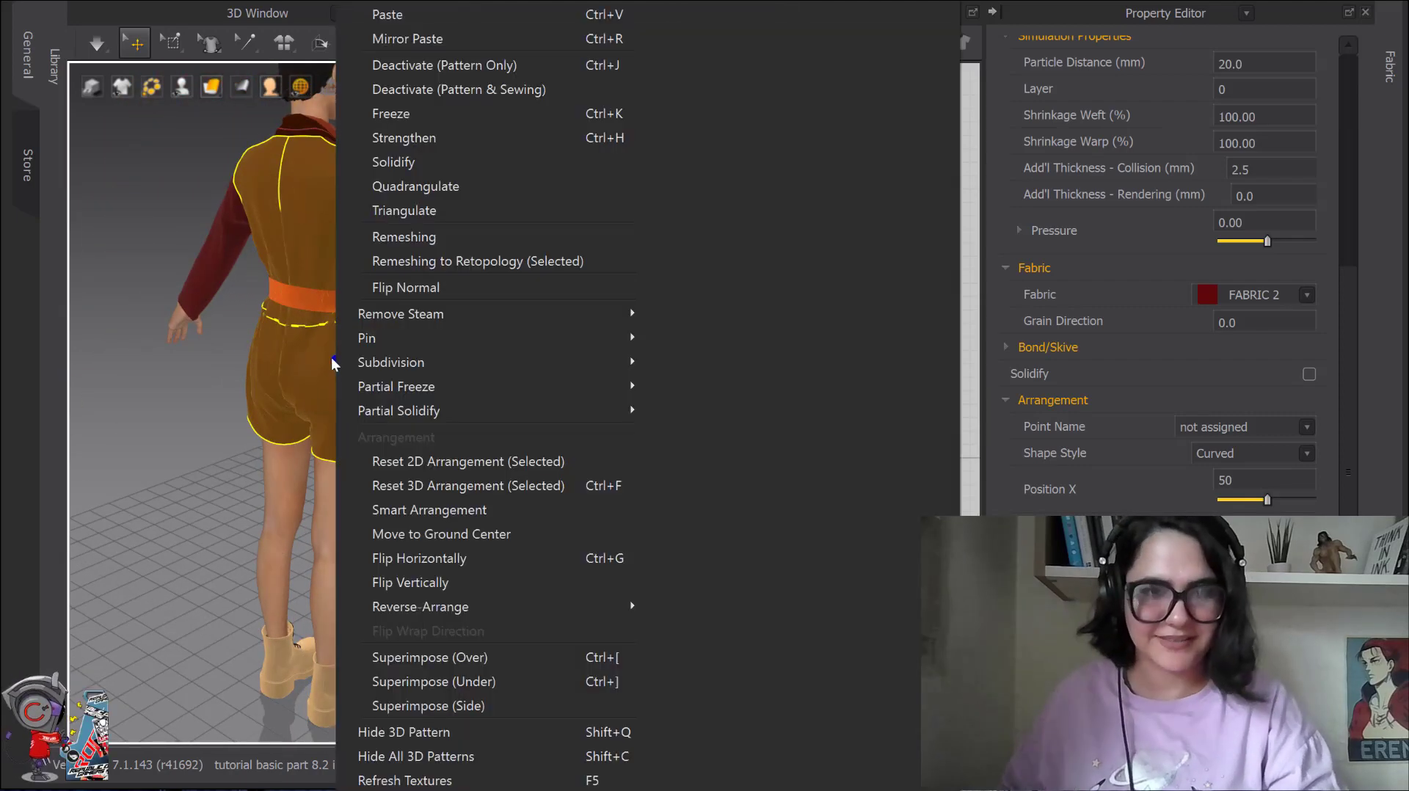
left_click(461, 463)
key("2")
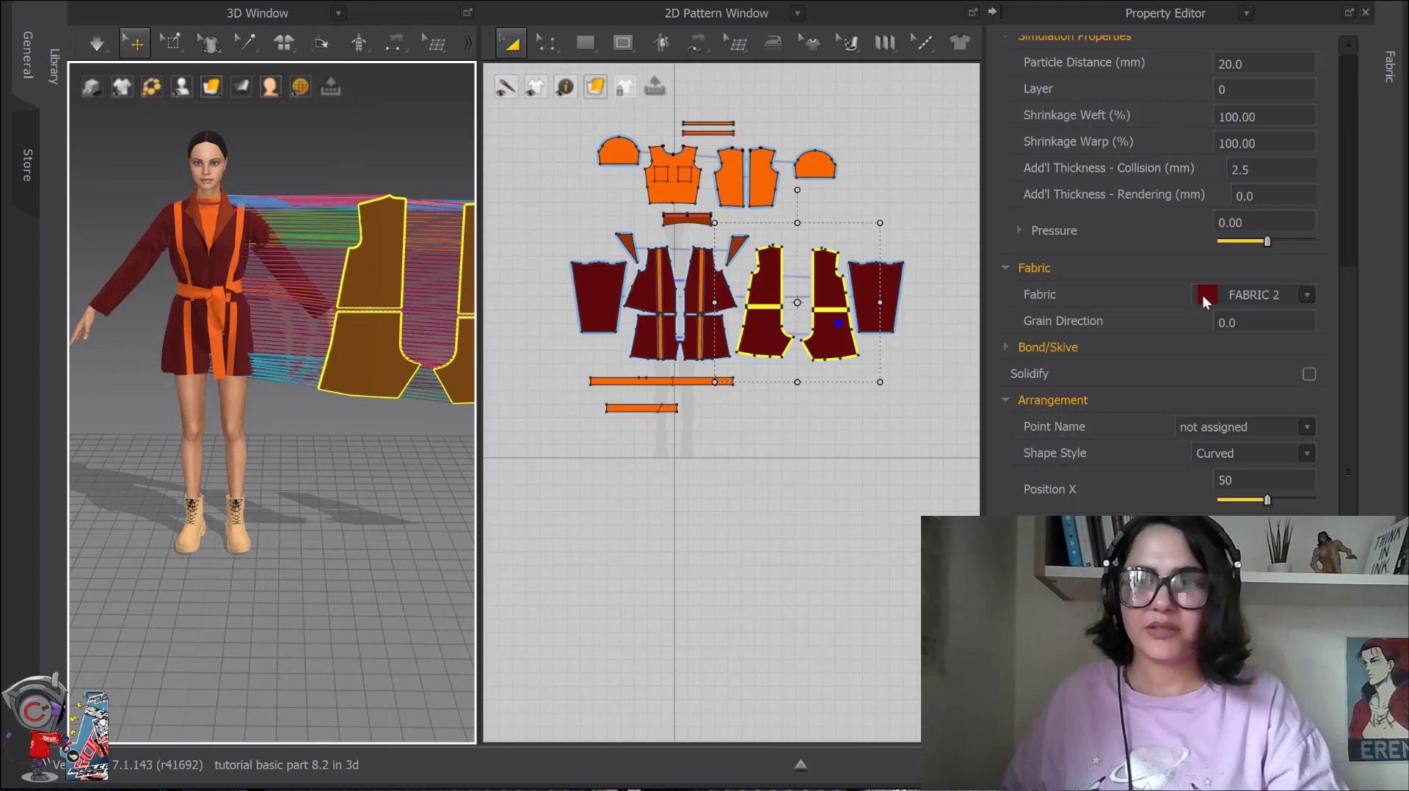
Change the colour of FABRIC 2 to white (FFFFFF).
scroll(664, 168, "down", 3)
left_click(1390, 66)
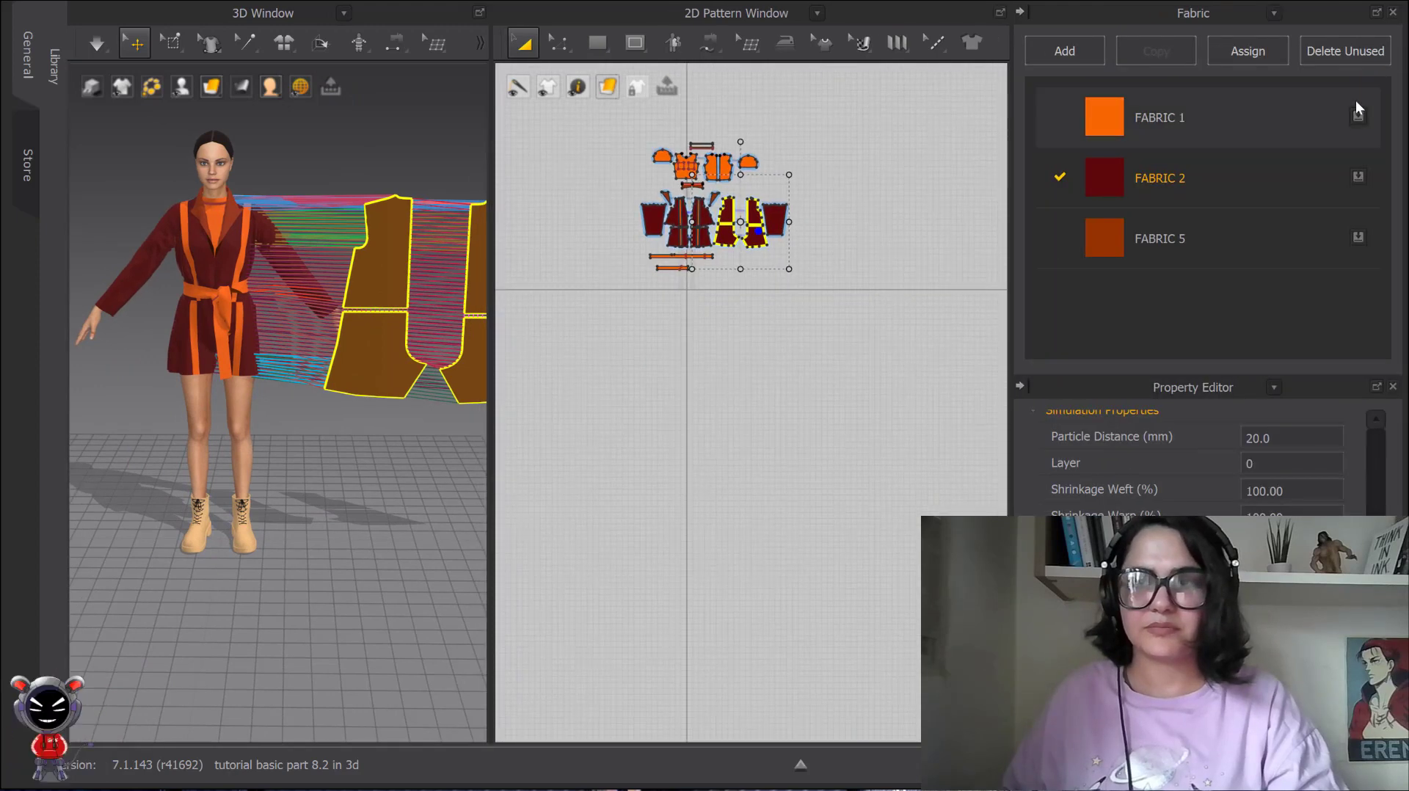
left_click(1319, 179)
left_click(1328, 490)
left_click(923, 213)
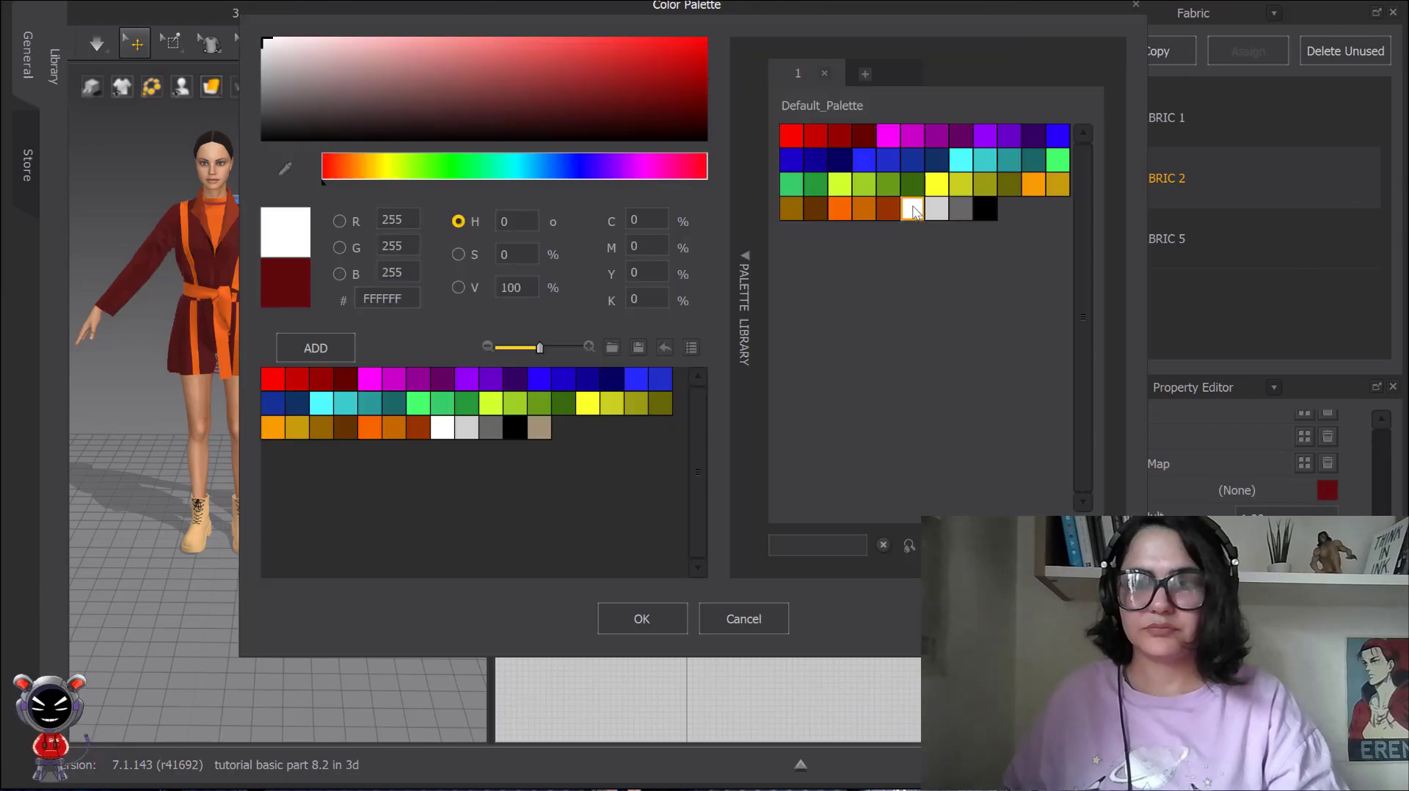
left_click(630, 617)
Examine both faces of the flattened white back pieces from the front and from behind the avatar.
scroll(399, 314, "up", 3)
middle_click_drag(400, 314, 345, 396)
scroll(346, 396, "down", 2)
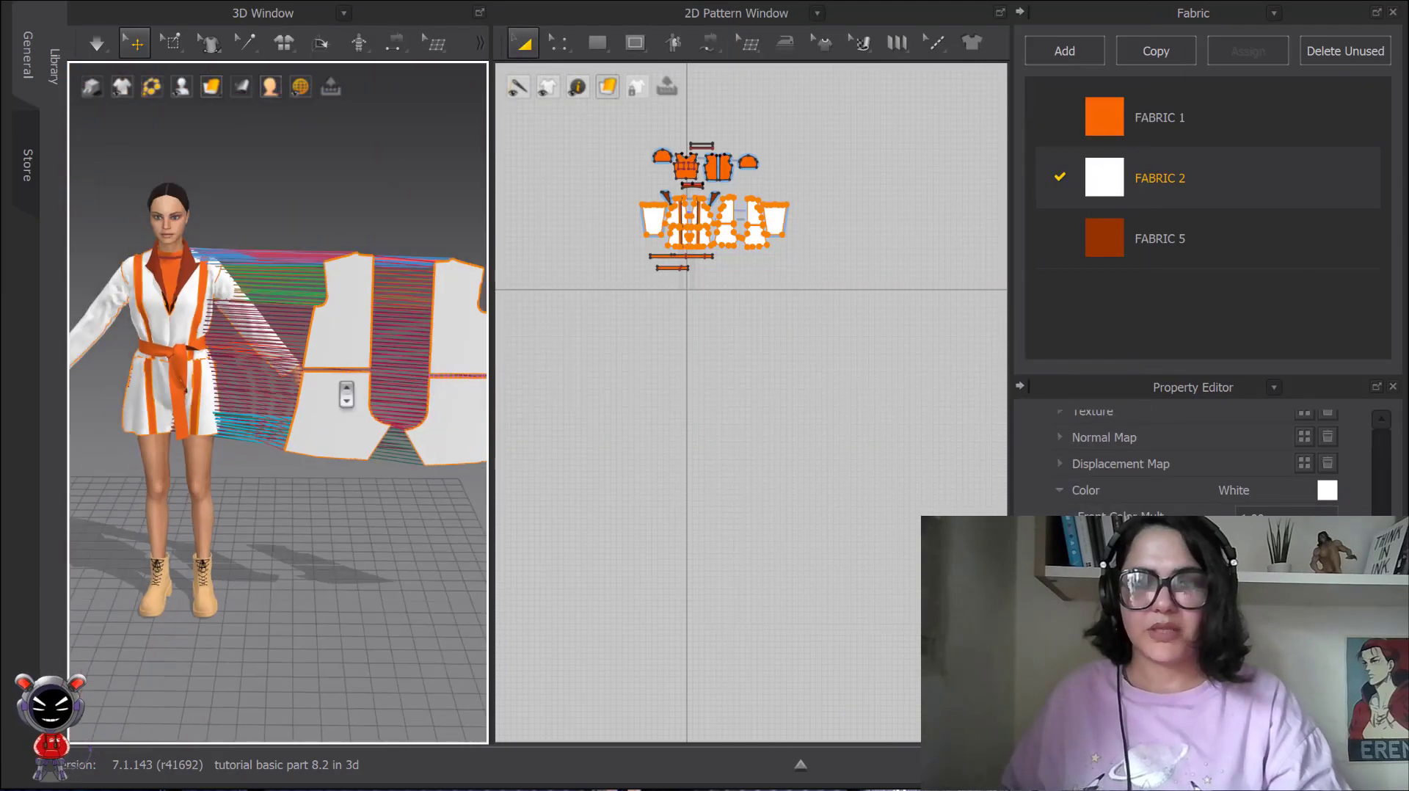
right_click_drag(345, 396, 582, 364)
scroll(374, 378, "down", 2)
middle_click_drag(378, 376, 459, 383)
scroll(293, 378, "up", 2)
middle_click_drag(125, 370, 359, 388)
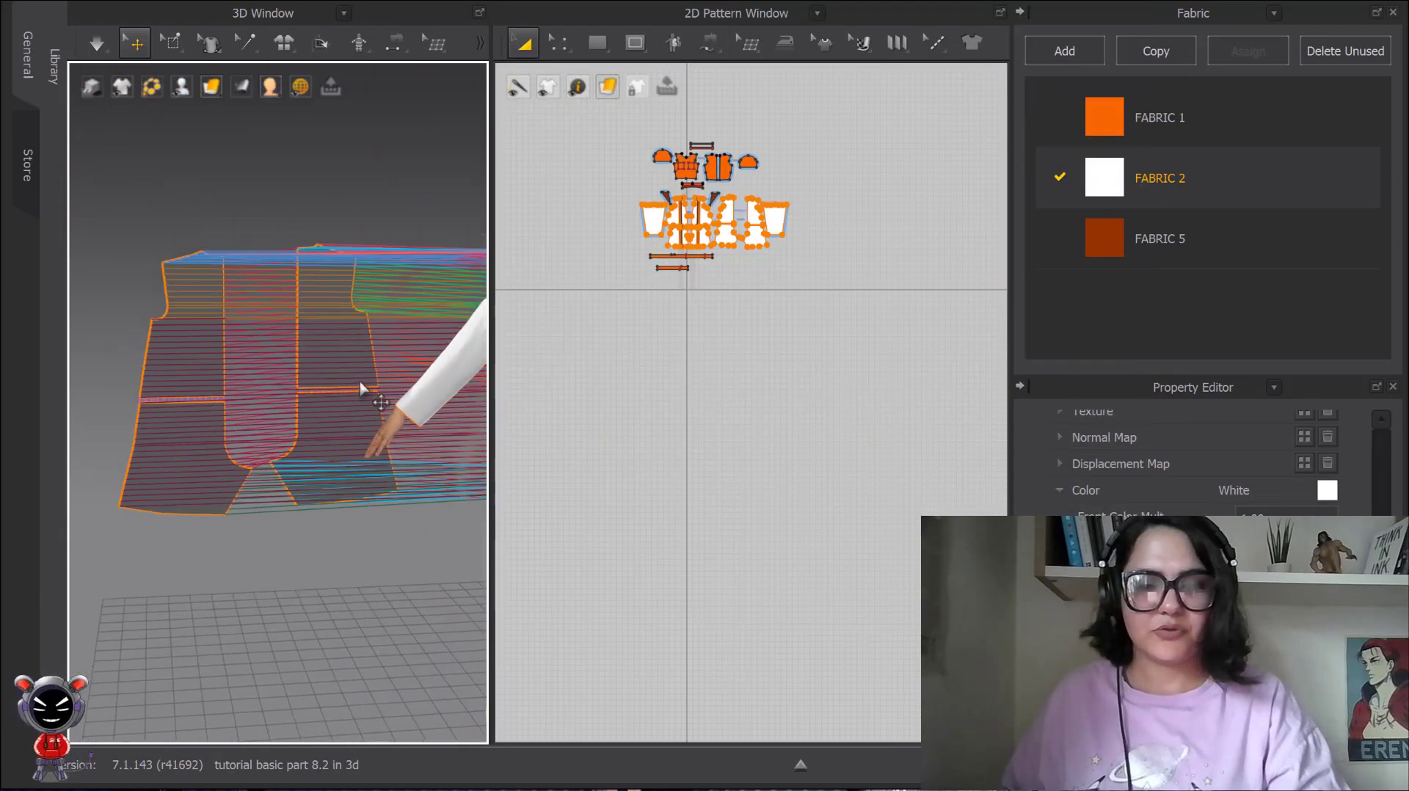
right_click_drag(357, 386, 299, 338)
Compare the Thick Textured Surface display on the flattened pieces' reverse side, return to Textured Surface and view the front.
left_click(211, 87)
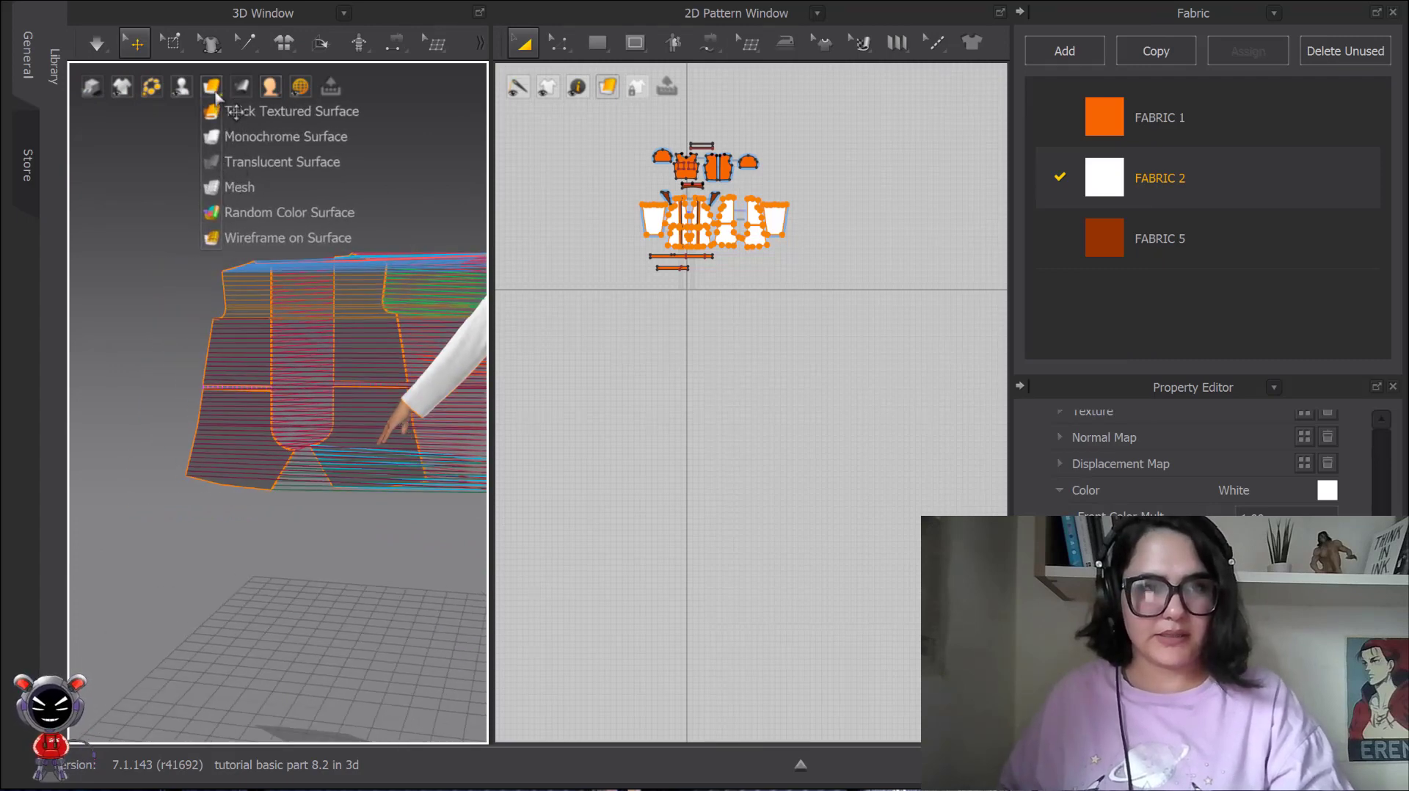
left_click(218, 110)
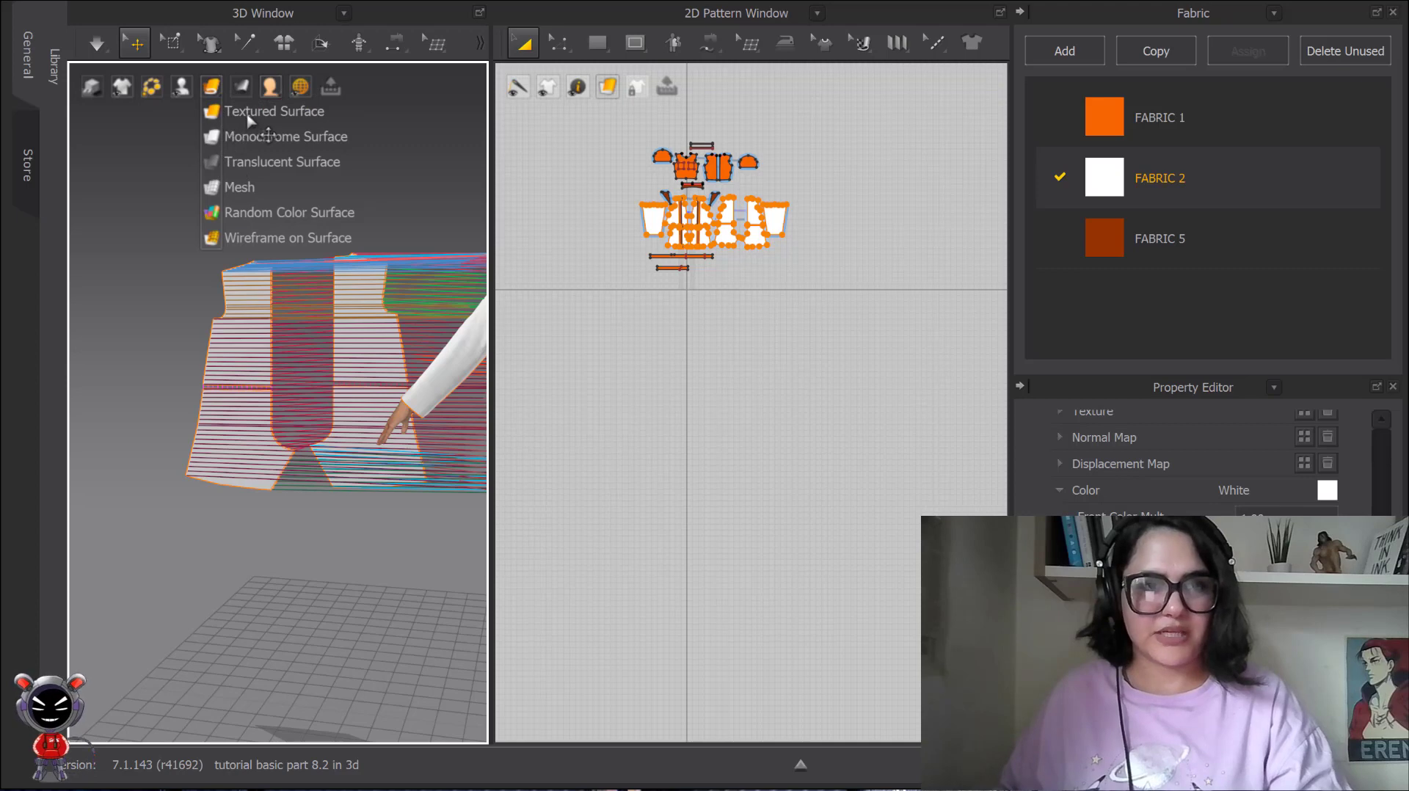
left_click(215, 114)
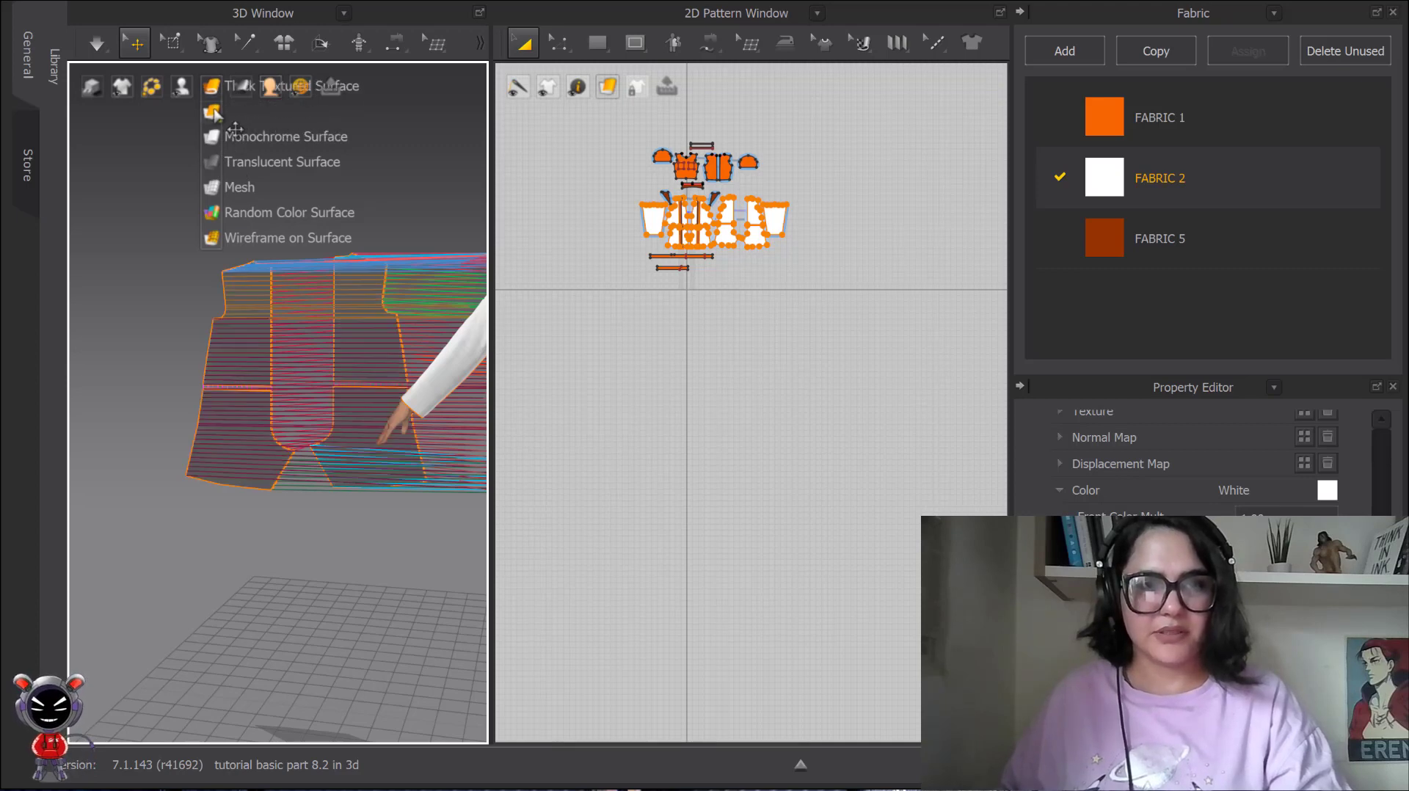
right_click_drag(365, 384, 357, 340)
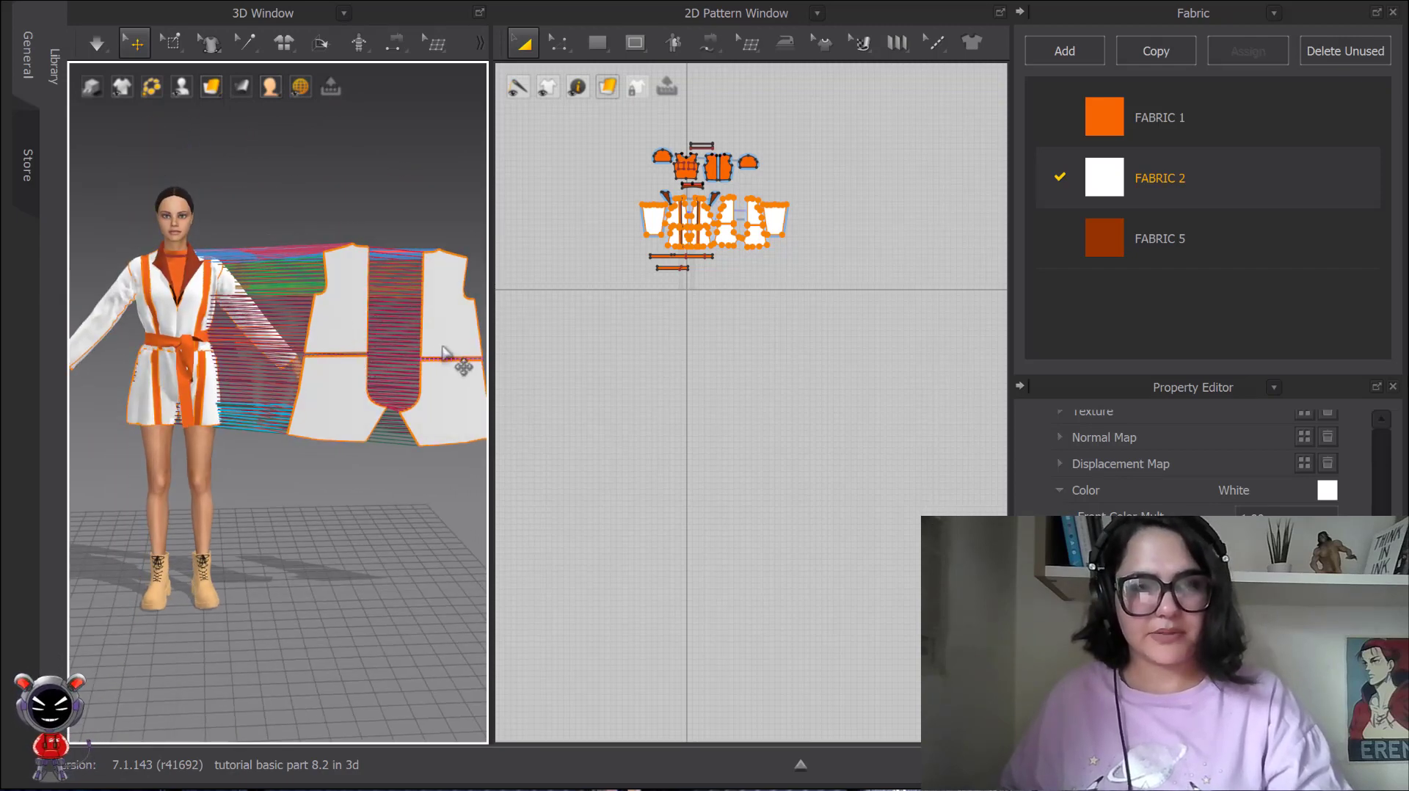
right_click_drag(442, 353, 397, 358)
middle_click_drag(294, 330, 343, 335)
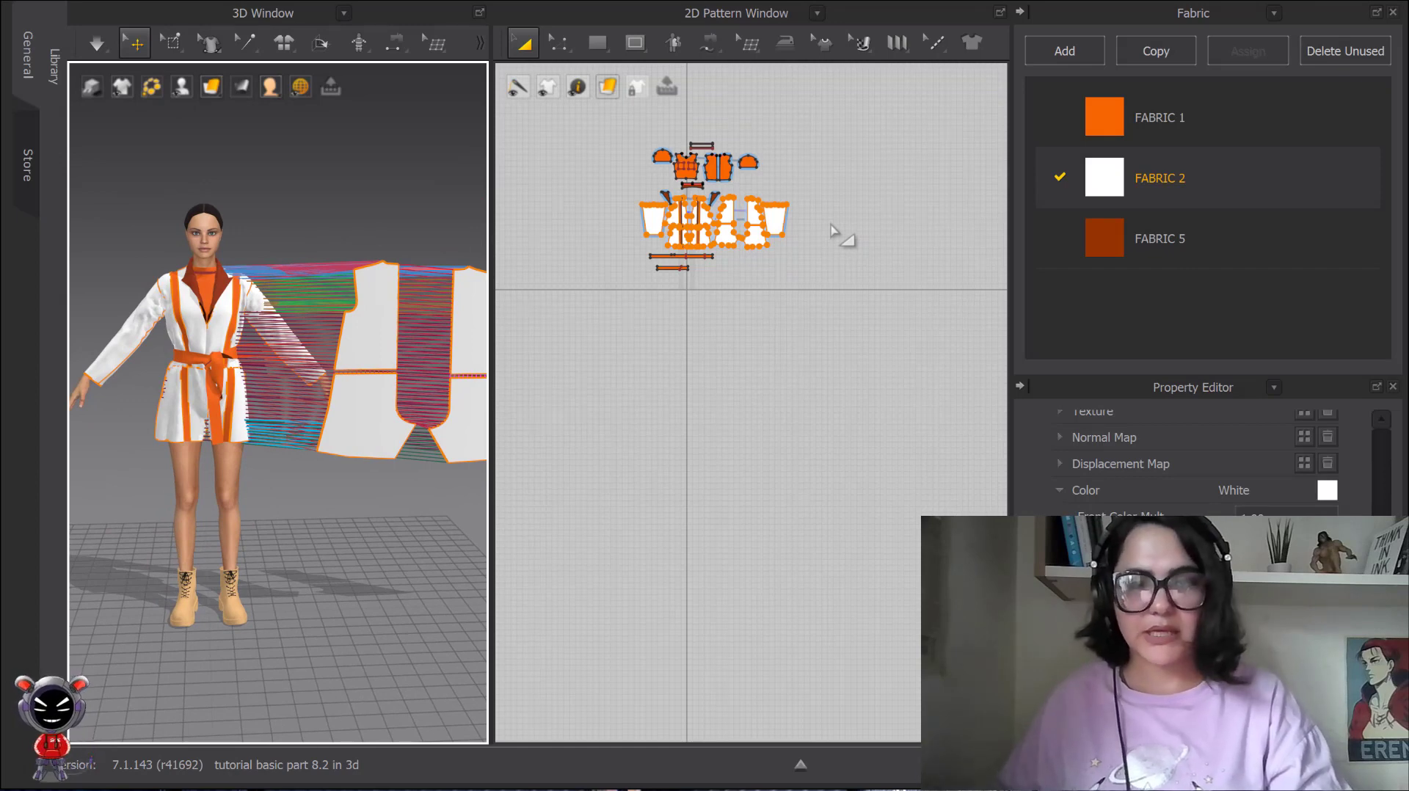
Select the coat's four flattened white back pieces and flip them horizontally in 3D.
scroll(798, 255, "up", 2)
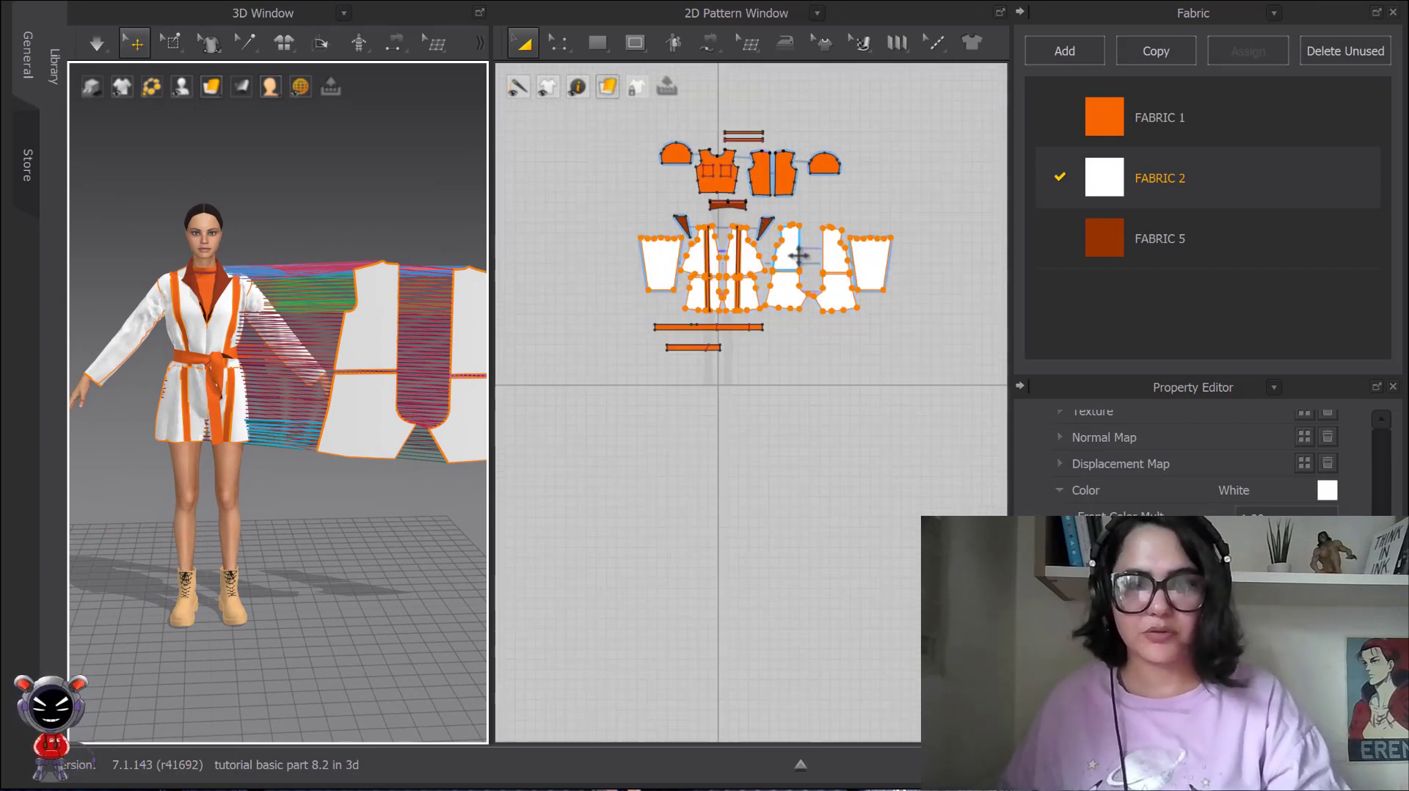
scroll(881, 292, "up", 3)
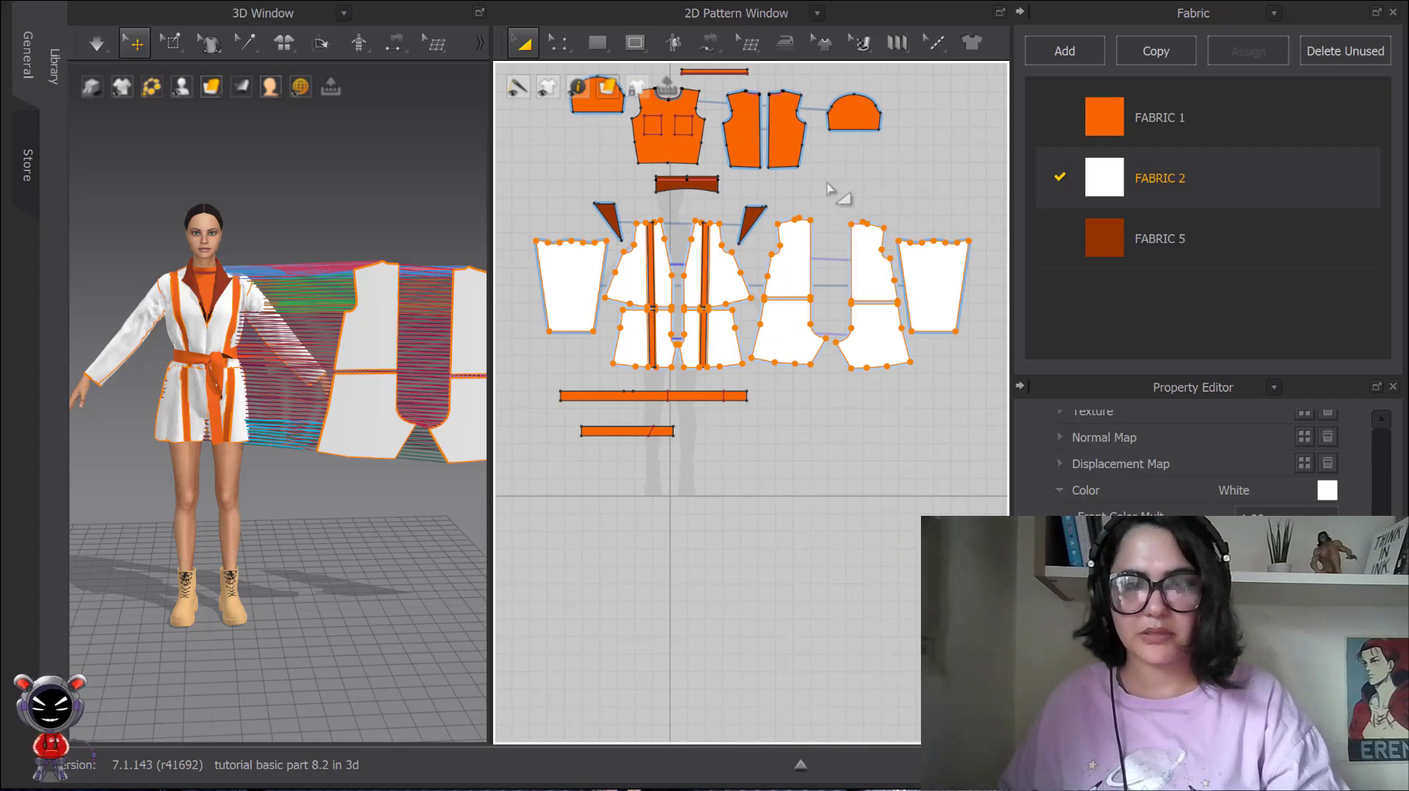
left_click_drag(890, 173, 760, 413)
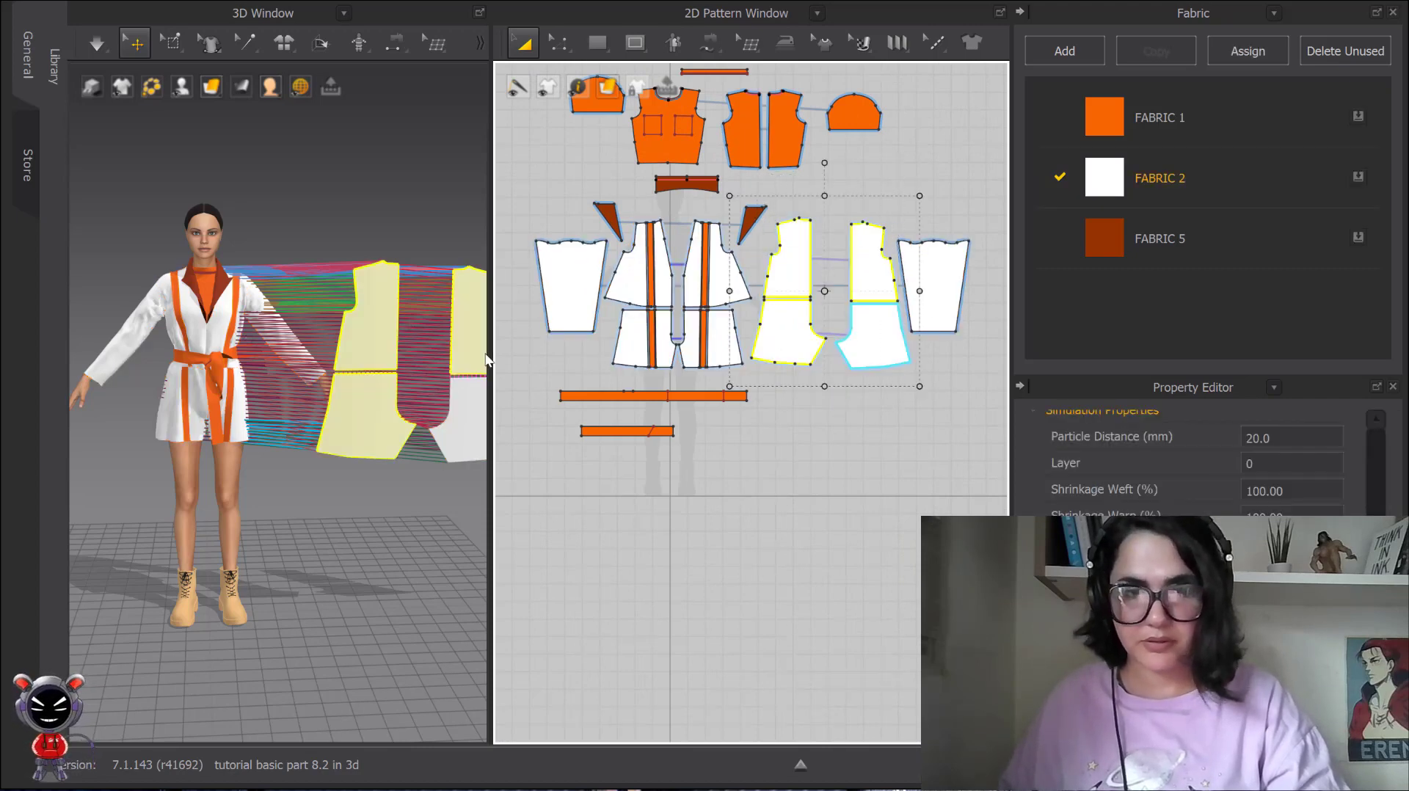
left_click_drag(947, 170, 750, 409)
scroll(429, 352, "up", 3)
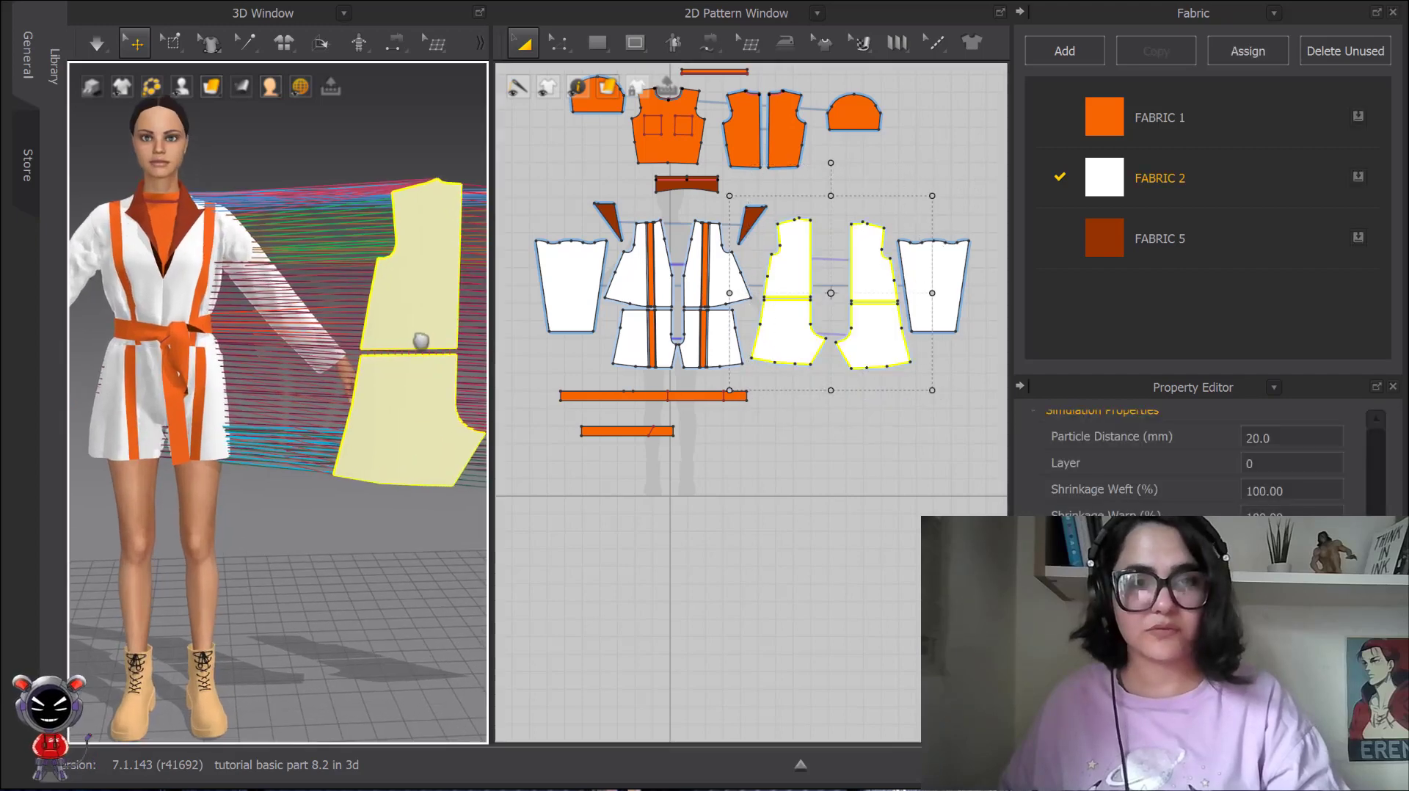
right_click(330, 267)
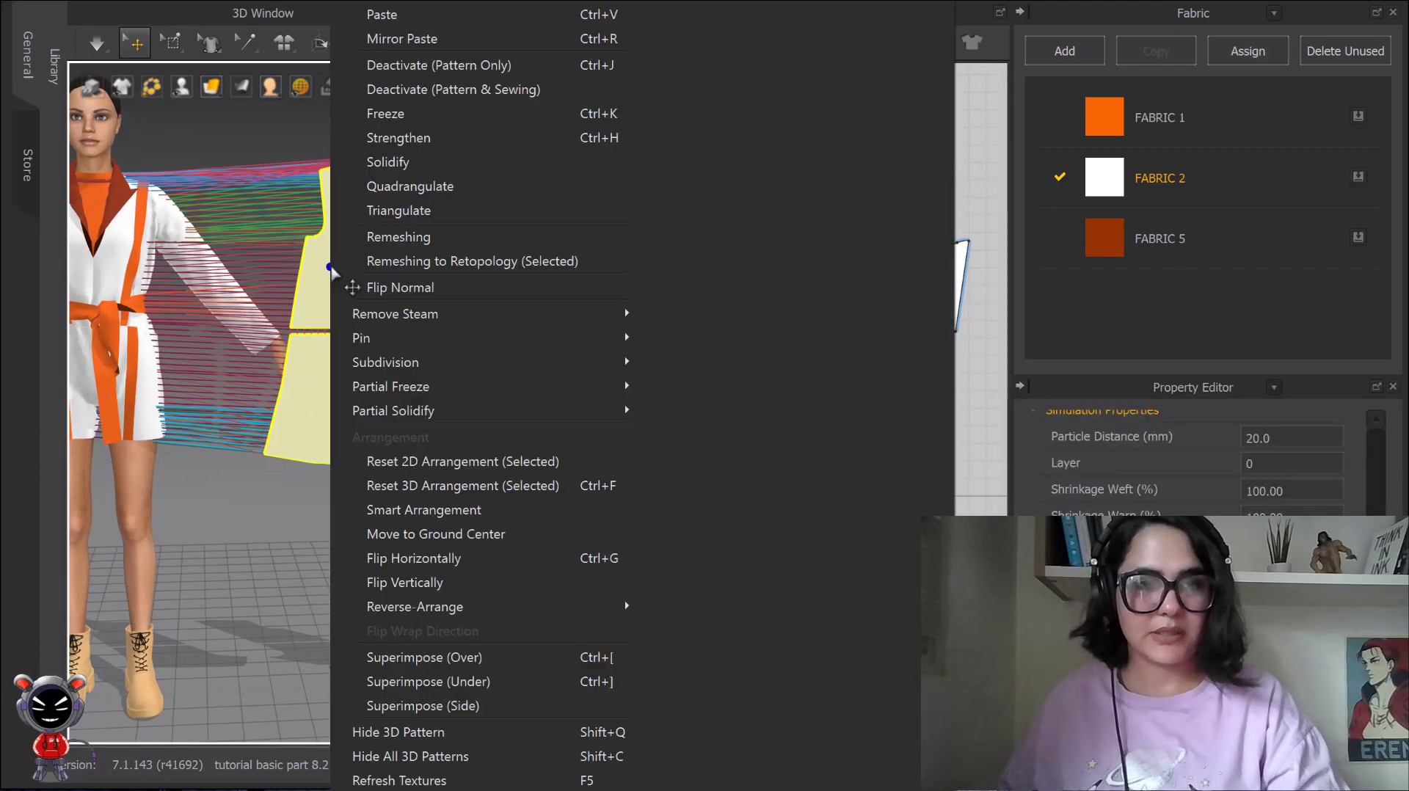
left_click(428, 561)
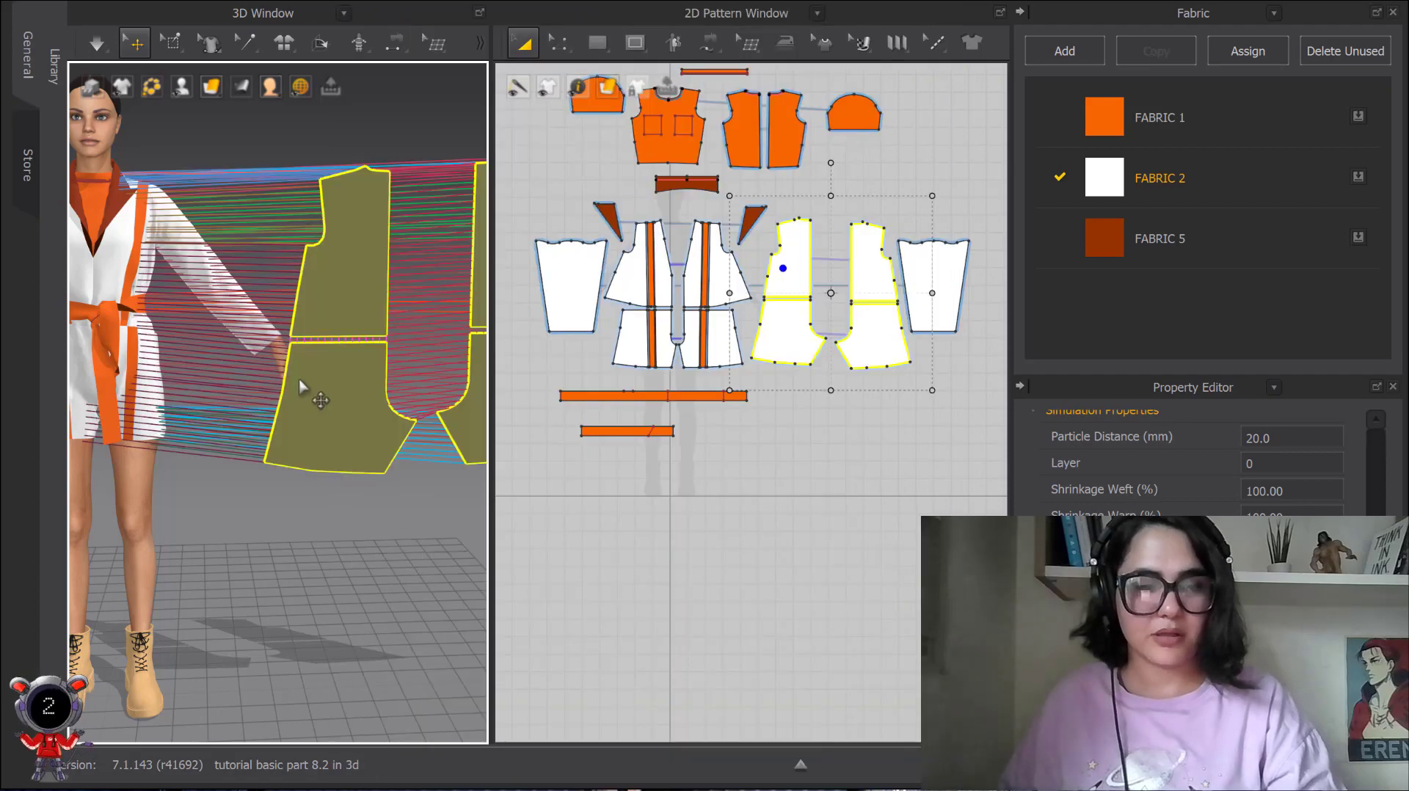
Move the four flipped back pieces into position behind the avatar's back and check their placement from the side.
scroll(329, 315, "down", 3)
right_click_drag(329, 316, 297, 234)
middle_click_drag(327, 257, 314, 314)
scroll(314, 314, "up", 2)
middle_click_drag(283, 264, 277, 328)
scroll(277, 327, "up", 3)
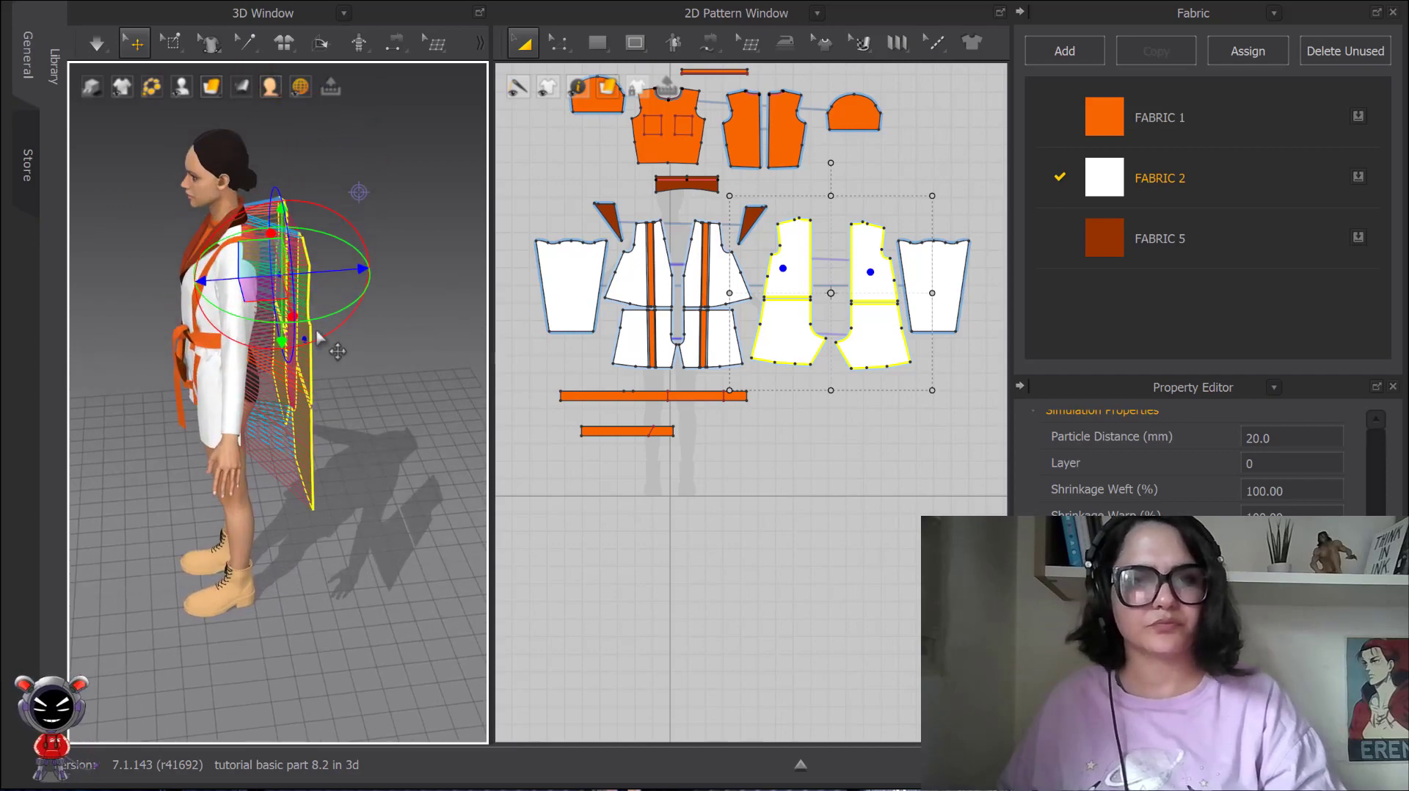
right_click_drag(317, 337, 239, 278)
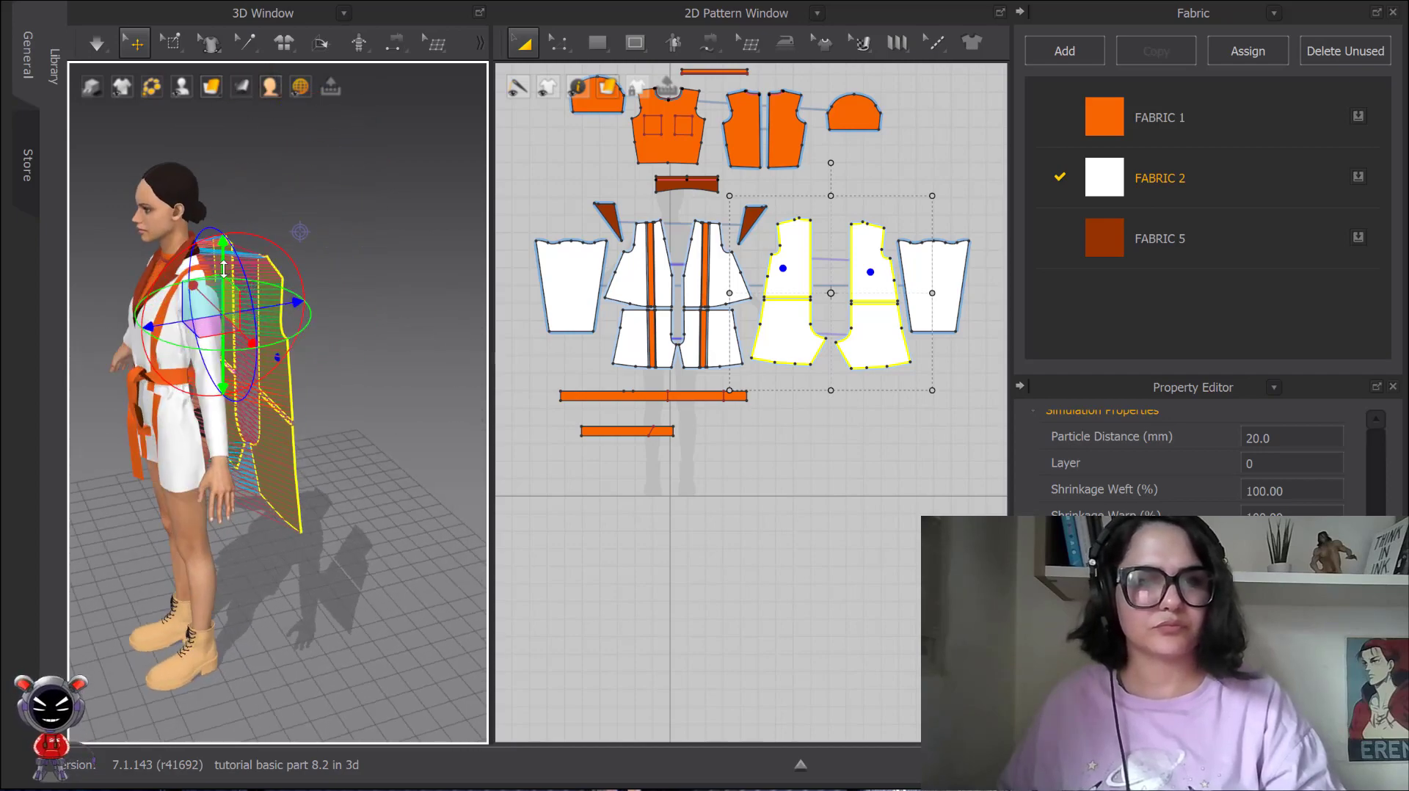
scroll(409, 368, "up", 3)
right_click_drag(409, 368, 355, 382)
Deactivate the orange piece at the avatar's back waist with Deactivate (Pattern Only).
left_click(198, 330)
right_click(199, 329)
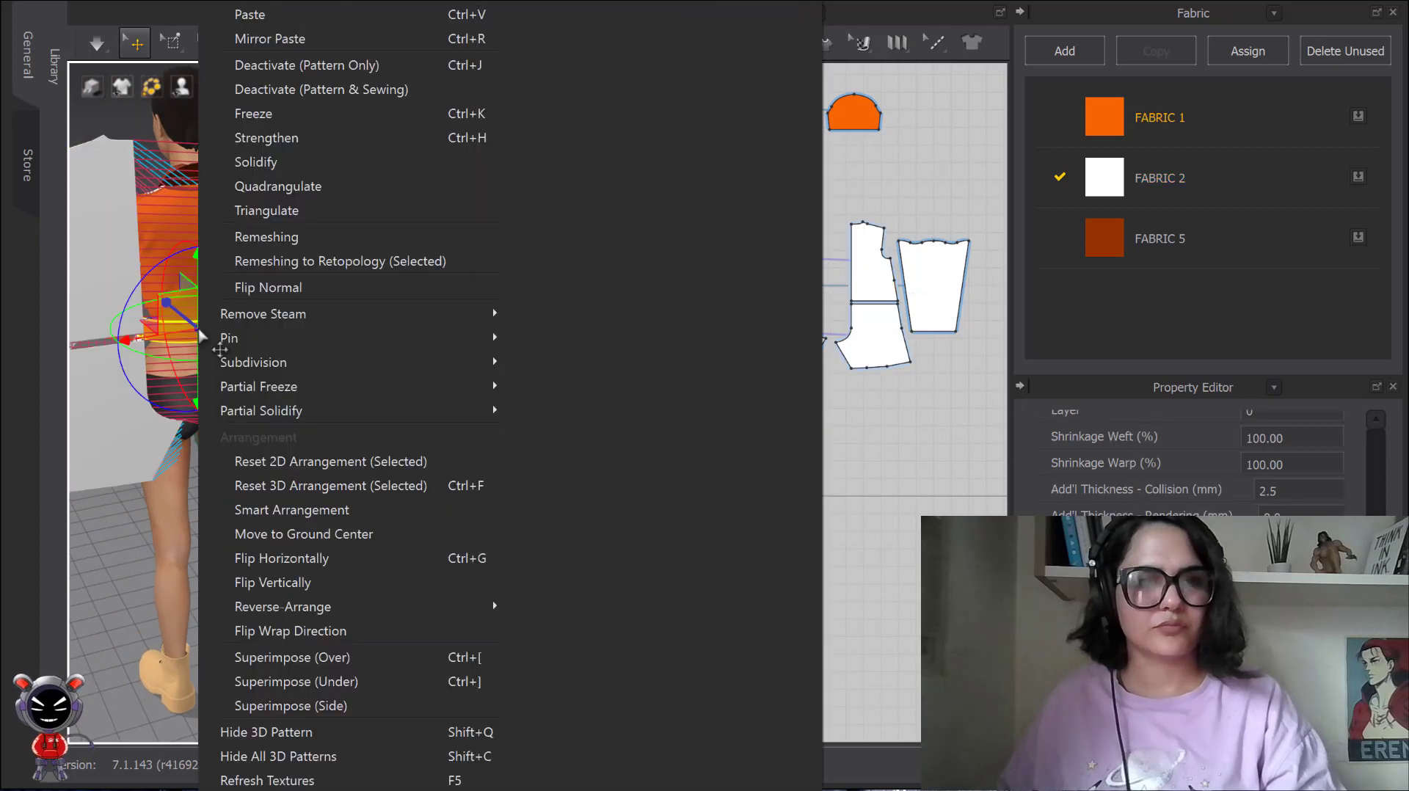
left_click(343, 72)
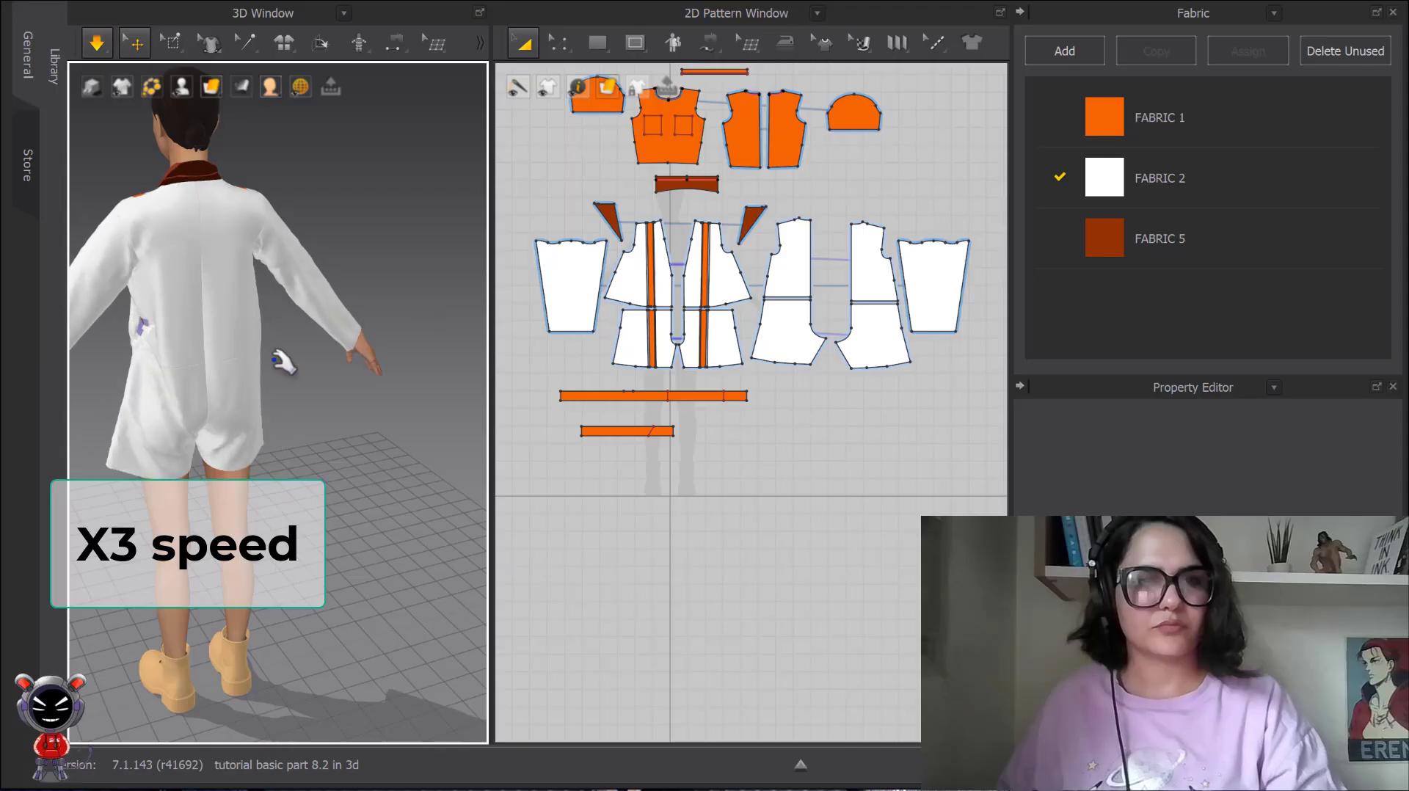
Select the mesh along the back waist of the white coat with the mesh selection tool and reposition it around the belt.
scroll(284, 349, "up", 5)
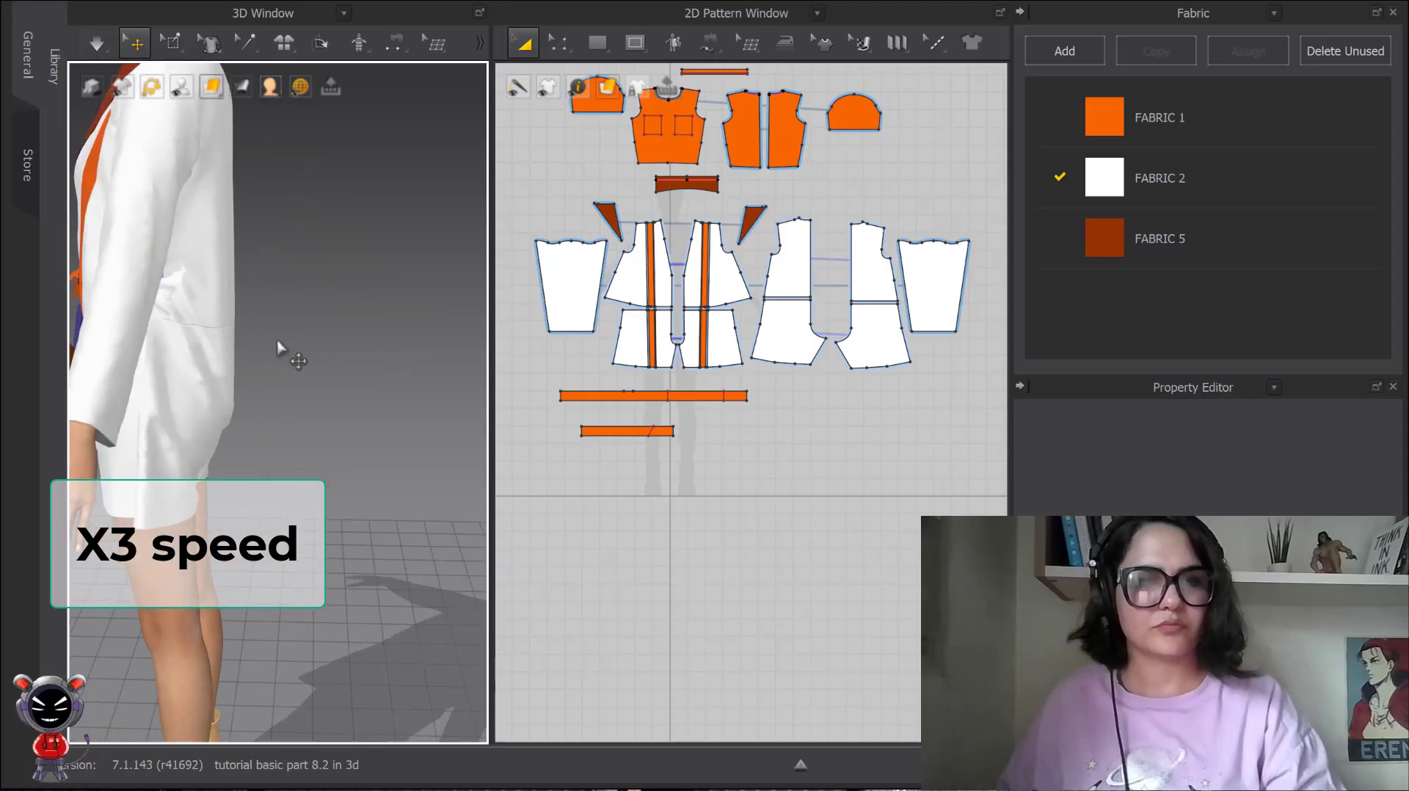
right_click_drag(284, 346, 151, 361)
left_click(173, 42)
left_click(220, 157)
left_click_drag(157, 339, 361, 361)
right_click_drag(287, 382, 361, 376)
left_click(329, 332)
left_click_drag(382, 332, 336, 329)
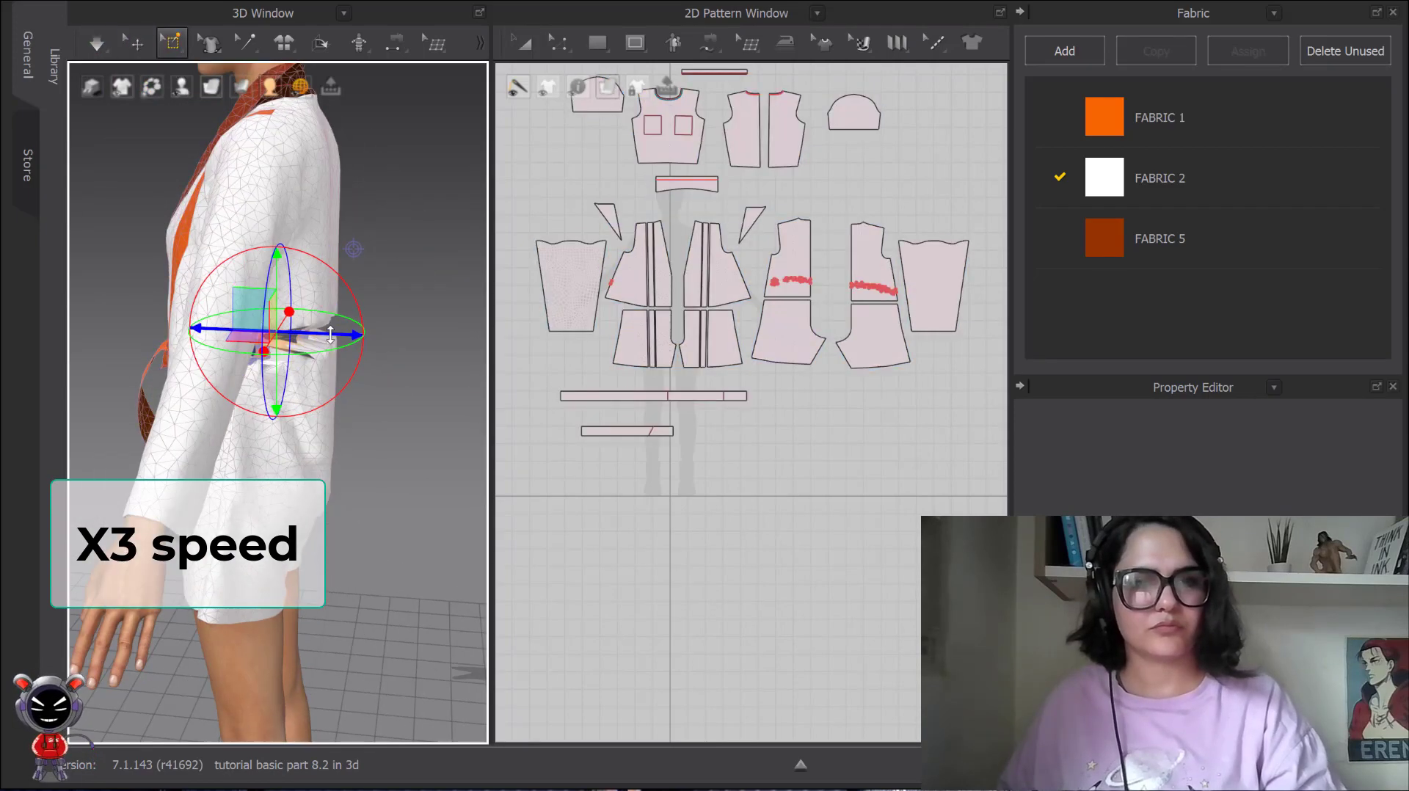
Adjust the coat's back waist mesh further and briefly simulate the garment to settle it over the belt.
right_click_drag(455, 367, 404, 364)
middle_click_drag(404, 364, 243, 345)
key("space")
key("space")
Delete part of the pins along the coat's back waist and try a brief simulation.
right_click_drag(445, 367, 392, 358)
right_click(392, 356)
left_click(440, 370)
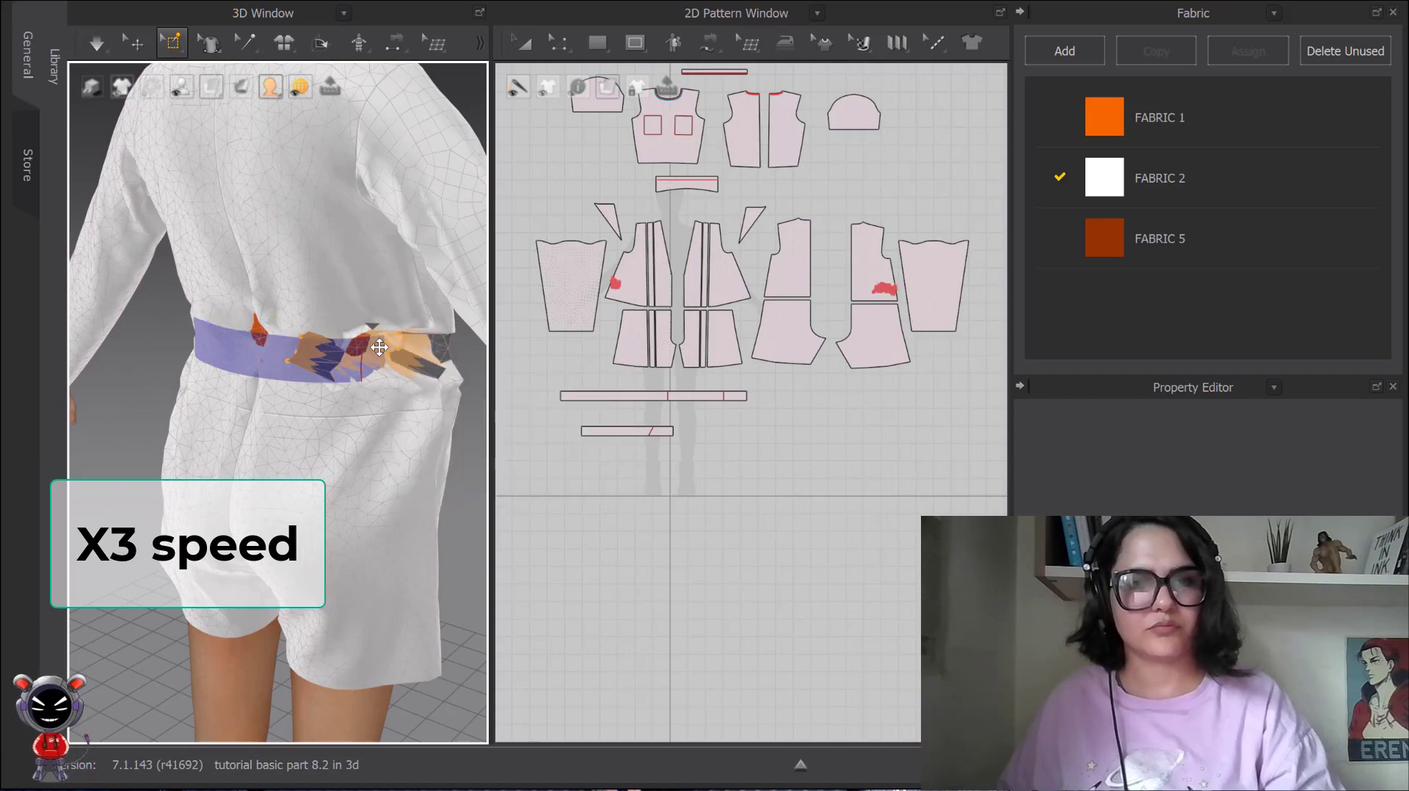
key("space")
key("space")
key("ctrl+z")
key("q")
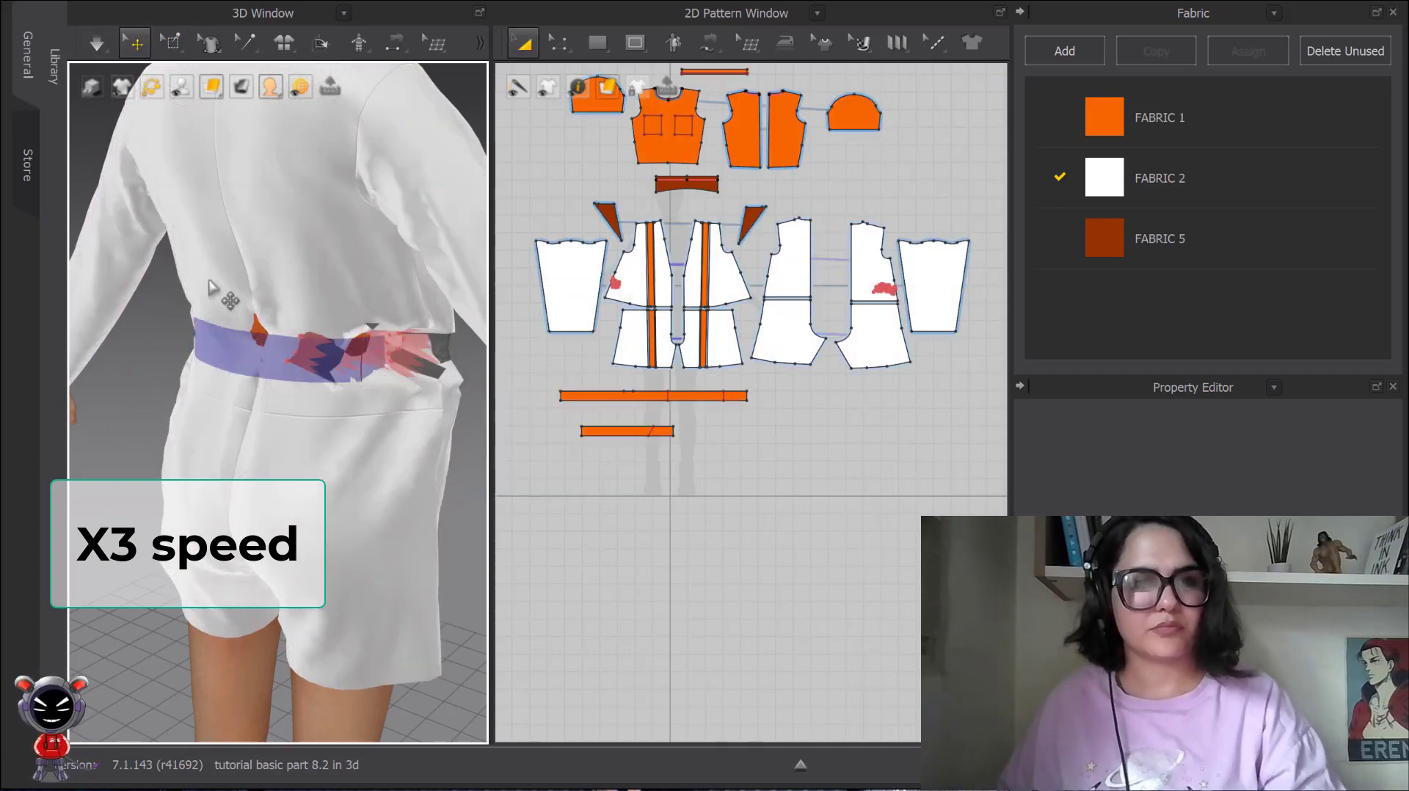
Reactivate the belt and pin the coat's side waist mesh where it meets the belt.
left_click(249, 357)
key("ctrl+j")
left_click(150, 373)
right_click_drag(411, 389, 147, 349)
left_click(172, 54)
scroll(254, 339, "up", 3)
left_click_drag(255, 299, 348, 345, "shift")
scroll(242, 352, "up", 3)
left_click_drag(214, 368, 255, 356)
right_click_drag(255, 355, 251, 391)
left_click_drag(301, 393, 389, 406)
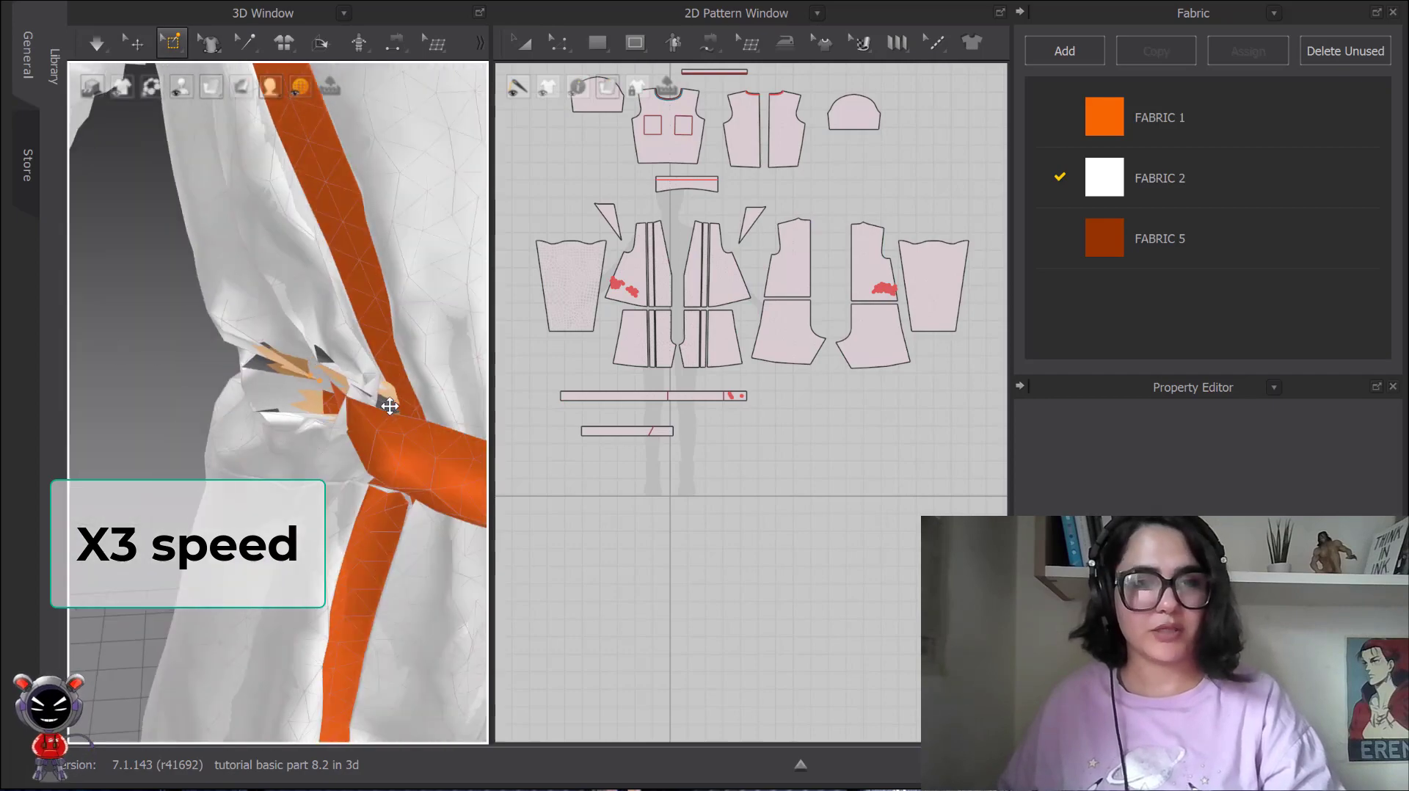
Simulate the garment, adjust the cloth beside the belt, and delete pins around the coat's side waist.
key("space")
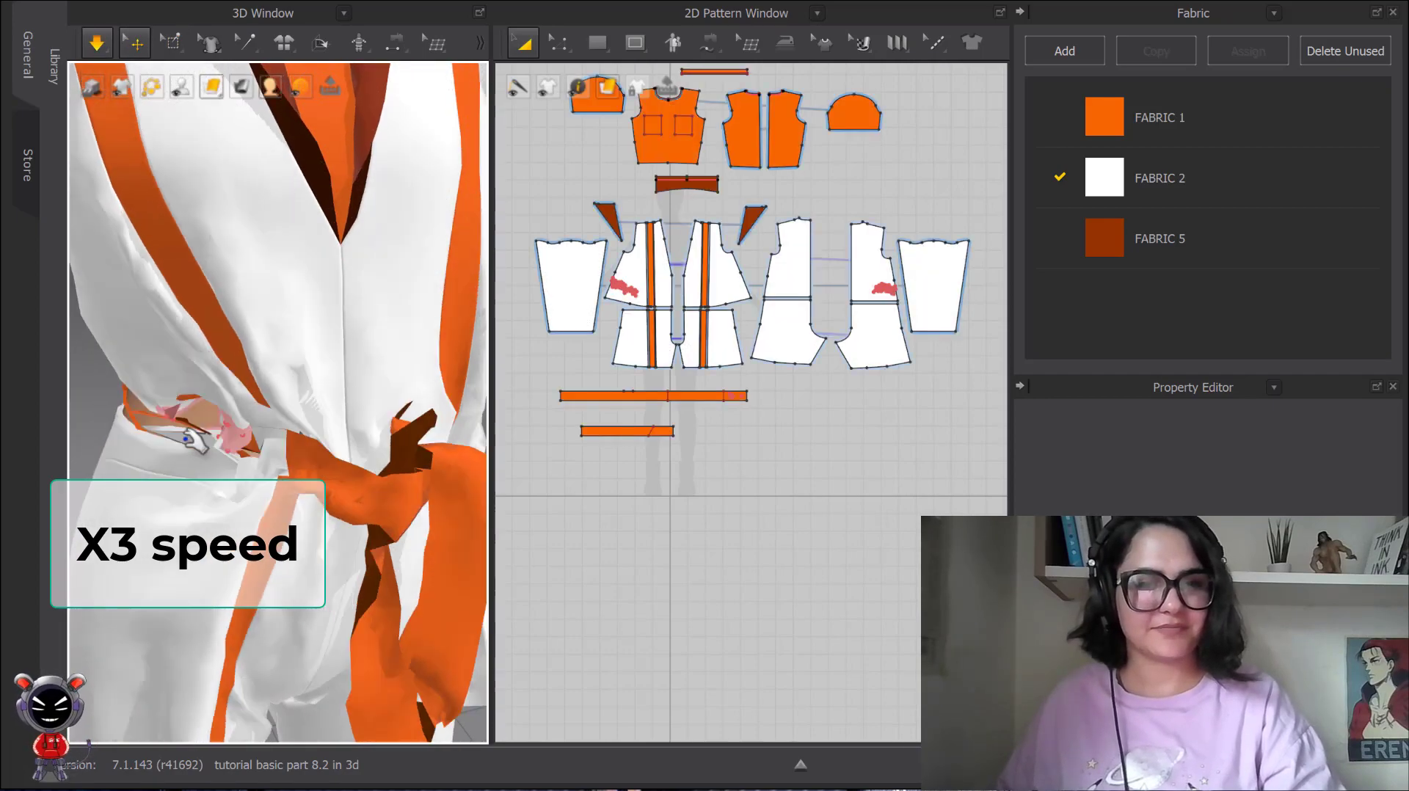
left_click(172, 42)
right_click(233, 432)
left_click(306, 451)
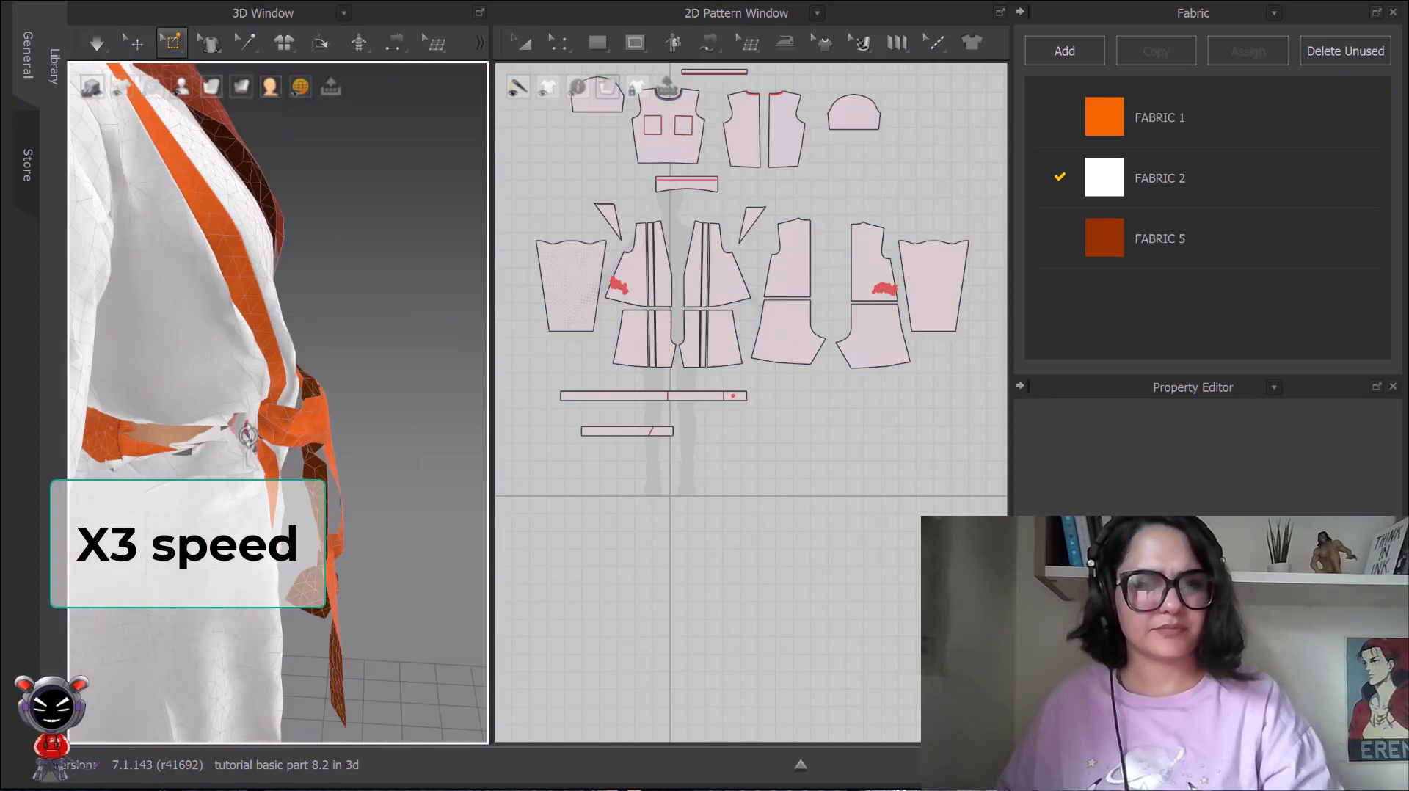
key("space")
left_click(236, 436)
left_click_drag(242, 438, 389, 475)
right_click(115, 428)
left_click(170, 453)
Pull the coat's upper back piece and the belt into place at the back waist during the simulation.
scroll(308, 415, "down", 5)
right_click_drag(320, 418, 356, 419)
left_click_drag(361, 400, 371, 426)
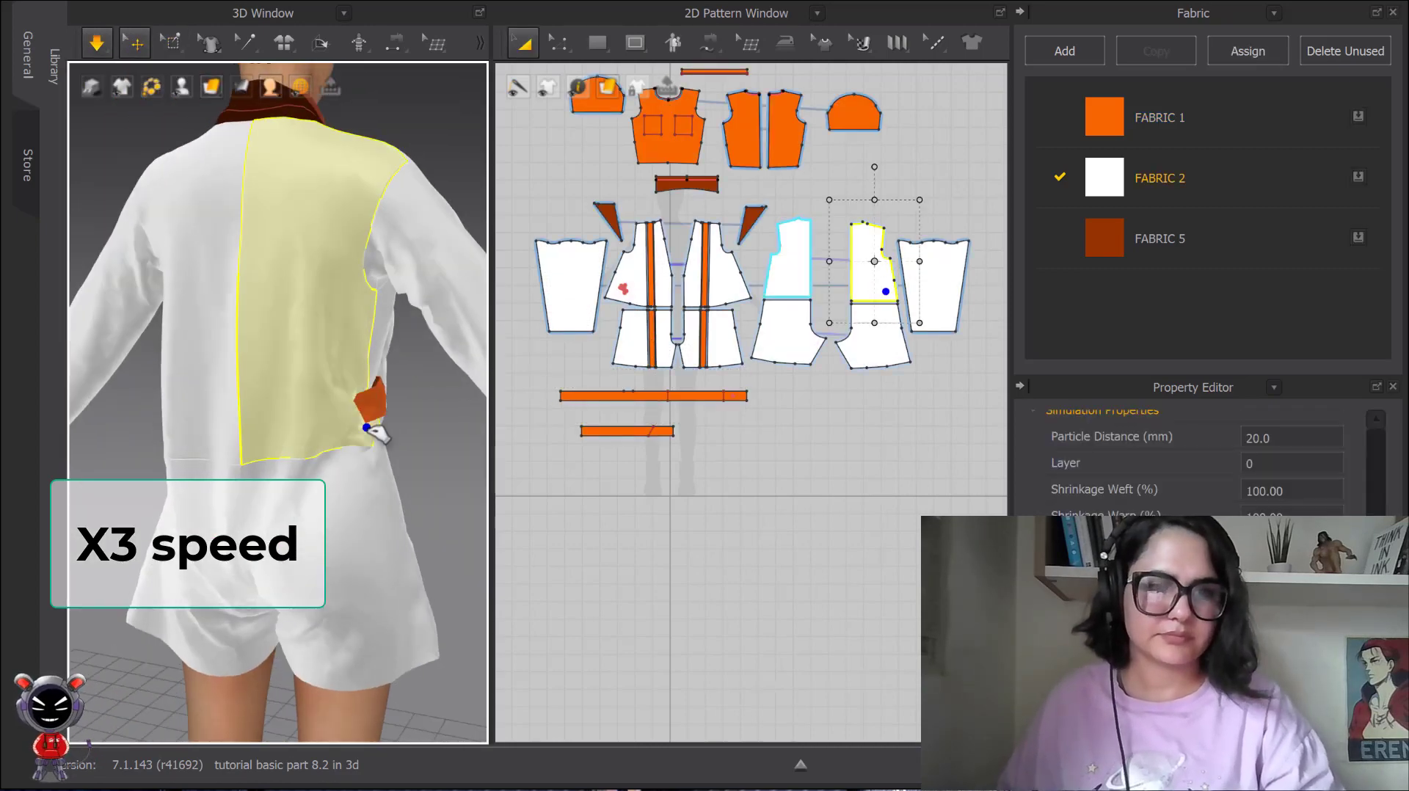
left_click(373, 400)
right_click_drag(397, 402, 294, 404)
left_click_drag(408, 406, 310, 387)
scroll(309, 387, "down", 3)
right_click_drag(310, 389, 400, 402)
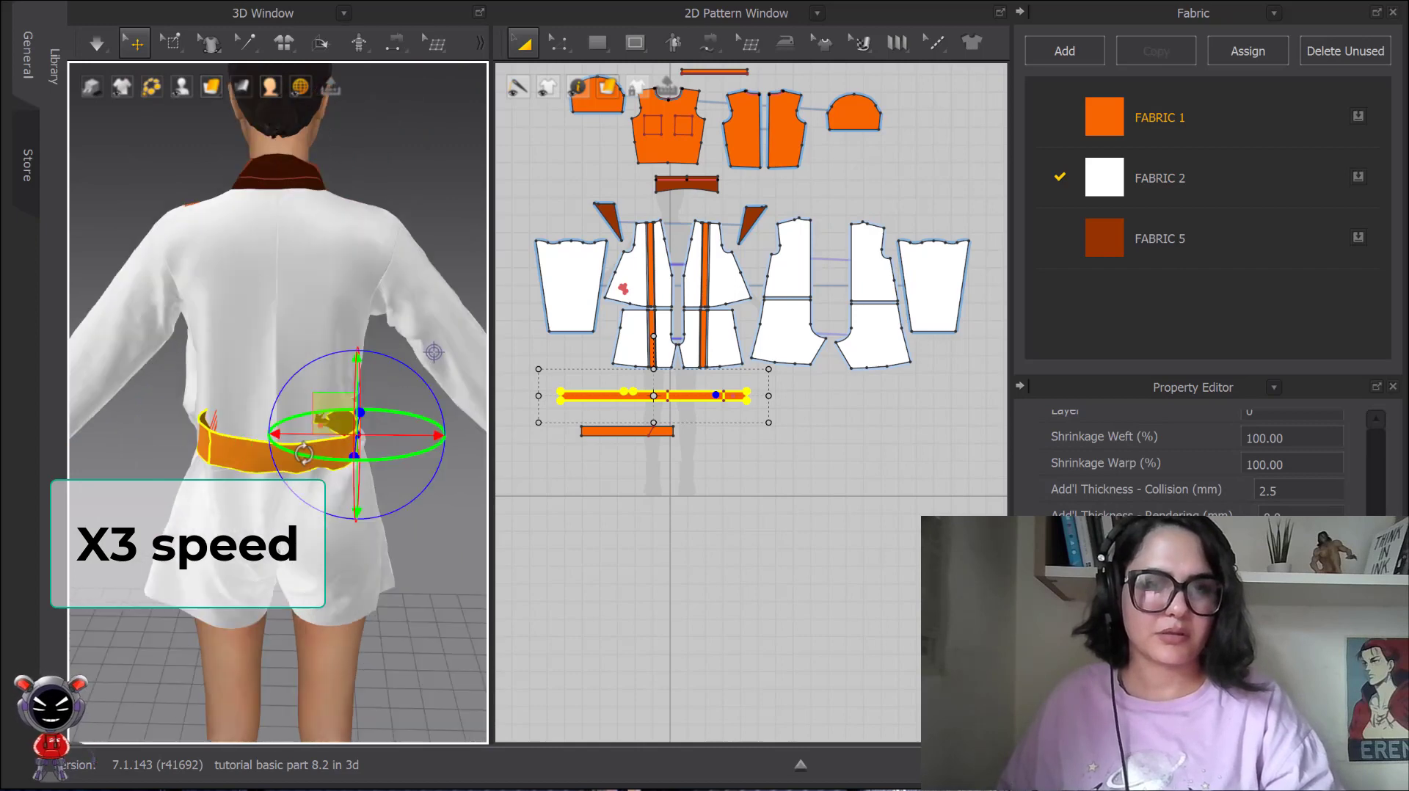
Simulate the garment while pulling the belt out past the side of the back waist.
key("space")
left_click_drag(347, 431, 486, 436)
right_click(332, 425)
left_click(348, 440)
key("w")
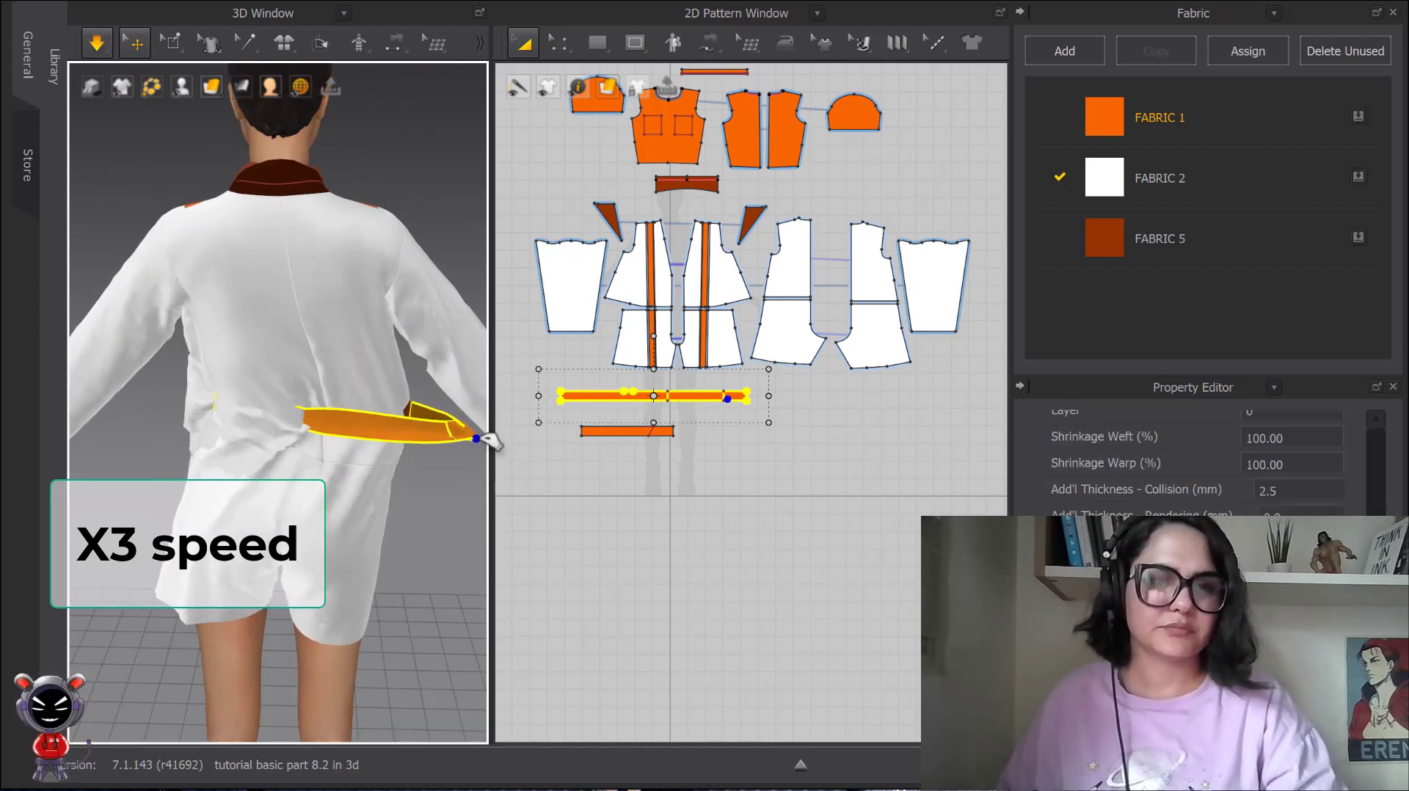
key("space")
scroll(386, 441, "up", 2)
left_click(392, 427)
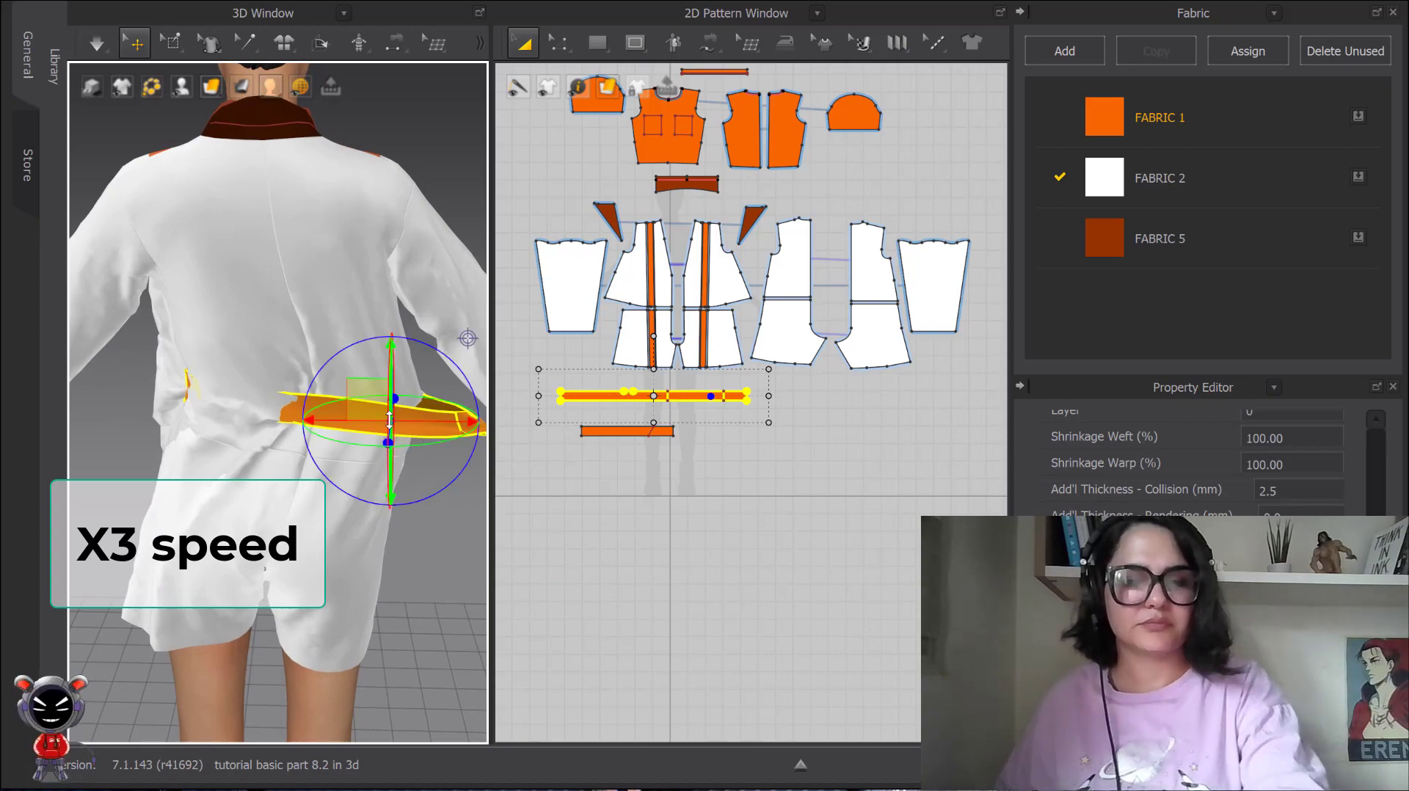
Freeze the belt and brush over the coat mesh along the back waist with Select Mesh (Brush).
key("ctrl+k")
scroll(271, 397, "up", 2)
right_click_drag(187, 415, 237, 425)
left_click(246, 43)
left_click(170, 44)
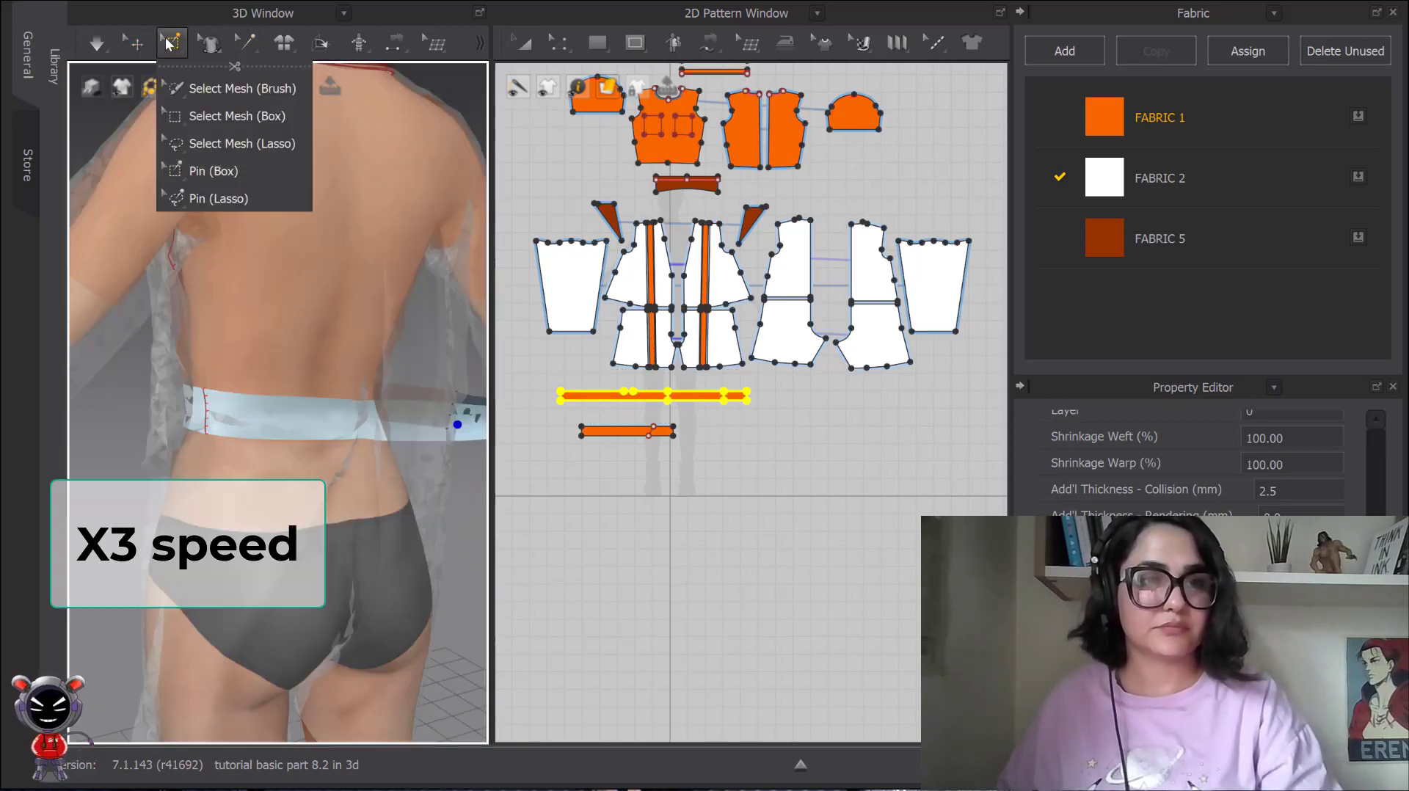
left_click(243, 89)
left_click_drag(221, 409, 367, 418)
scroll(384, 446, "down", 2)
right_click_drag(384, 447, 352, 462)
Pin the waist mesh of one upper back piece around the frozen belt.
left_click_drag(214, 428, 270, 400)
scroll(270, 404, "down", 2)
right_click_drag(228, 433, 367, 430)
scroll(330, 425, "down", 2)
scroll(292, 419, "up", 4)
scroll(292, 411, "down", 4)
right_click_drag(292, 403, 474, 315)
scroll(190, 409, "down", 3)
scroll(304, 426, "up", 4)
Unfreeze the belt and briefly simulate the garment to settle the waist.
left_click(134, 43)
right_click(347, 420)
left_click(442, 90)
key("space")
key("space")
scroll(466, 330, "up", 4)
left_click(473, 315)
middle_click_drag(411, 382, 299, 296)
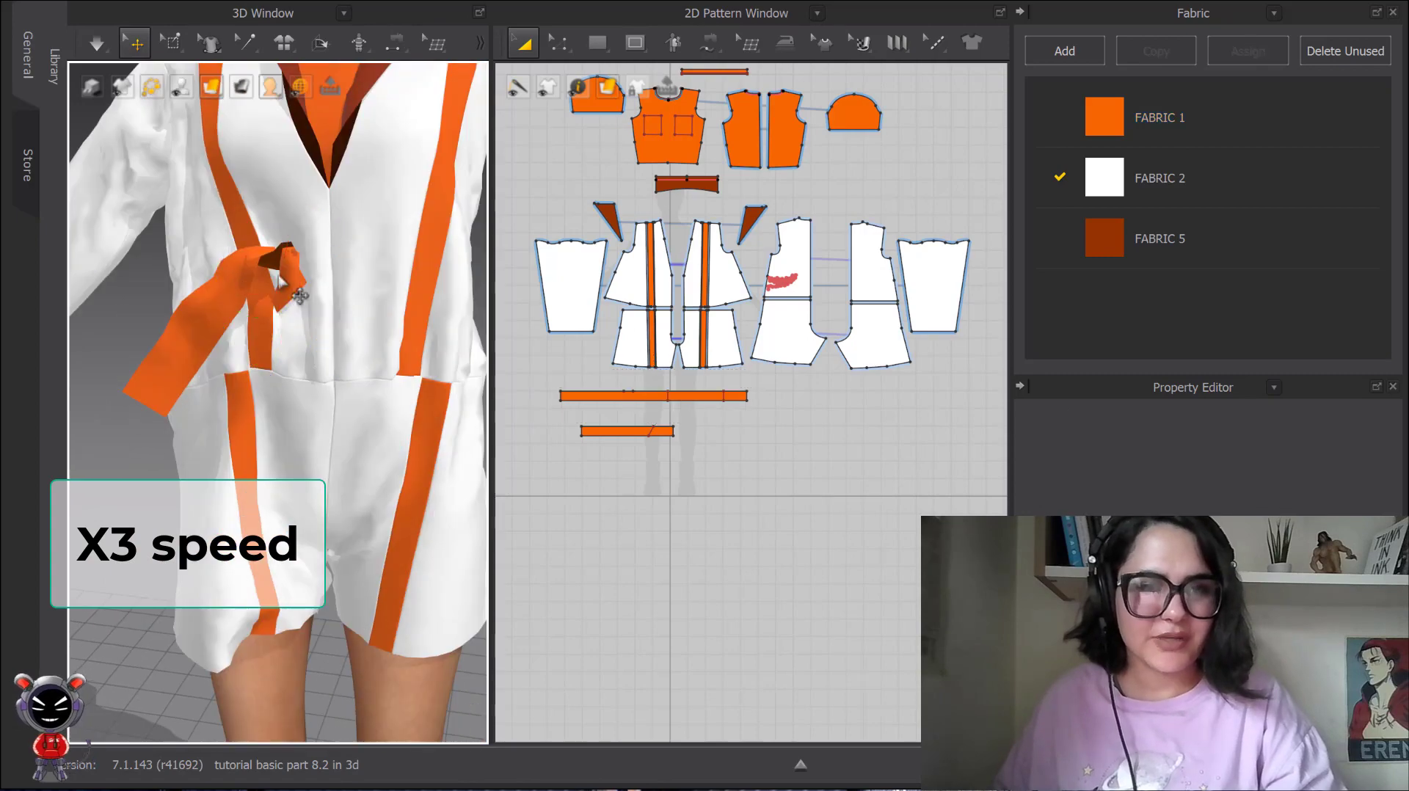
Examine the belt and its tied end from the front and the side of the avatar.
left_click(279, 271)
scroll(291, 341, "down", 3)
right_click_drag(291, 341, 352, 343)
left_click_drag(346, 342, 384, 337)
right_click_drag(383, 338, 317, 290)
scroll(356, 220, "up", 1)
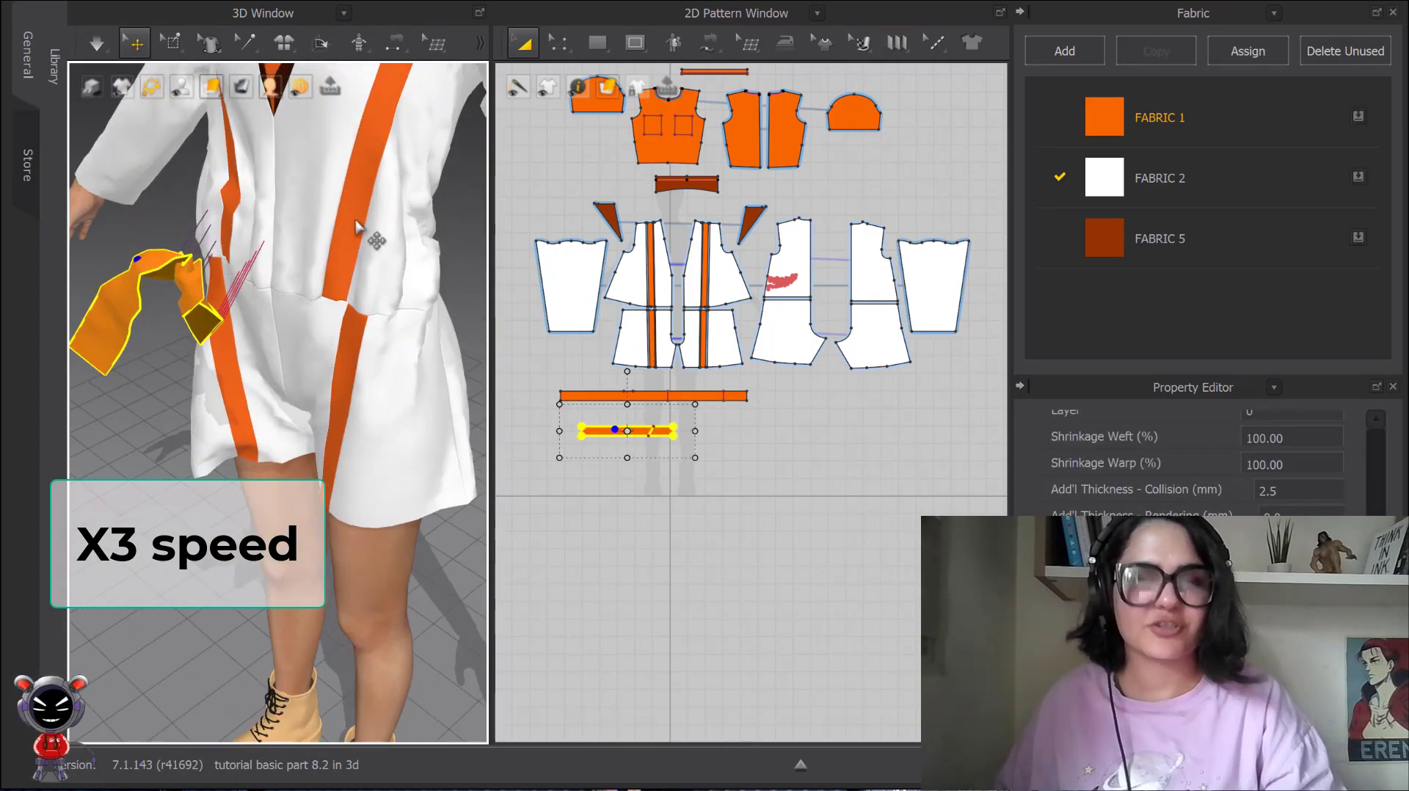
left_click(316, 207)
right_click_drag(316, 206, 405, 132)
left_click_drag(323, 283, 382, 278)
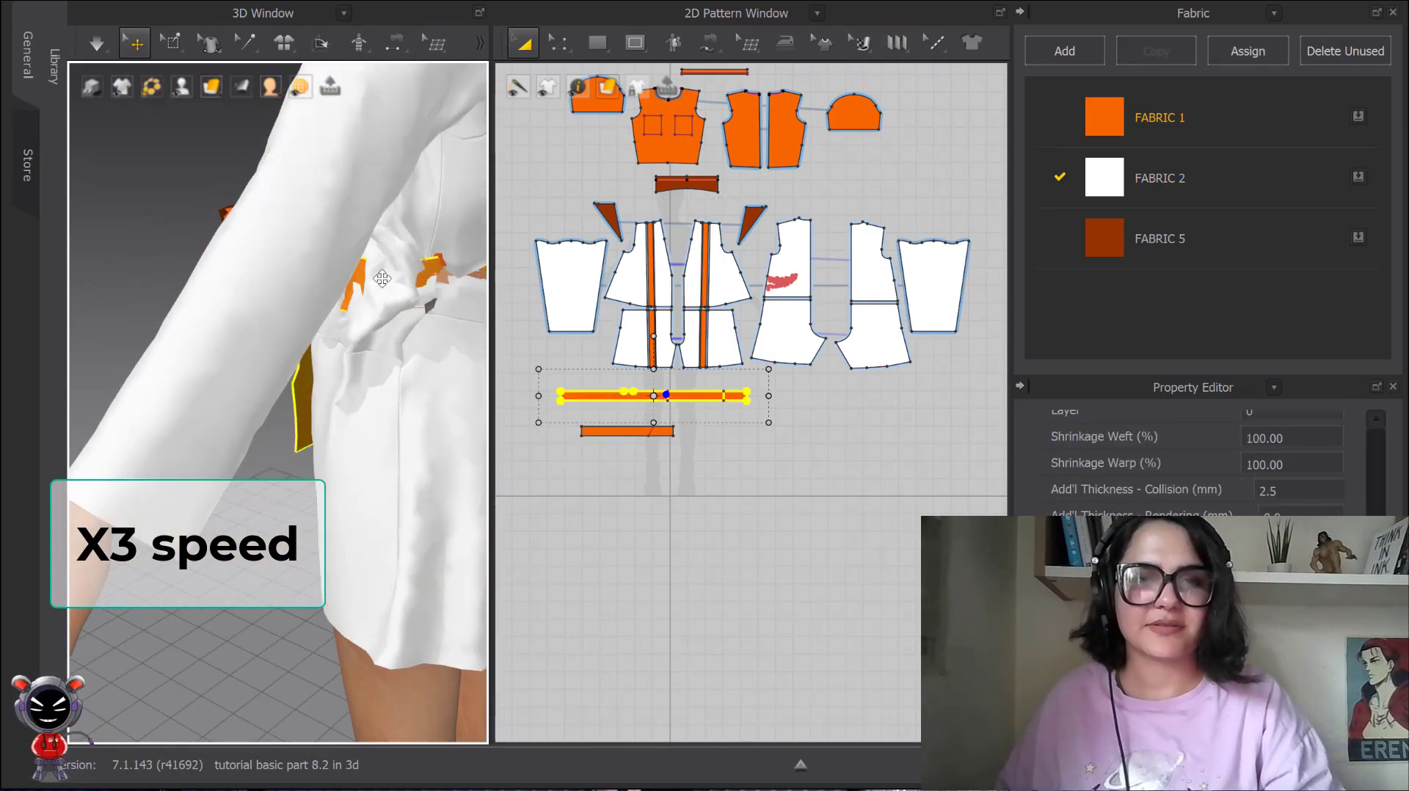
Pin the coat mesh along the back and side waist with Pin (Box).
scroll(356, 335, "down", 3)
right_click_drag(381, 278, 266, 409)
left_click(174, 44)
left_click(207, 171)
left_click_drag(147, 348, 356, 393)
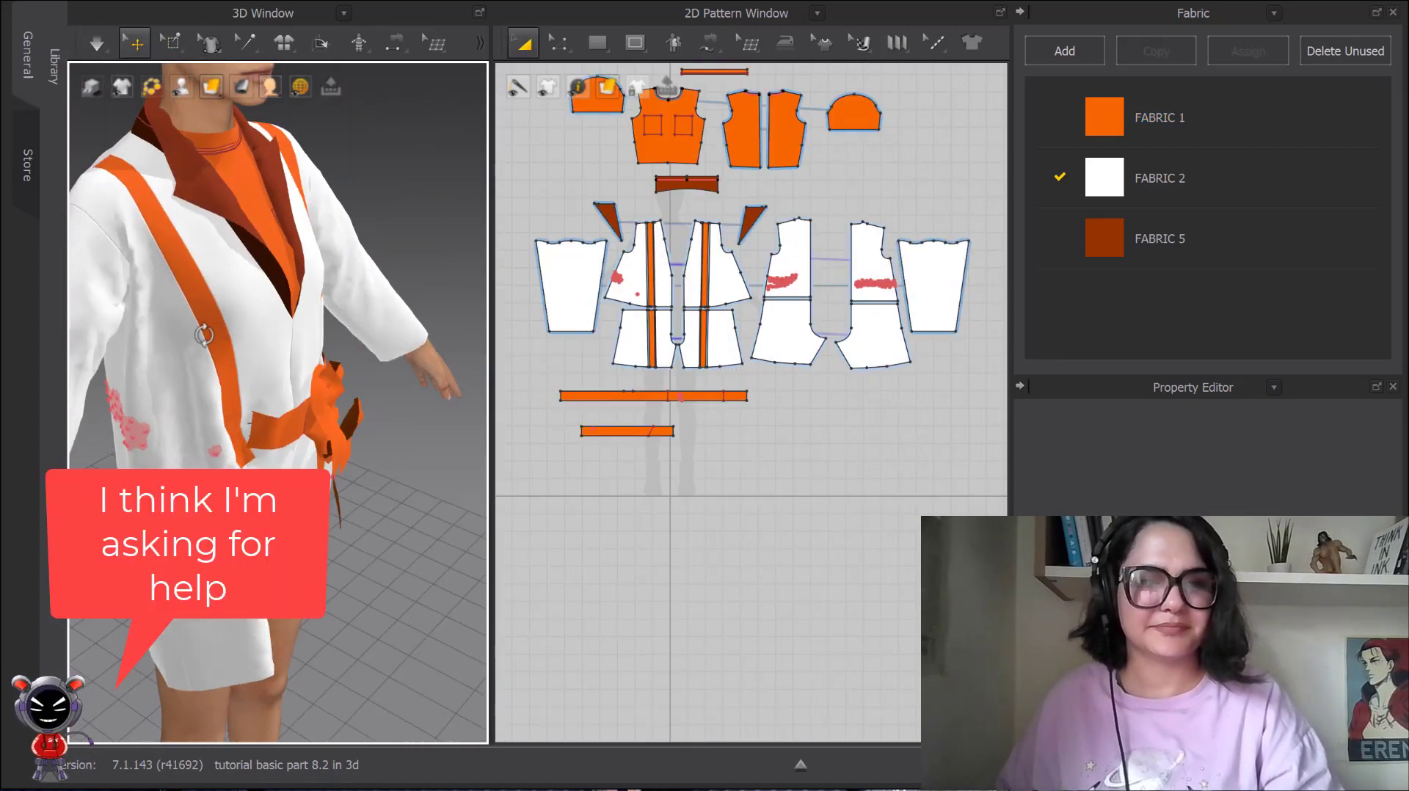
Inspect the coat's side waist beside the belt and simulate the garment with the pins in place.
right_click_drag(206, 437, 36, 344)
scroll(251, 351, "up", 3)
left_click(242, 342)
left_click(273, 343)
scroll(231, 340, "down", 3)
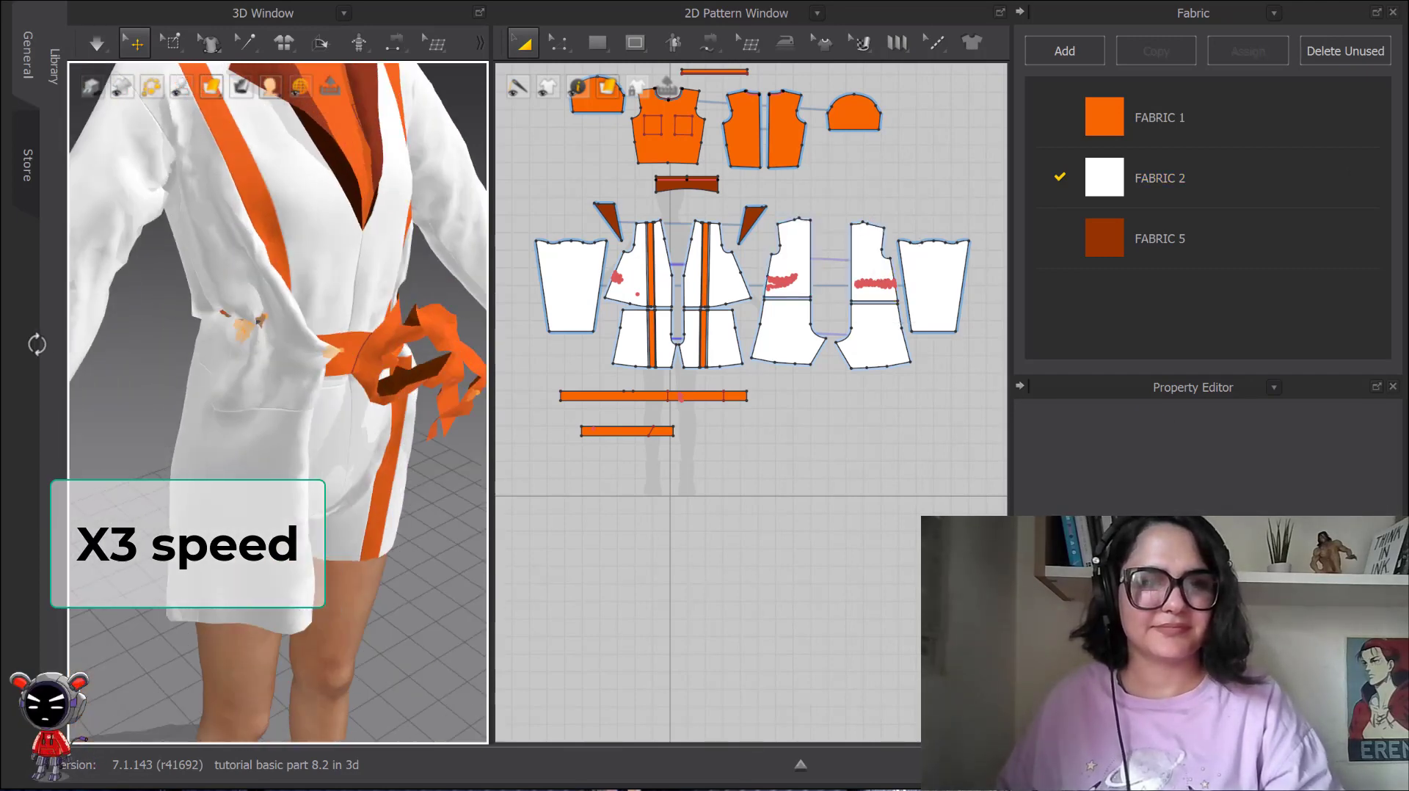
key("space")
right_click_drag(277, 351, 260, 350)
Pin the coat's side and back waist mesh around the belt again with Pin (Box).
left_click(172, 42)
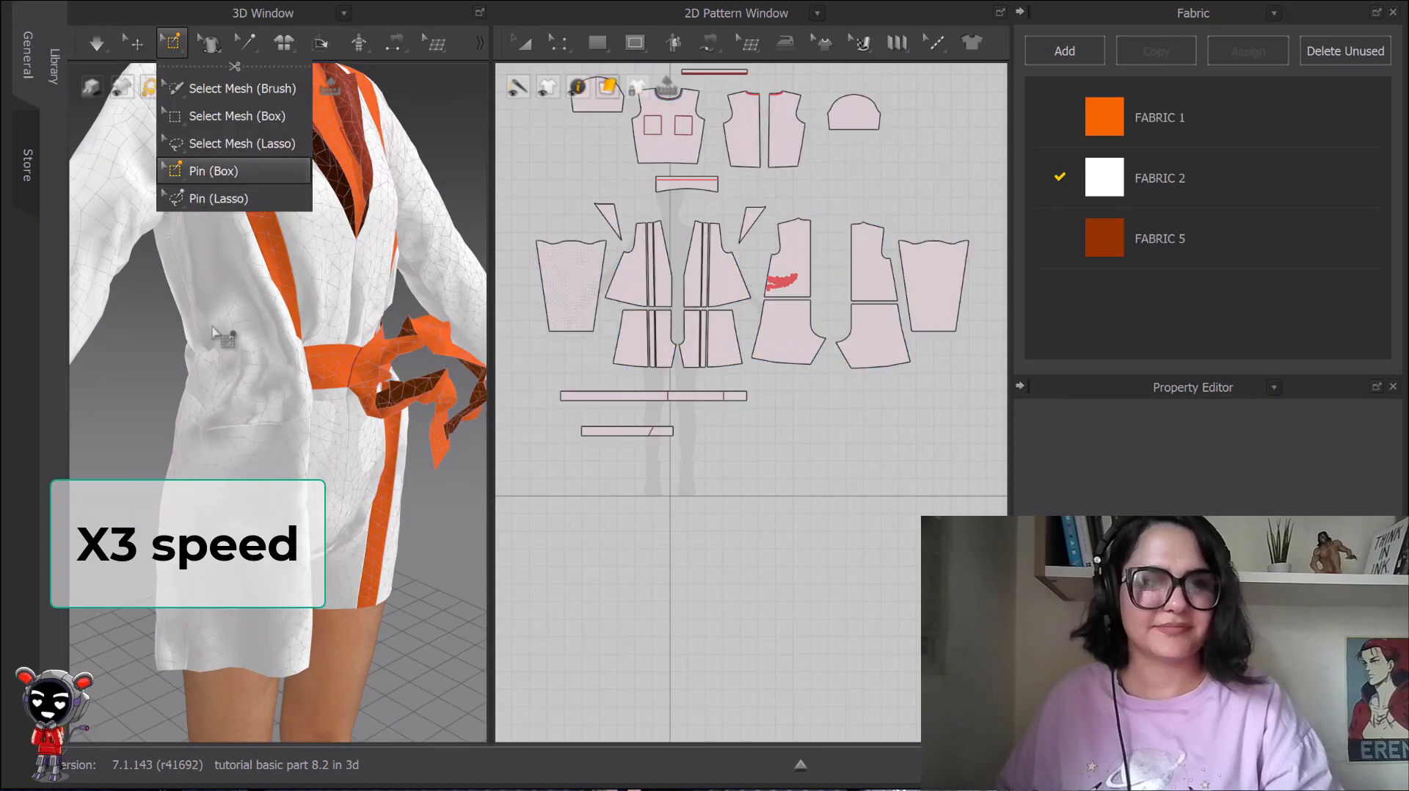
left_click(214, 170)
left_click_drag(192, 334, 321, 398)
right_click_drag(227, 386, 409, 383)
right_click_drag(345, 325, 312, 367)
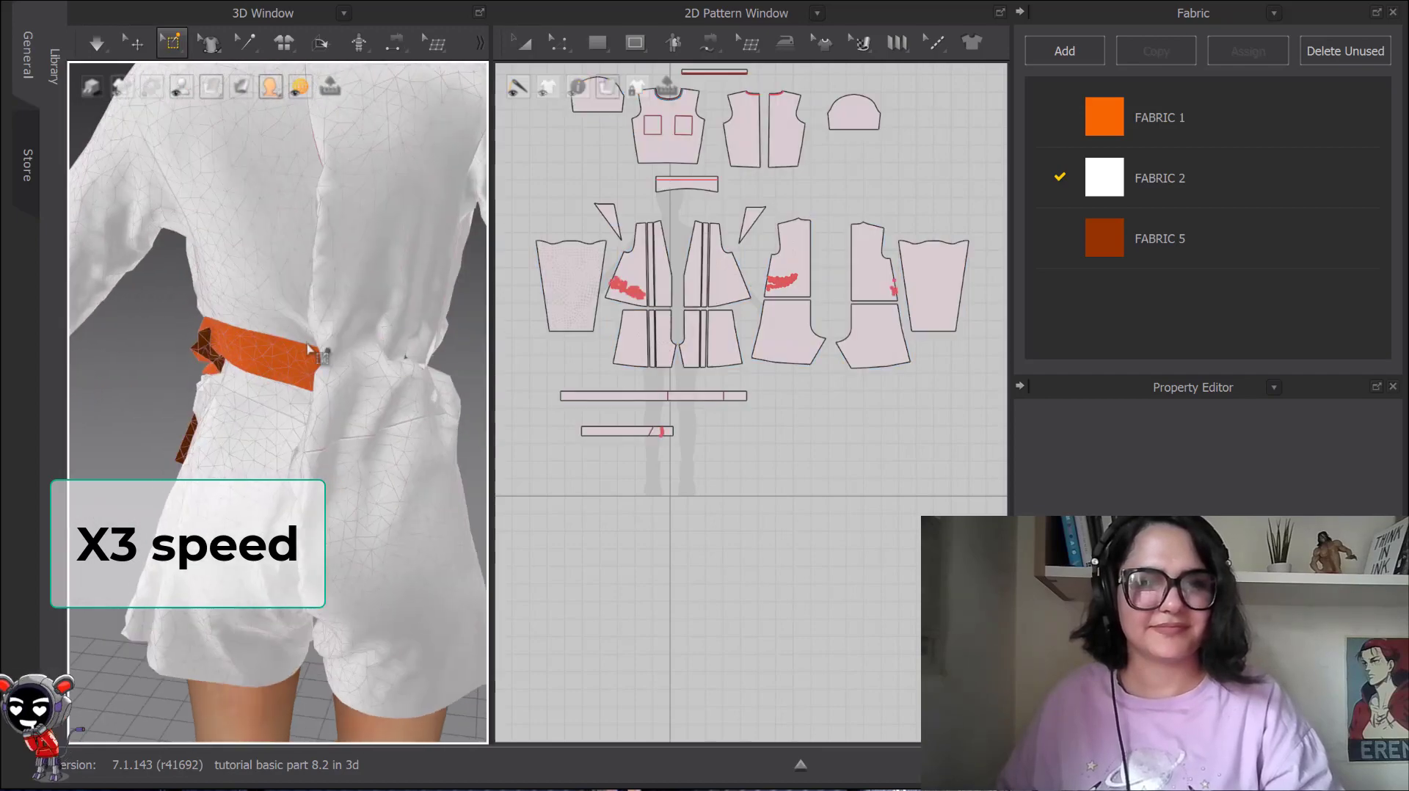
left_click_drag(202, 326, 314, 379)
right_click_drag(314, 378, 228, 376)
left_click_drag(198, 323, 296, 393)
mouse_move(297, 394)
right_mouse_down()
mouse_move(220, 390)
mouse_move(292, 380)
mouse_move(247, 342)
mouse_move(309, 404)
right_mouse_up()
Simulate the pinned garment, delete the waist pins, and run the simulation again.
key("space")
key("space")
right_click(337, 350)
left_click(379, 393)
key("space")
key("space")
scroll(304, 396, "down", 3)
Pull the cloth at the back waist sideways during a simulation and select the belt.
left_click(134, 42)
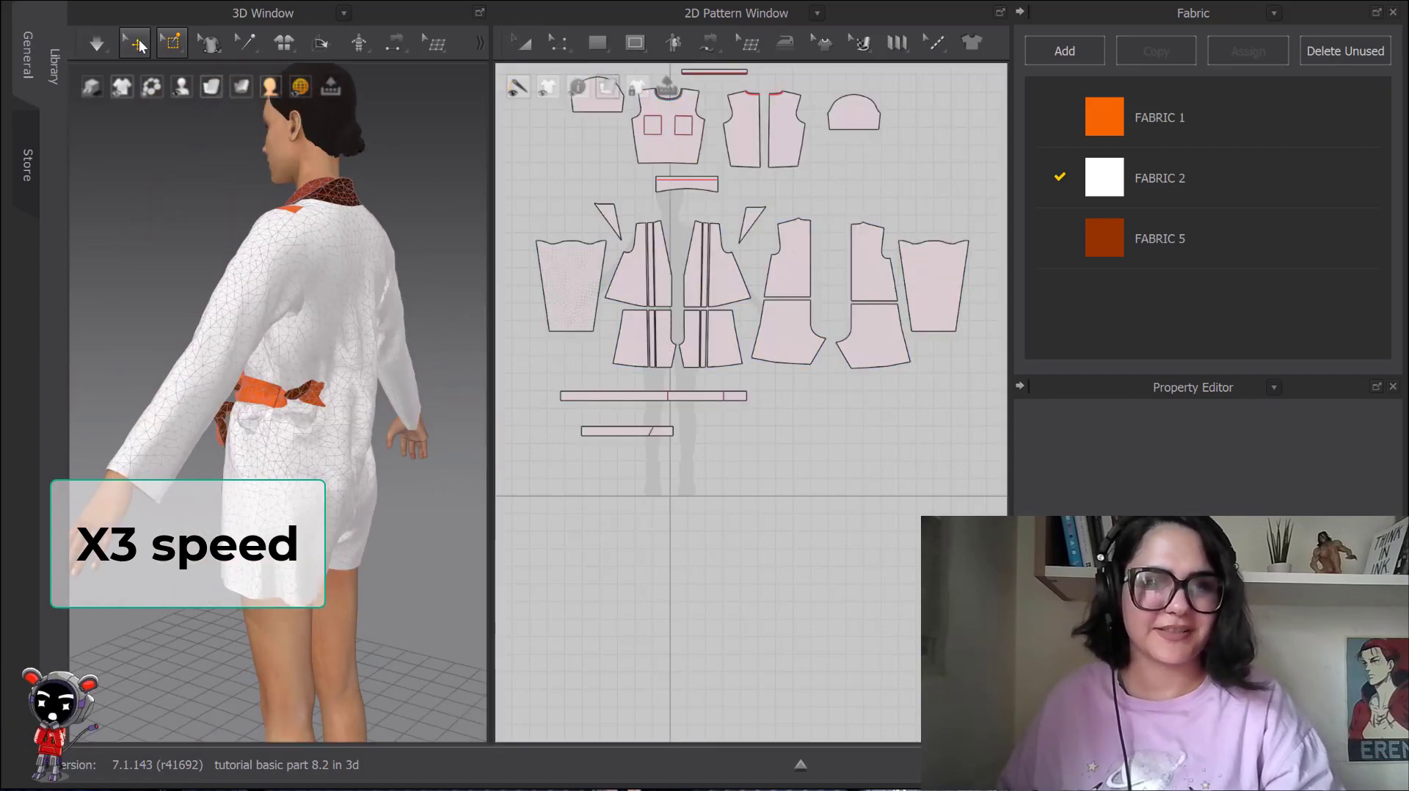
key("space")
left_click_drag(312, 397, 456, 418)
left_click_drag(360, 396, 411, 404)
key("space")
left_click(279, 393)
scroll(281, 394, "down", 3)
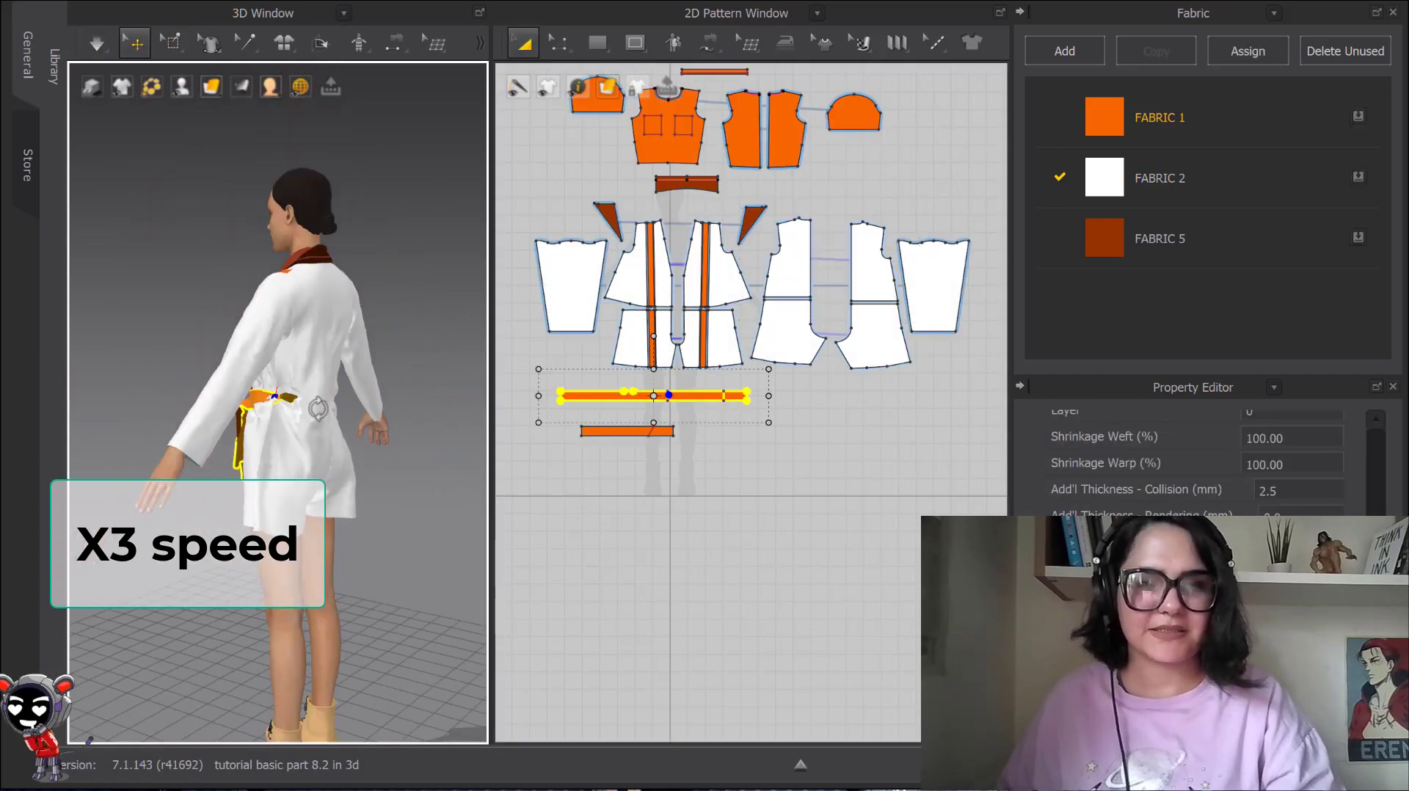
Try the Solidify option on both belt pieces and undo it.
right_click_drag(282, 395, 363, 403)
scroll(370, 405, "down", 1)
left_click_drag(517, 460, 821, 371)
right_click(690, 396)
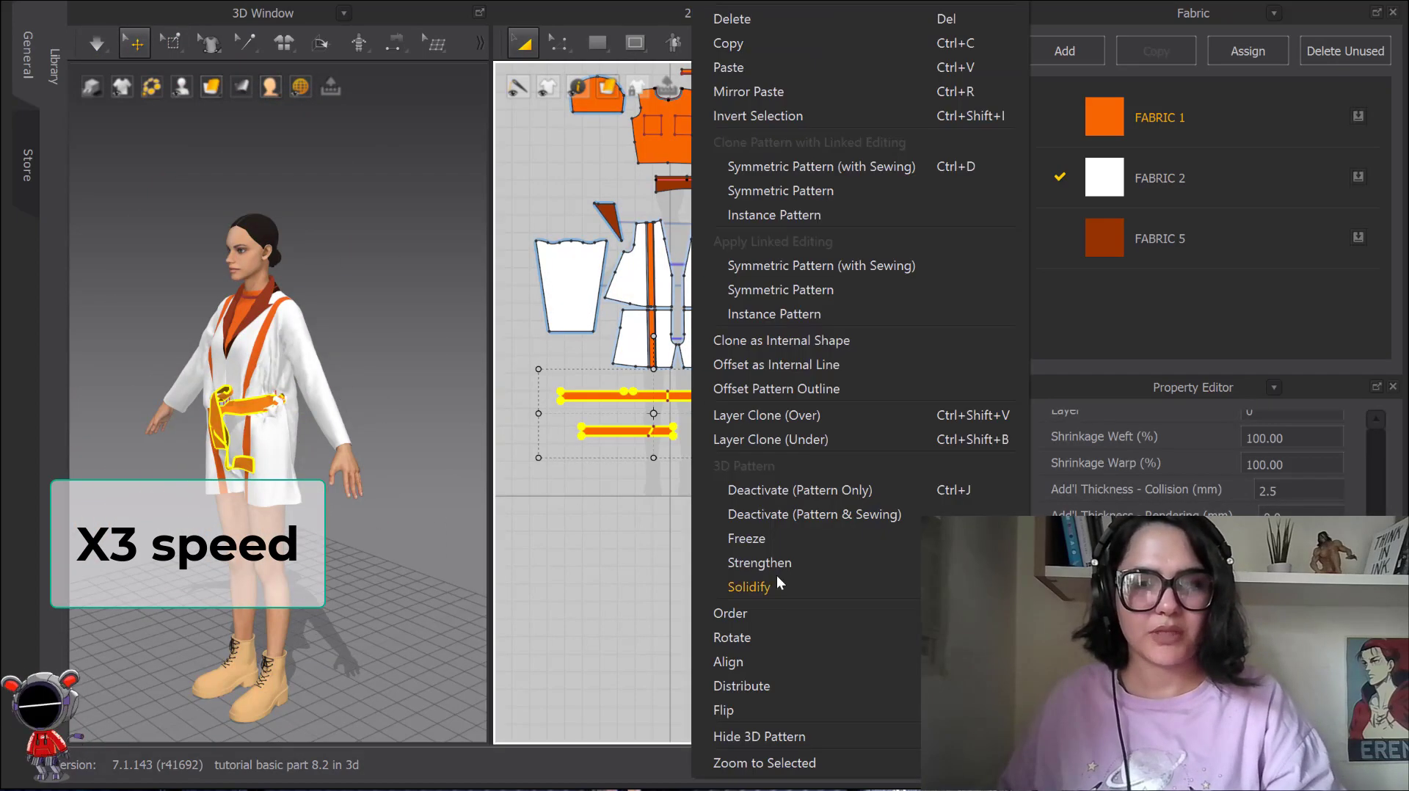
left_click(777, 584)
right_click(251, 407)
left_click(162, 301)
scroll(274, 431, "up", 7)
scroll(329, 313, "down", 5)
key("ctrl+z")
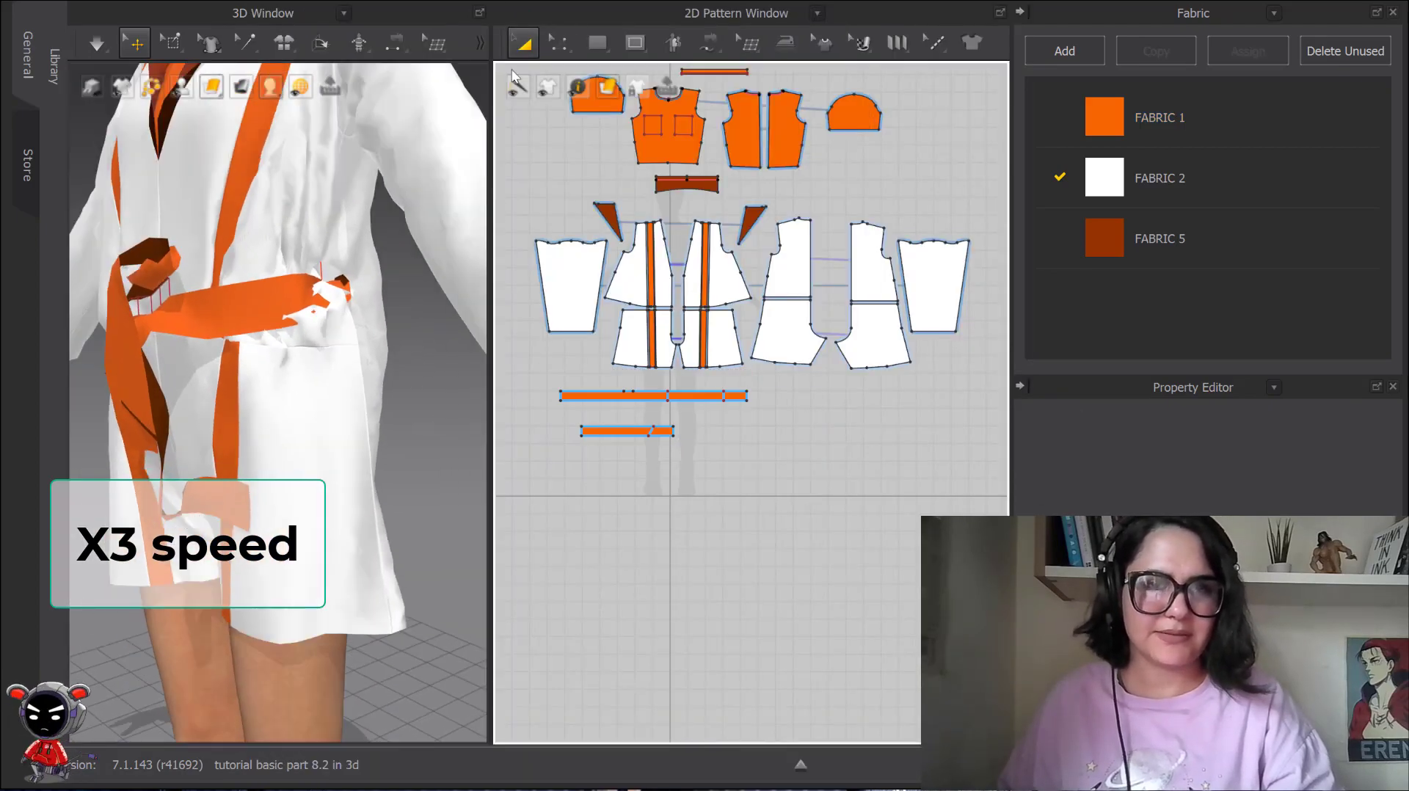
Examine the coat's waist from the front around to the back, with the belt selected.
left_click(299, 358)
scroll(299, 358, "down", 2)
right_click_drag(299, 359, 353, 364)
scroll(323, 363, "down", 2)
left_click_drag(277, 373, 299, 358)
right_click_drag(298, 358, 88, 353)
scroll(316, 400, "up", 2)
left_click(251, 367)
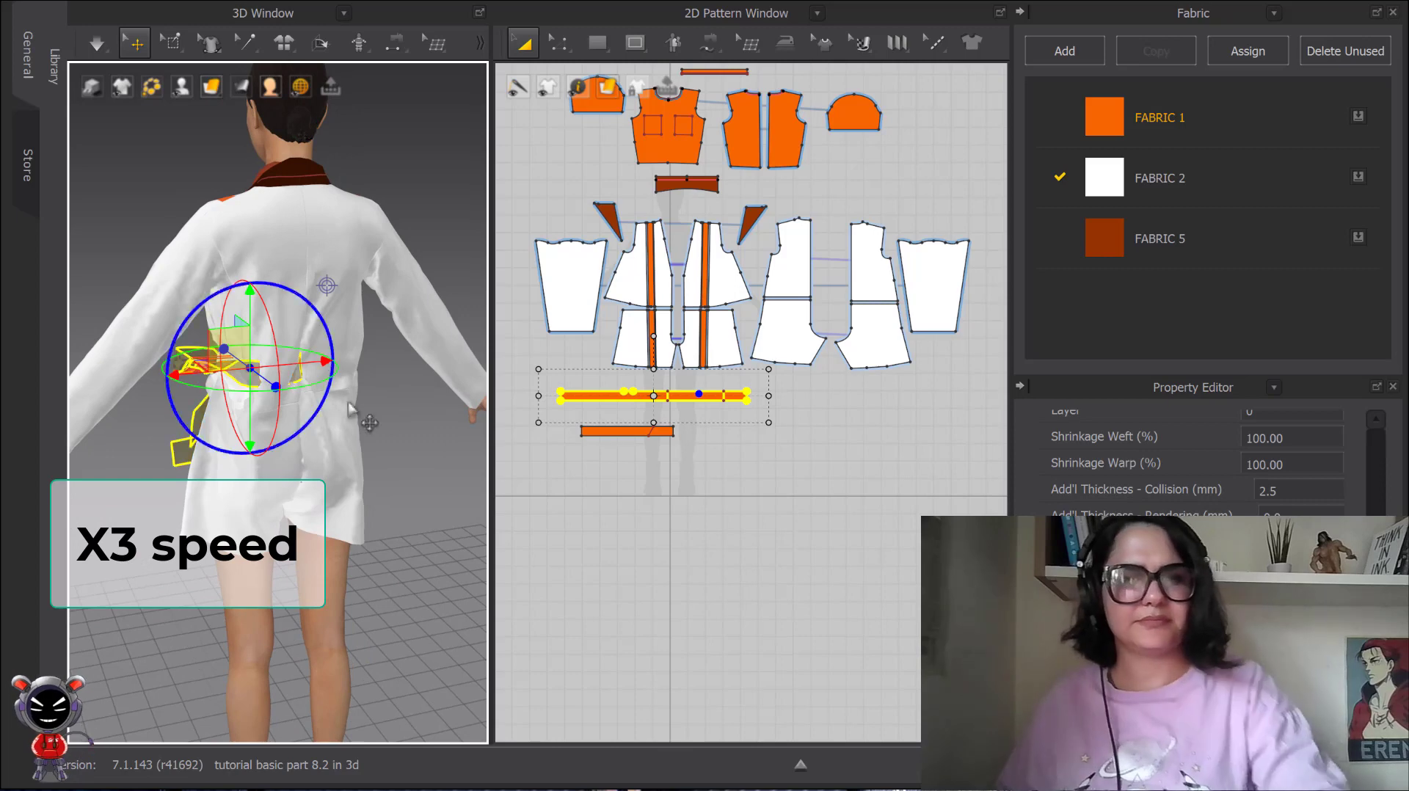
scroll(365, 422, "up", 2)
middle_click_drag(365, 421, 301, 447)
Try to activate the deactivated belt at the back waist.
right_click(171, 395)
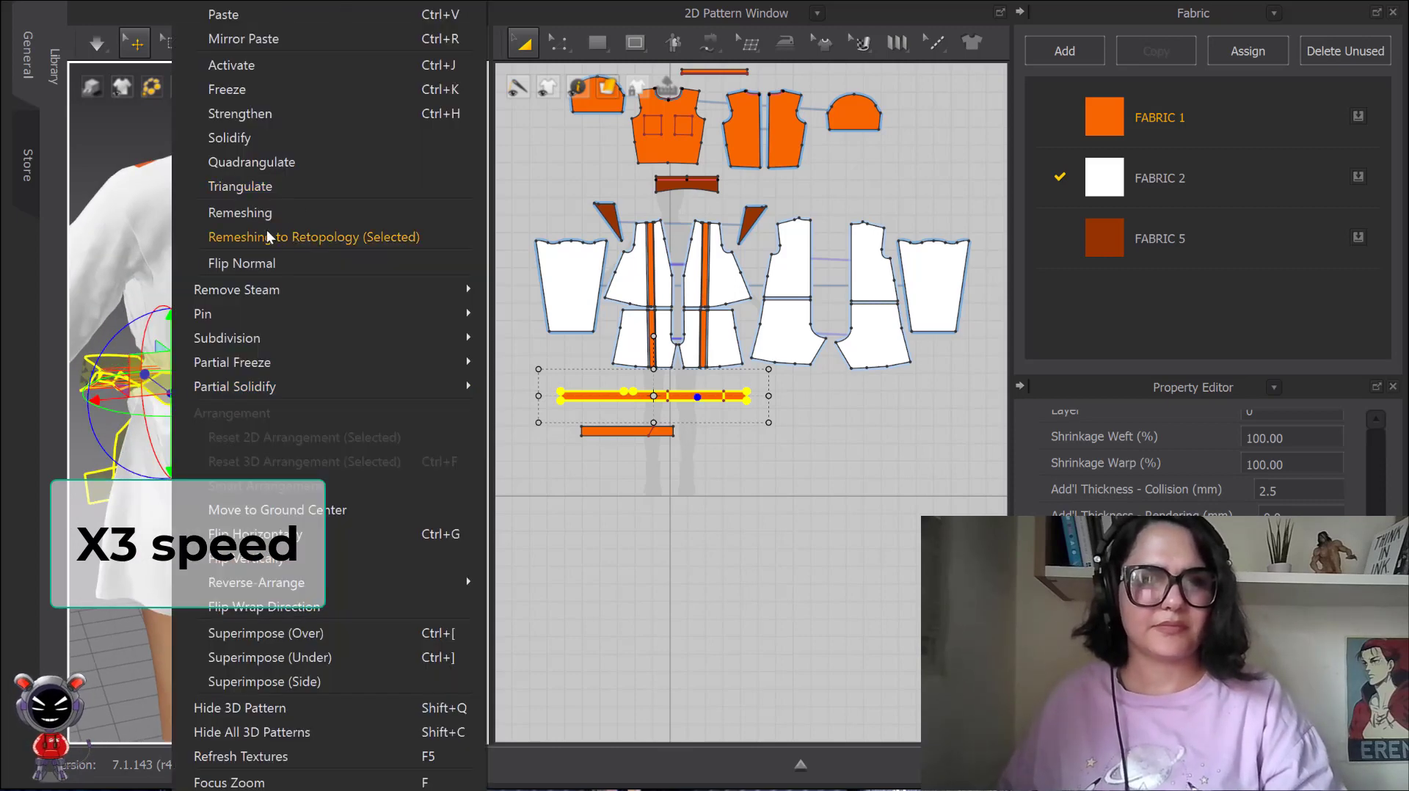
right_click(110, 359)
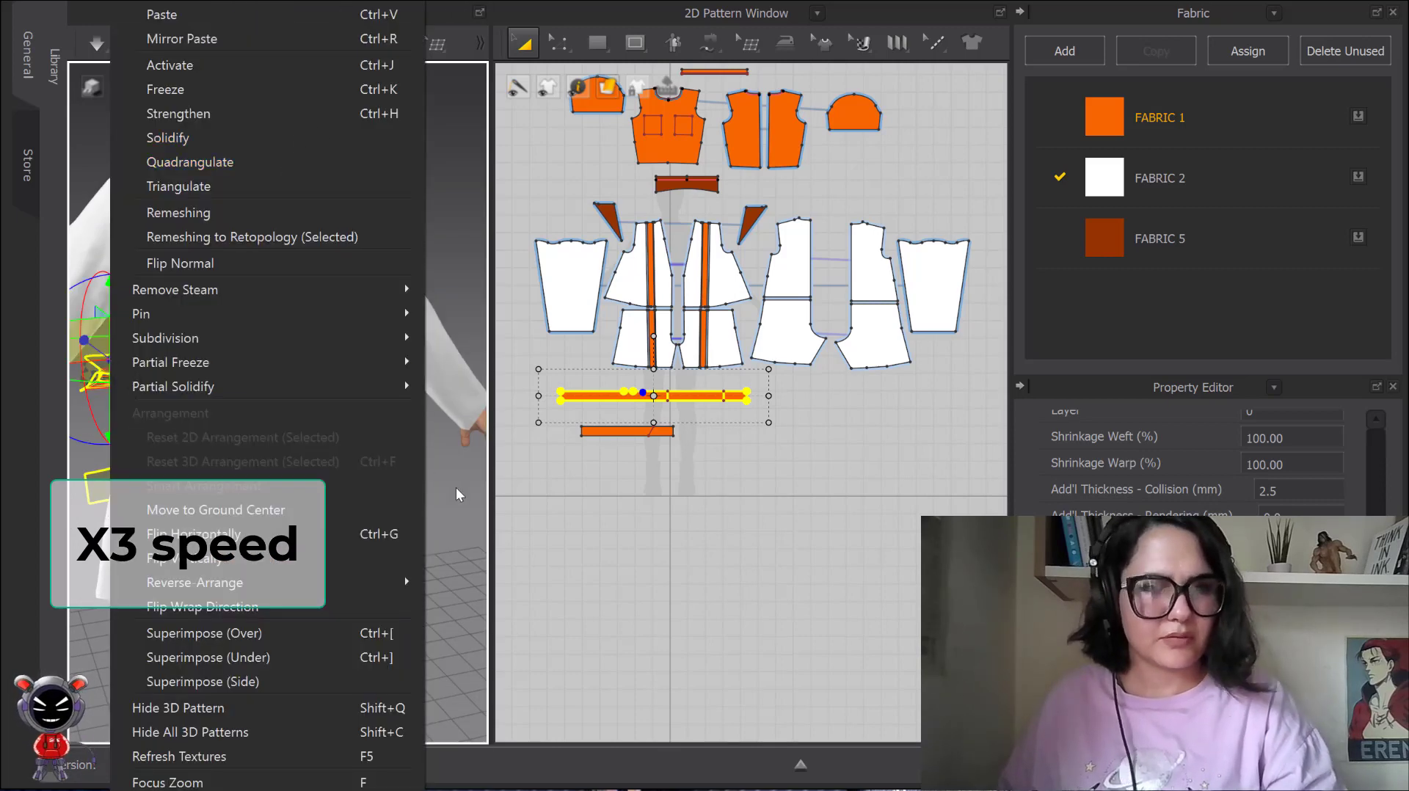
left_click(169, 66)
right_click(164, 387)
left_click(295, 91)
right_click_drag(310, 422, 221, 244)
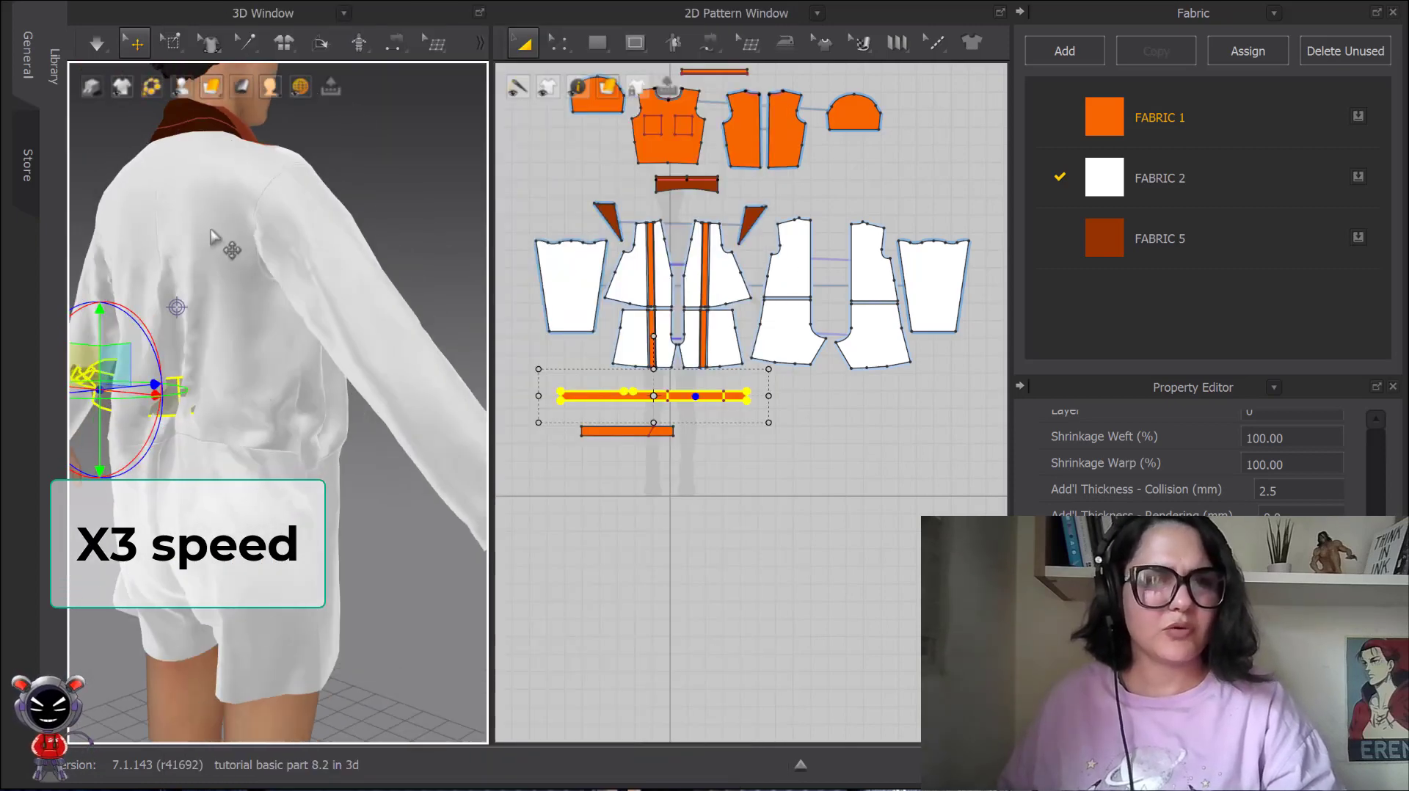
Pin the waist mesh of one upper back piece beside the belt with Pin (Box).
left_click(247, 43)
left_click(305, 144)
left_click(310, 442)
left_click(173, 44)
left_click(214, 171)
left_click_drag(349, 386, 172, 424)
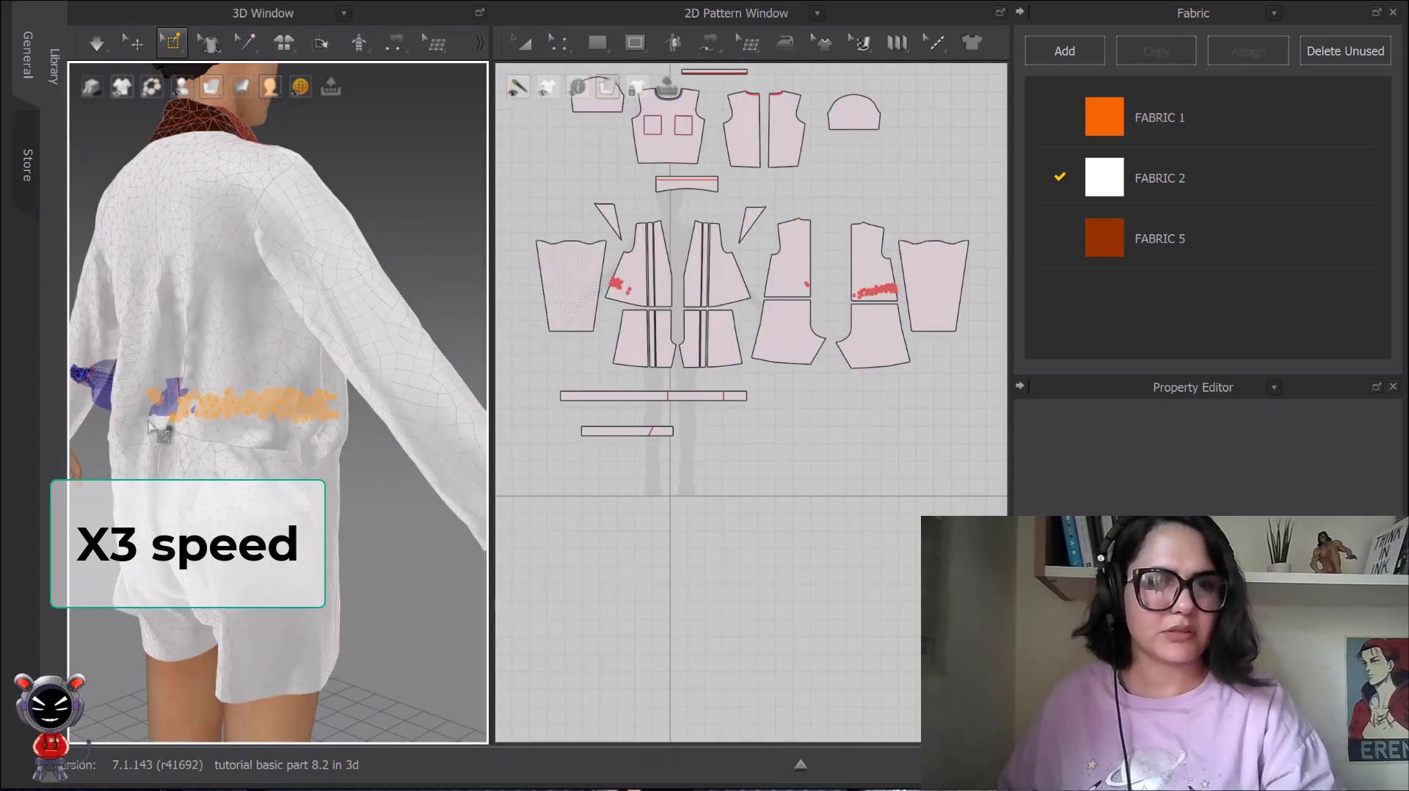
Extend the pins across the waist of the adjoining upper back piece, around the belt's side.
right_click_drag(242, 353, 273, 422)
left_click_drag(323, 433, 282, 433)
scroll(282, 433, "up", 2)
right_click_drag(249, 433, 195, 366)
left_click_drag(100, 344, 179, 381)
right_click_drag(178, 375, 254, 360)
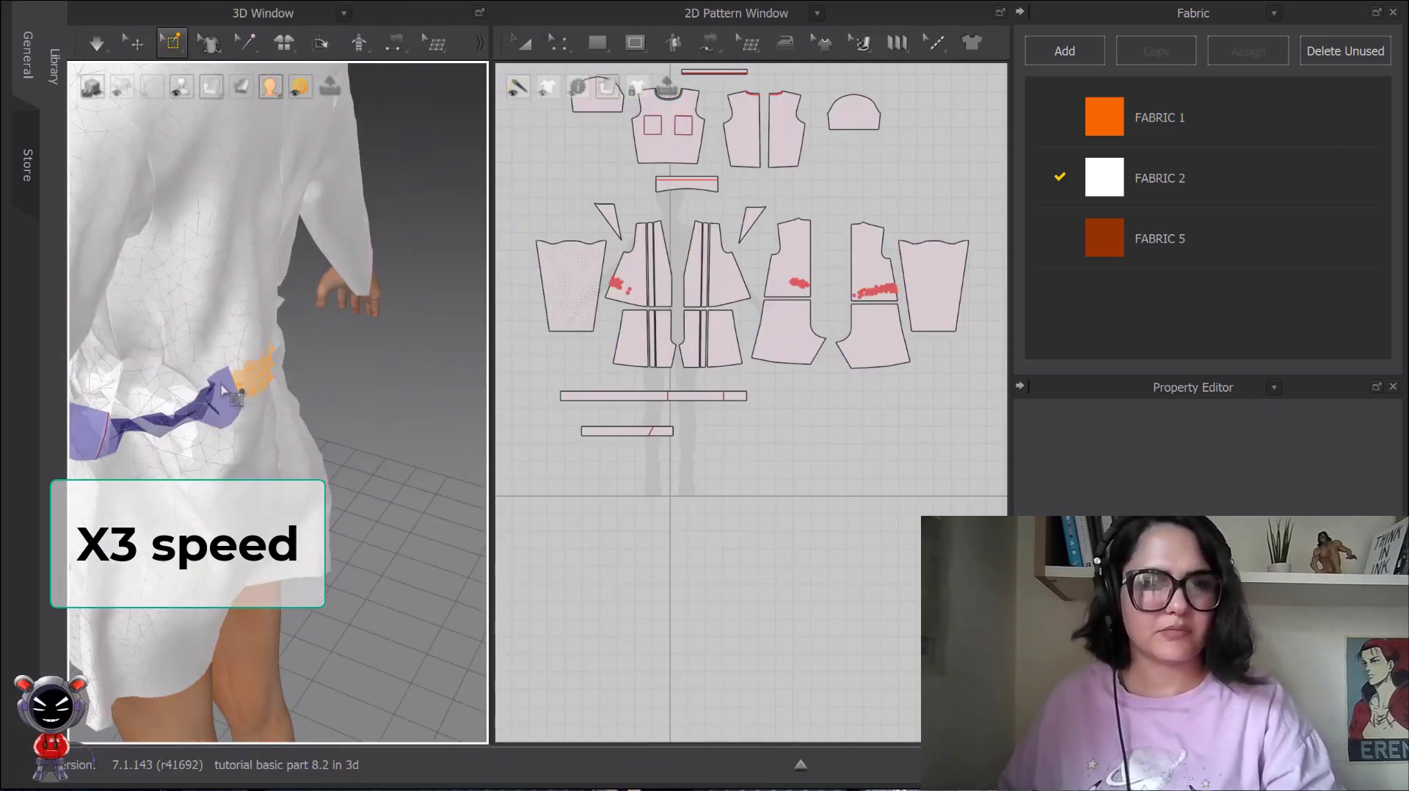
left_click_drag(246, 381, 180, 356)
right_click_drag(338, 323, 272, 297)
Select the deactivated belt at the back waist and activate it.
left_click(135, 43)
left_click(213, 378)
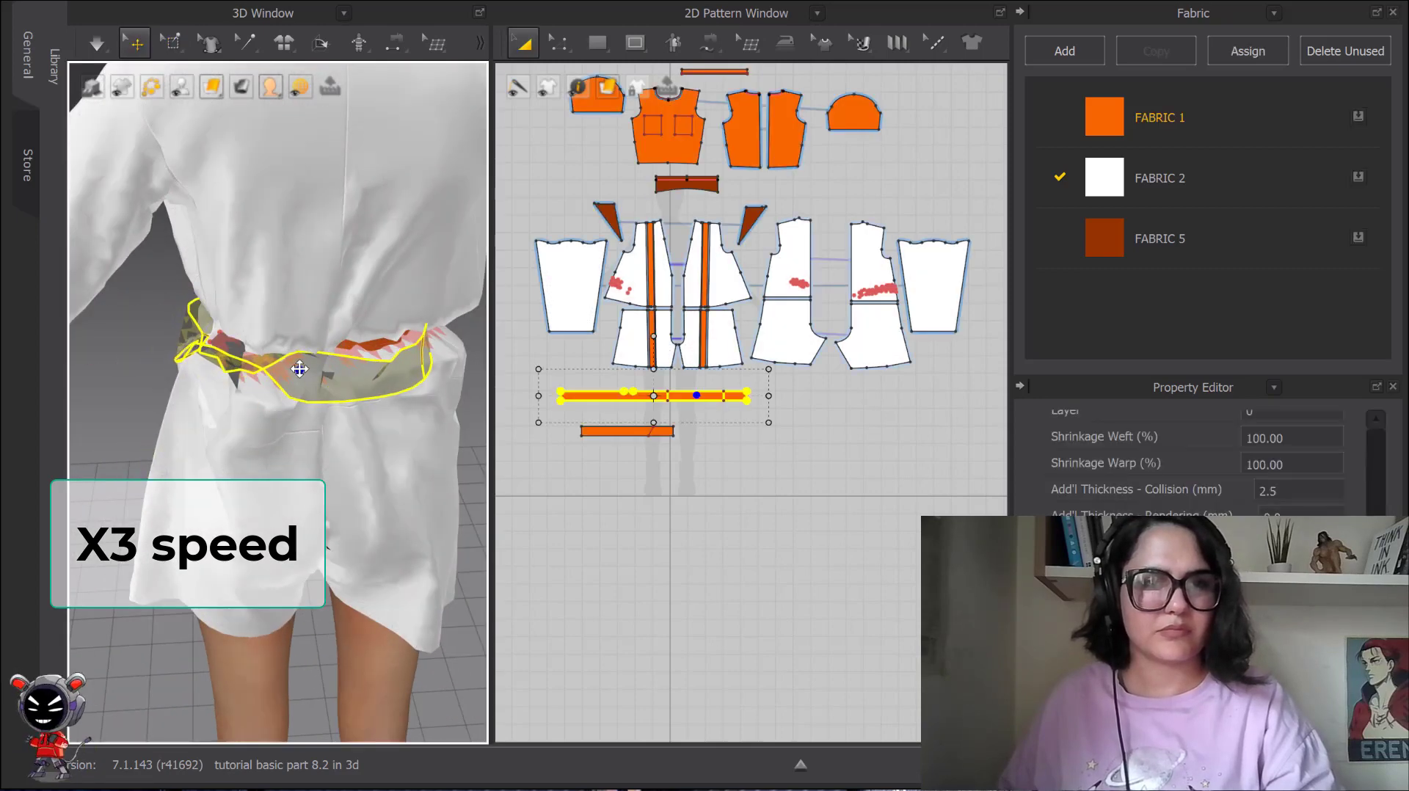
right_click(301, 367)
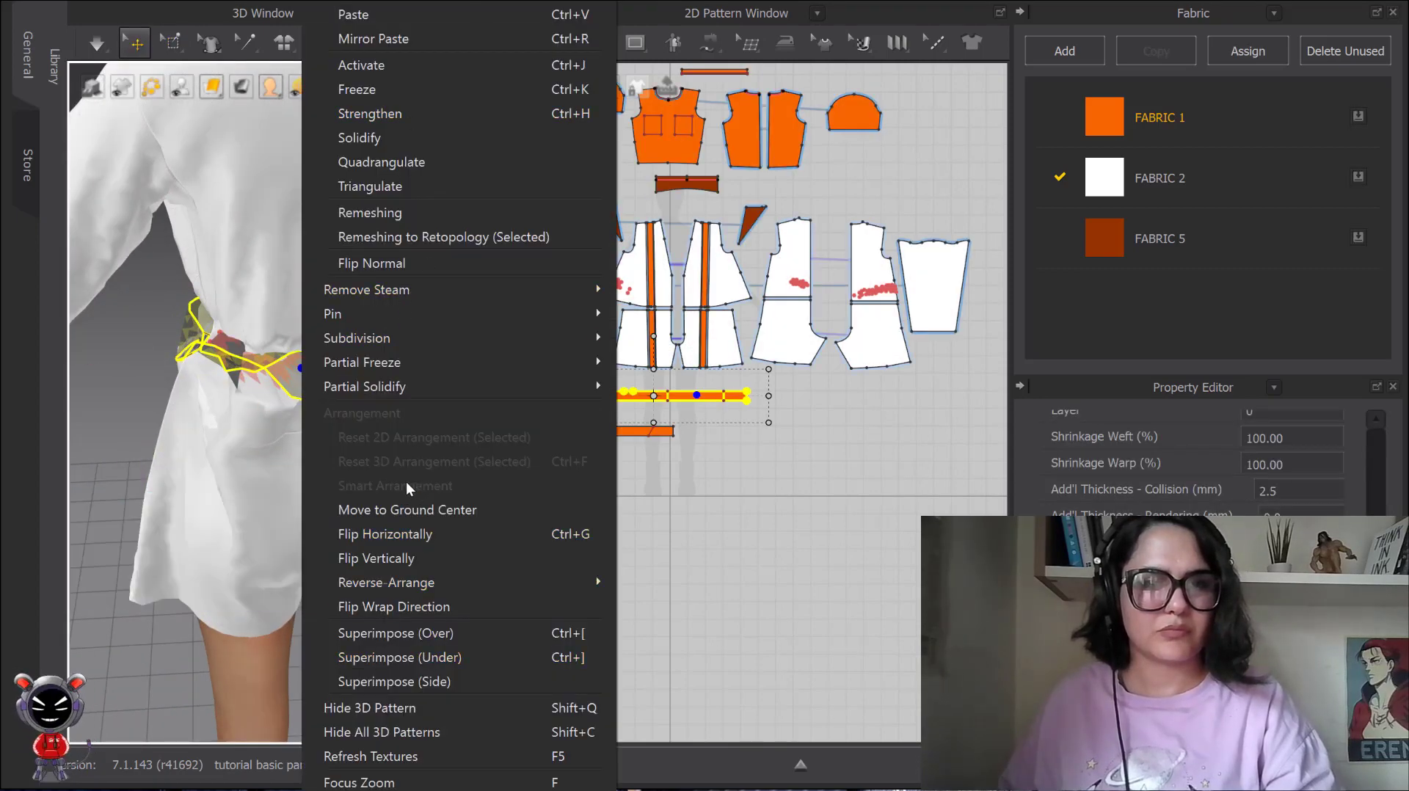
left_click(404, 66)
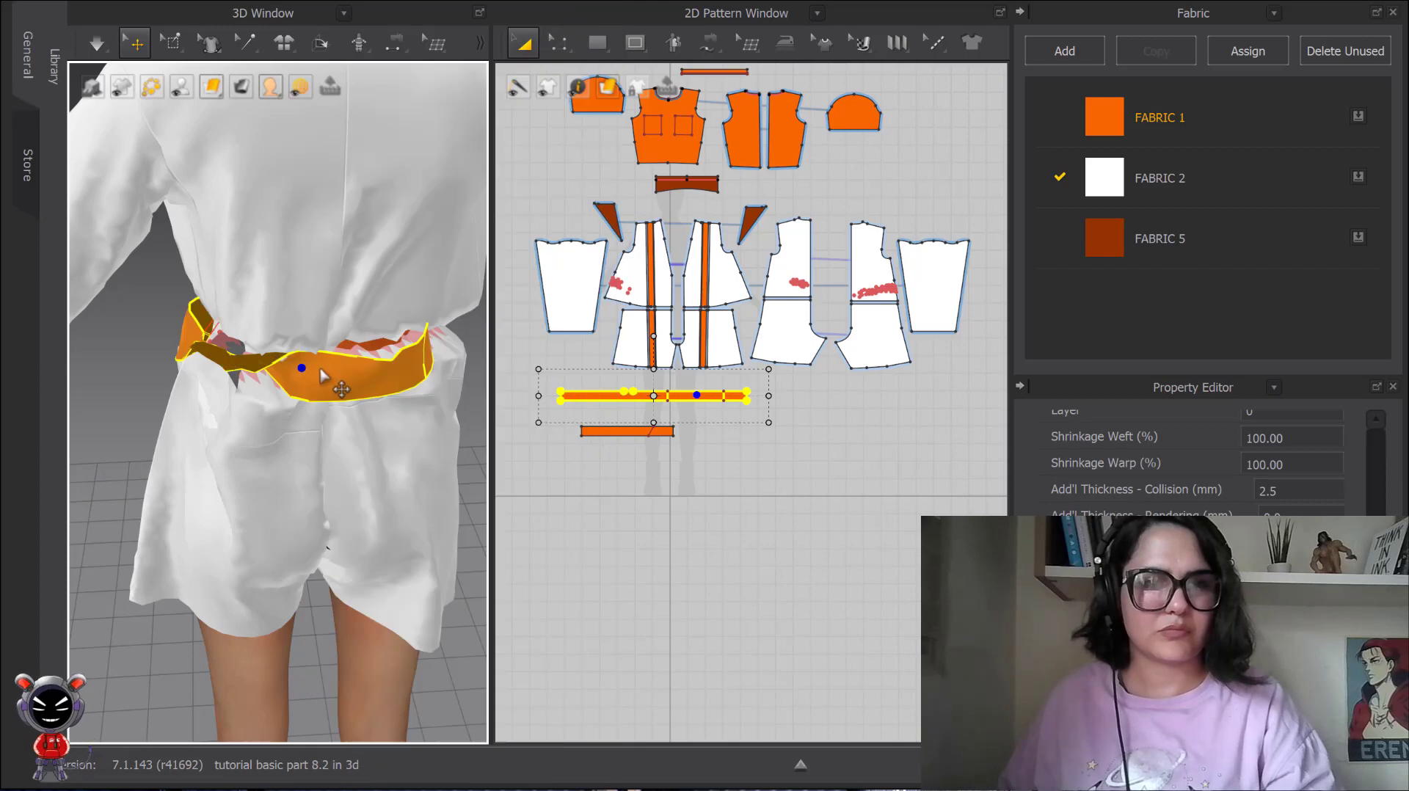
Delete all pins holding the coat's waist around the belt.
right_click(321, 367)
left_click(434, 463)
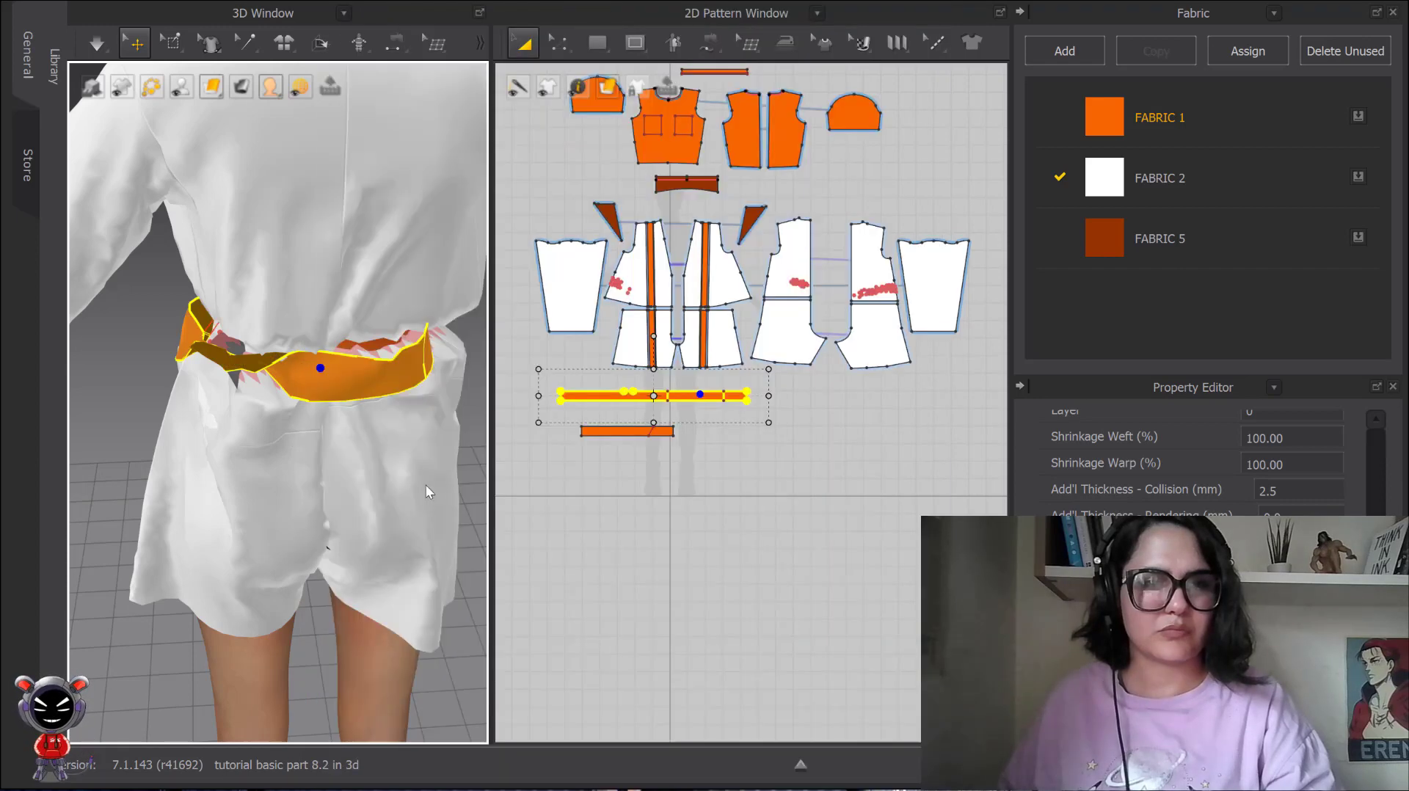
right_click_drag(350, 385, 246, 376)
scroll(426, 428, "up", 4)
middle_click_drag(426, 428, 321, 457)
right_click(305, 452)
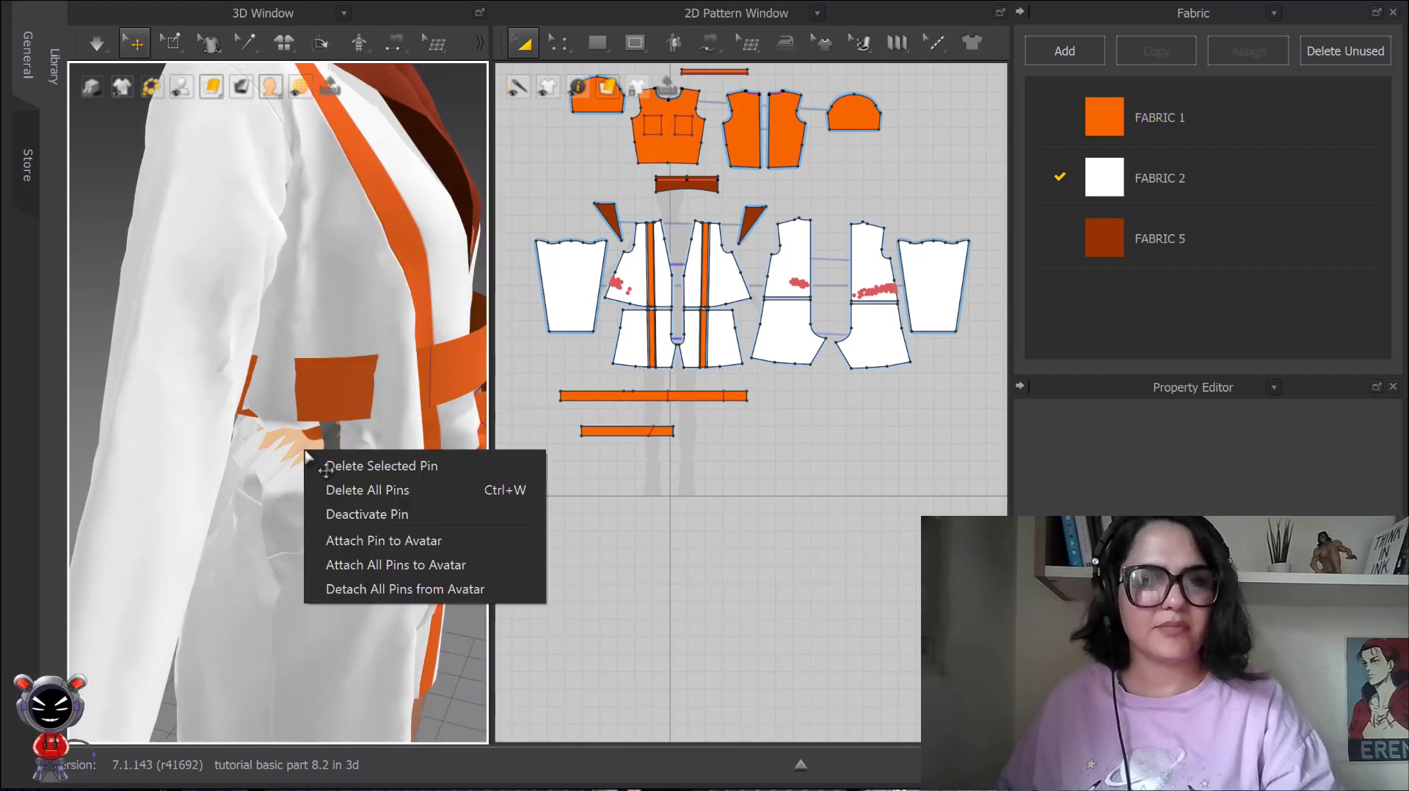
left_click(365, 490)
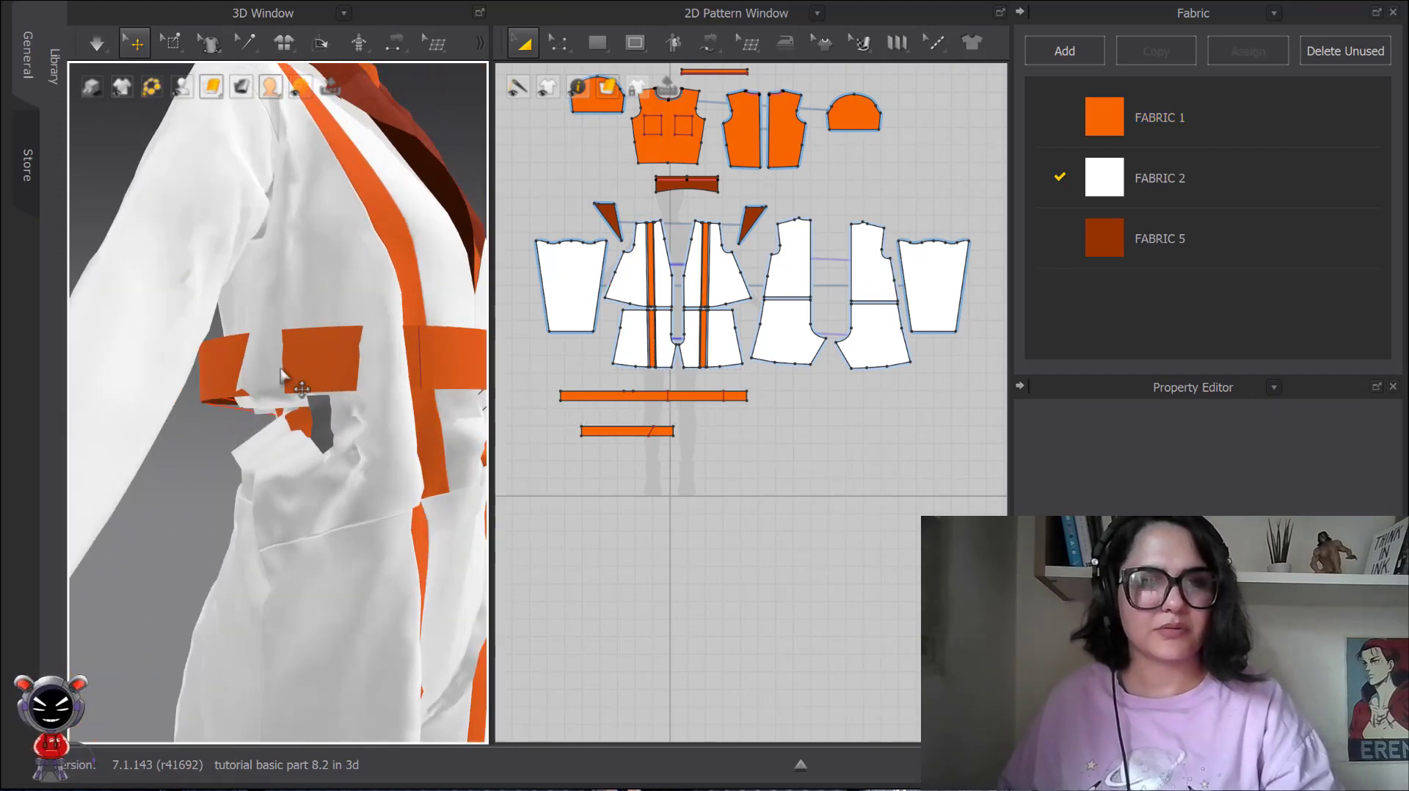
Undo the oversized pin selection that includes the belt and pin only the coat fabric exposed between the belt sections at the side waist.
left_click(172, 42)
left_click(213, 170)
left_click_drag(240, 351, 306, 396)
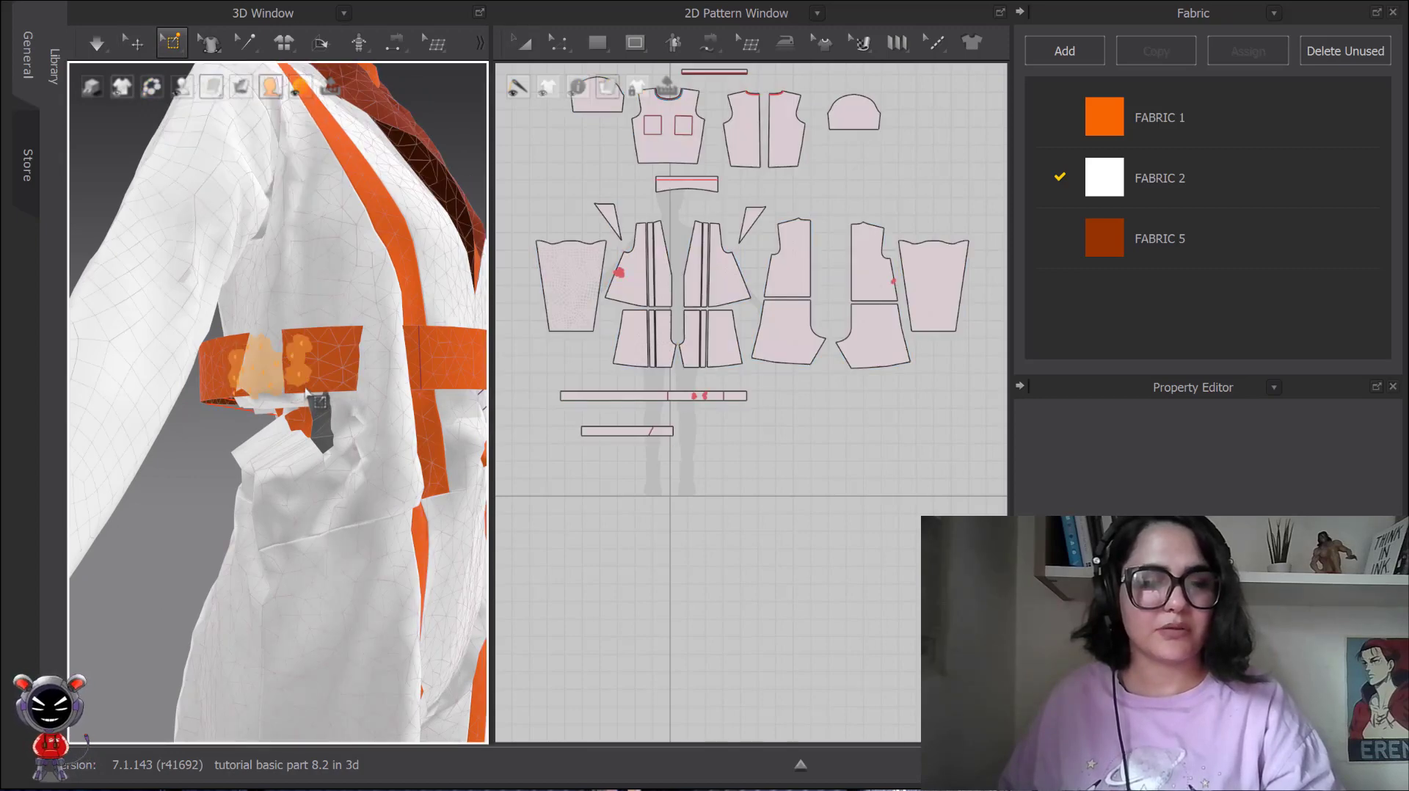
key("ctrl+z")
left_click_drag(249, 327, 281, 394)
Simulate the garment with the side waist pinned and pull the belt outward across the back waist.
left_click(134, 39)
scroll(301, 369, "down", 3)
right_click_drag(327, 386, 328, 434)
scroll(251, 386, "down", 3)
scroll(328, 434, "up", 4)
key("space")
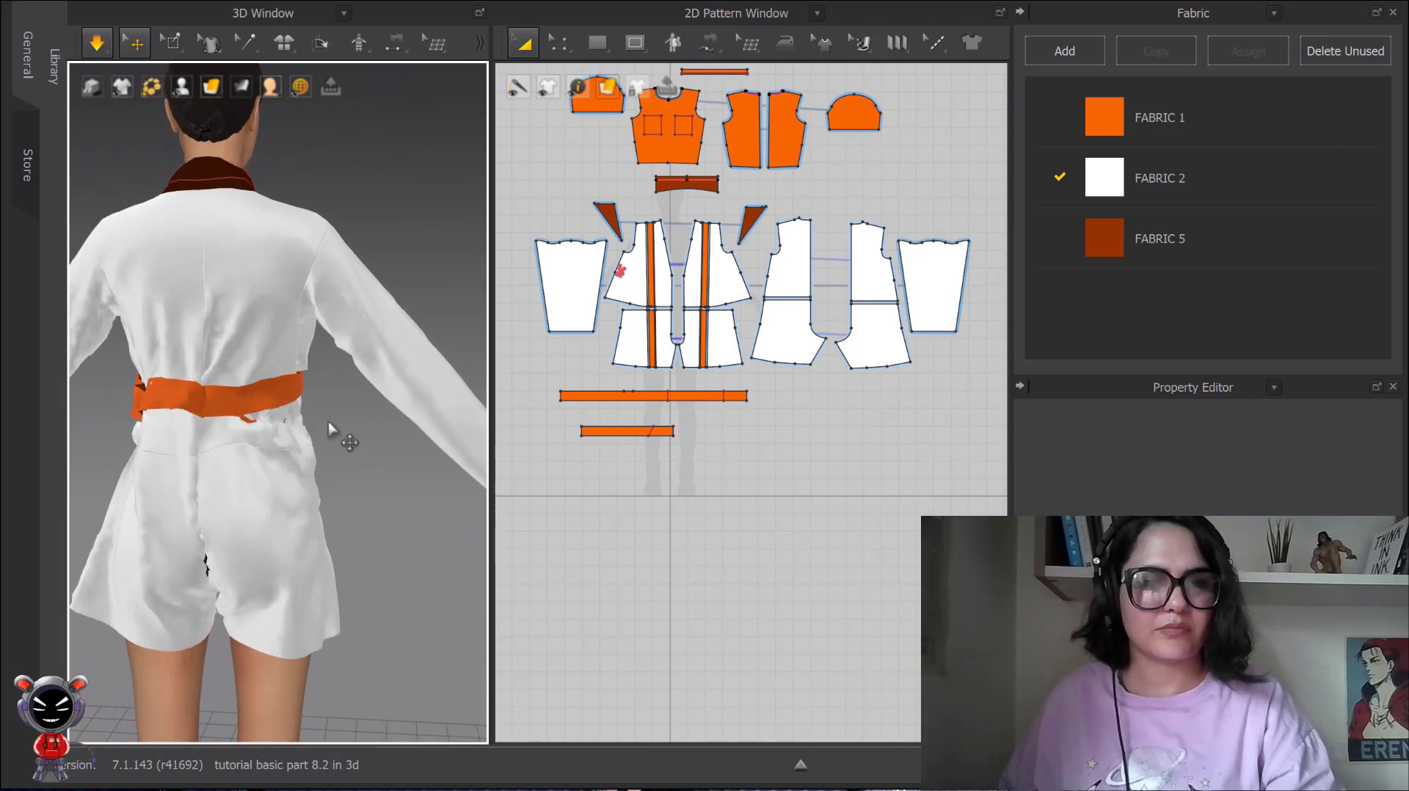
key("space")
left_click_drag(281, 408, 309, 408)
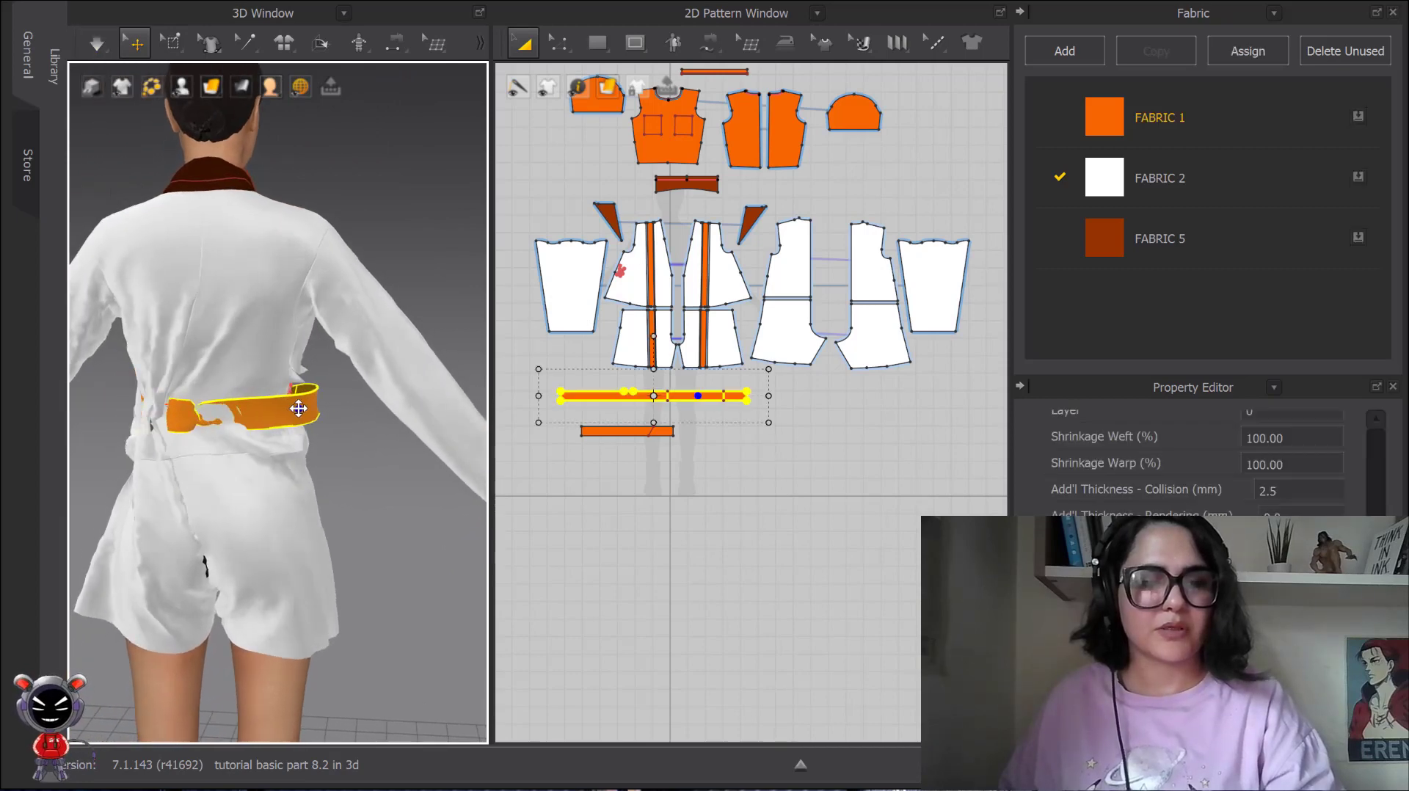
left_click(337, 425)
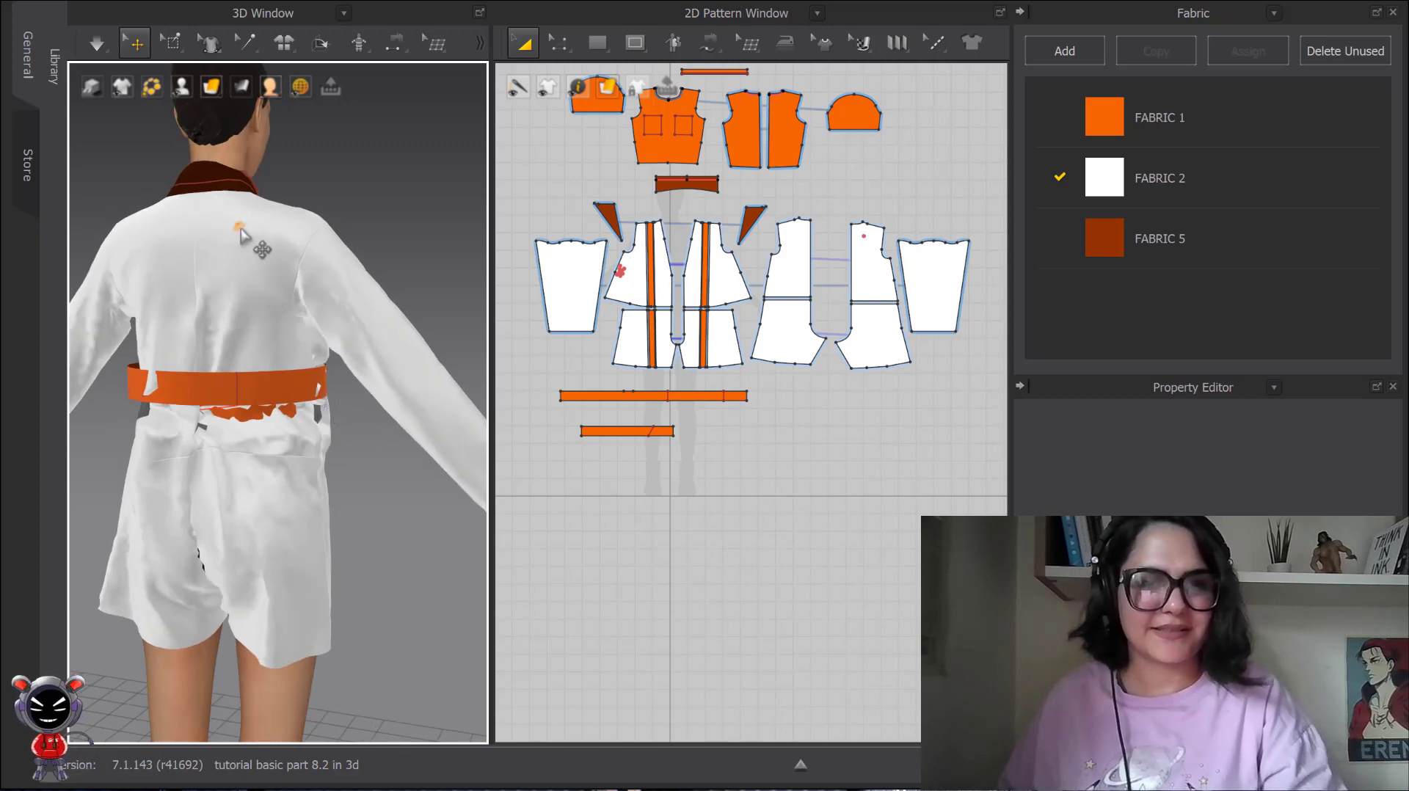
Delete all remaining pins, including the one on the upper back, and check the orange layer showing below the belt.
right_click(242, 232)
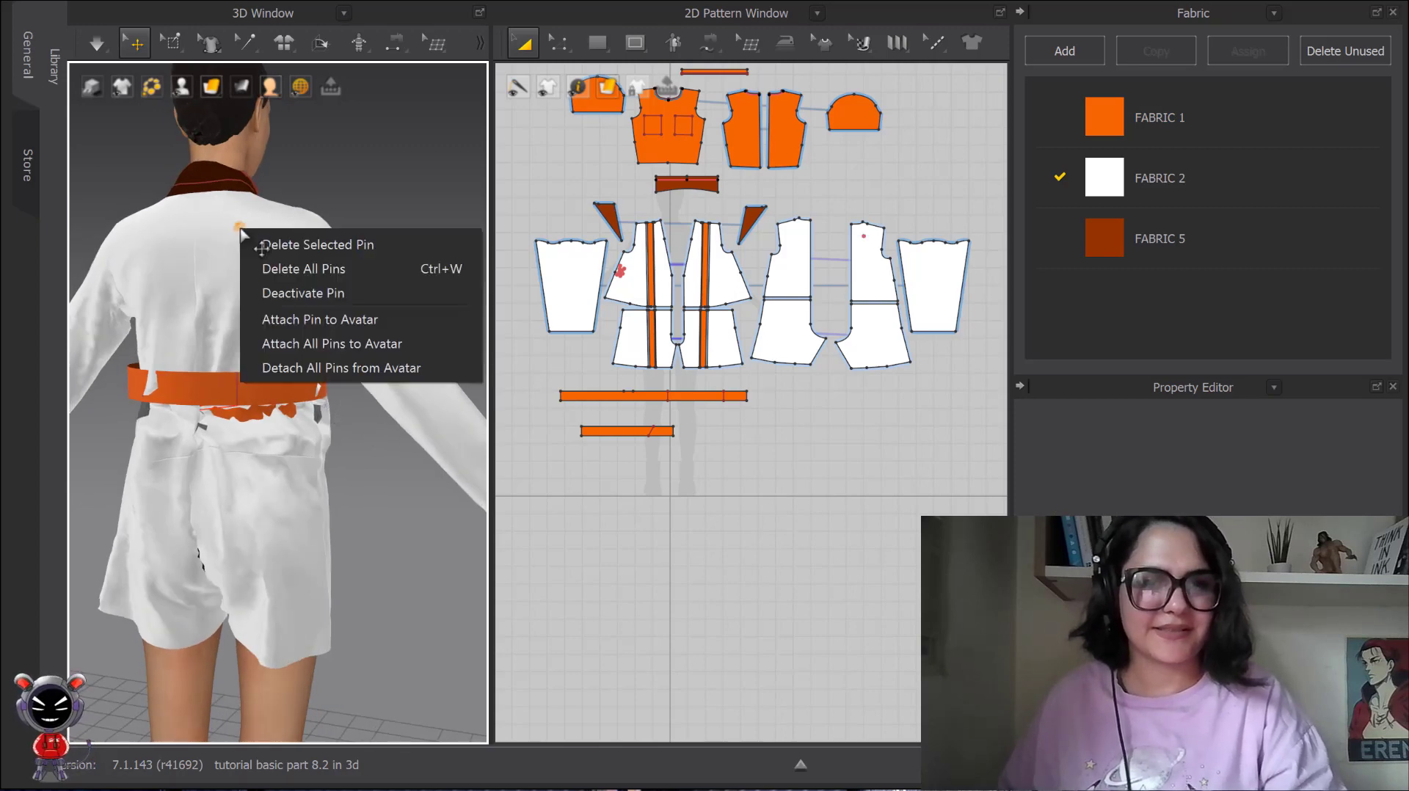
left_click(297, 269)
scroll(236, 397, "down", 5)
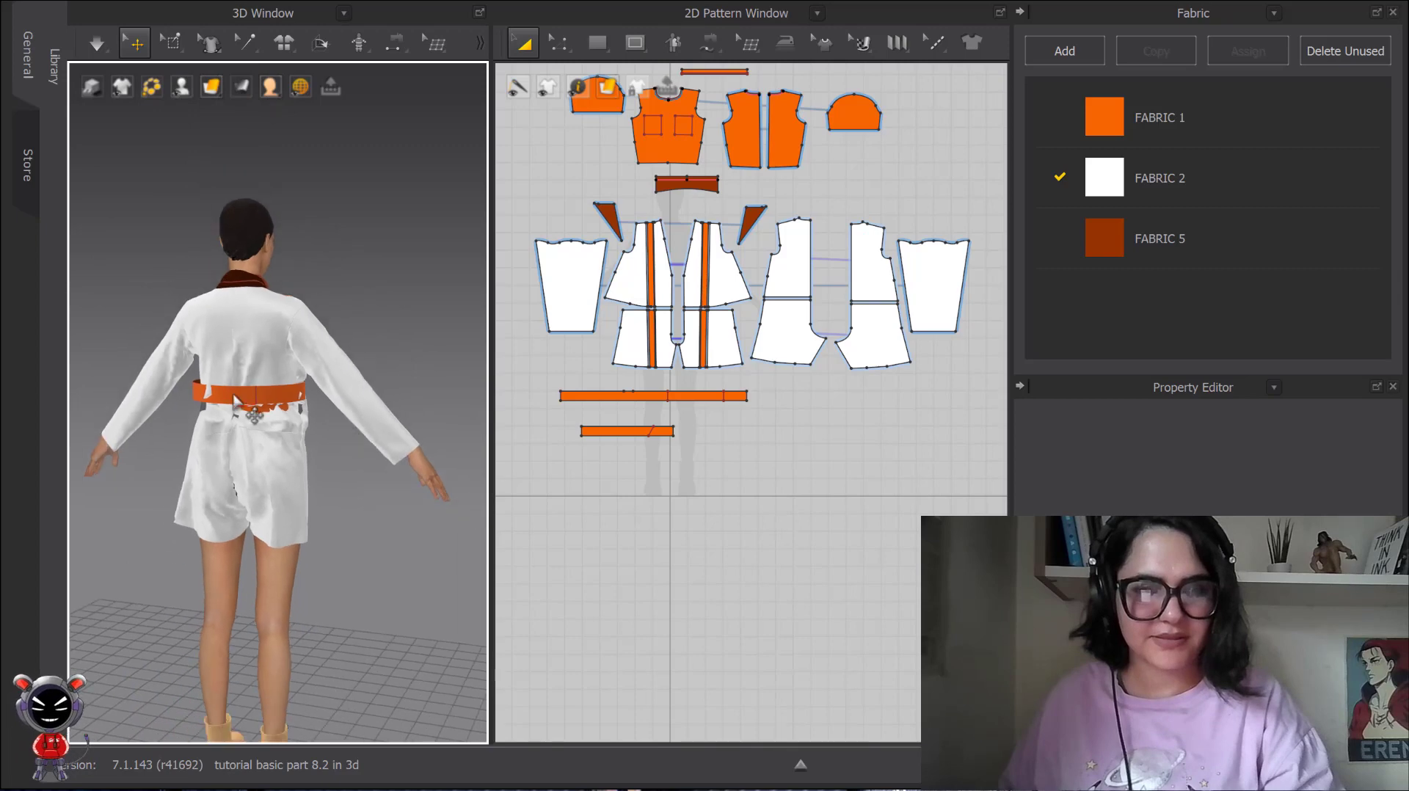
left_click(257, 416)
scroll(290, 411, "up", 5)
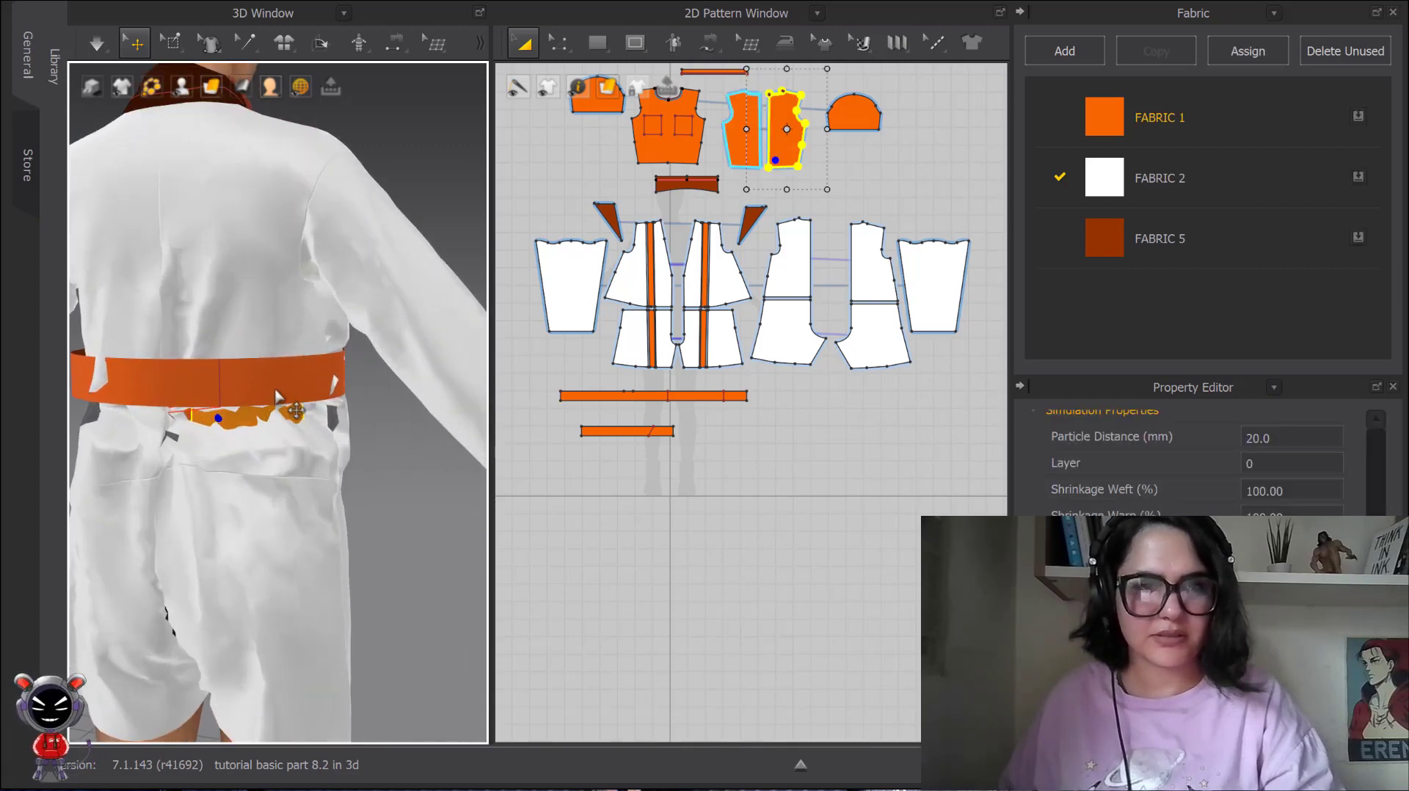
right_click_drag(289, 414, 163, 411)
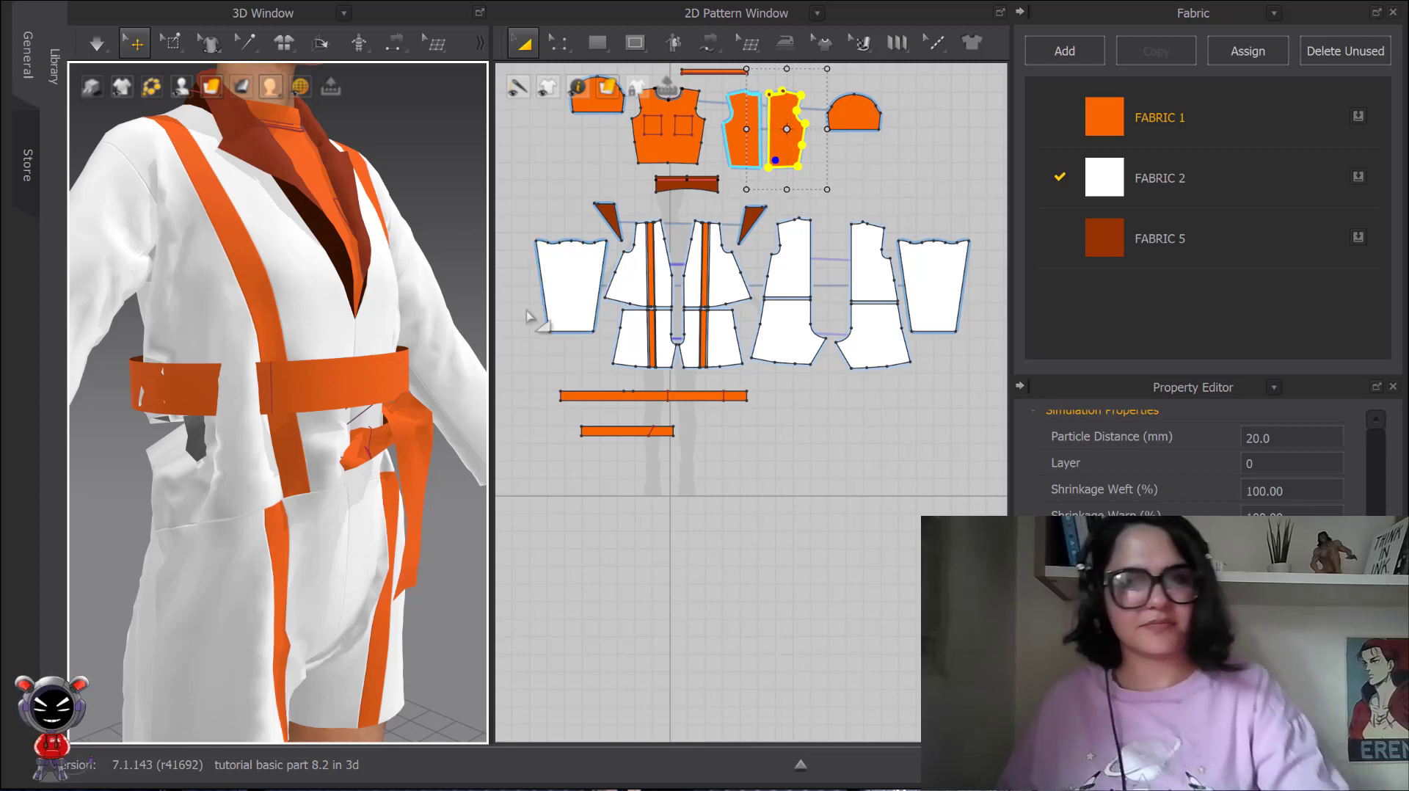
Simulate the garment while pulling the coat fabric outward and down below the belt at the side waist.
key("space")
left_click(243, 418)
left_click_drag(237, 420, 174, 445)
key("space")
scroll(197, 455, "down", 1)
Select the long belt at the back waist, adjust its simulation properties, and run the simulation.
right_click_drag(196, 456, 361, 439)
left_click(320, 417)
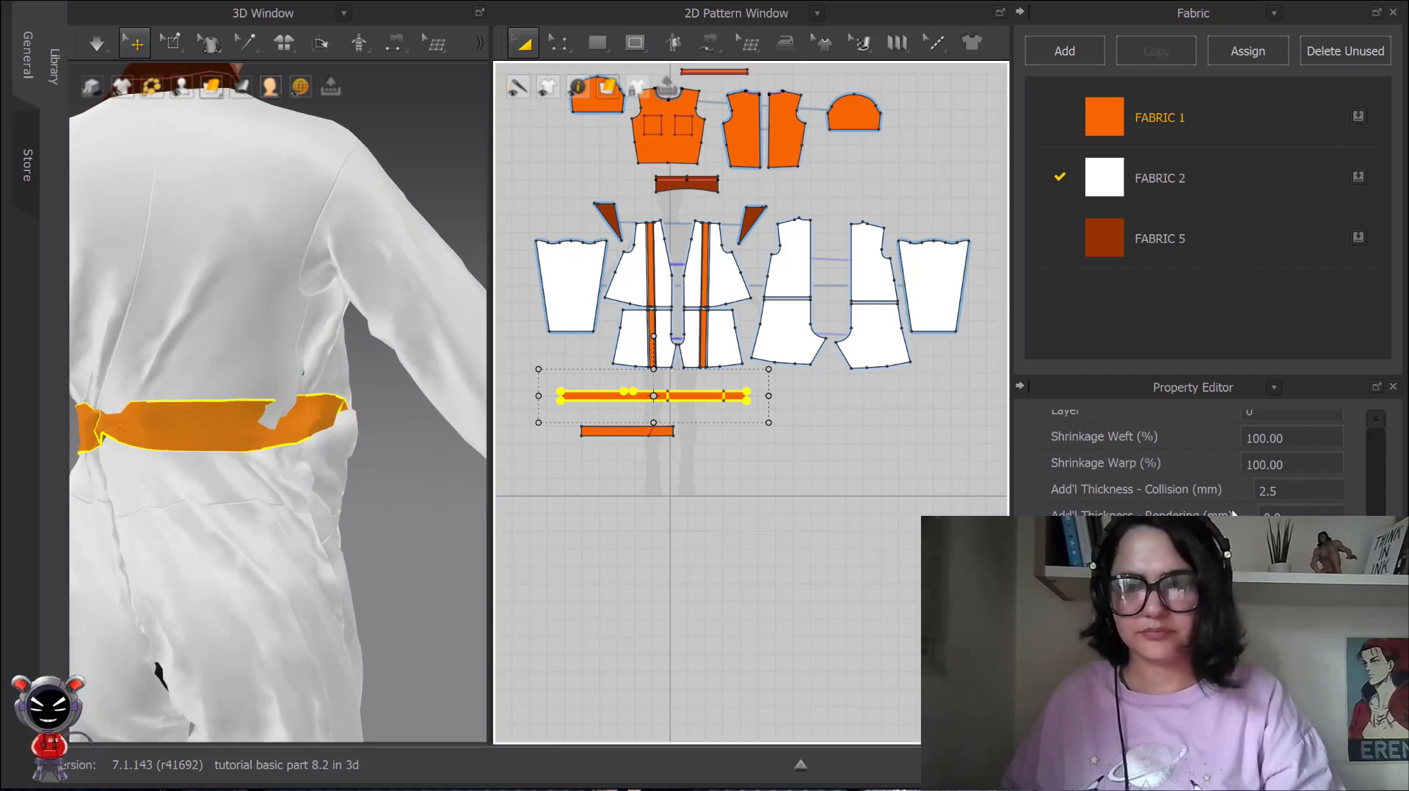
scroll(1232, 515, "up", 5)
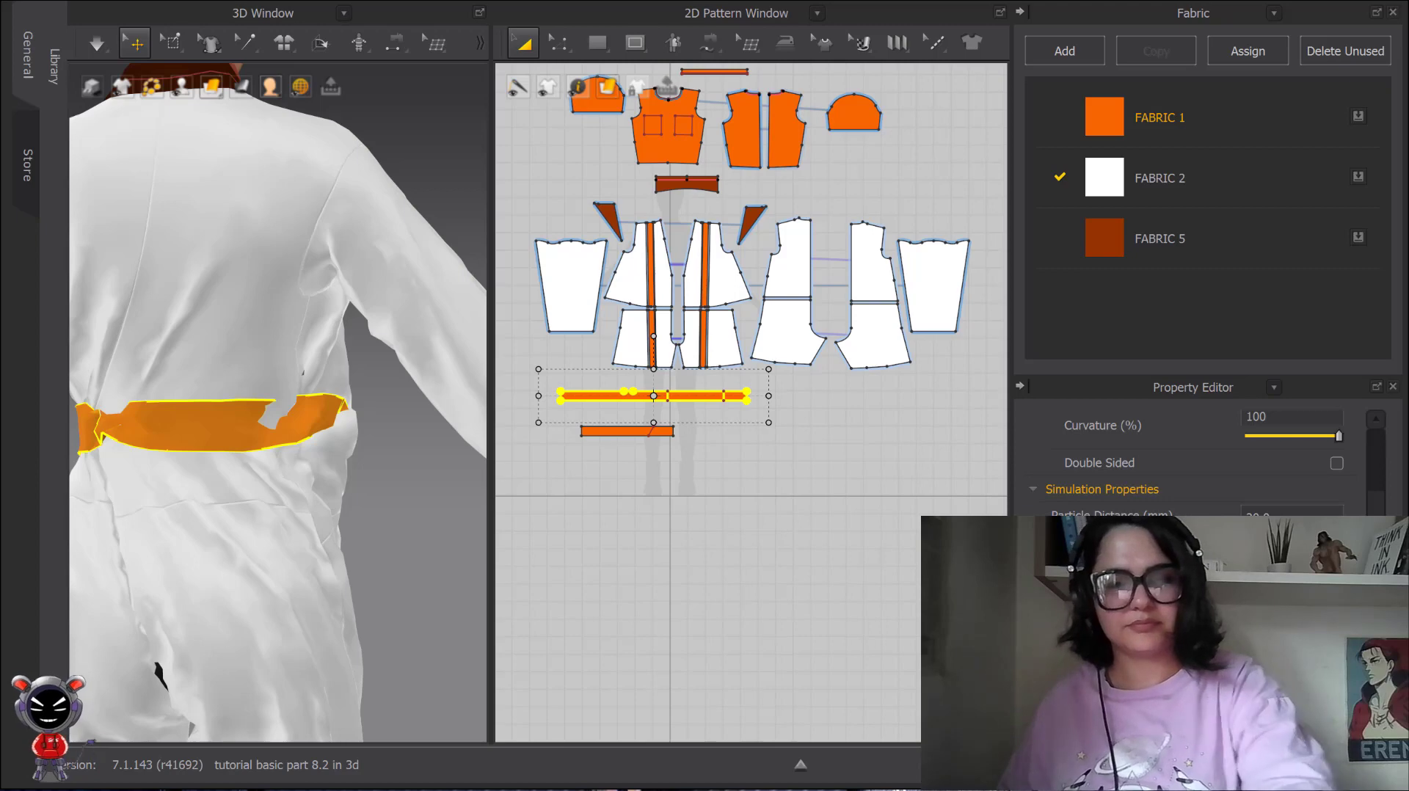
left_click(918, 529)
key("space")
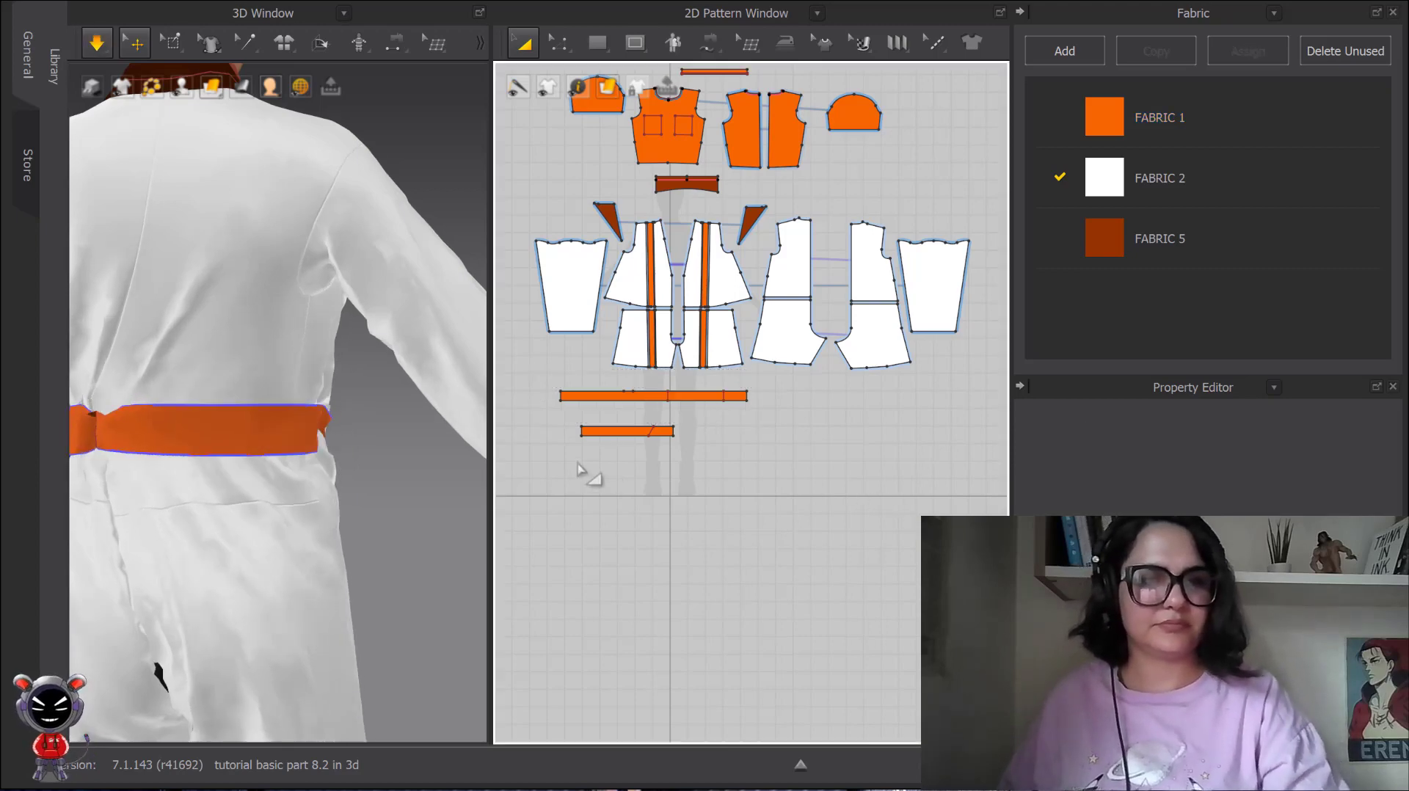
Shape the long belt during simulation by pulling it at the rear side and drawing its front section forward from the waist.
left_click(318, 442)
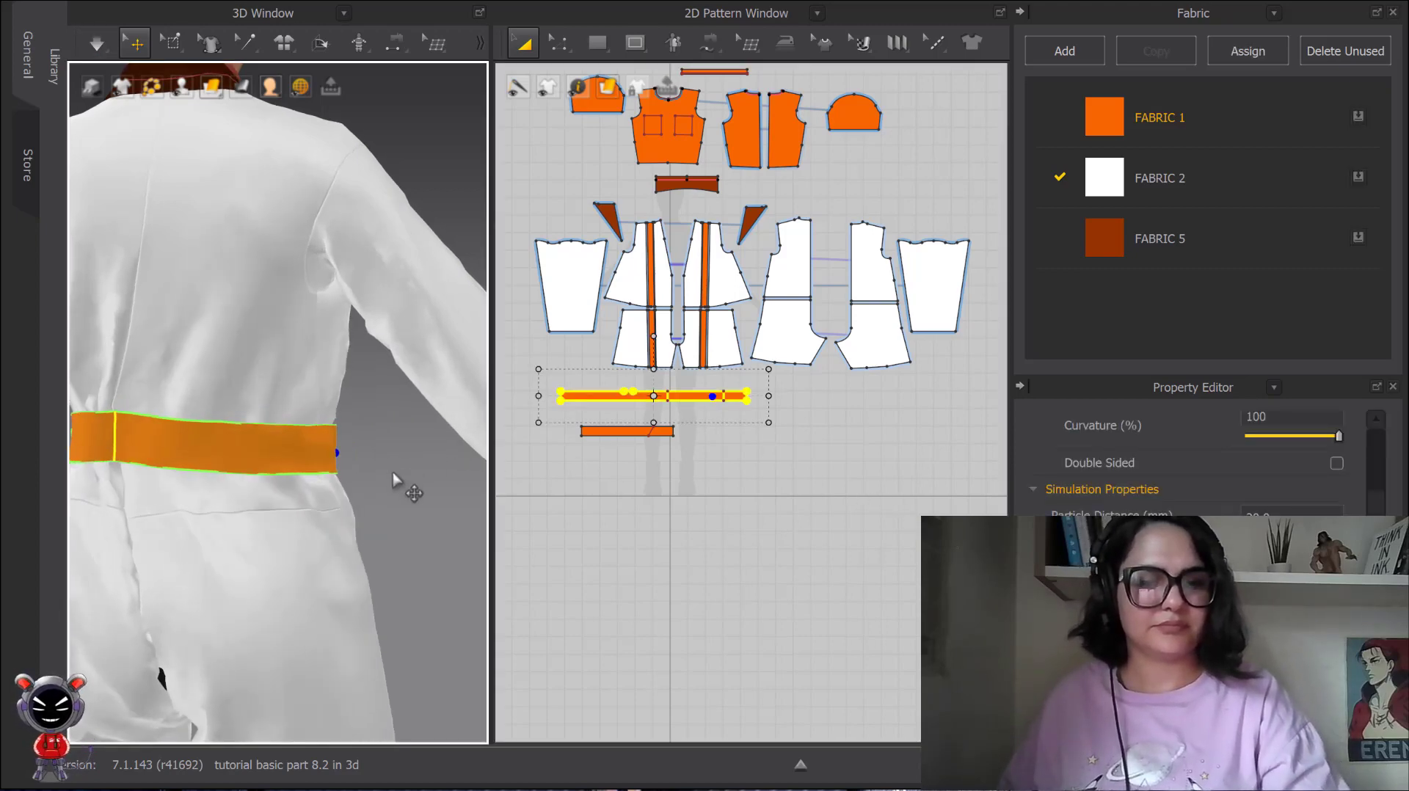
right_click_drag(400, 482, 428, 494)
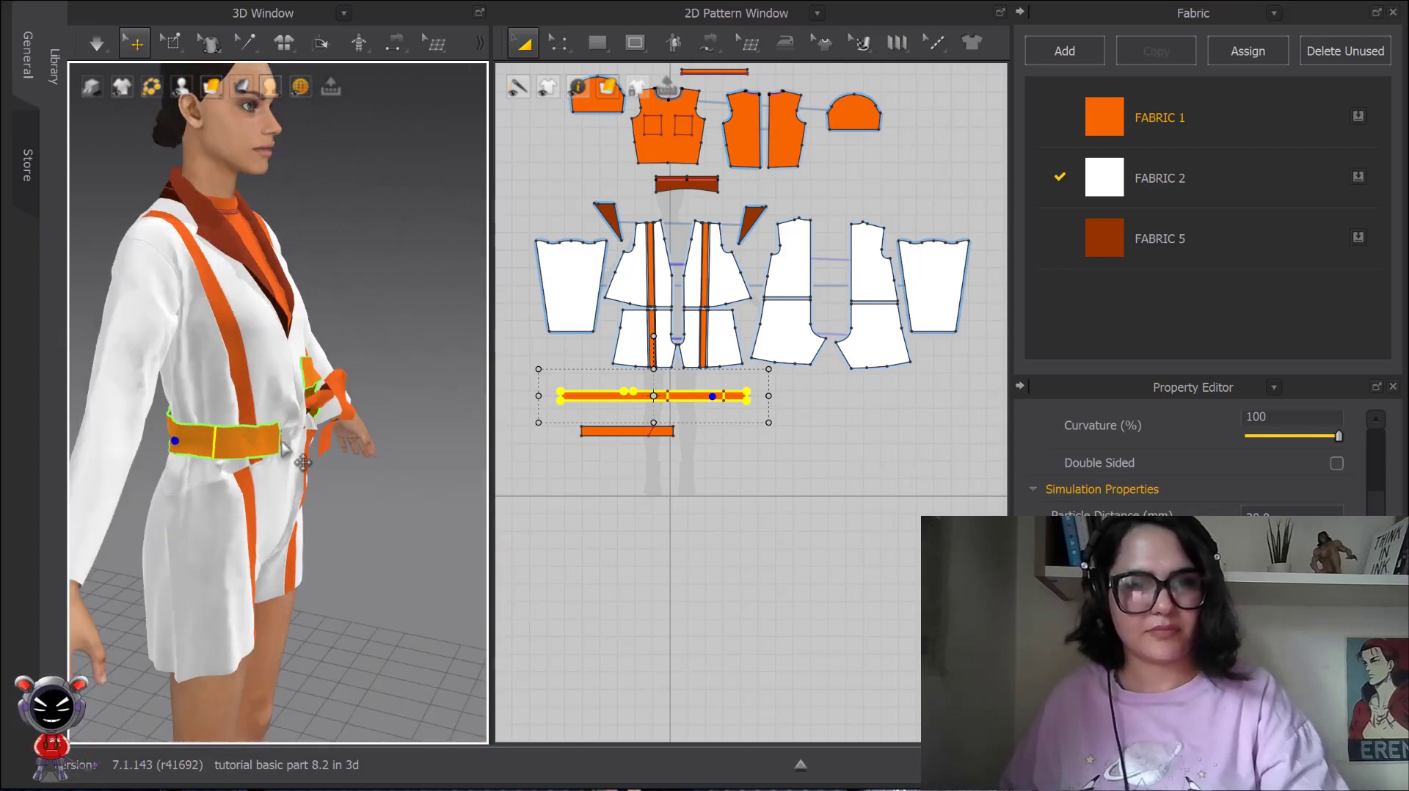
left_click(373, 475)
key("space")
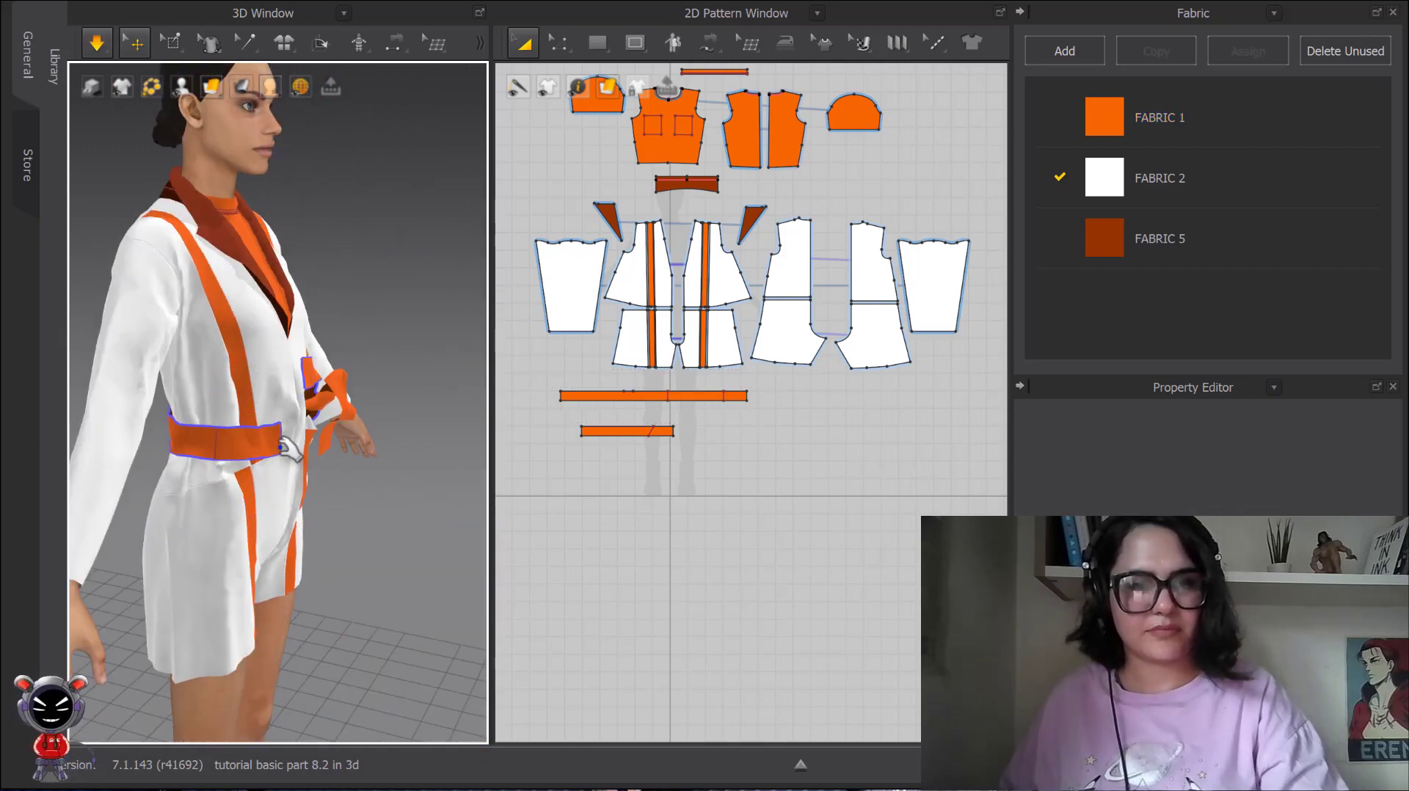
left_click_drag(279, 444, 398, 480)
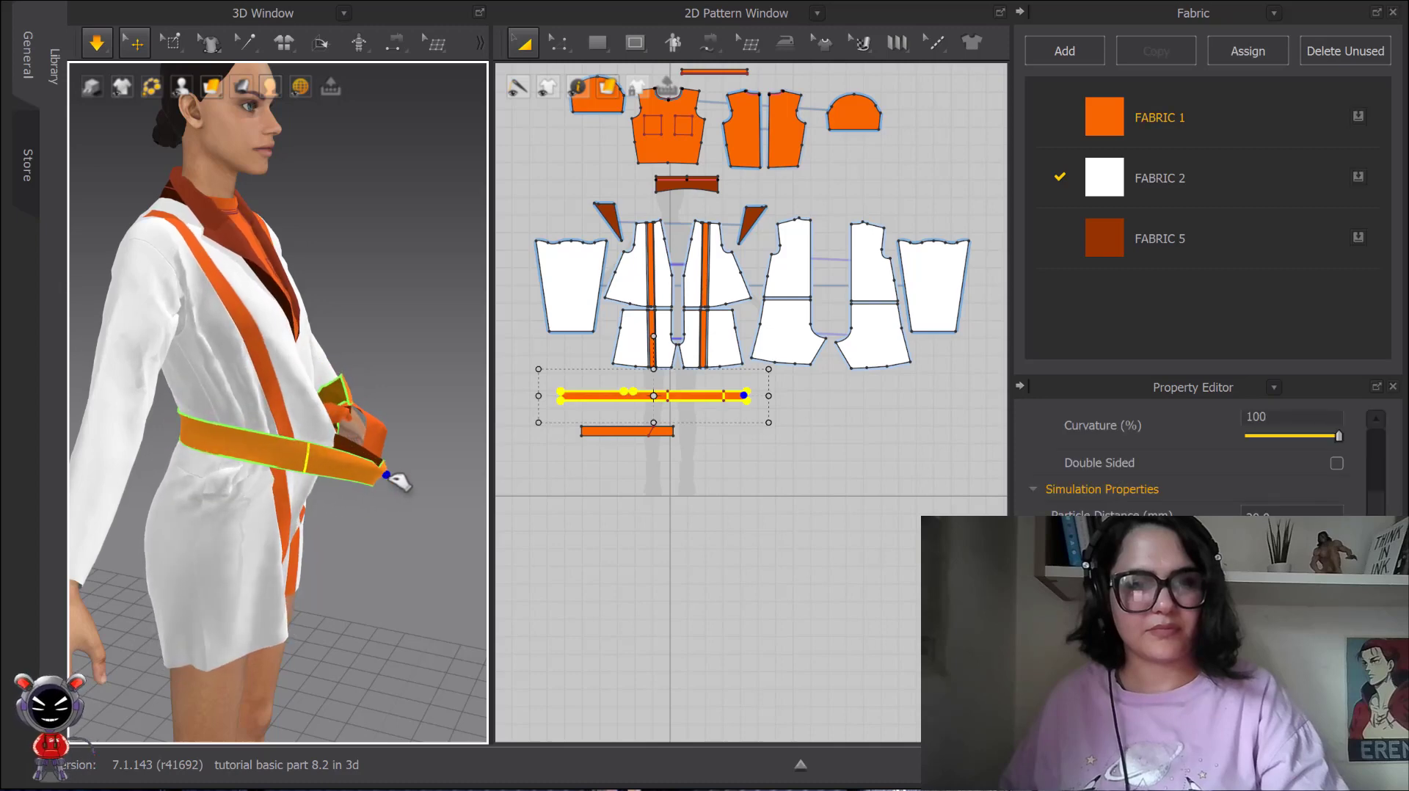
key("space")
Simulate the belt from the front and pull the shorter belt piece's loose end by the knot slightly downward.
right_click_drag(396, 480, 287, 468)
key("space")
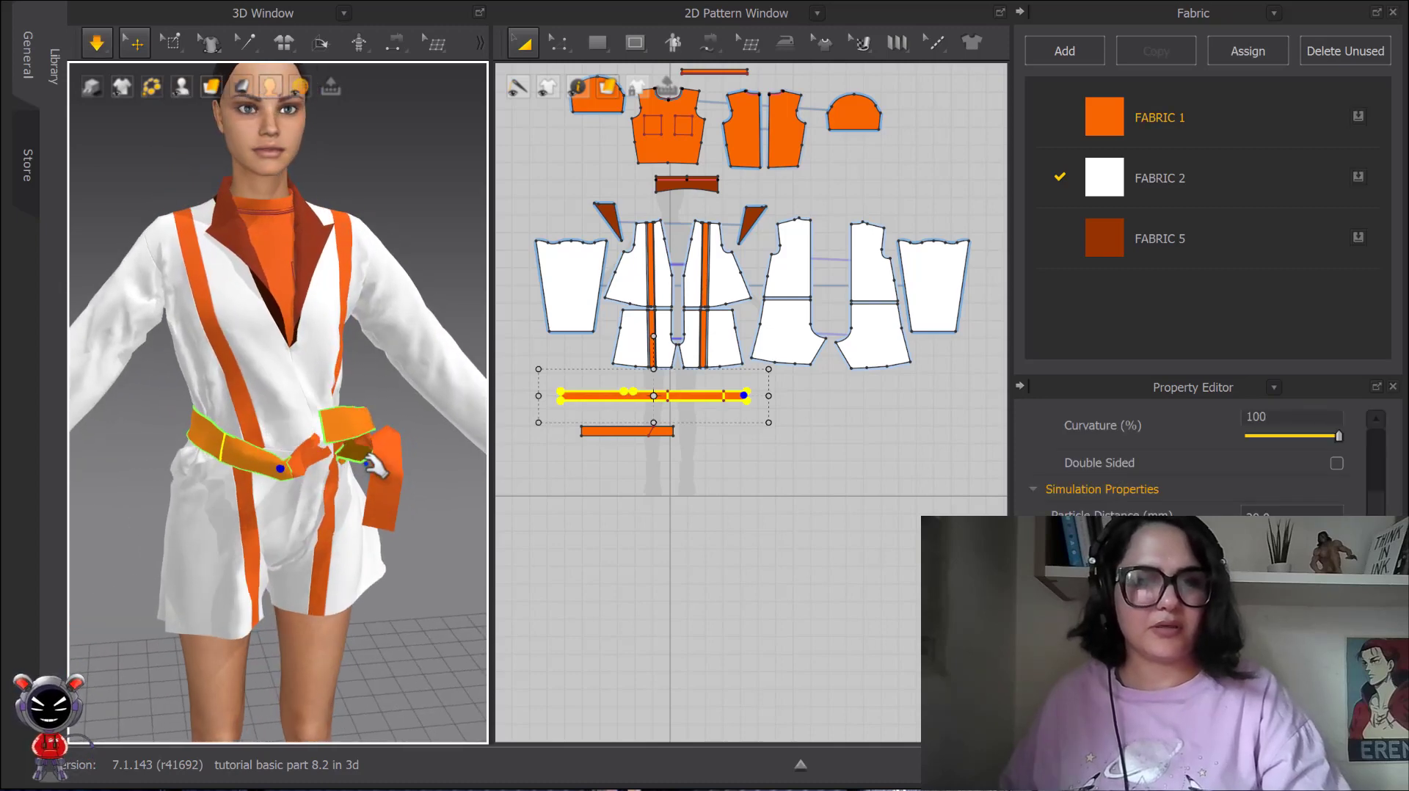
left_click_drag(396, 456, 398, 477)
key("space")
scroll(794, 360, "down", 4)
scroll(808, 346, "up", 5)
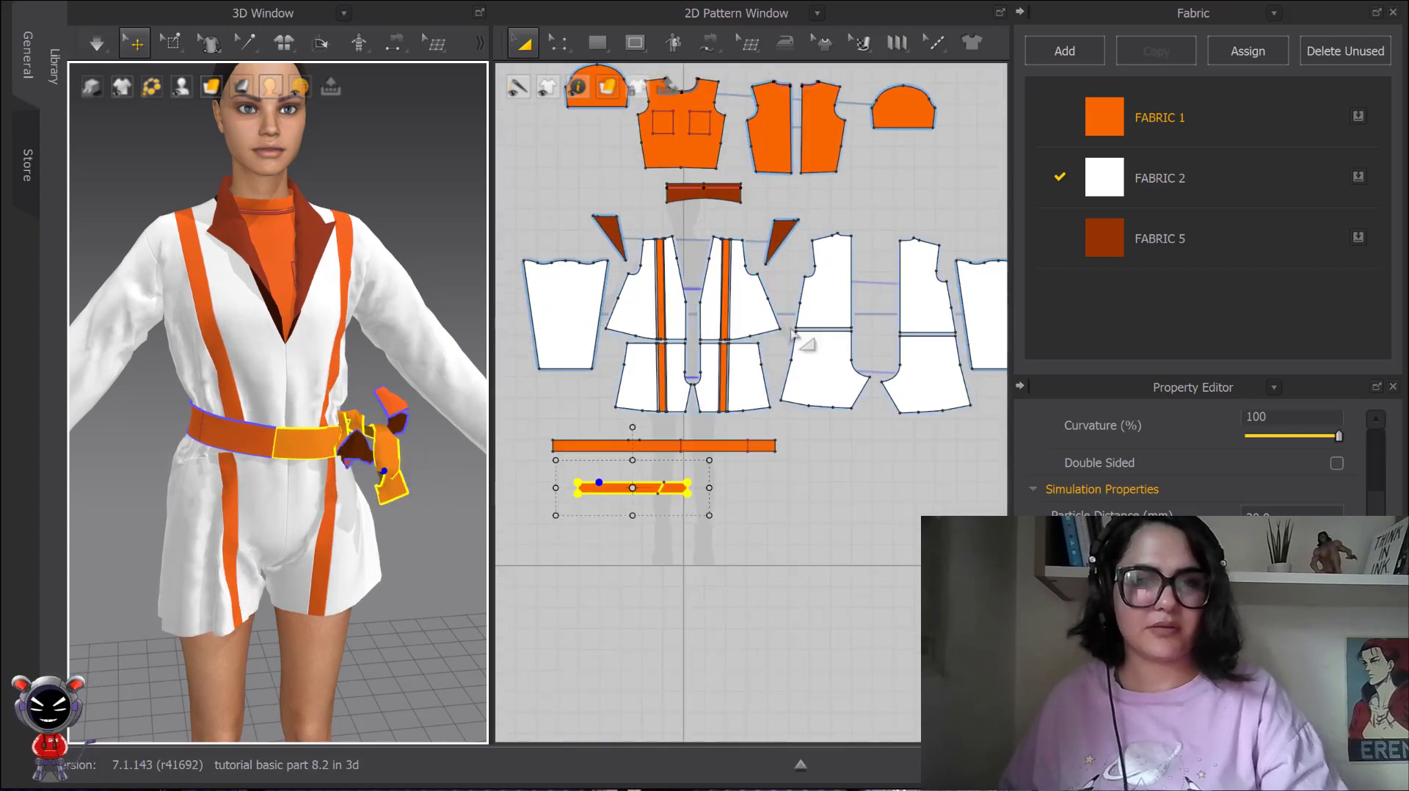
scroll(371, 431, "down", 1)
scroll(370, 430, "down", 1)
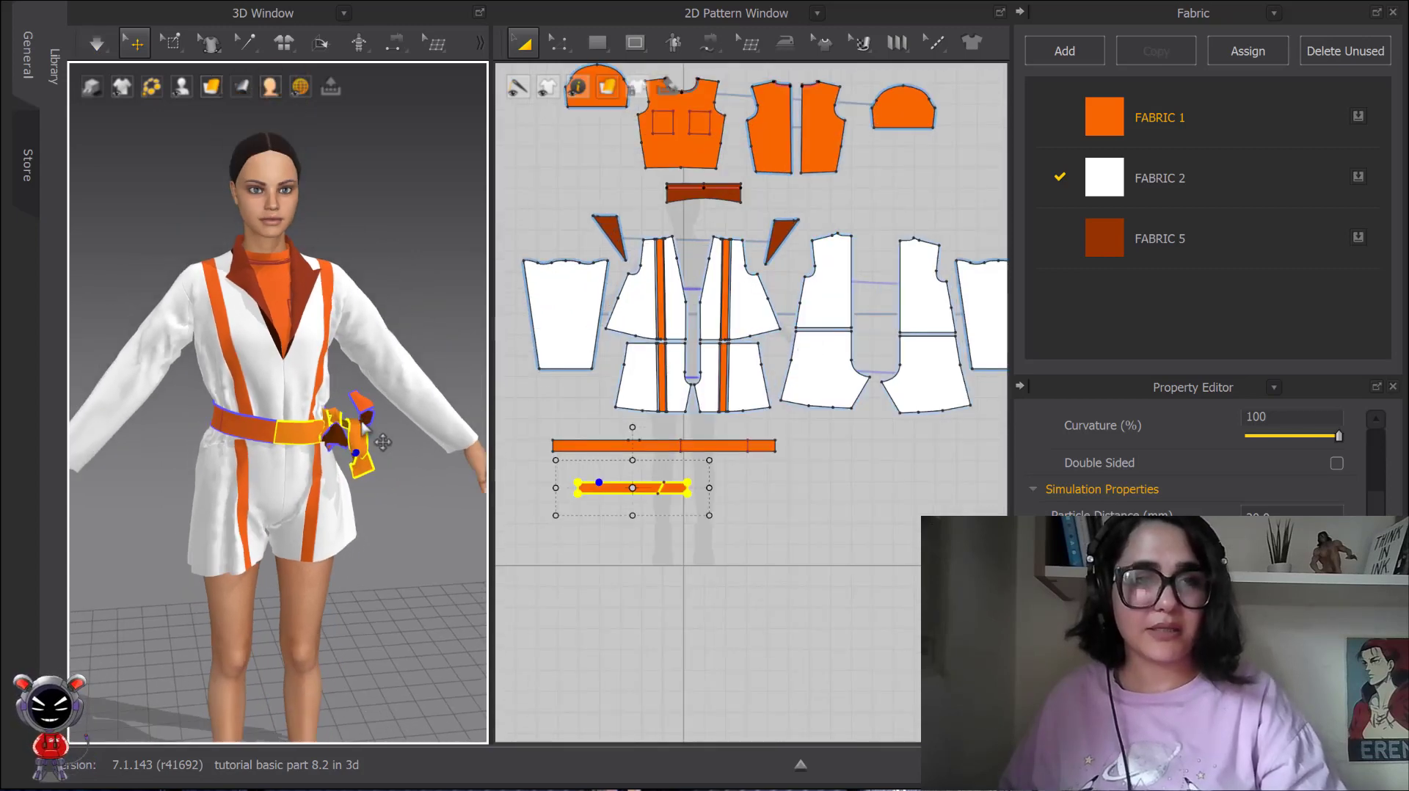
Pull the long belt at the hip and drag the shorter piece's knot and loose end toward the coat's front during simulation.
right_click_drag(378, 457, 319, 422)
key("space")
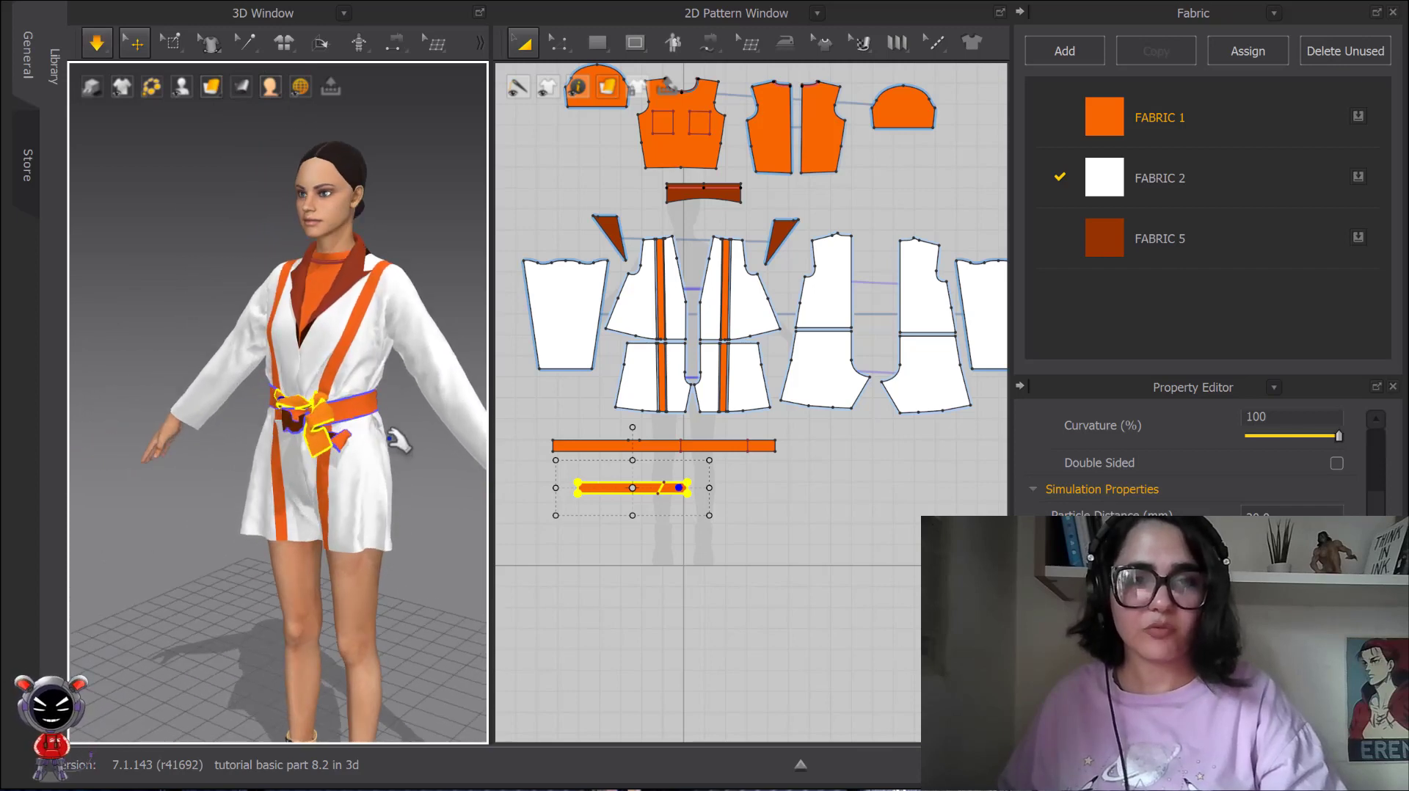
left_click_drag(381, 405, 404, 422)
left_click_drag(299, 410, 253, 401)
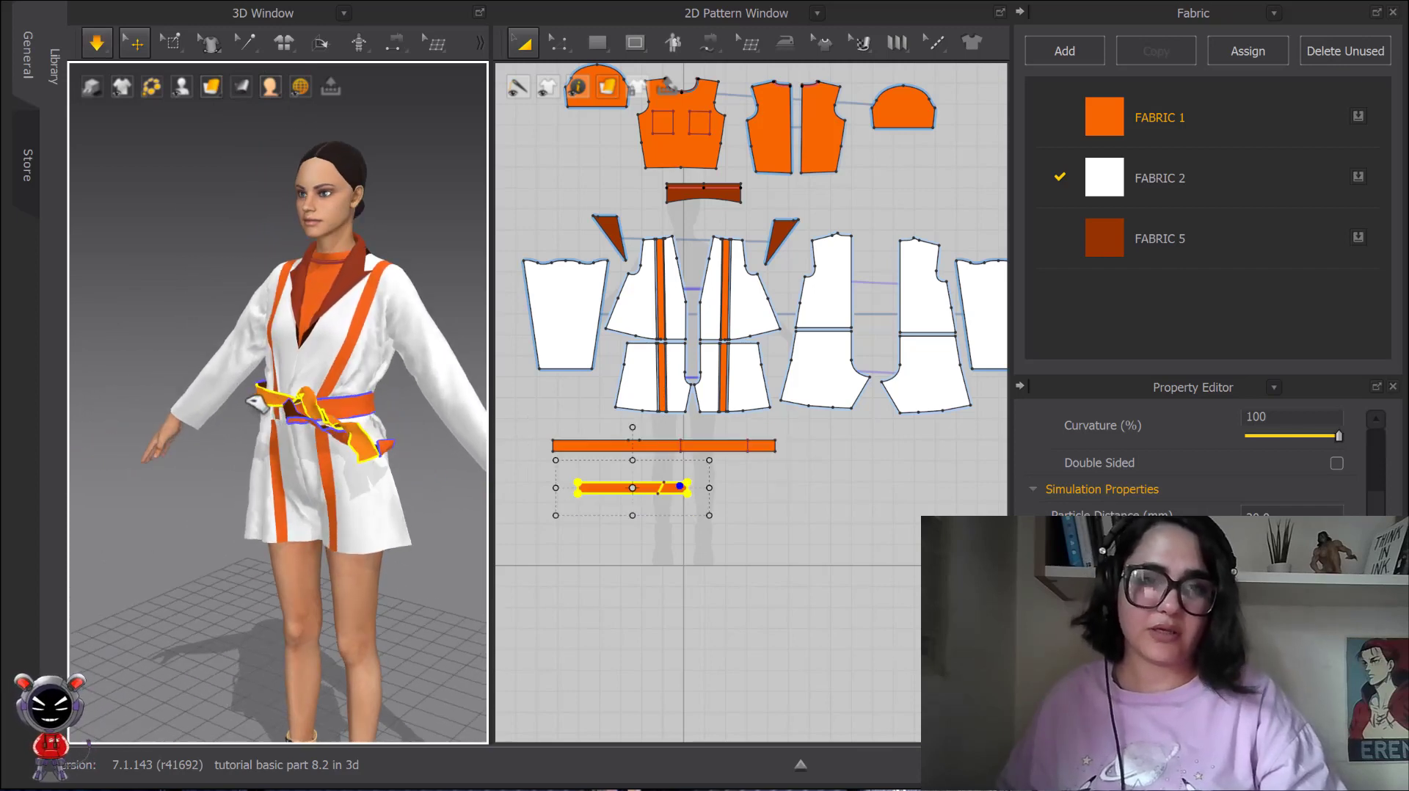
left_click_drag(355, 415, 270, 471)
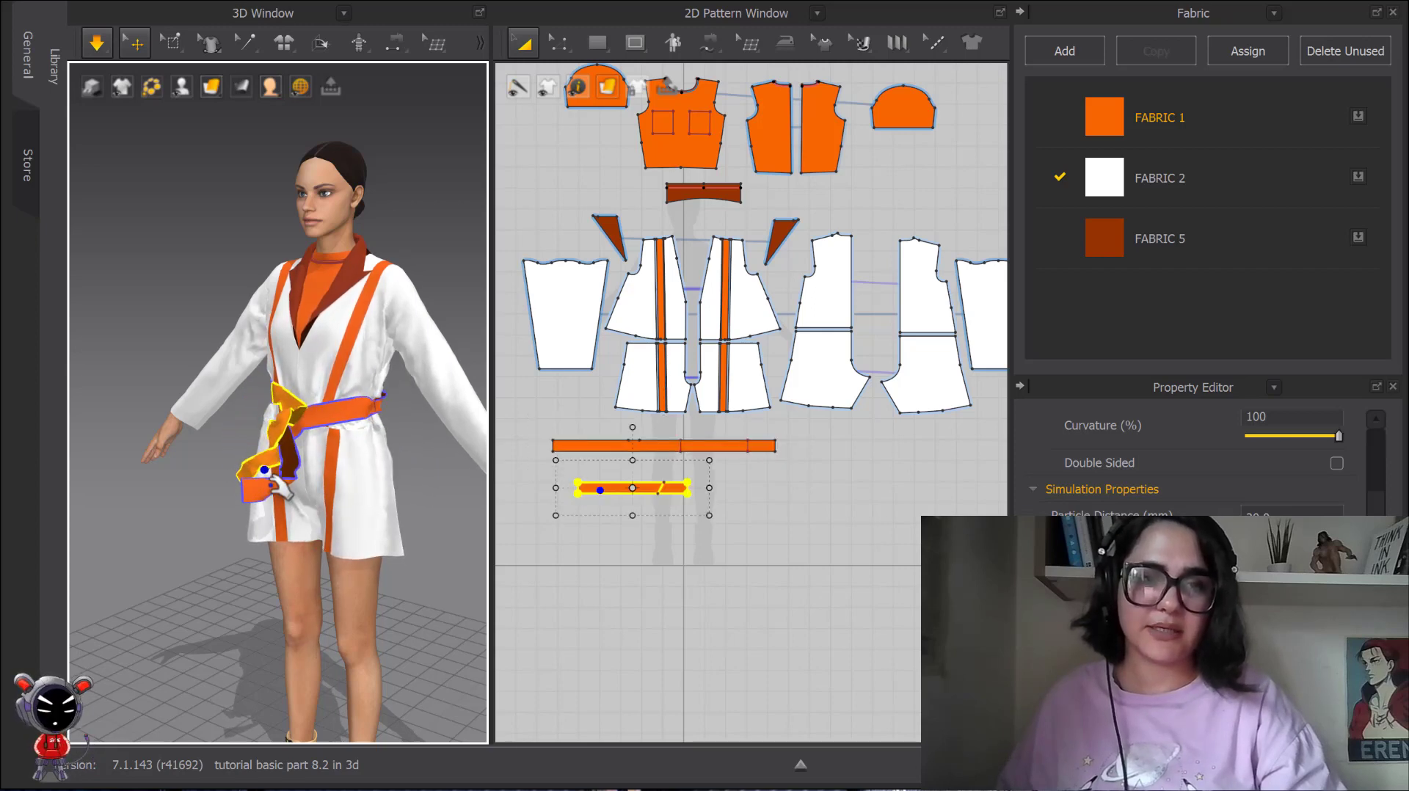
Pull the long belt outward at the opposite rear side of the waist and simulate it to settle over the coat.
scroll(412, 428, "up", 2)
right_click_drag(416, 431, 282, 445)
scroll(308, 449, "up", 2)
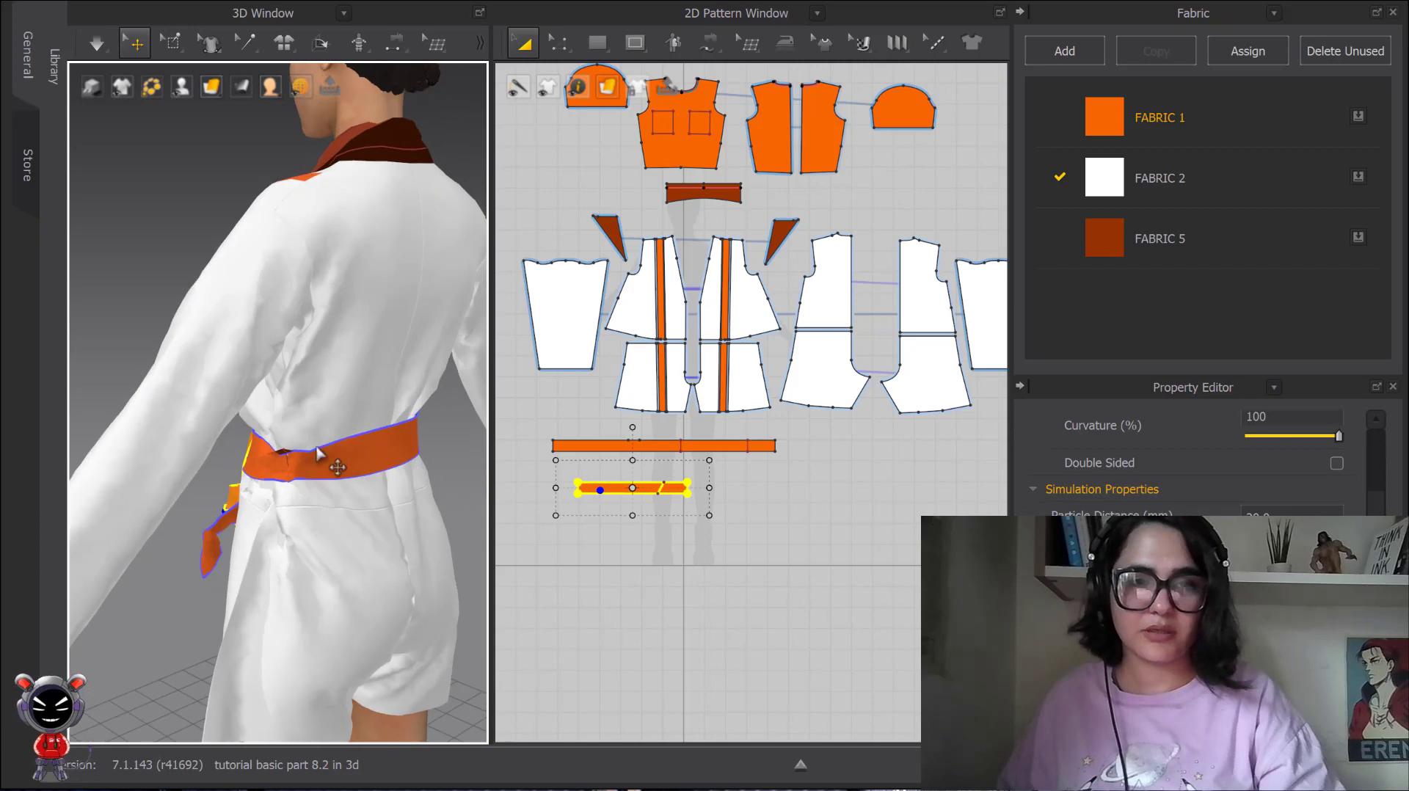
left_click_drag(286, 461, 220, 474)
key("space")
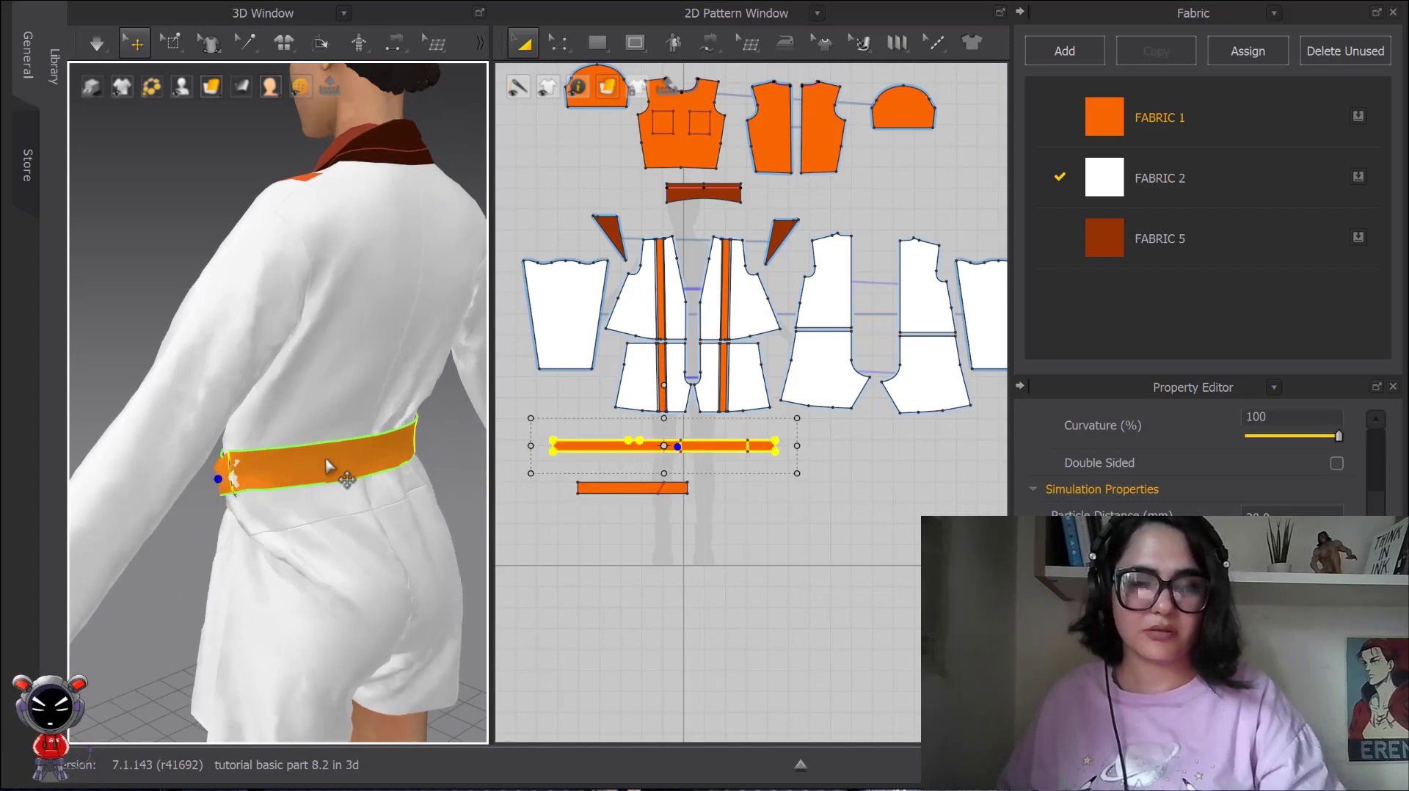
right_click_drag(328, 467, 269, 467)
key("space")
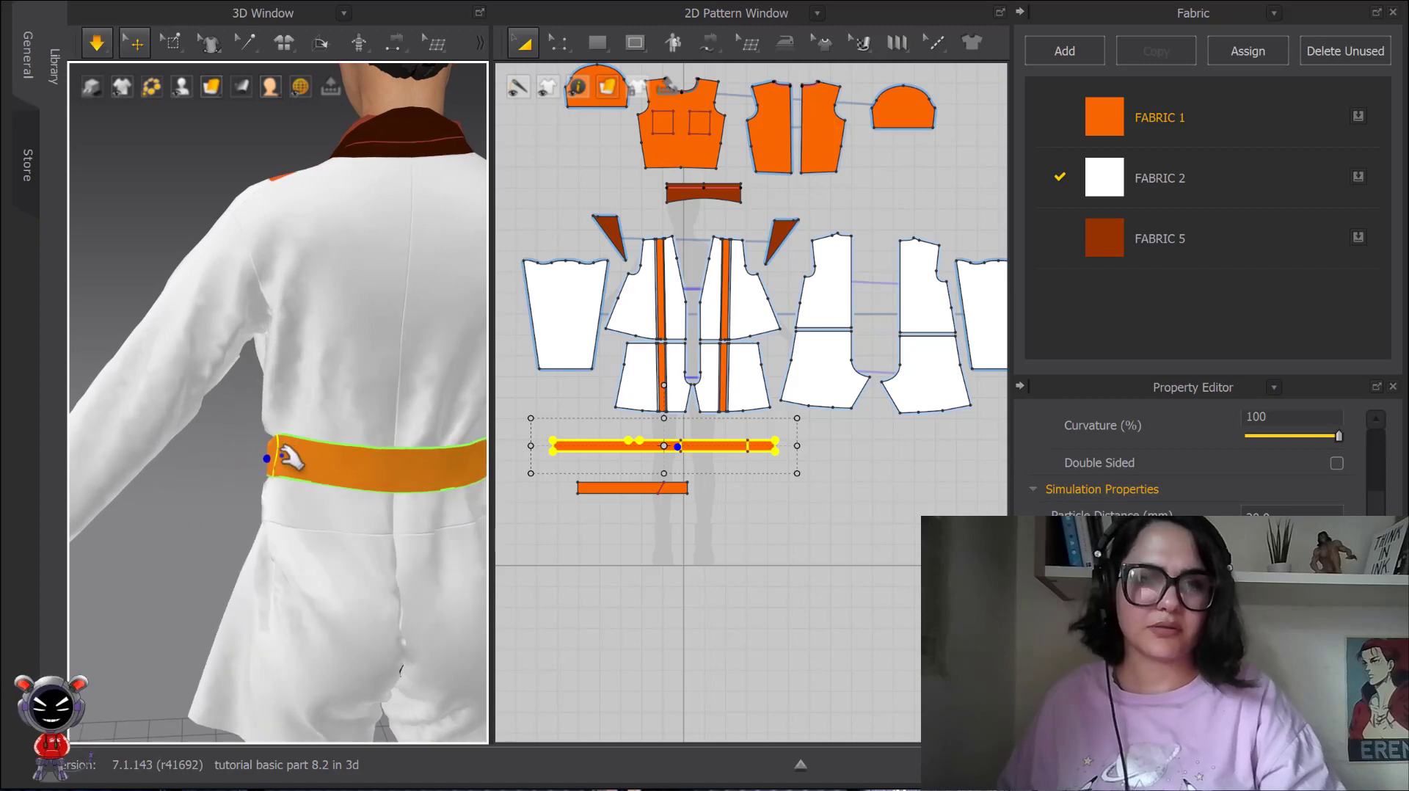
key("space")
scroll(289, 456, "down", 3)
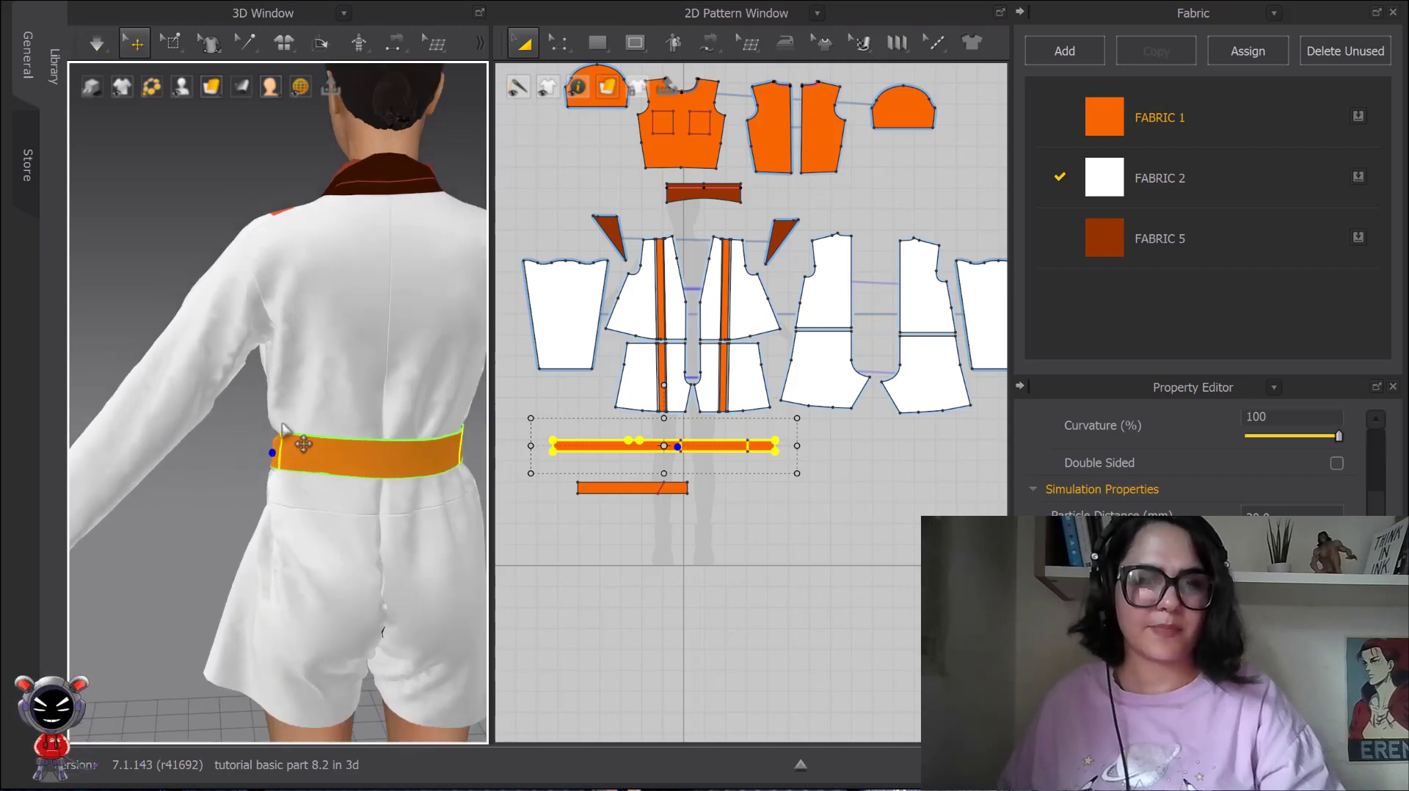
Arrange the belt knot at the front waist during simulation, pulling the loose ends downward and the long belt's side outward.
right_click_drag(286, 435, 470, 429)
middle_click_drag(318, 458, 367, 371)
key("space")
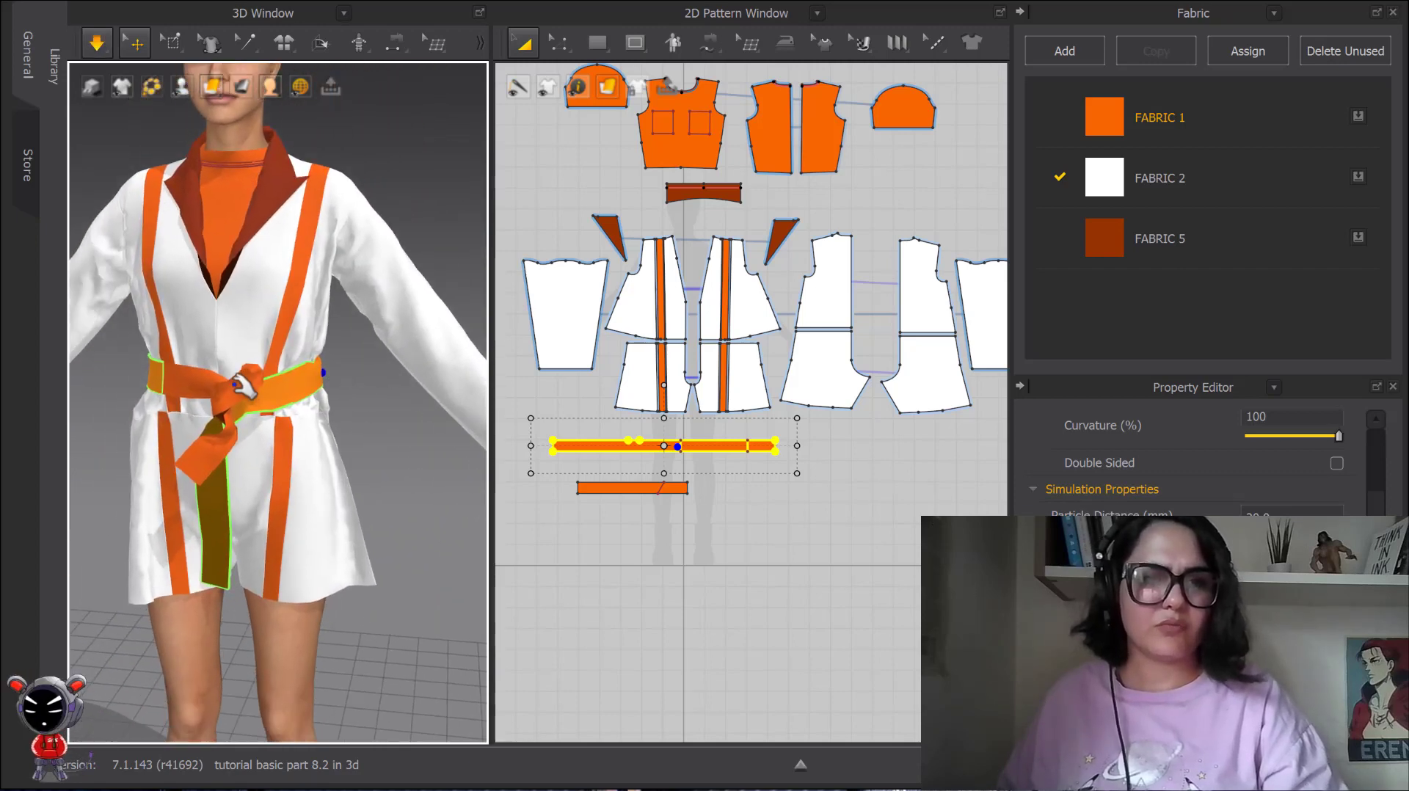
left_click_drag(230, 408, 301, 457)
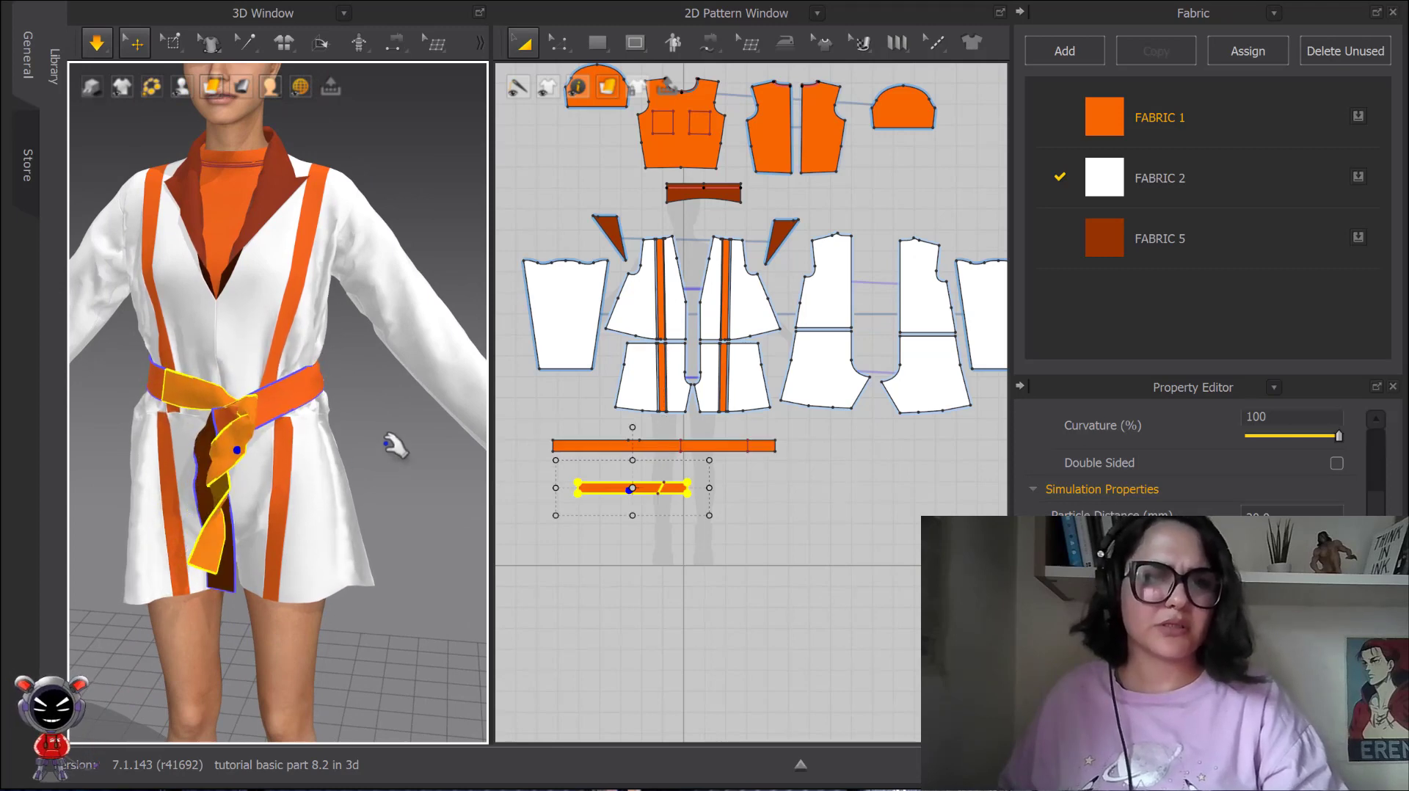
left_click(386, 437)
left_click_drag(320, 366, 351, 359)
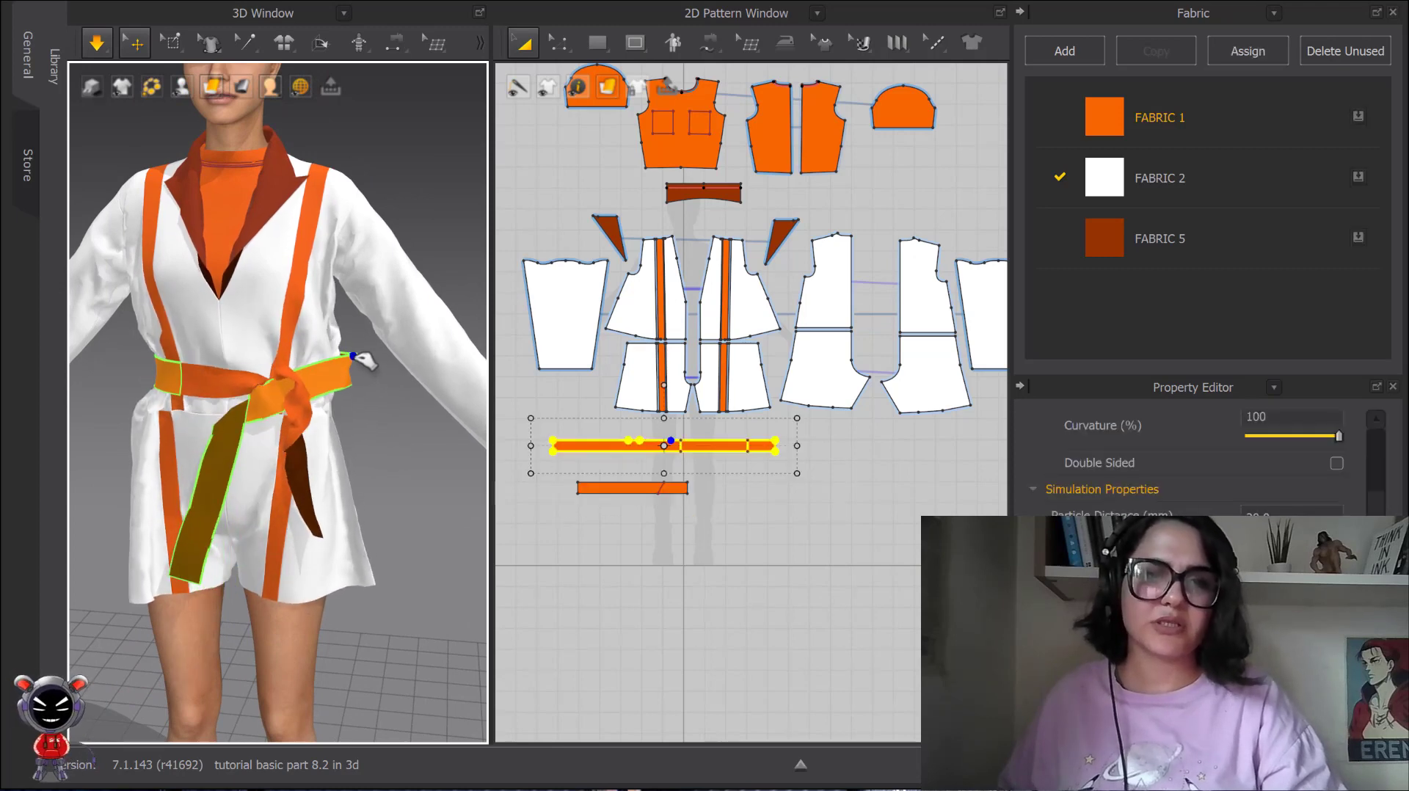
left_click(308, 493)
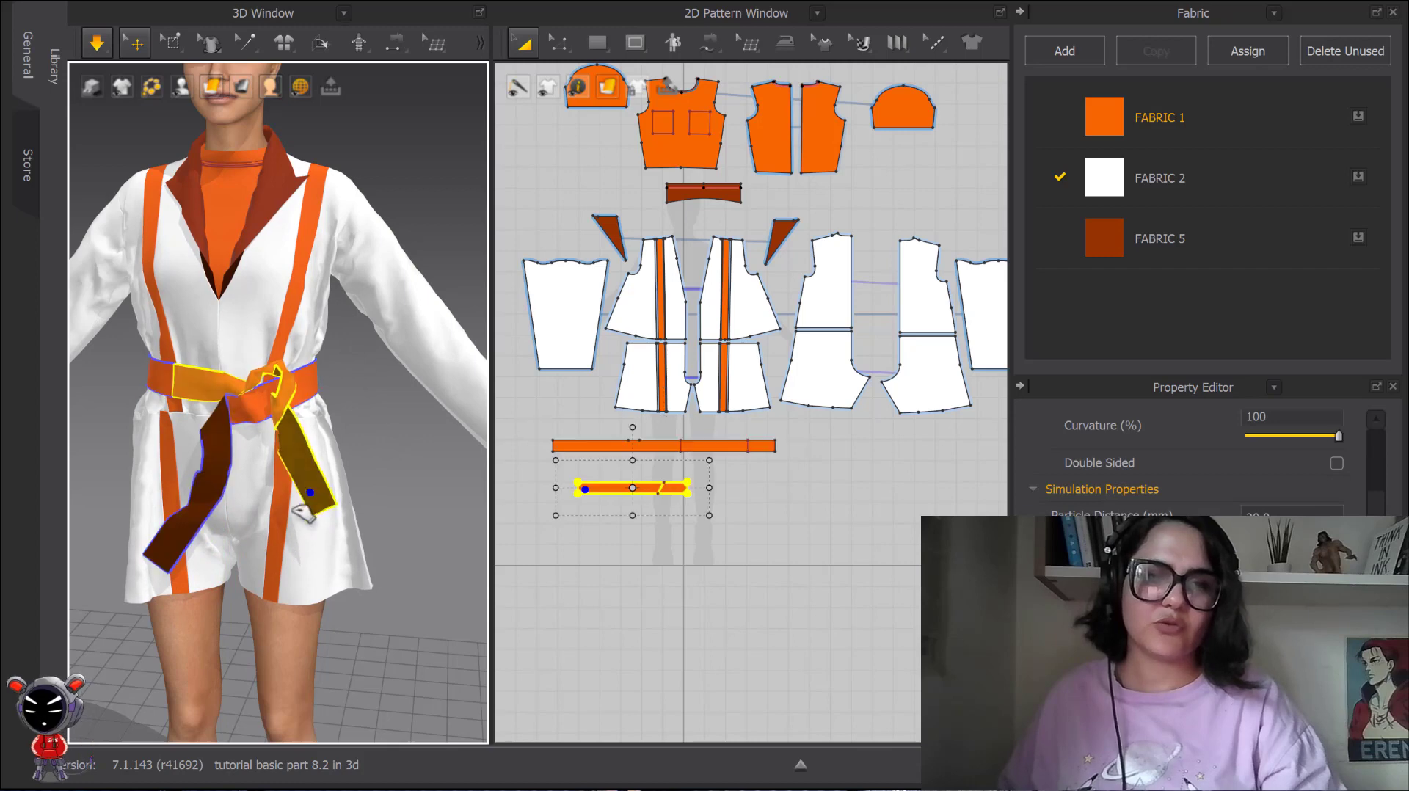
key("space")
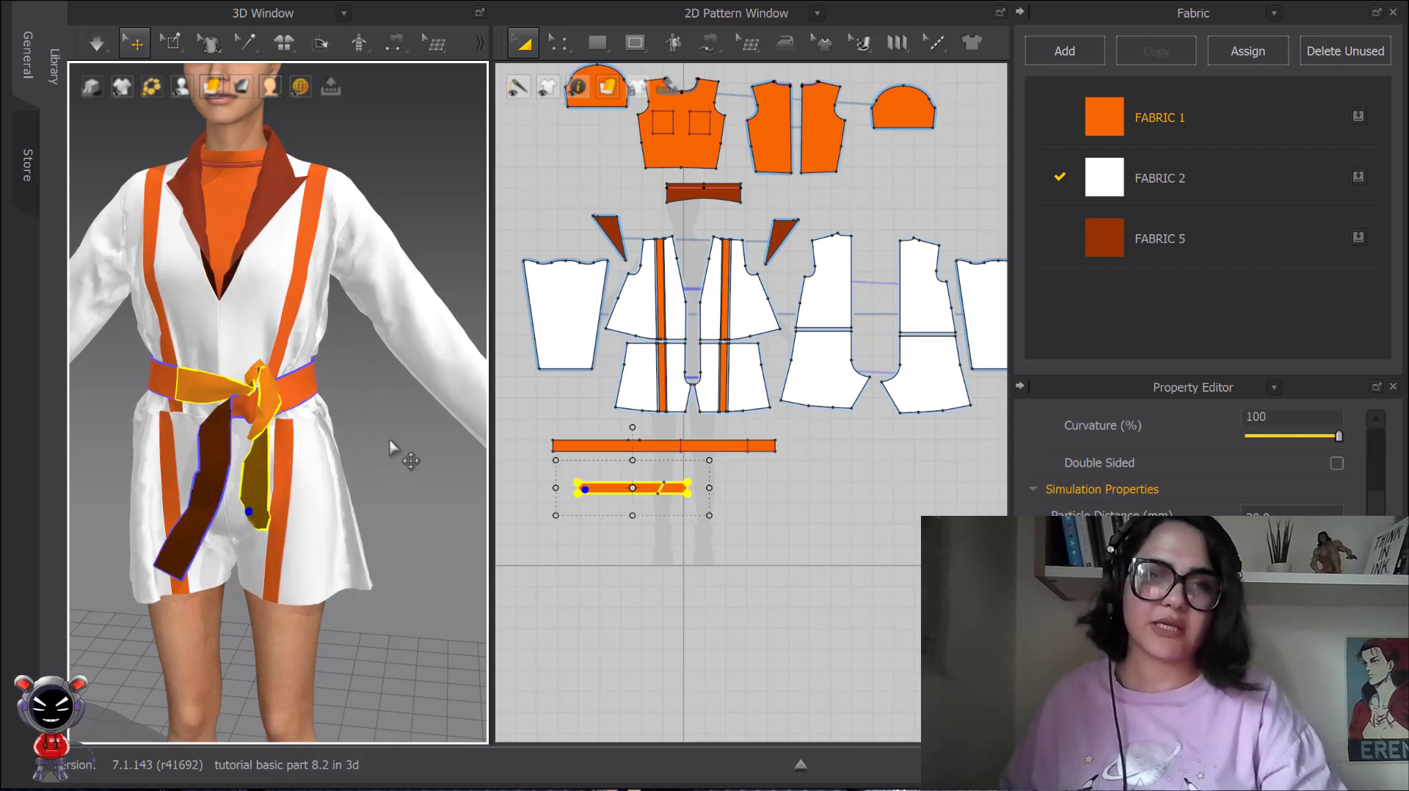
Clear the belt selection and view the whole outfit from the front.
scroll(401, 286, "down", 5)
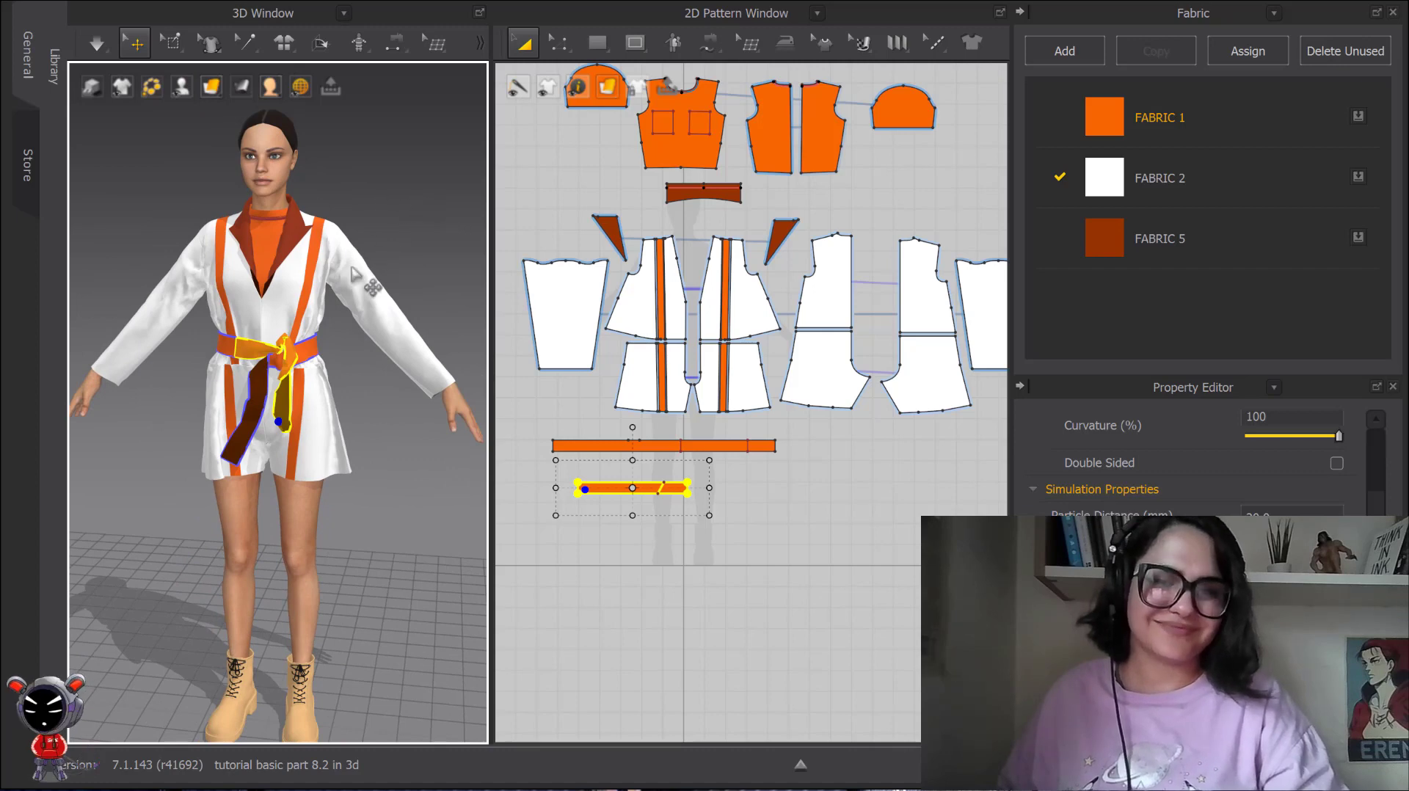
left_click(371, 286)
right_click(336, 254)
left_click(330, 192)
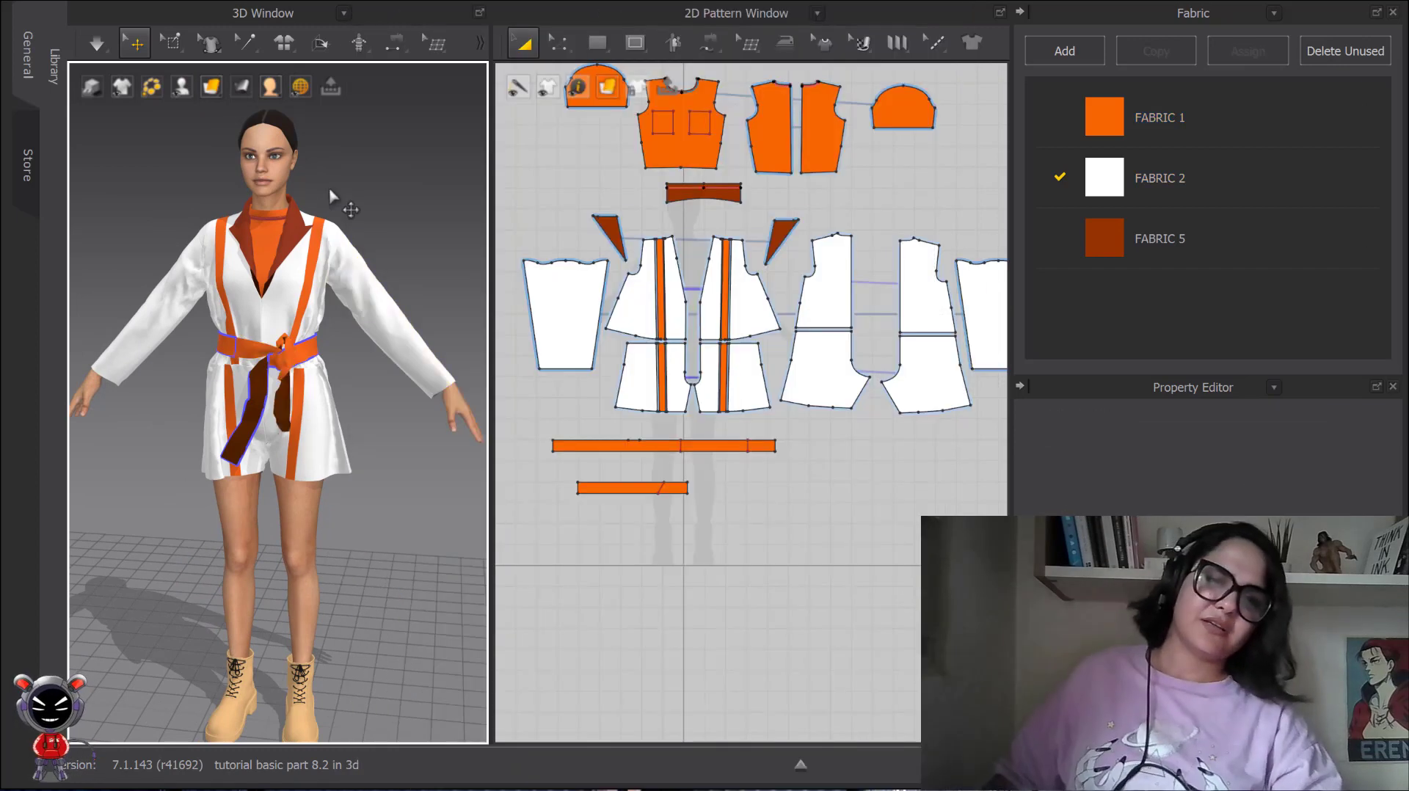
Select the coat's sleeve on the avatar's left arm in the 3D window and review its pattern context options.
right_click(336, 269)
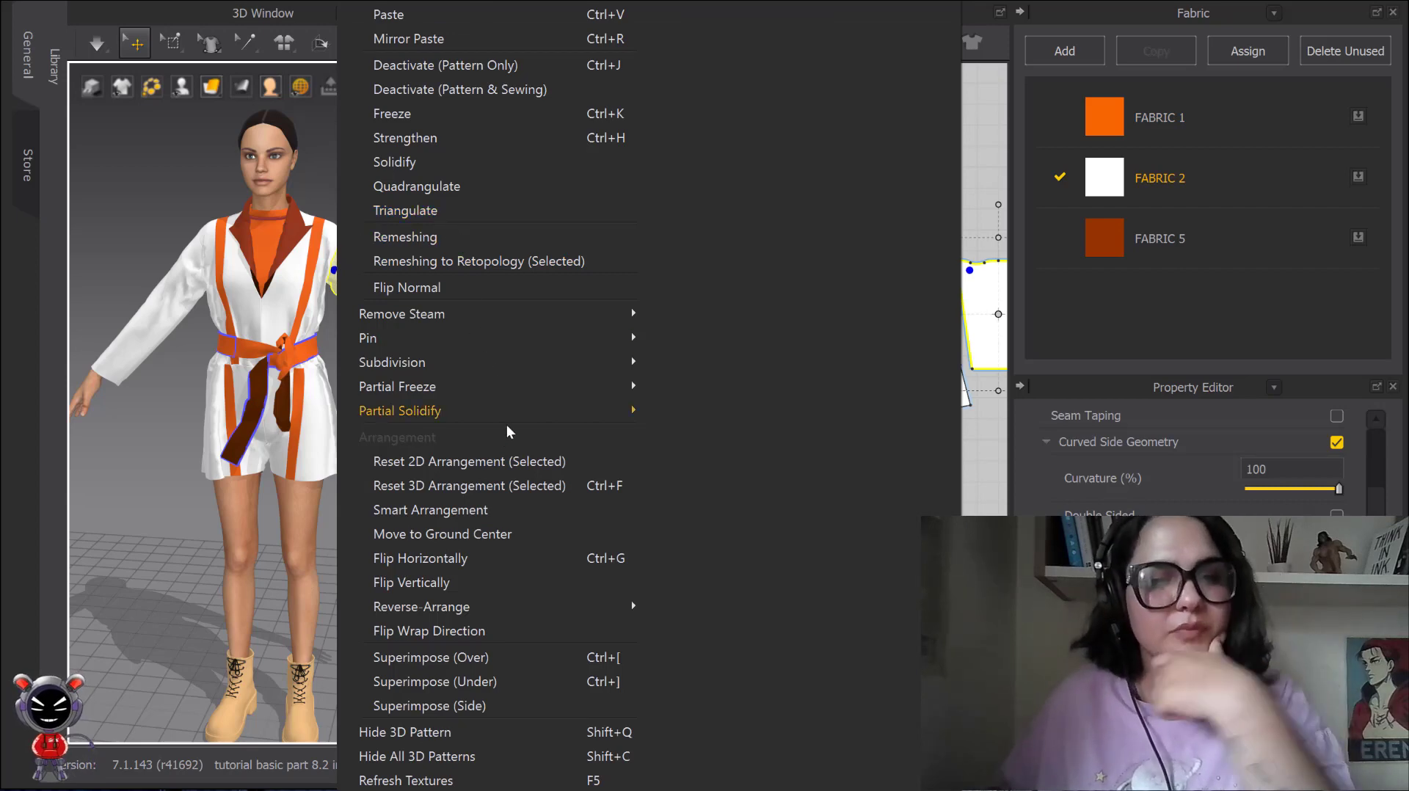
mouse_move(506, 415)
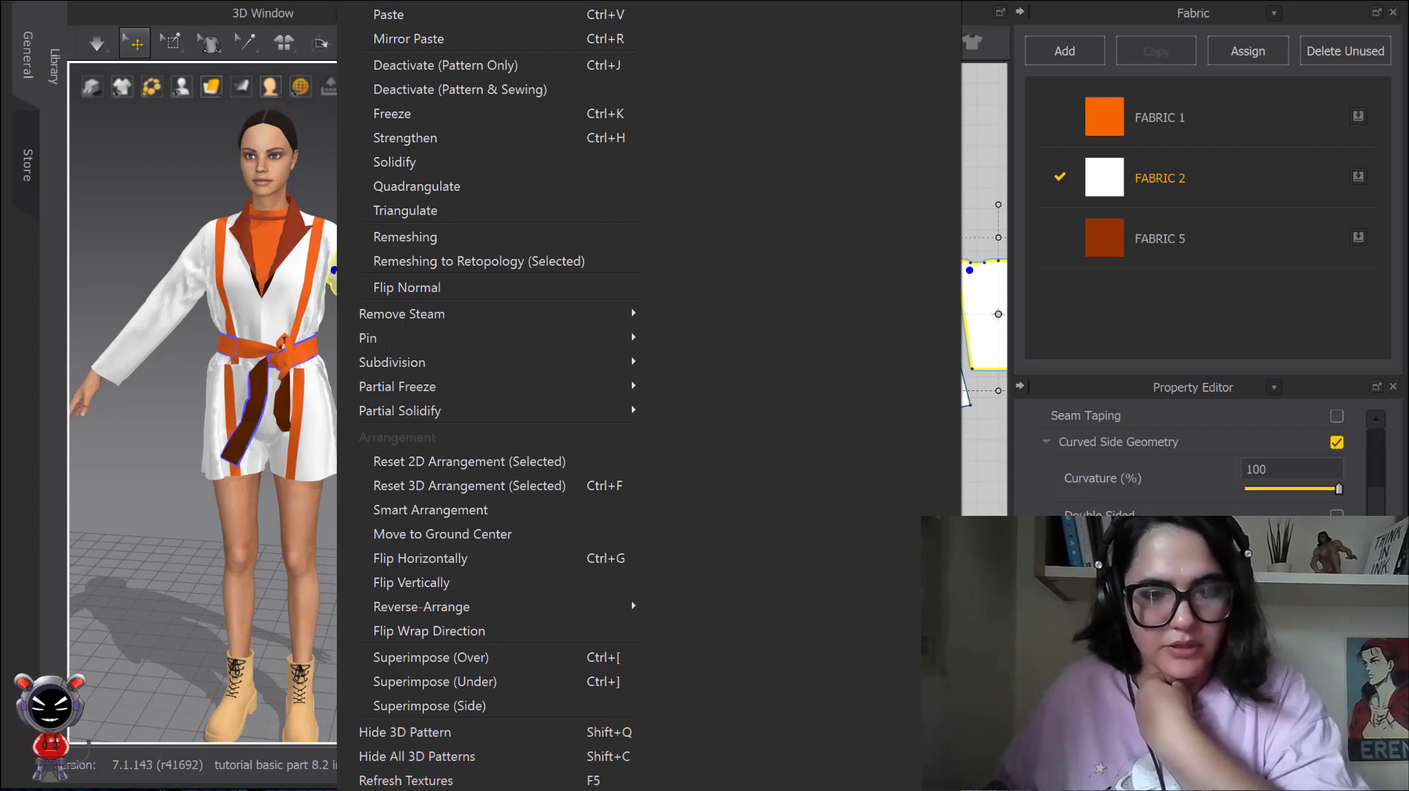
left_click(433, 789)
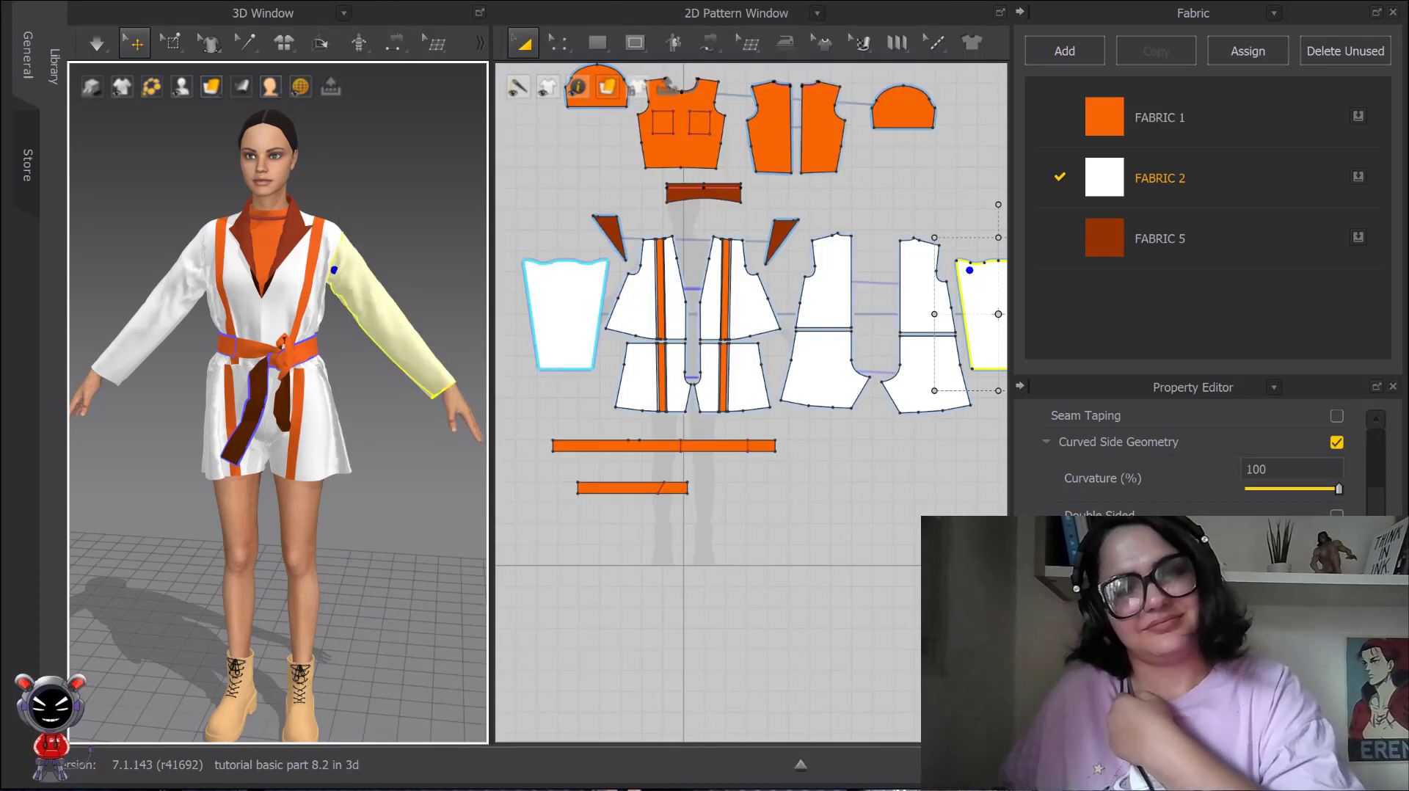
Clear the sleeve selection and view the full outfit from the front alongside the complete 2D pattern layout.
right_click_drag(380, 718, 356, 523)
scroll(370, 425, "down", 4)
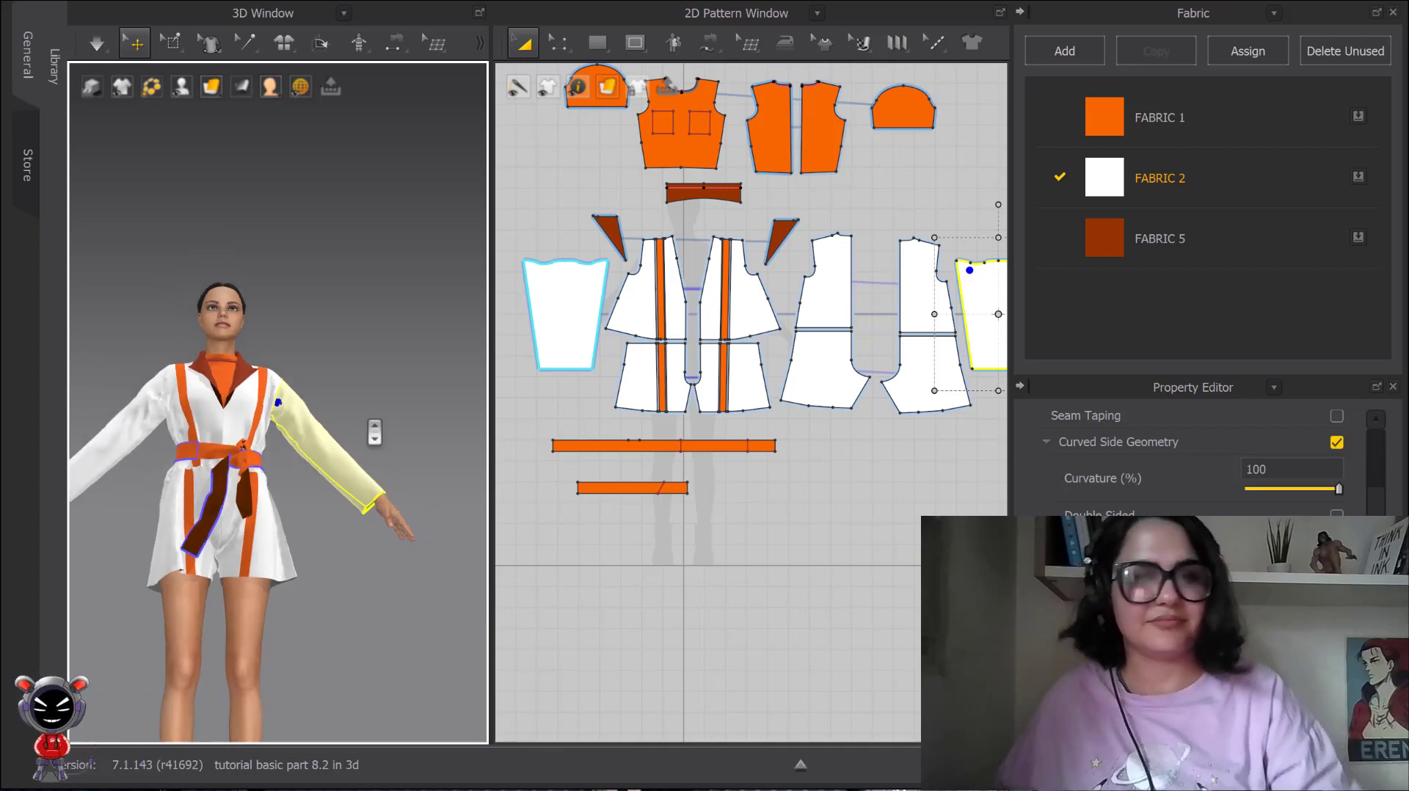
middle_click_drag(371, 426, 385, 326)
right_click_drag(425, 316, 384, 280)
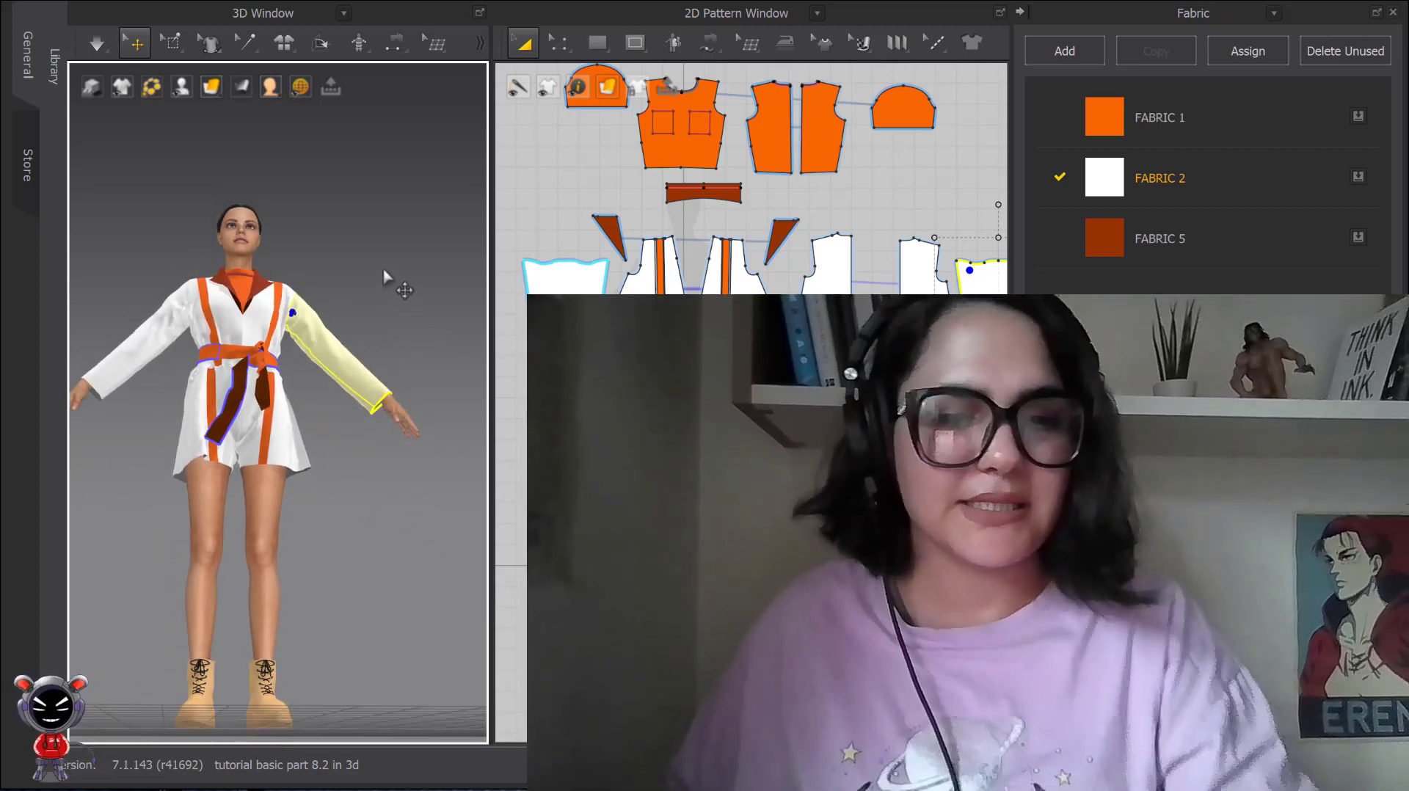
key("2")
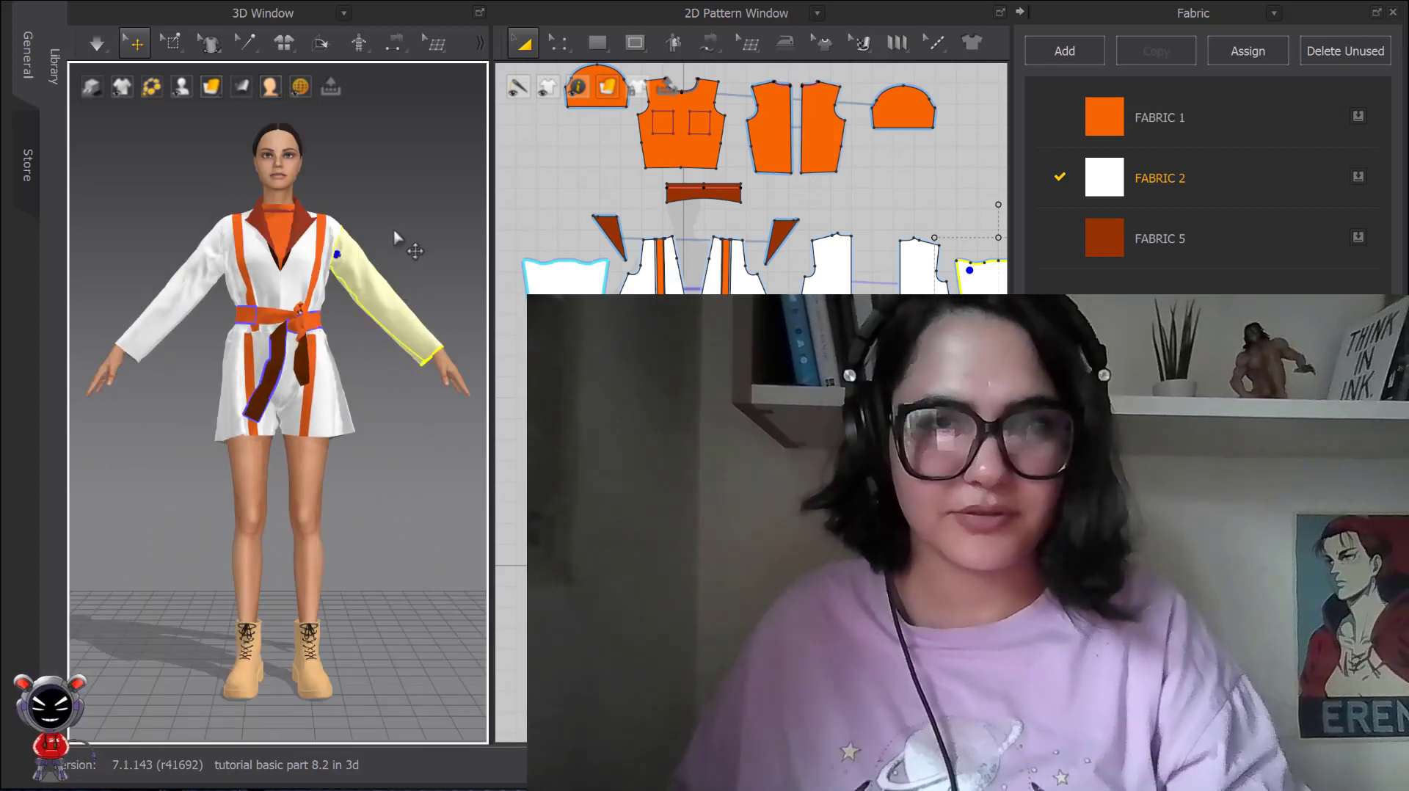
left_click(609, 477)
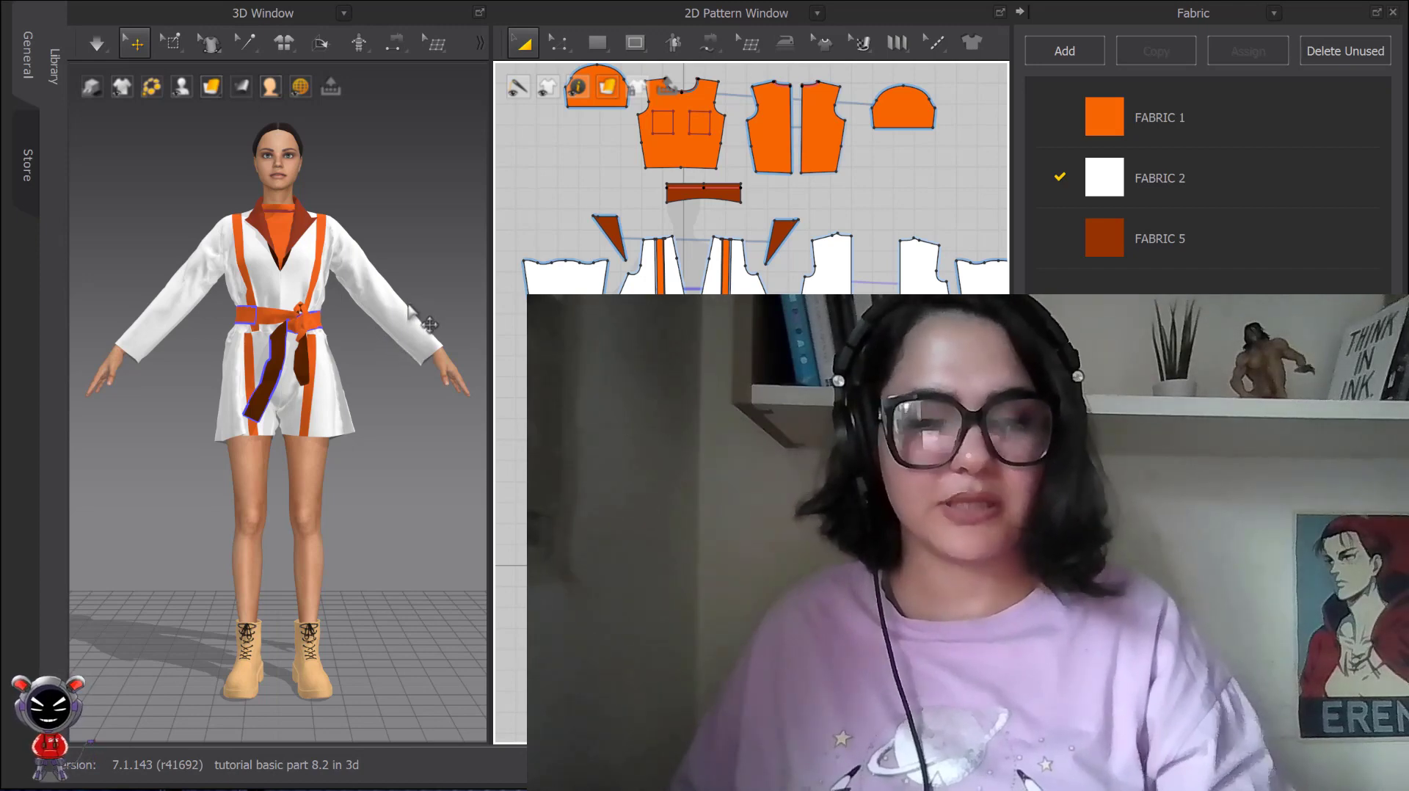
scroll(389, 286, "down", 2)
right_click_drag(388, 281, 384, 284)
scroll(697, 292, "down", 4)
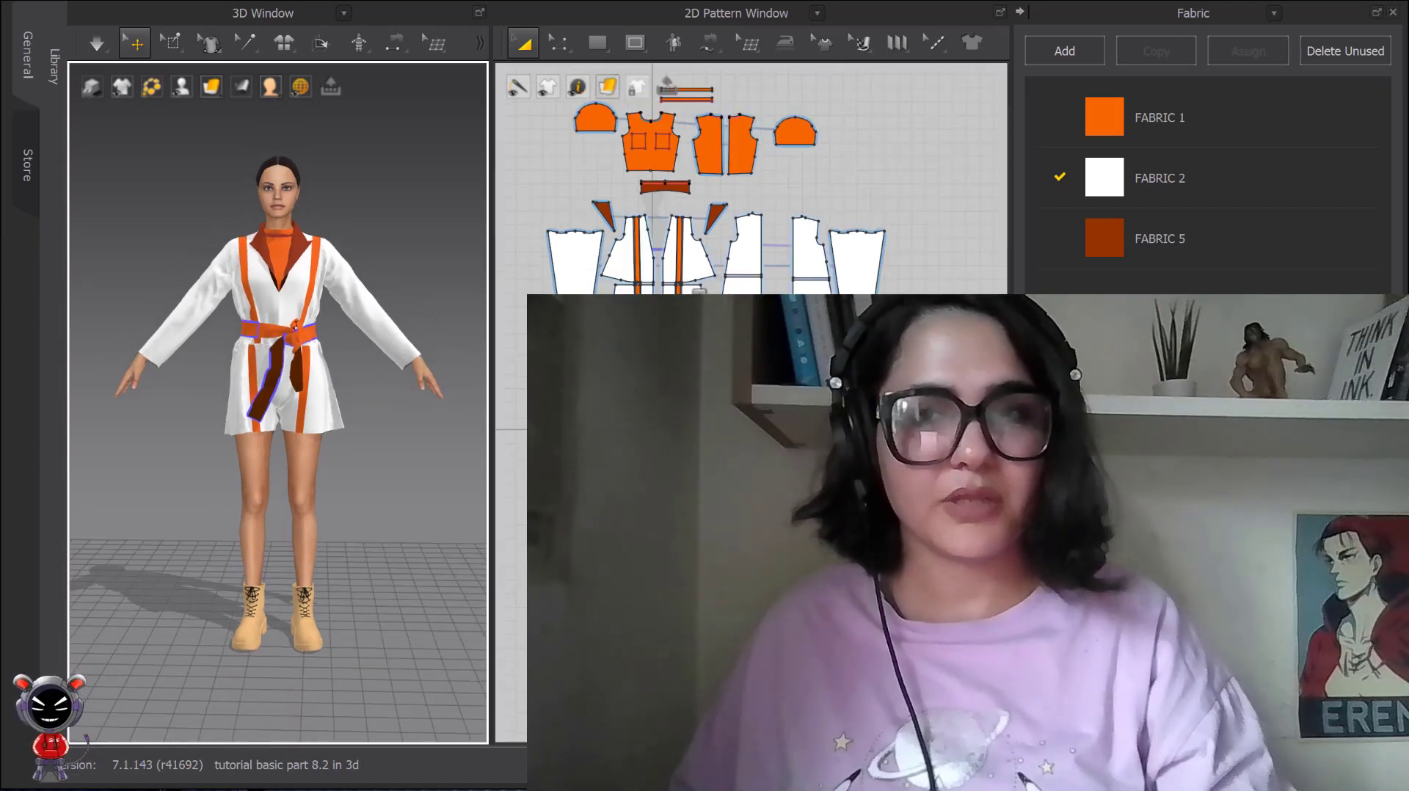
scroll(705, 286, "down", 3)
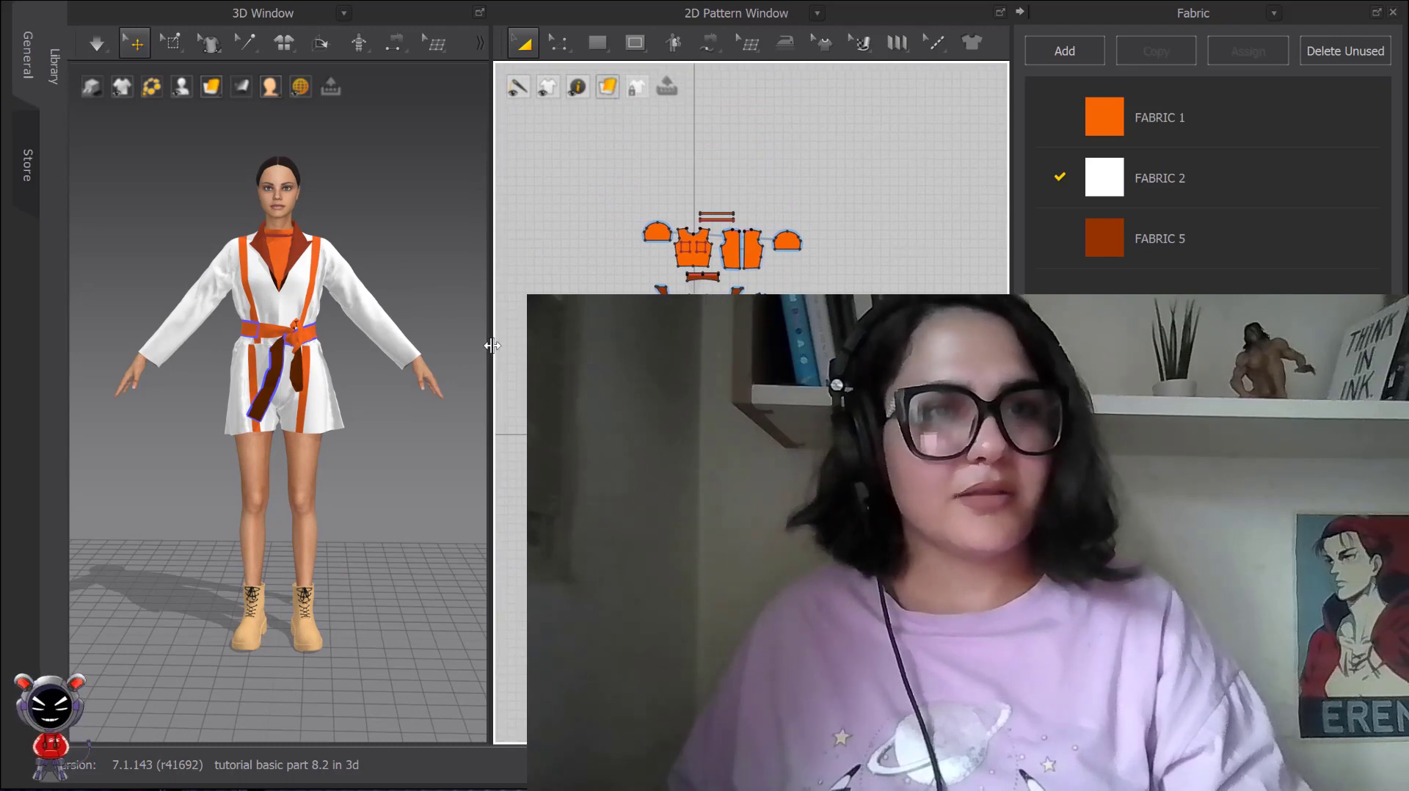